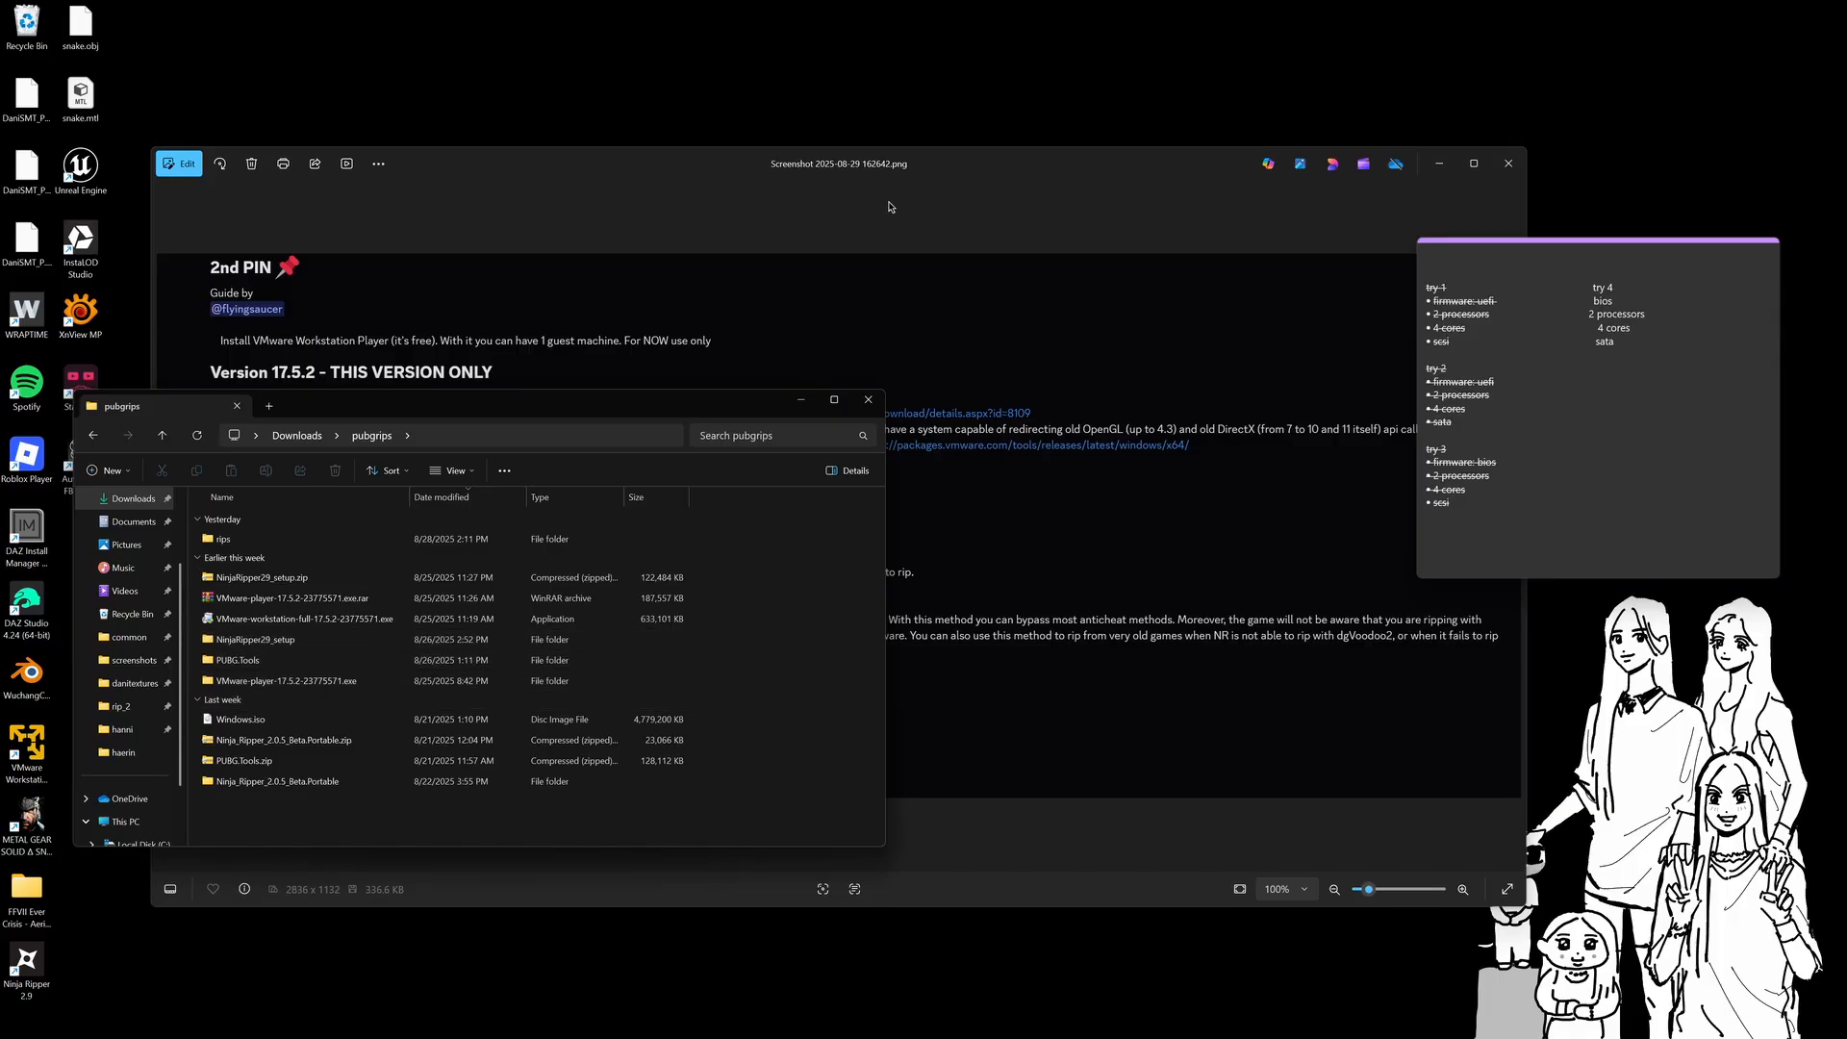
Switch to Firefox and search the web for "workstation player" in a new tab
{"action": "left_click_drag", "start_coordinate": [931, 161], "coordinate": [1052, 59]}
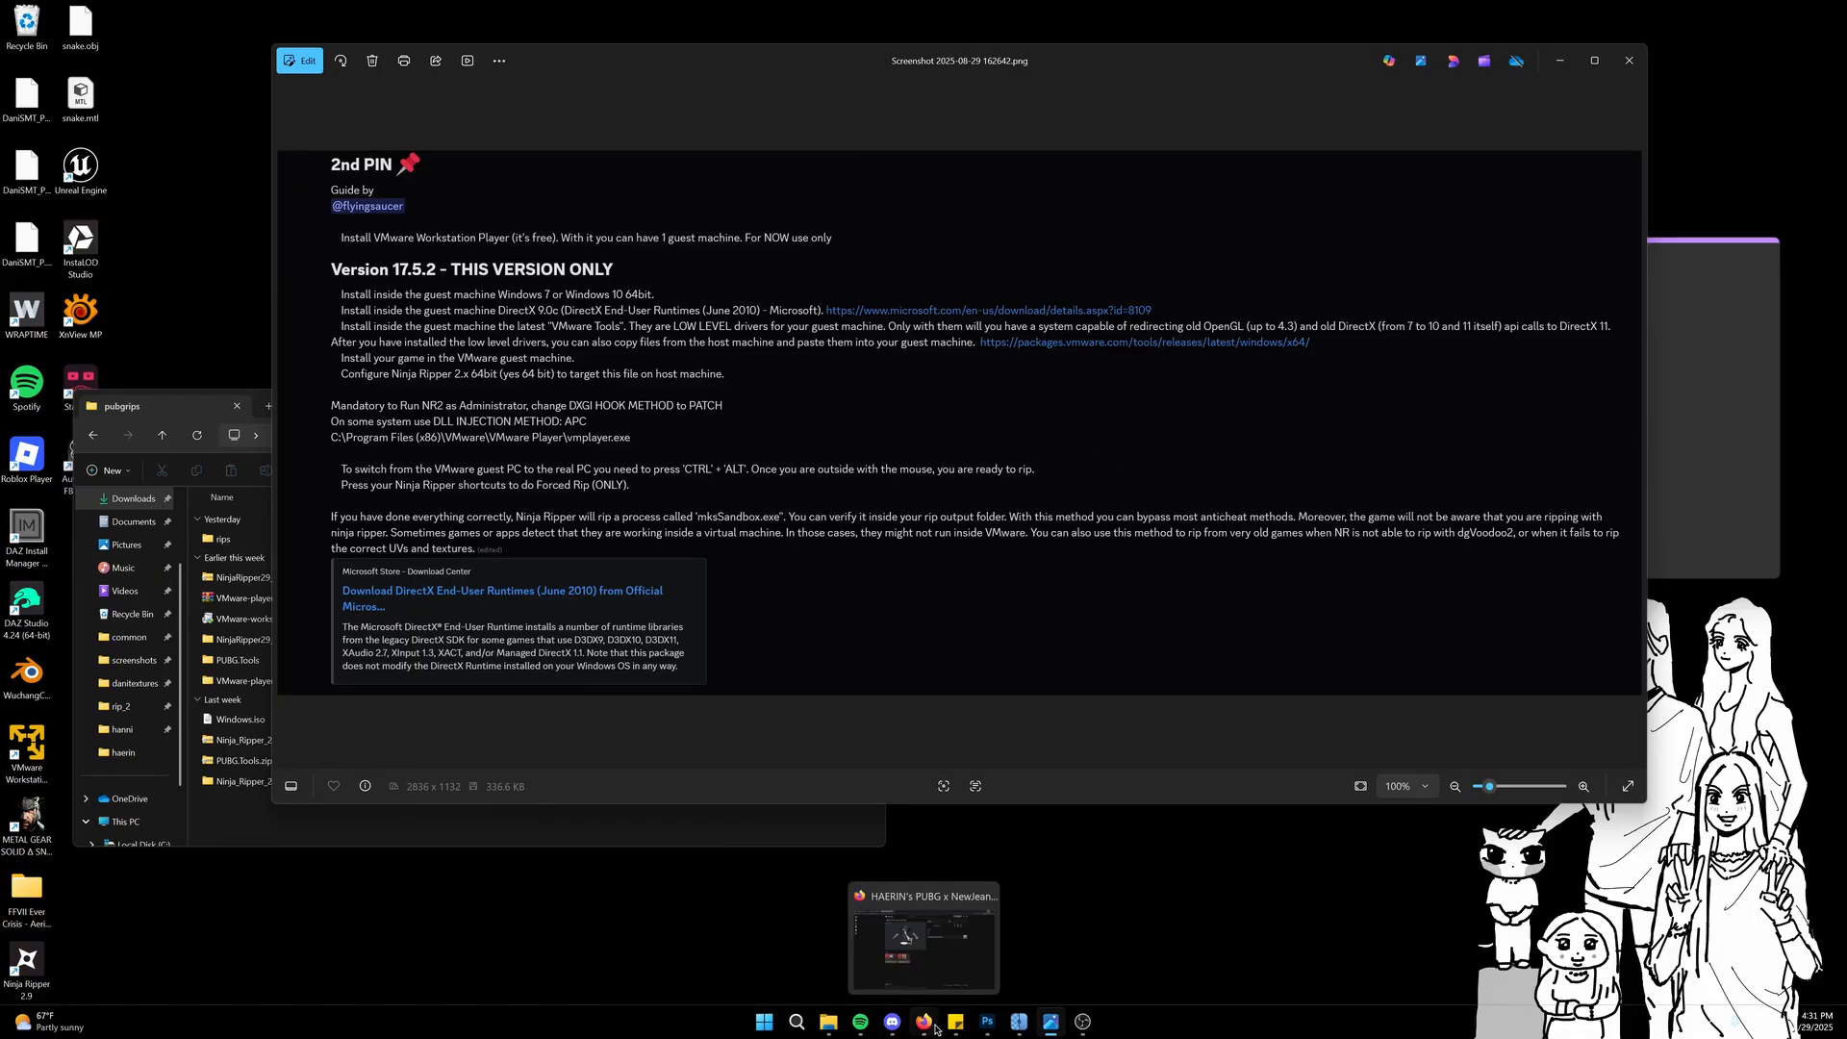
{"action": "left_click", "coordinate": [924, 1021]}
{"action": "left_click", "coordinate": [534, 17]}
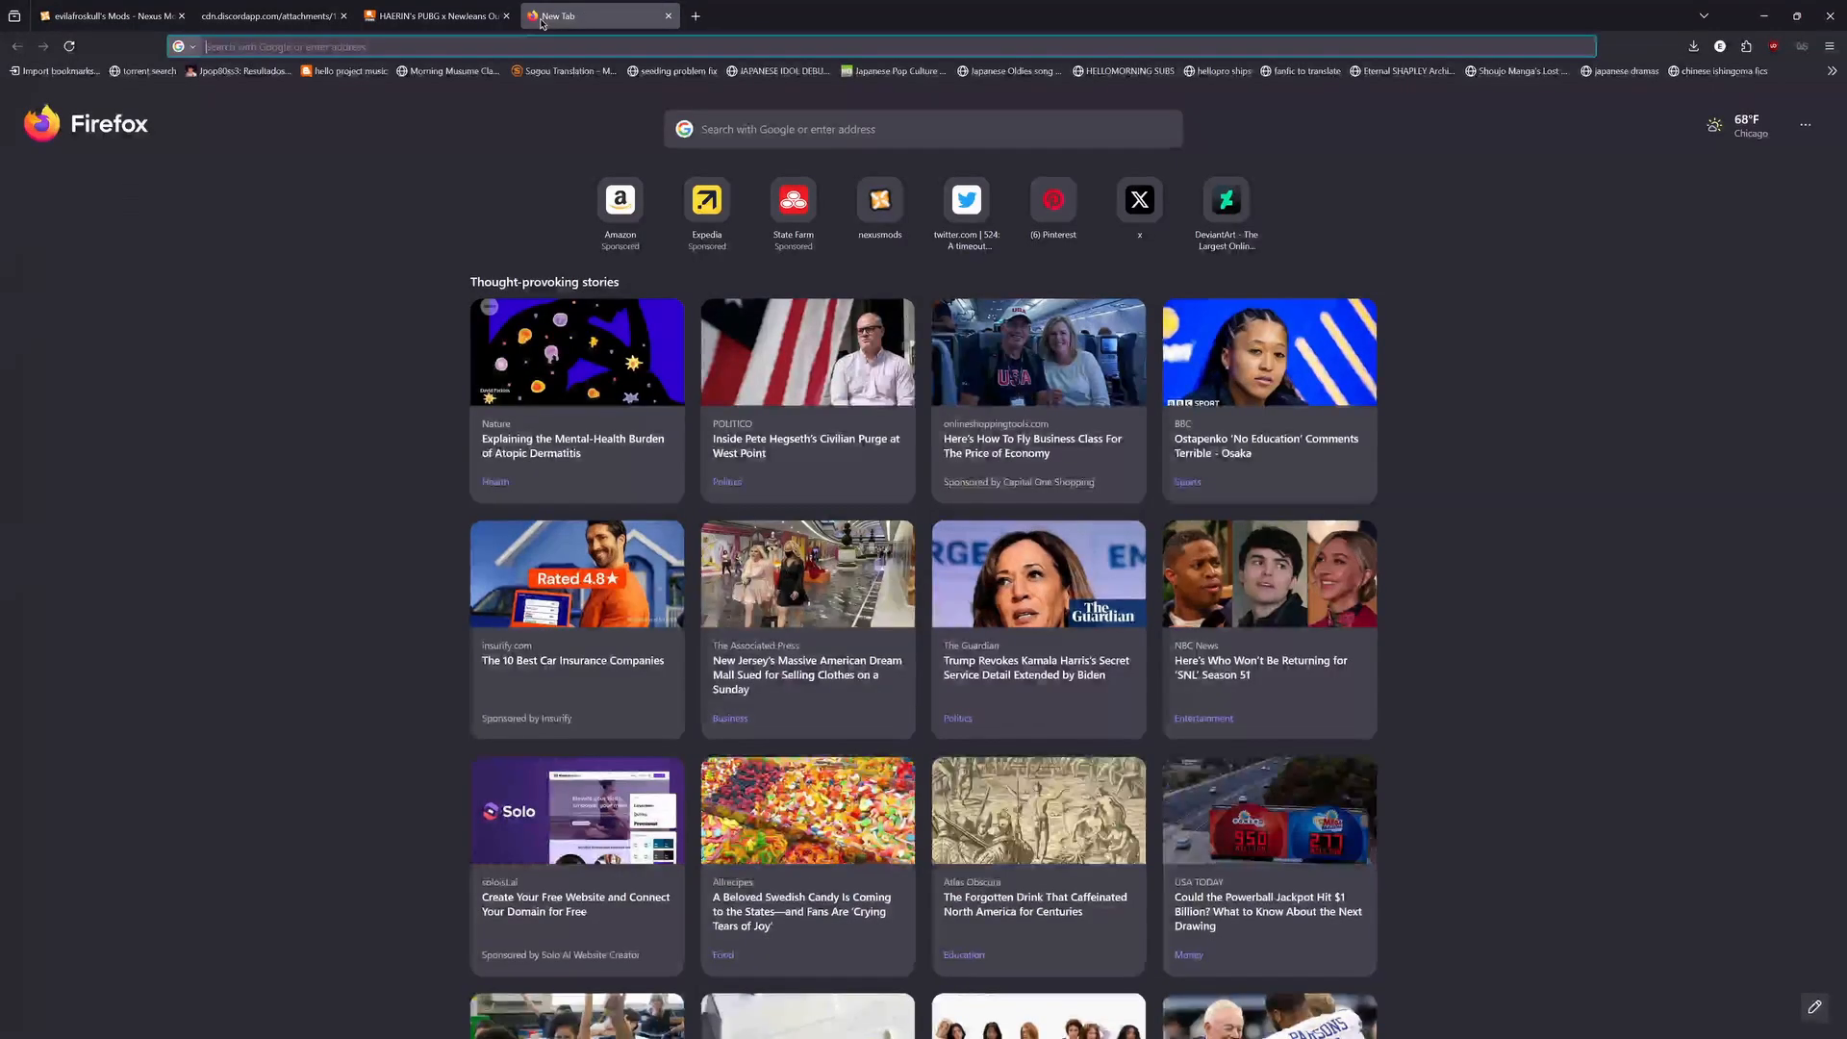
{"action": "type", "text": "works"}
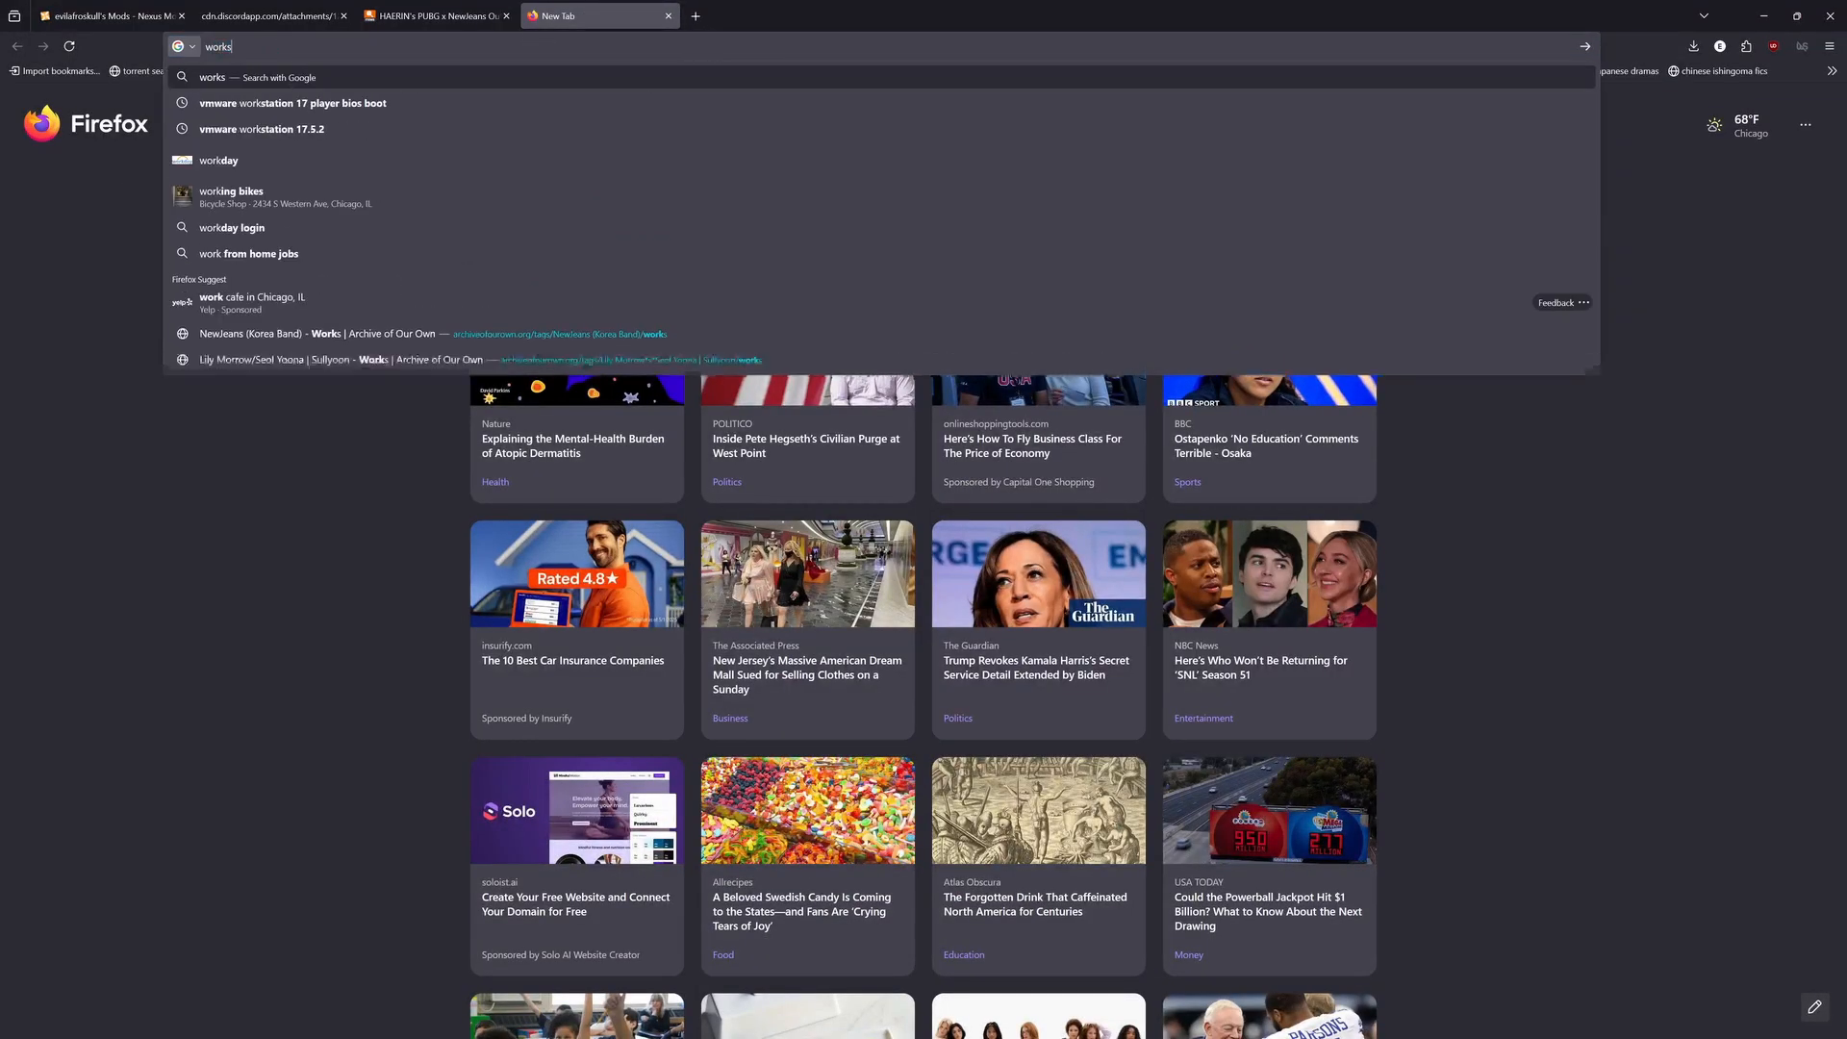
{"action": "type", "text": "tation player"}
{"action": "key", "text": "Return"}
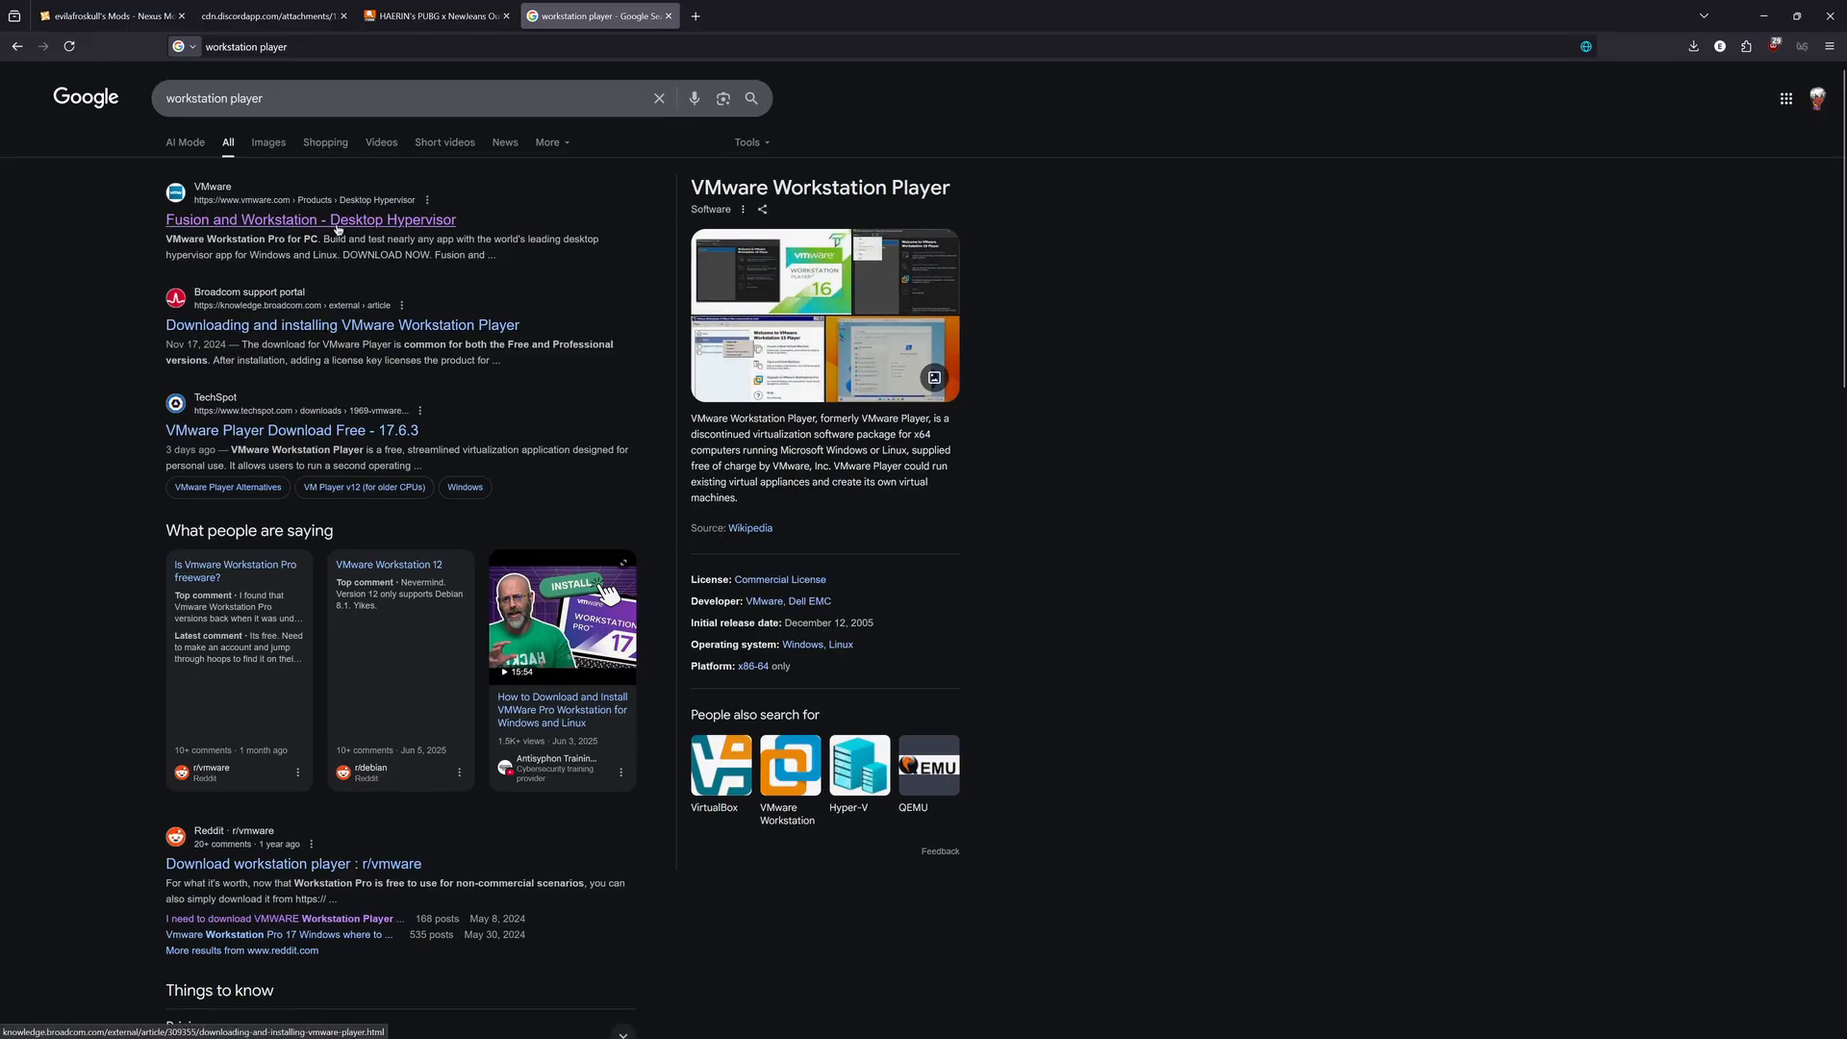
Open Broadcom's VMware Player download article, follow its VMware Workstation Player link, and minimize the browser
{"action": "left_click", "coordinate": [325, 327]}
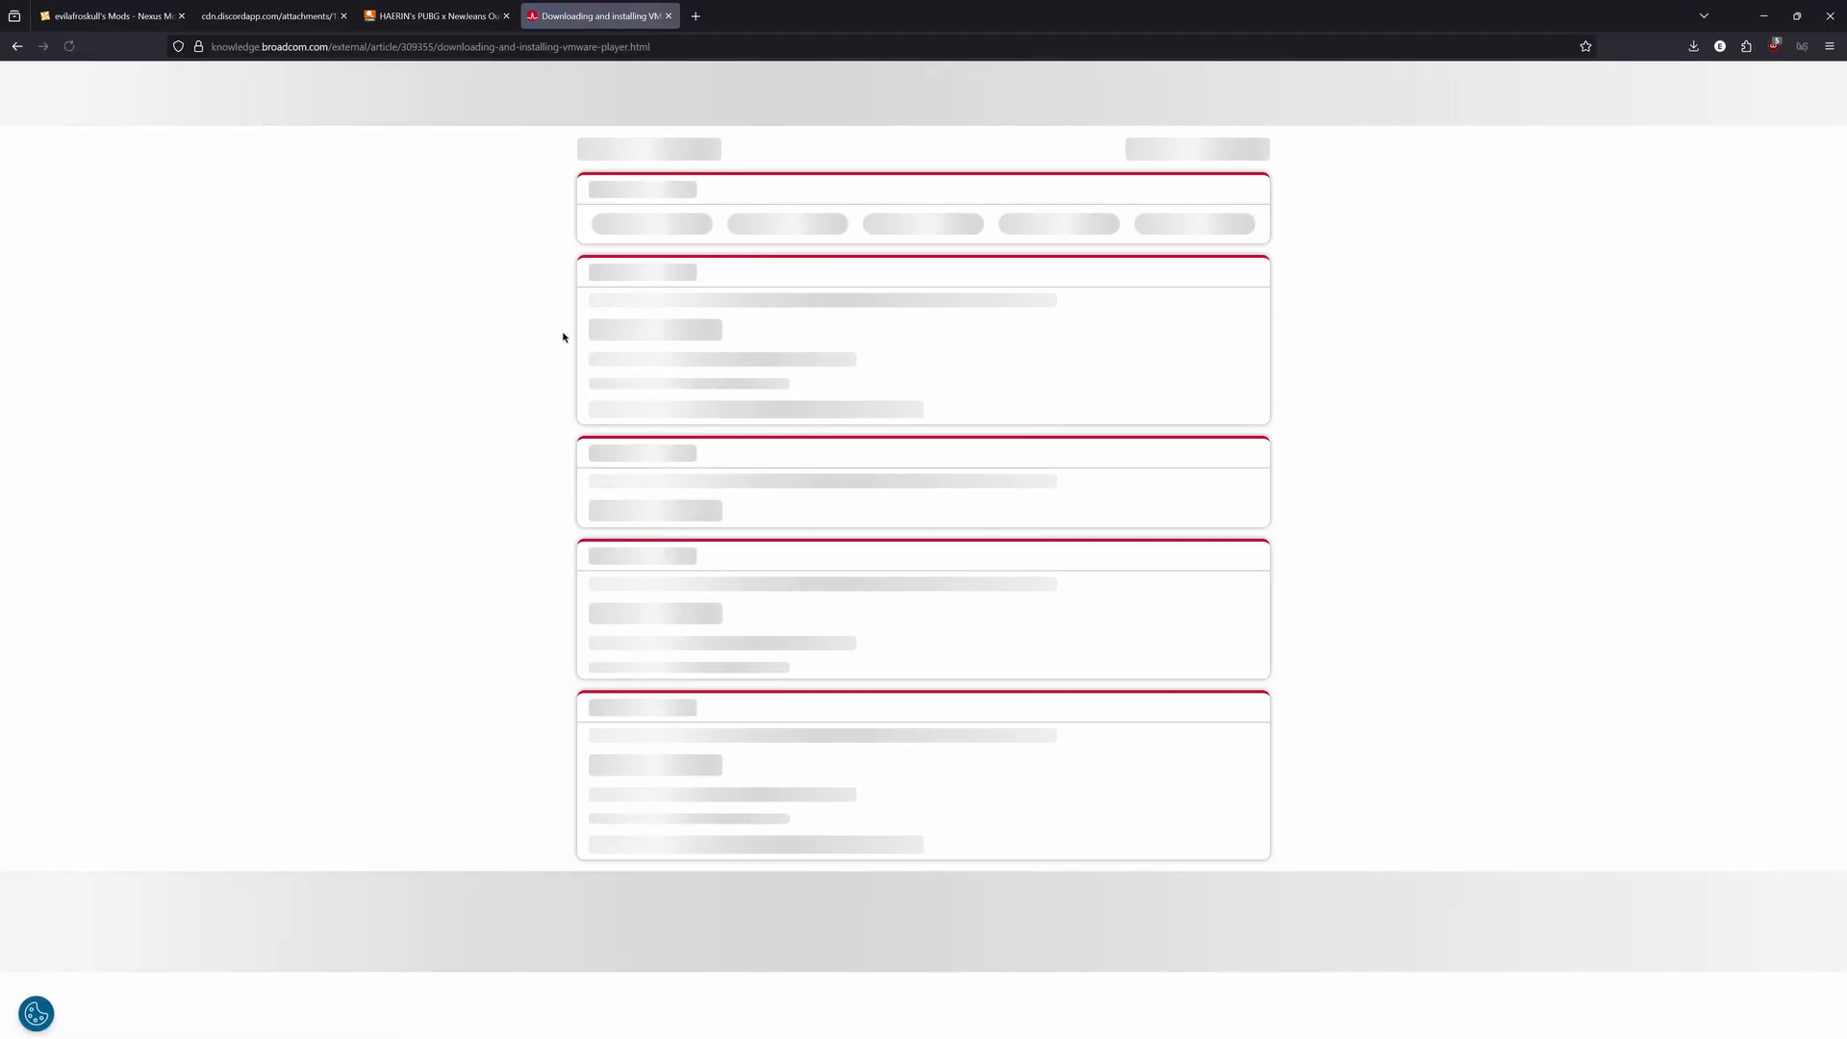
{"action": "scroll", "coordinate": [745, 589], "scroll_direction": "down", "scroll_amount": 8}
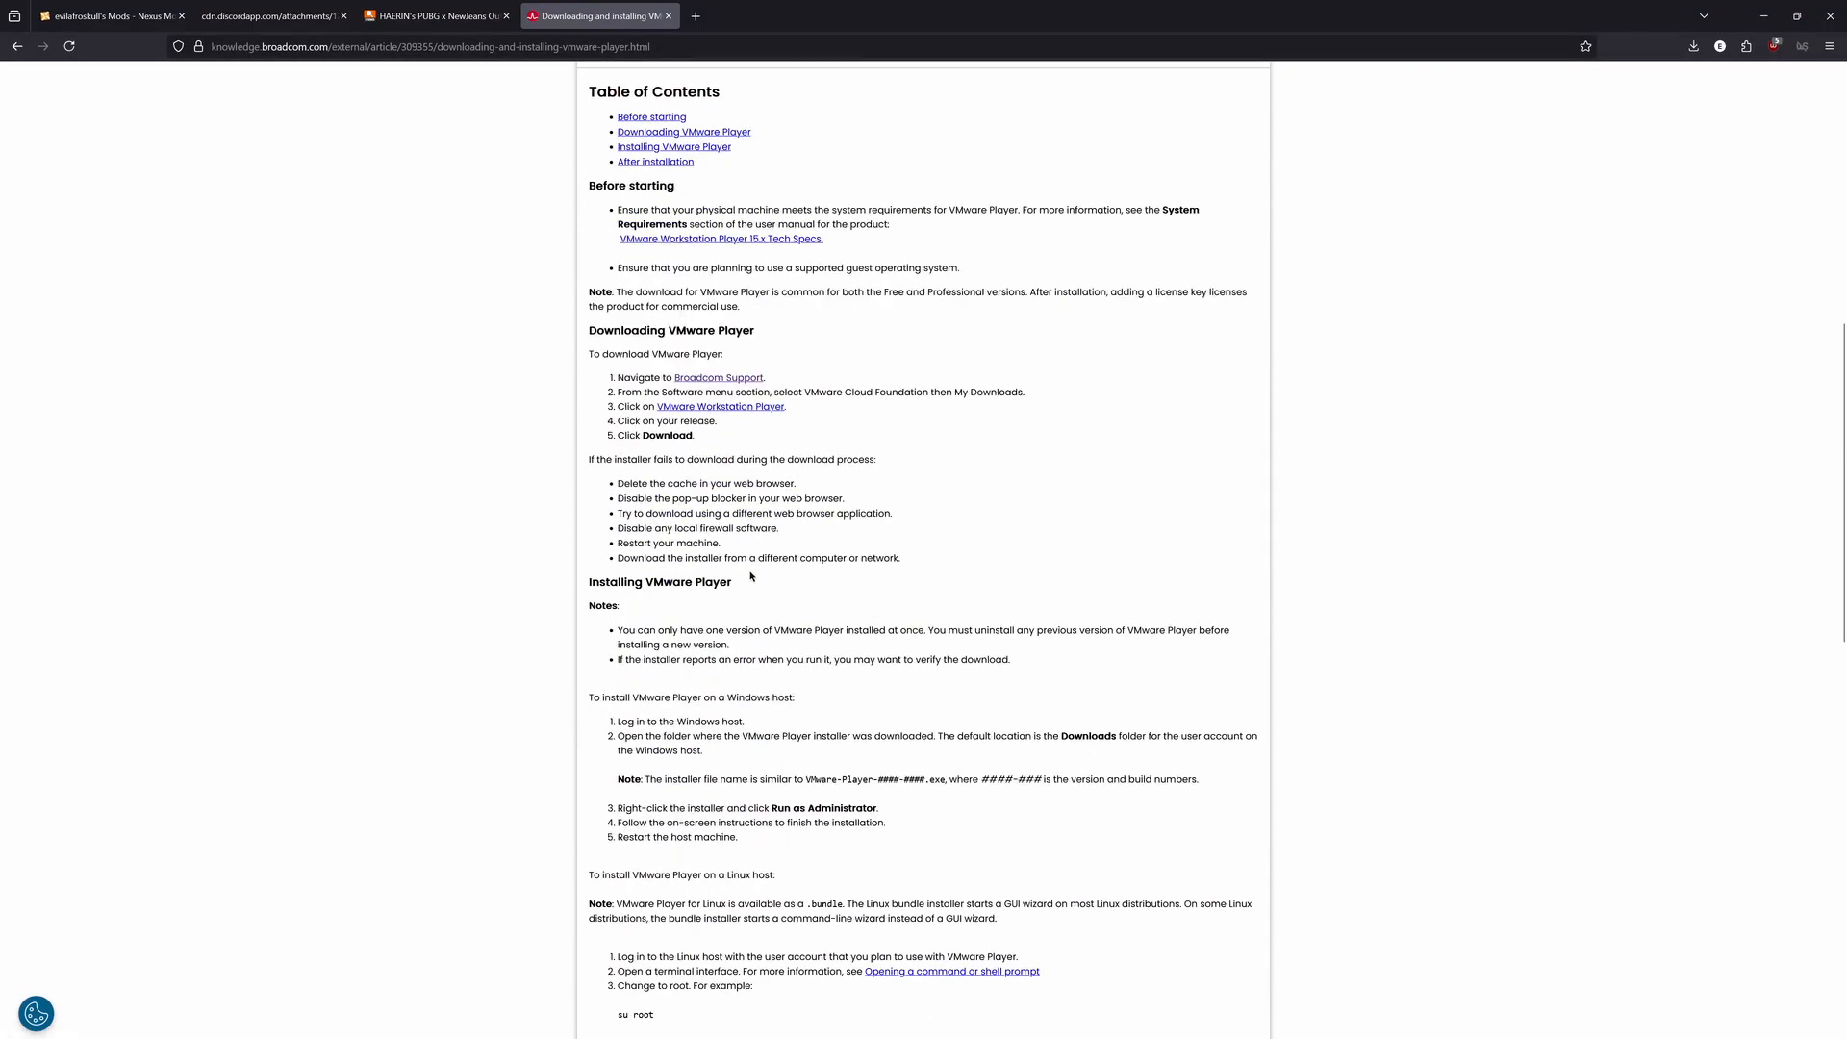
{"action": "left_click", "coordinate": [748, 409]}
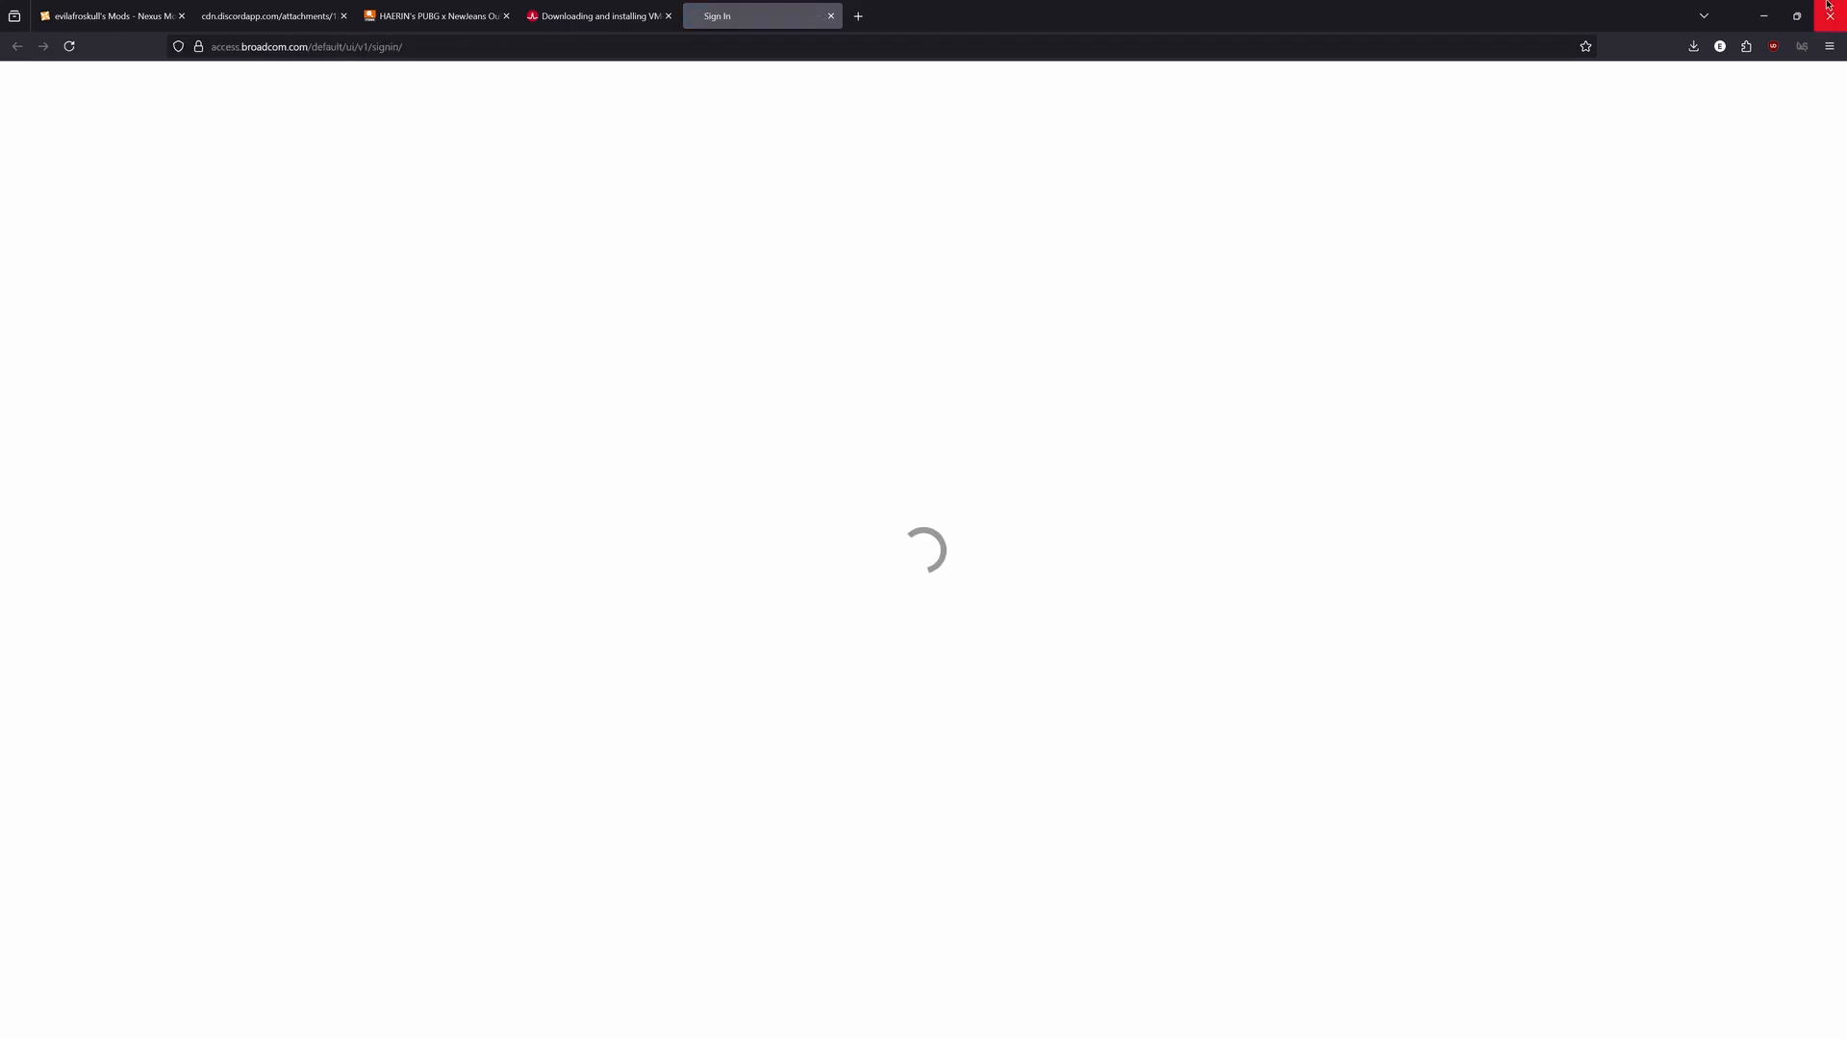
{"action": "left_click", "coordinate": [1768, 17]}
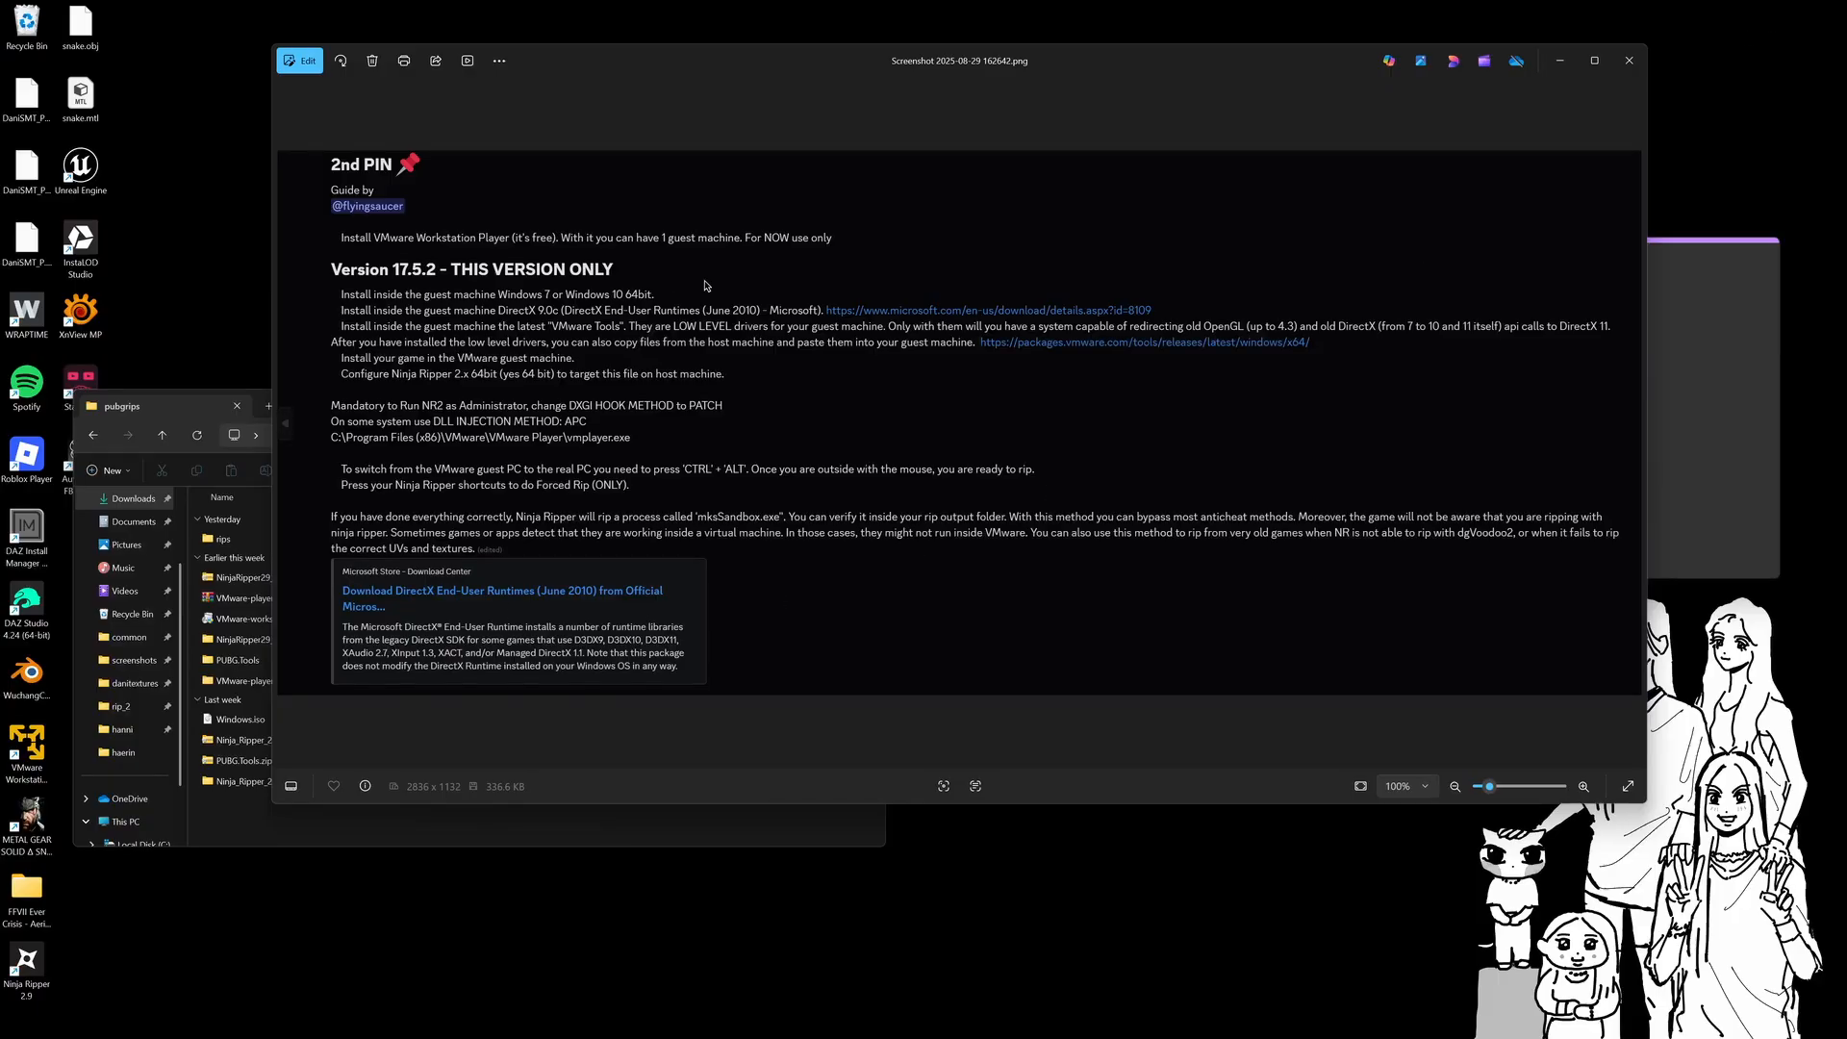
In File Explorer, open the nested VMware-player-17.5.2-23775571.exe folder inside pubgrips to show the installer
{"action": "left_click", "coordinate": [229, 813]}
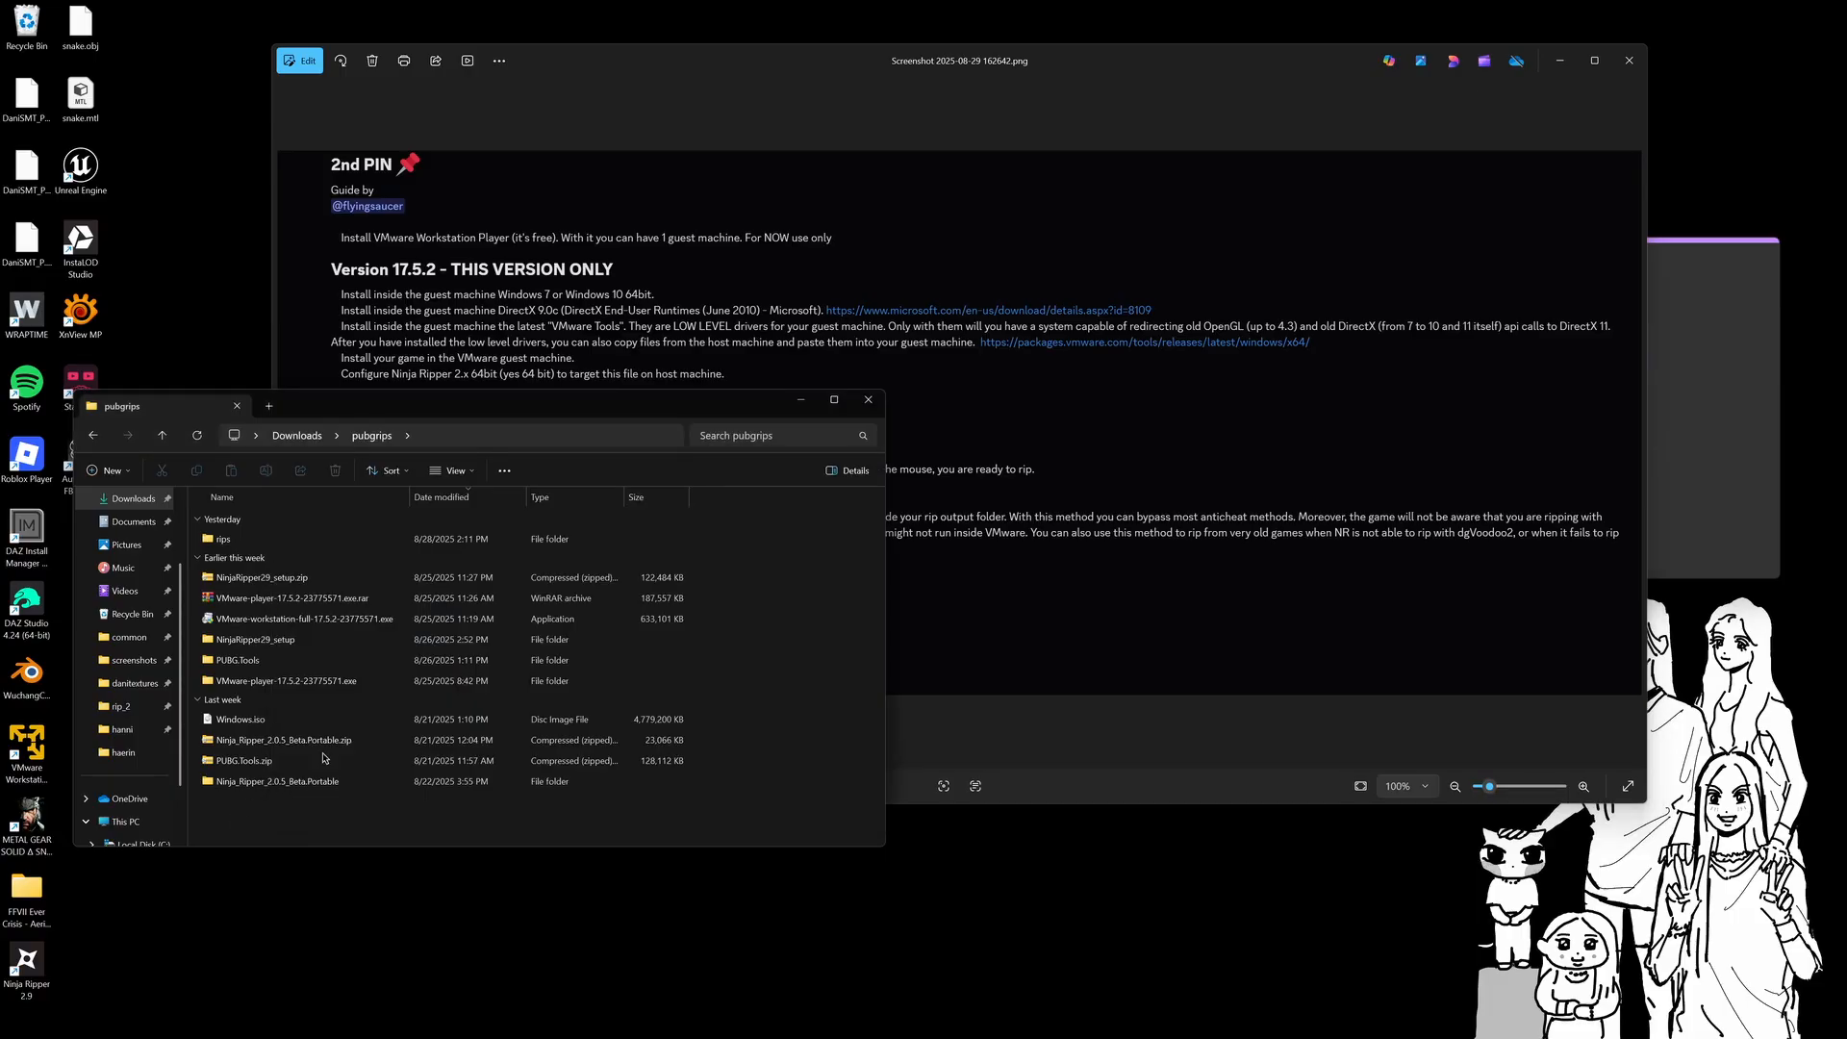
{"action": "left_click", "coordinate": [247, 684]}
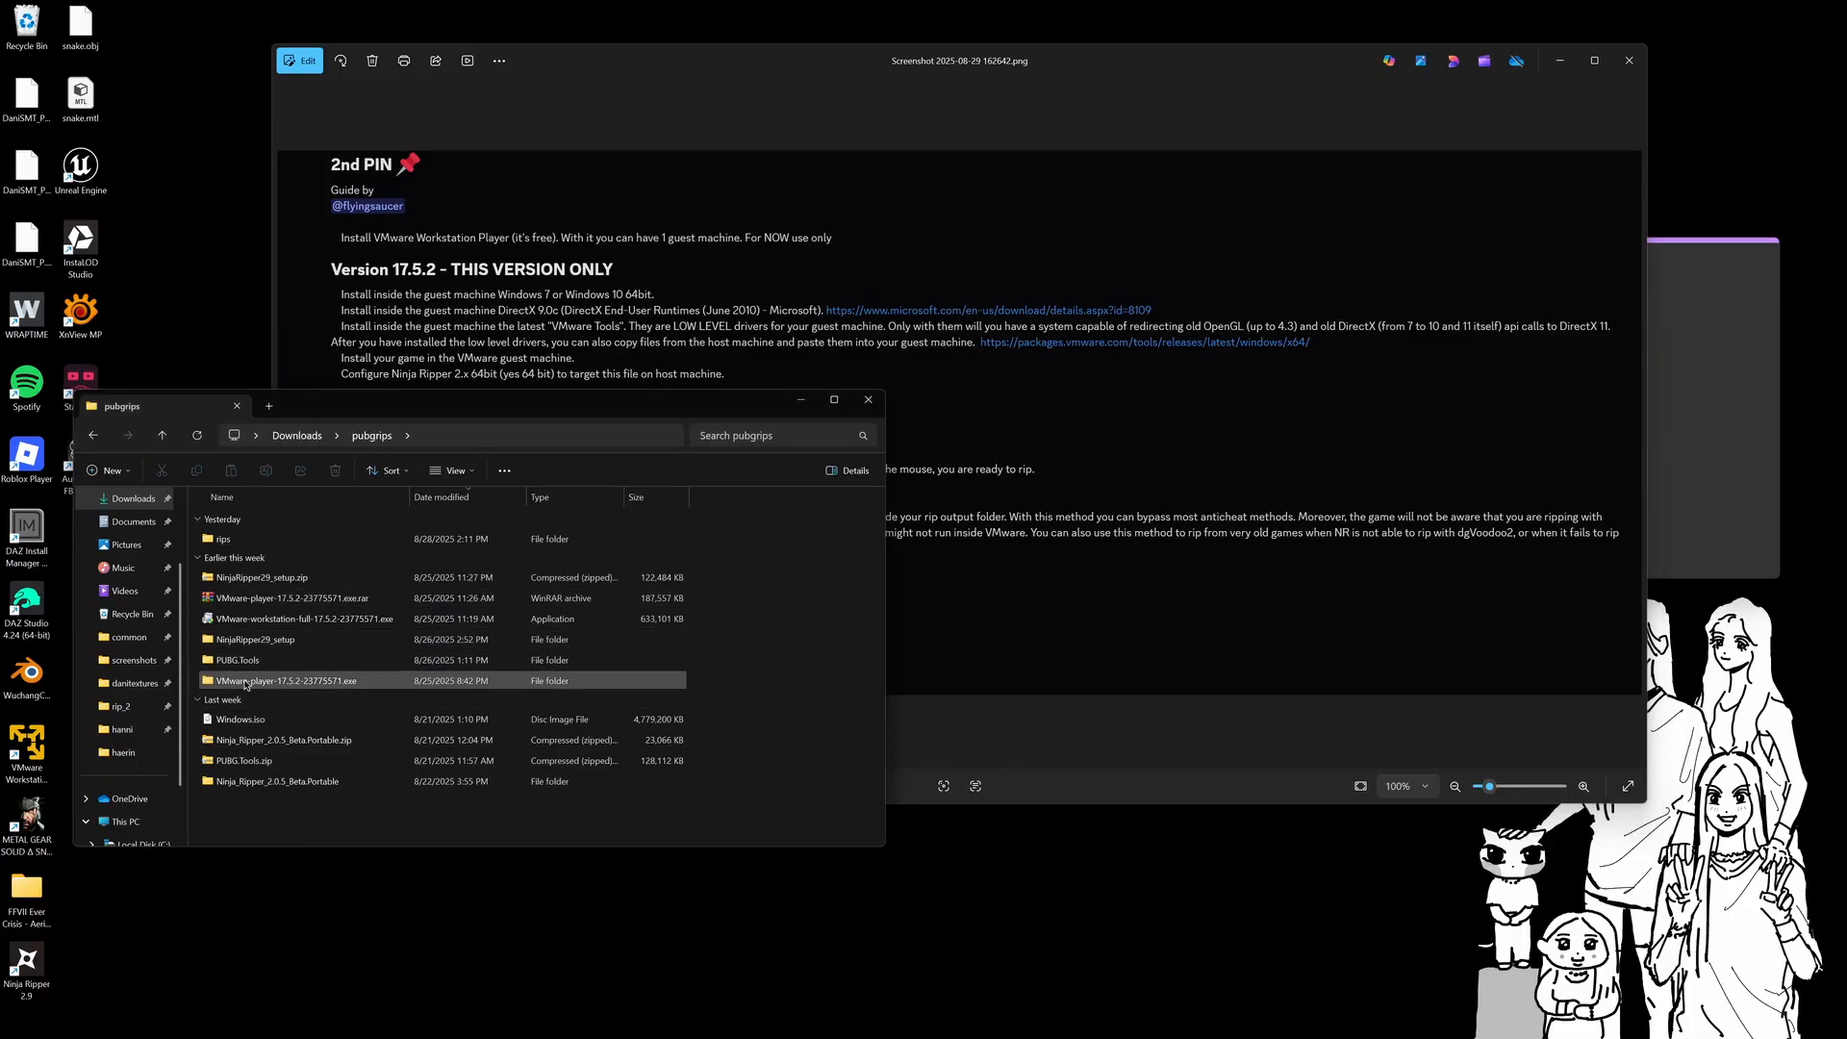
{"action": "double_click", "coordinate": [258, 686]}
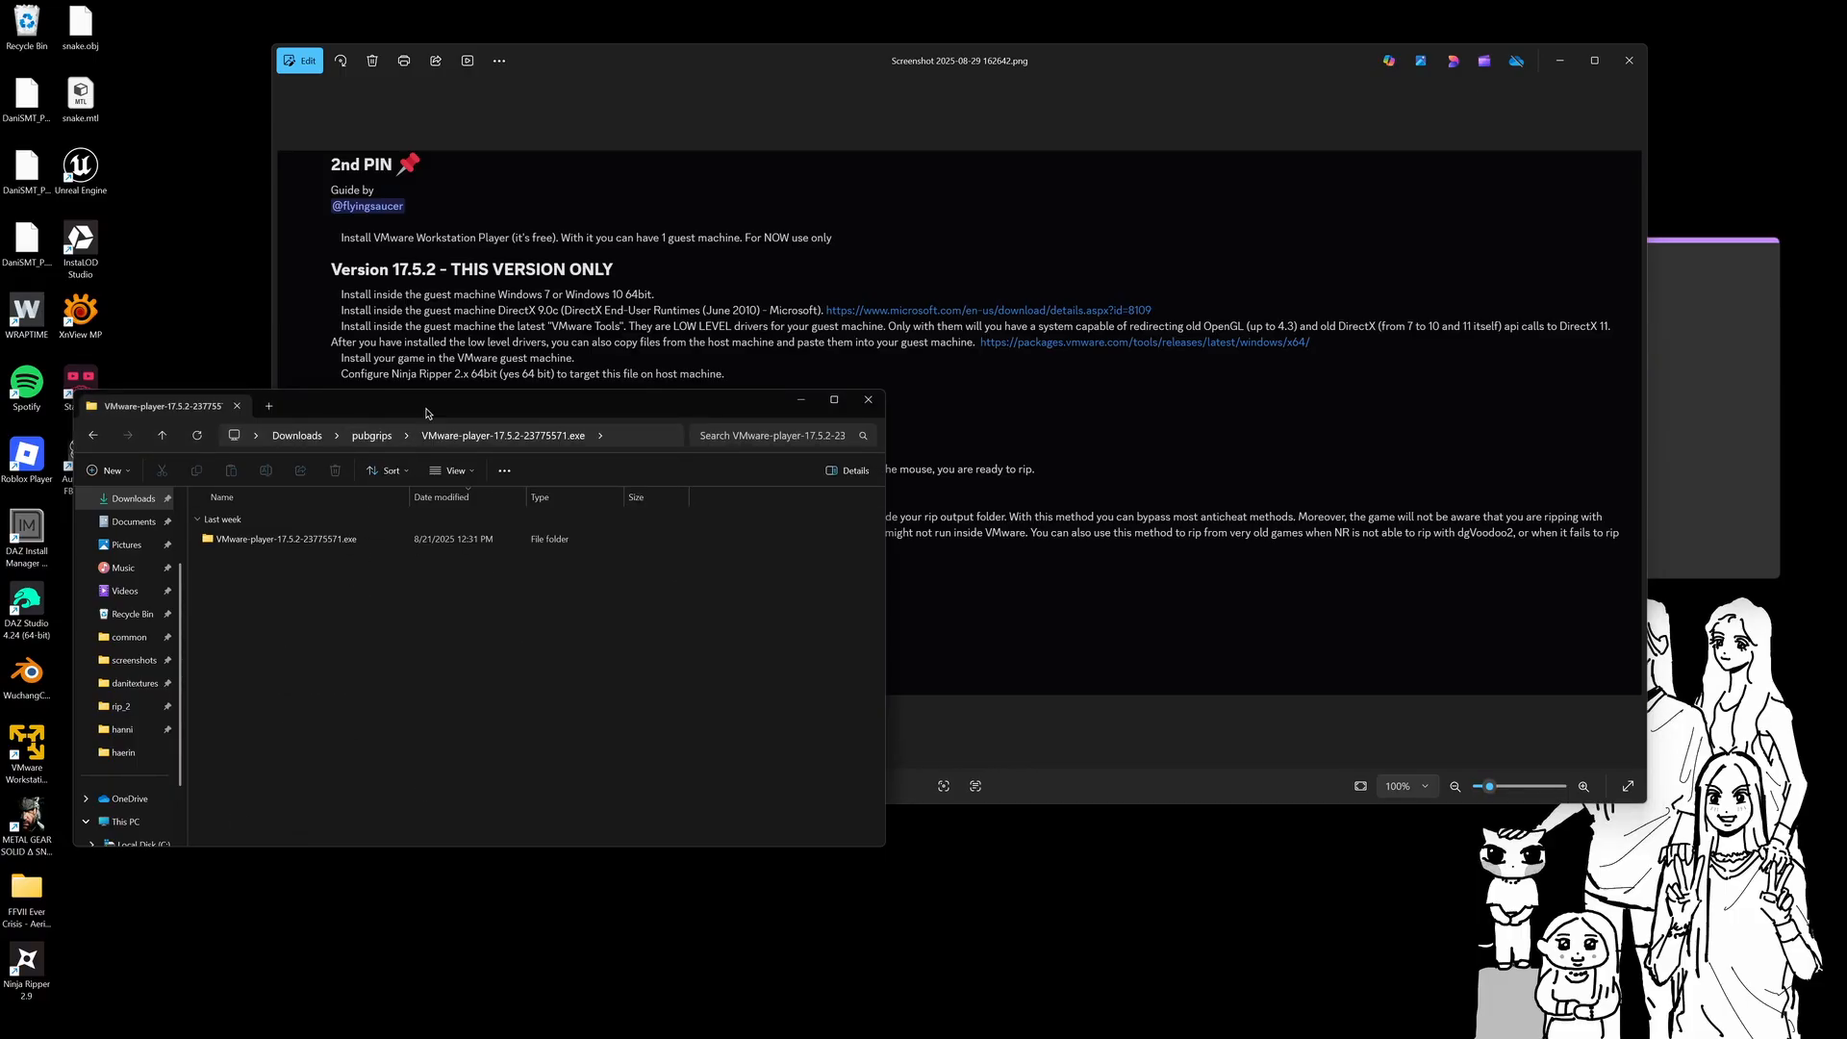
{"action": "left_click_drag", "start_coordinate": [413, 423], "coordinate": [984, 371]}
{"action": "double_click", "coordinate": [867, 487]}
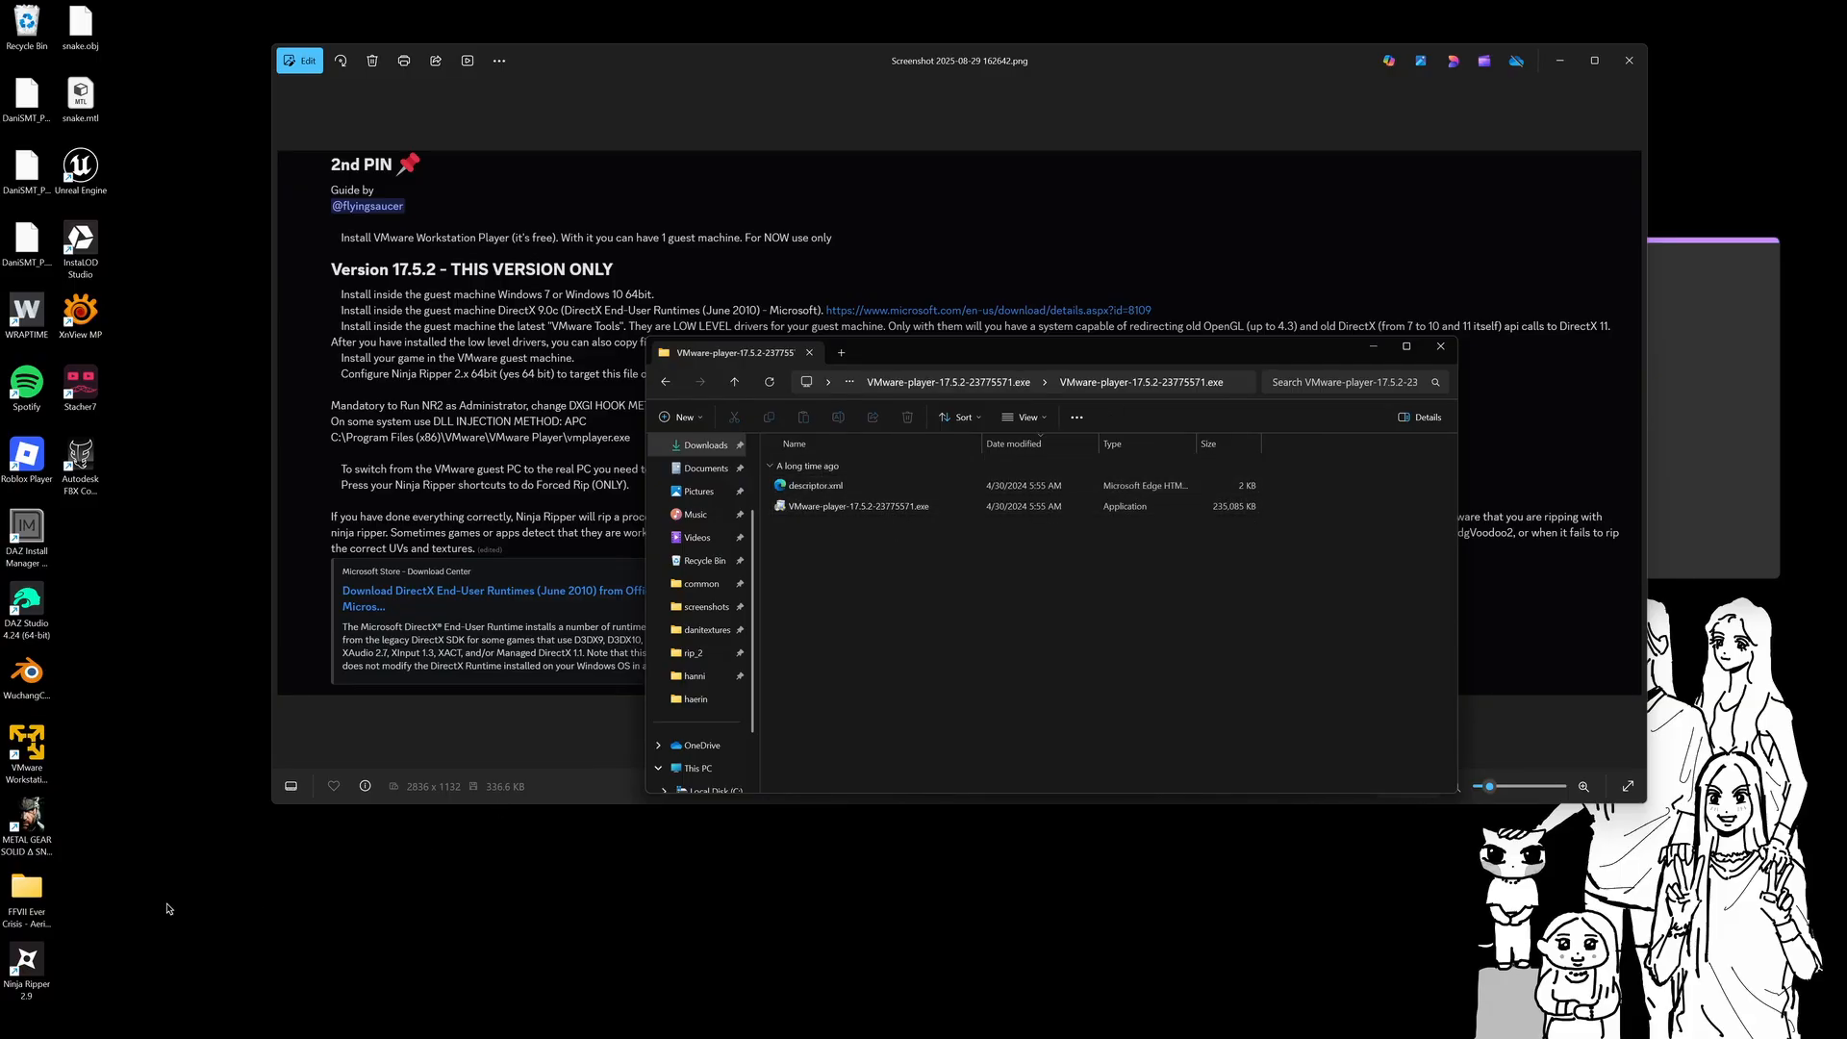
Launch VMware Workstation 17 Player and open the settings of the Windows 10 x64 virtual machine
{"action": "left_click", "coordinate": [32, 739]}
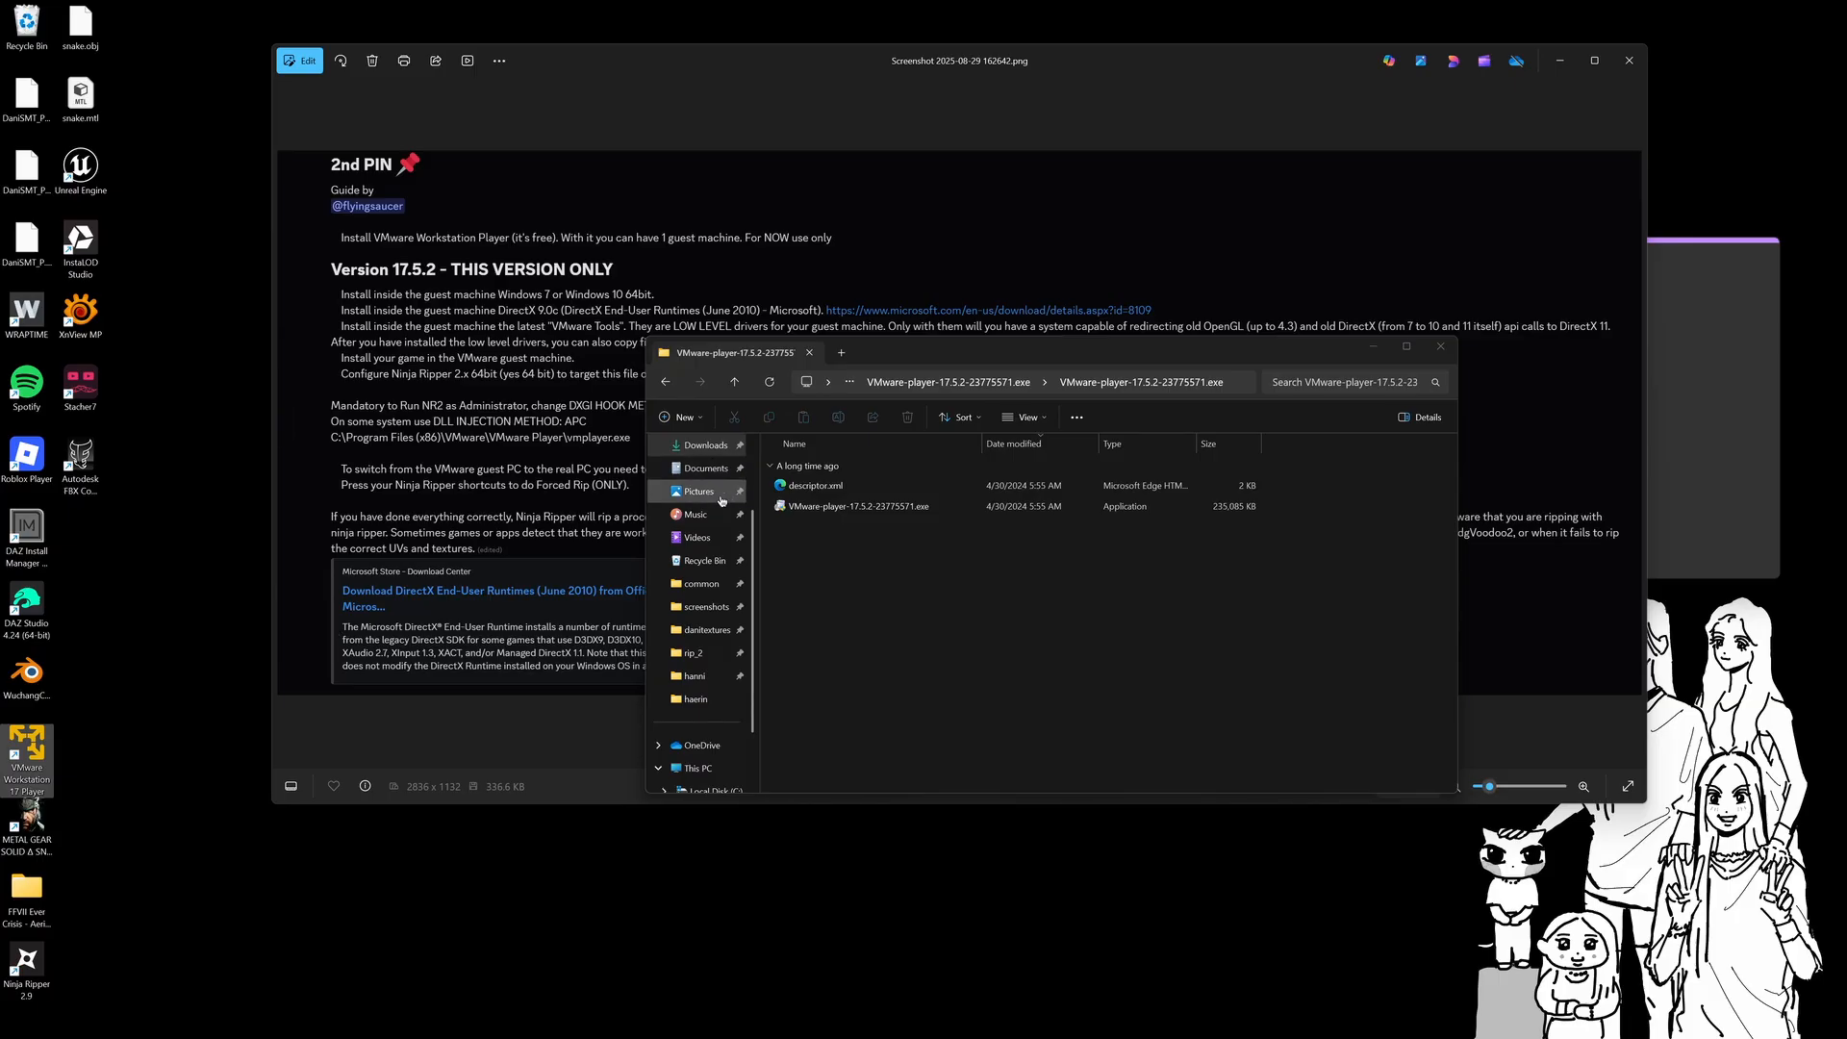
{"action": "double_click", "coordinate": [30, 745]}
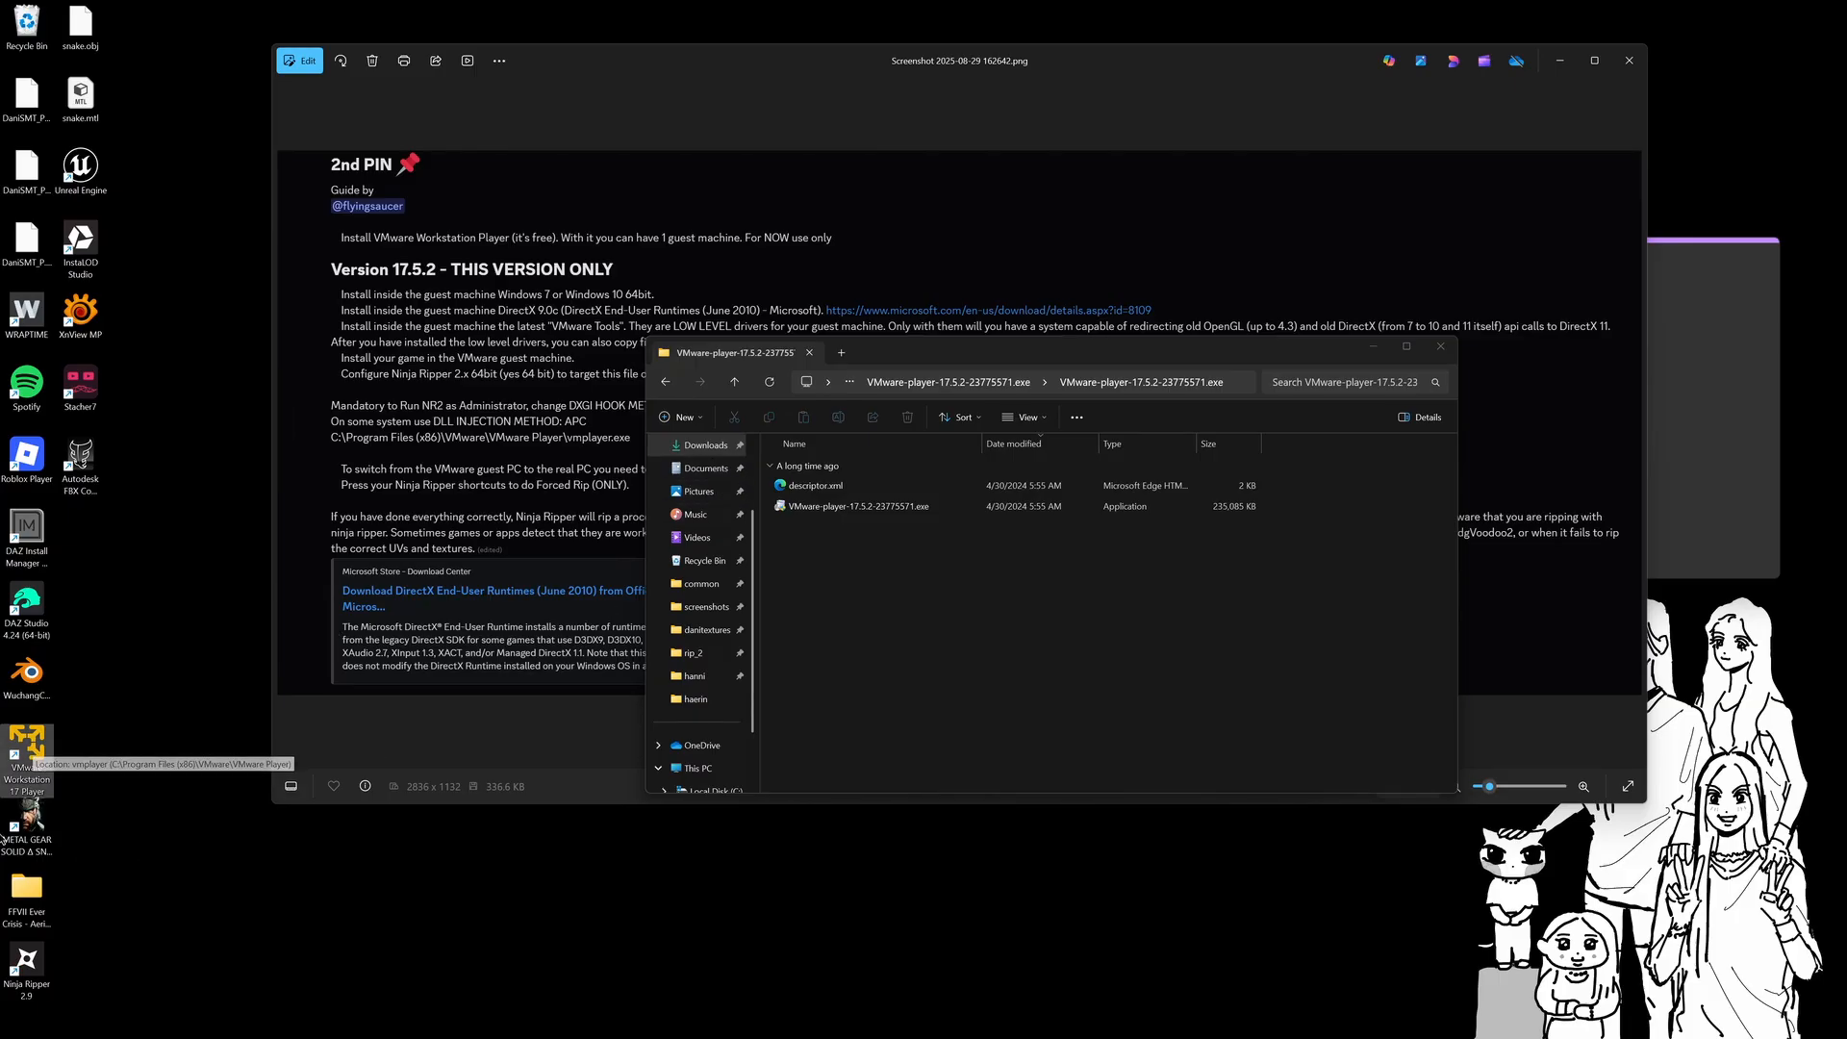
{"action": "left_click_drag", "start_coordinate": [459, 129], "coordinate": [1249, 199]}
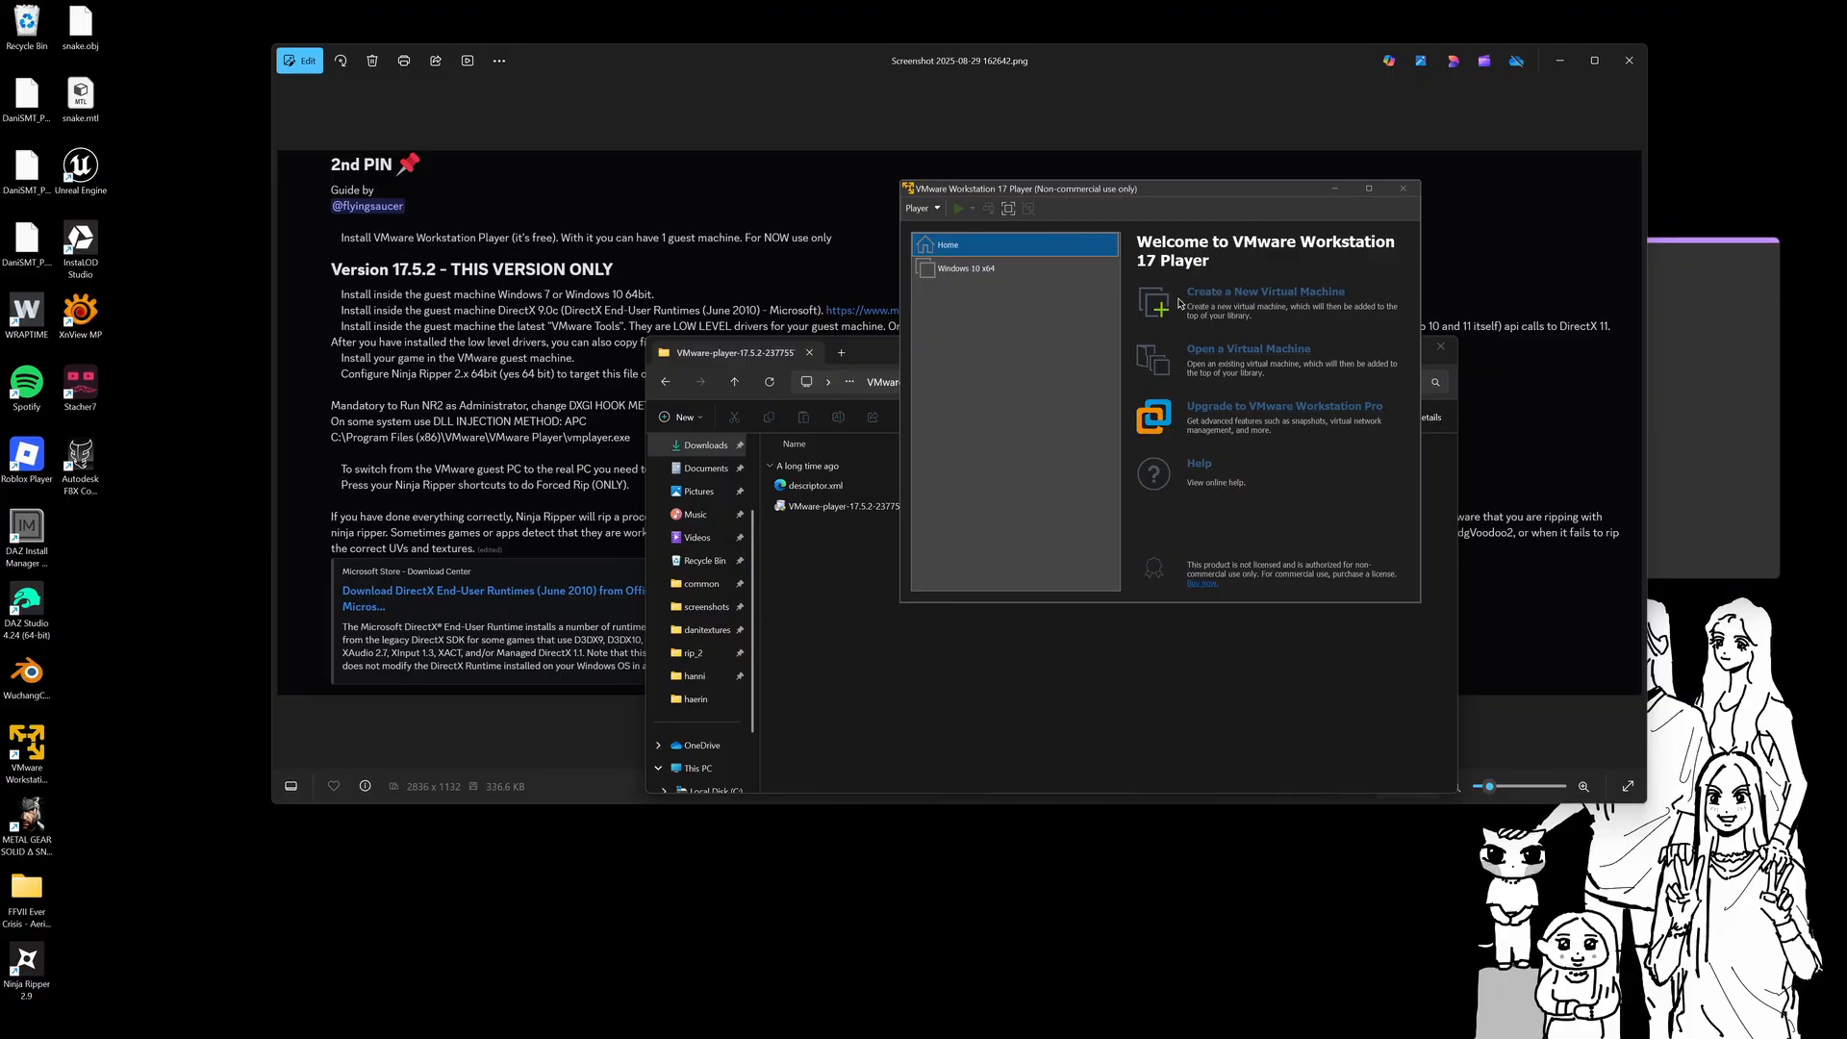
{"action": "left_click", "coordinate": [967, 279]}
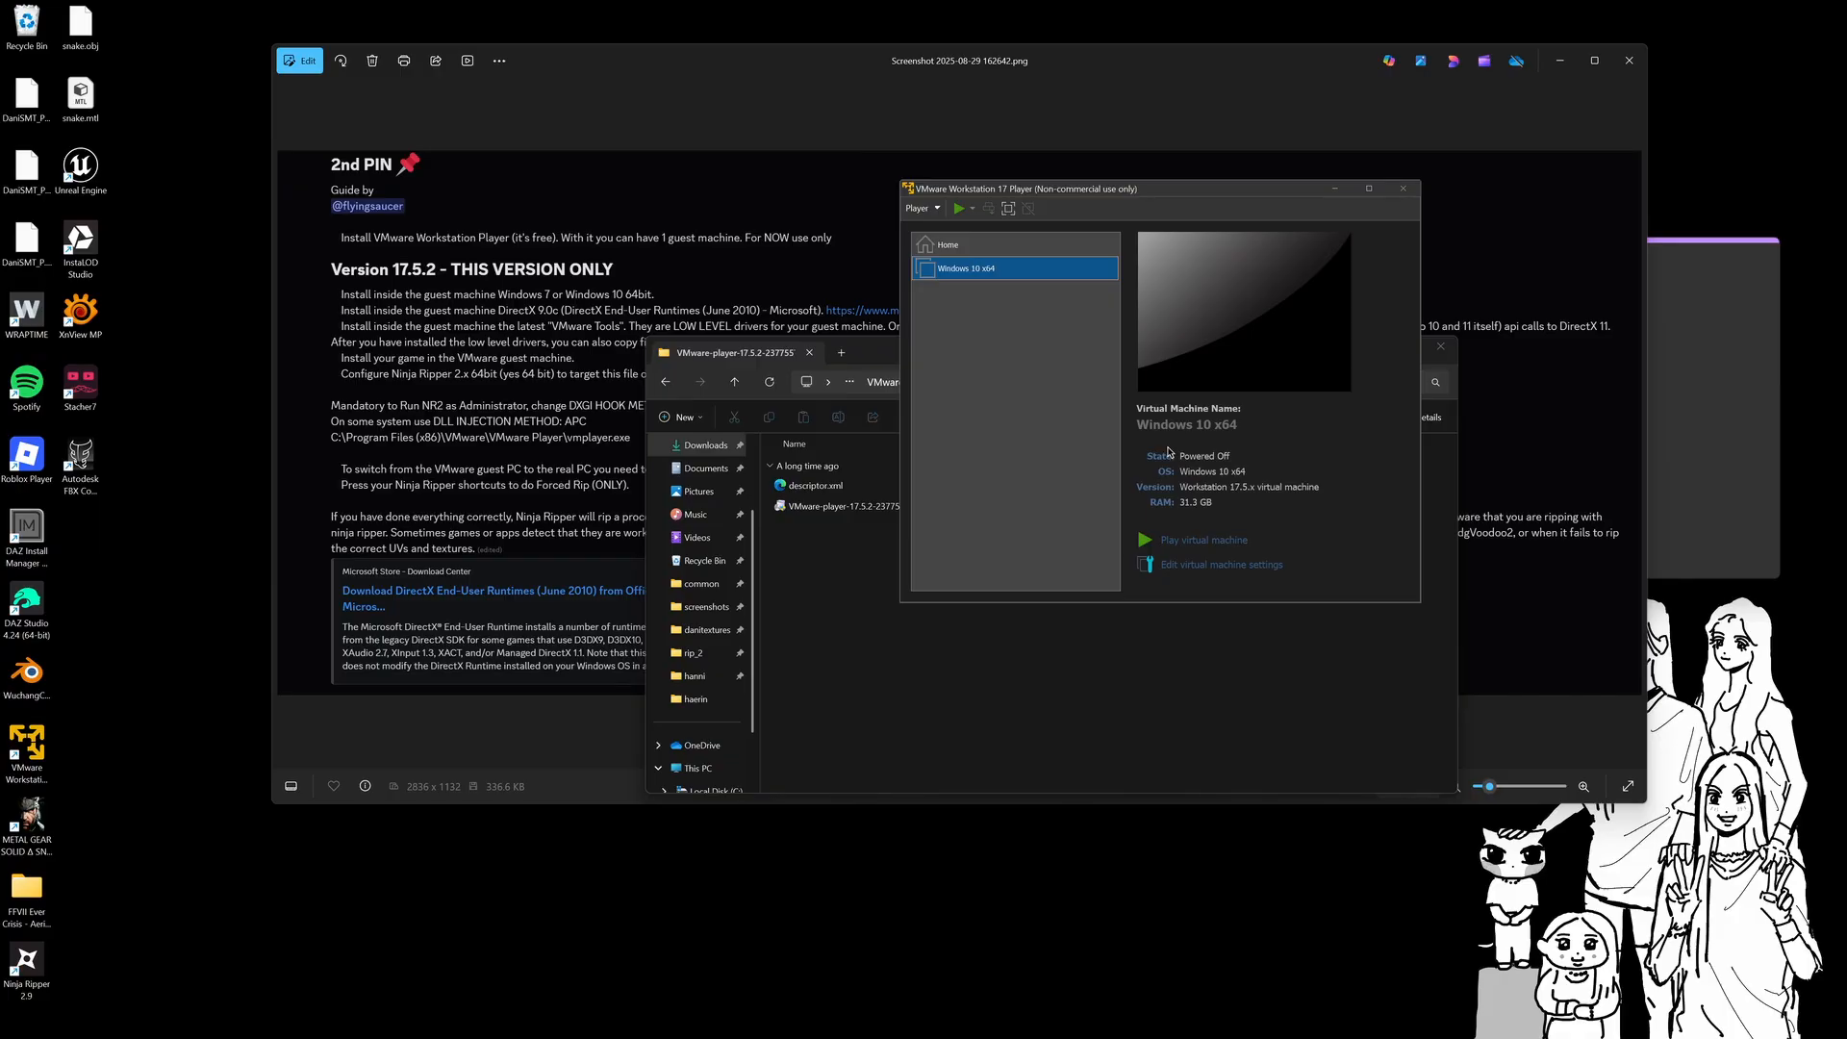
{"action": "left_click", "coordinate": [1216, 574]}
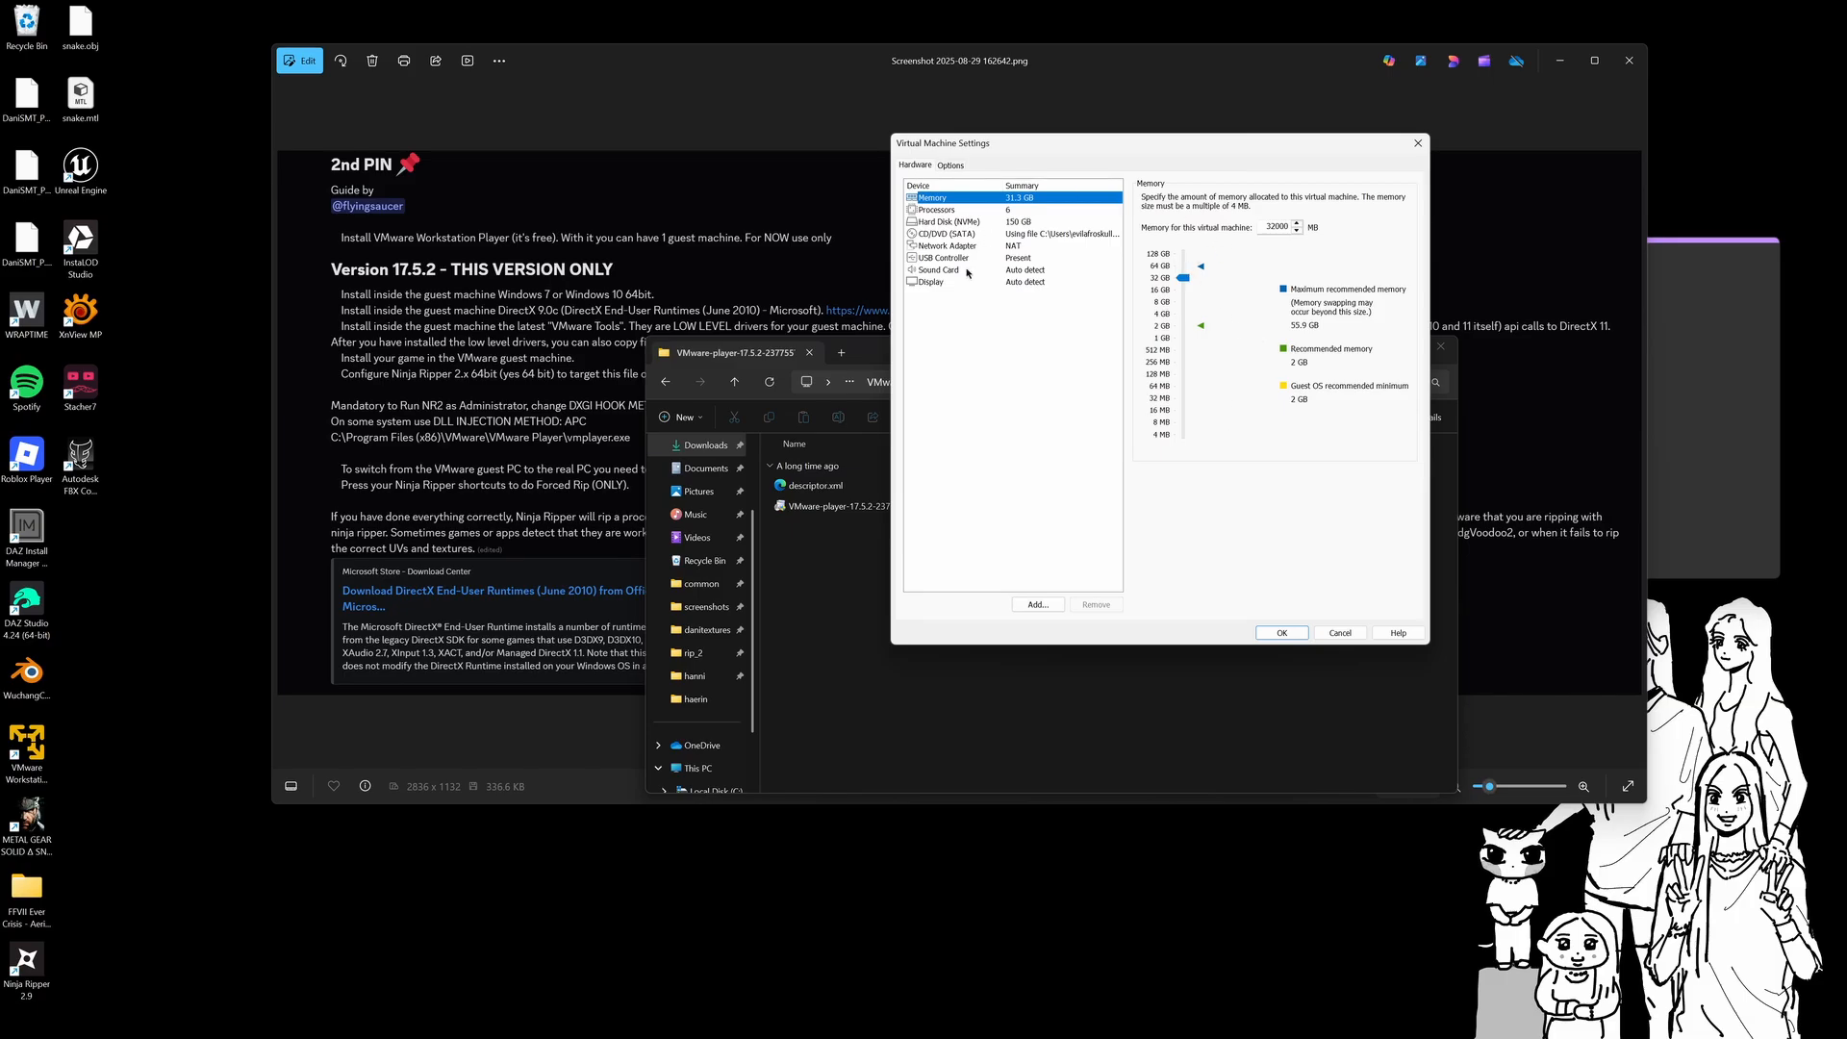
Switch to Firefox, search for "windows 10 iso", and view the installation media section of Microsoft's Windows 10 download page
{"action": "mouse_move", "coordinate": [962, 1037]}
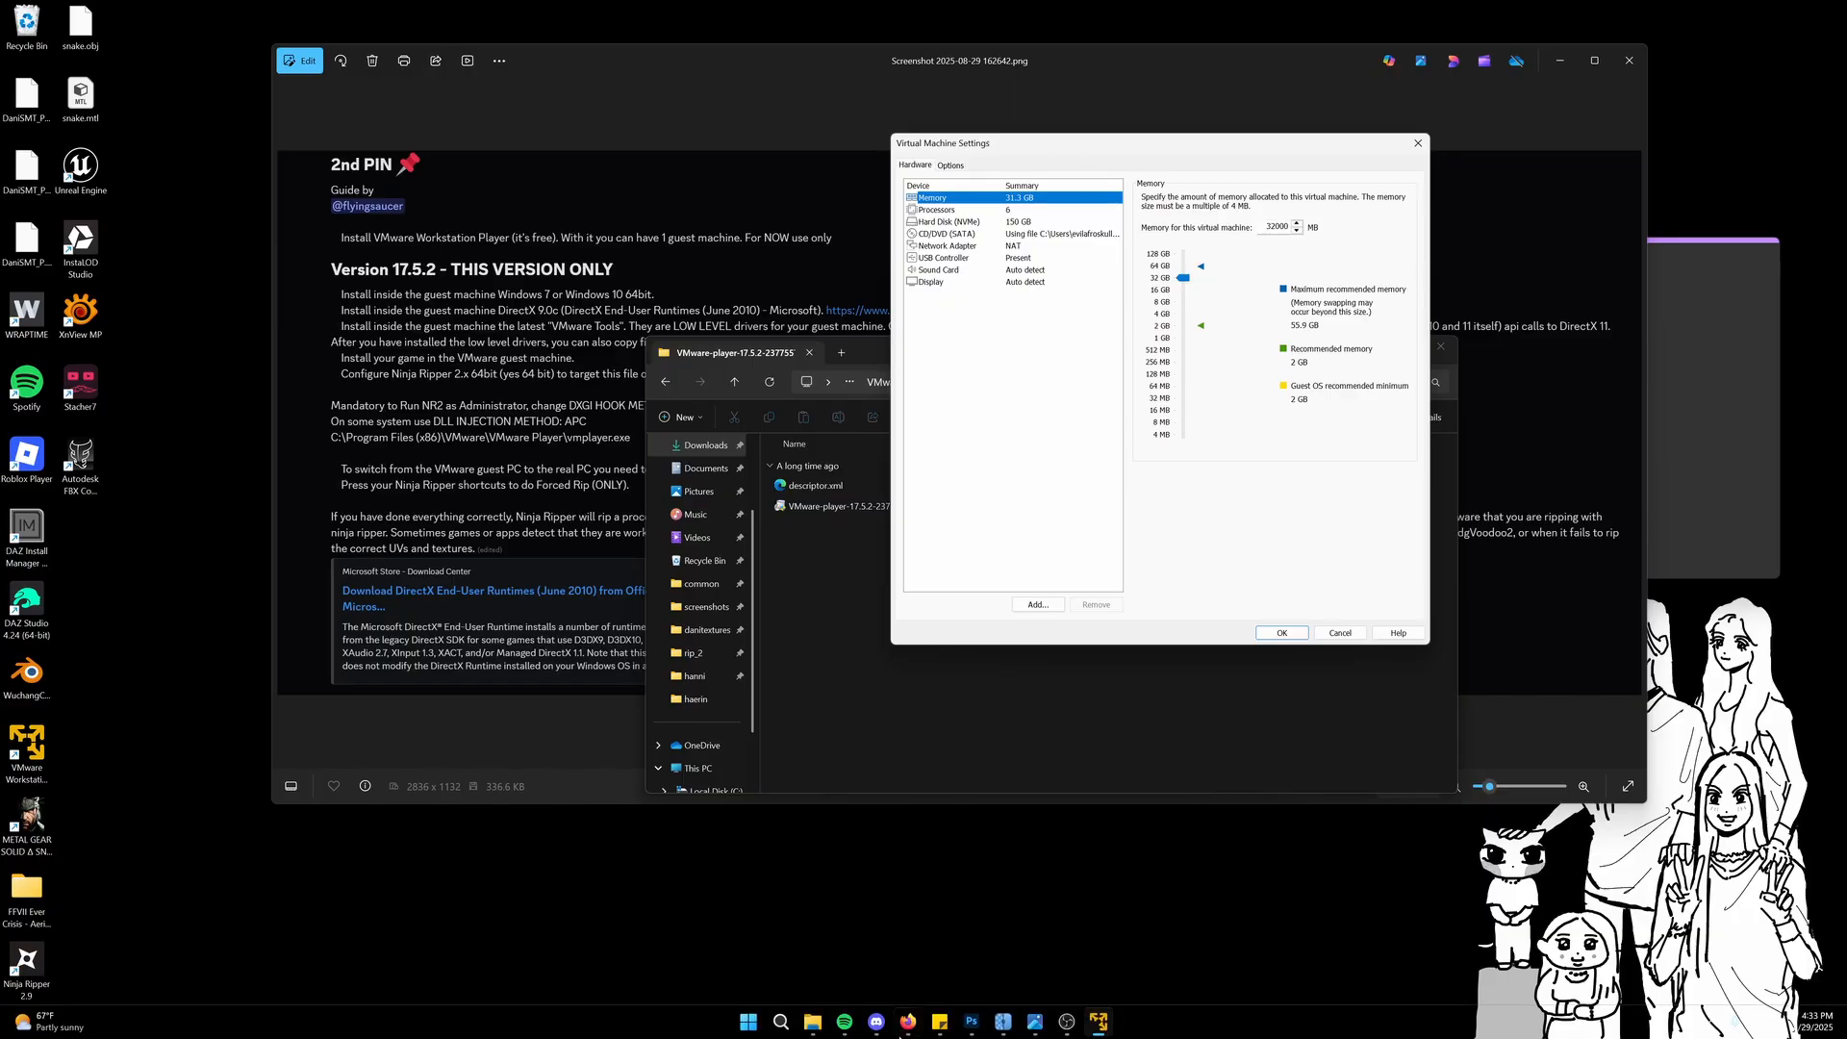
{"action": "mouse_move", "coordinate": [876, 1032]}
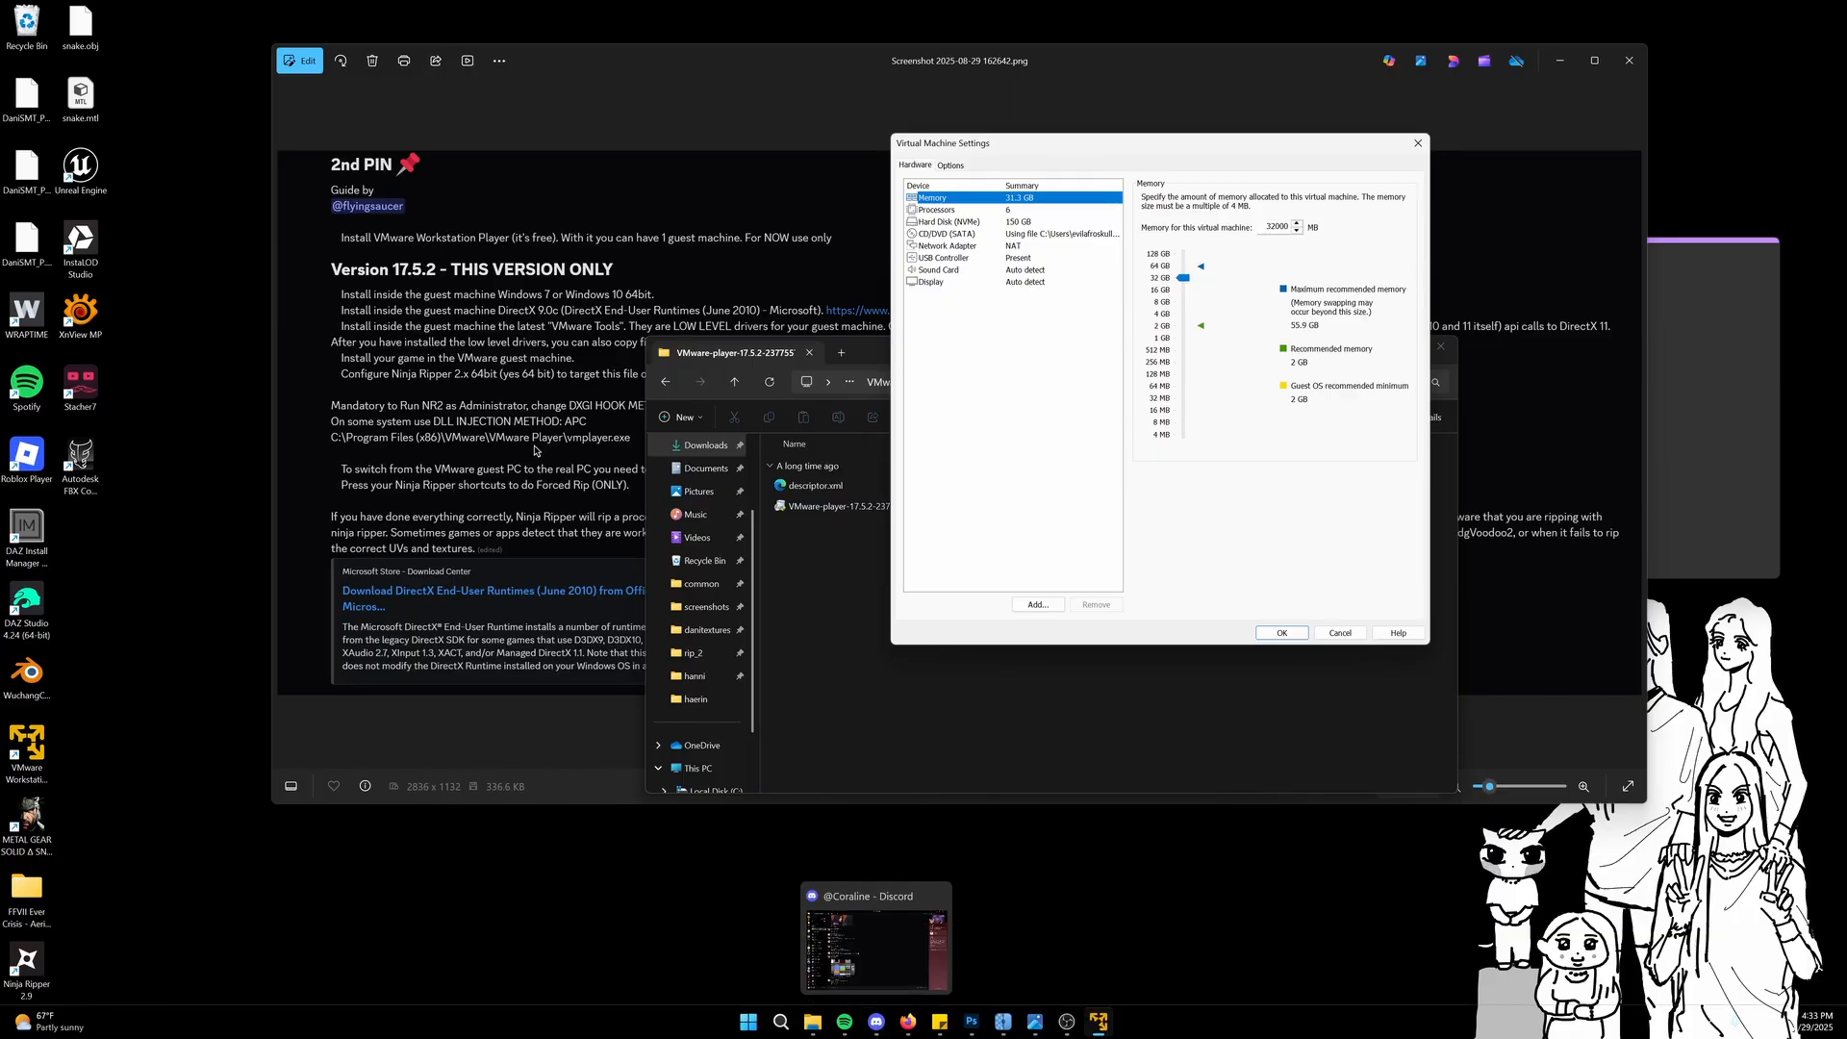
{"action": "left_click", "coordinate": [908, 1022]}
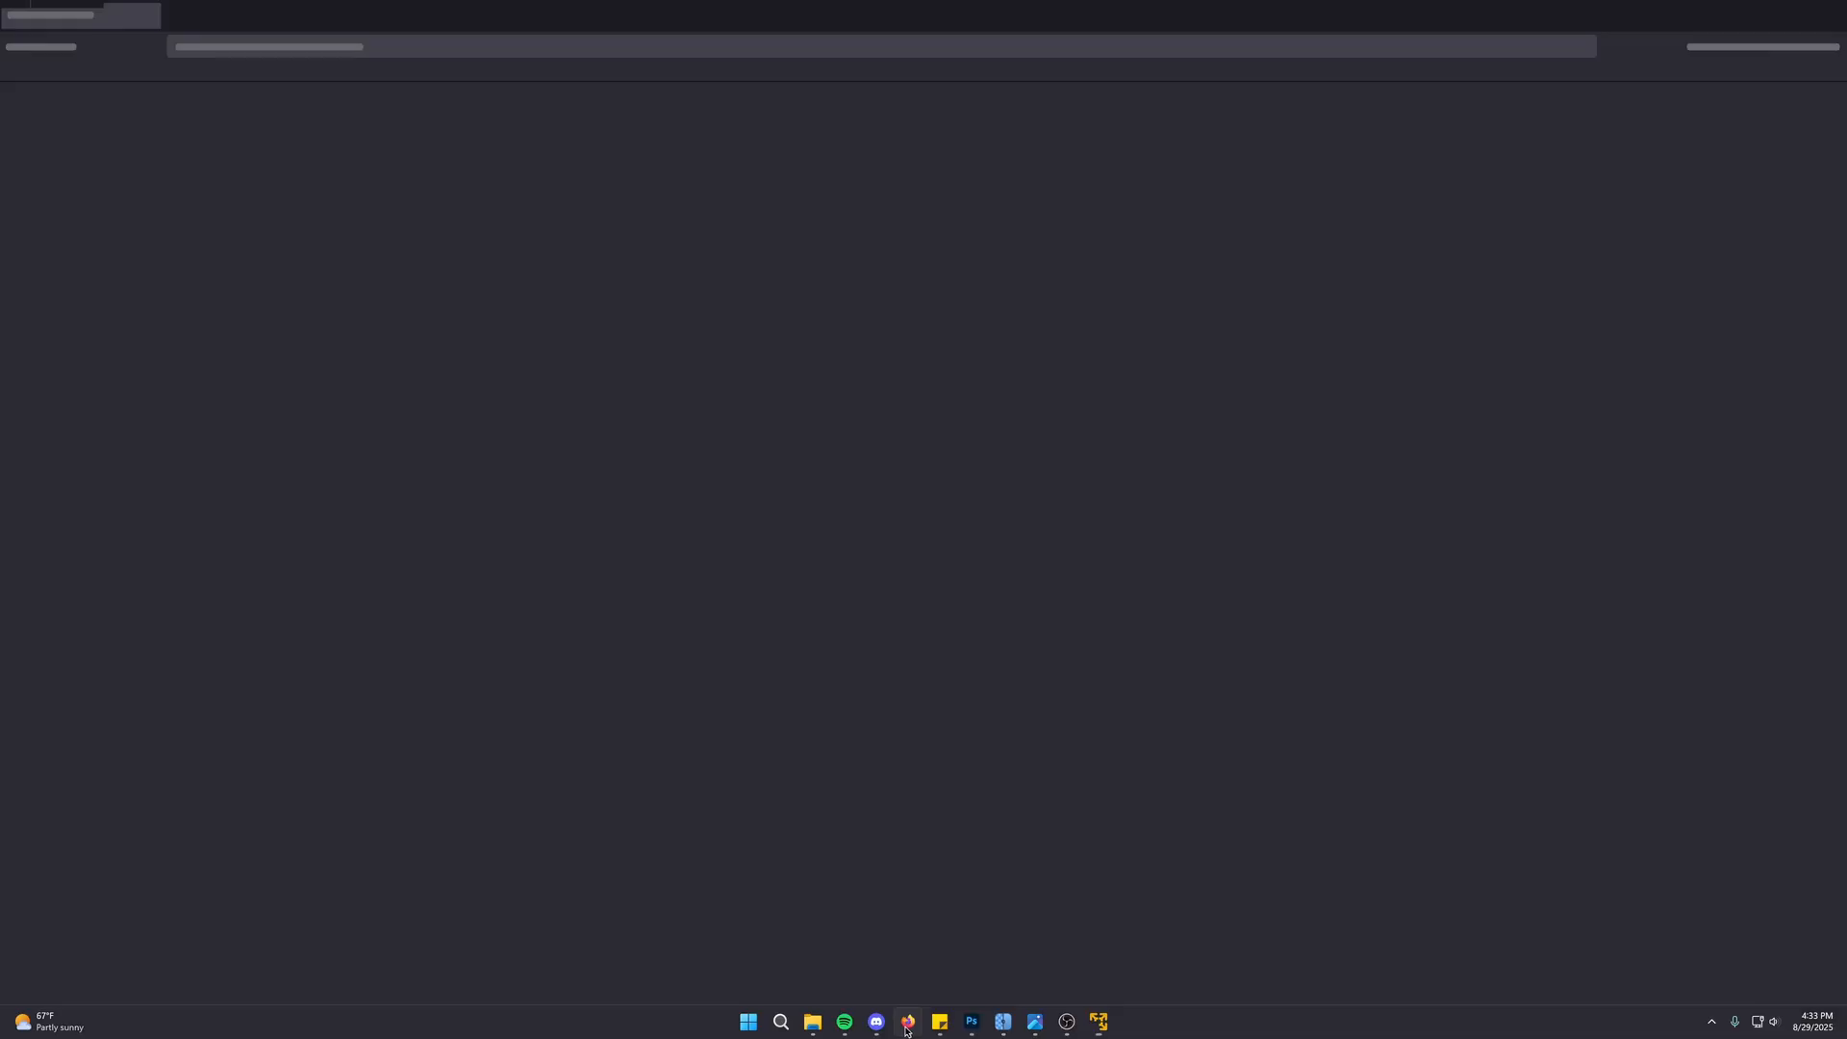
{"action": "left_click", "coordinate": [859, 14]}
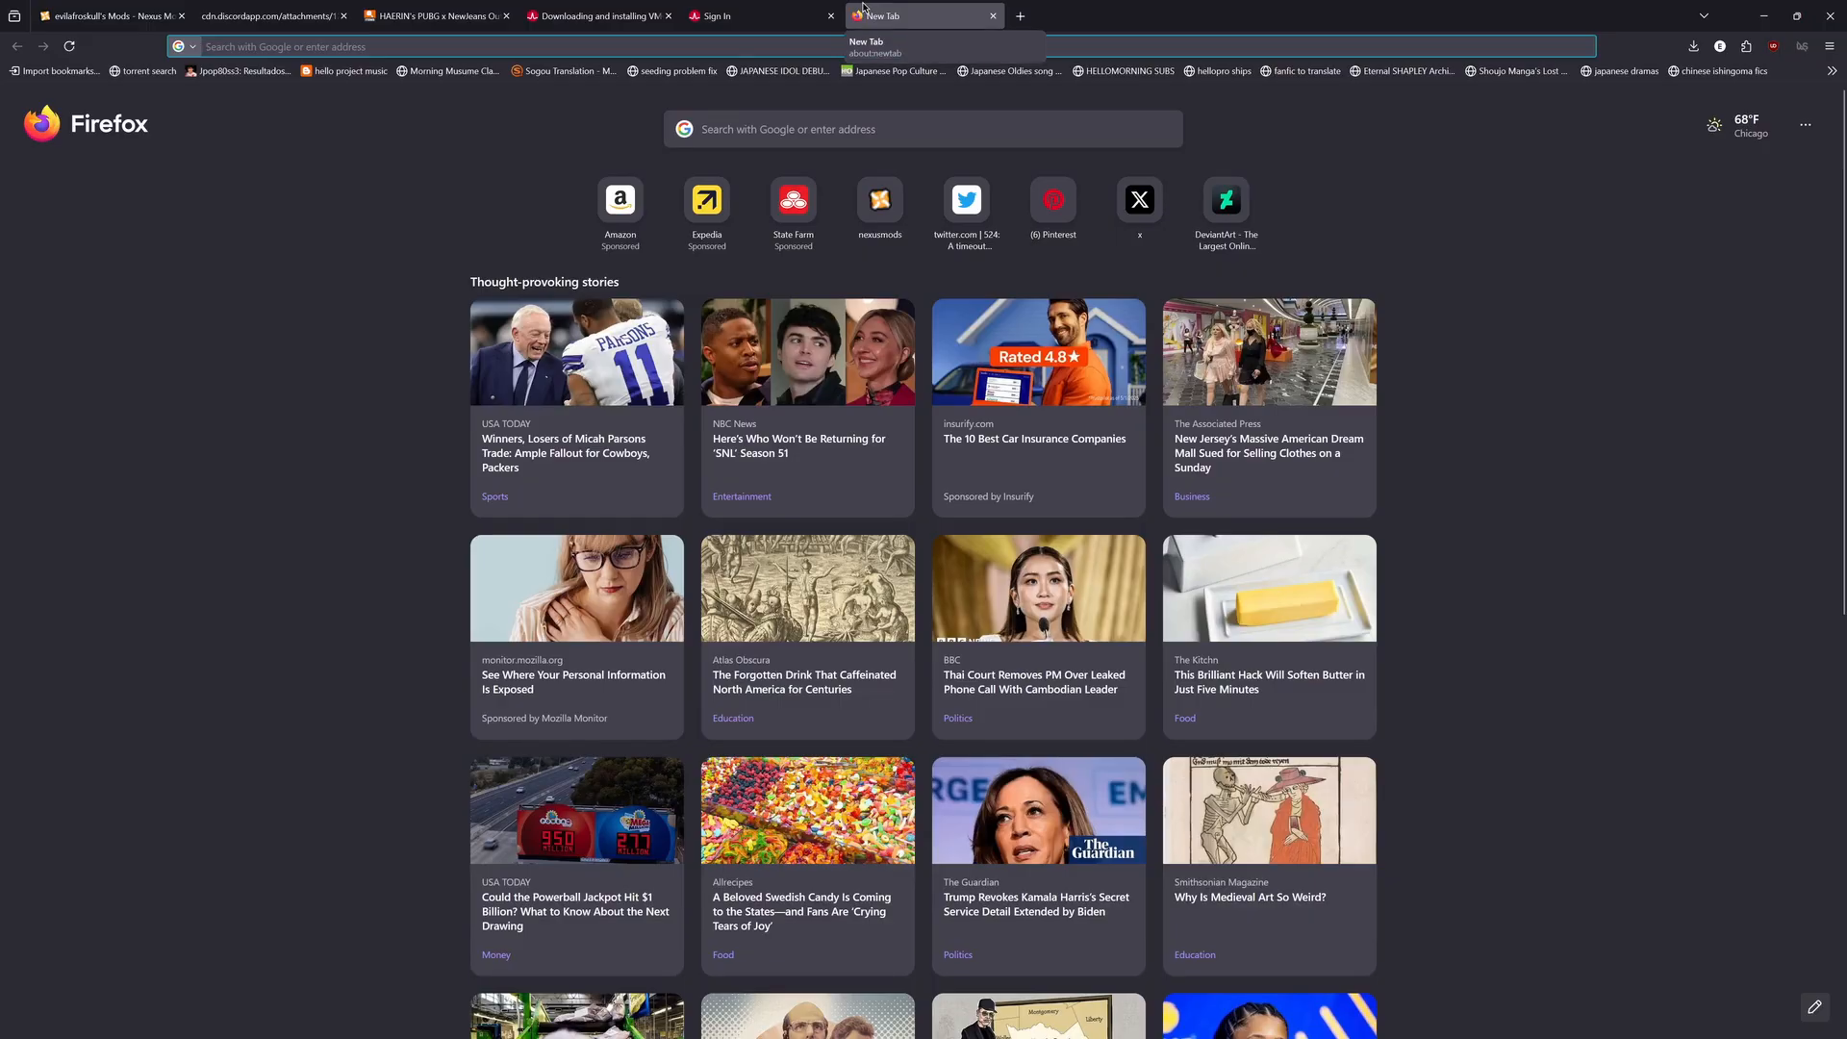
{"action": "type", "text": "windows 10 iso"}
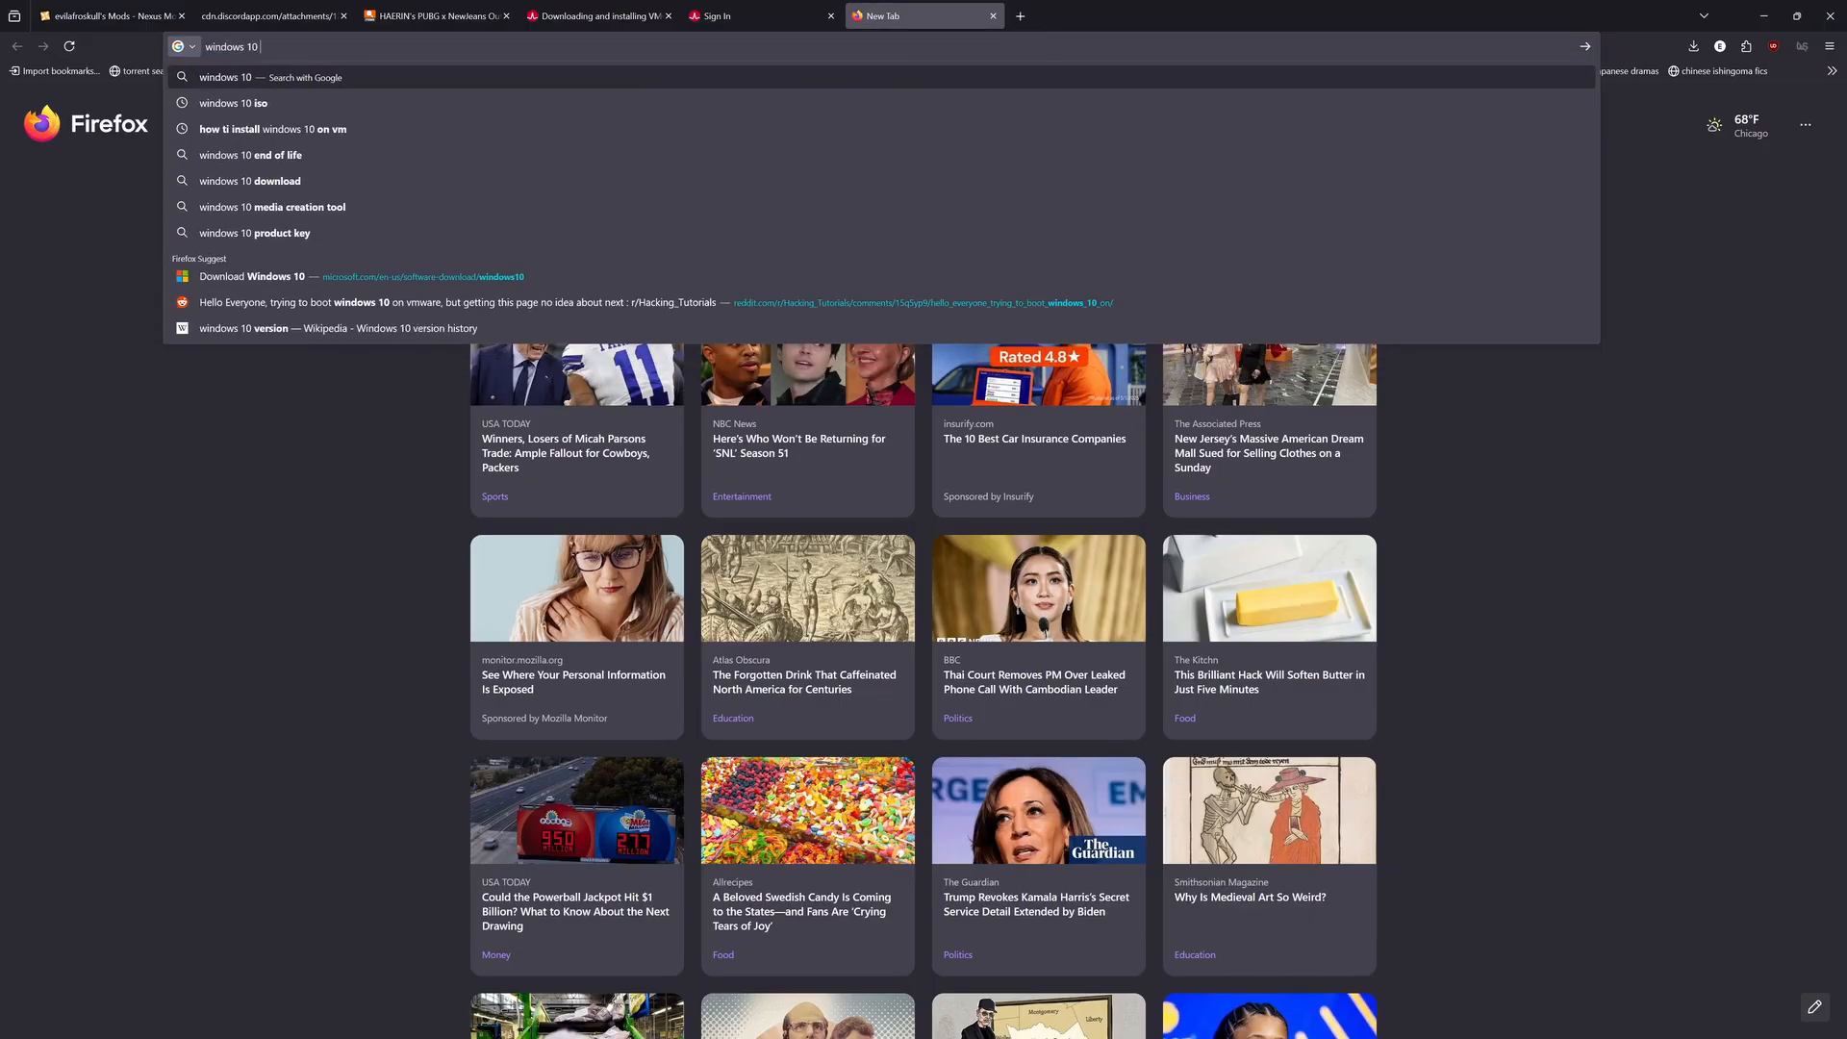
{"action": "key", "text": "Return"}
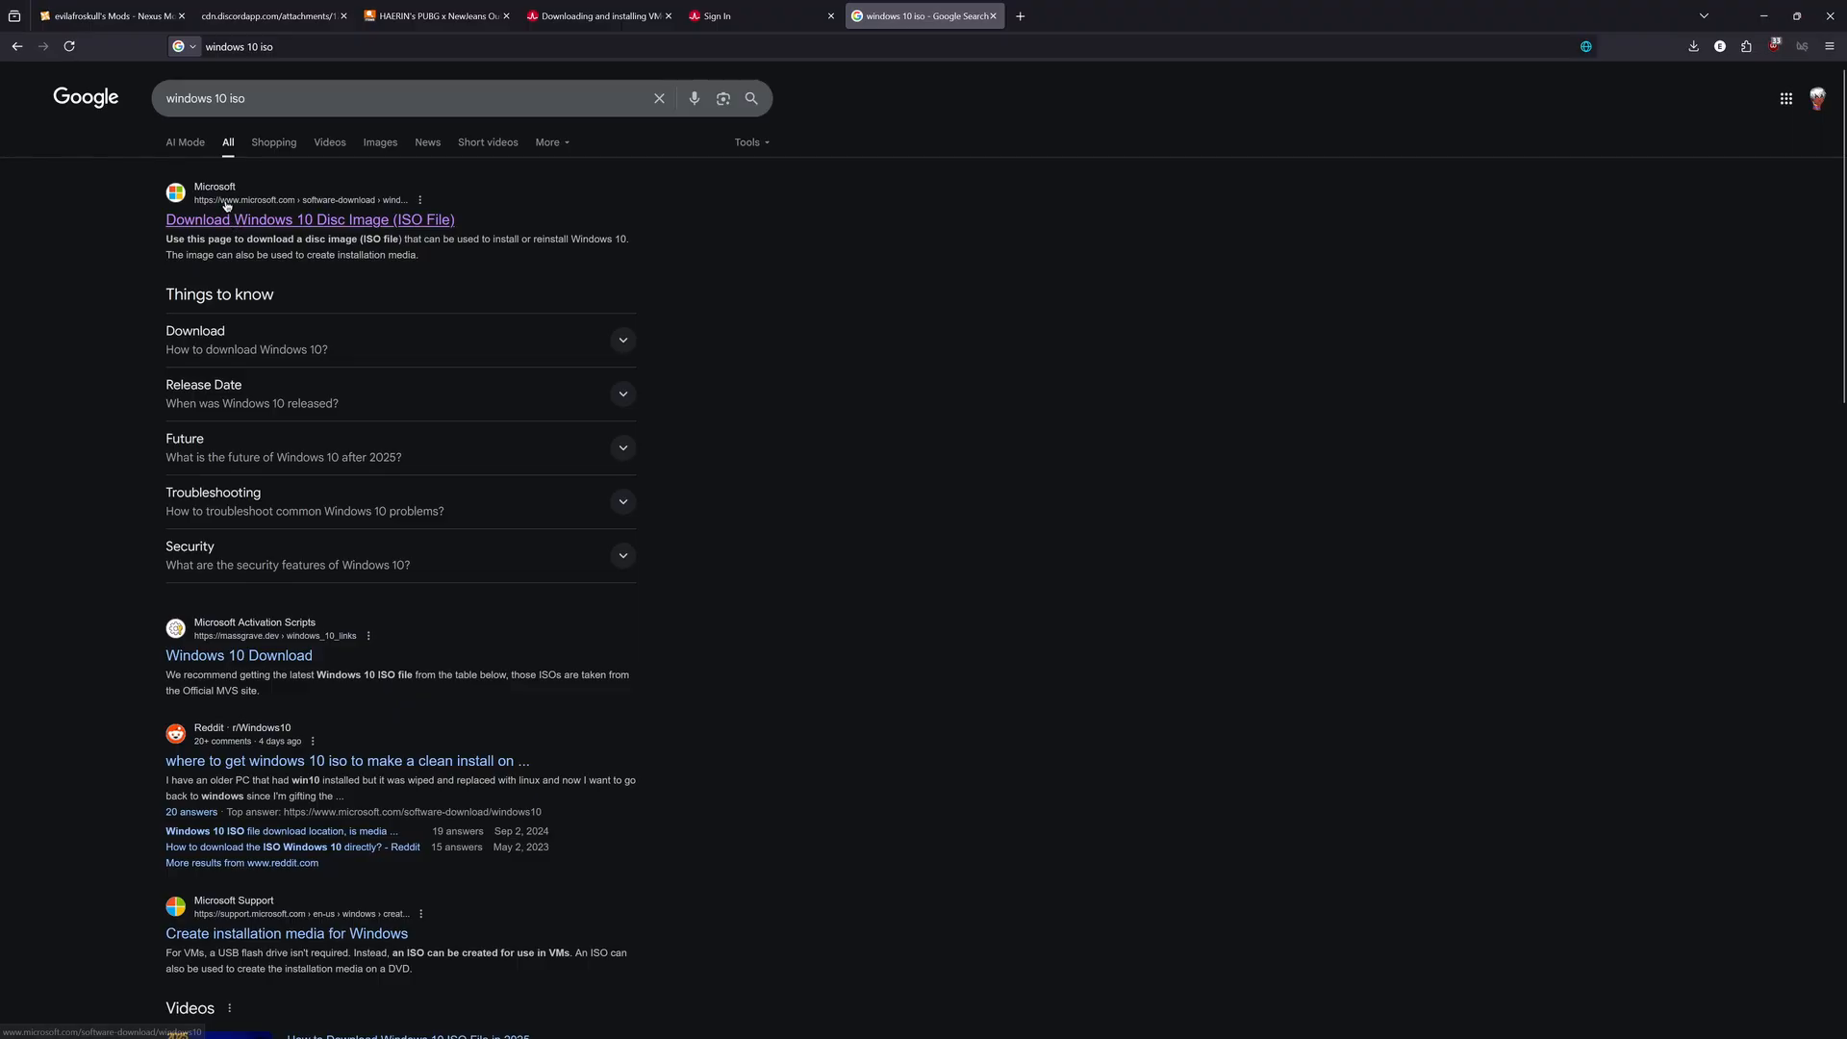
{"action": "left_click", "coordinate": [270, 223]}
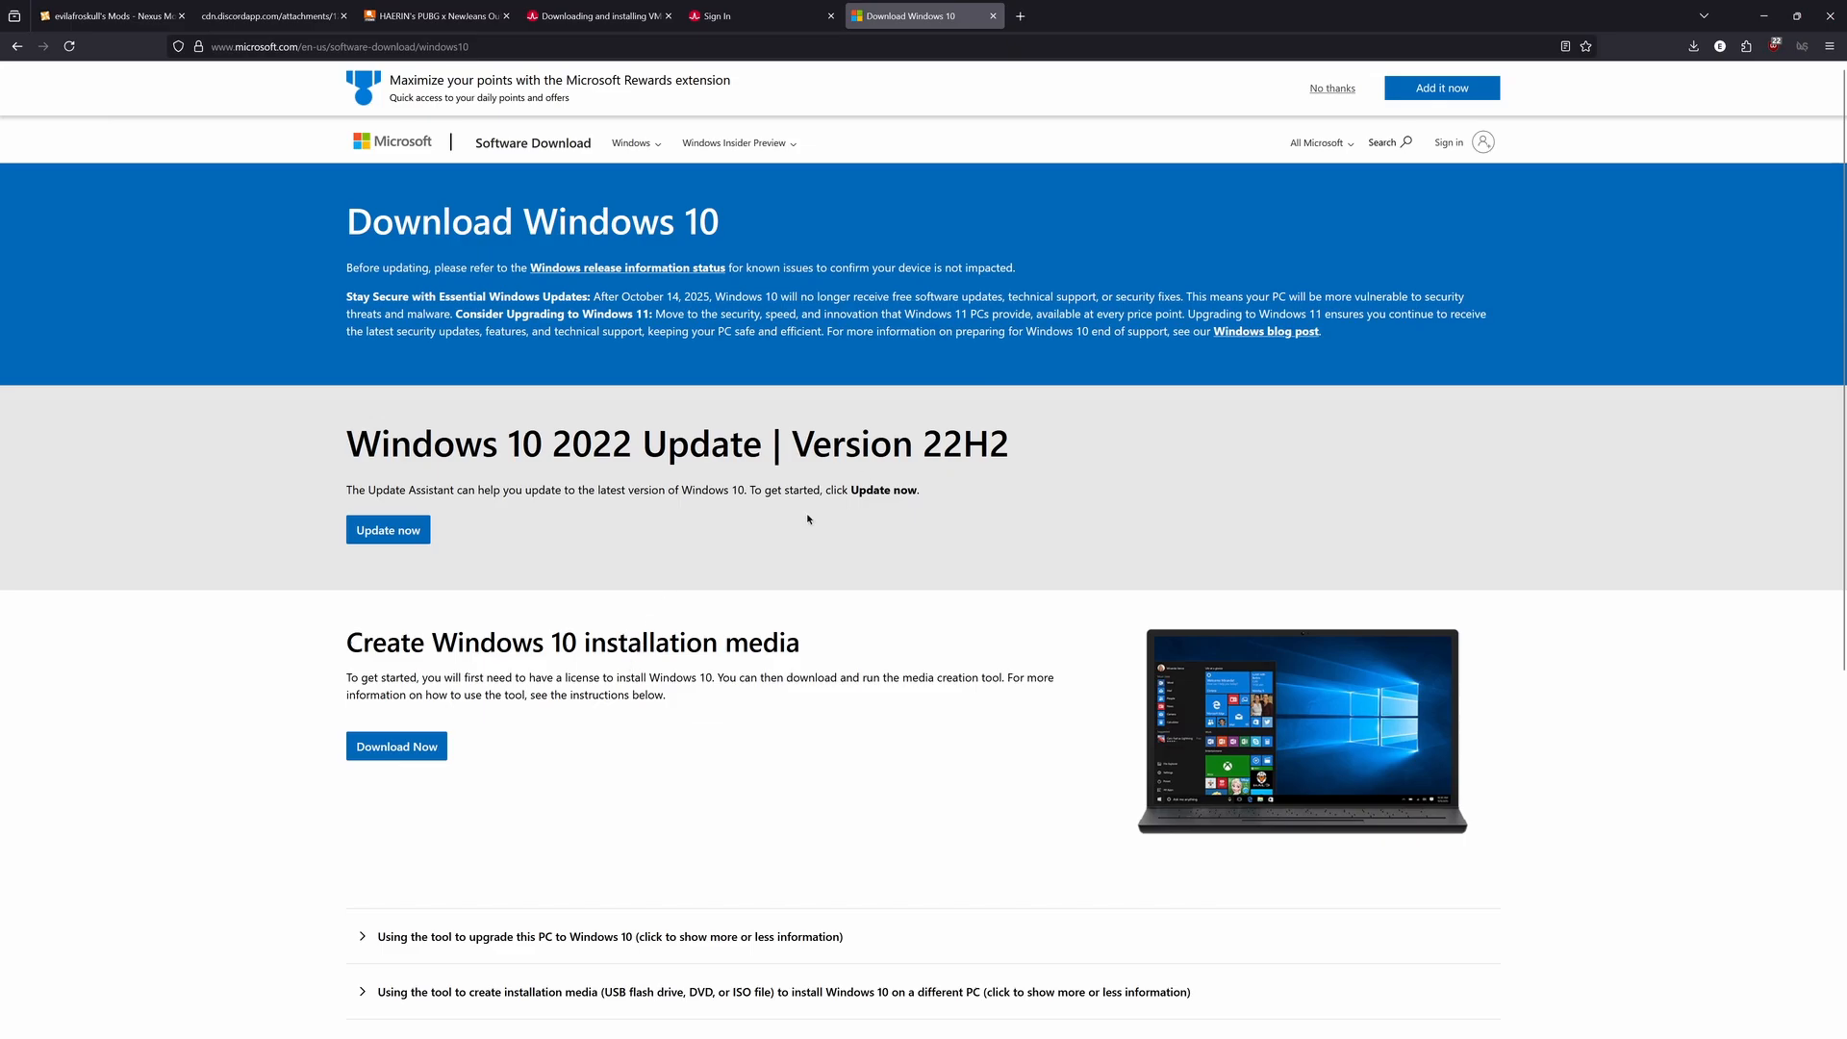
{"action": "scroll", "coordinate": [489, 614], "scroll_direction": "down", "scroll_amount": 1}
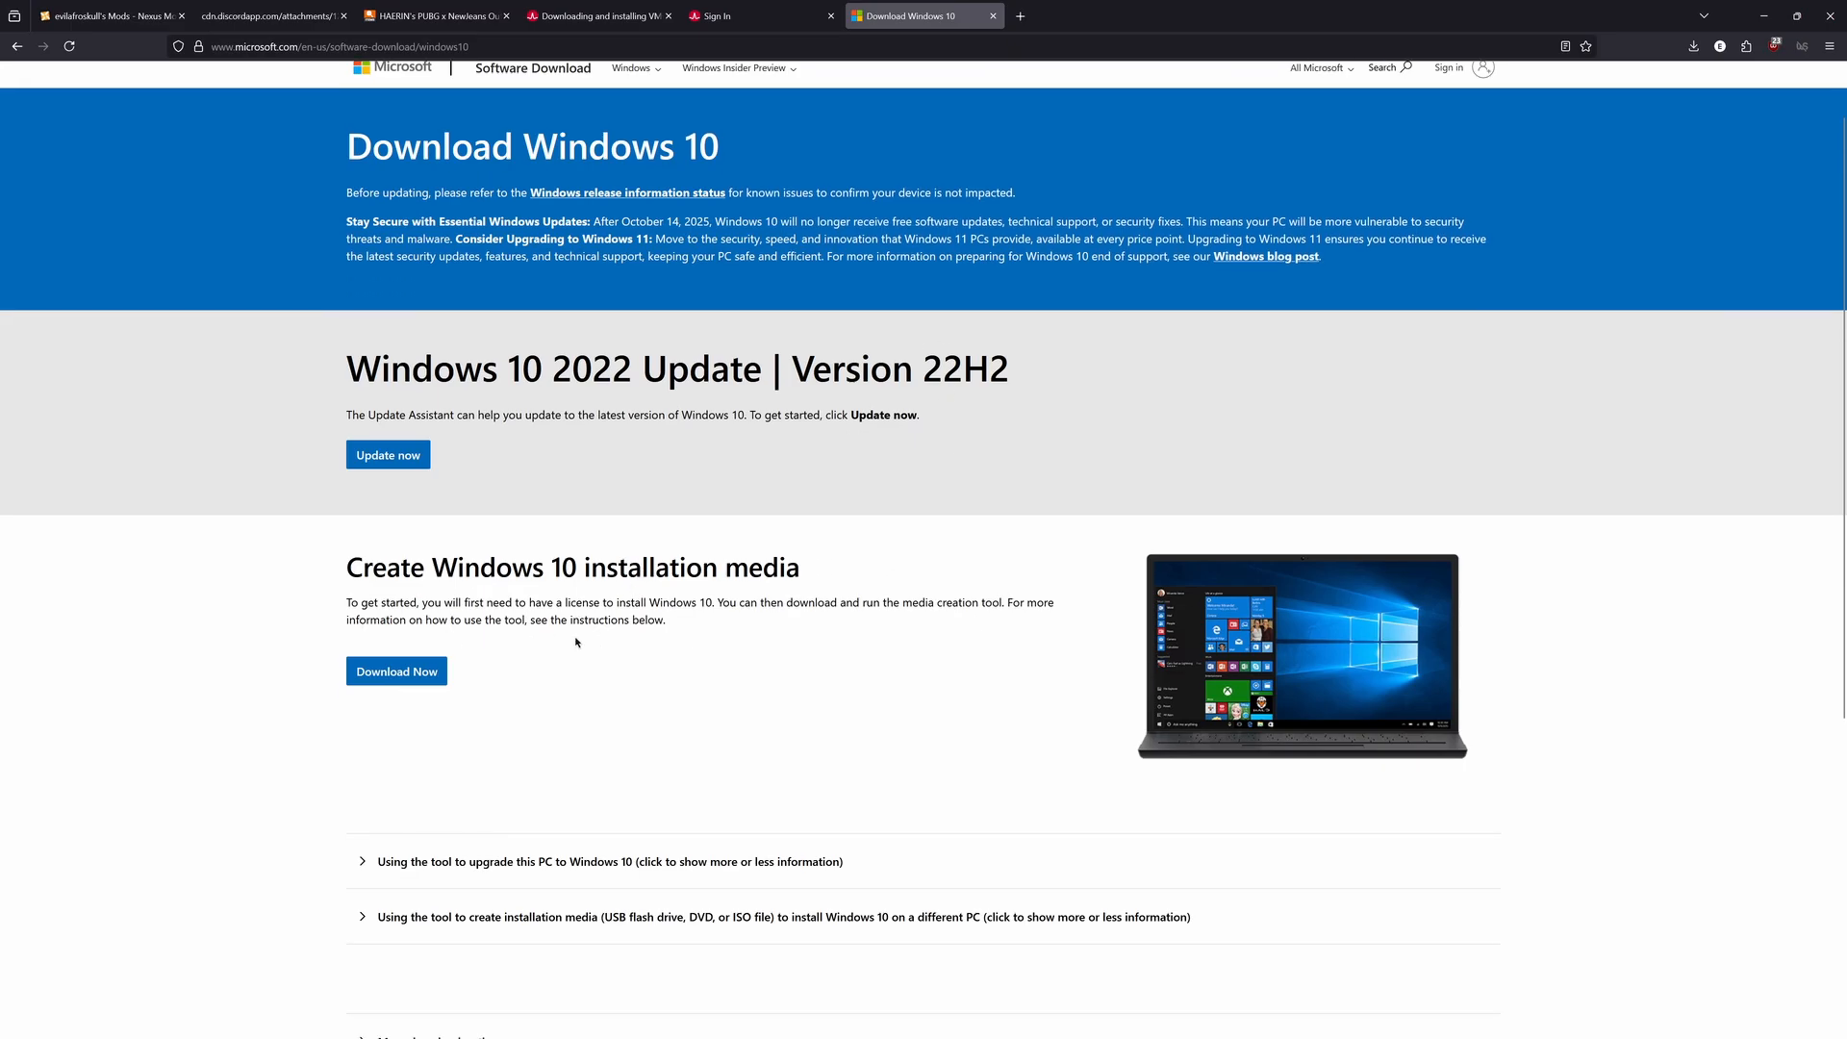
{"action": "scroll", "coordinate": [405, 491], "scroll_direction": "down", "scroll_amount": 3}
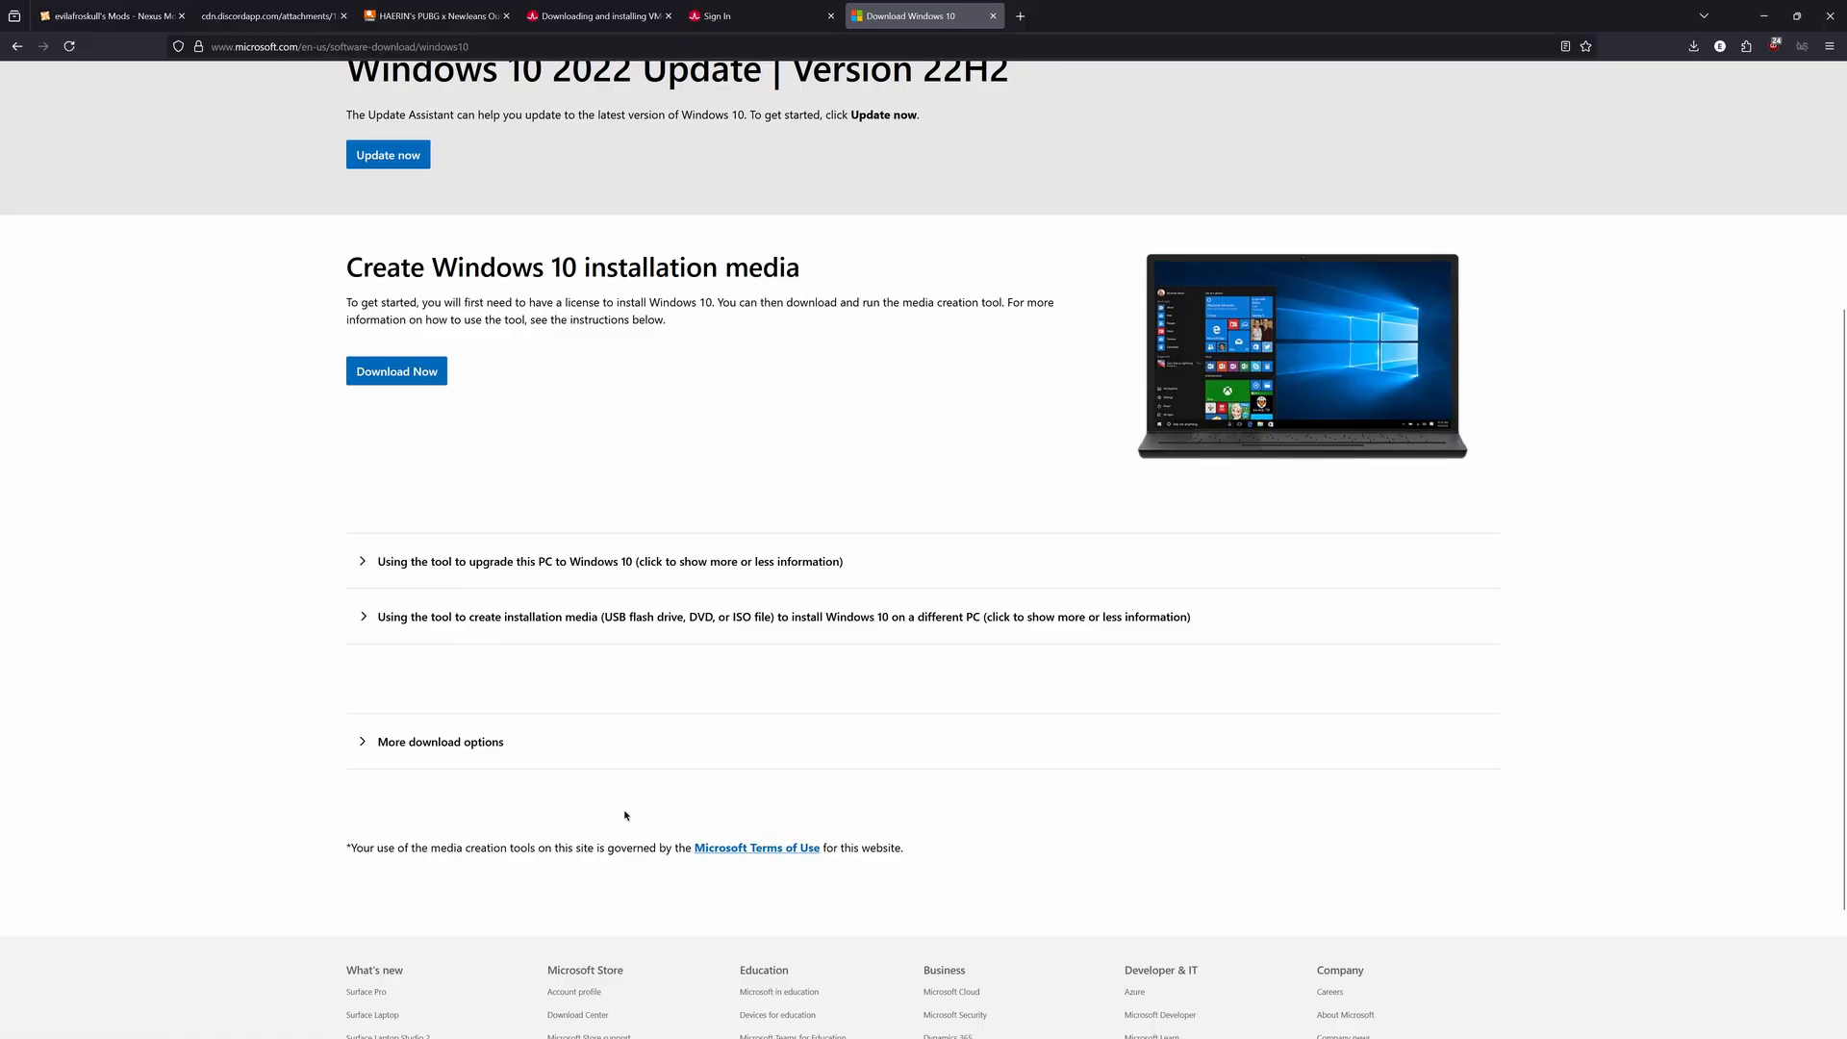
Bring up File Explorer and go back to the pubgrips folder containing Windows.iso
{"action": "left_click", "coordinate": [810, 1019]}
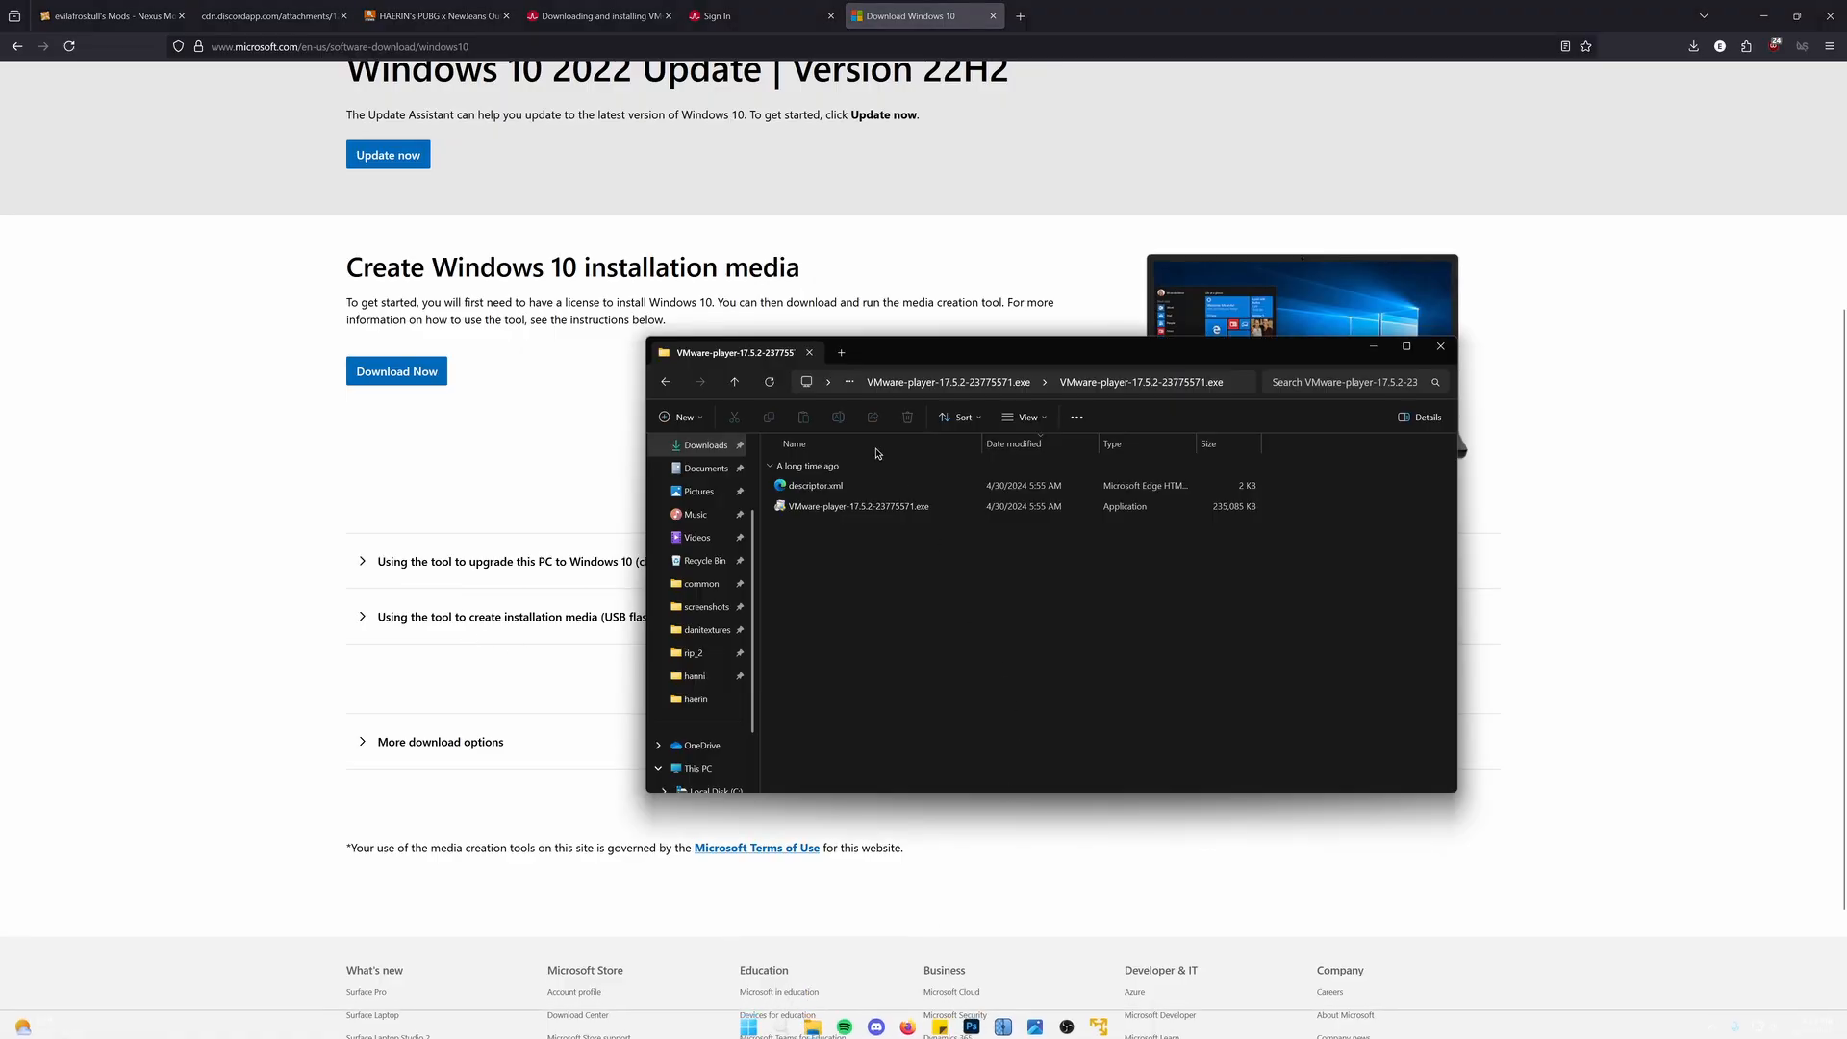
{"action": "left_click", "coordinate": [735, 384]}
{"action": "left_click", "coordinate": [734, 383]}
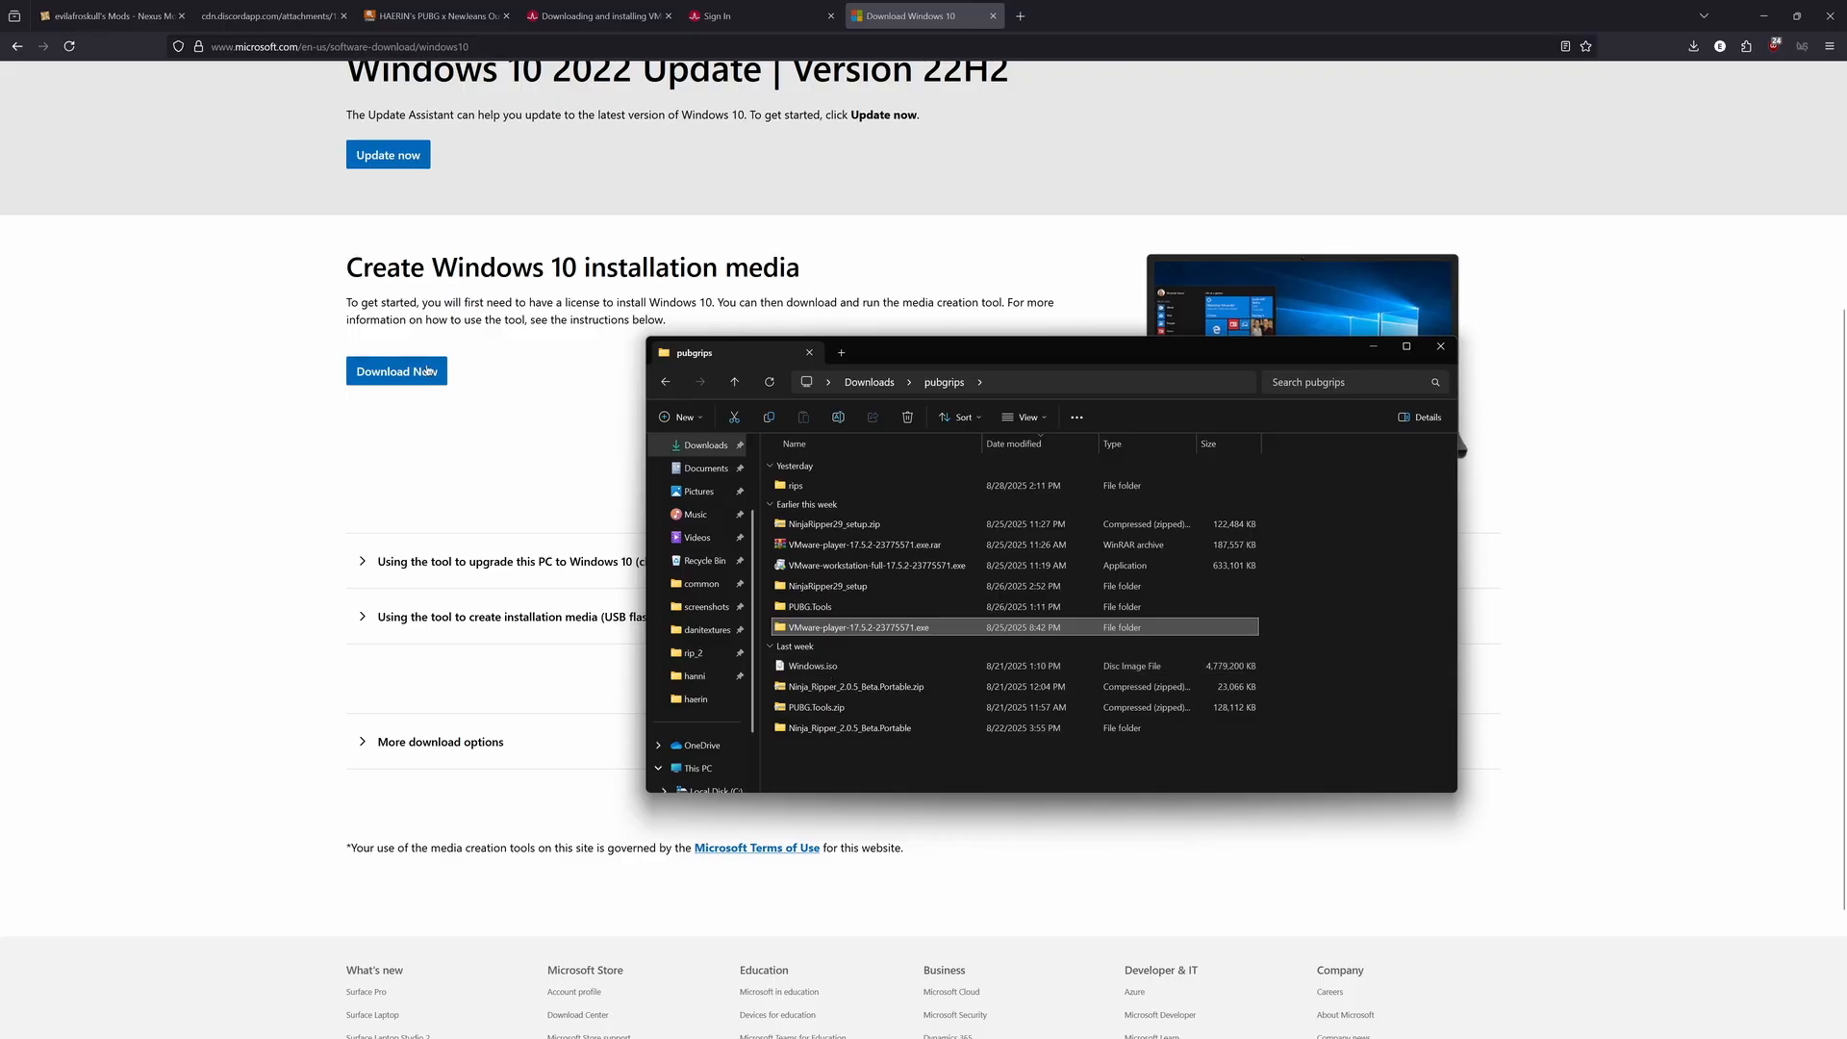
Return to the virtual machine settings and review the general options, including the guest operating system and working directory
{"action": "left_click", "coordinate": [1763, 17]}
{"action": "left_click", "coordinate": [1226, 152]}
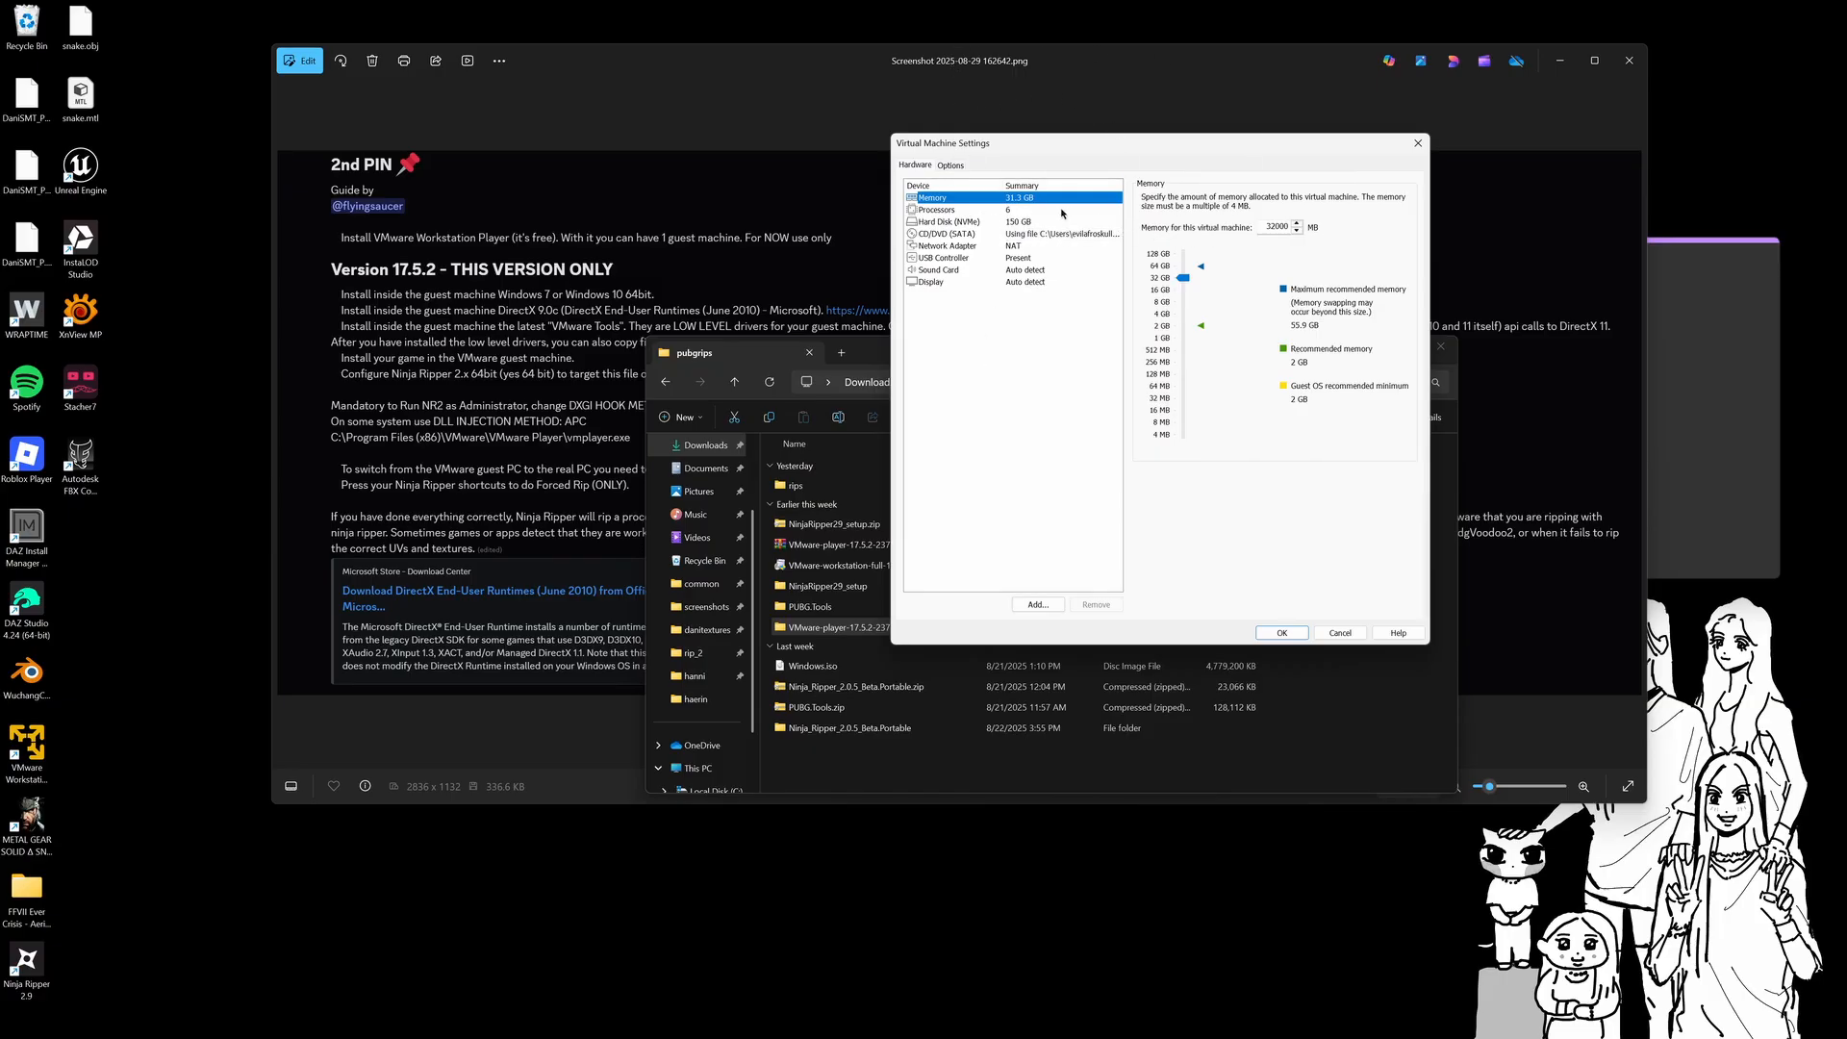
{"action": "left_click", "coordinate": [949, 166]}
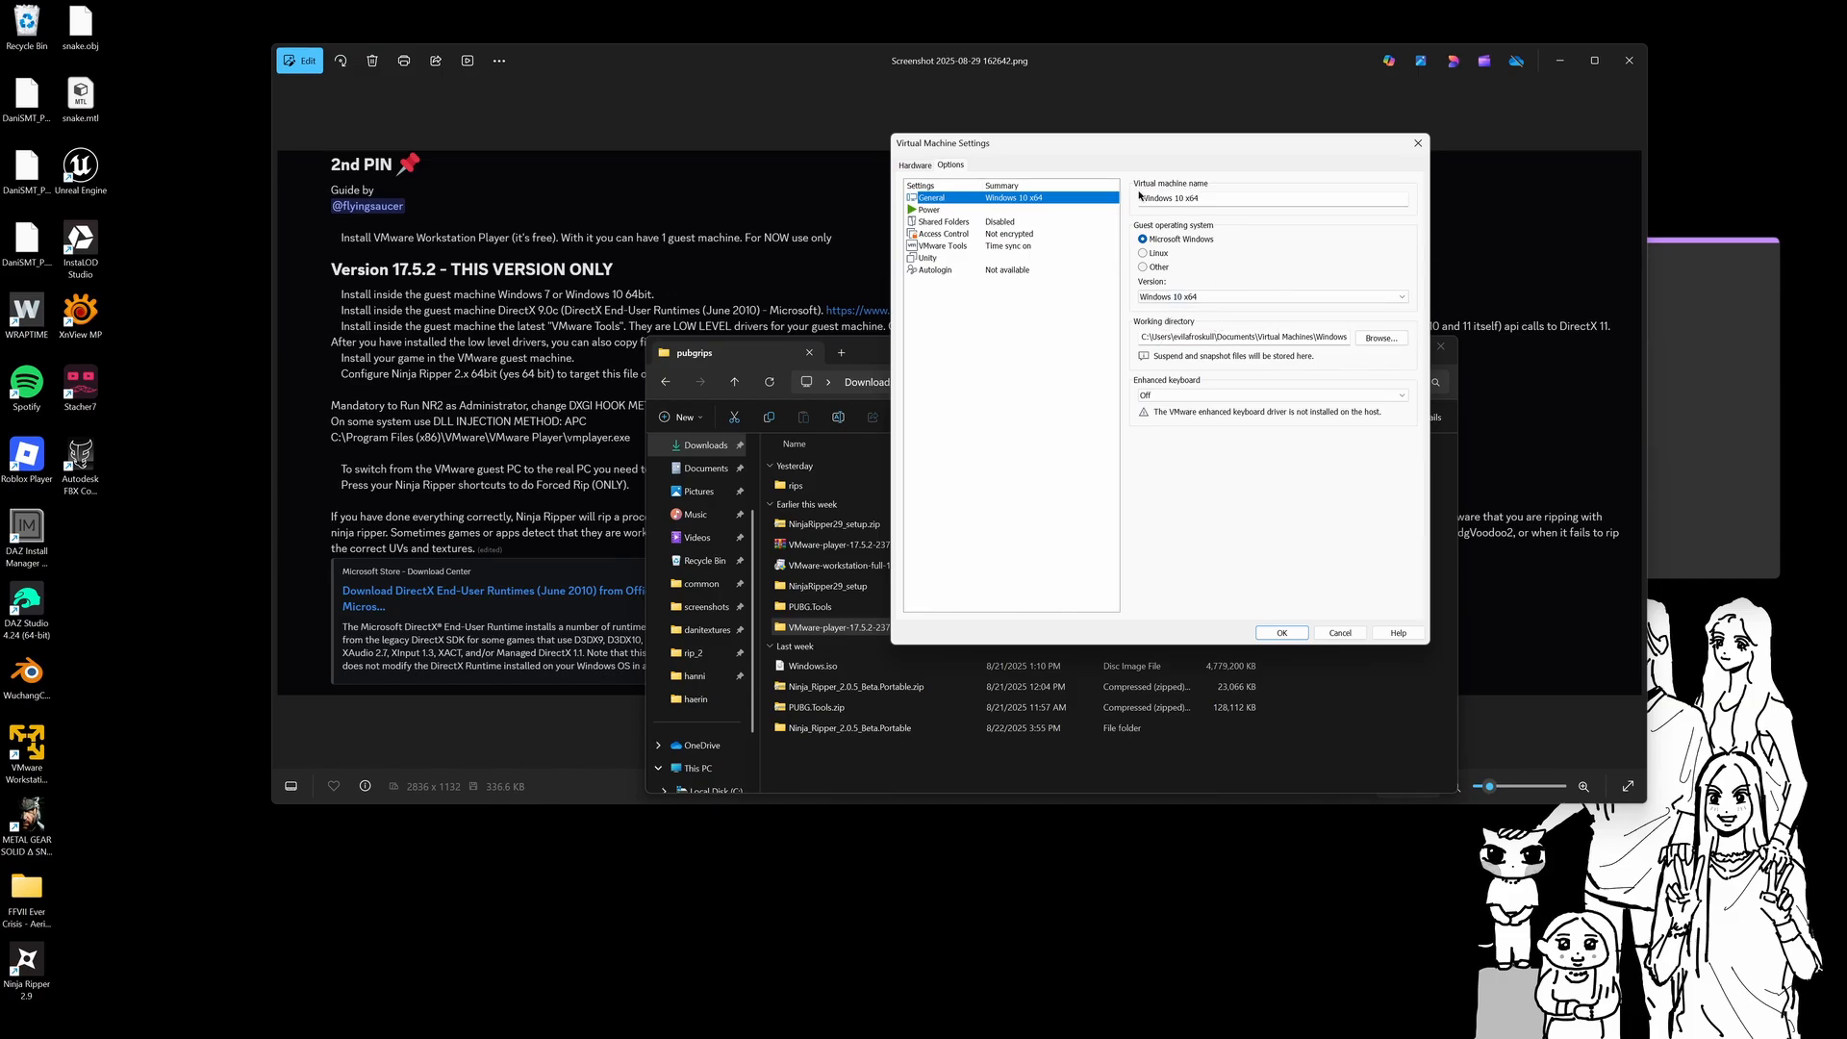
{"action": "left_click_drag", "start_coordinate": [1314, 336], "coordinate": [1363, 339]}
Review the virtual machine's memory, processor and hard disk hardware settings
{"action": "left_click", "coordinate": [914, 165]}
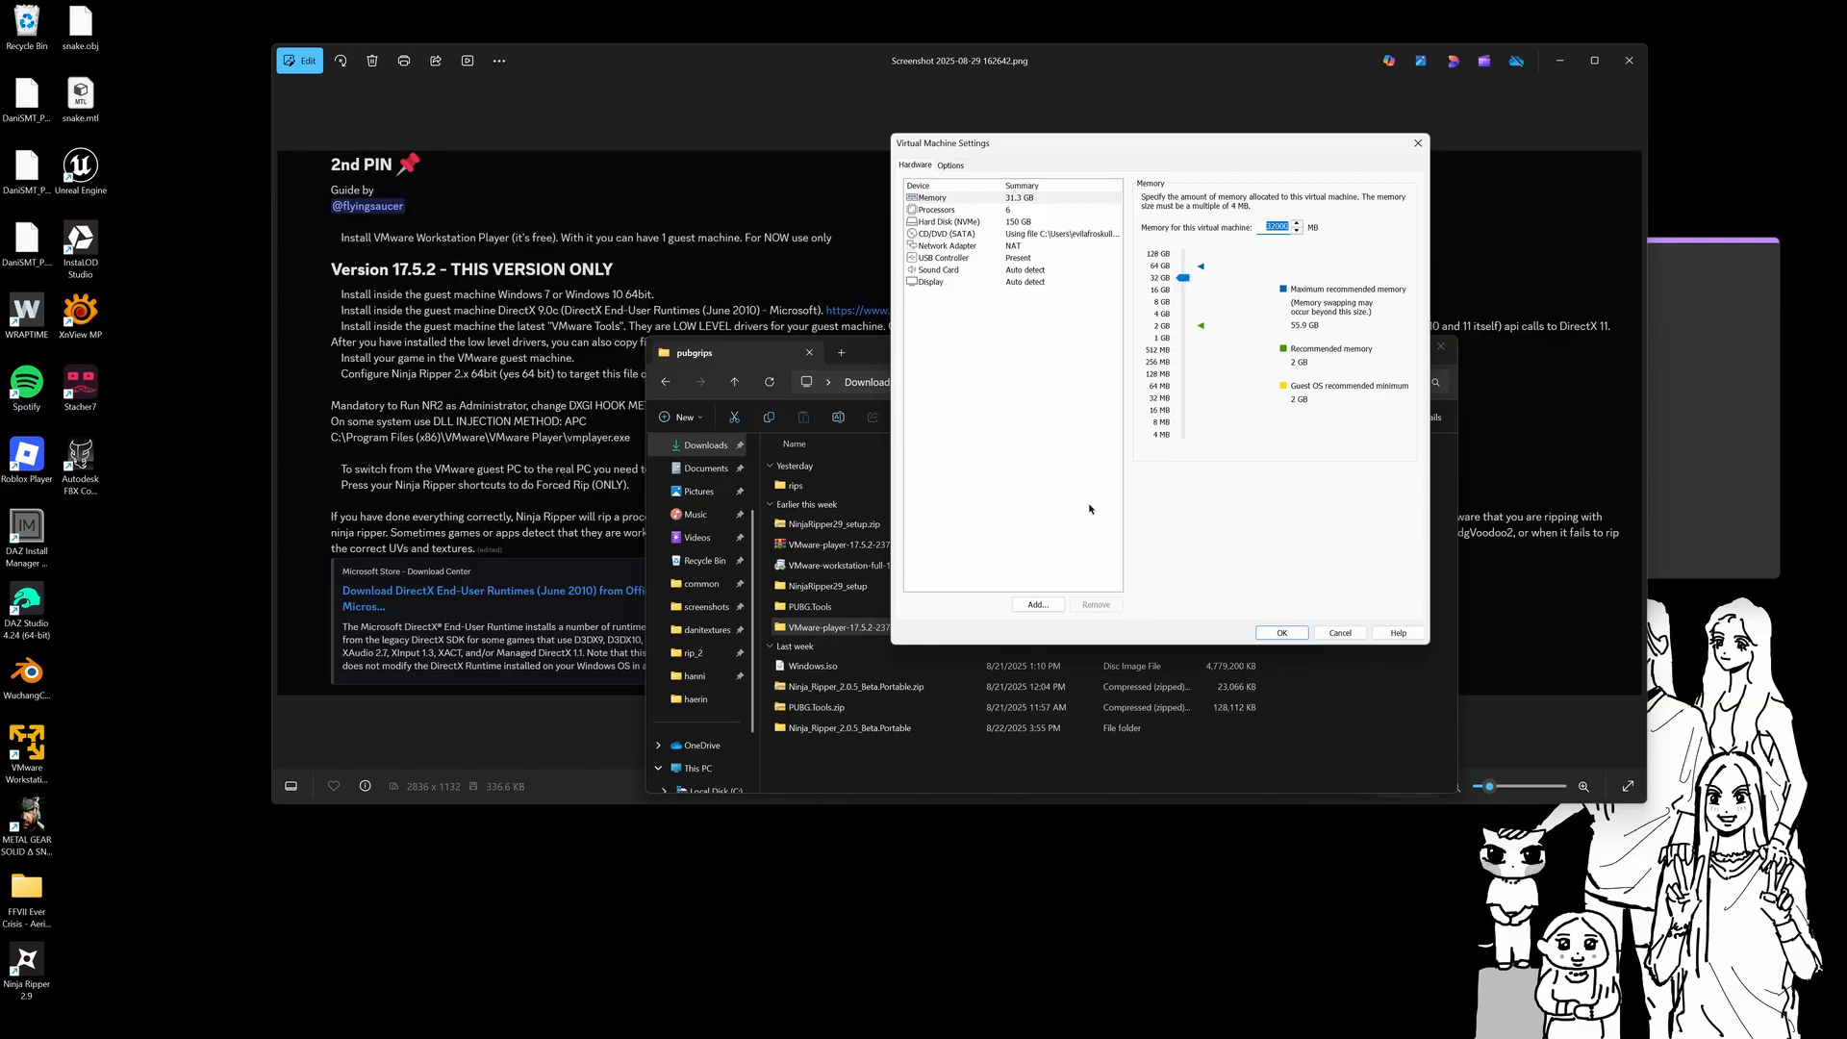
{"action": "left_click", "coordinate": [1027, 224]}
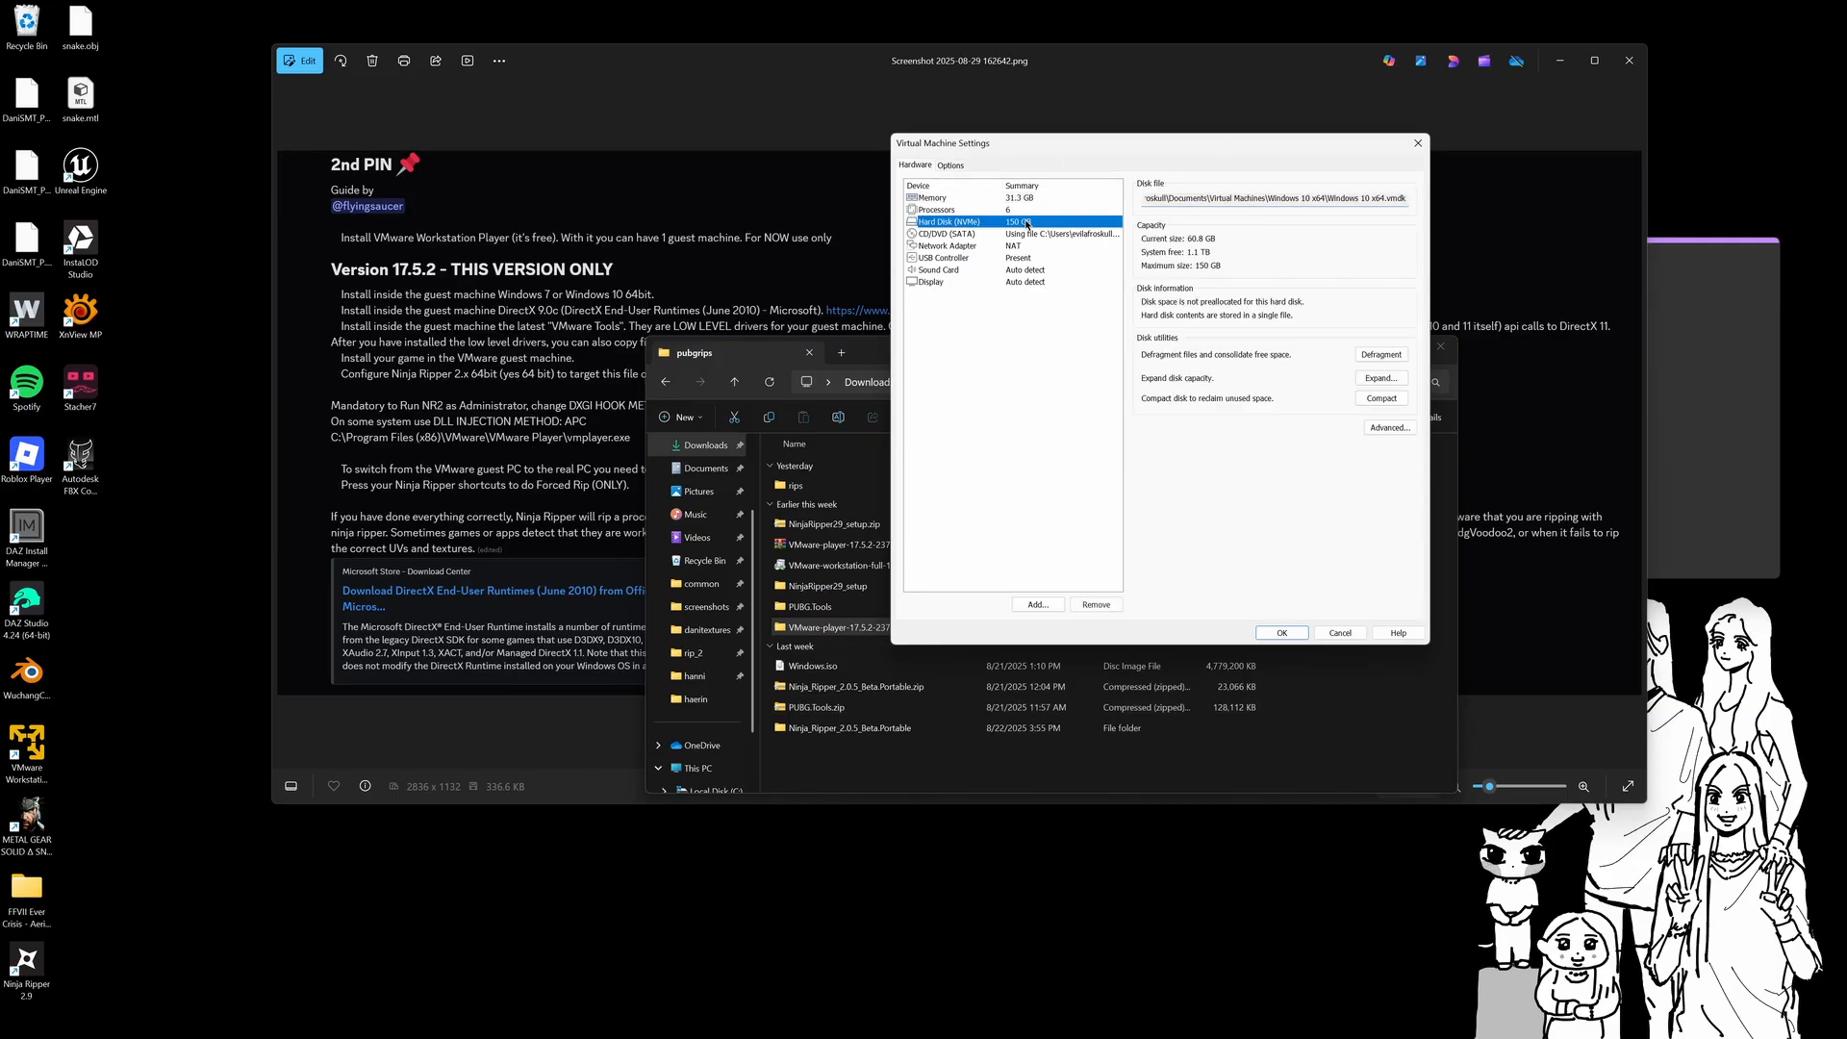
{"action": "left_click", "coordinate": [938, 199]}
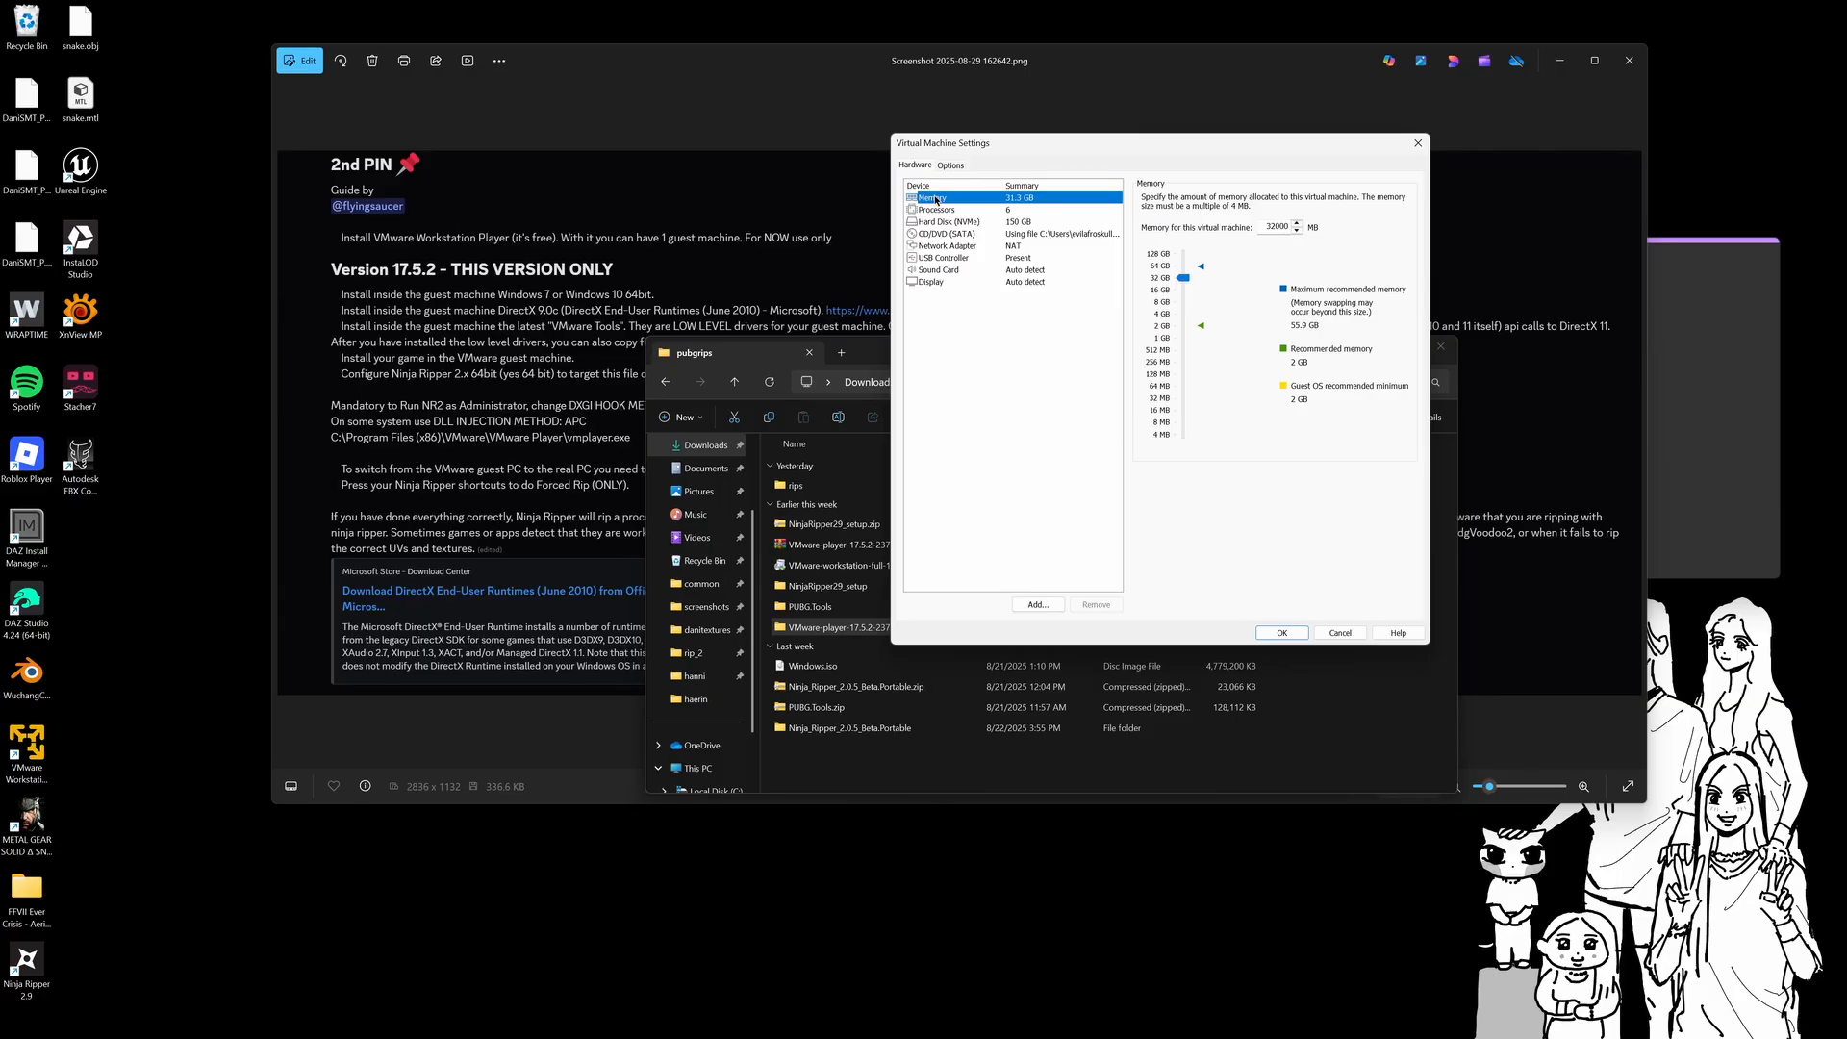
{"action": "left_click", "coordinate": [947, 211]}
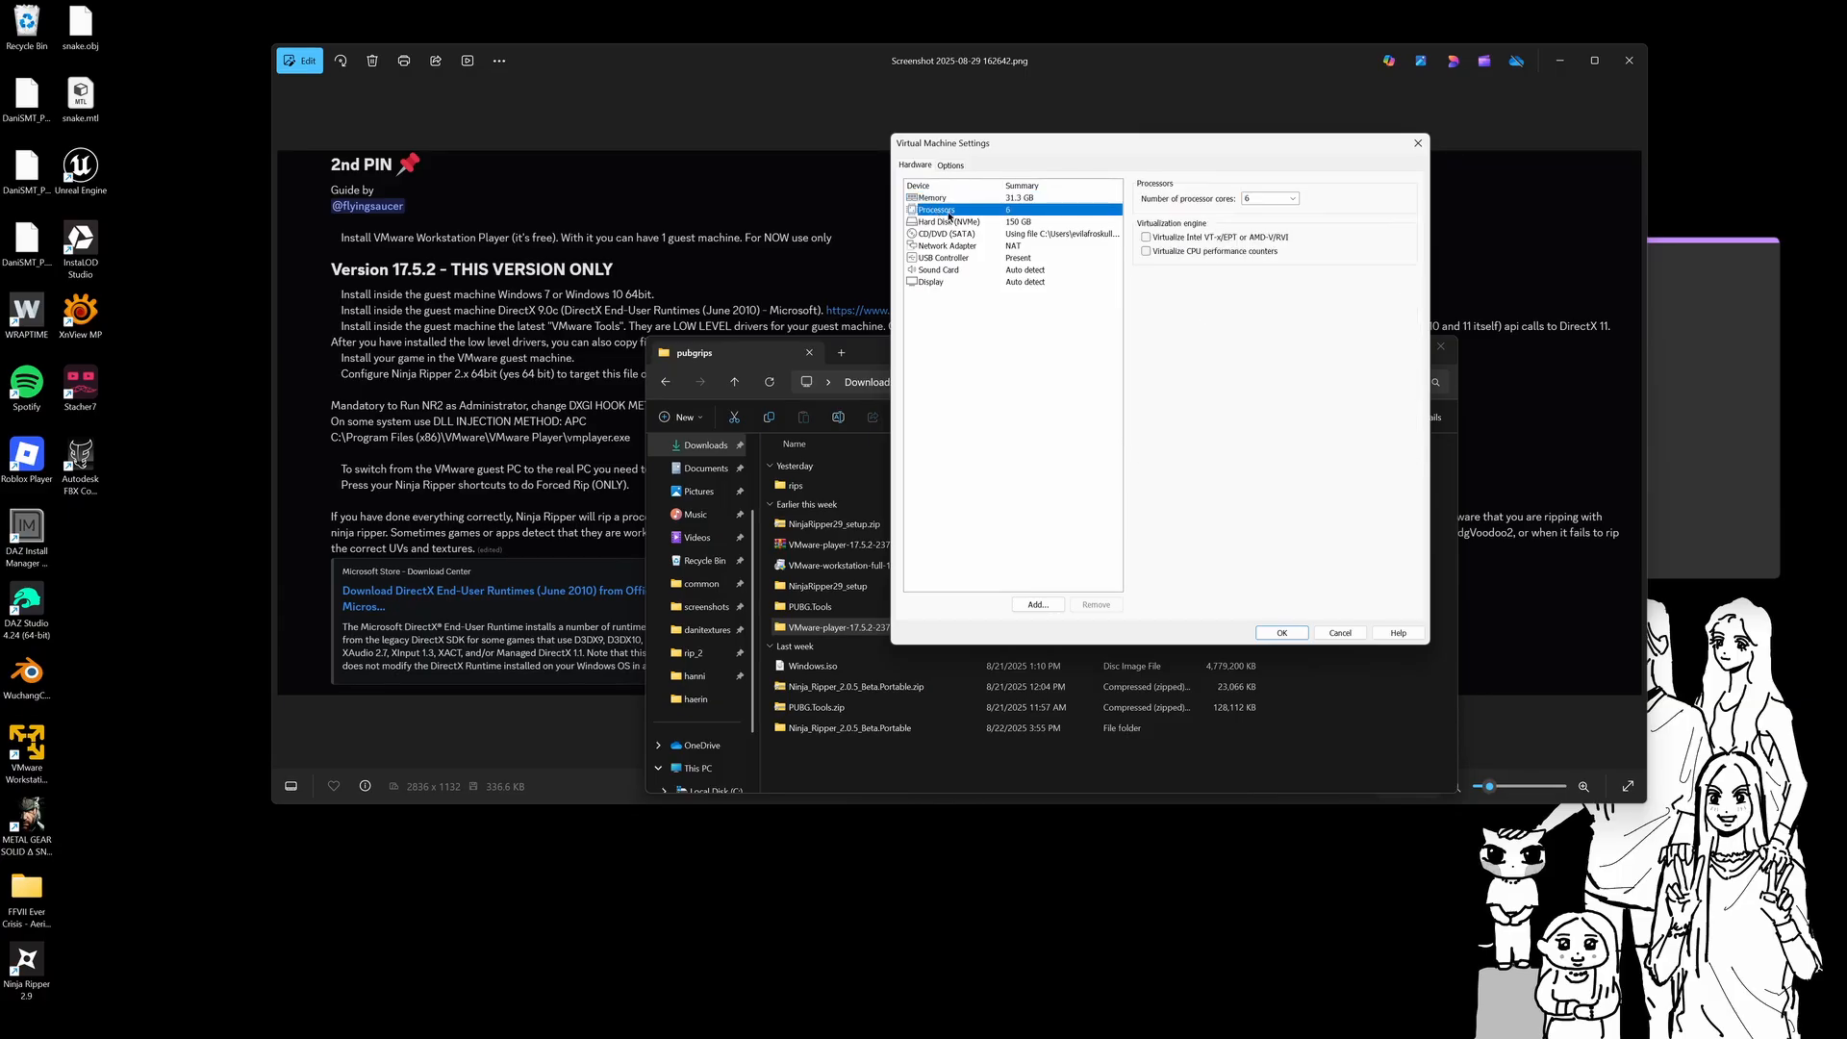
{"action": "left_click", "coordinate": [978, 224]}
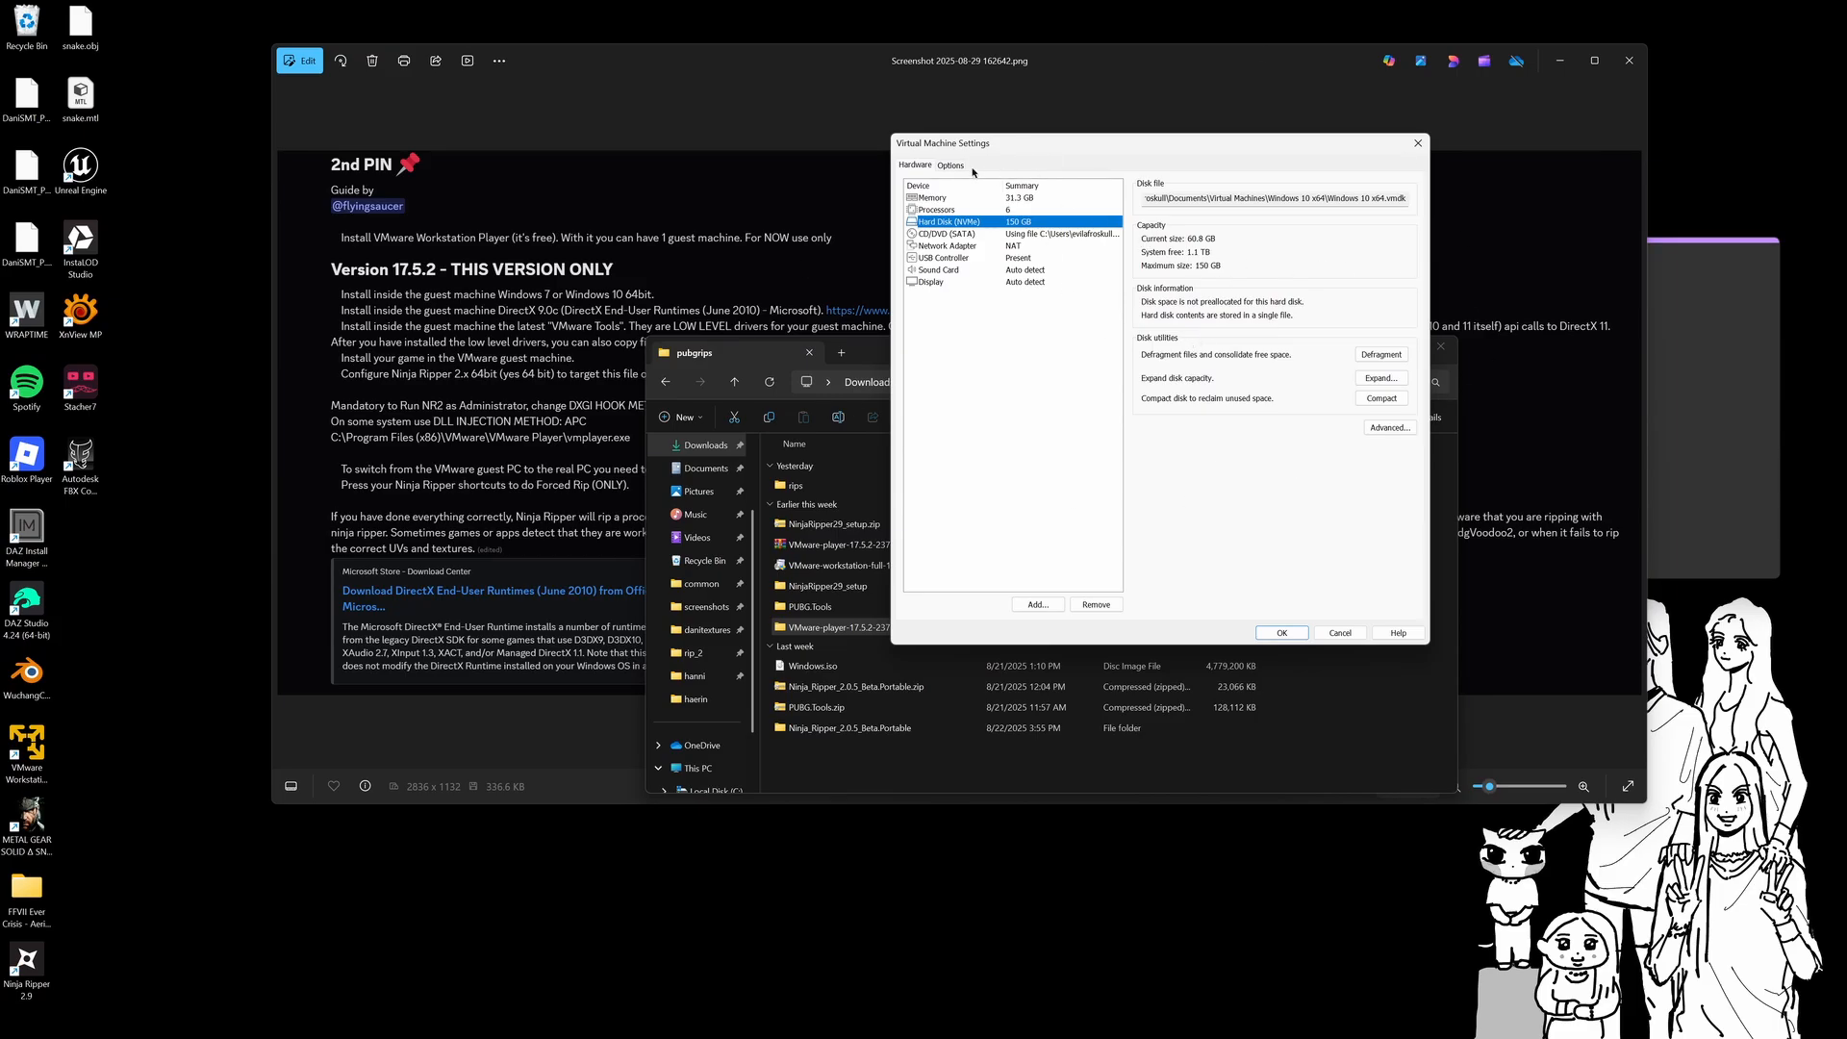
Reopen the virtual machine's memory settings and place Task Manager's memory performance view beside them to check the host's RAM
{"action": "left_click", "coordinate": [1340, 632]}
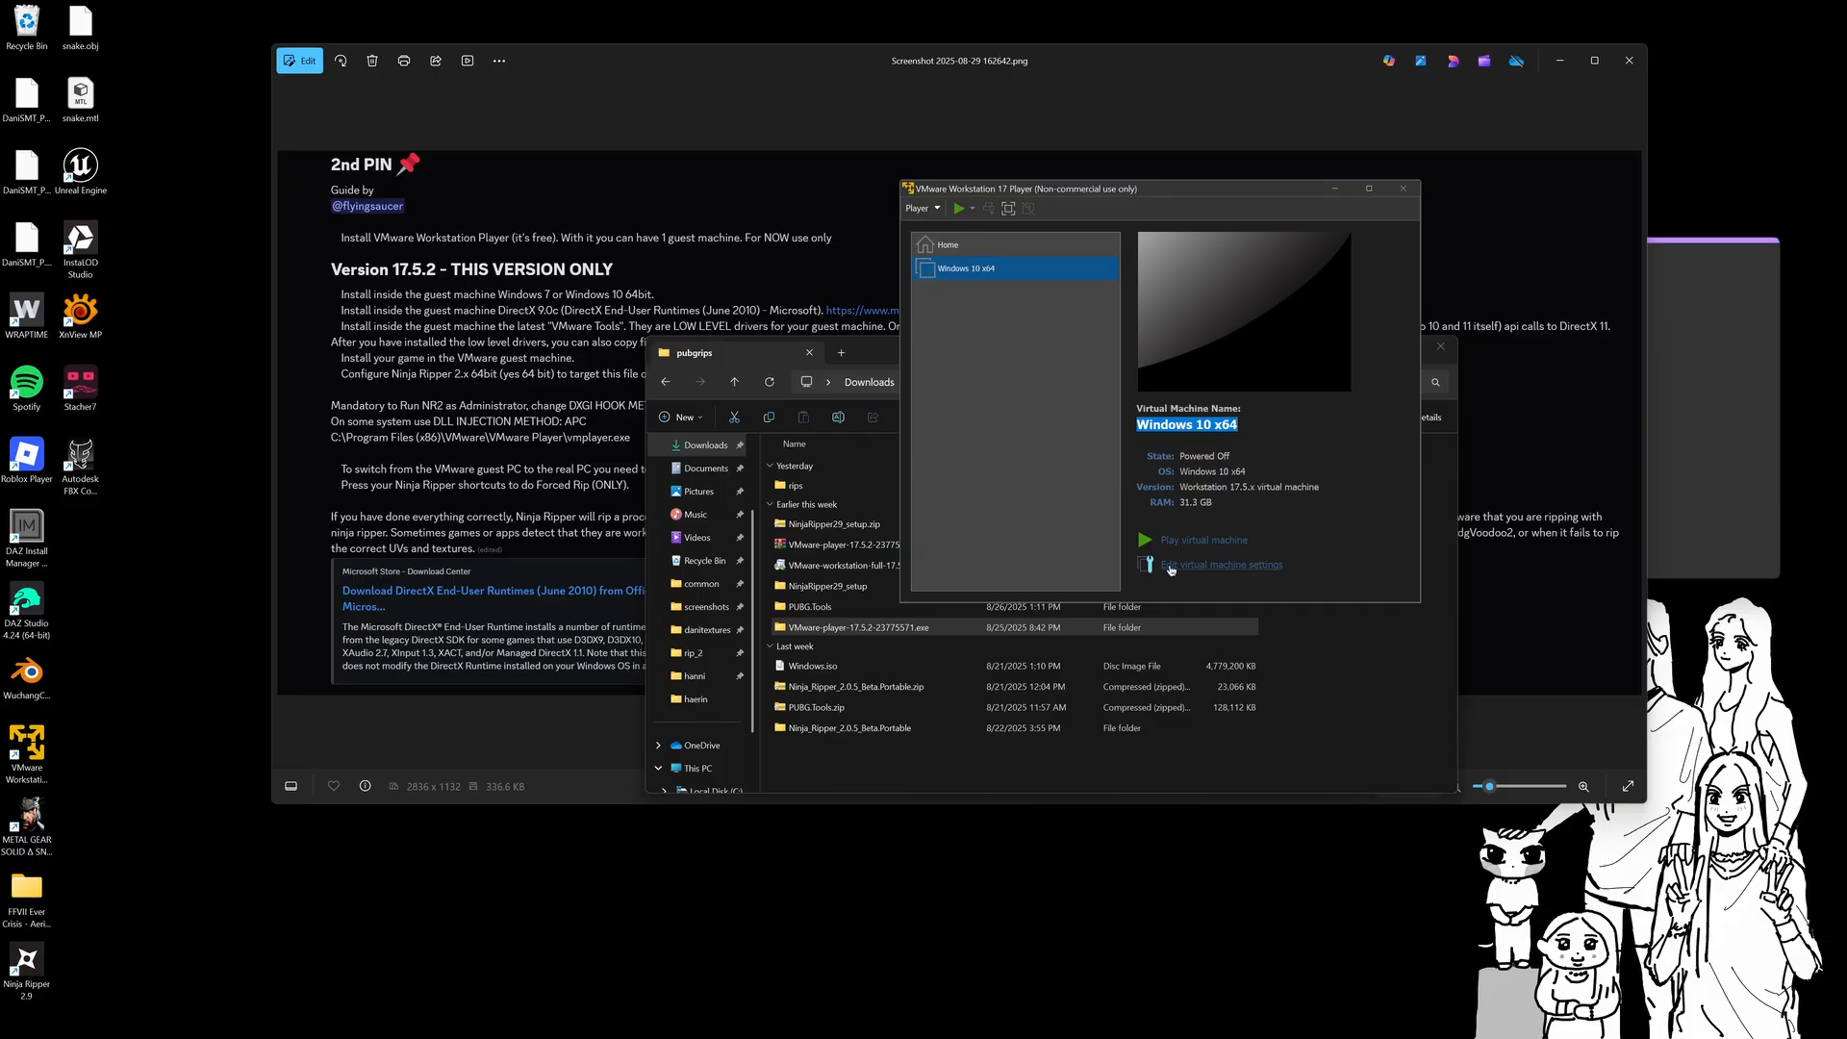
{"action": "left_click", "coordinate": [1208, 566]}
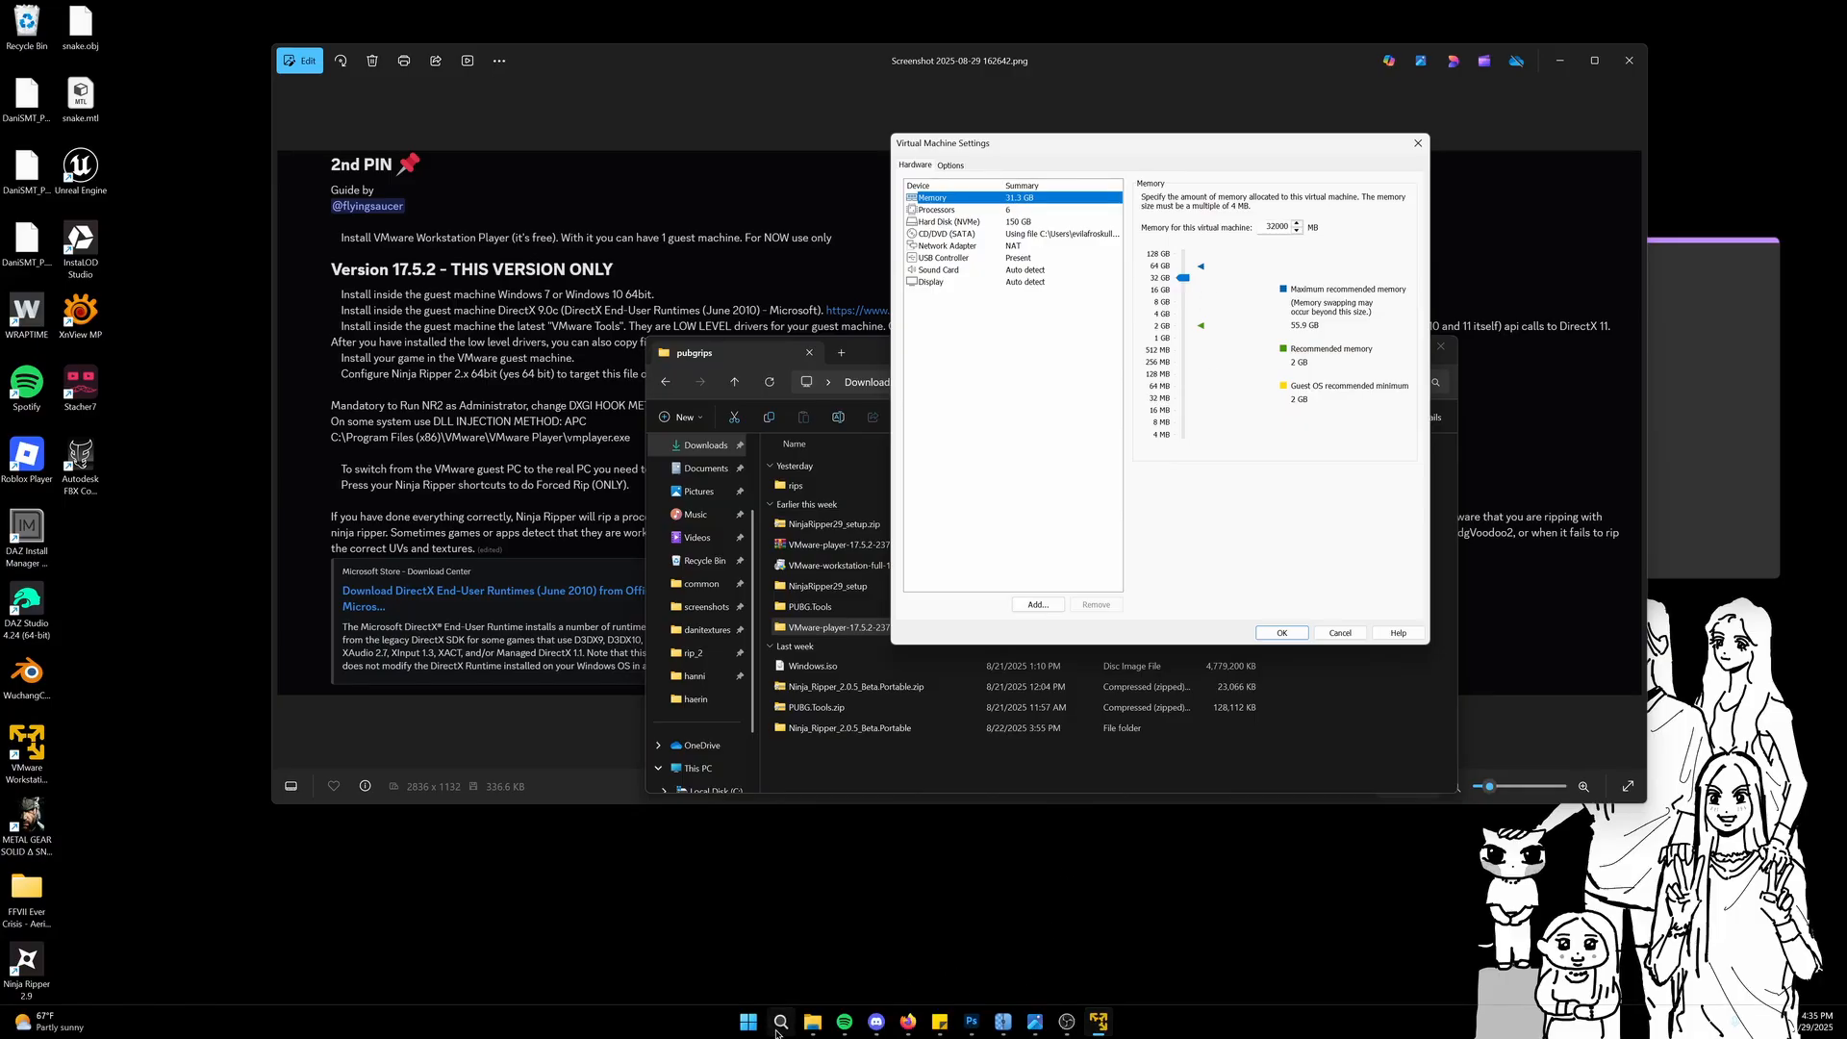
{"action": "left_click", "coordinate": [779, 1021]}
{"action": "type", "text": "task"}
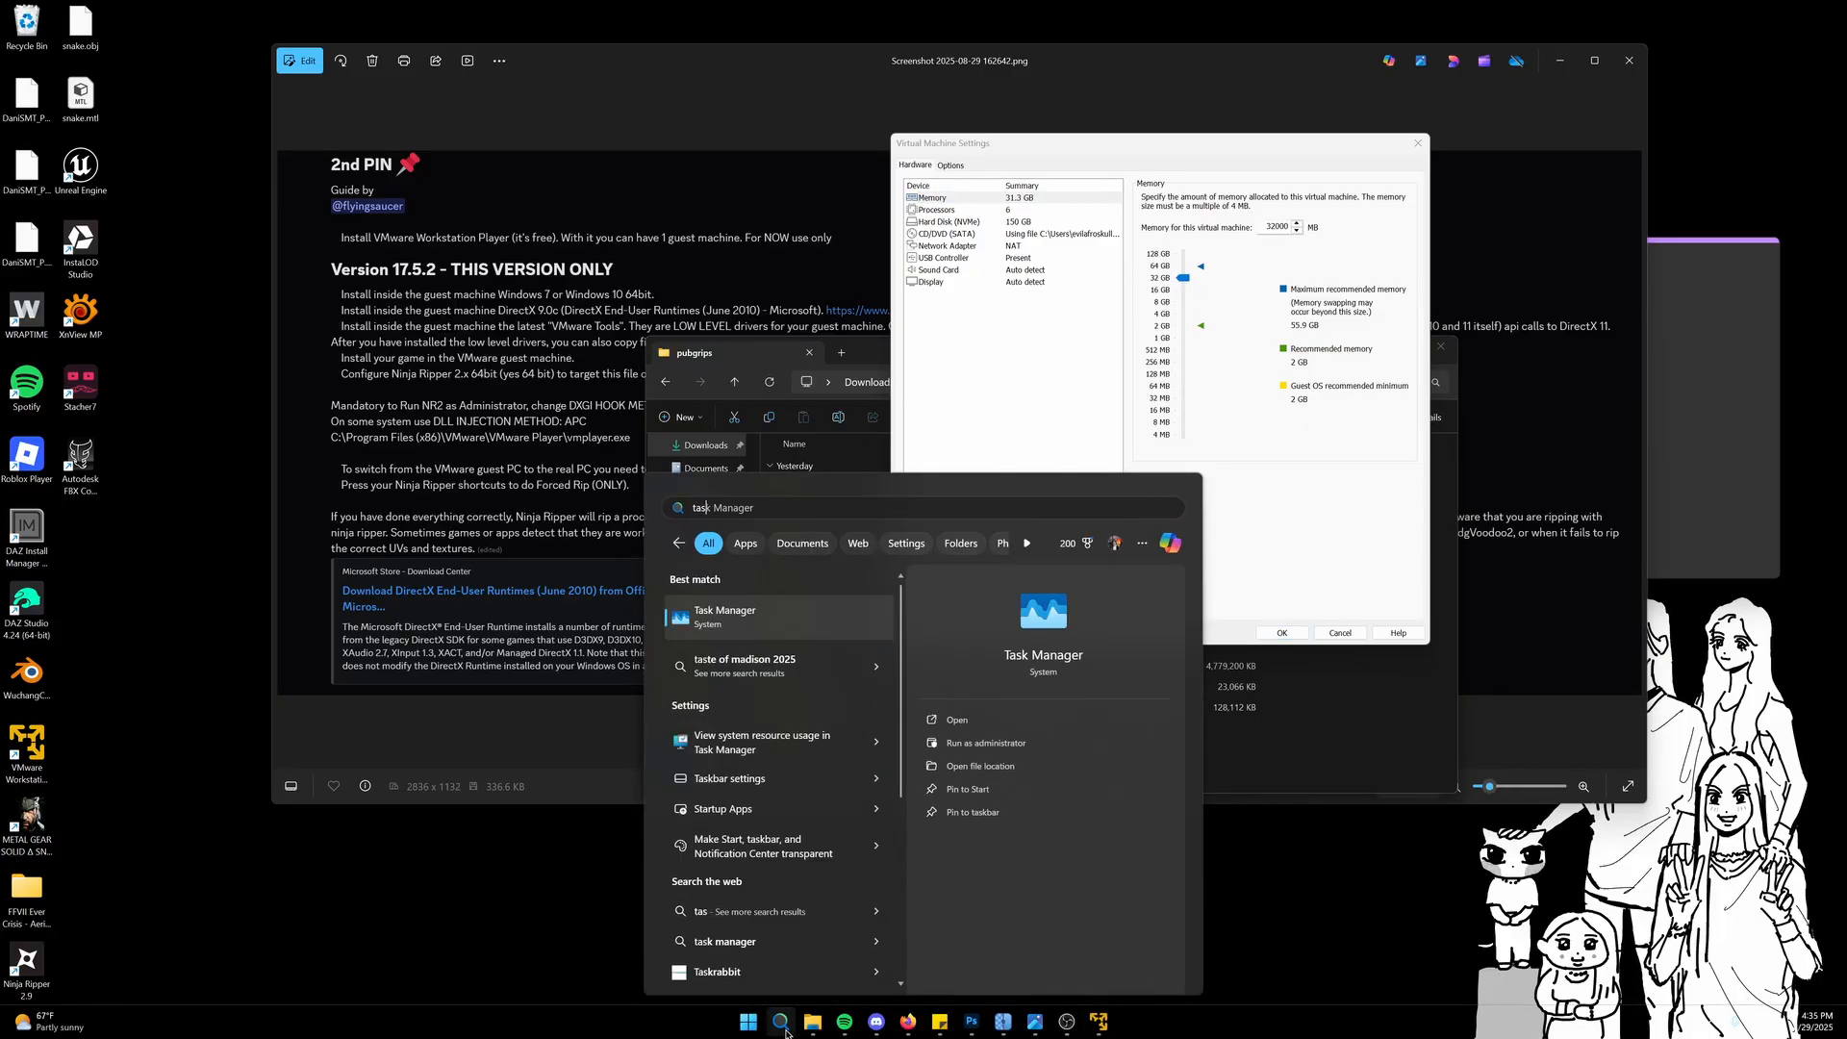
{"action": "key", "text": "Return"}
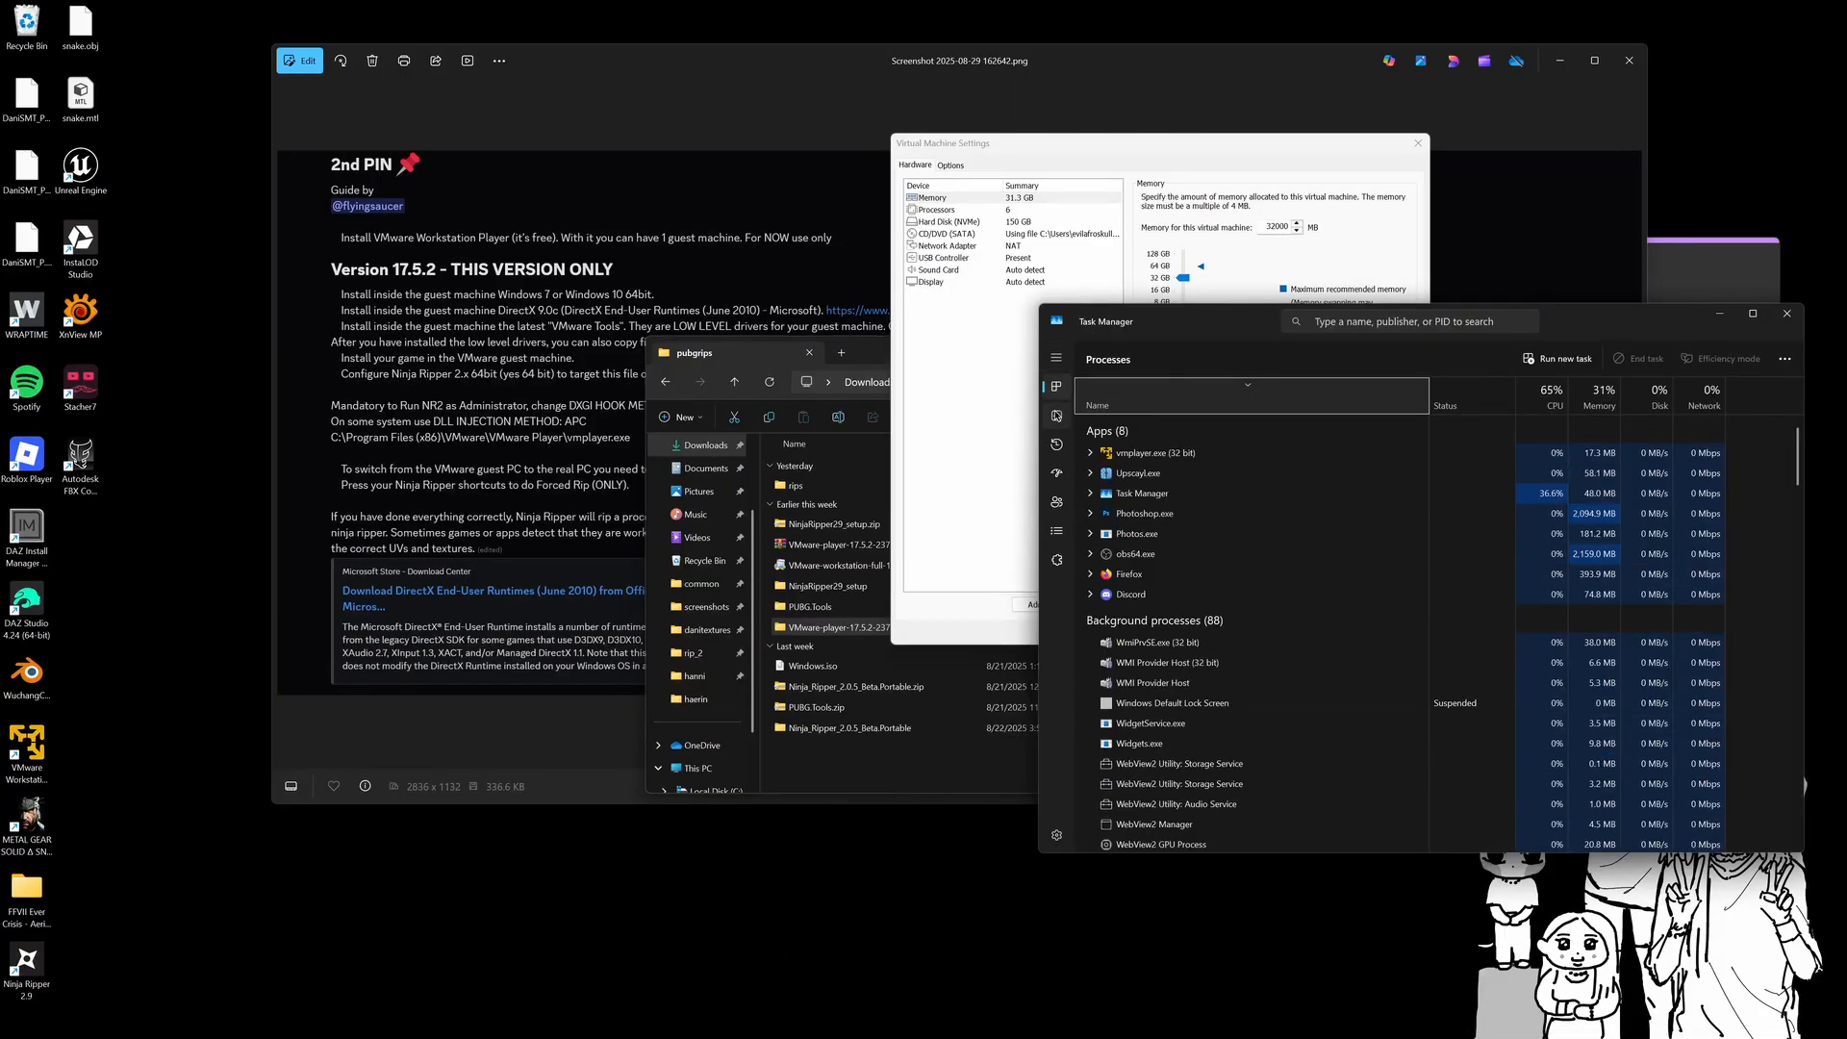
{"action": "left_click", "coordinate": [1056, 415]}
{"action": "left_click_drag", "start_coordinate": [1285, 315], "coordinate": [1240, 308]}
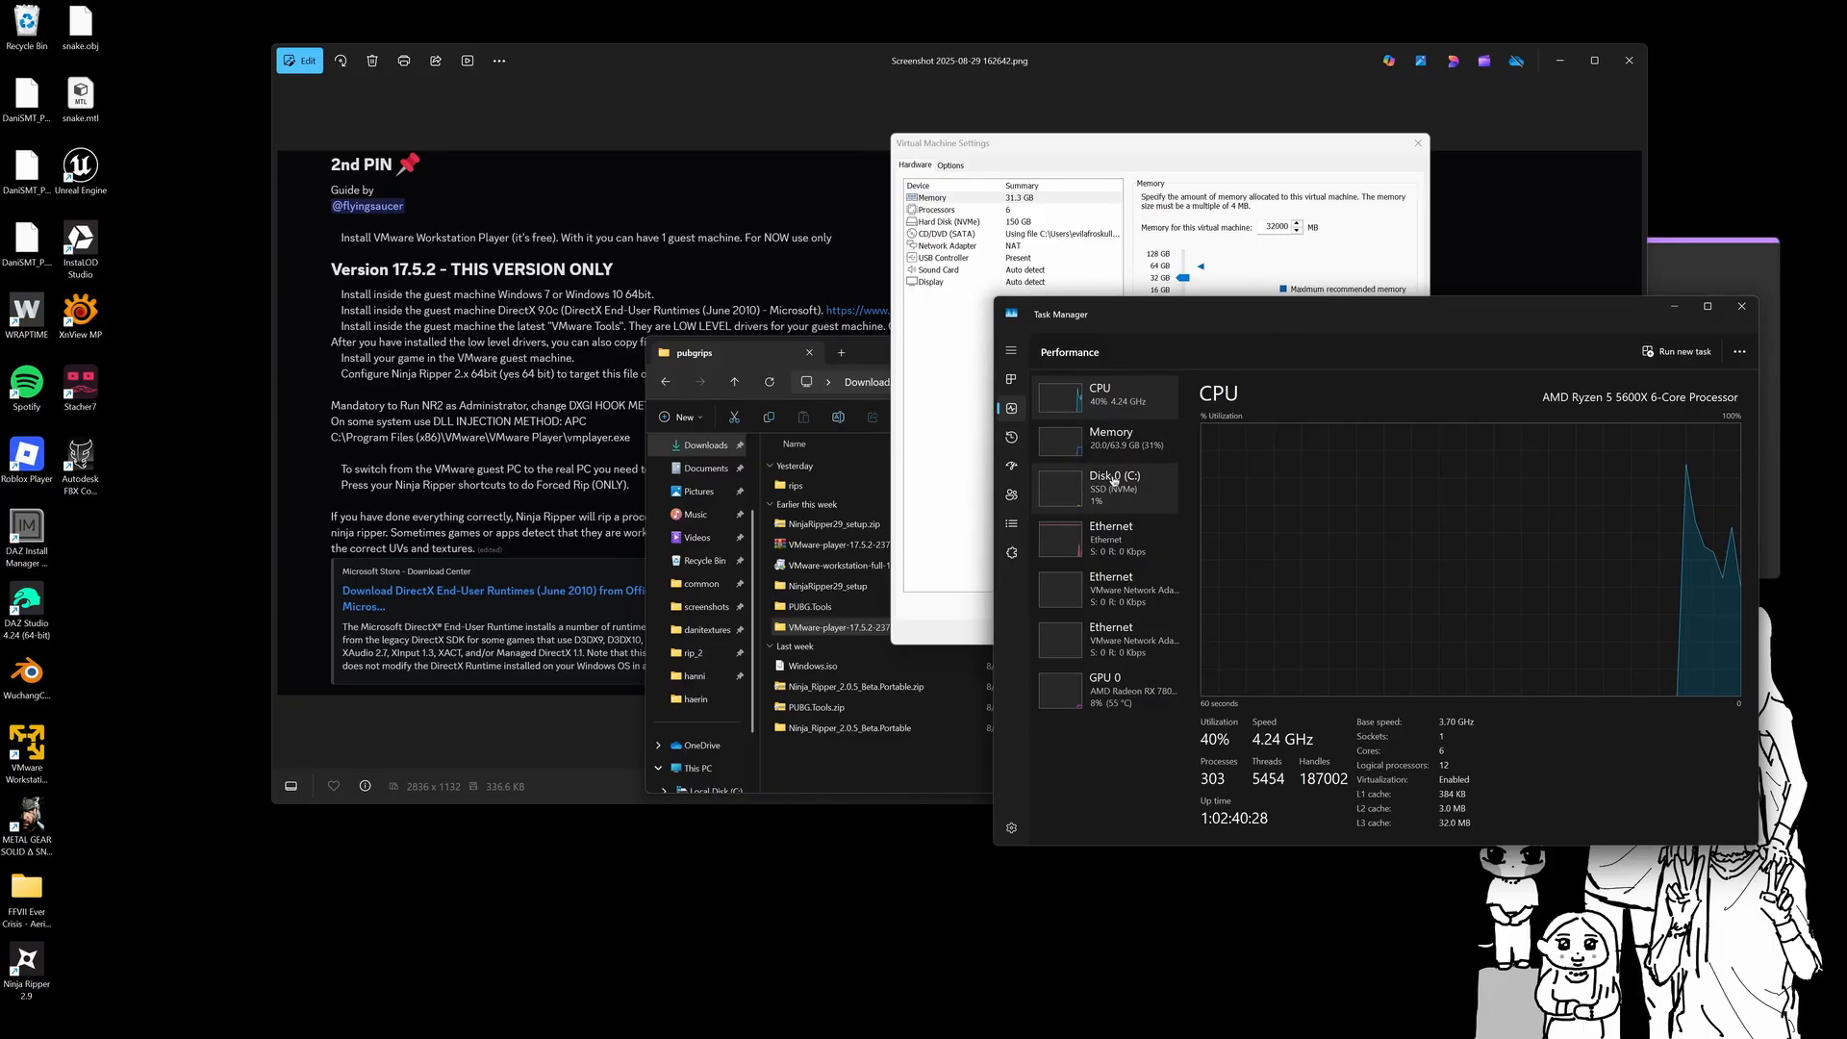
{"action": "left_click", "coordinate": [1111, 439]}
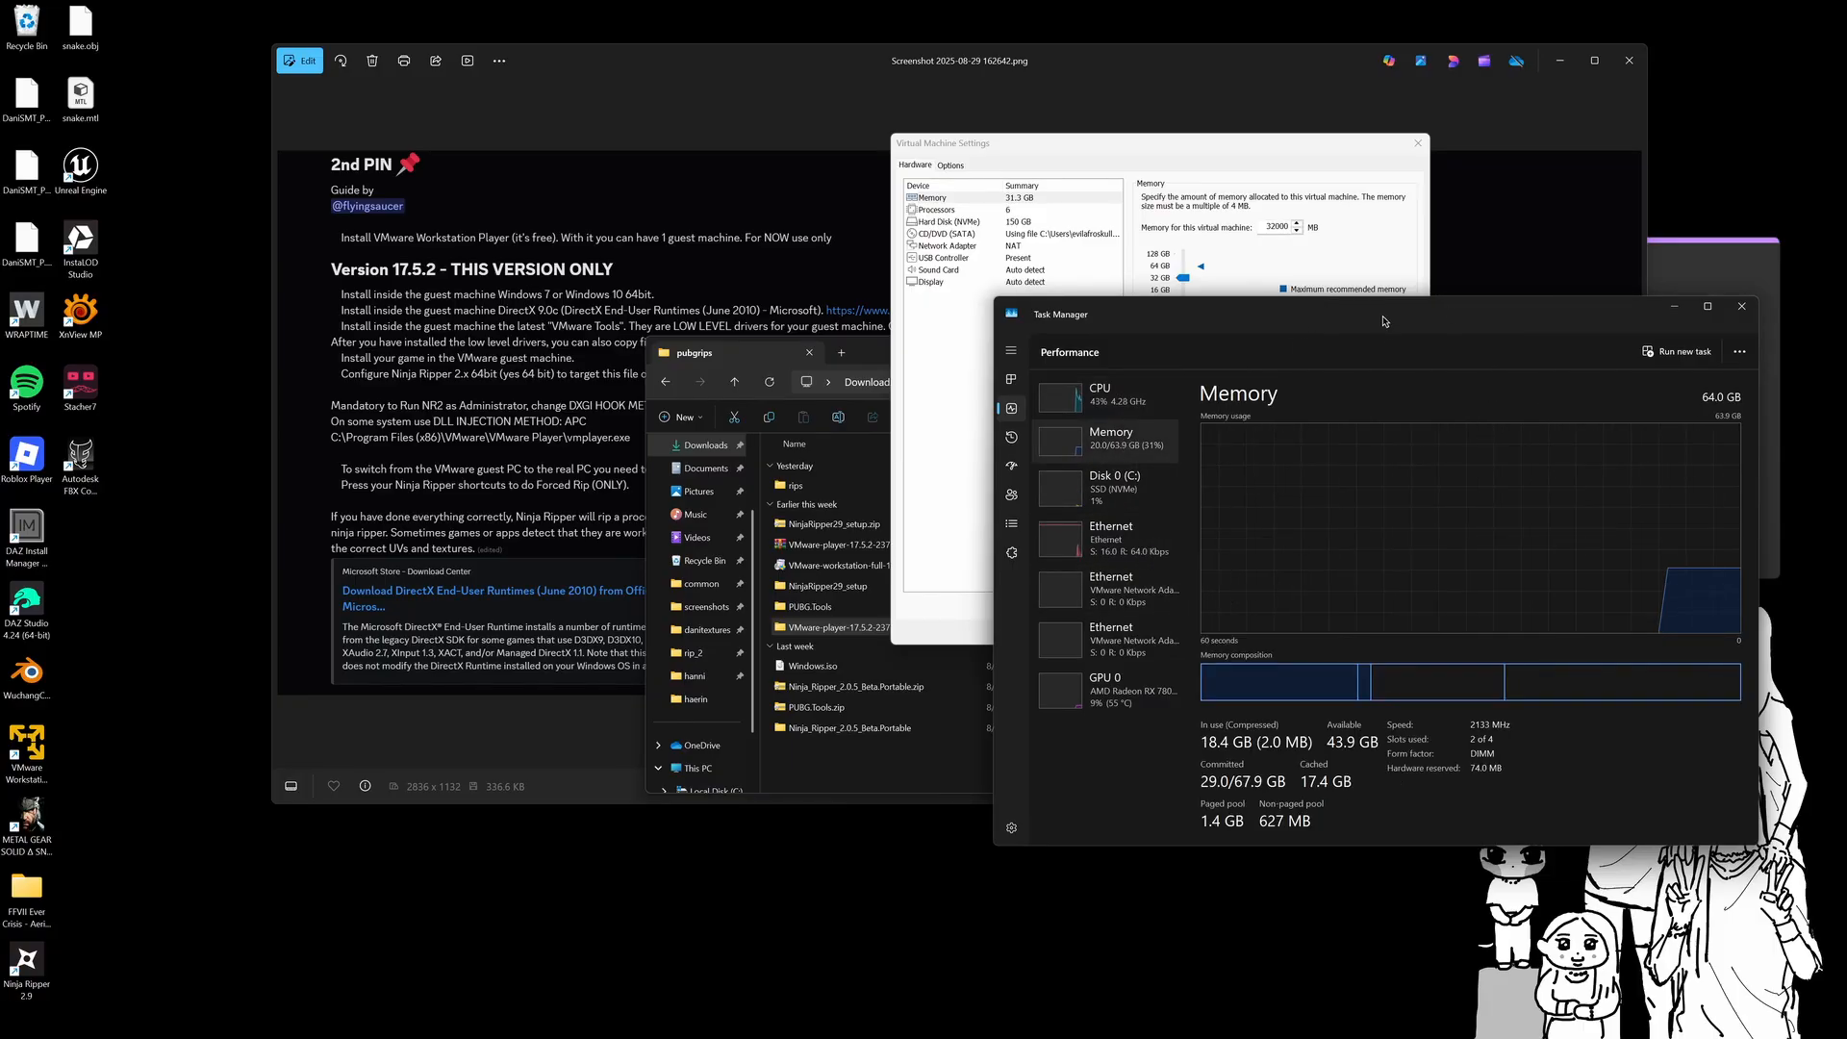
{"action": "left_click_drag", "start_coordinate": [1385, 320], "coordinate": [531, 215]}
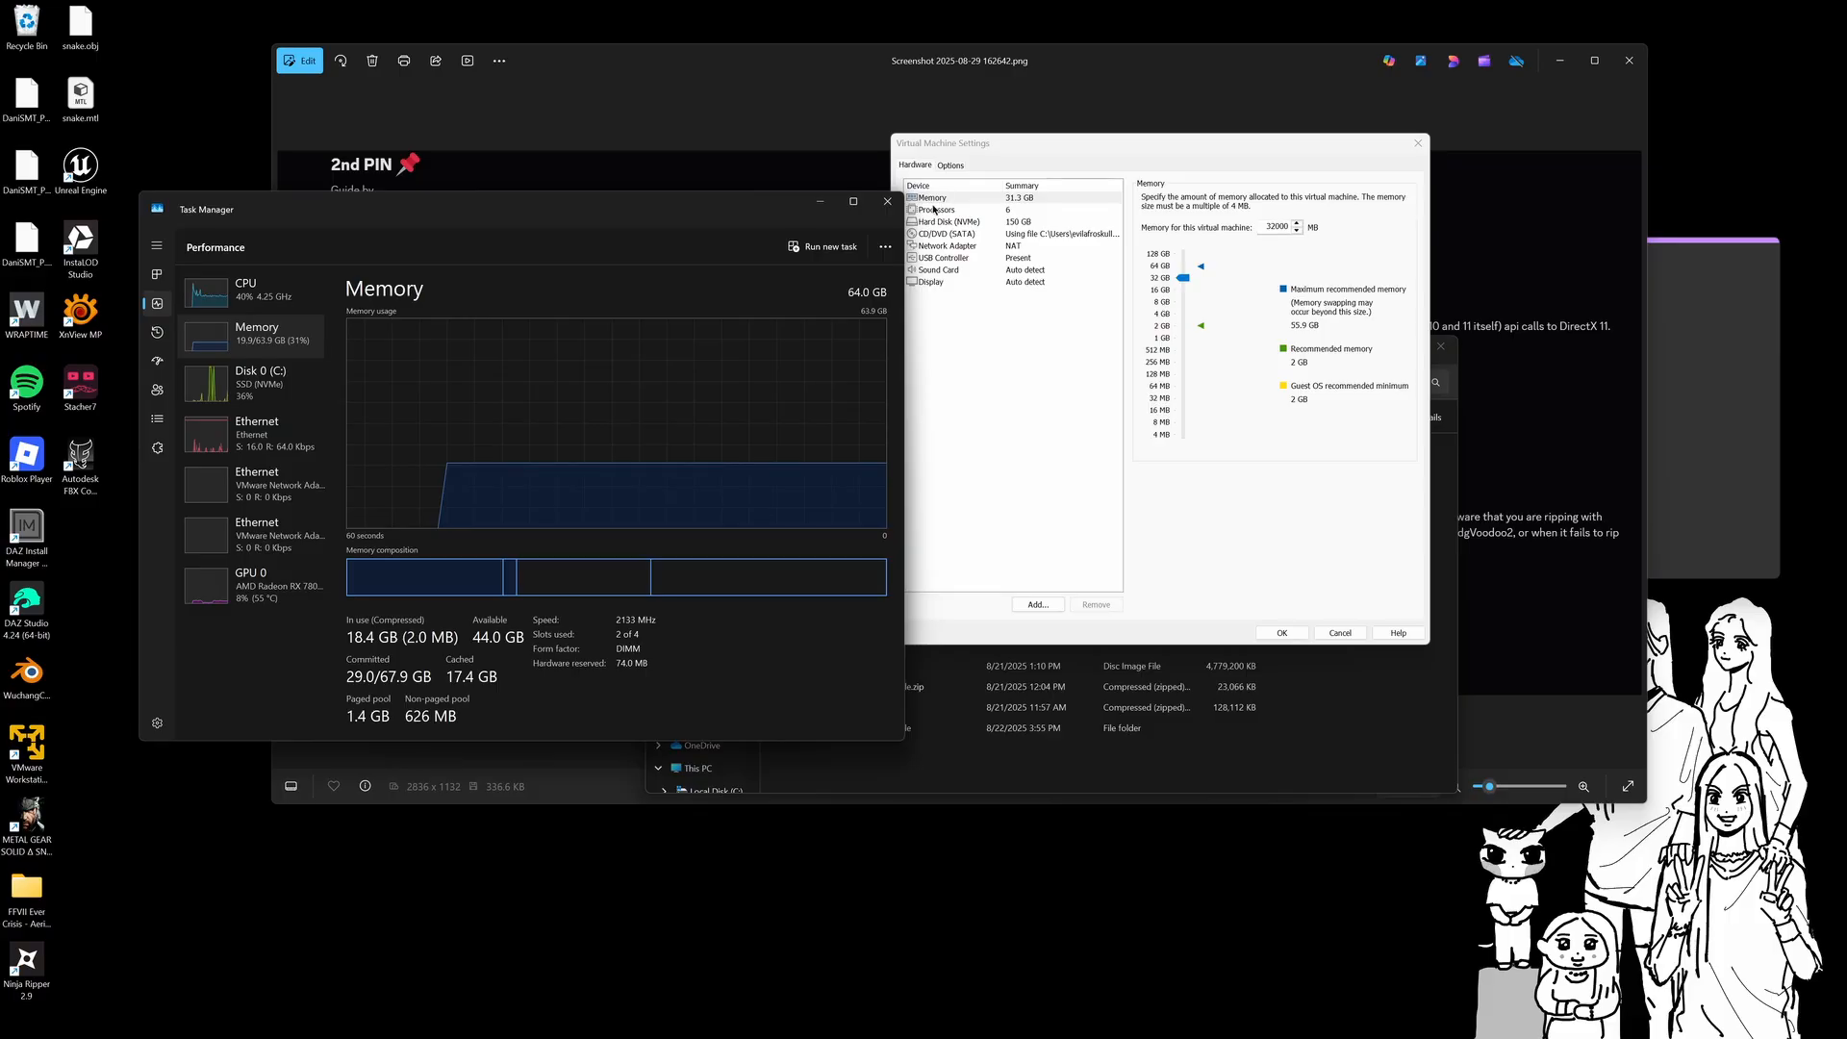
Compare the virtual machine's processor core setting with the host's CPU details in Task Manager
{"action": "left_click", "coordinate": [938, 209]}
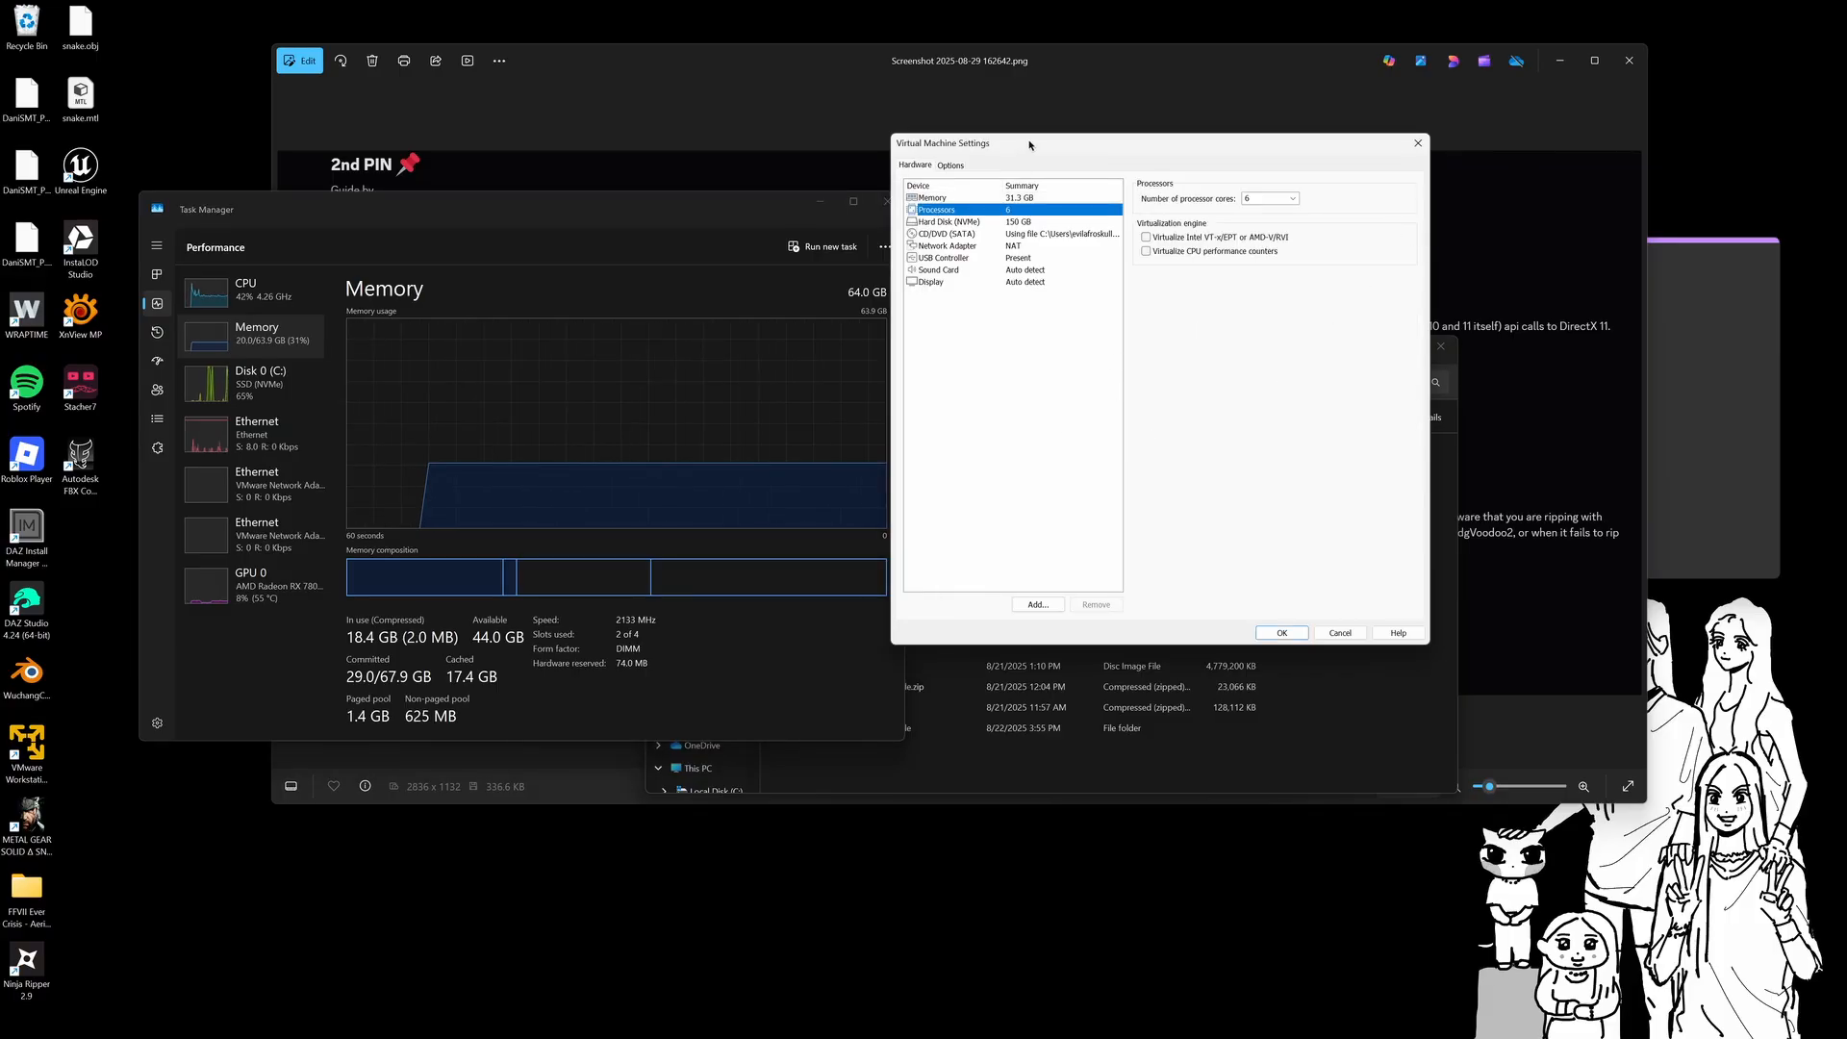
{"action": "left_click_drag", "start_coordinate": [1029, 145], "coordinate": [1149, 281]}
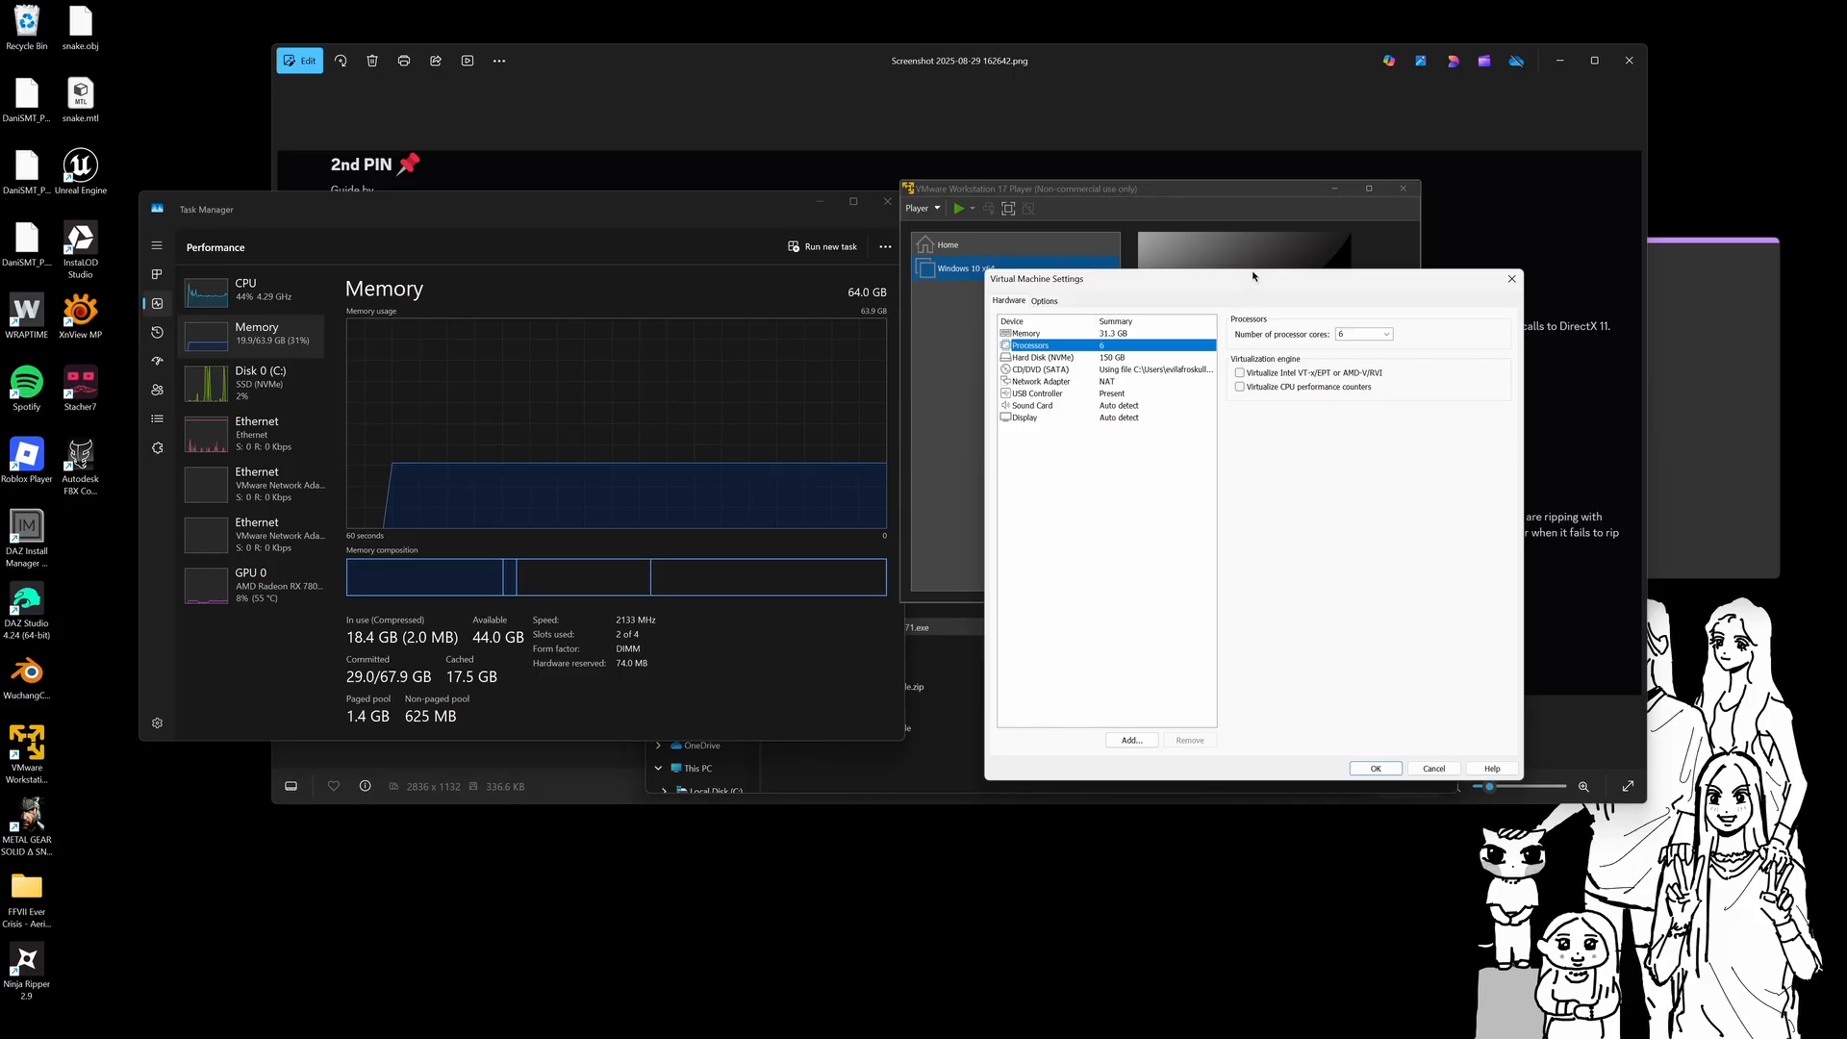
{"action": "left_click_drag", "start_coordinate": [1008, 275], "coordinate": [970, 204]}
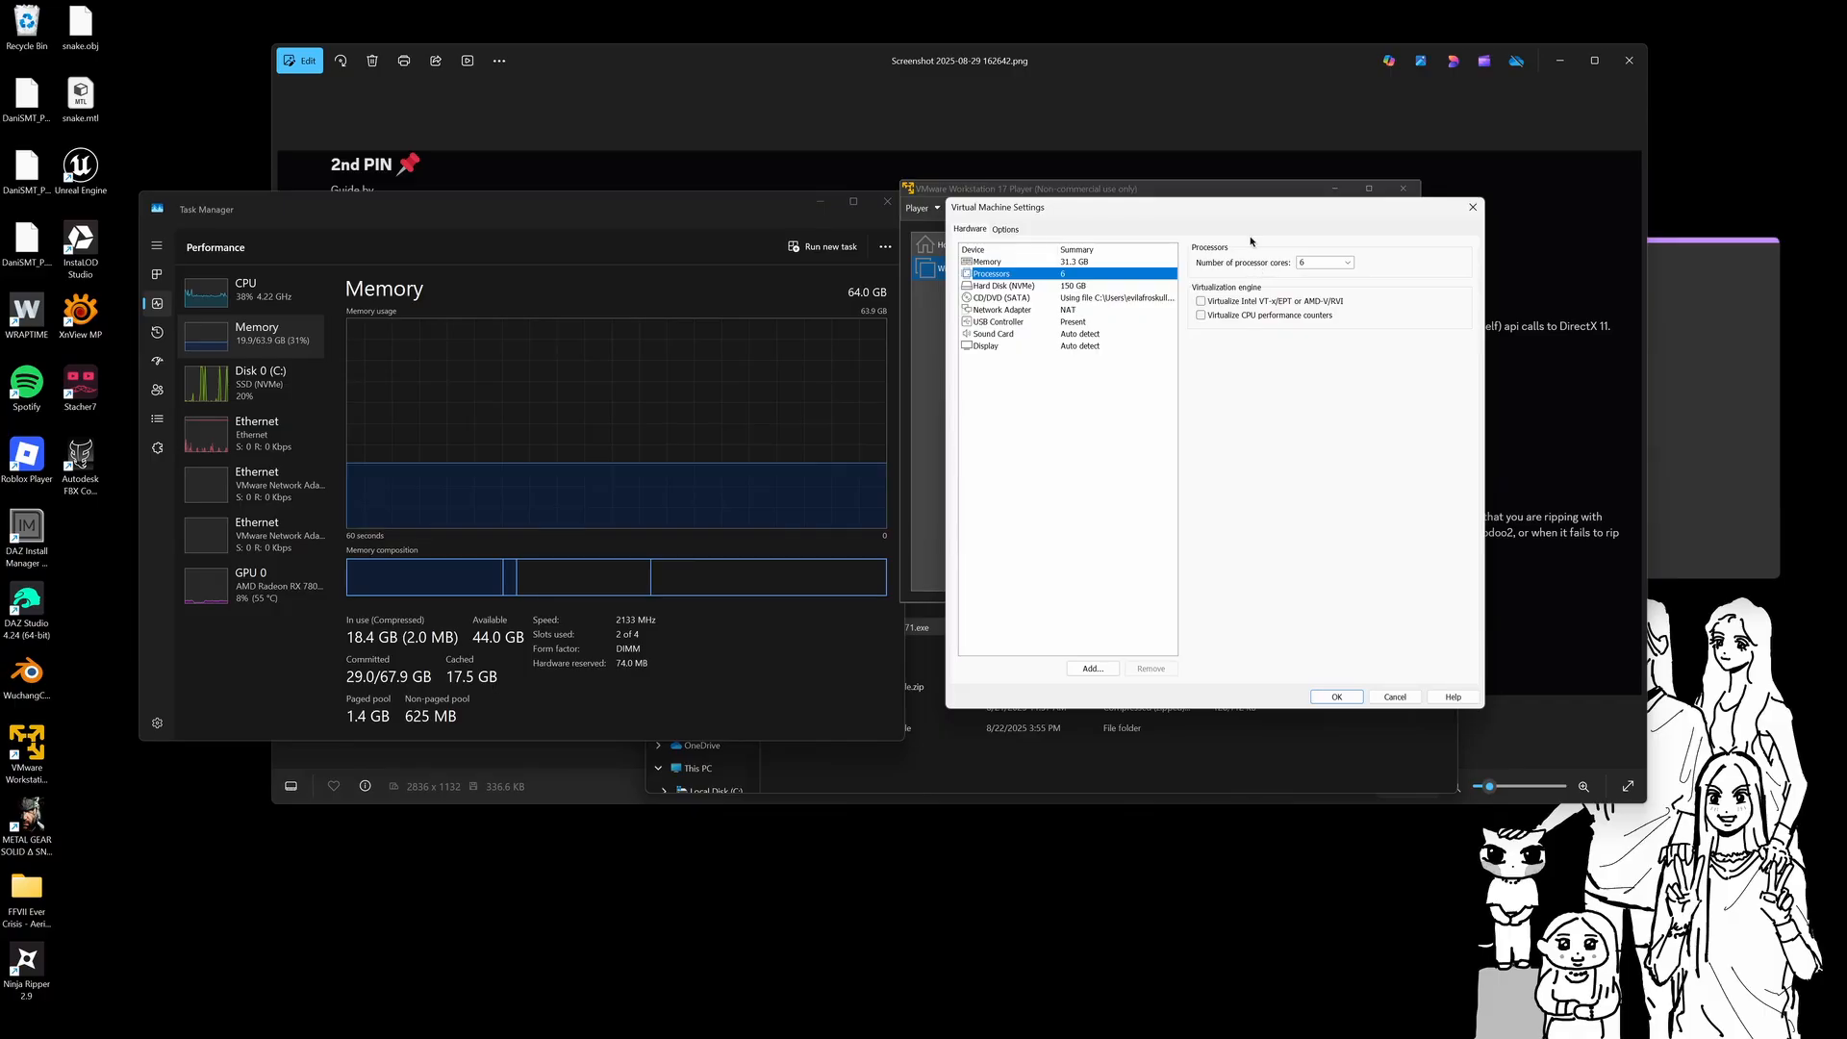
{"action": "left_click", "coordinate": [204, 279]}
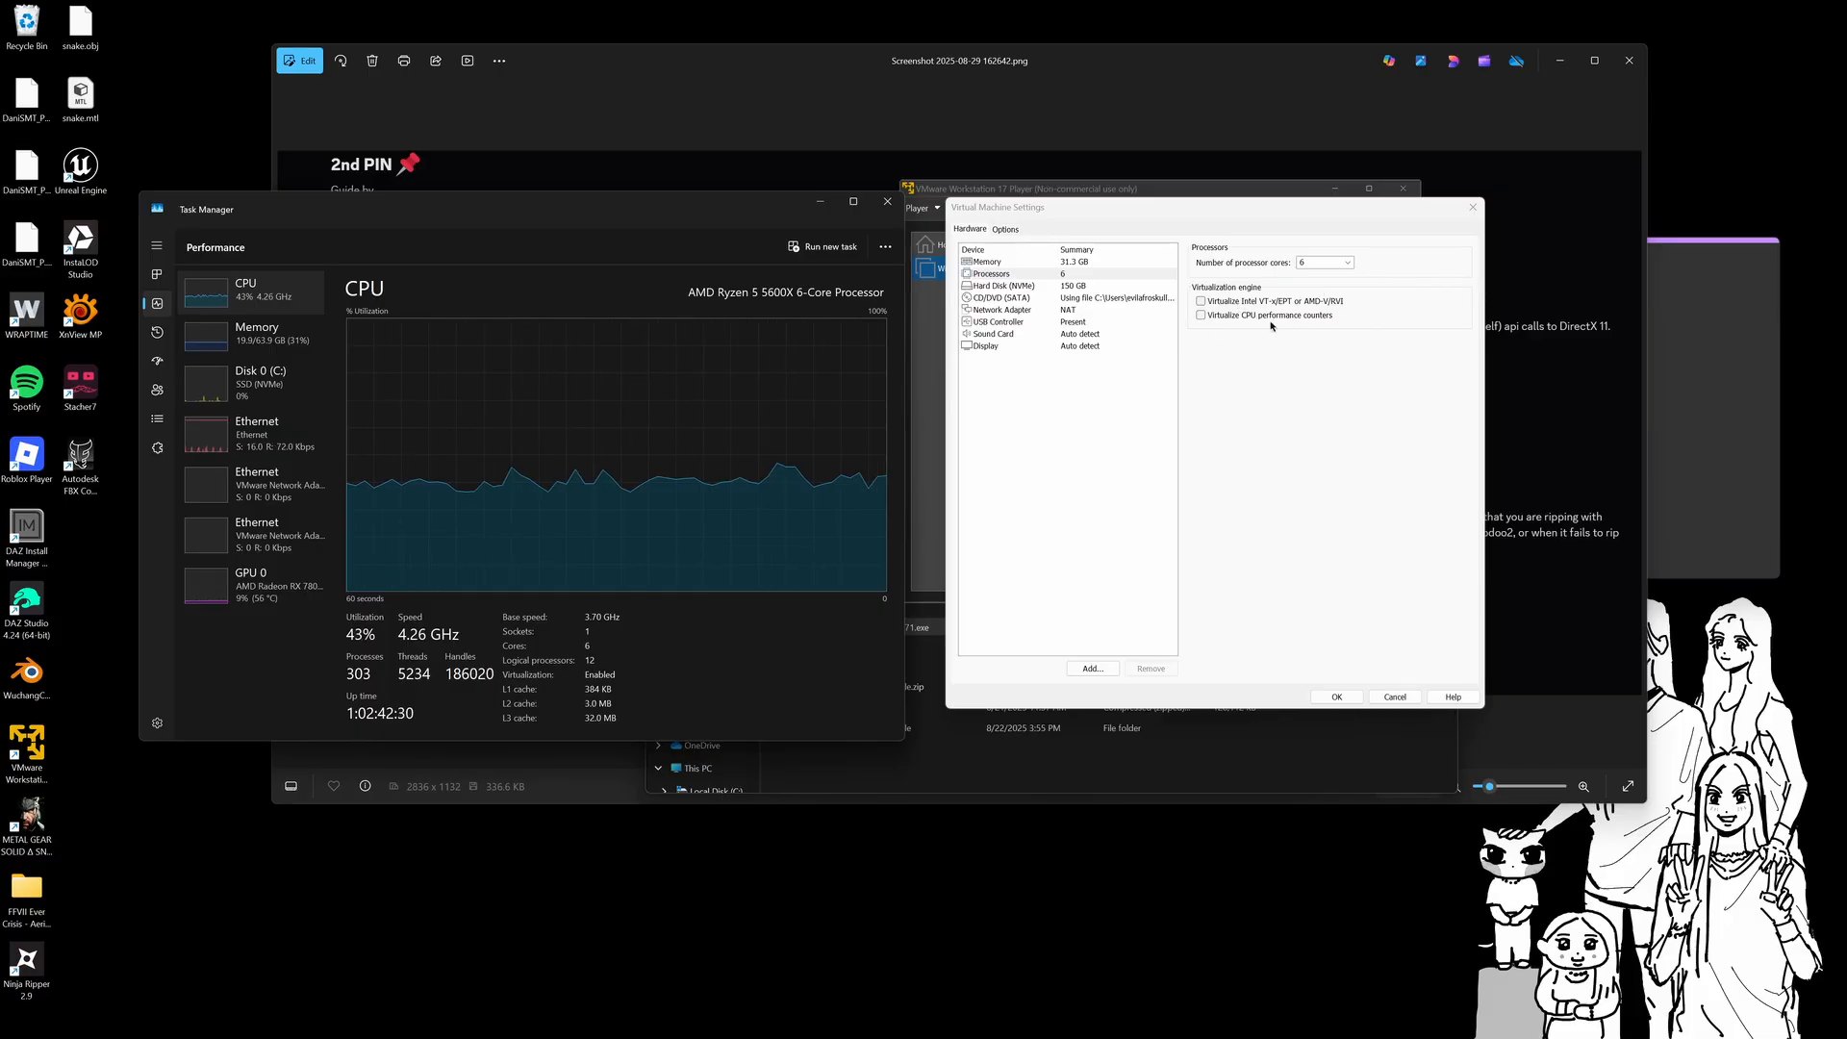
Review the virtual machine's CD/DVD device and its Power, Shared Folders, VMware Tools and Unity options
{"action": "left_click", "coordinate": [1007, 299]}
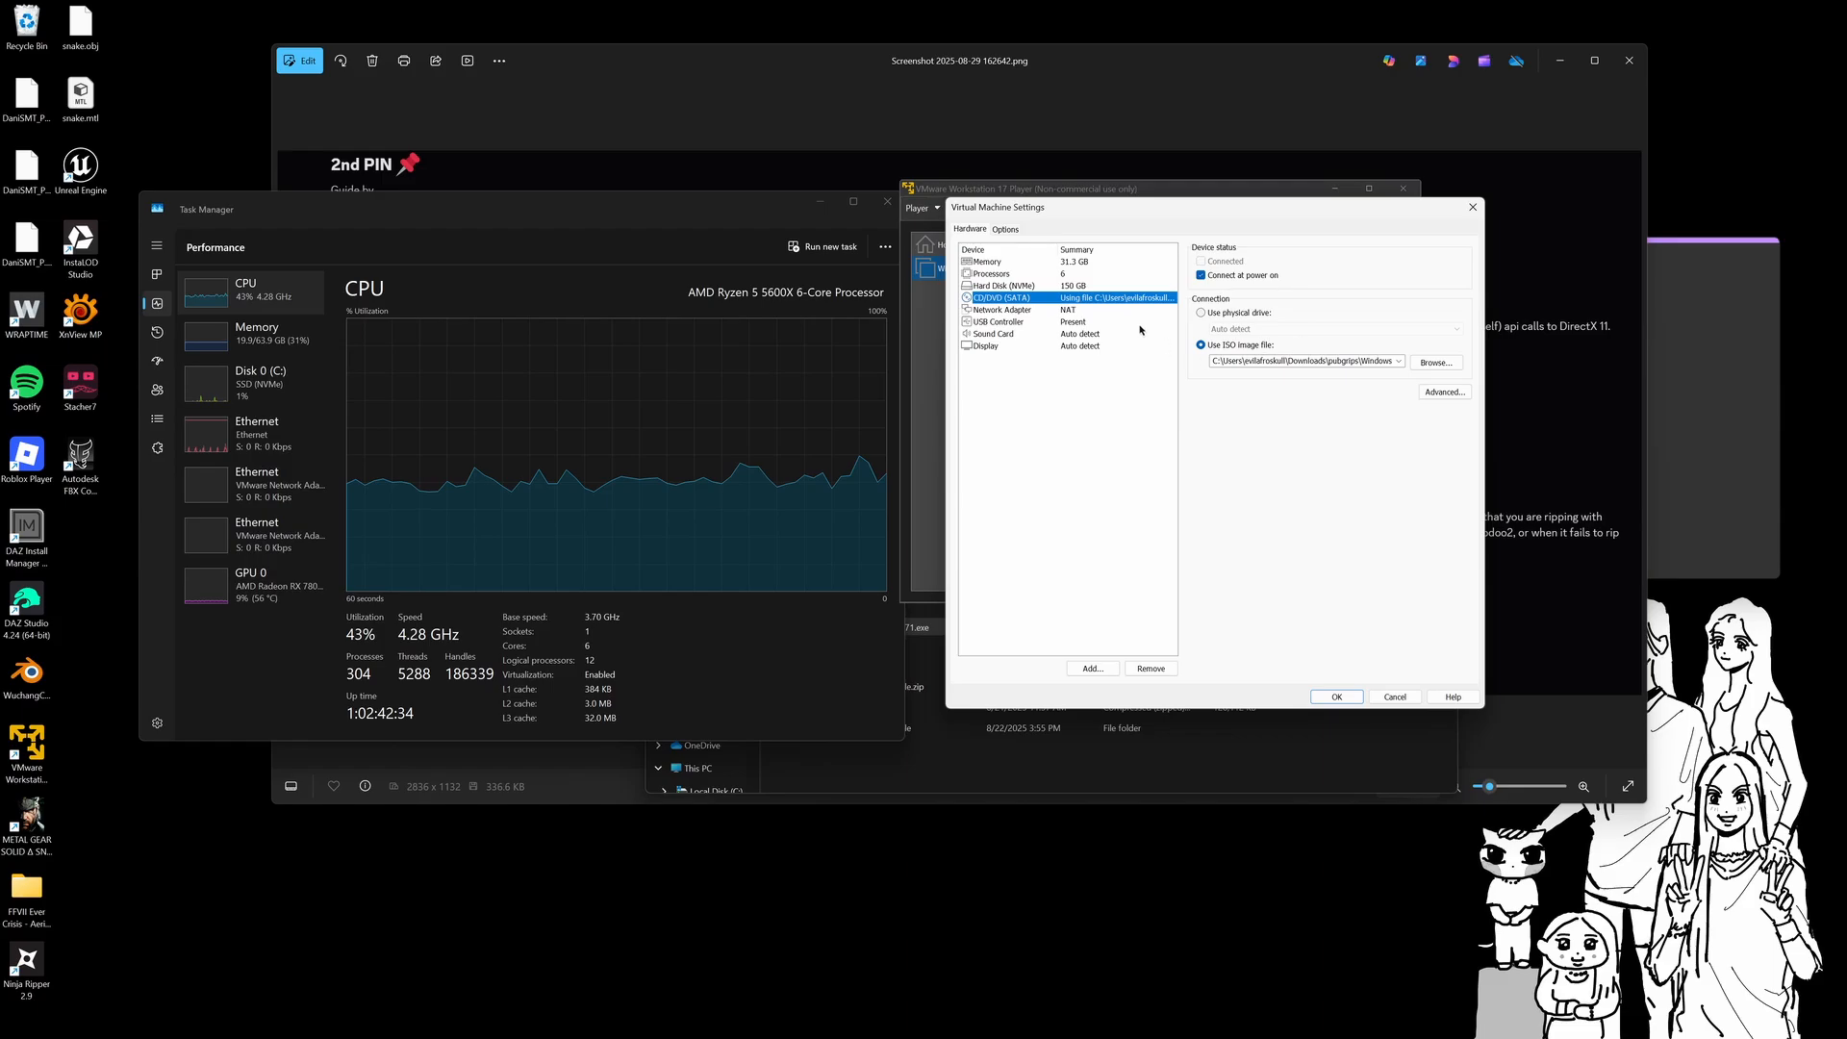
{"action": "left_click", "coordinate": [1005, 230]}
{"action": "left_click", "coordinate": [1001, 274]}
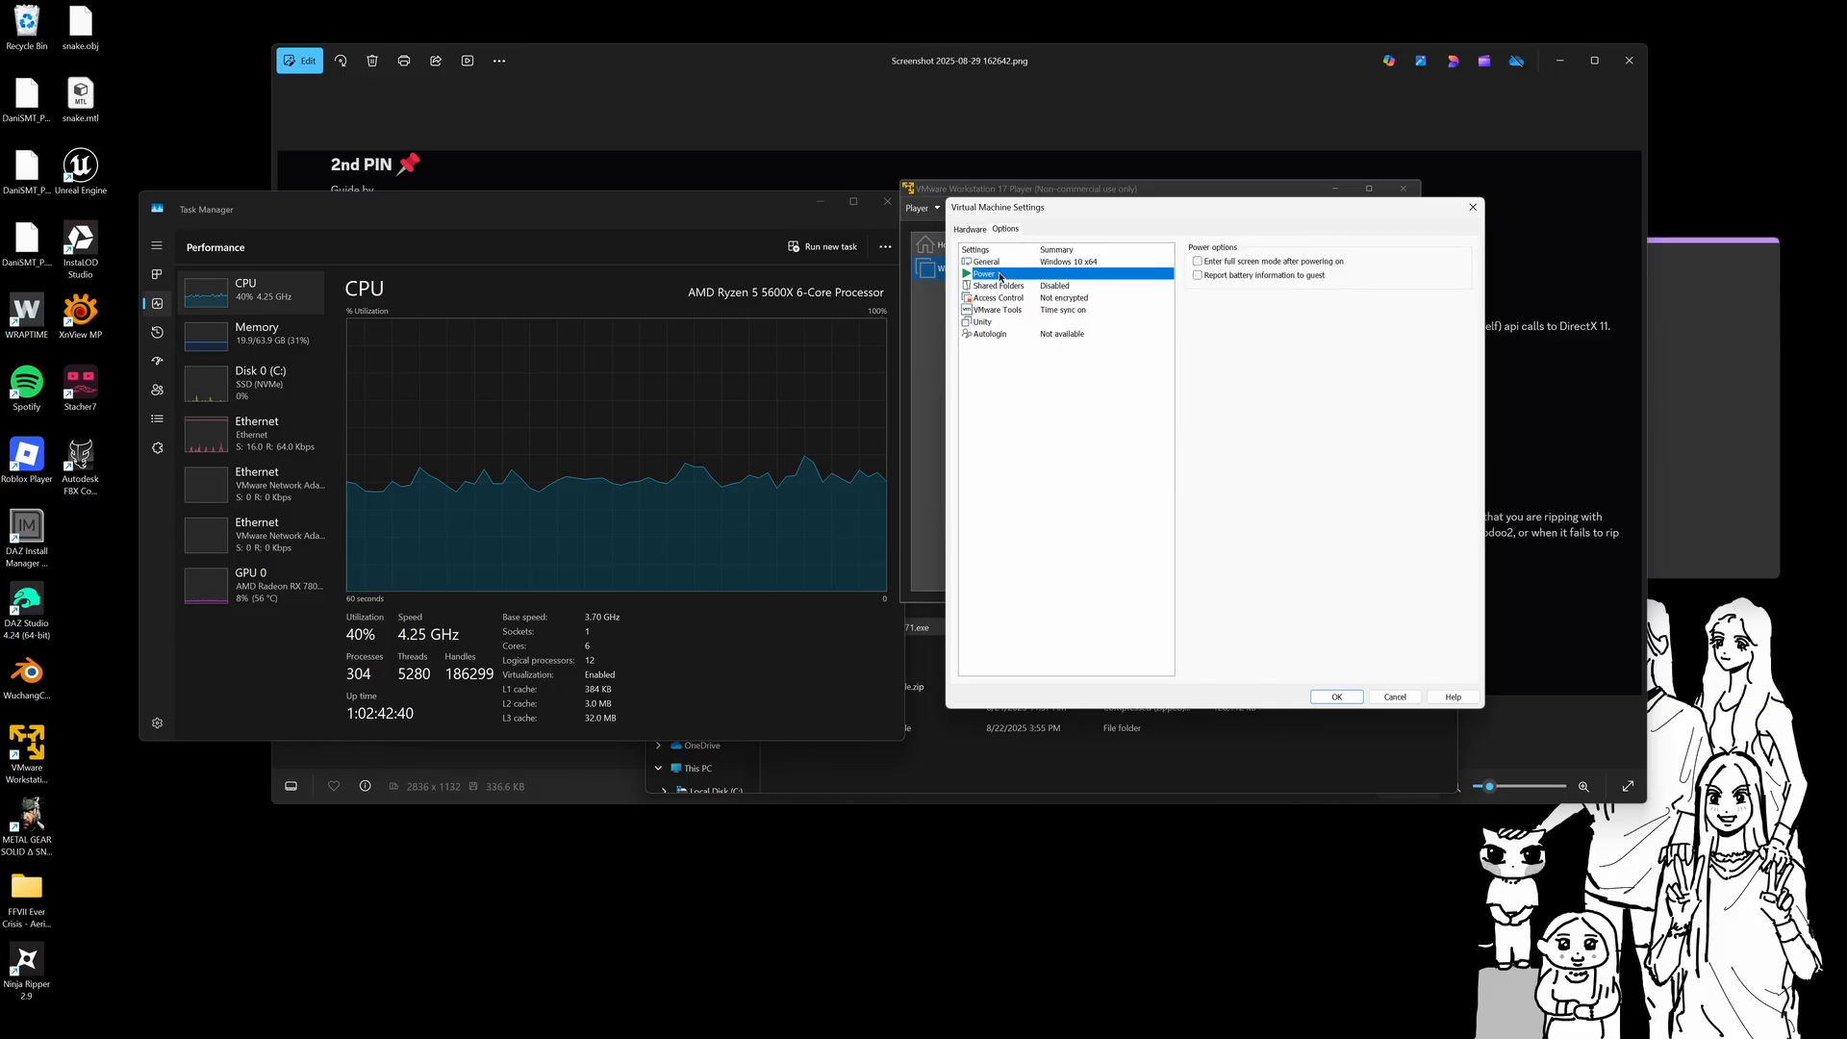
{"action": "left_click", "coordinate": [1002, 285]}
{"action": "left_click", "coordinate": [1003, 311]}
{"action": "left_click", "coordinate": [982, 323]}
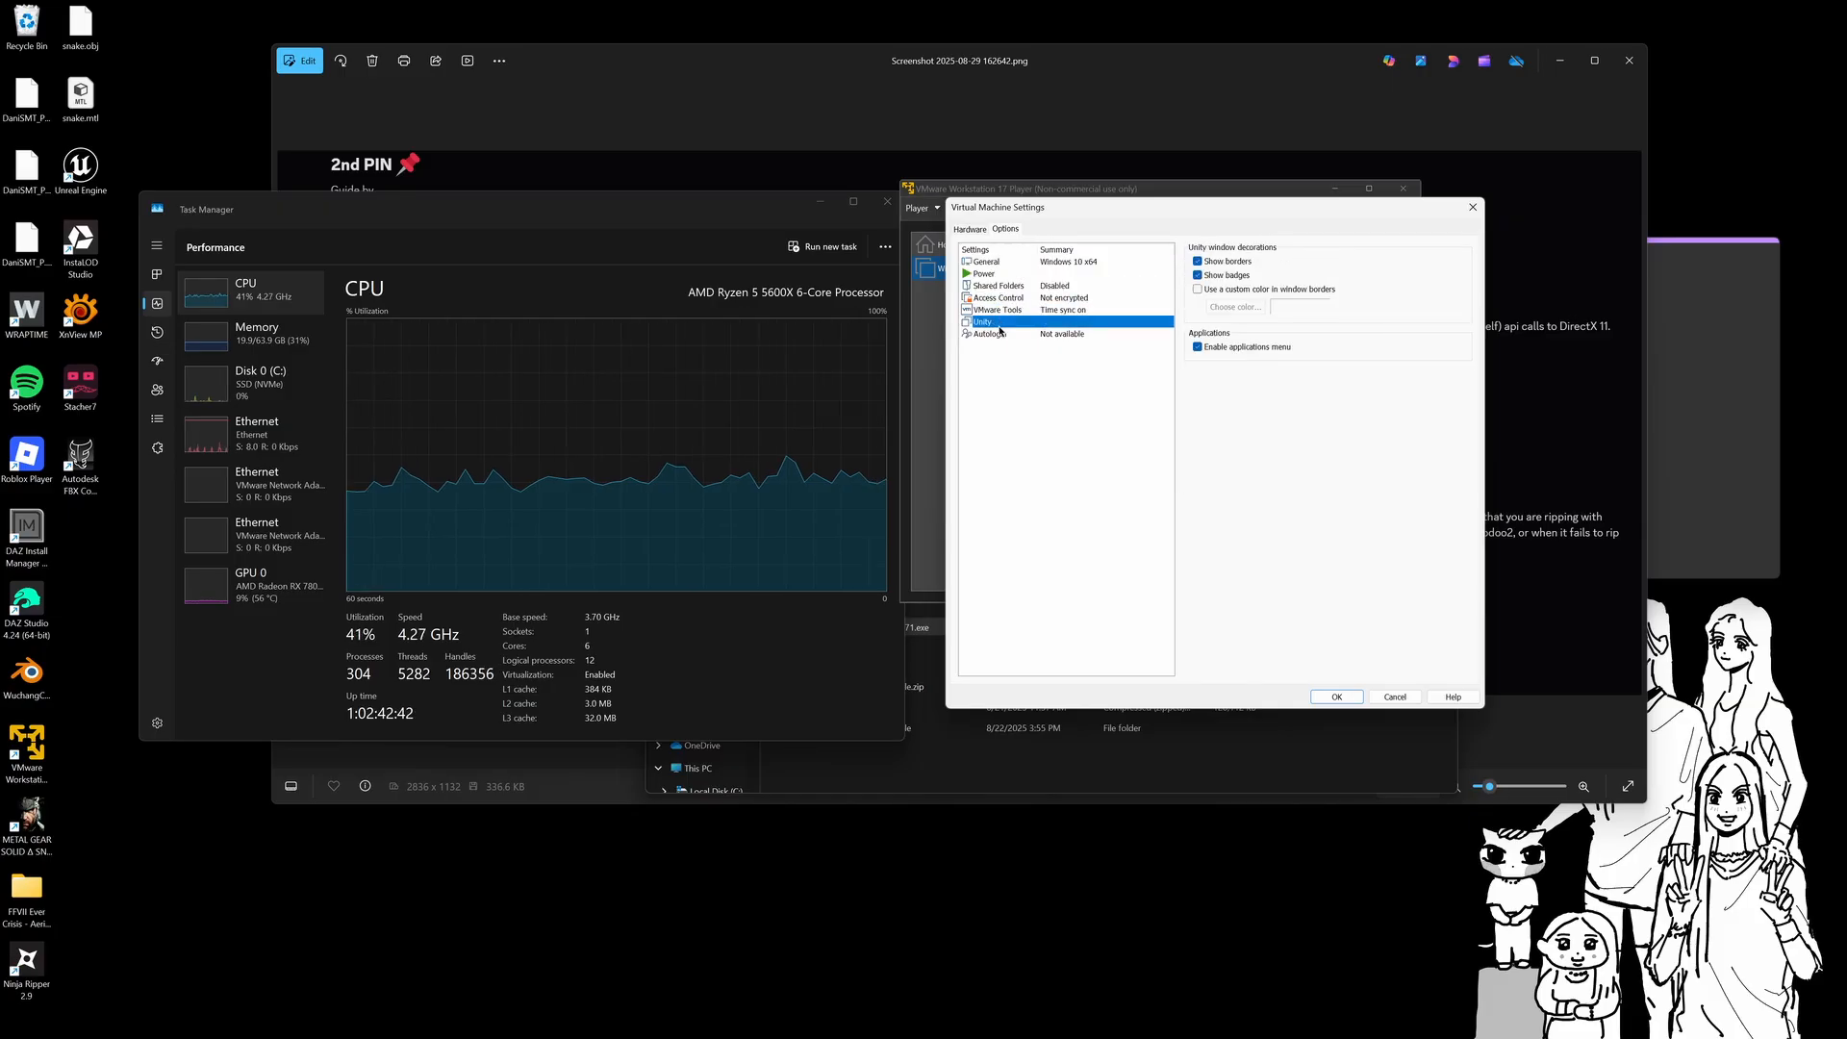
Review the virtual machine's network adapter, USB controller, sound card and CD/DVD hardware settings
{"action": "left_click", "coordinate": [970, 230]}
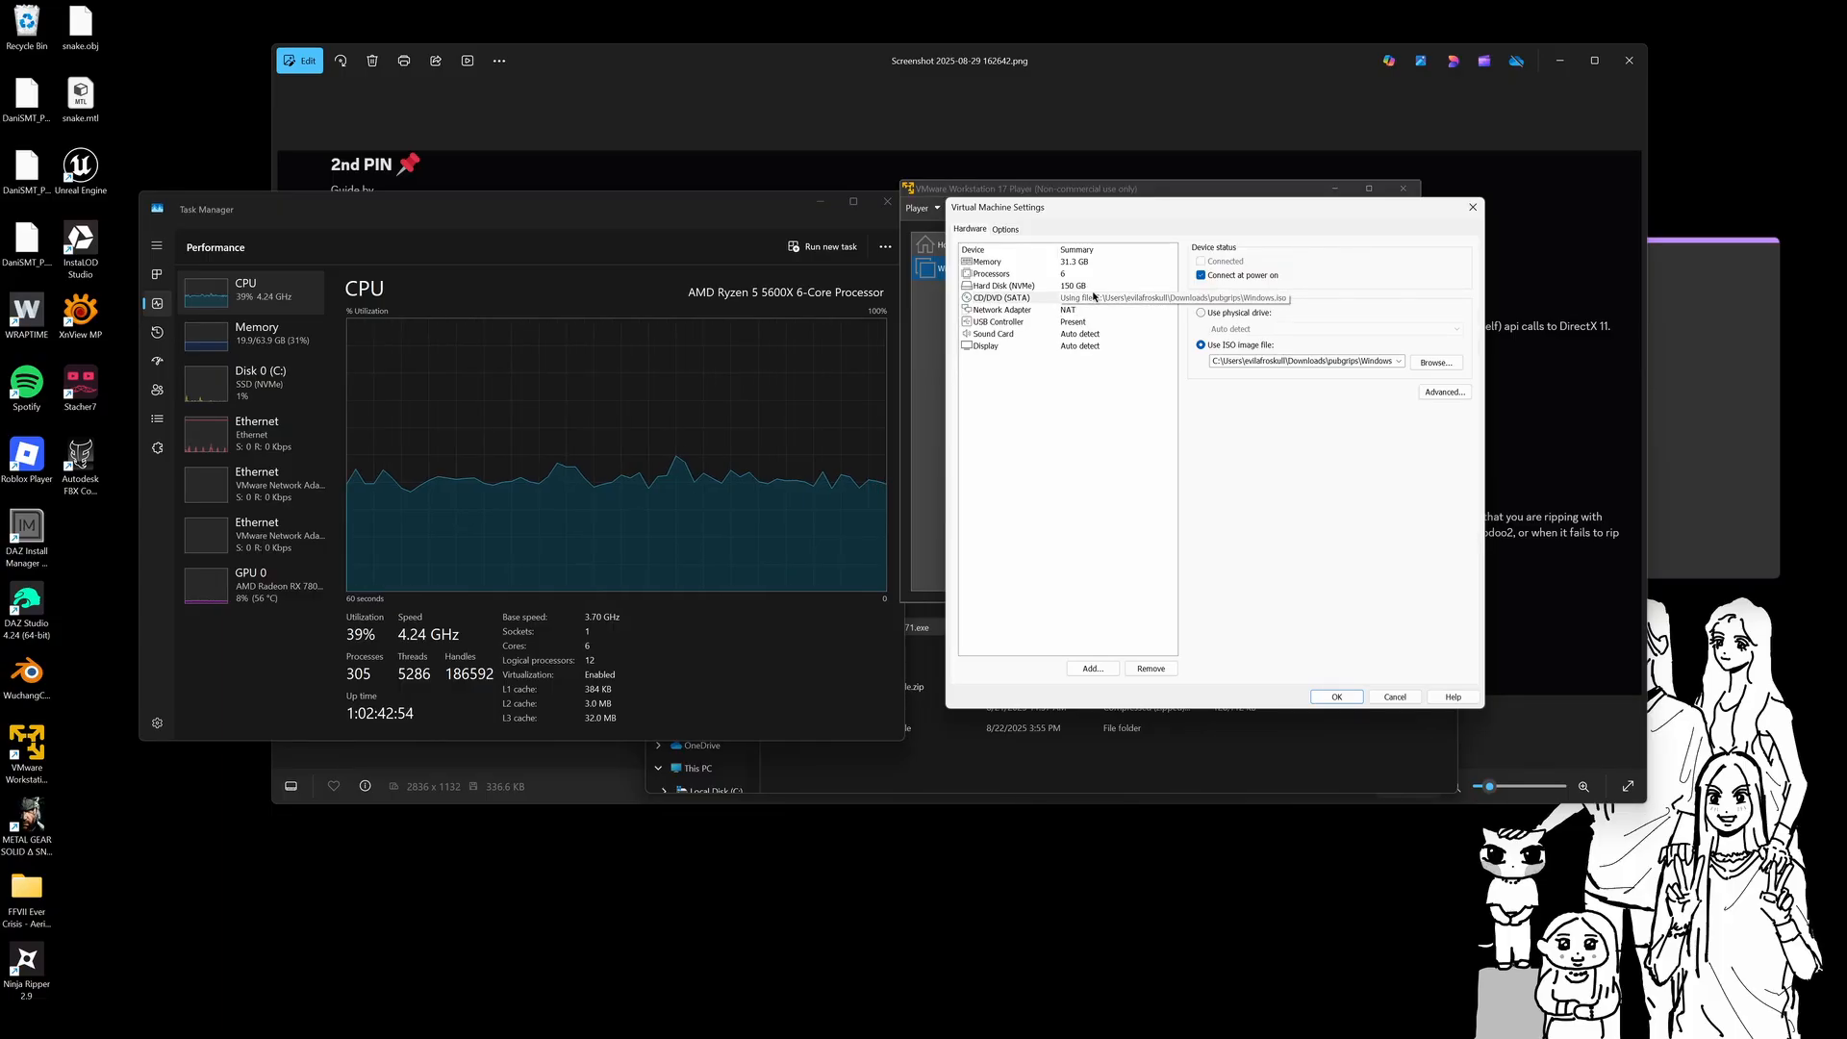
{"action": "left_click", "coordinate": [1059, 312]}
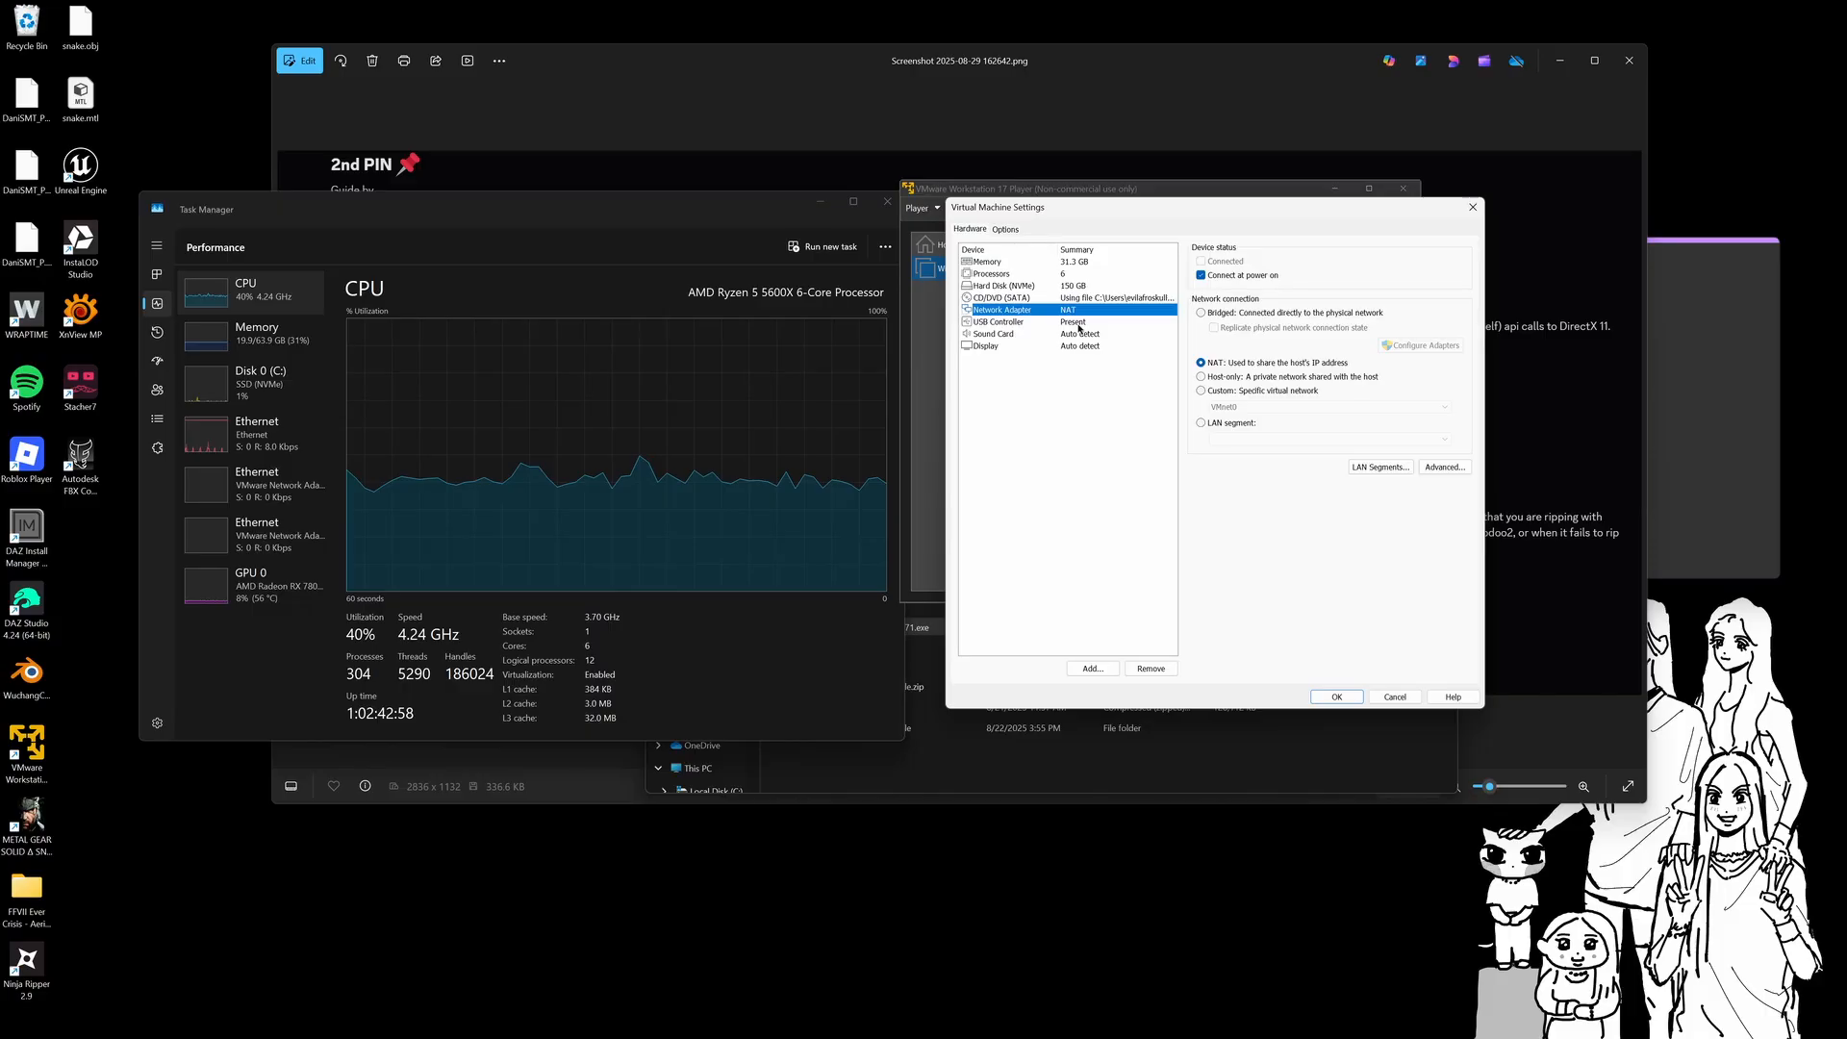
{"action": "left_click", "coordinate": [1079, 324]}
{"action": "left_click", "coordinate": [1075, 335]}
{"action": "left_click", "coordinate": [1076, 323]}
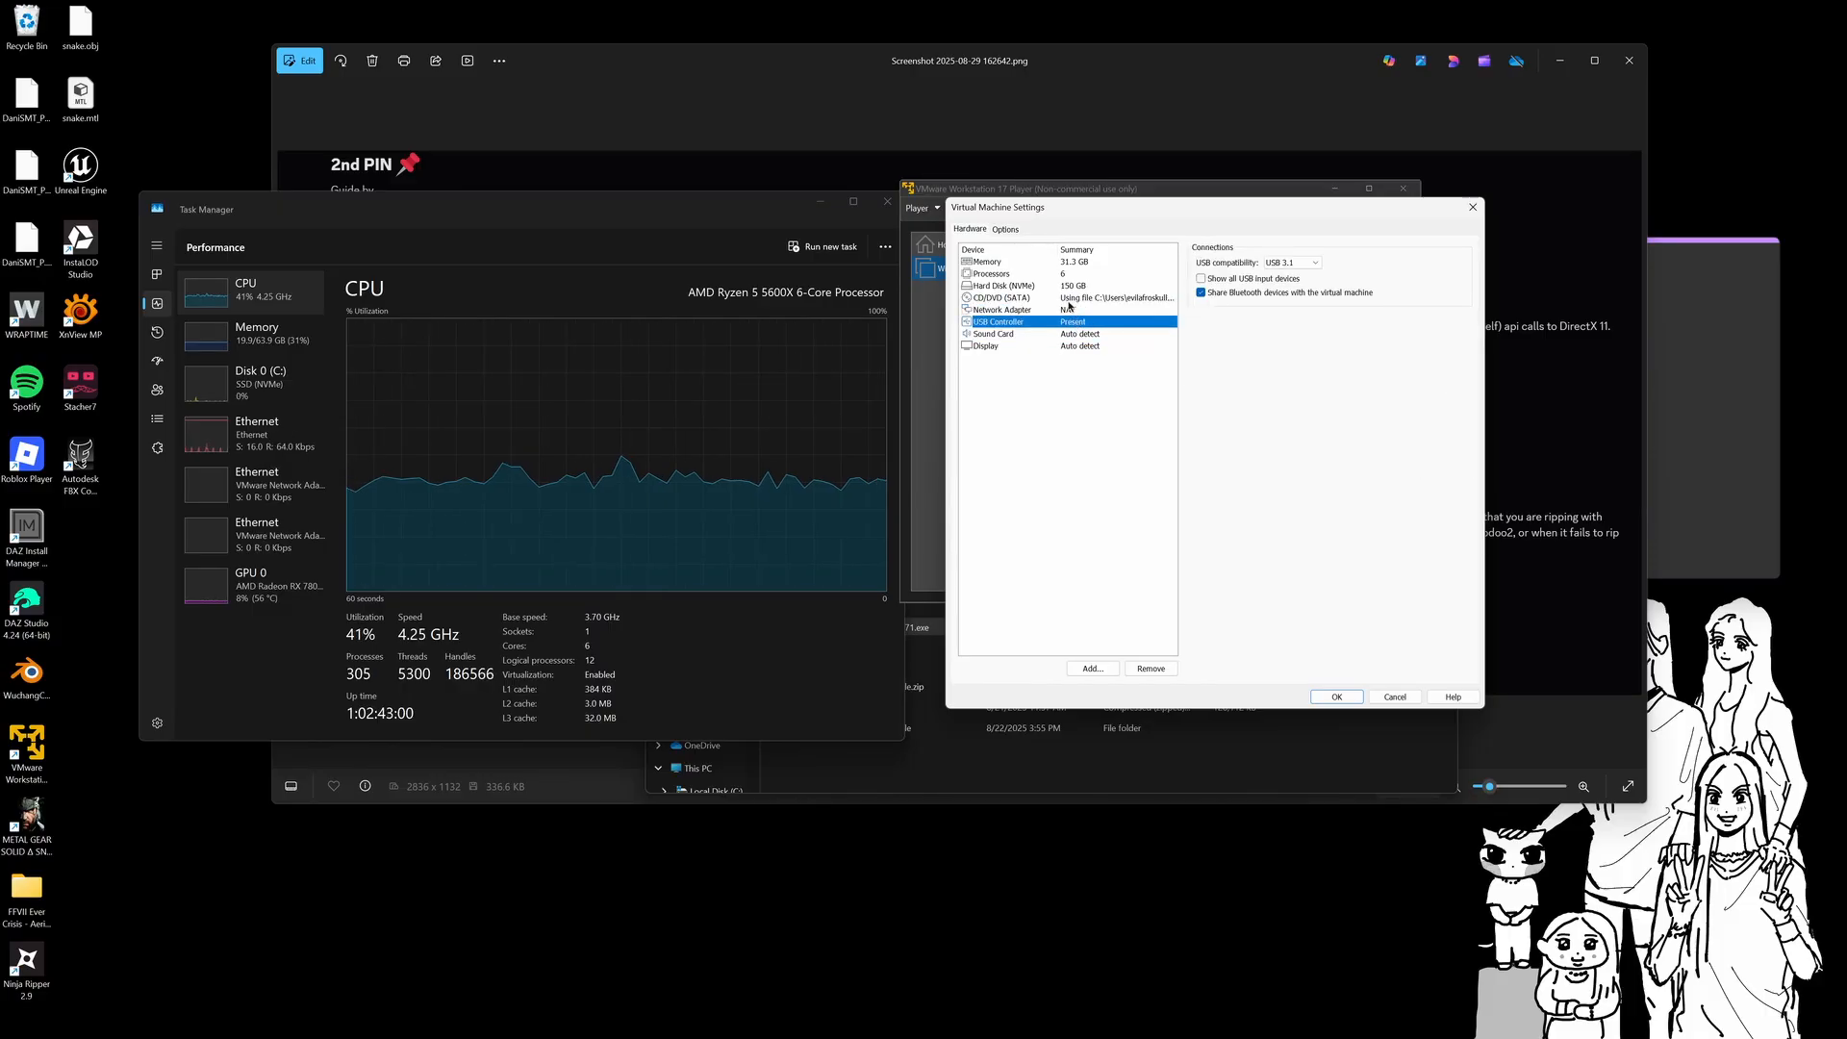
{"action": "left_click", "coordinate": [1069, 299]}
{"action": "left_click", "coordinate": [1070, 310]}
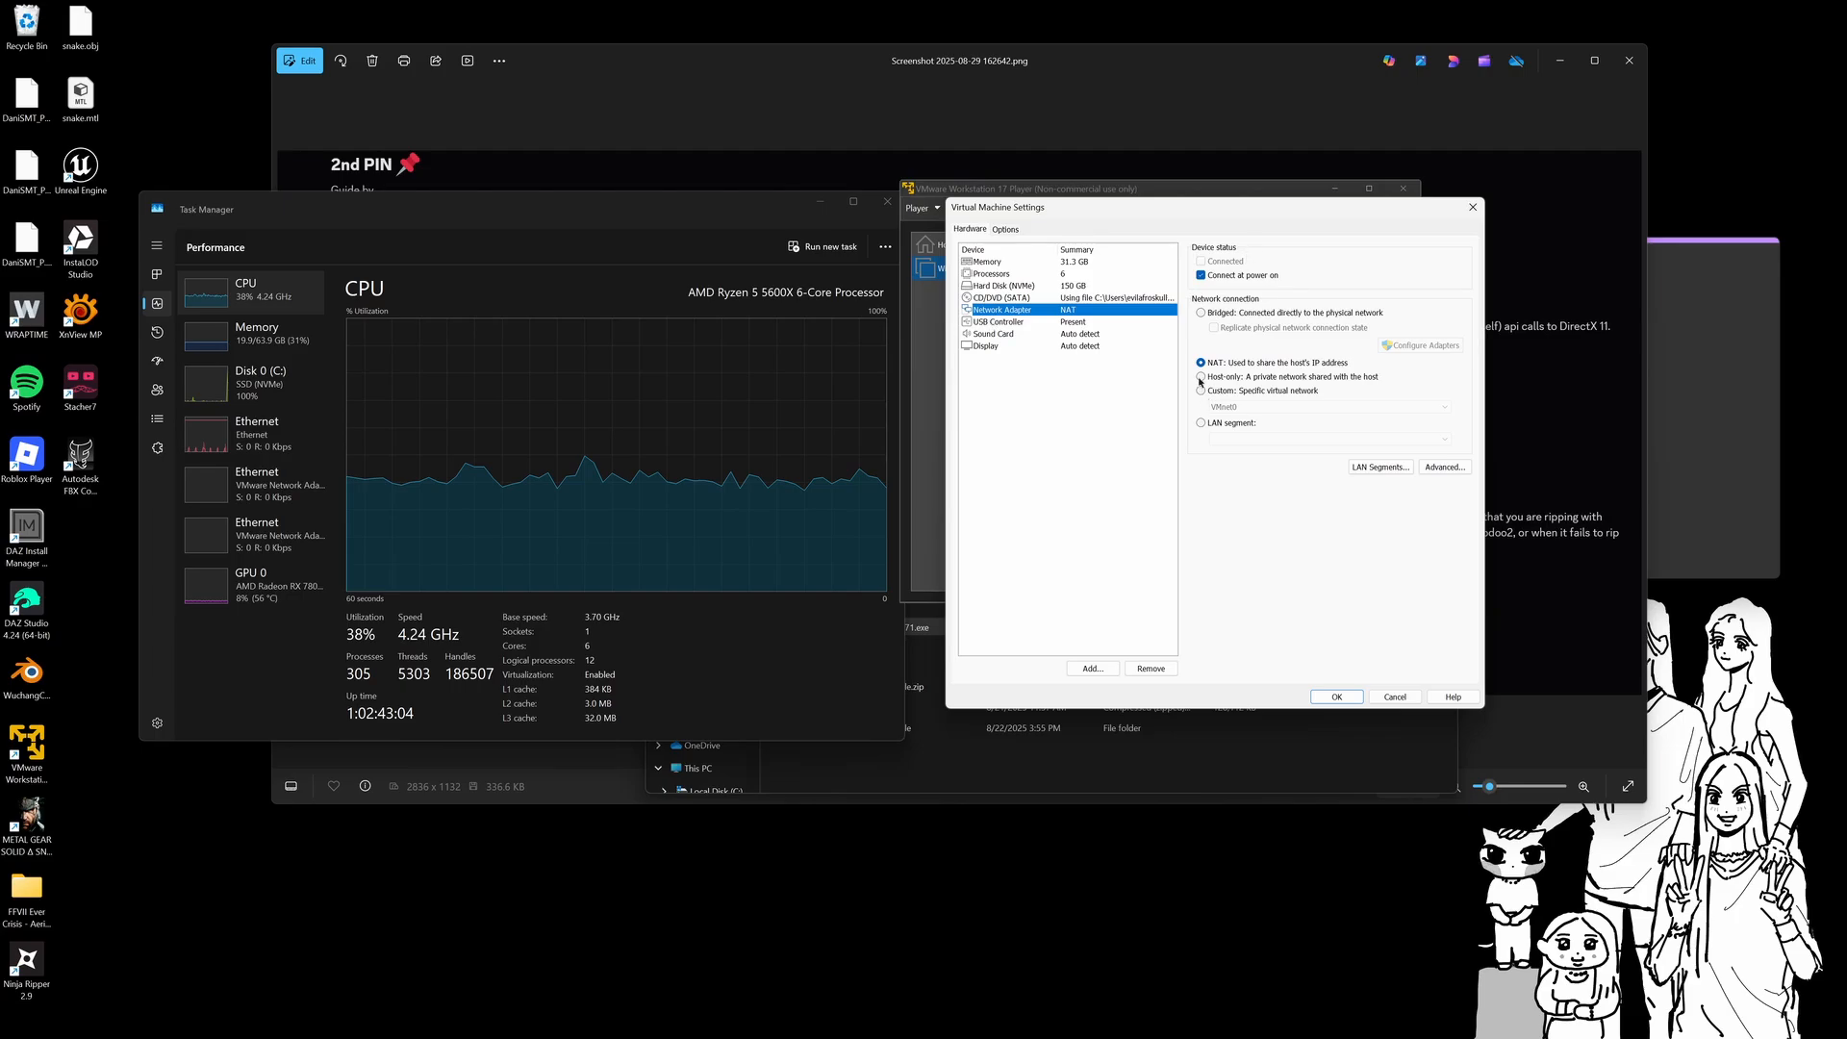
Review the virtual machine's Access Control encryption and VMware Tools update options
{"action": "left_click", "coordinate": [1007, 230]}
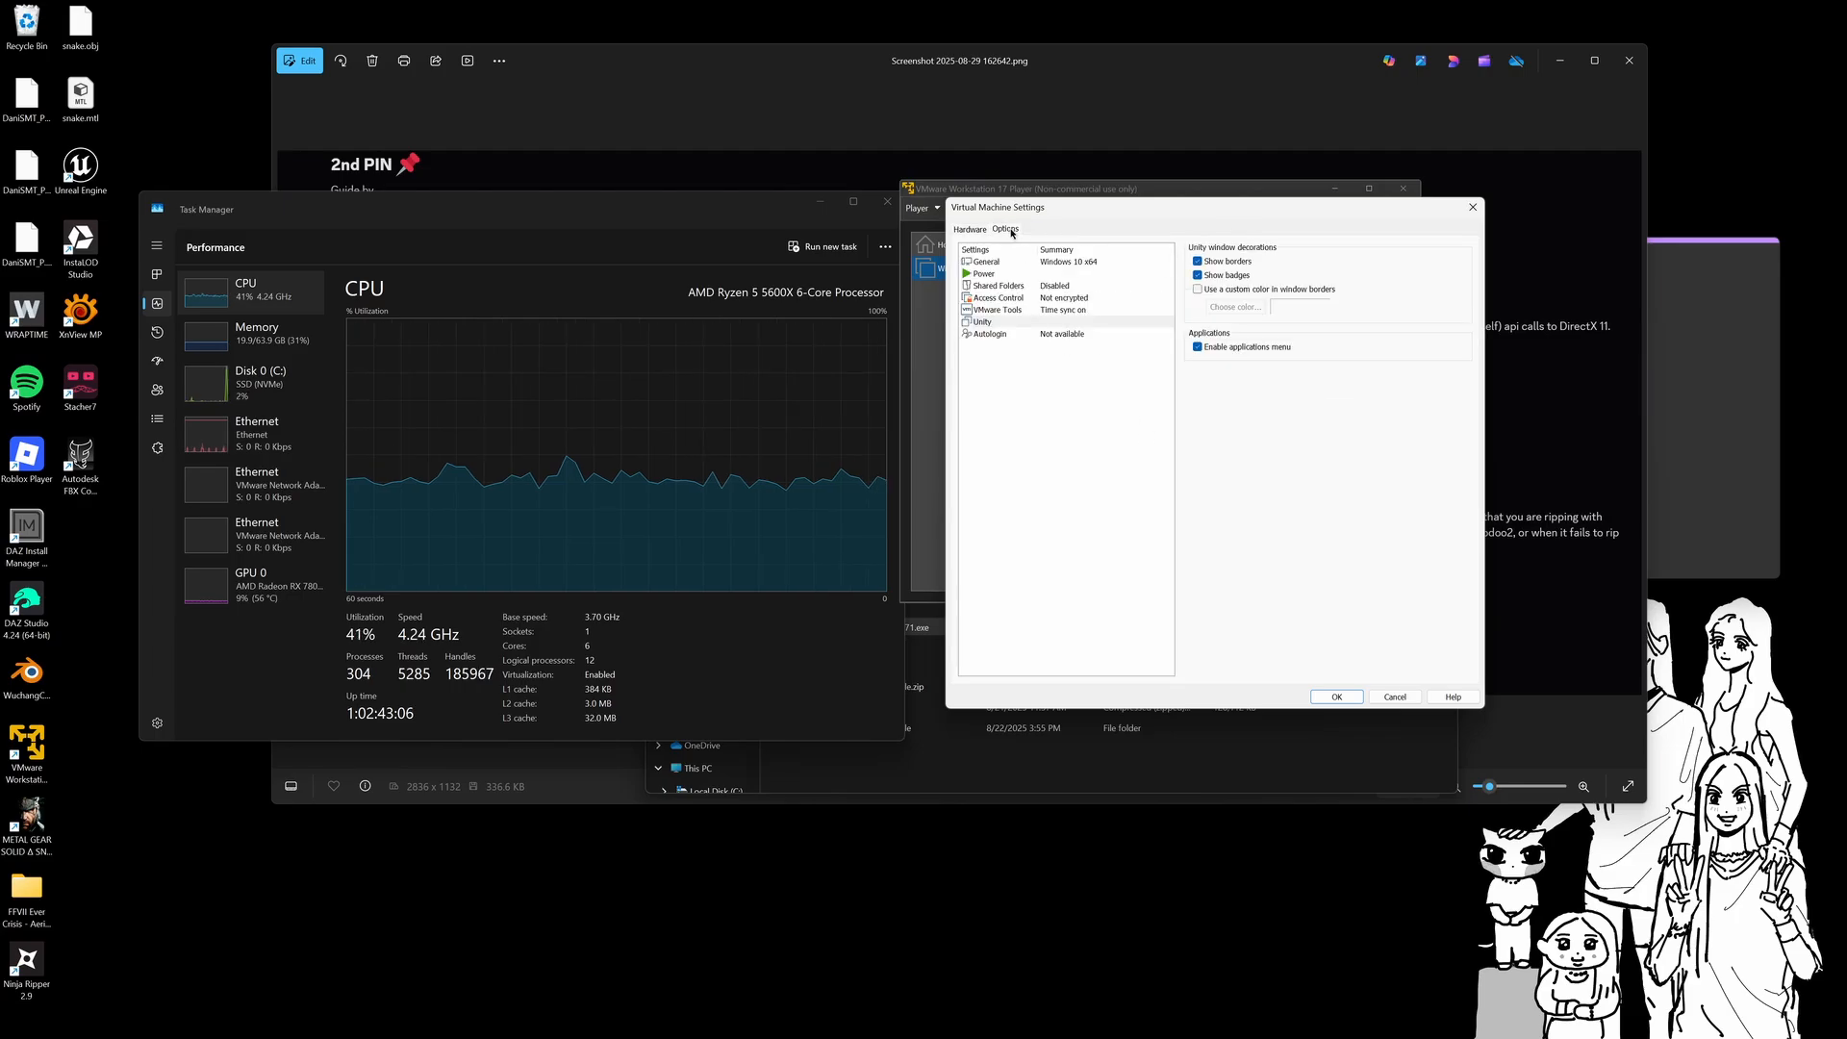
{"action": "left_click", "coordinate": [997, 298]}
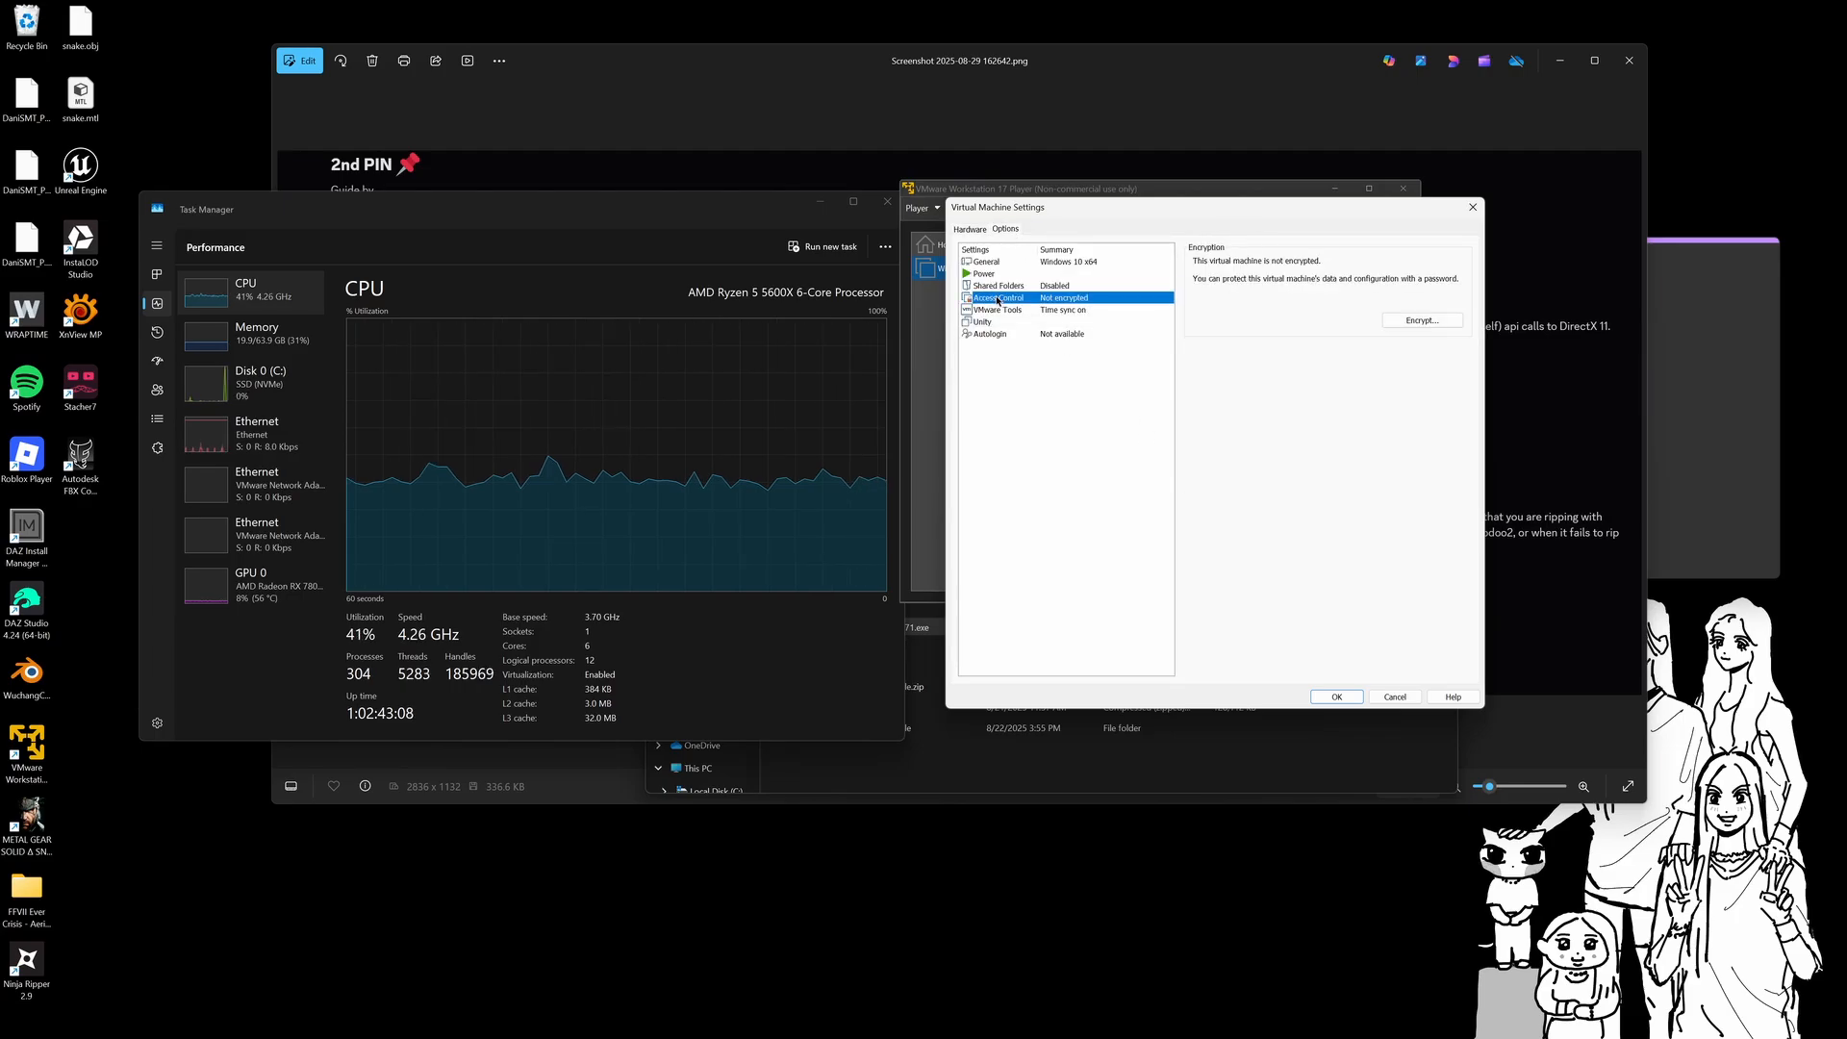
{"action": "left_click", "coordinate": [994, 311]}
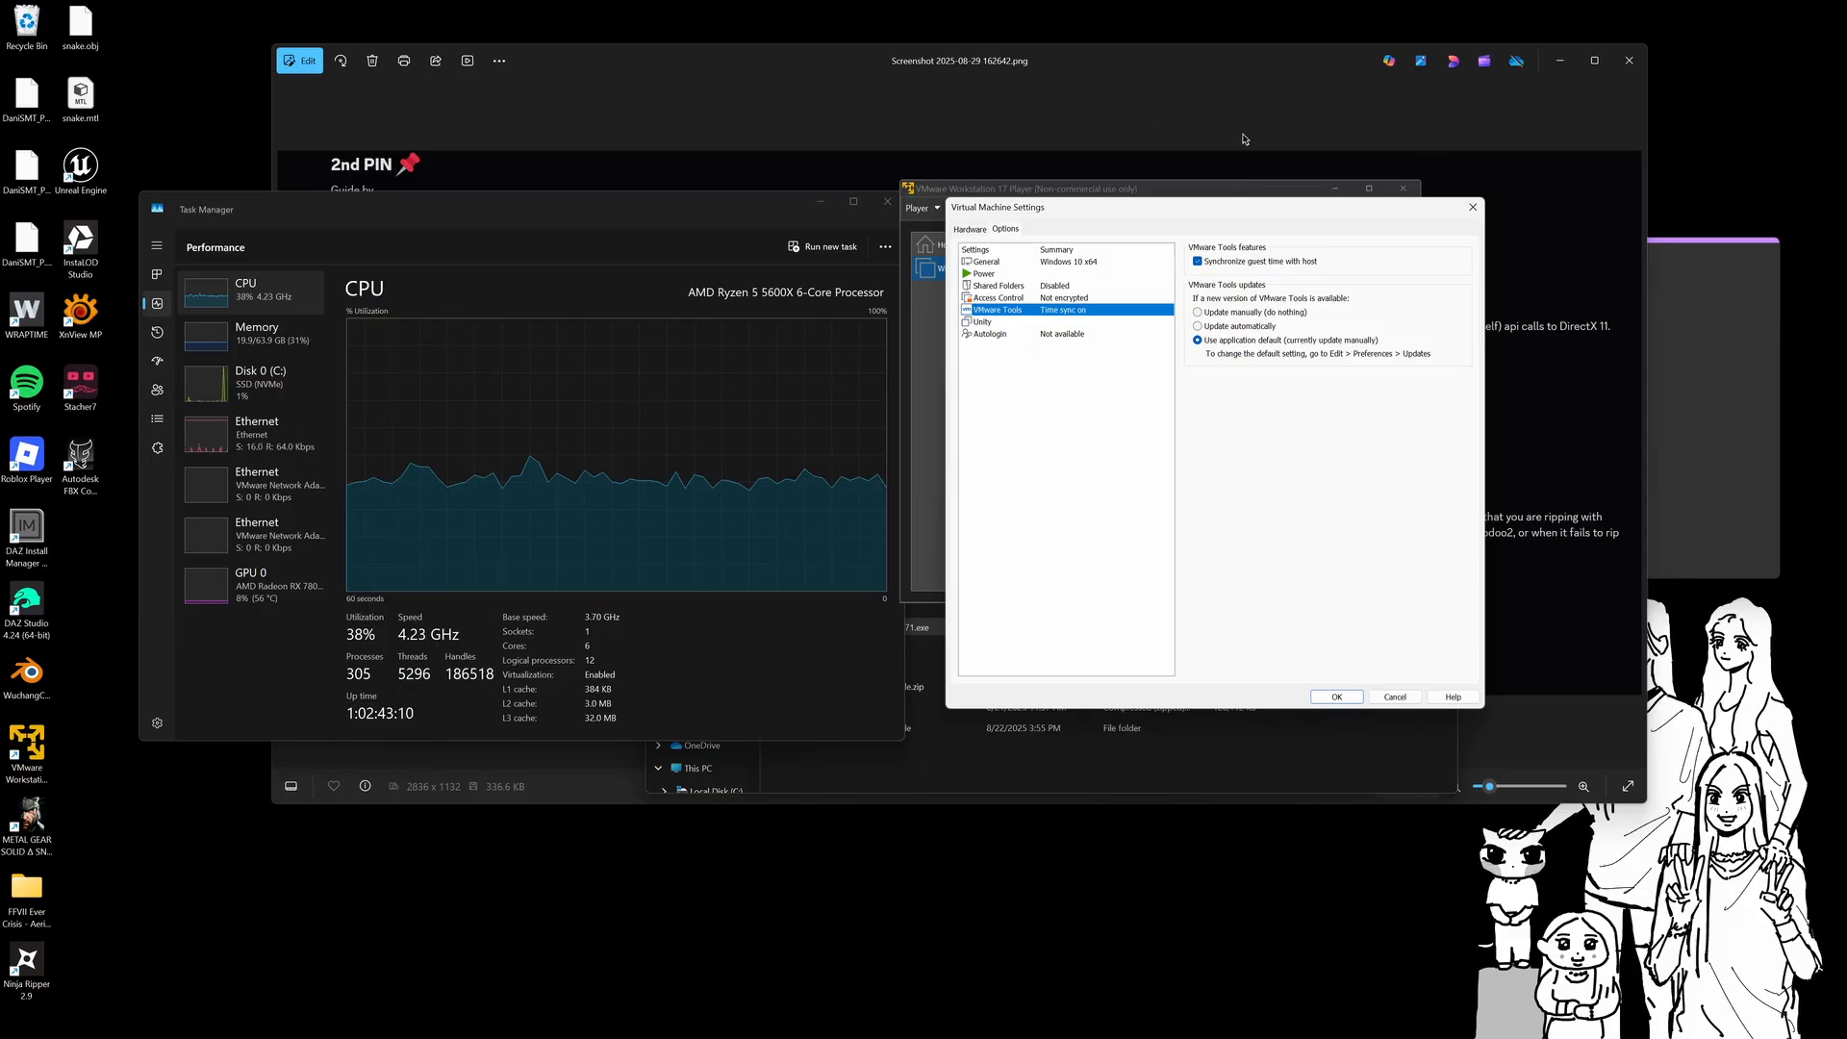
Check the memory, processor and hard disk settings once more and accept the virtual machine settings
{"action": "left_click", "coordinate": [969, 230]}
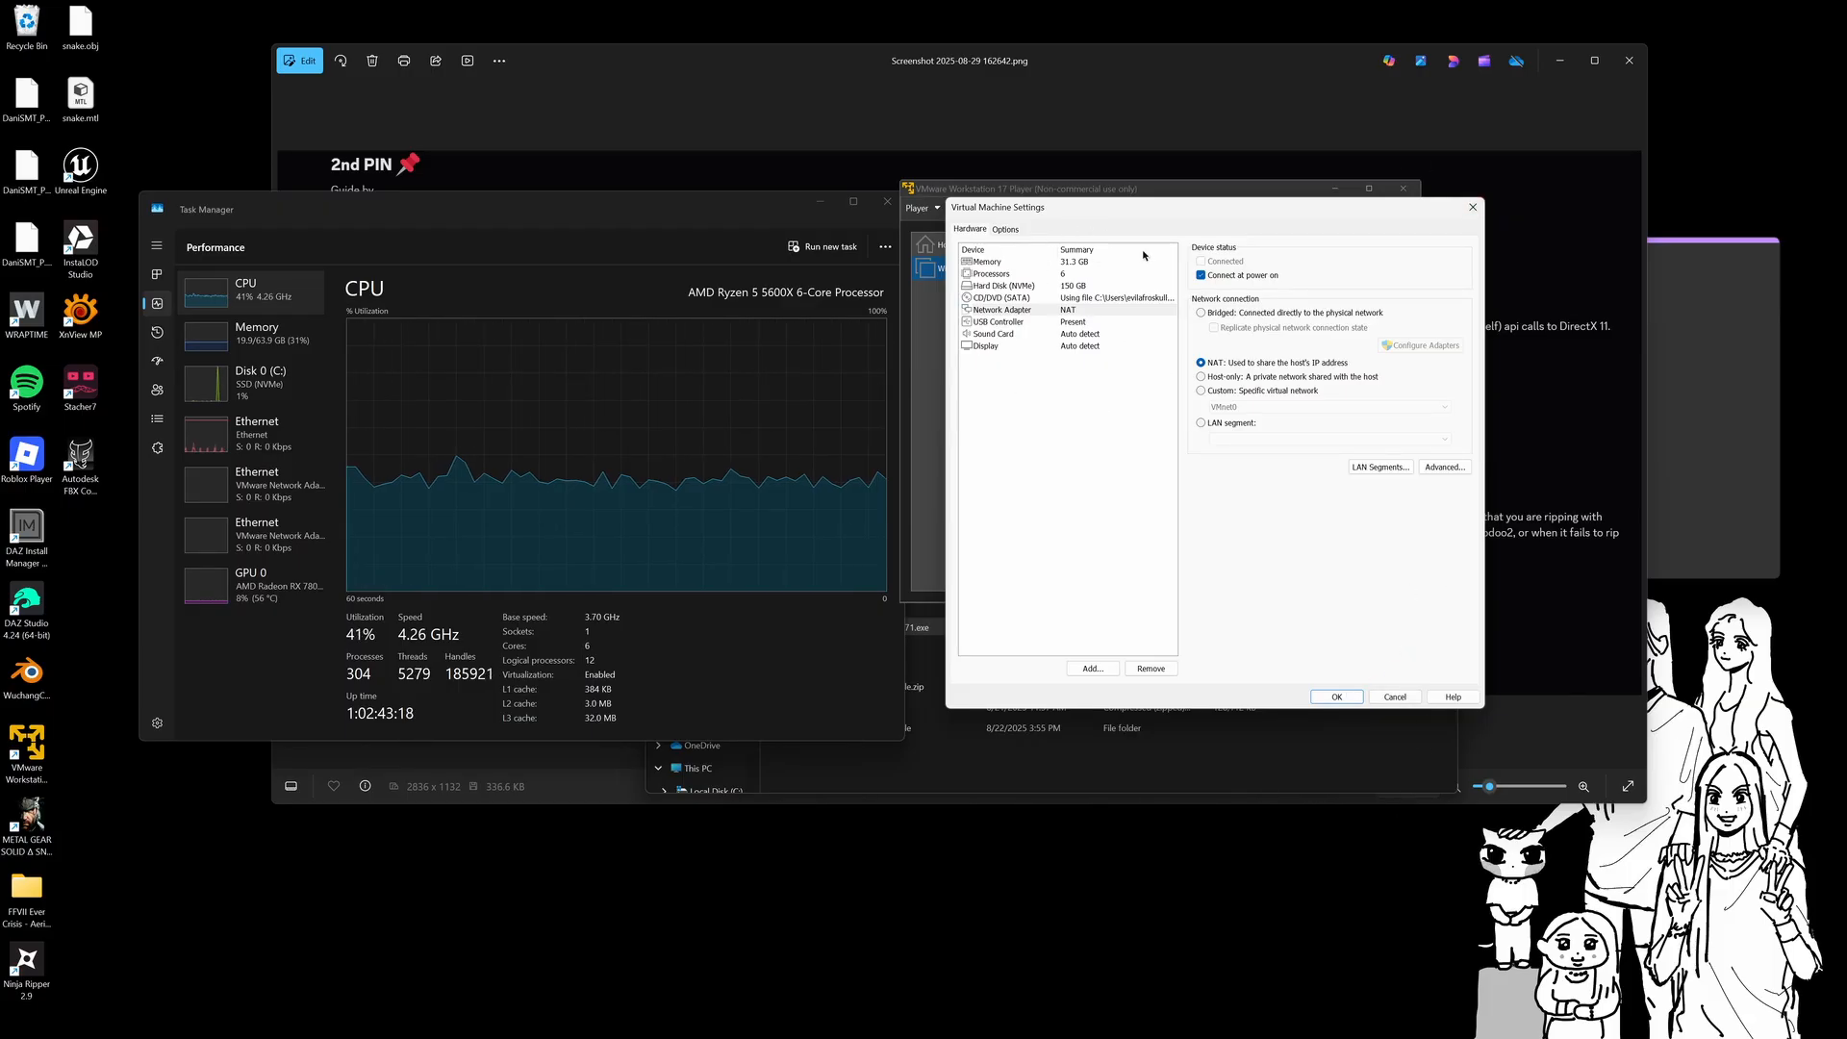
{"action": "left_click", "coordinate": [1037, 263]}
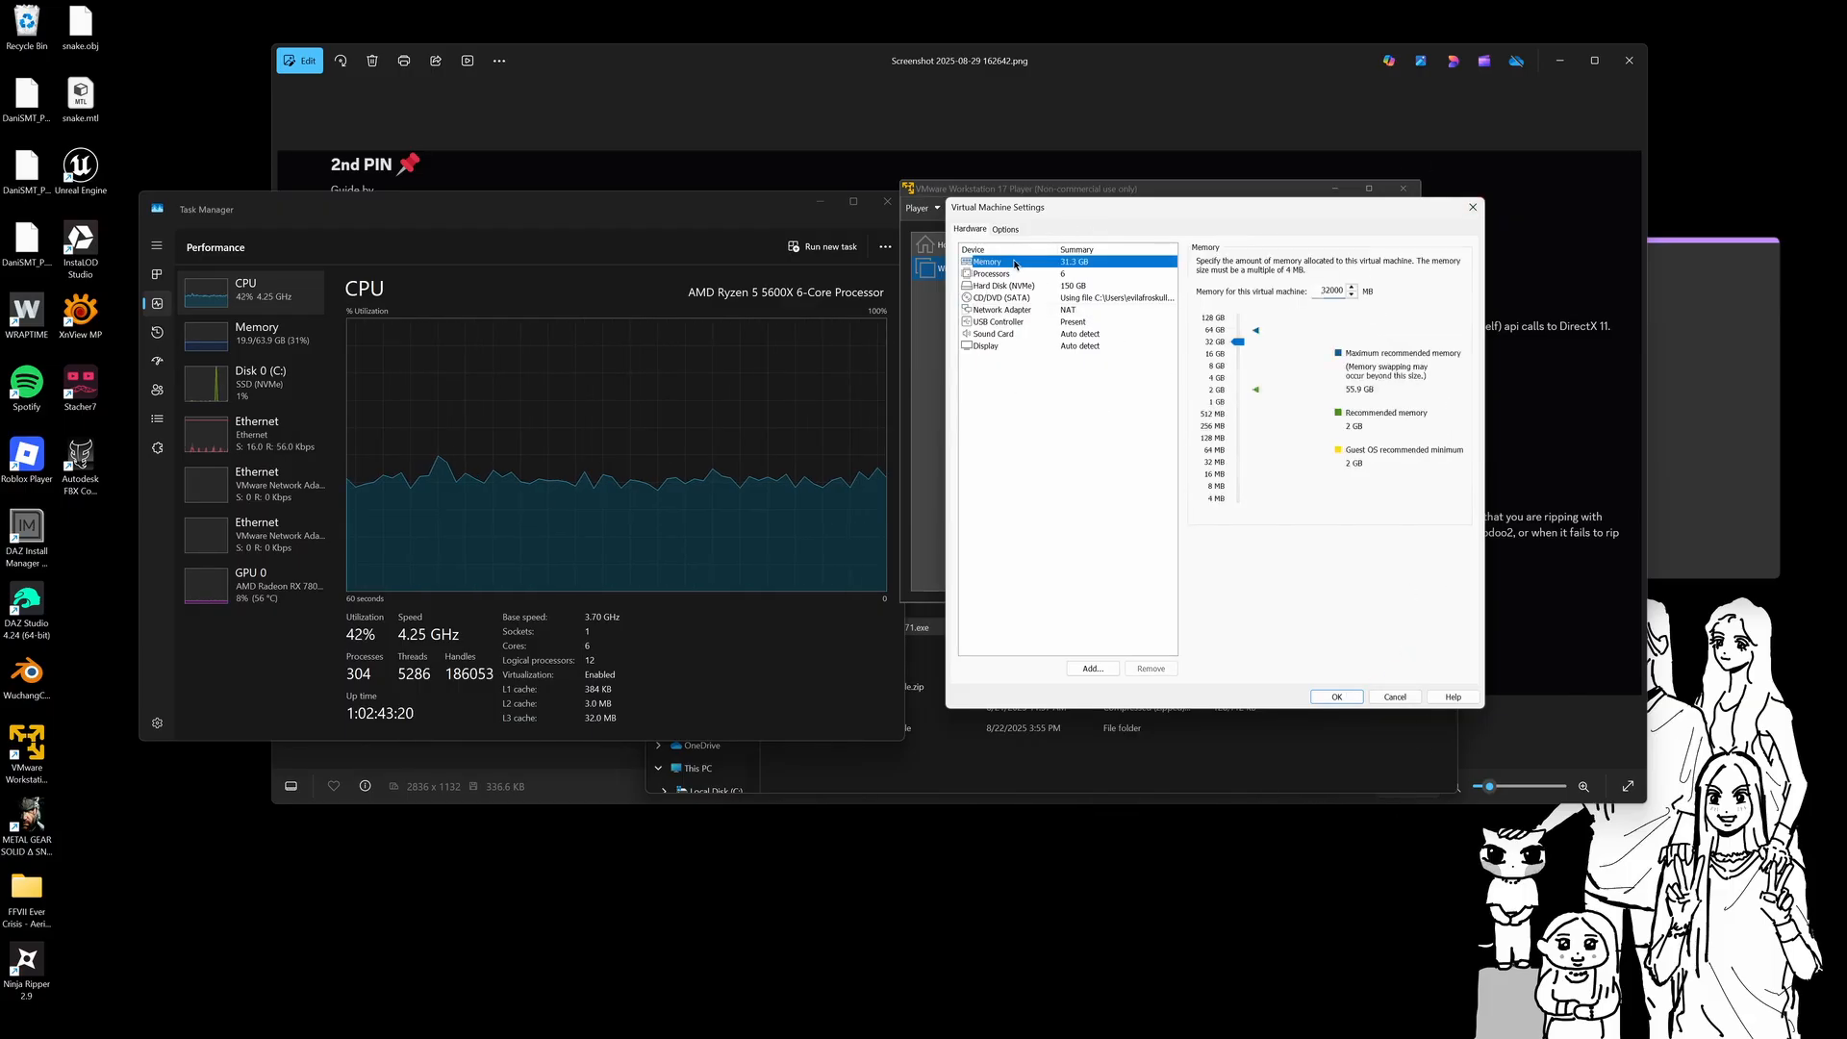
{"action": "left_click", "coordinate": [1001, 274]}
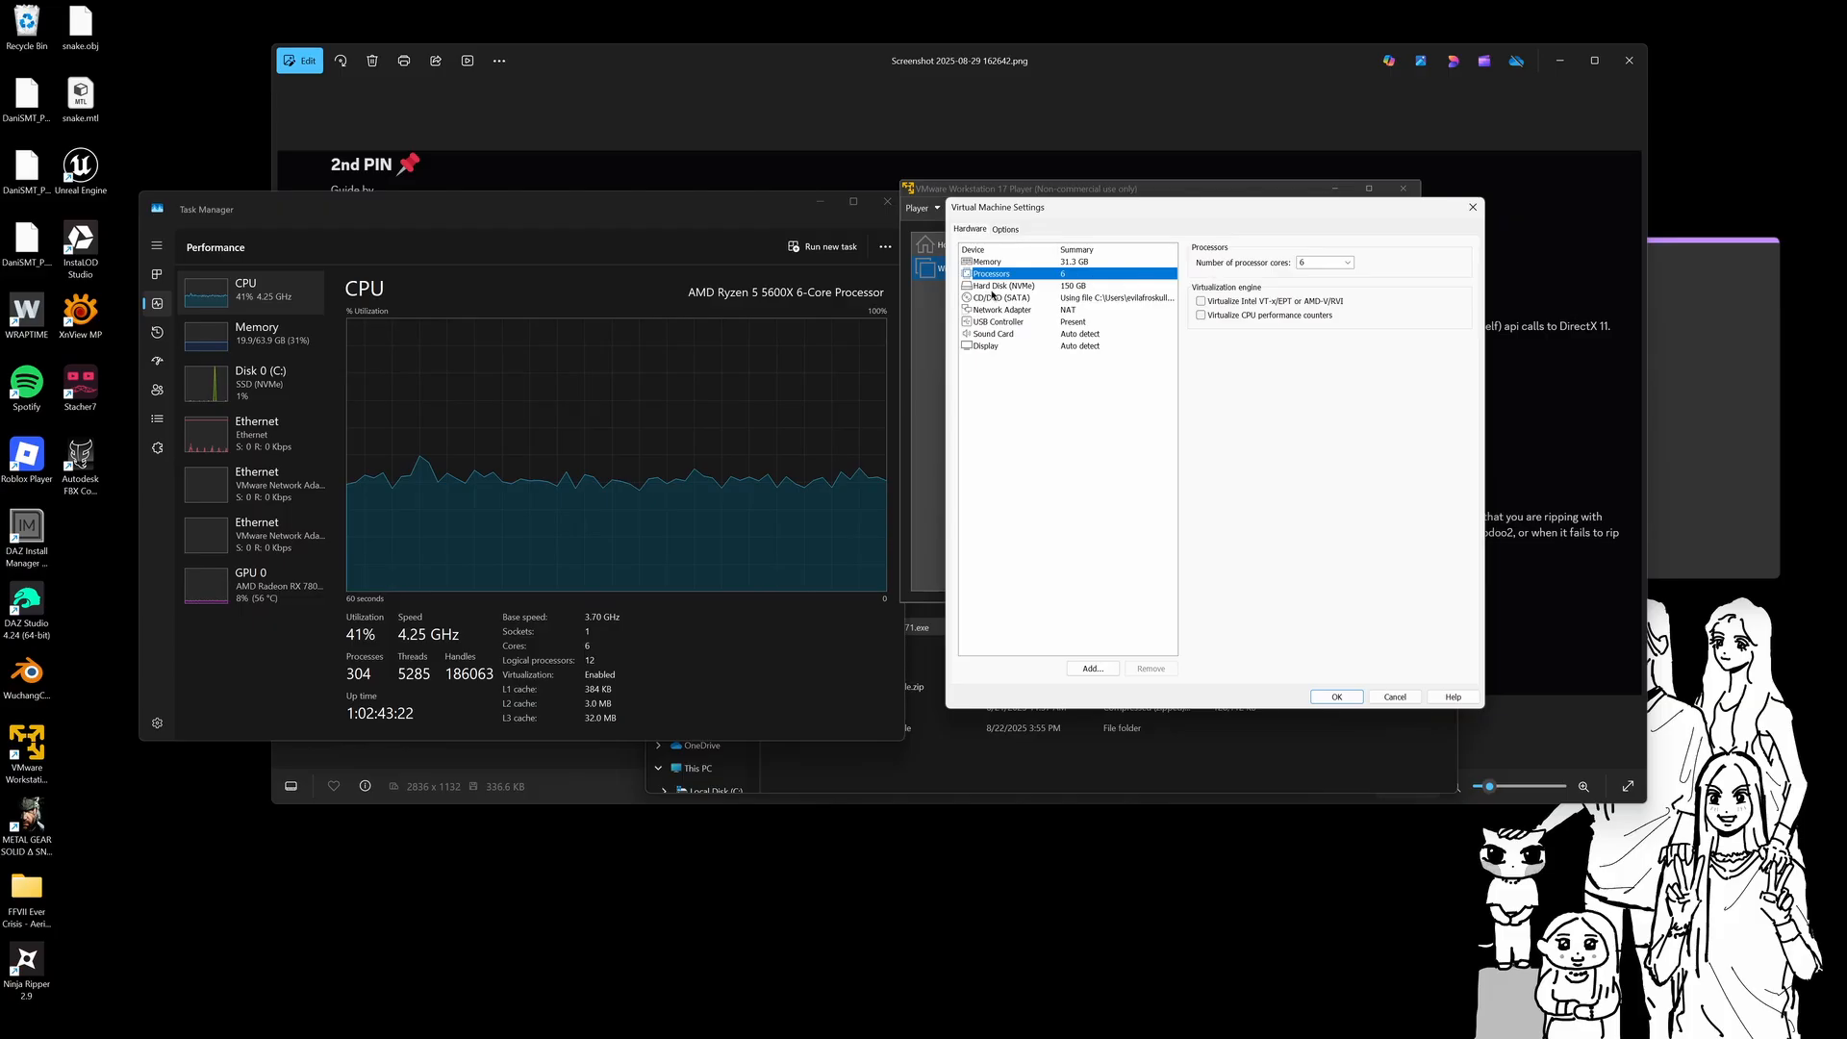
{"action": "left_click", "coordinate": [993, 286]}
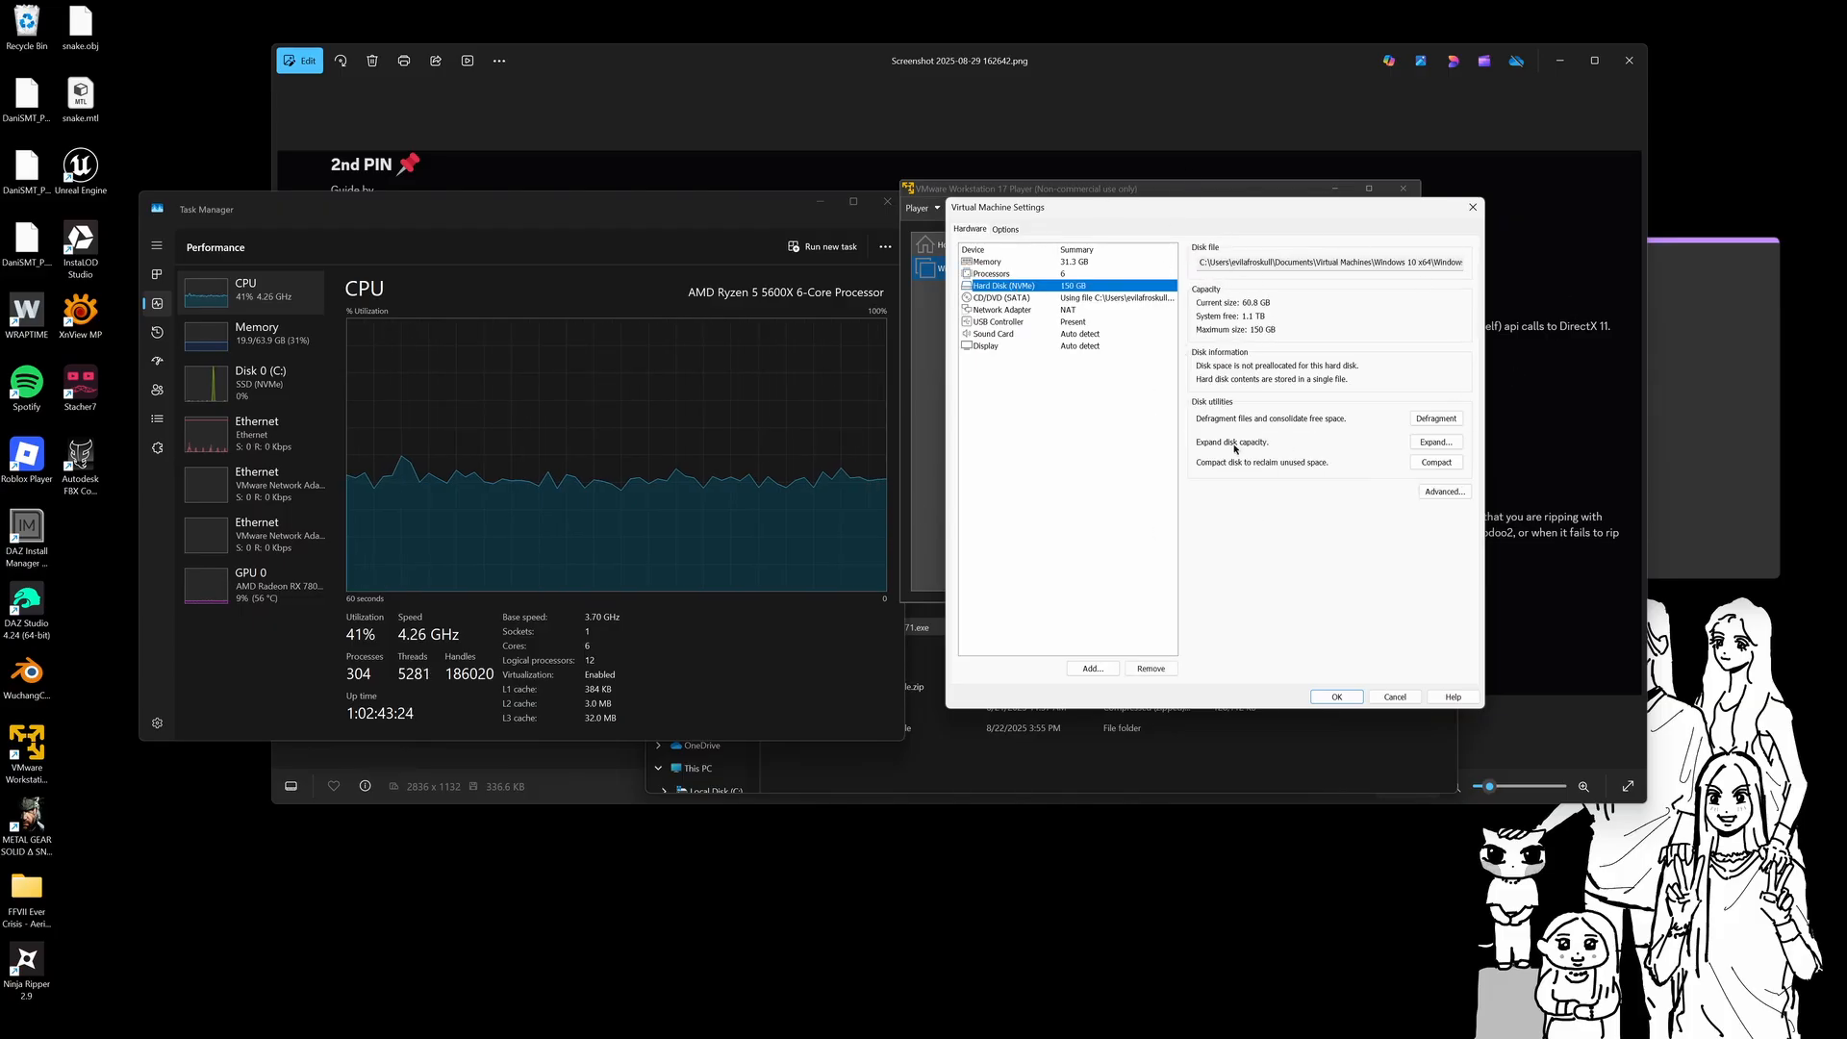
{"action": "left_click", "coordinate": [1340, 699]}
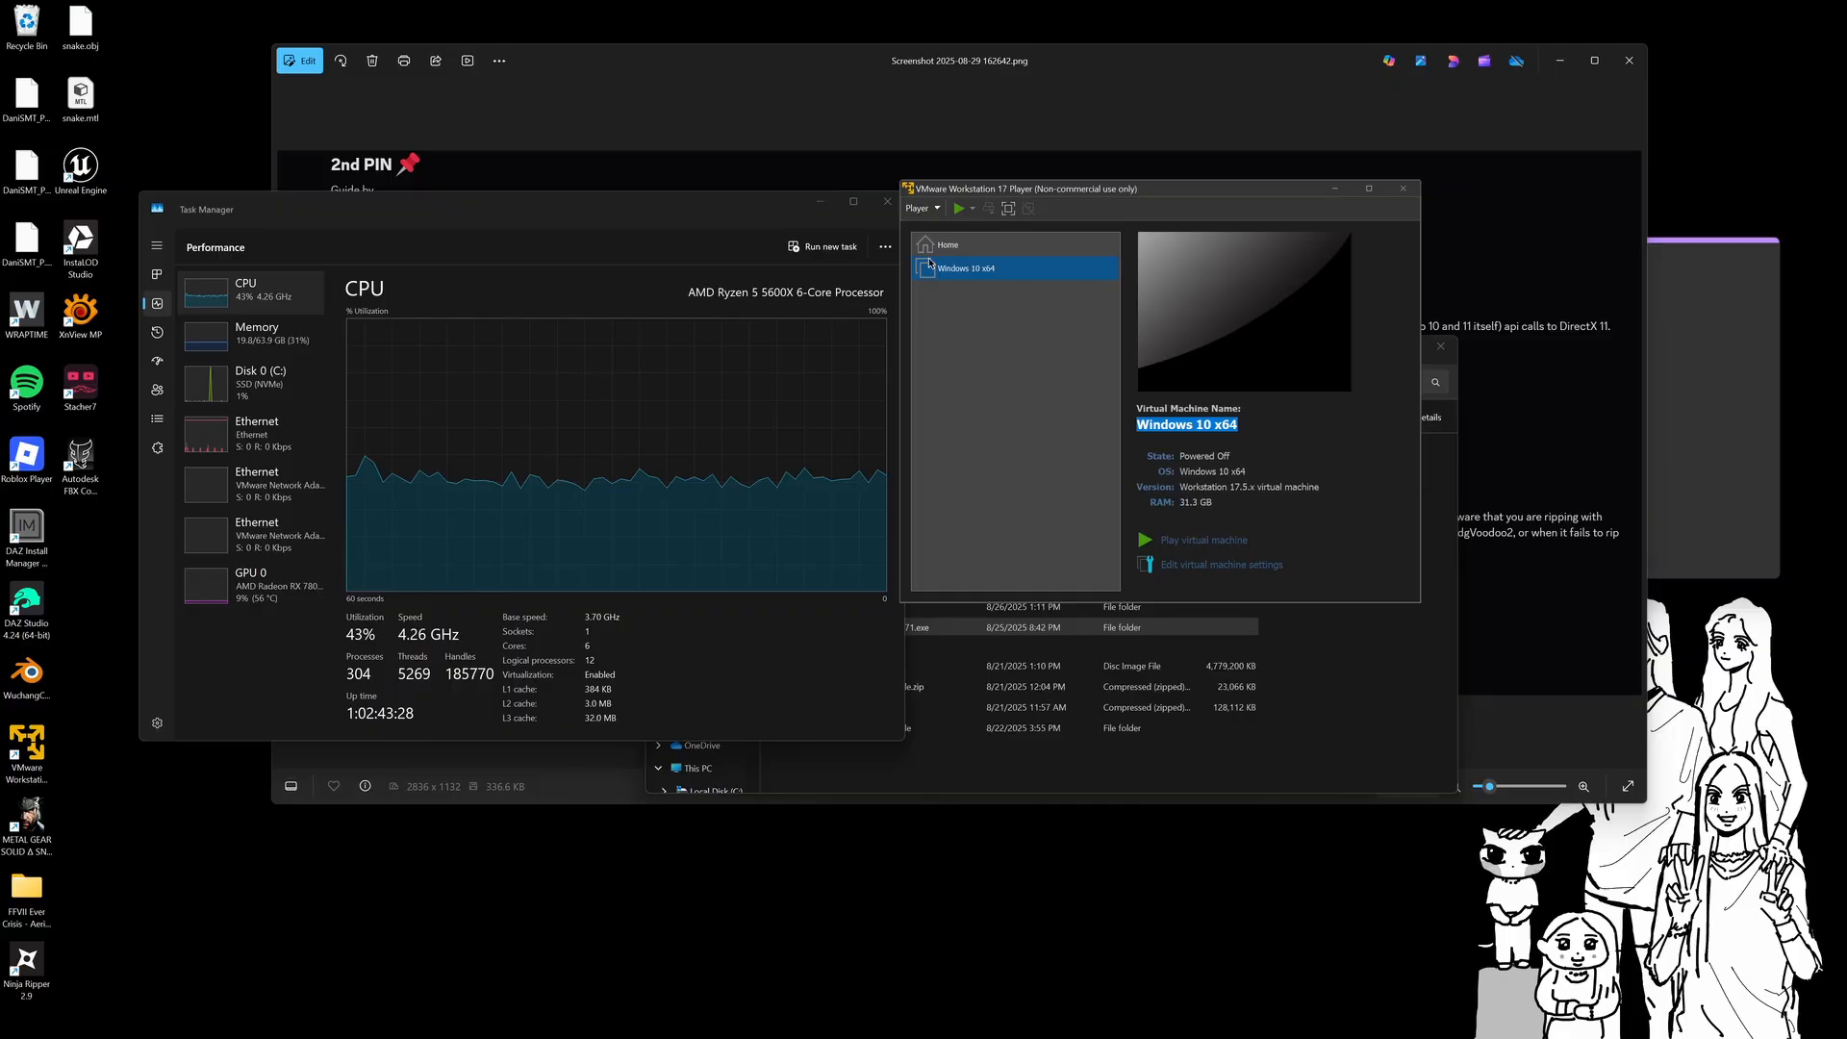
Consult the guide screenshot and look through the PUBG.Tools folder in File Explorer, then return to the guide
{"action": "left_click", "coordinate": [1121, 72]}
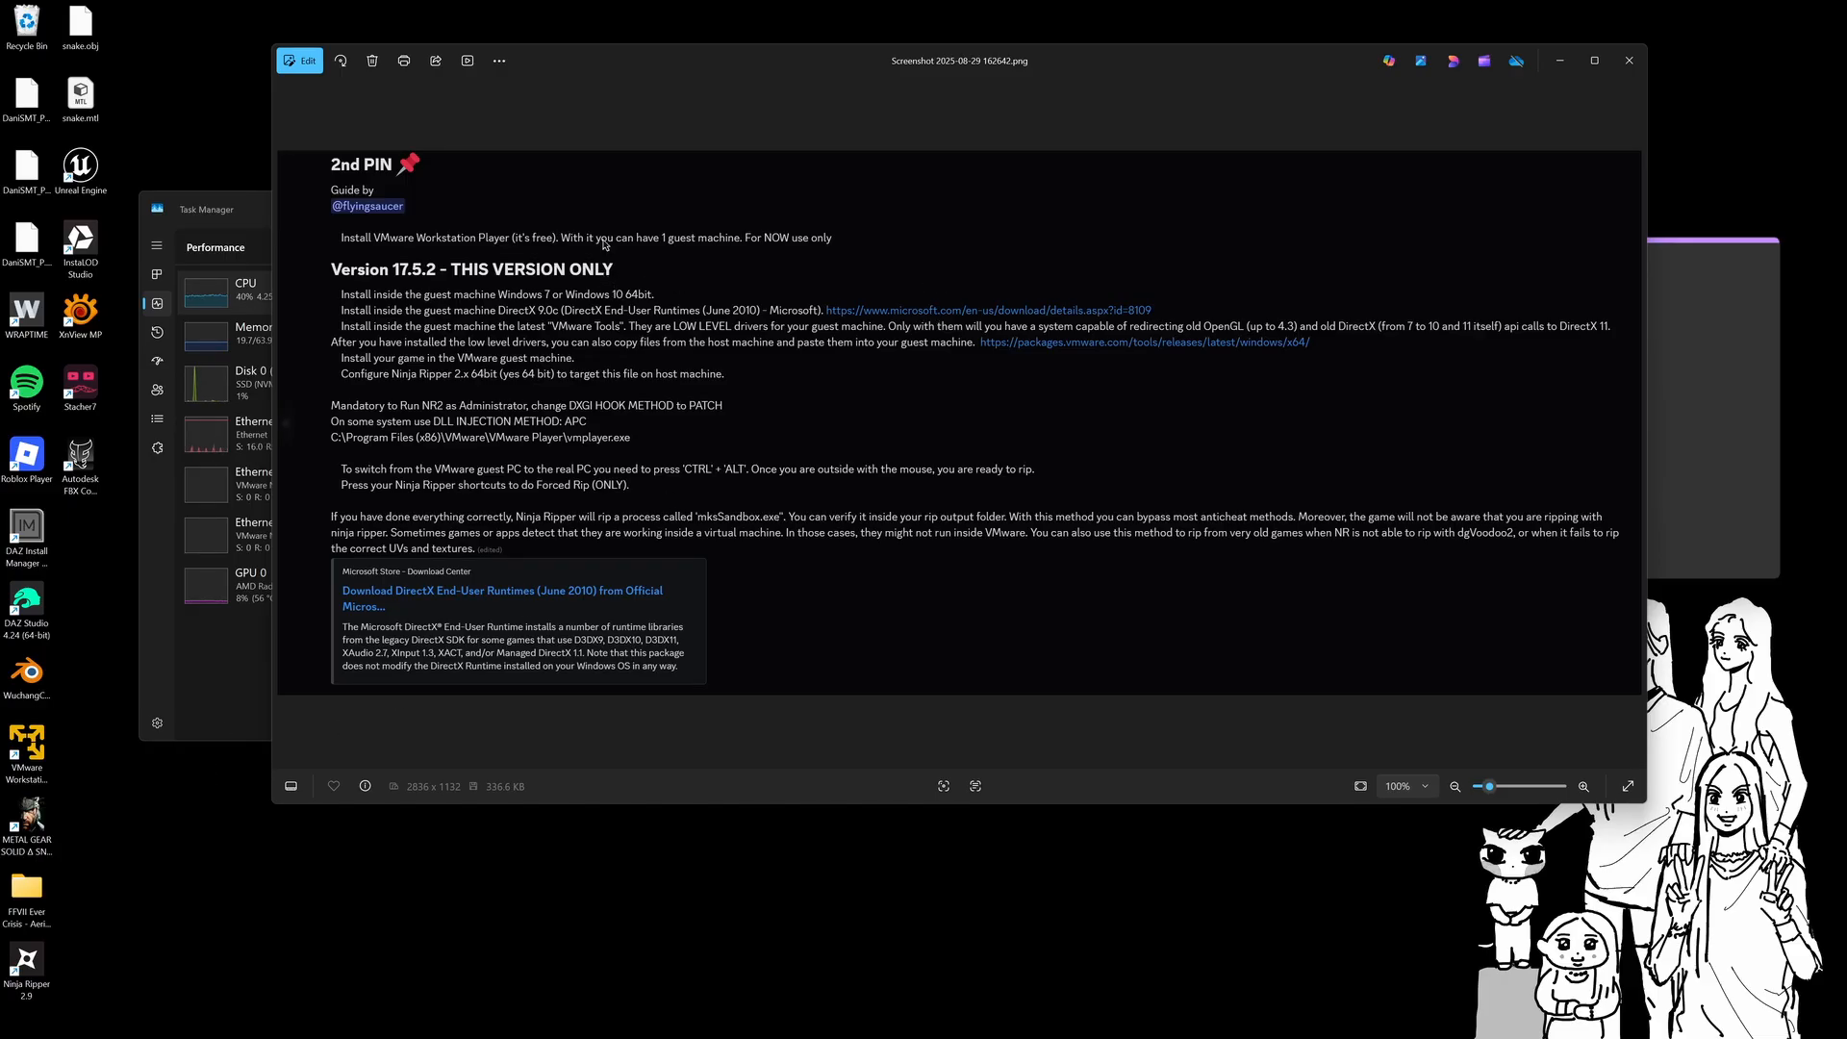
{"action": "left_click", "coordinate": [799, 1021]}
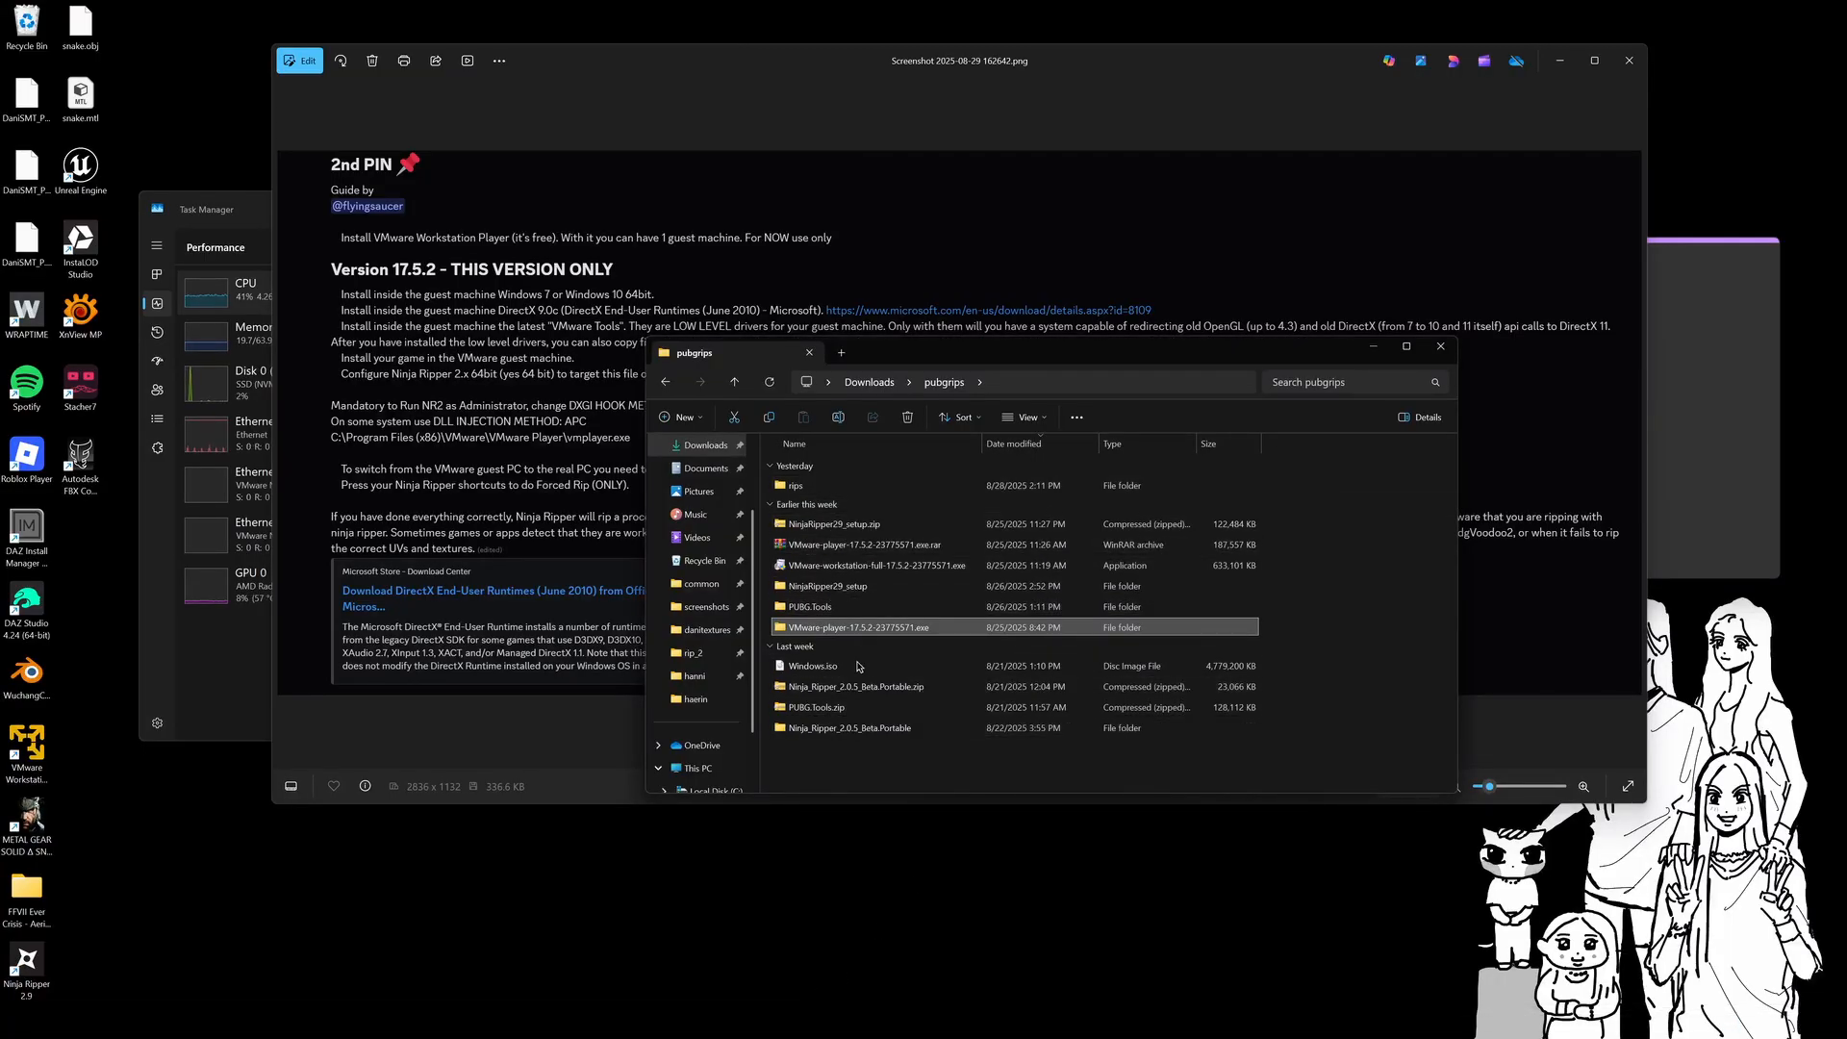
{"action": "double_click", "coordinate": [844, 611]}
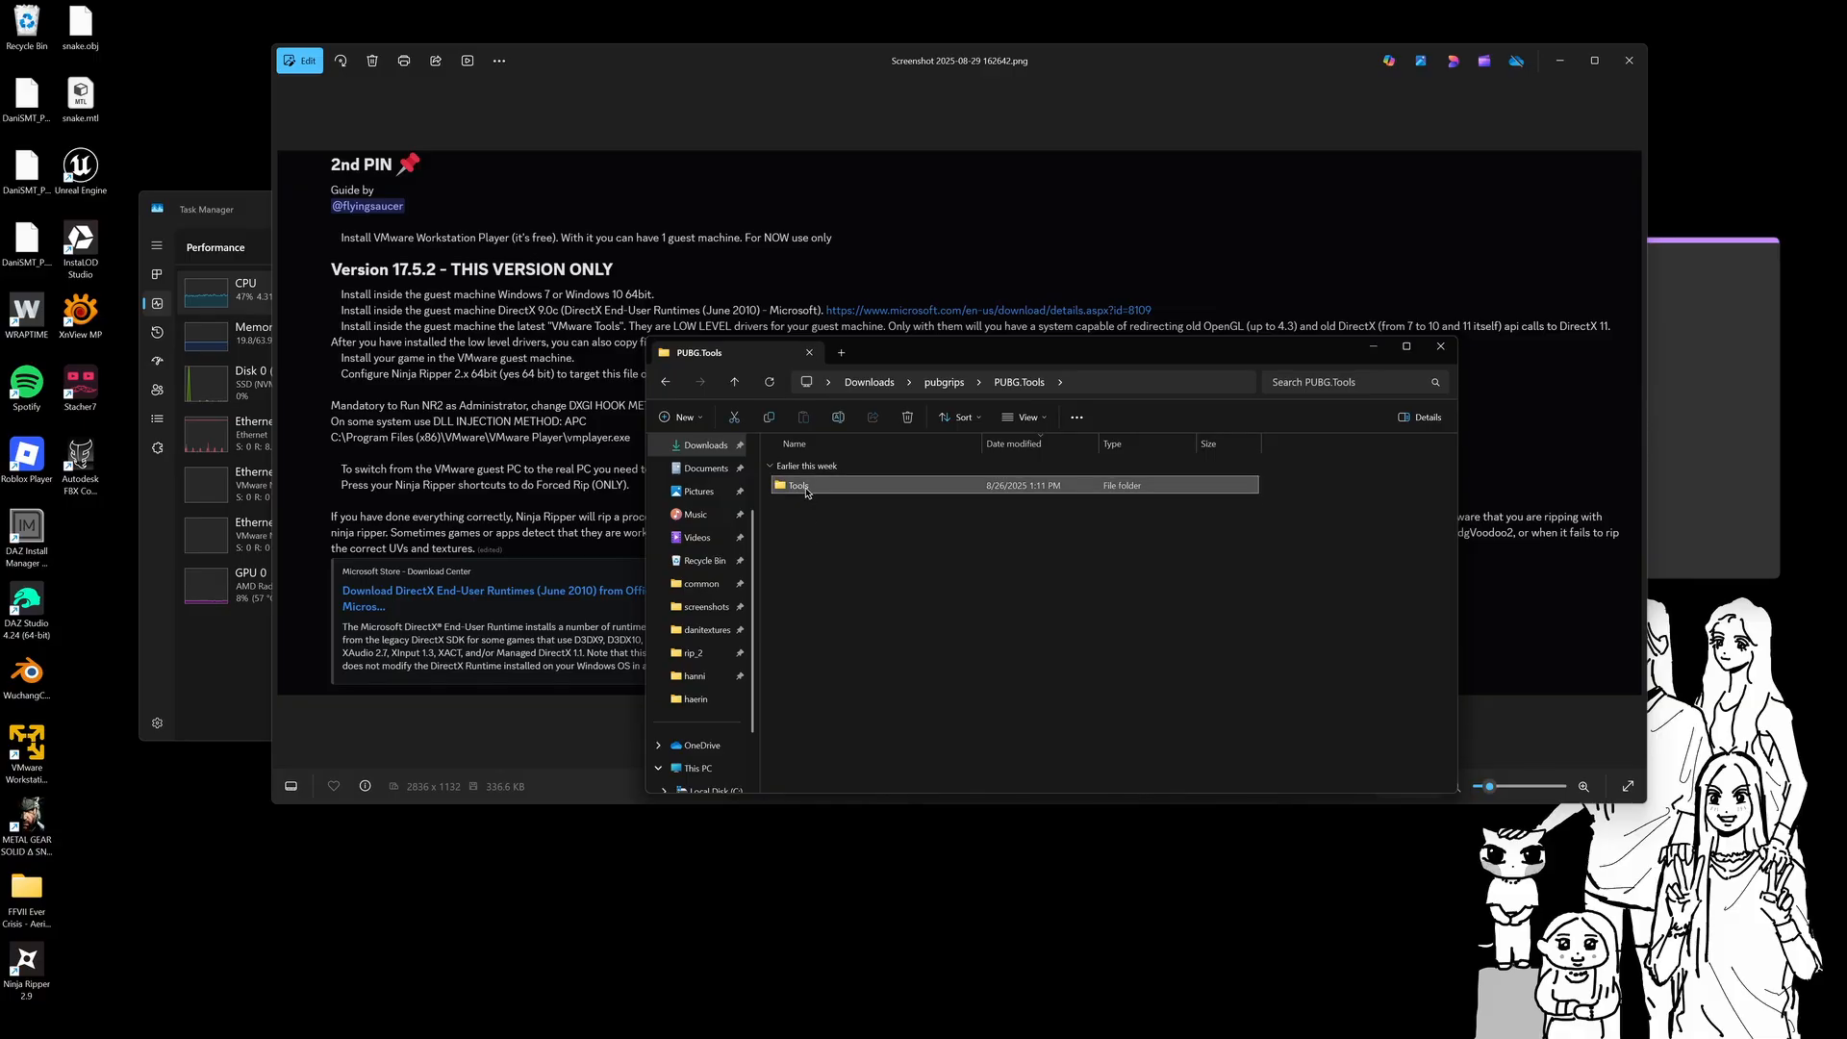
{"action": "double_click", "coordinate": [809, 493]}
{"action": "left_click", "coordinate": [733, 382]}
{"action": "left_click", "coordinate": [489, 412]}
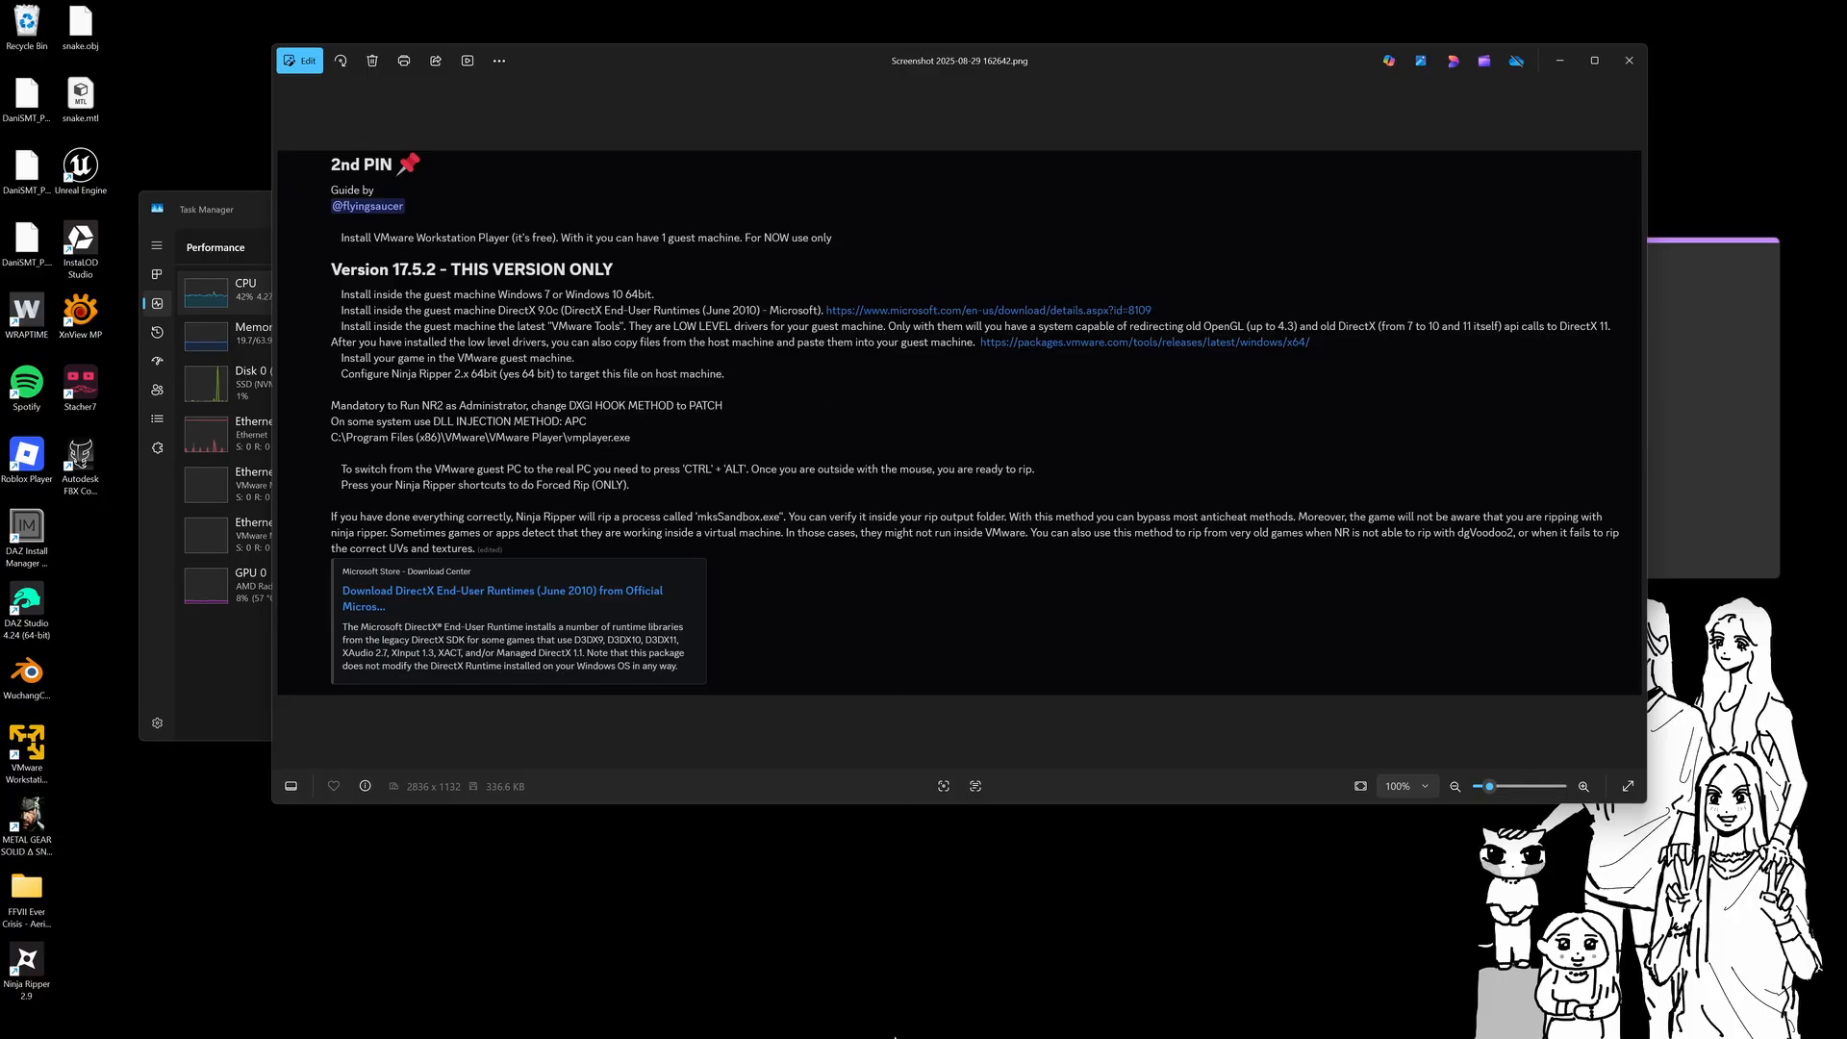
Switch to VMware Workstation Player, start the Windows 10 x64 virtual machine and permanently dismiss the side channel mitigations hint
{"action": "left_click", "coordinate": [1081, 1022]}
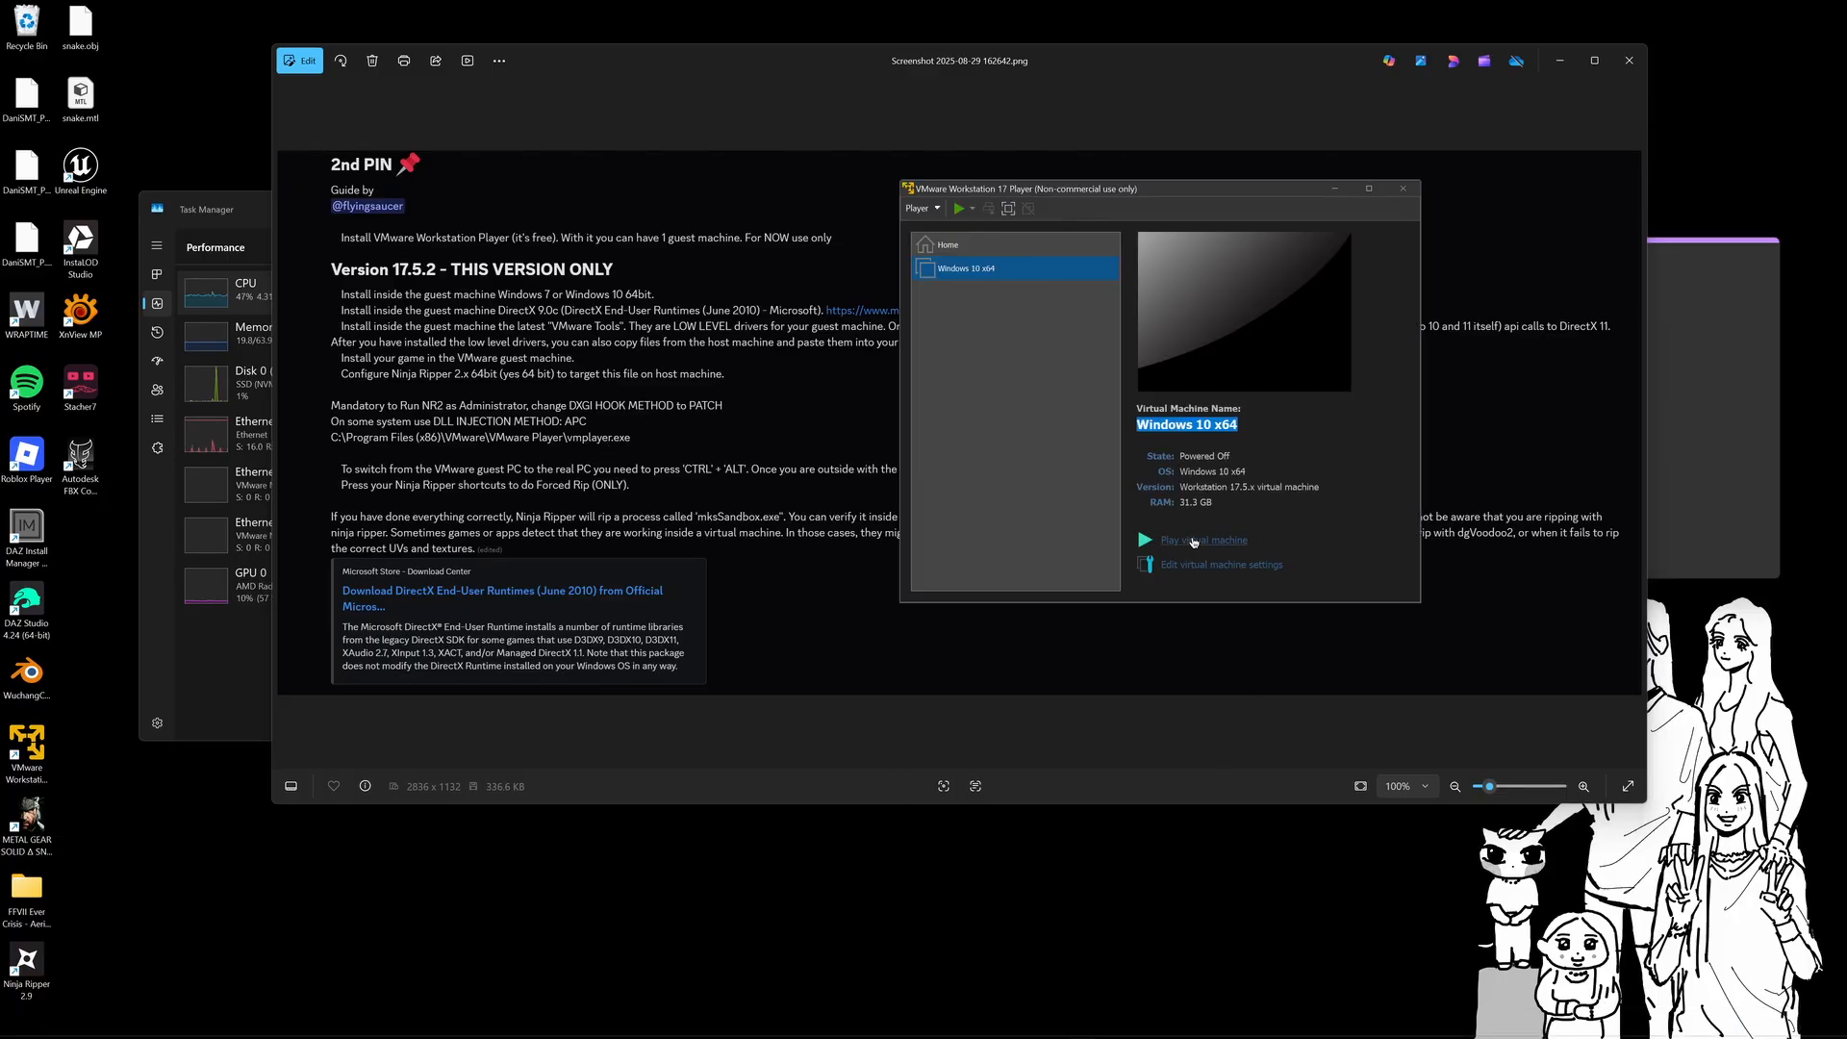
{"action": "left_click", "coordinate": [1194, 542]}
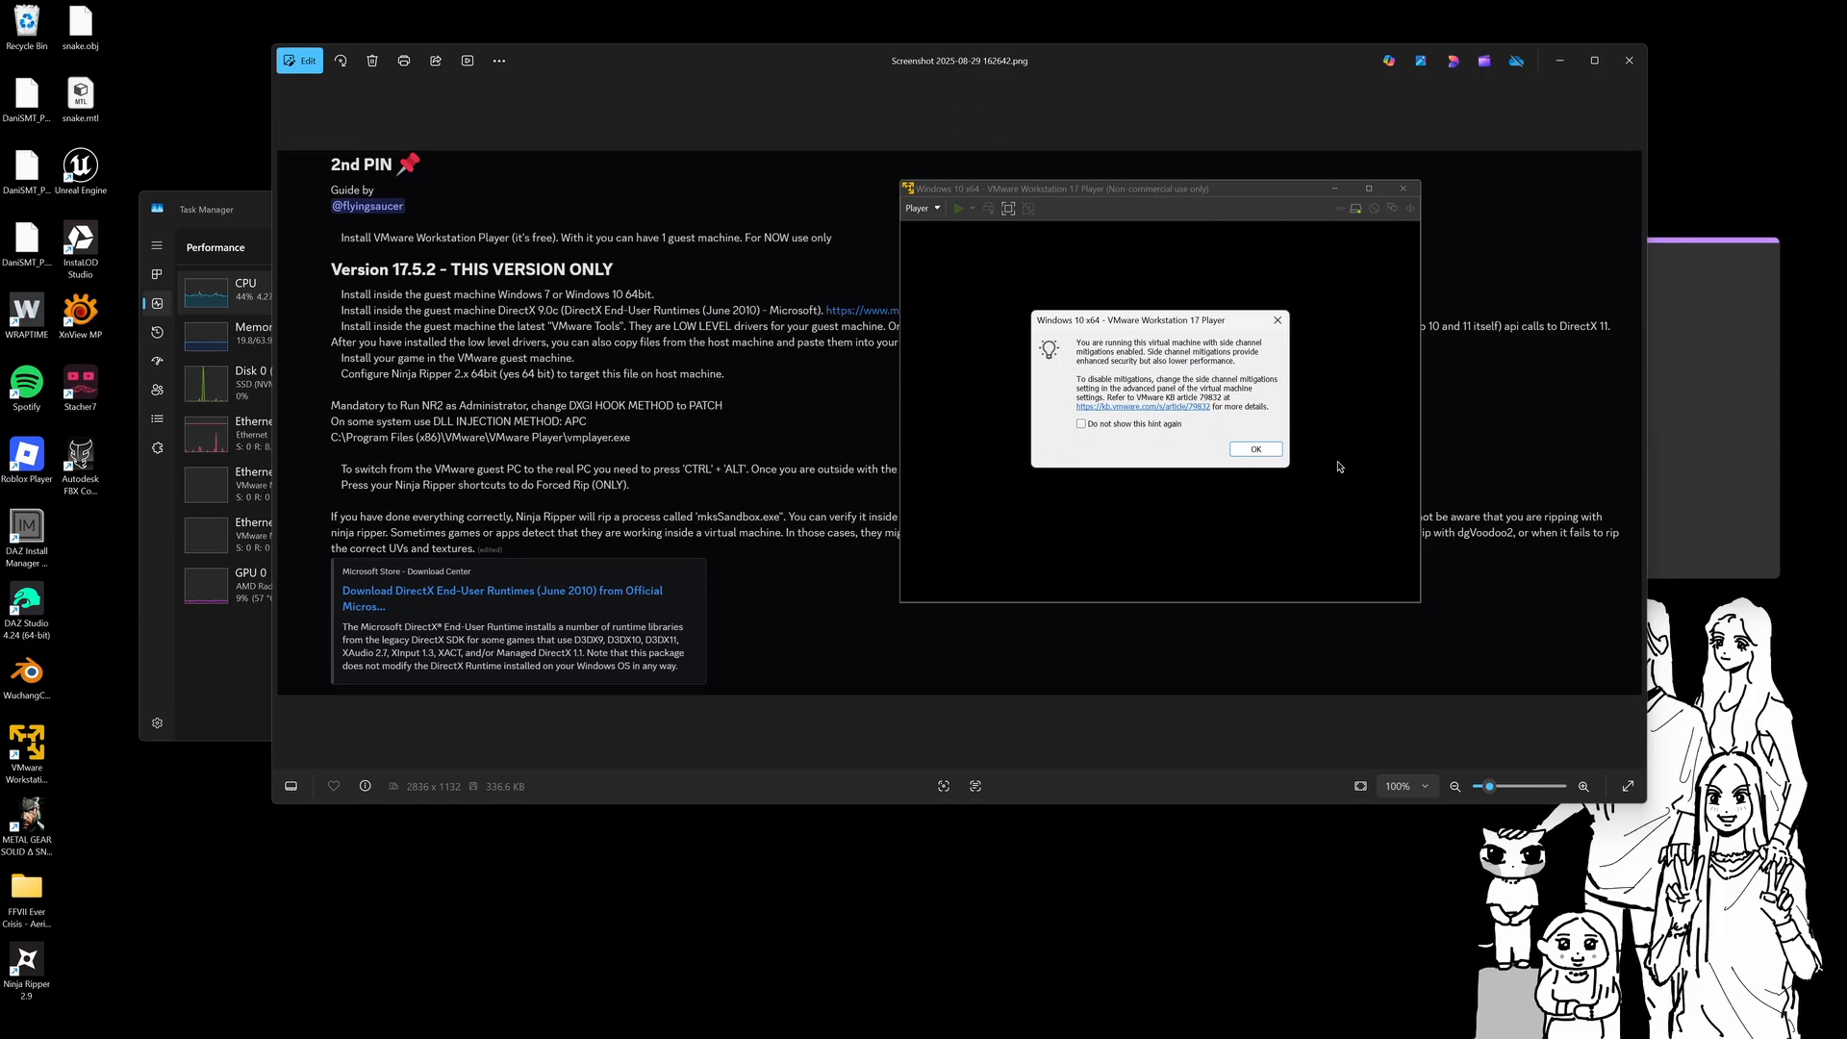
{"action": "left_click", "coordinate": [1081, 425]}
{"action": "left_click", "coordinate": [1248, 452]}
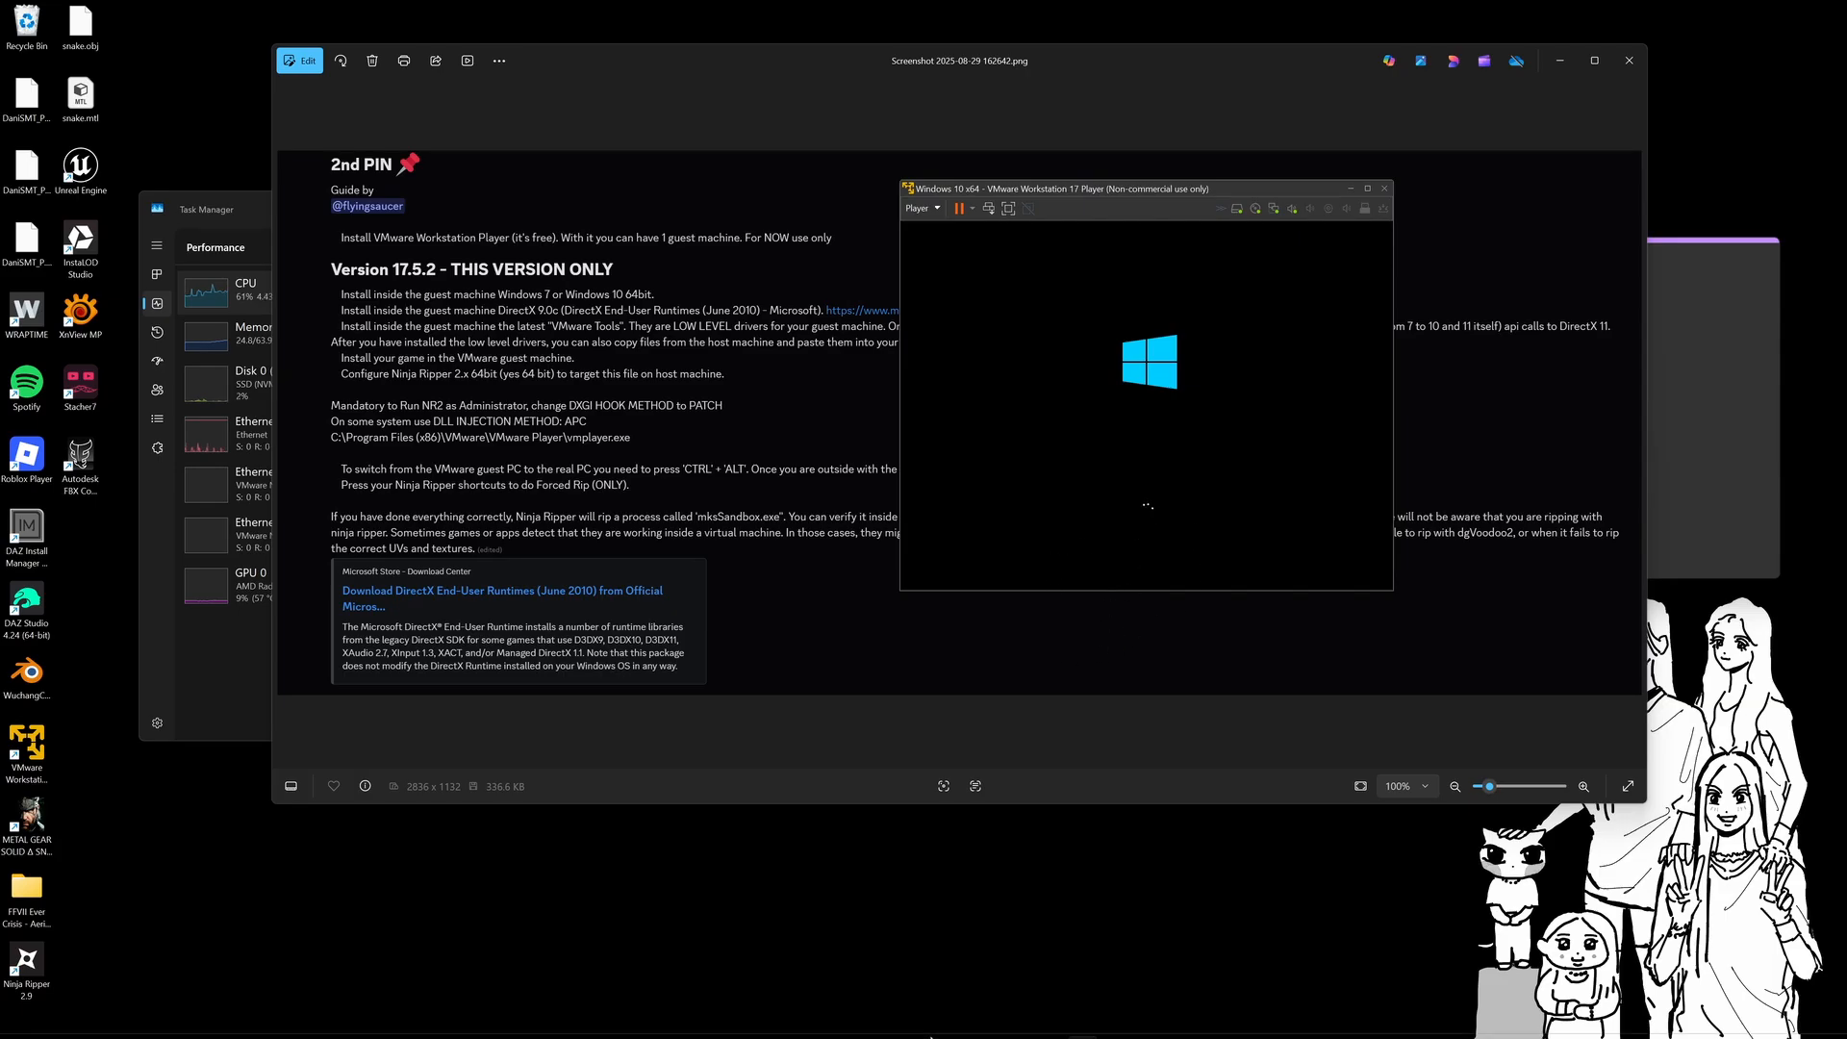
Switch to Firefox and search the web for "vmware" in a new tab
{"action": "left_click", "coordinate": [894, 1026]}
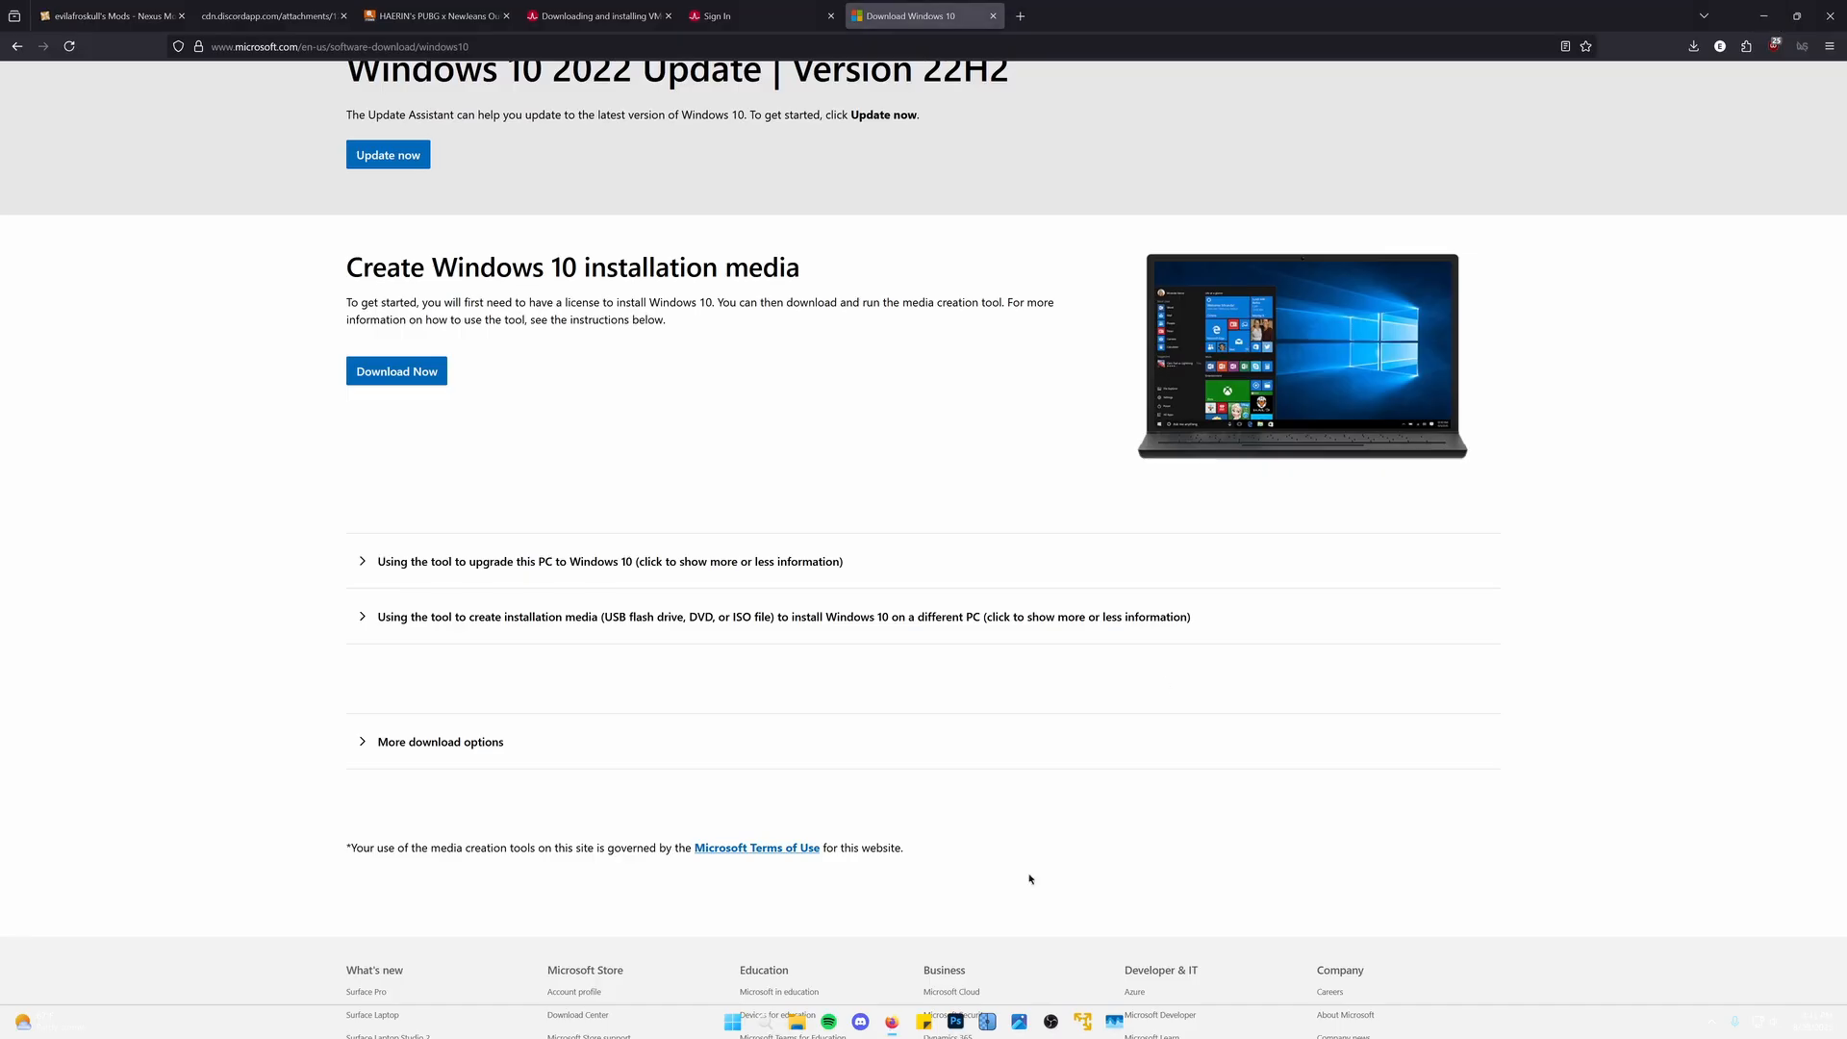
{"action": "left_click", "coordinate": [1019, 15]}
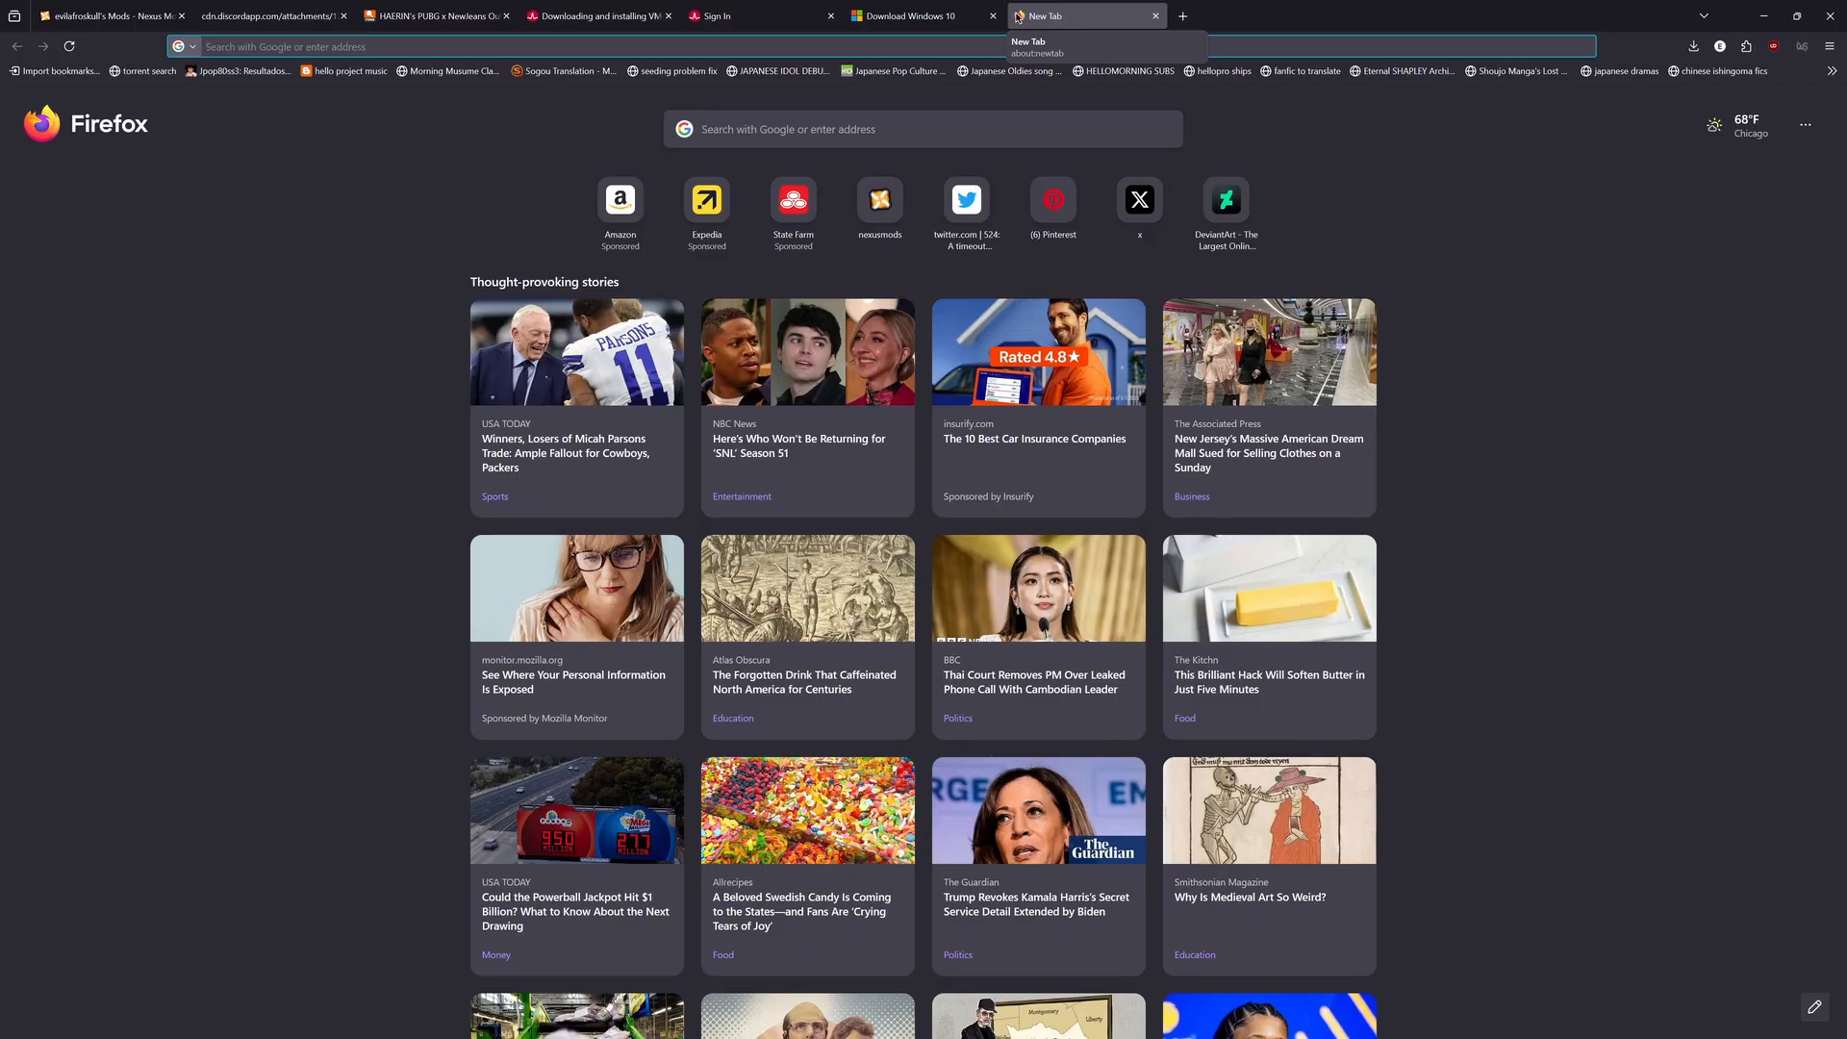
{"action": "type", "text": "vmware"}
{"action": "key", "text": "Return"}
Search the full browsing history for "vmware" and open the Workstation 17 "EFI Network Timeout" forum thread
{"action": "left_click", "coordinate": [1830, 46]}
{"action": "left_click", "coordinate": [1688, 152]}
{"action": "left_click", "coordinate": [1829, 46]}
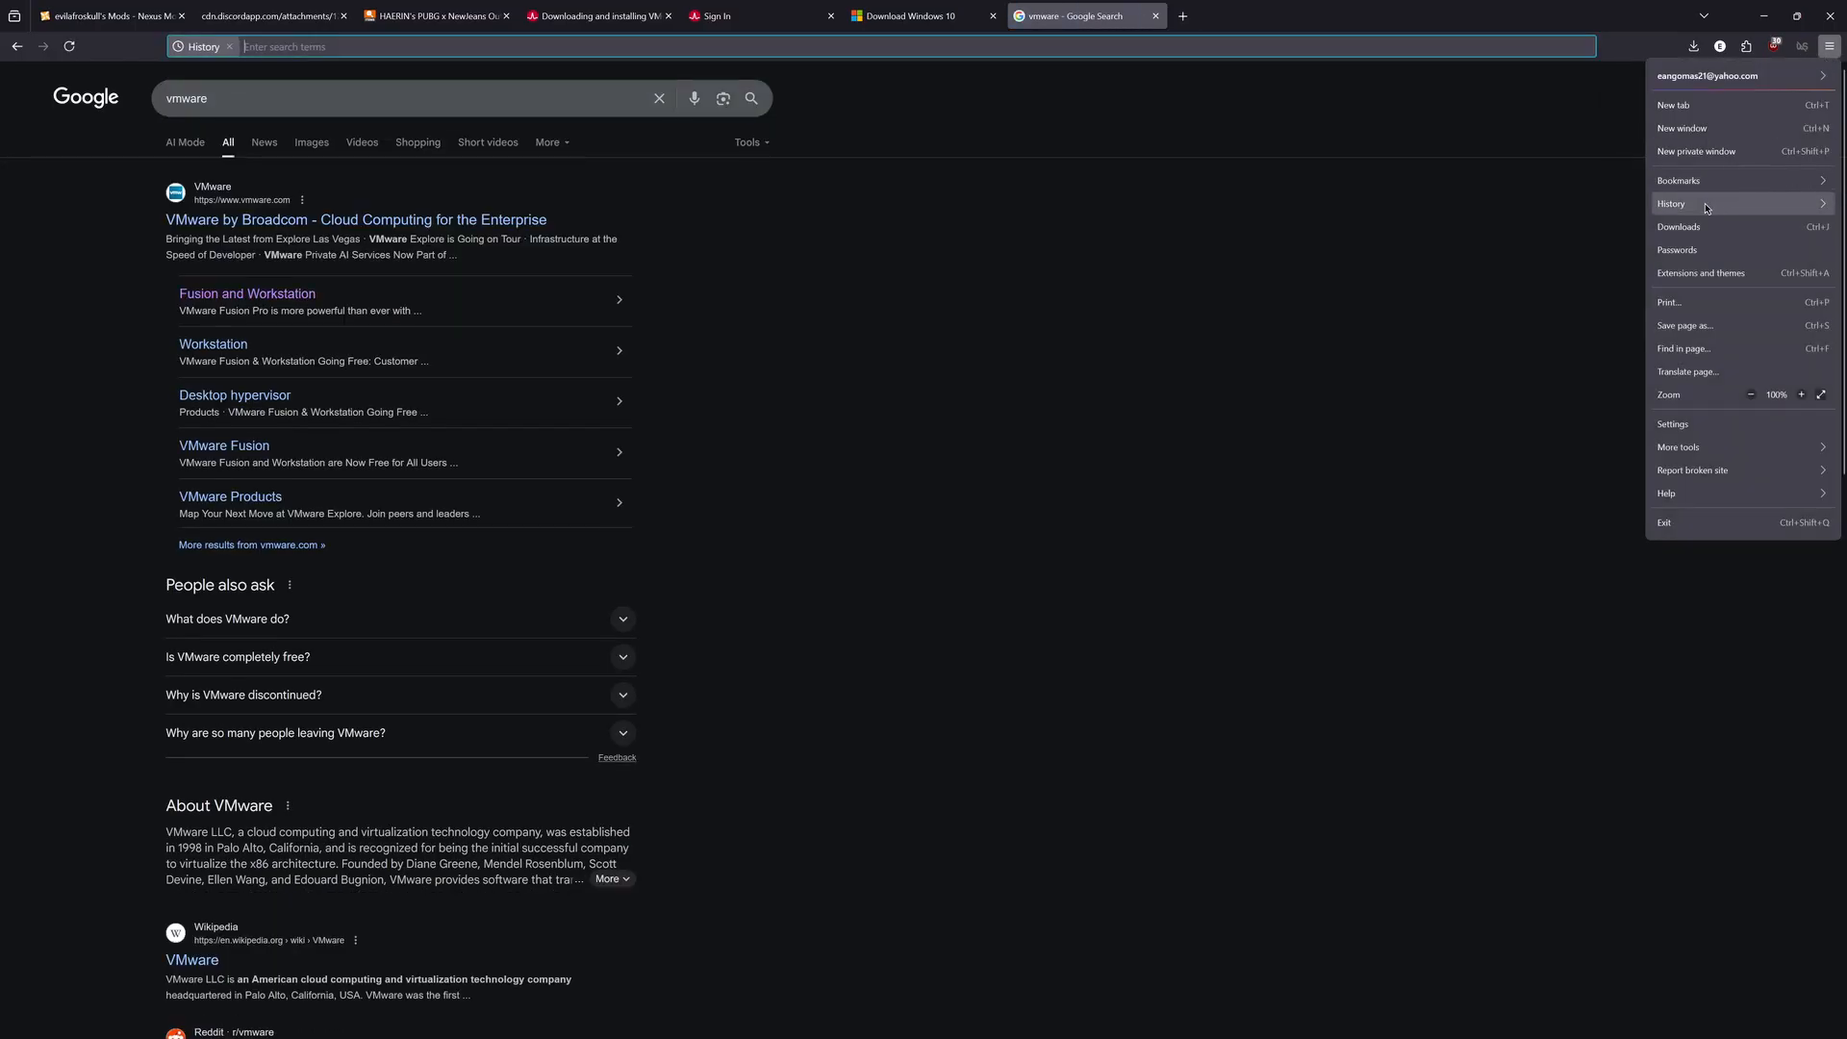
{"action": "left_click", "coordinate": [1693, 202]}
{"action": "left_click", "coordinate": [1690, 523]}
{"action": "left_click", "coordinate": [1345, 192]}
{"action": "type", "text": "vmware"}
{"action": "double_click", "coordinate": [969, 340]}
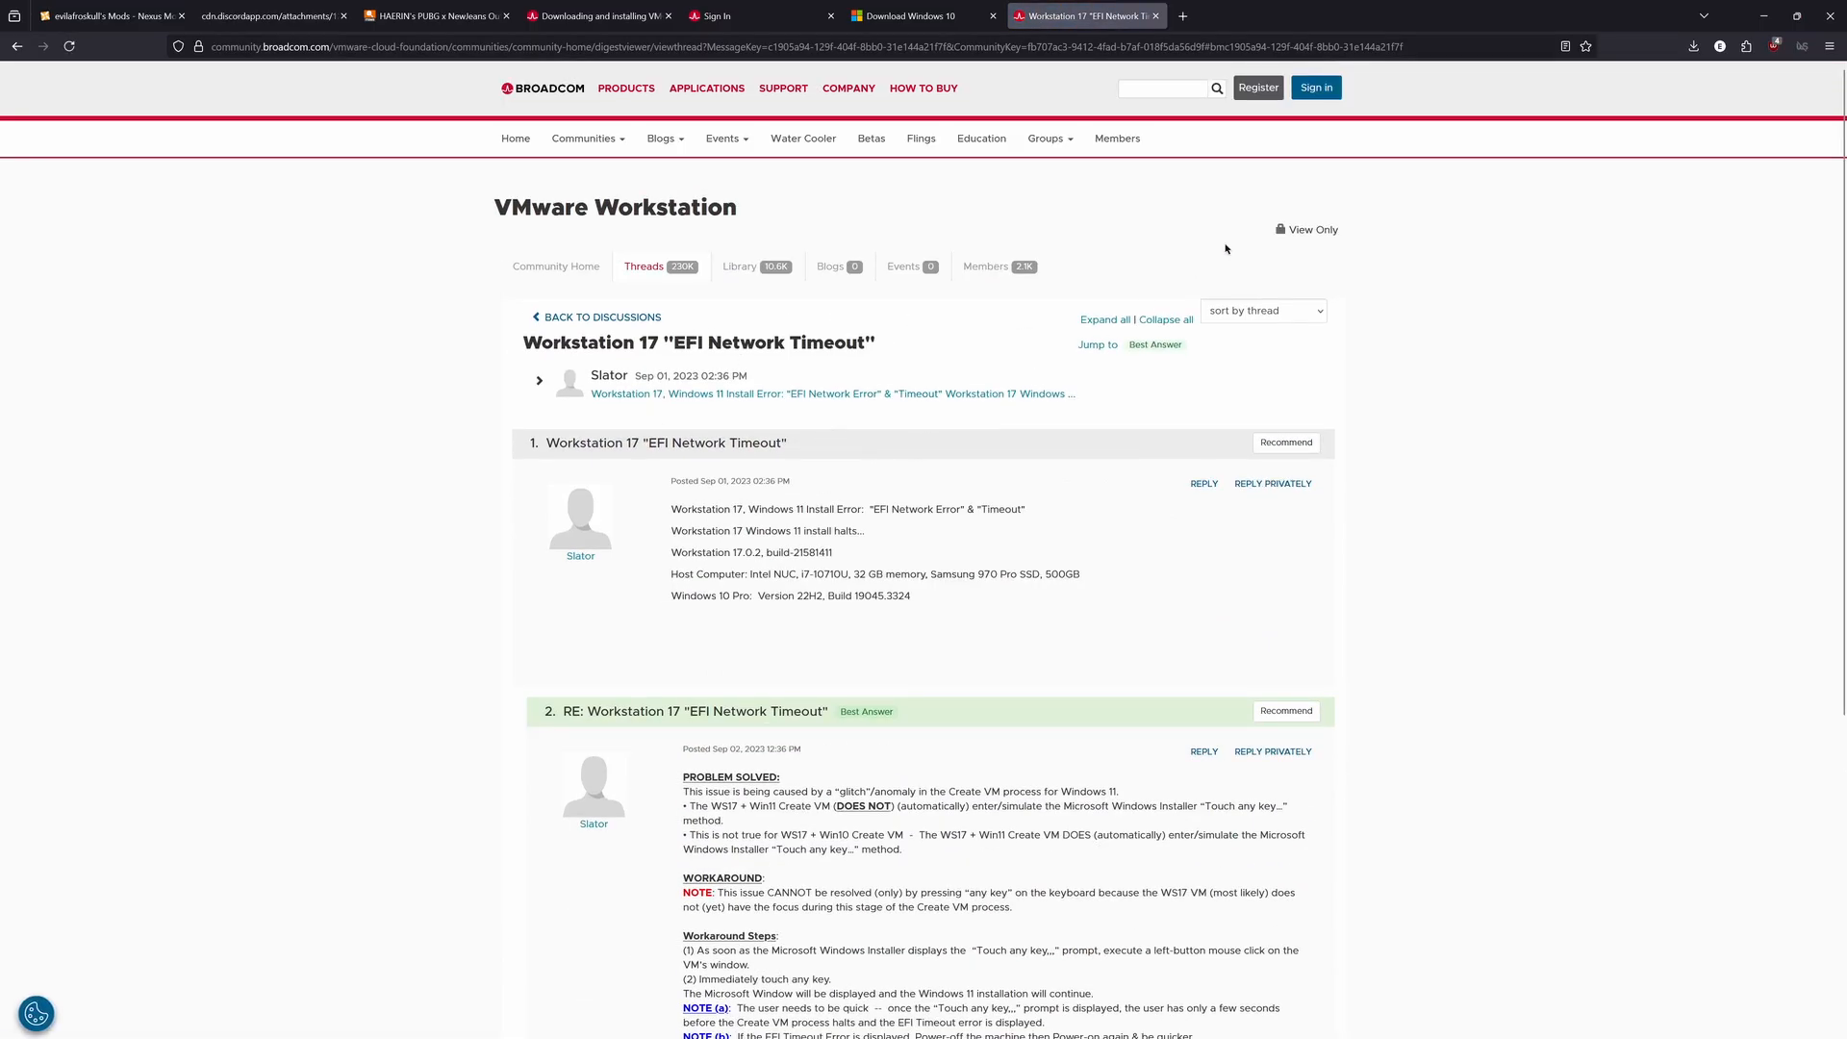
Bring the virtual machine window up beside the forum thread's best answer and go from the Windows lock screen to the sign-in screen
{"action": "mouse_move", "coordinate": [1158, 1018]}
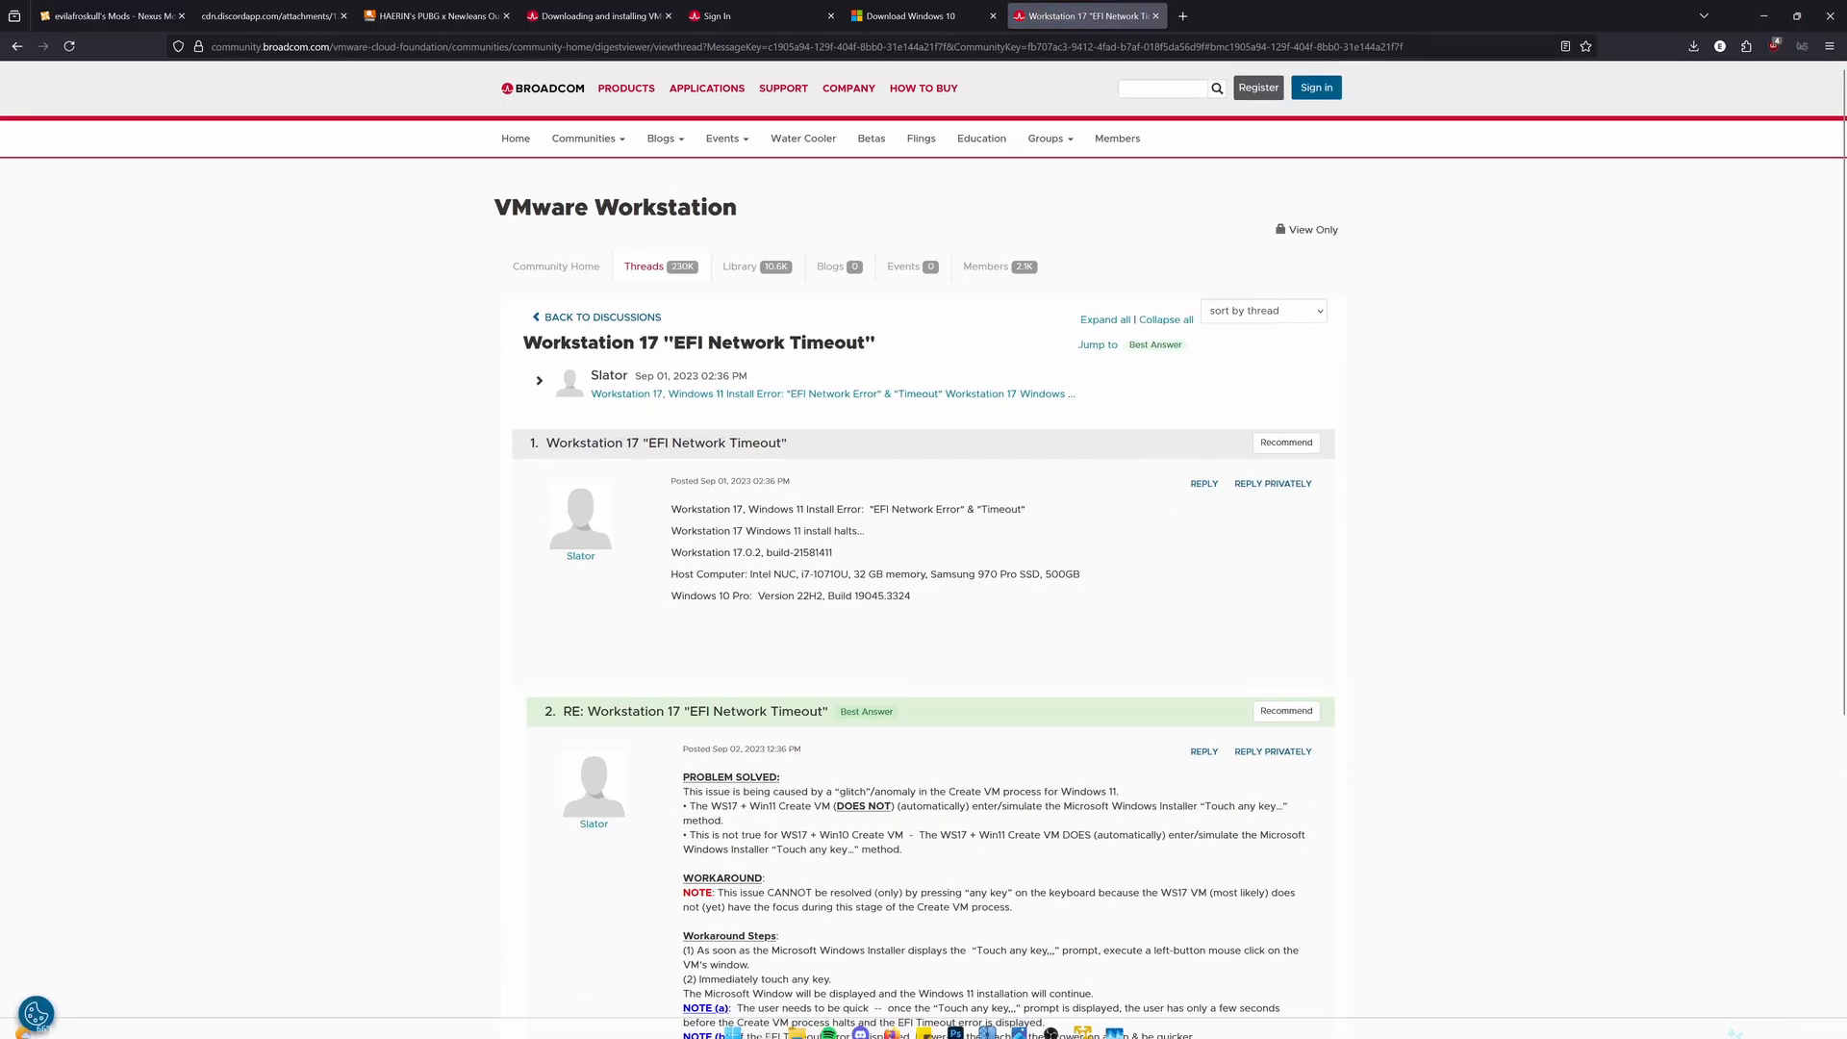
{"action": "left_click", "coordinate": [1084, 1022]}
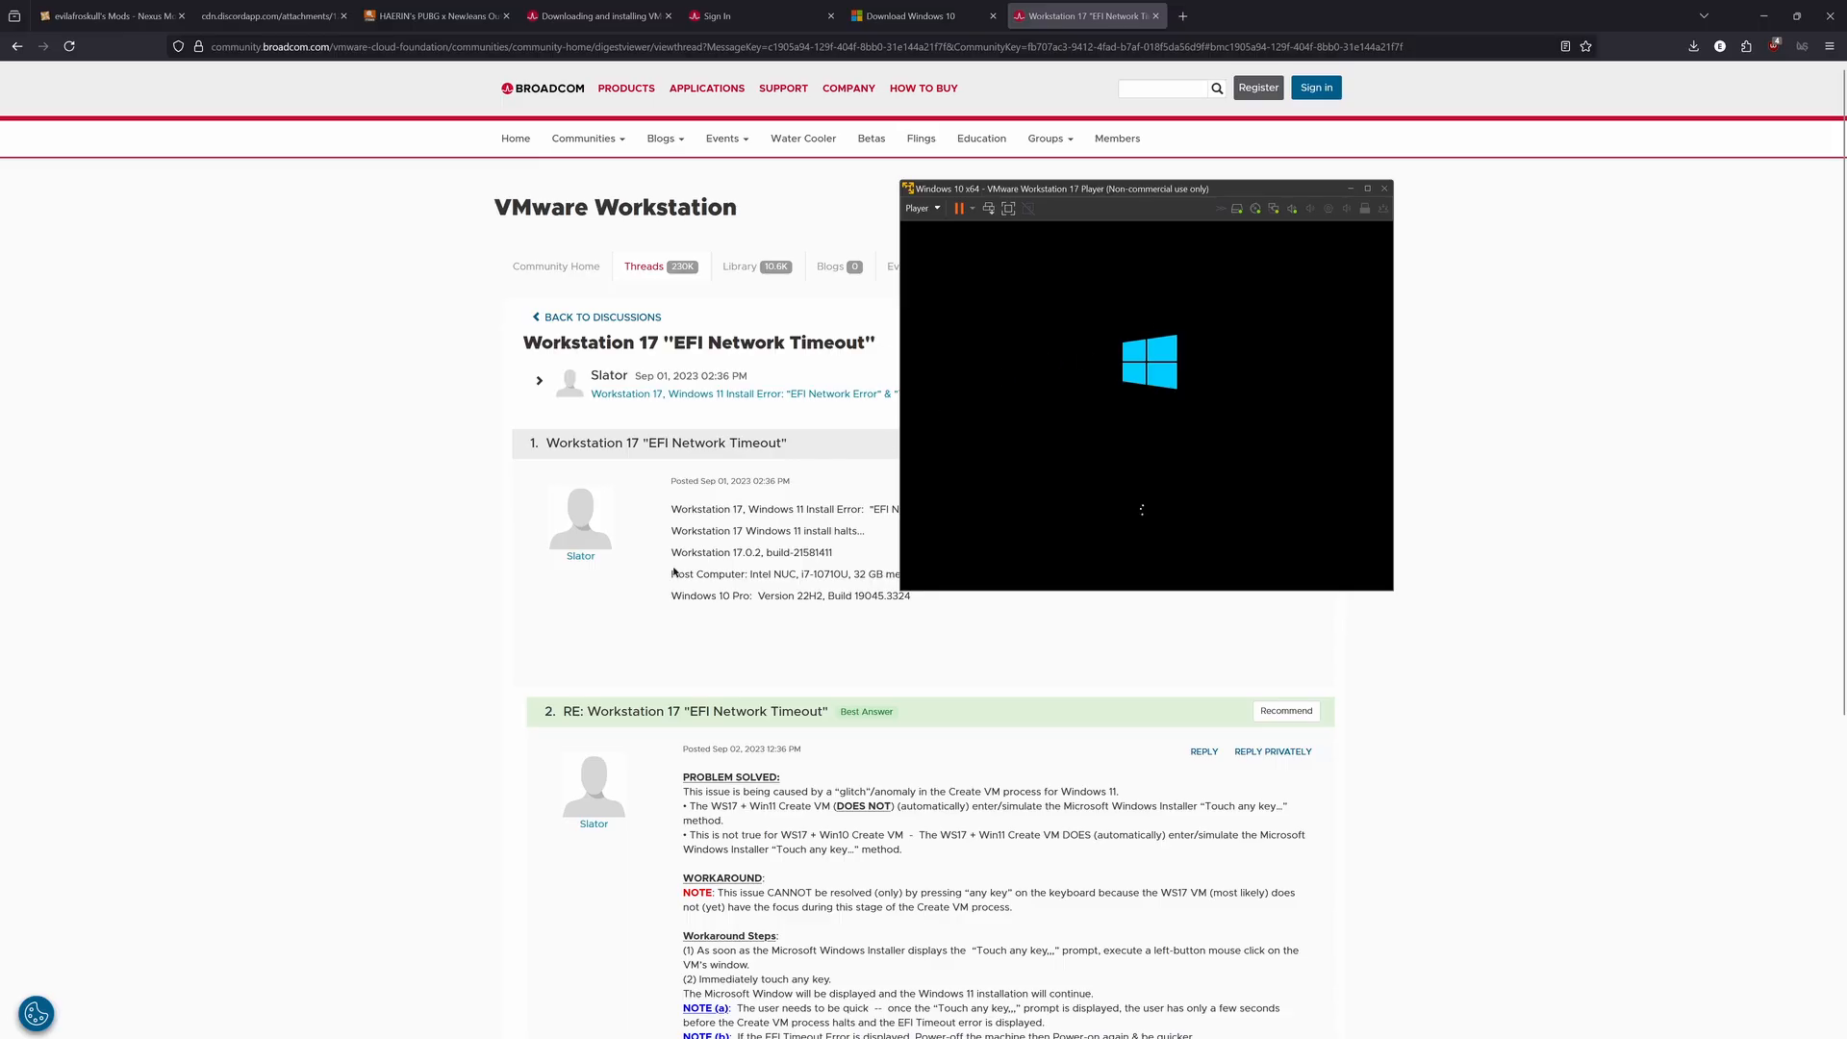
{"action": "left_click_drag", "start_coordinate": [1270, 190], "coordinate": [1586, 151]}
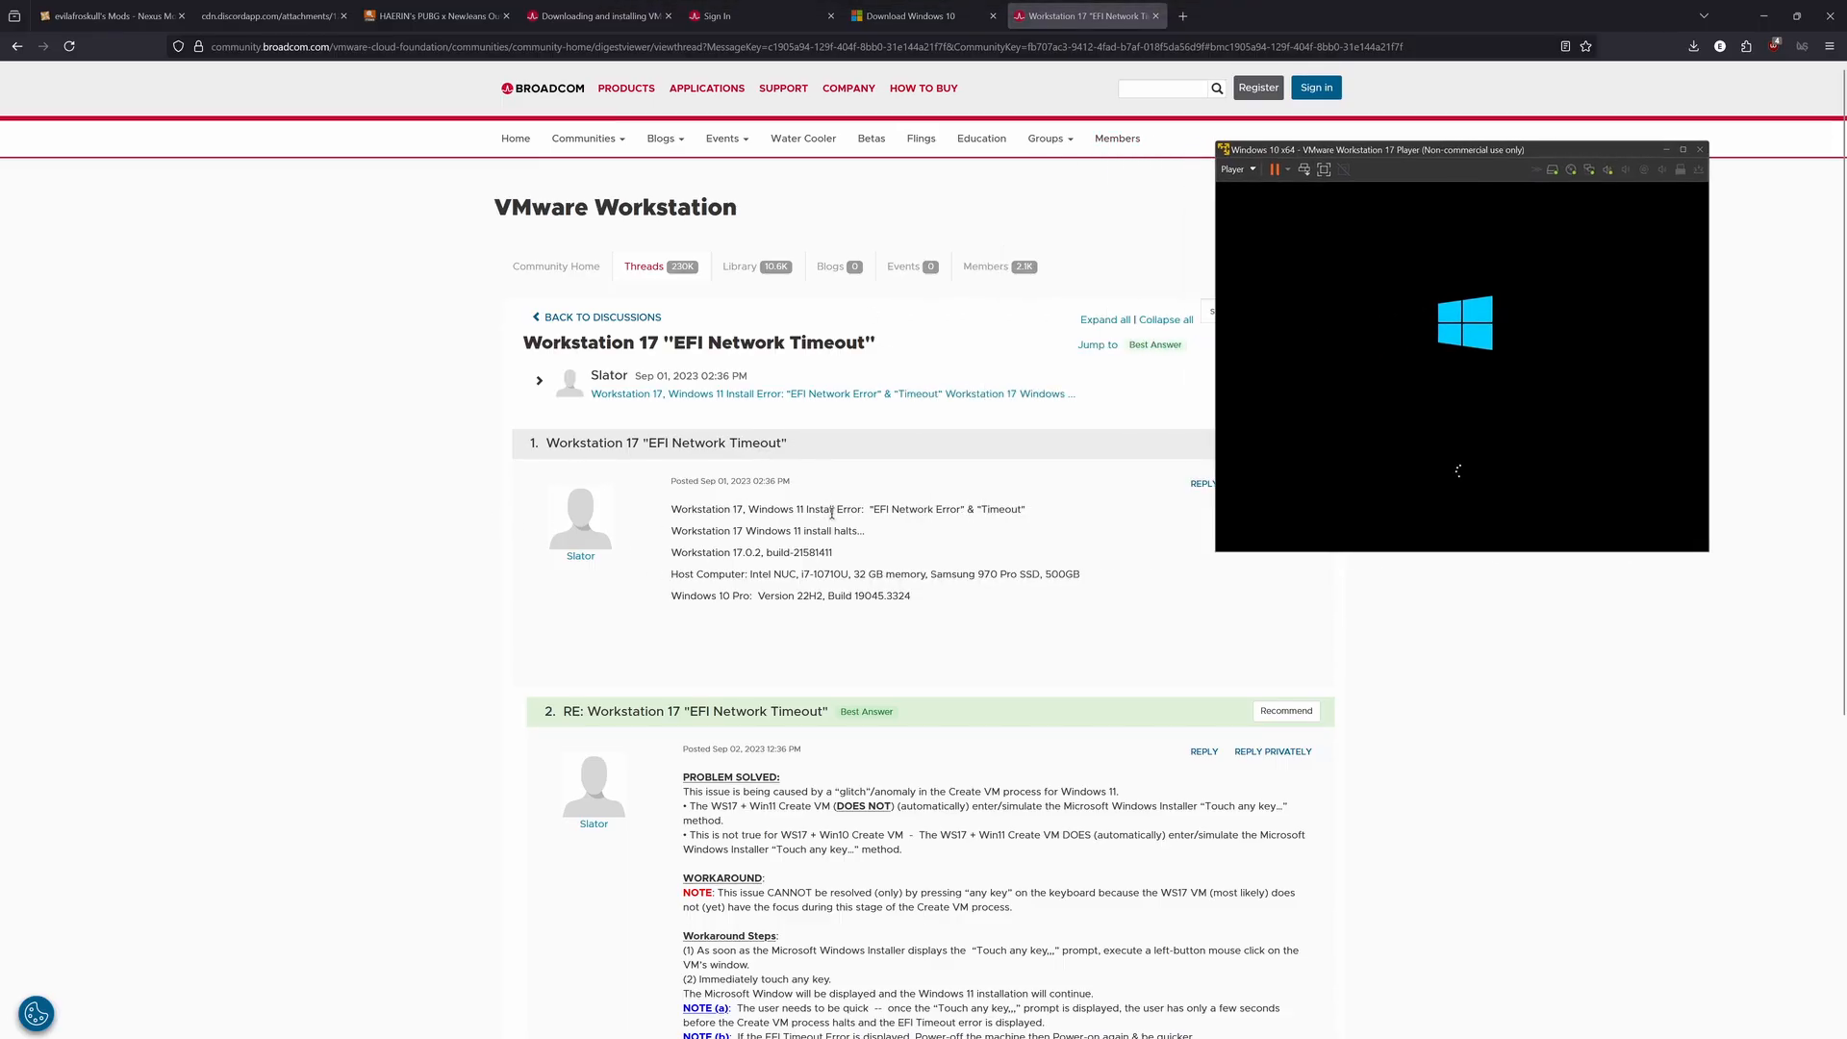
{"action": "scroll", "coordinate": [832, 513], "scroll_direction": "down", "scroll_amount": 5}
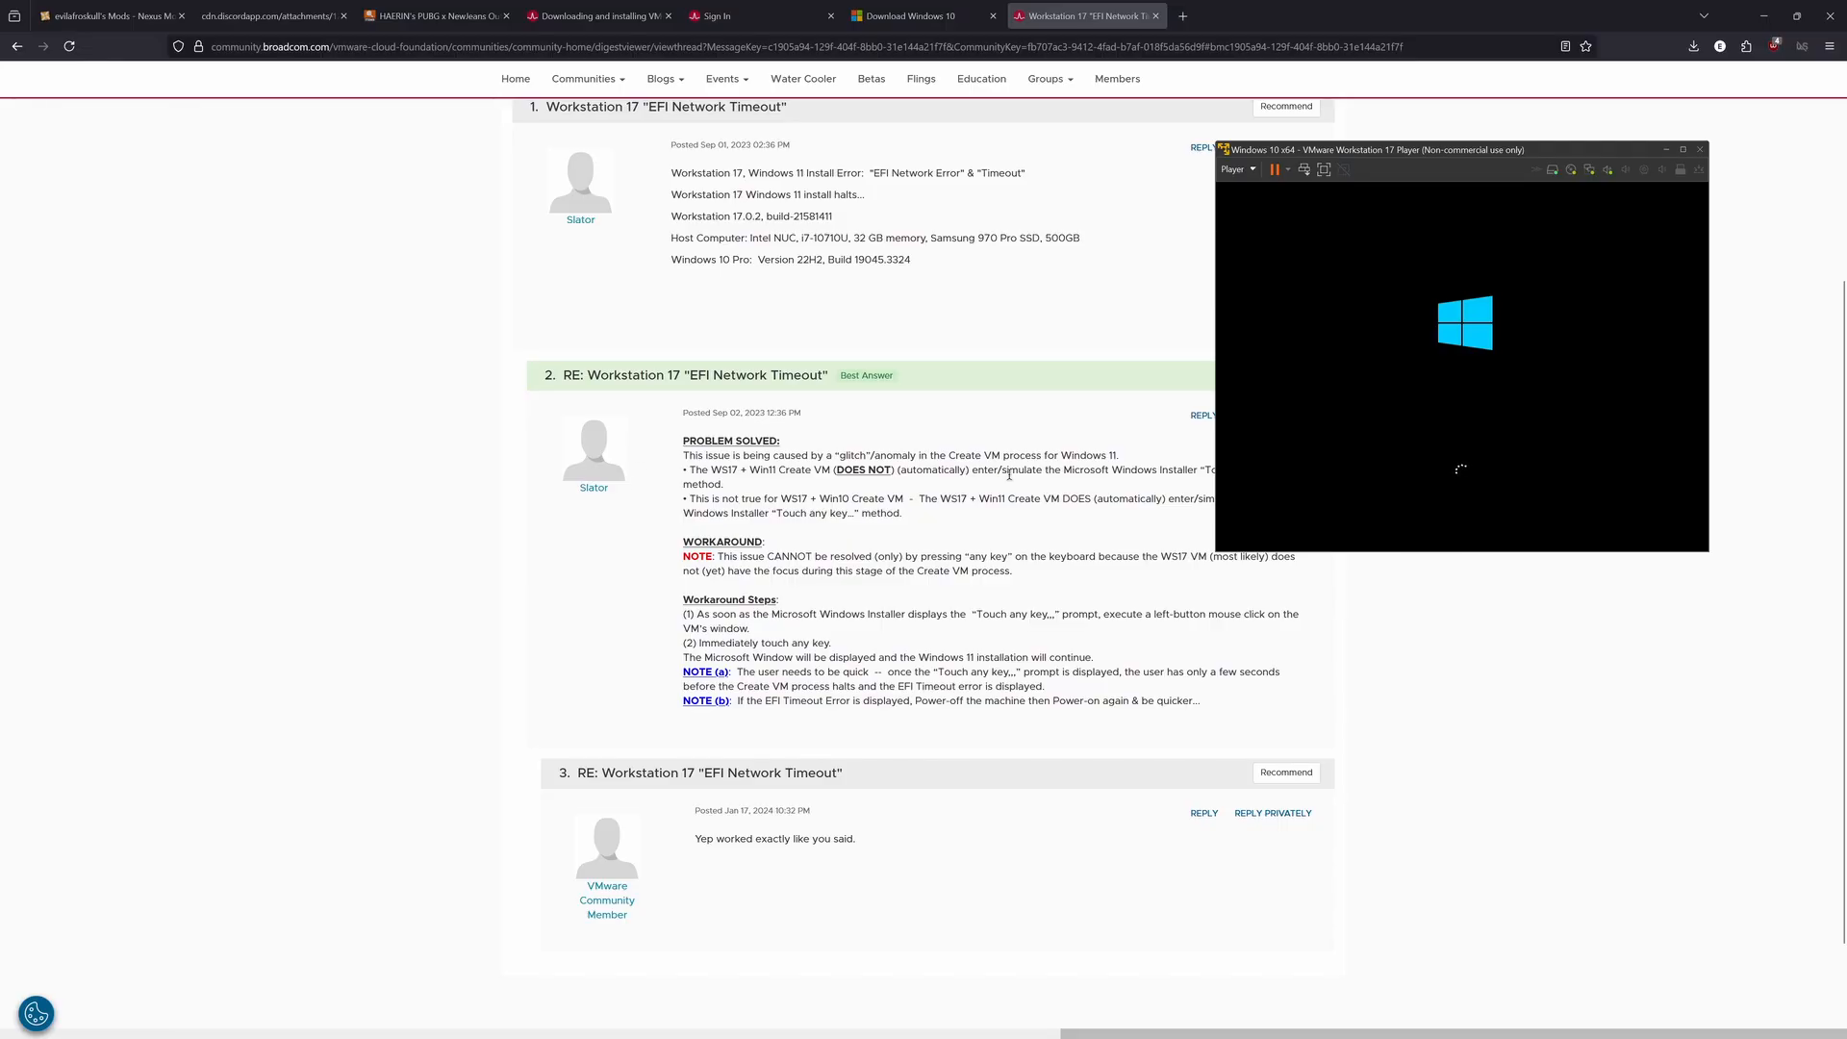
{"action": "left_click_drag", "start_coordinate": [1540, 152], "coordinate": [1662, 152]}
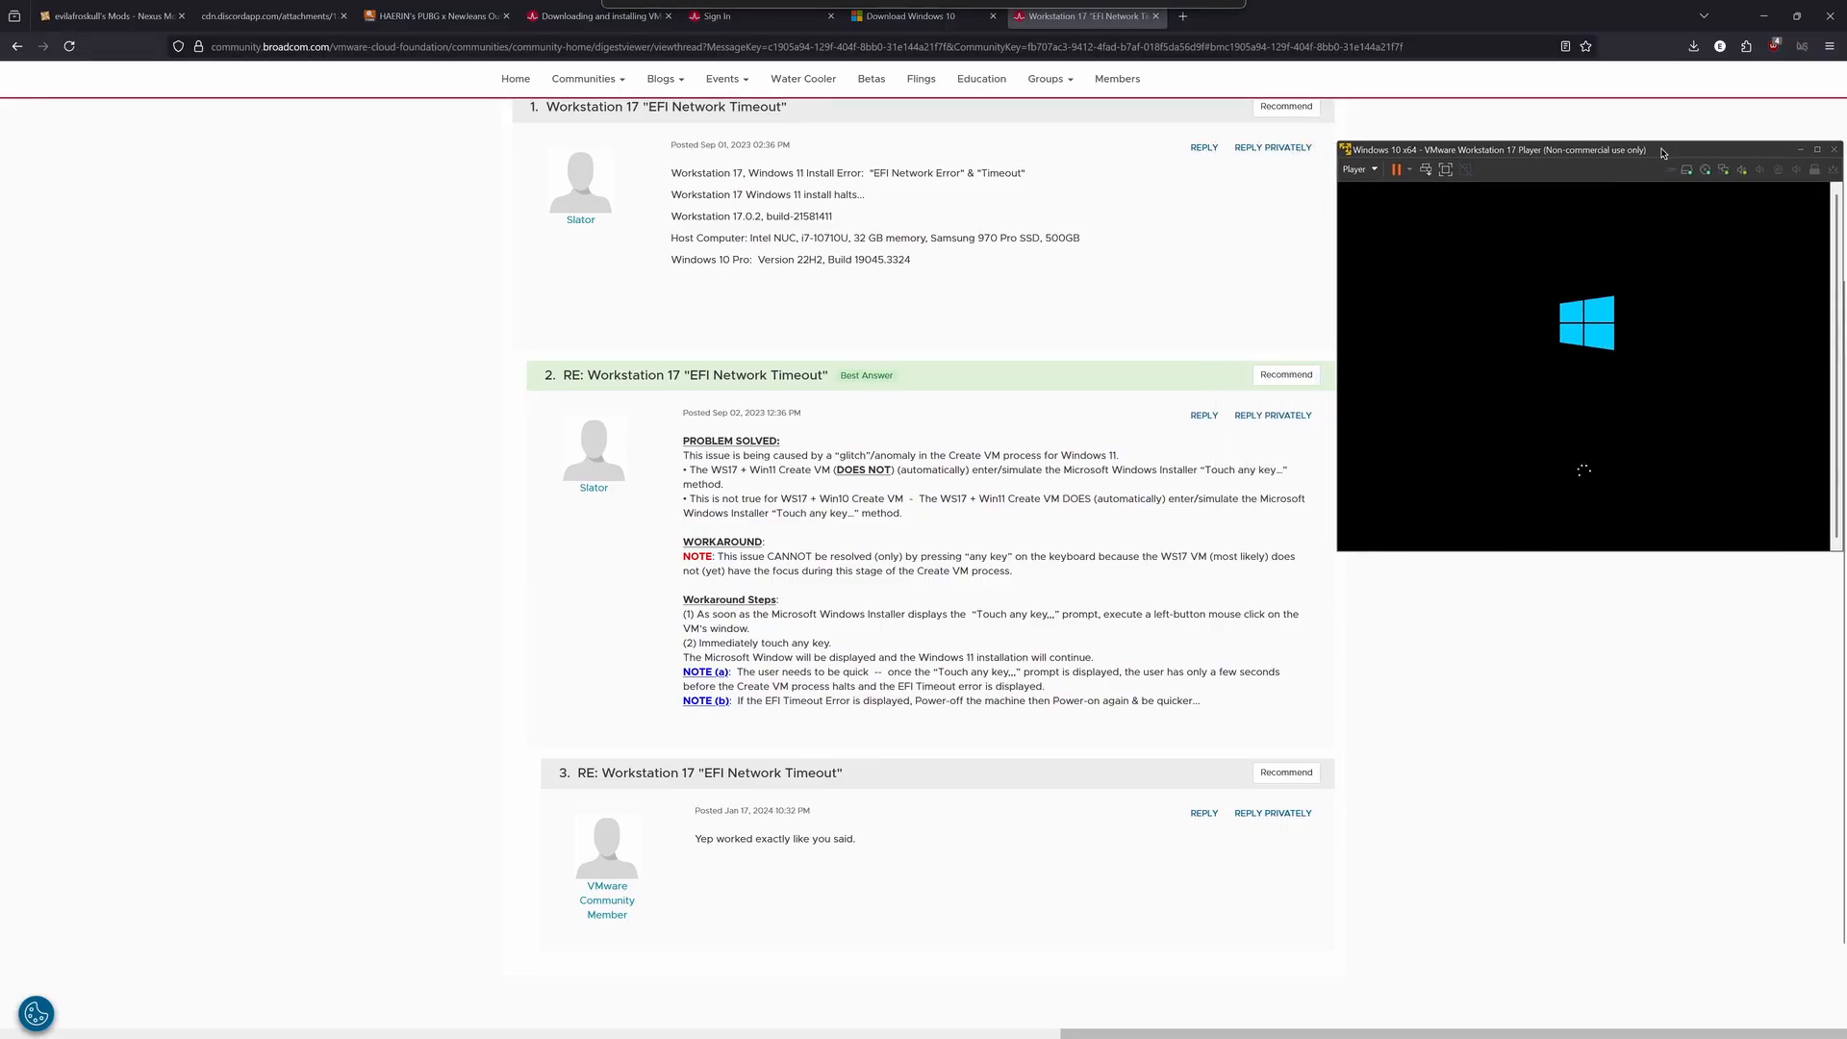
{"action": "key", "text": "super+Right"}
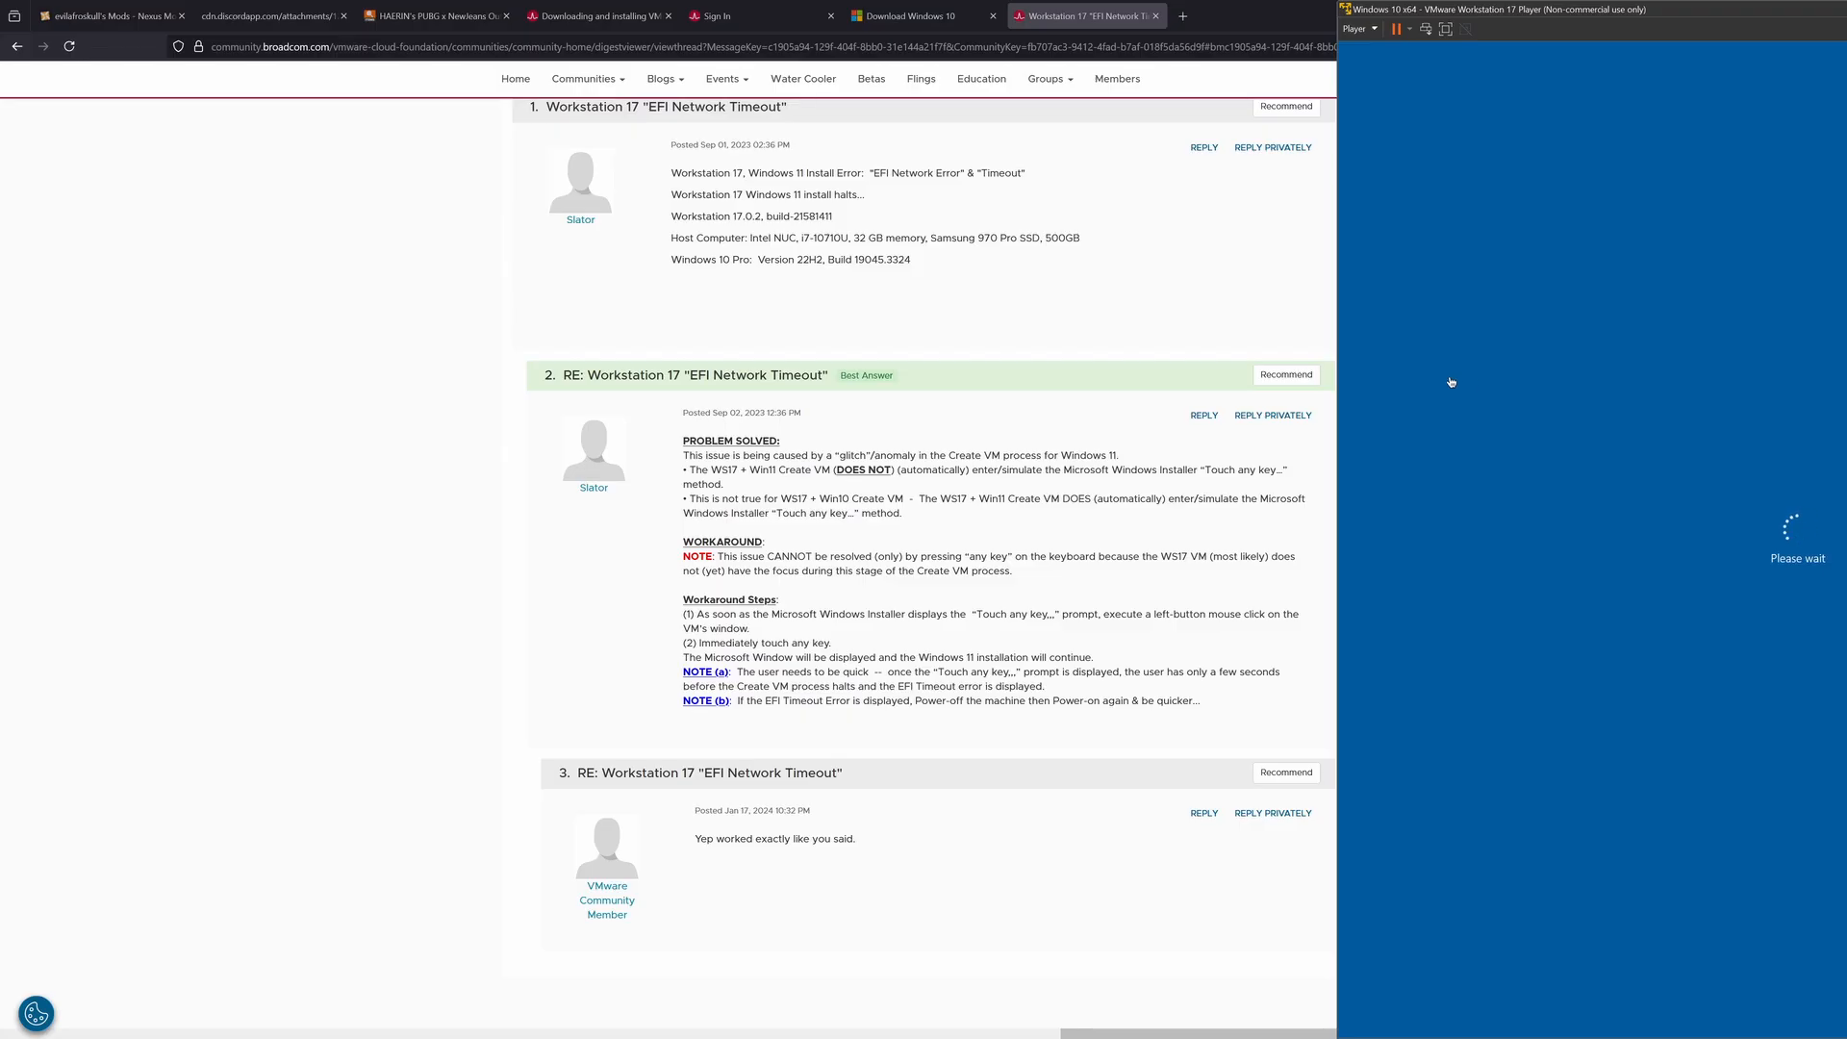
{"action": "left_click", "coordinate": [1477, 510]}
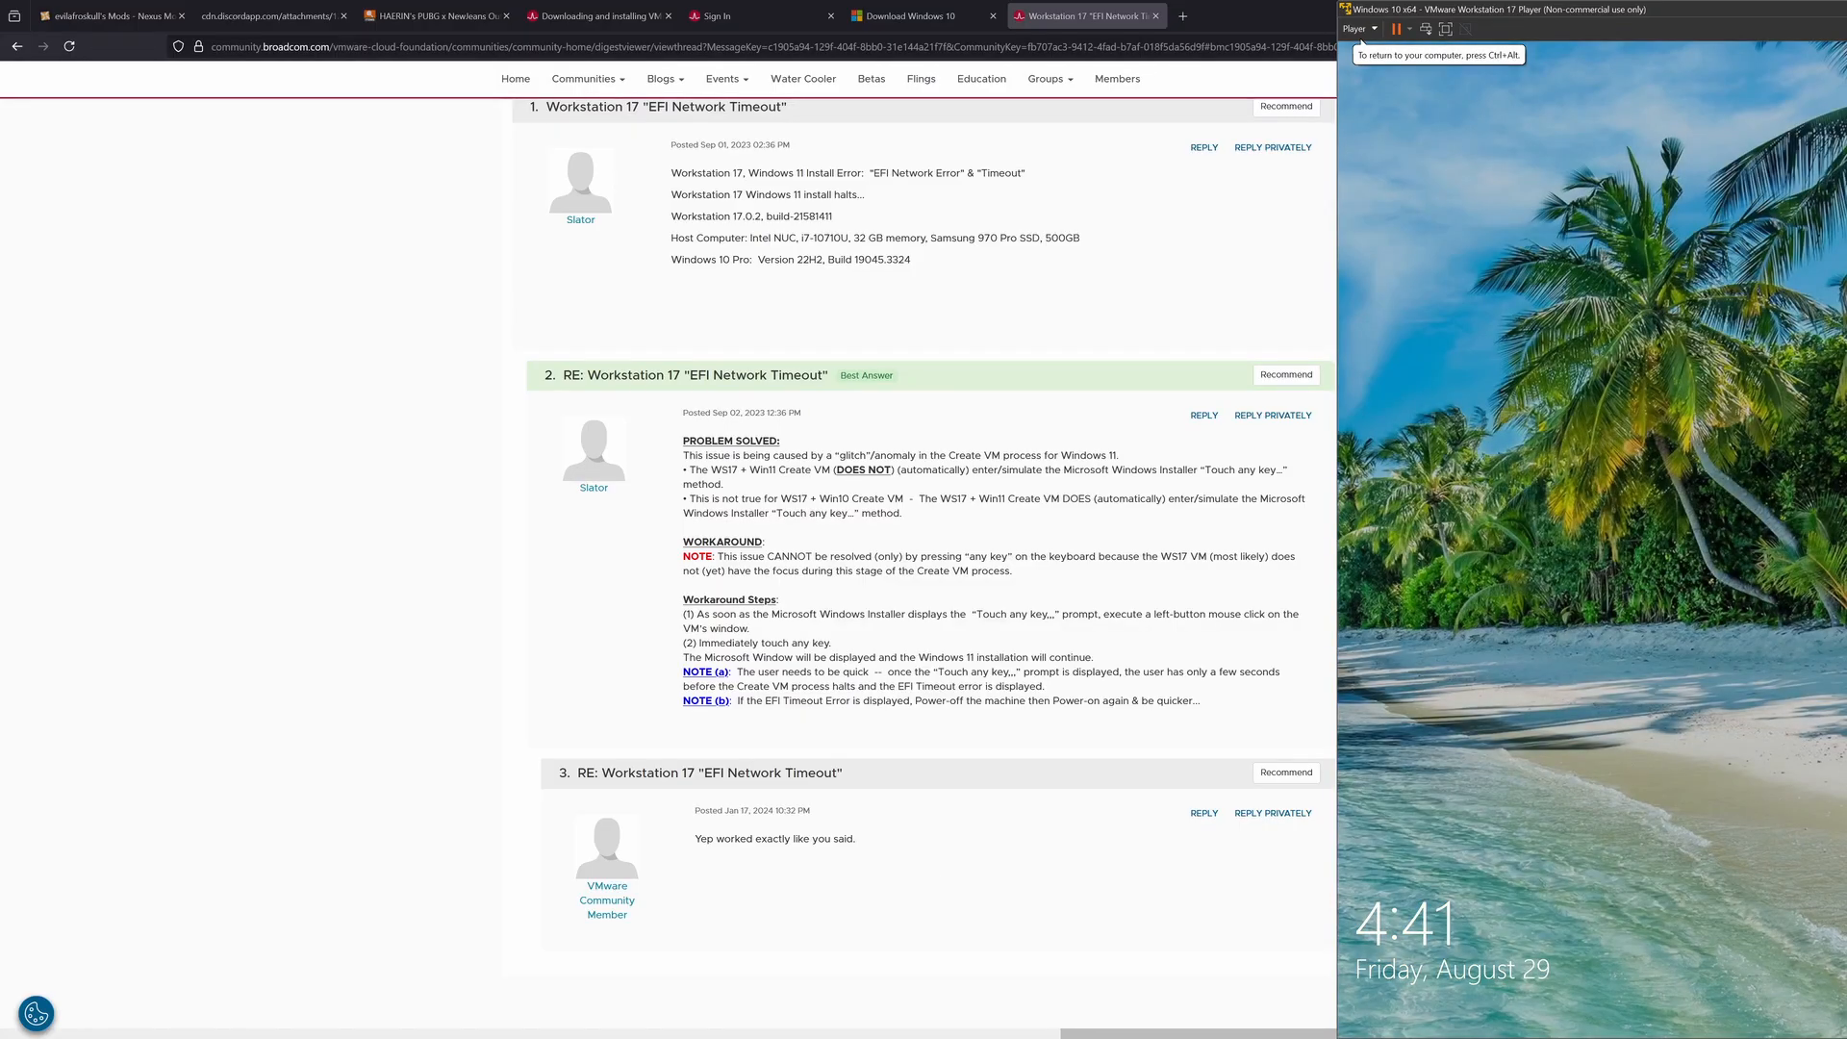
{"action": "left_click", "coordinate": [1646, 489]}
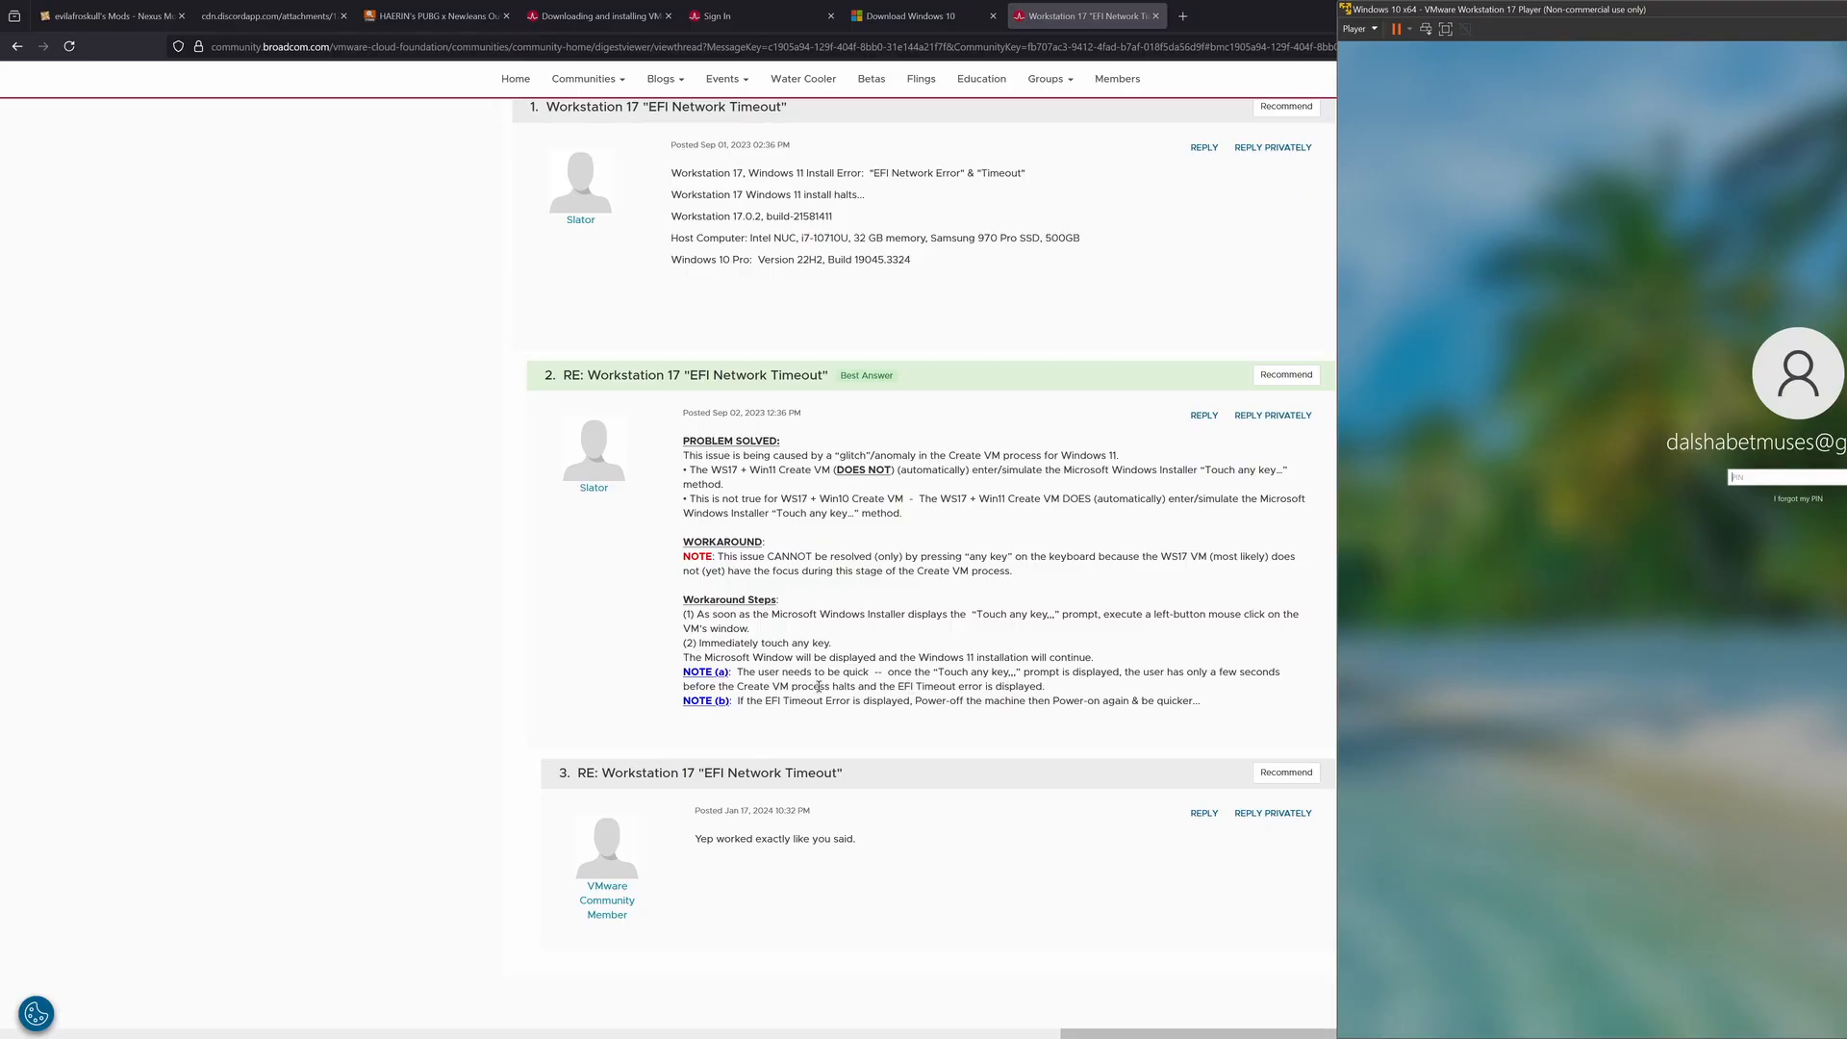
Highlight and read the best answer's workaround steps for the EFI Timeout error in the forum thread
{"action": "left_click_drag", "start_coordinate": [768, 703], "coordinate": [904, 701]}
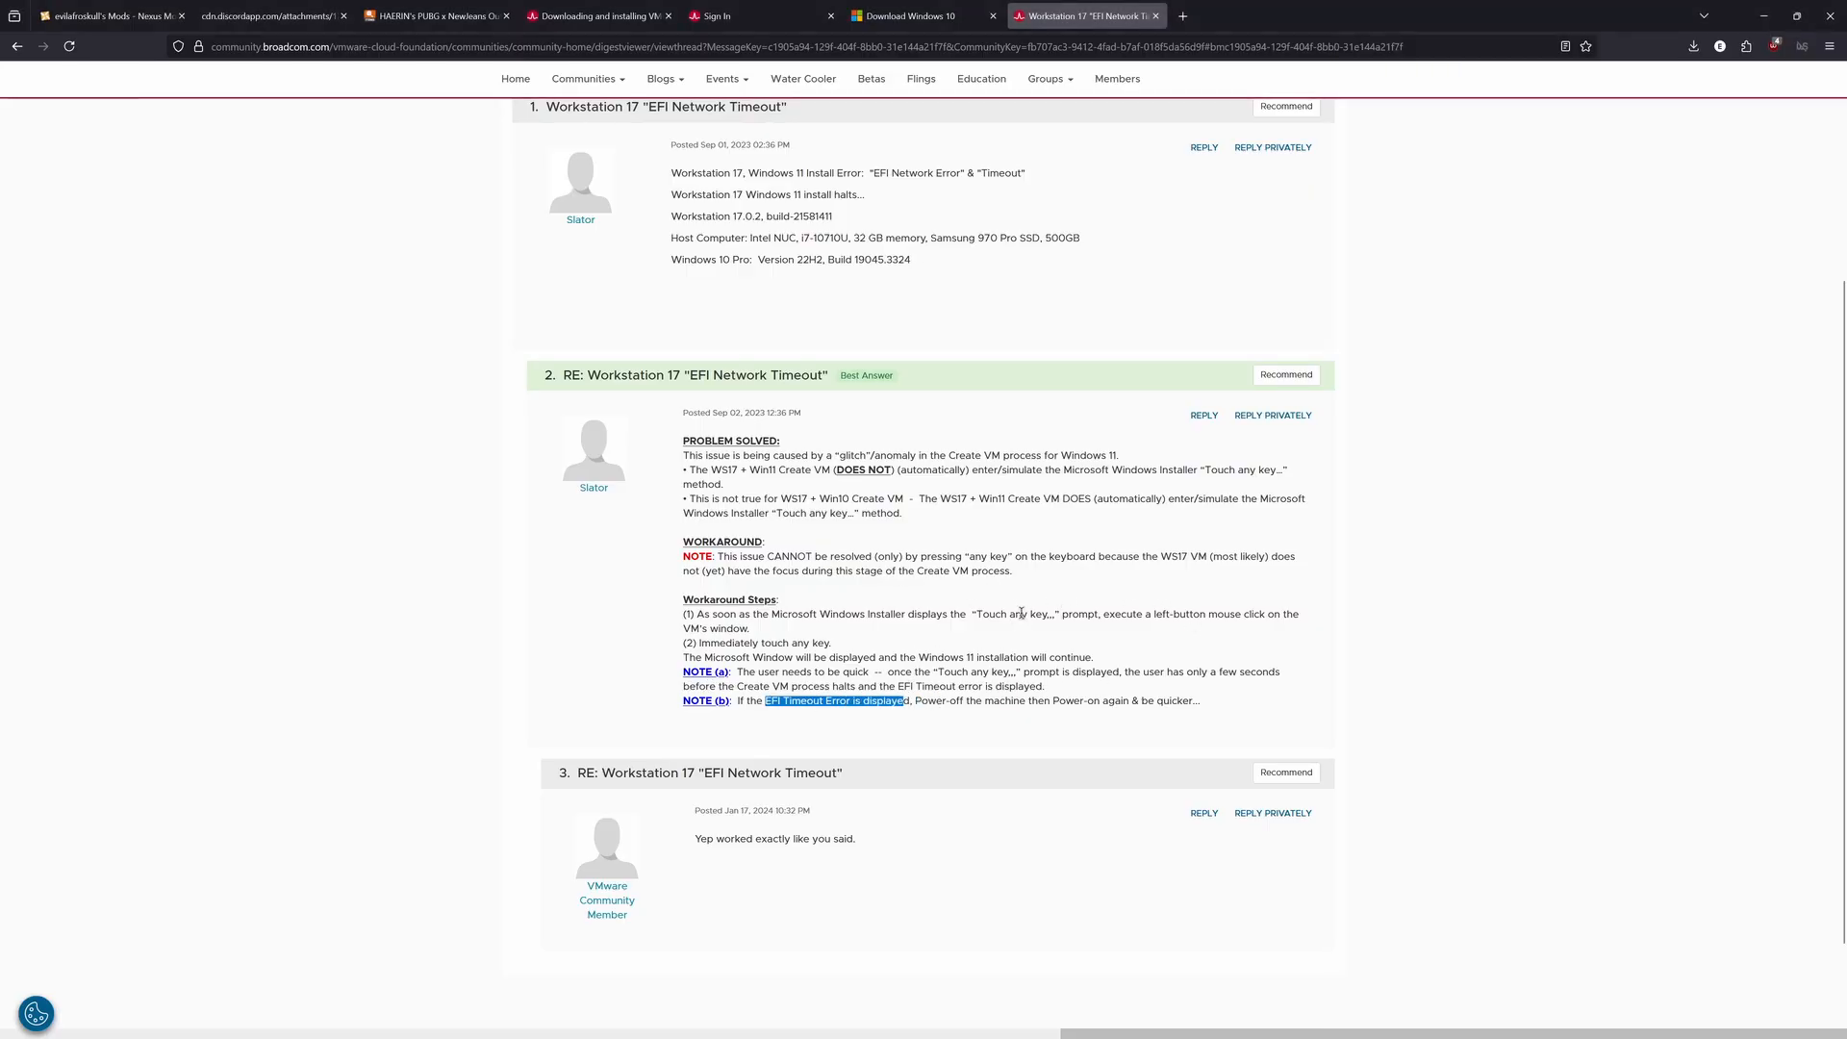
{"action": "left_click_drag", "start_coordinate": [702, 643], "coordinate": [832, 644]}
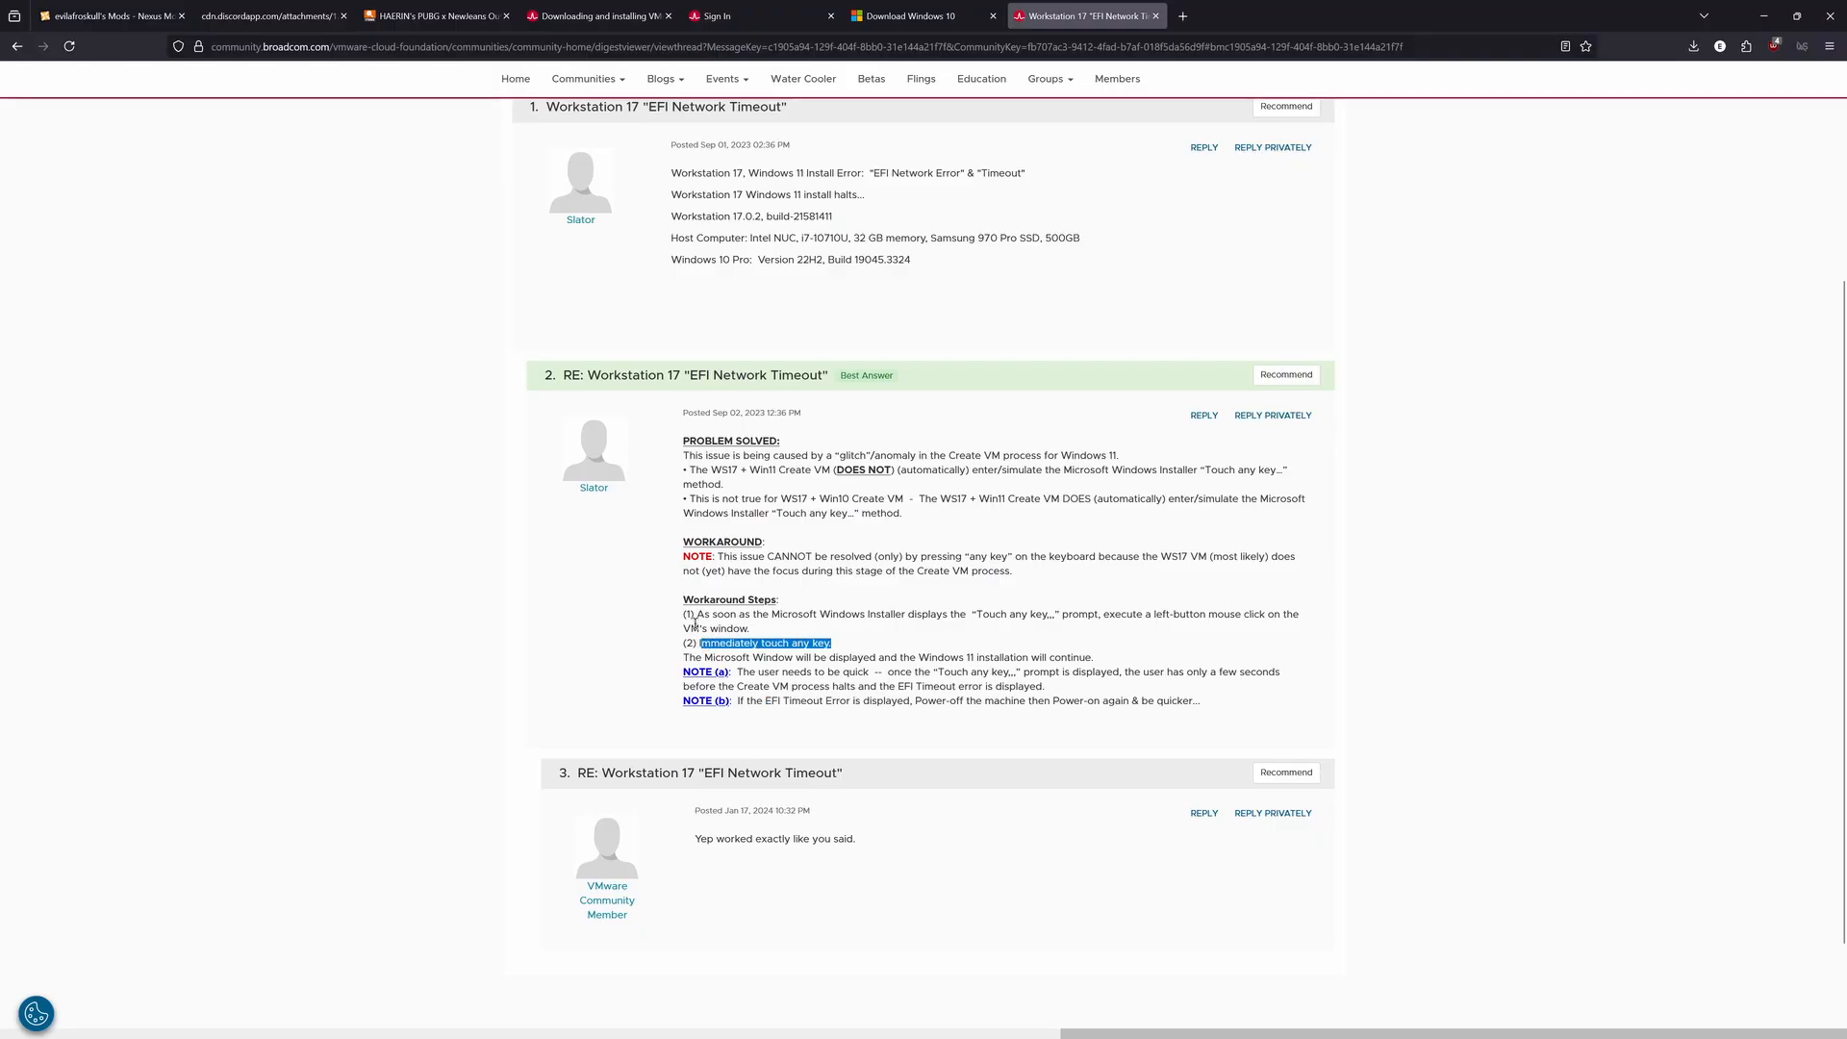
{"action": "left_click_drag", "start_coordinate": [699, 628], "coordinate": [1030, 616]}
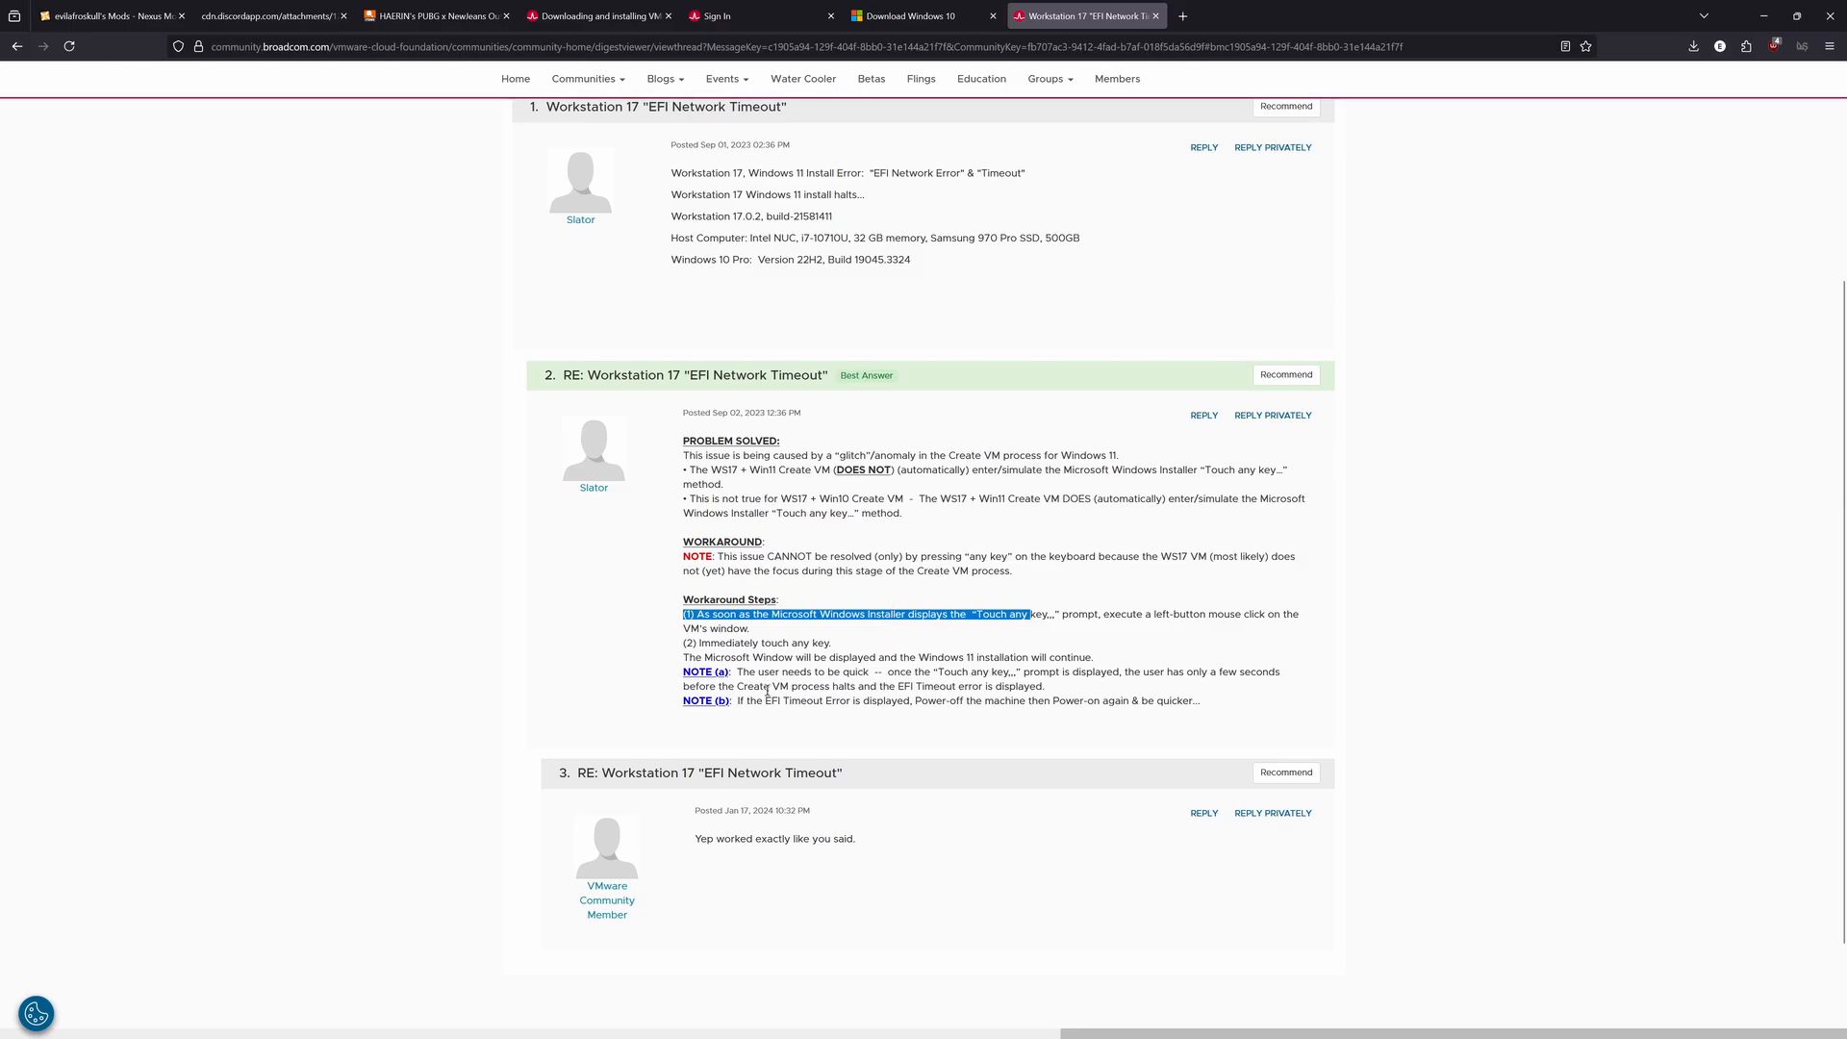
{"action": "left_click_drag", "start_coordinate": [762, 701], "coordinate": [1203, 713]}
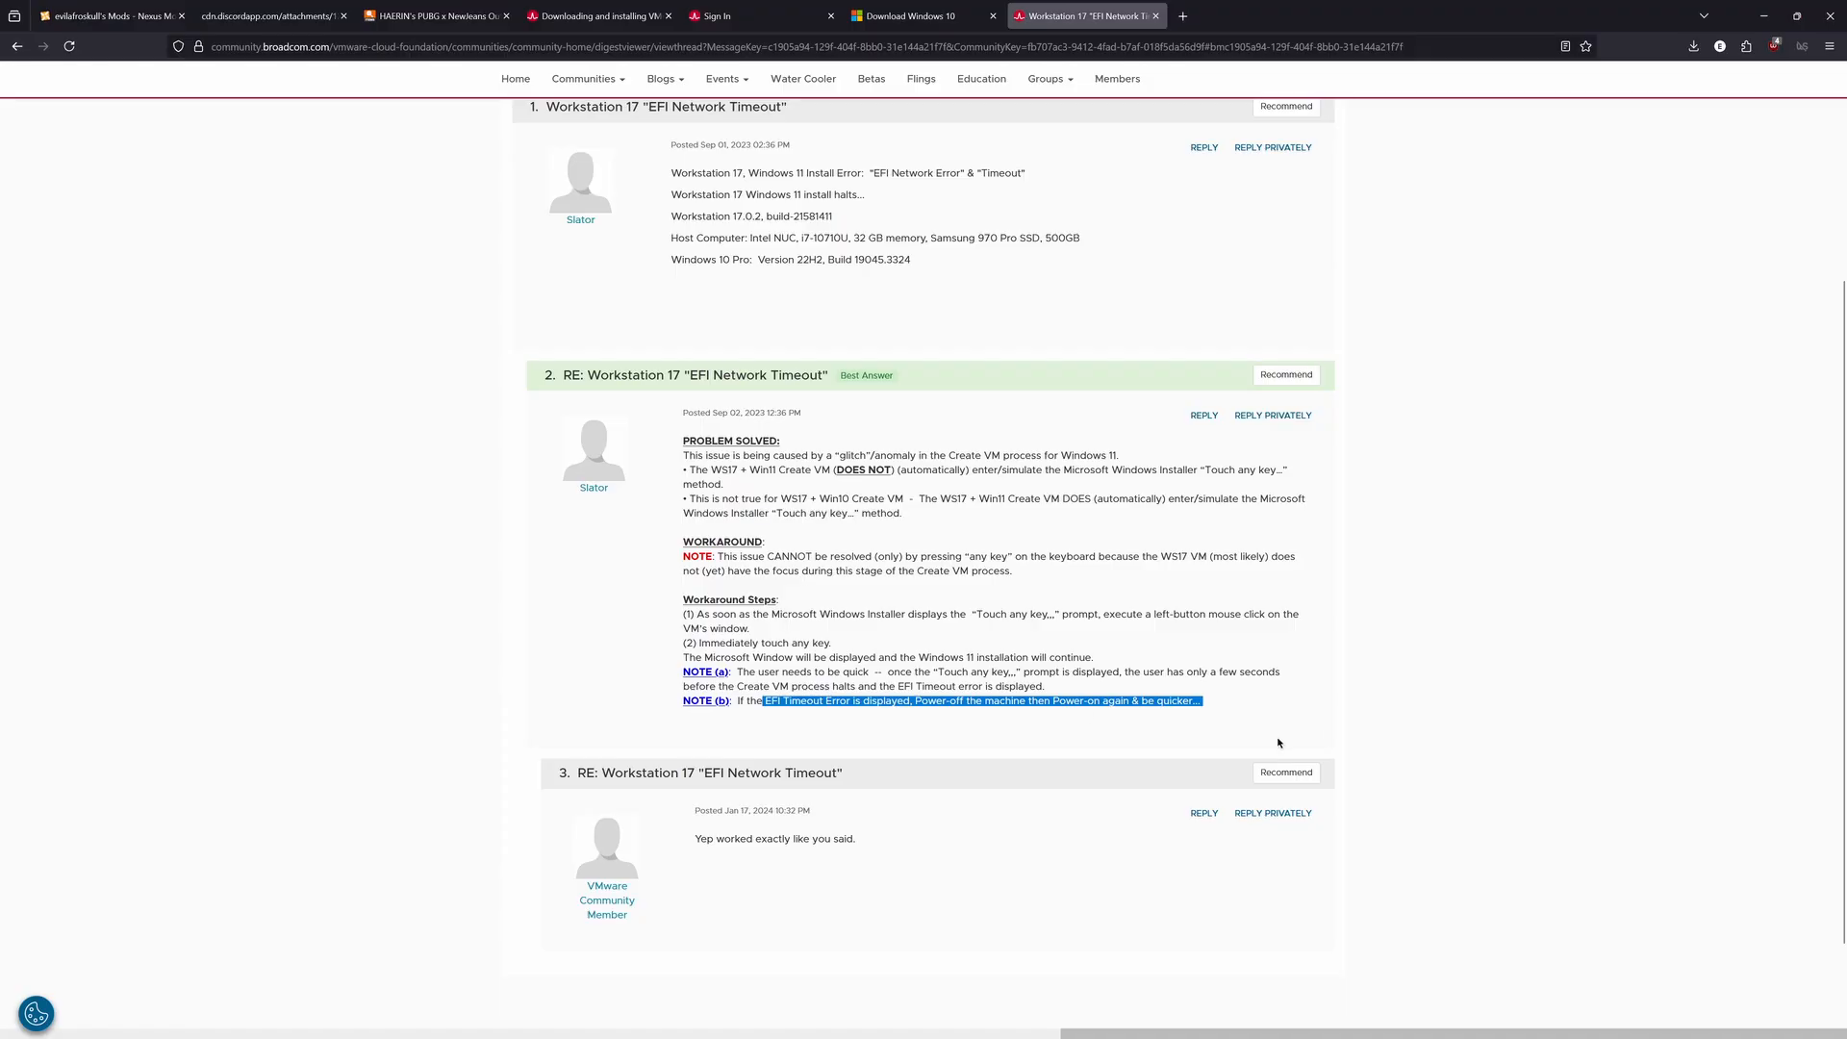
{"action": "left_click_drag", "start_coordinate": [682, 438], "coordinate": [1224, 713]}
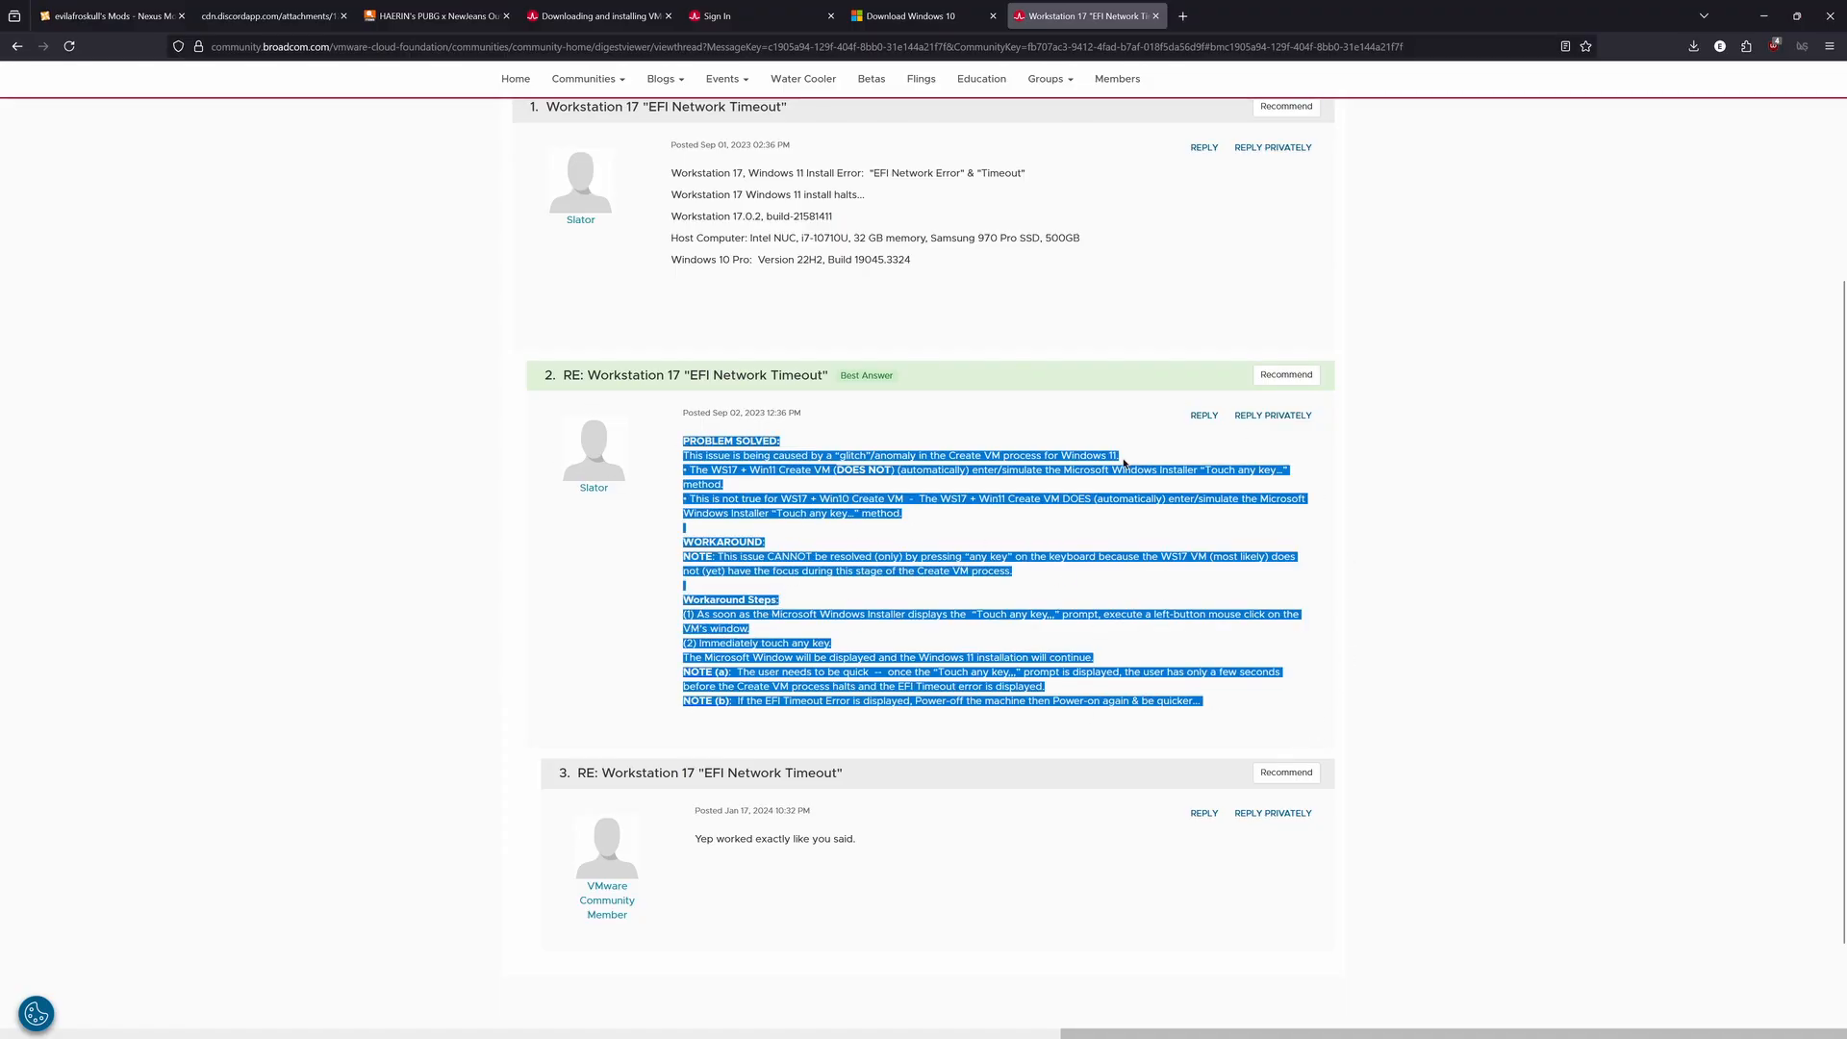
{"action": "left_click", "coordinate": [964, 715]}
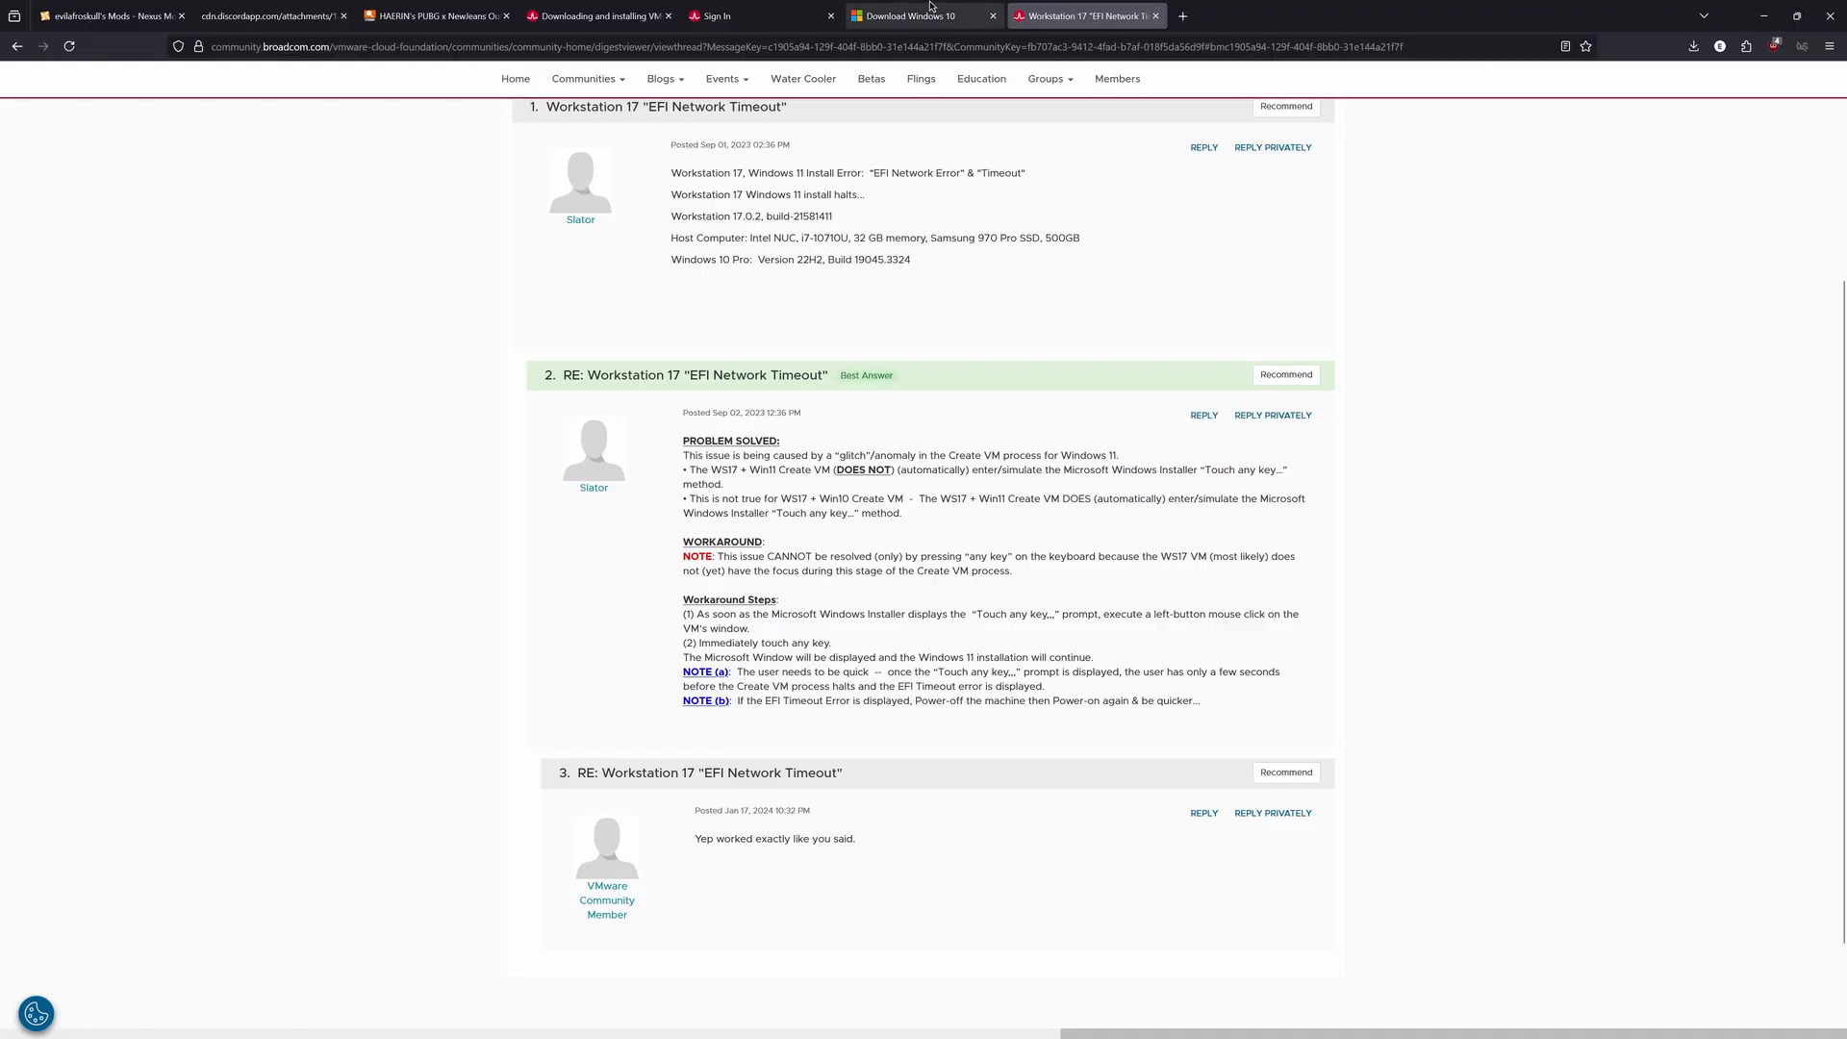
Return to the "vmware" history results and open the "SYSTEM THREAD EXCEPTION NOT HANDLED" thread in a new tab
{"action": "left_click", "coordinate": [988, 1020]}
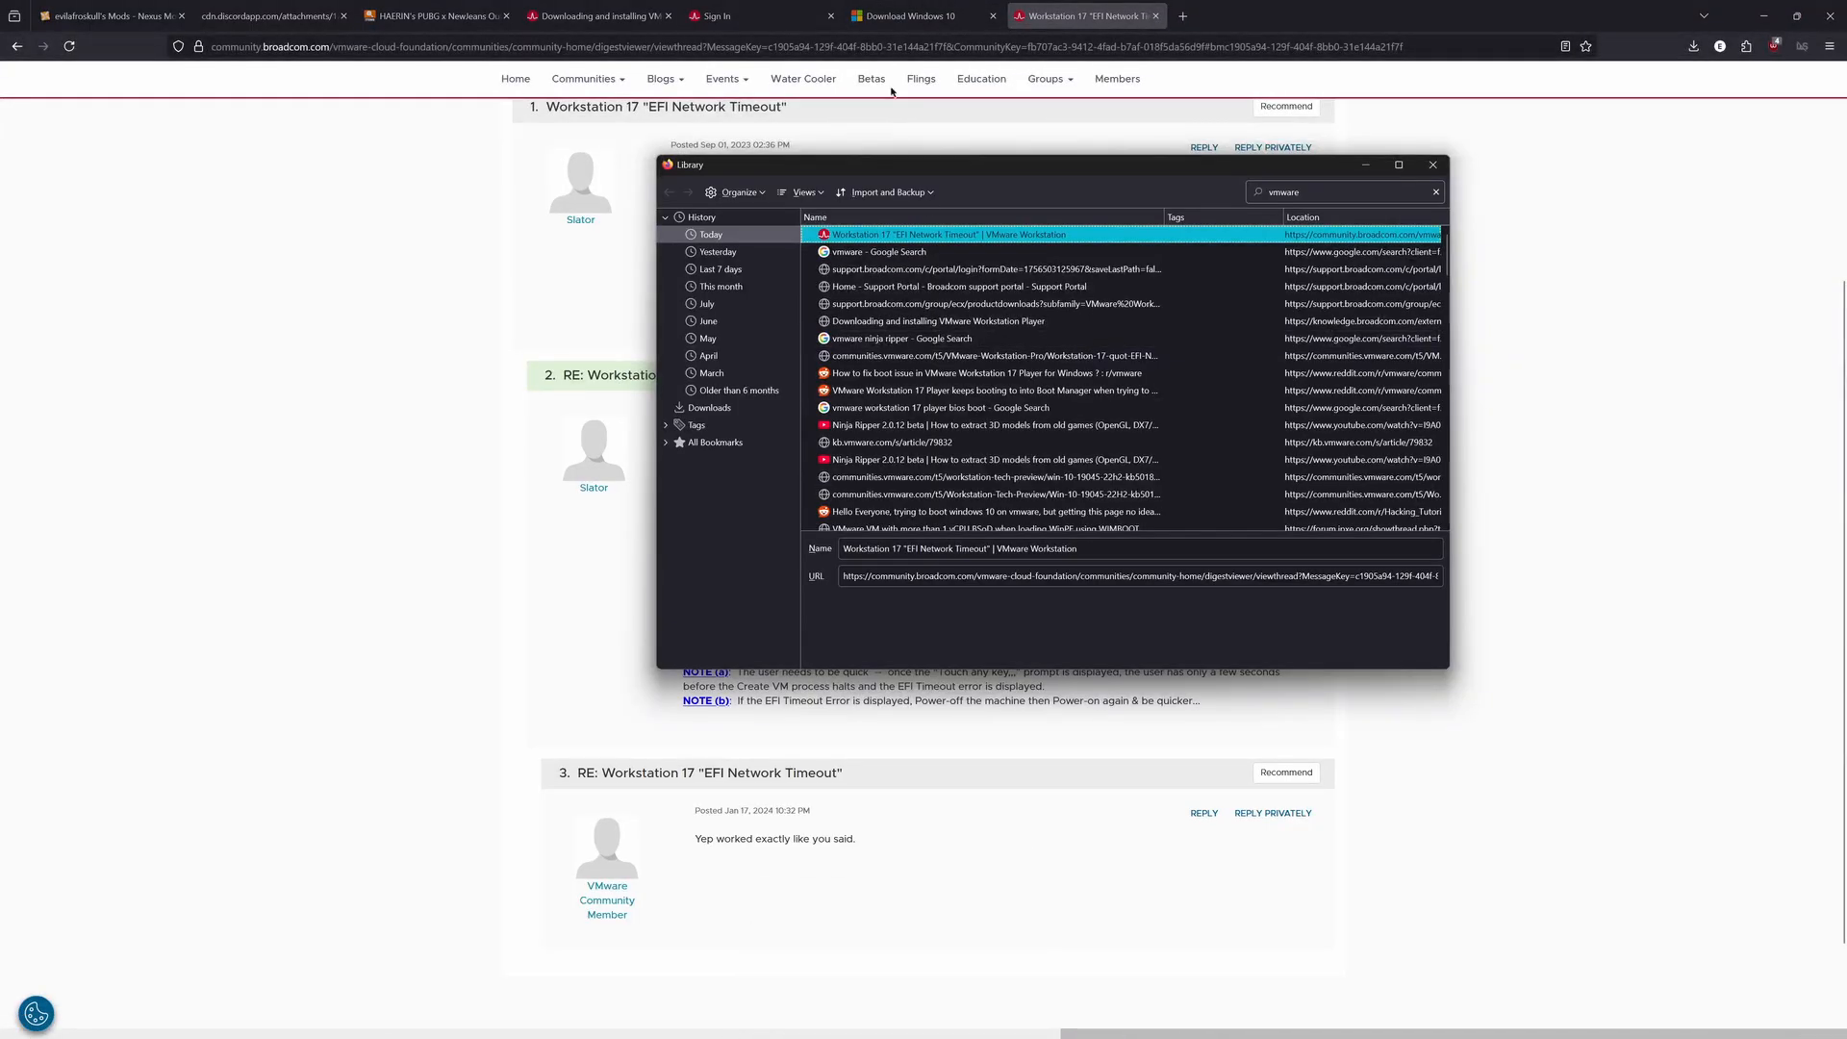
{"action": "scroll", "coordinate": [921, 279], "scroll_direction": "down", "scroll_amount": 2}
{"action": "right_click", "coordinate": [914, 431]}
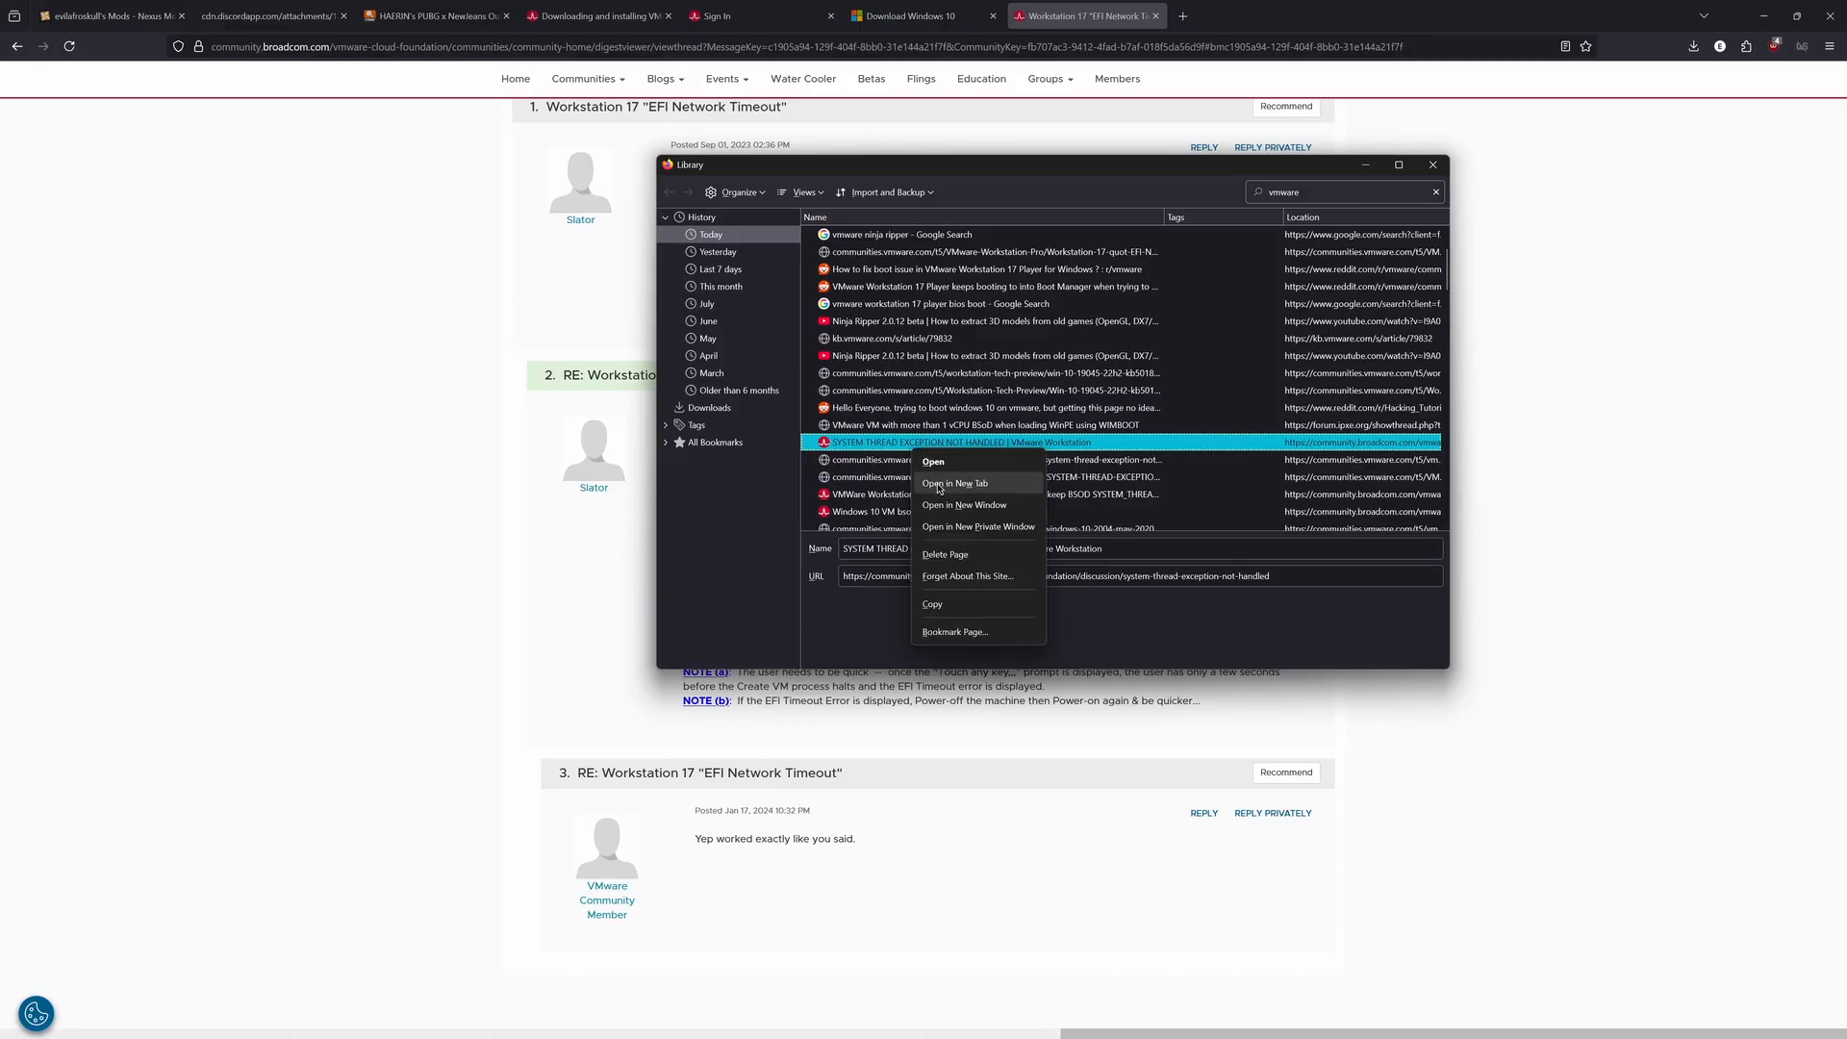
{"action": "left_click", "coordinate": [971, 485]}
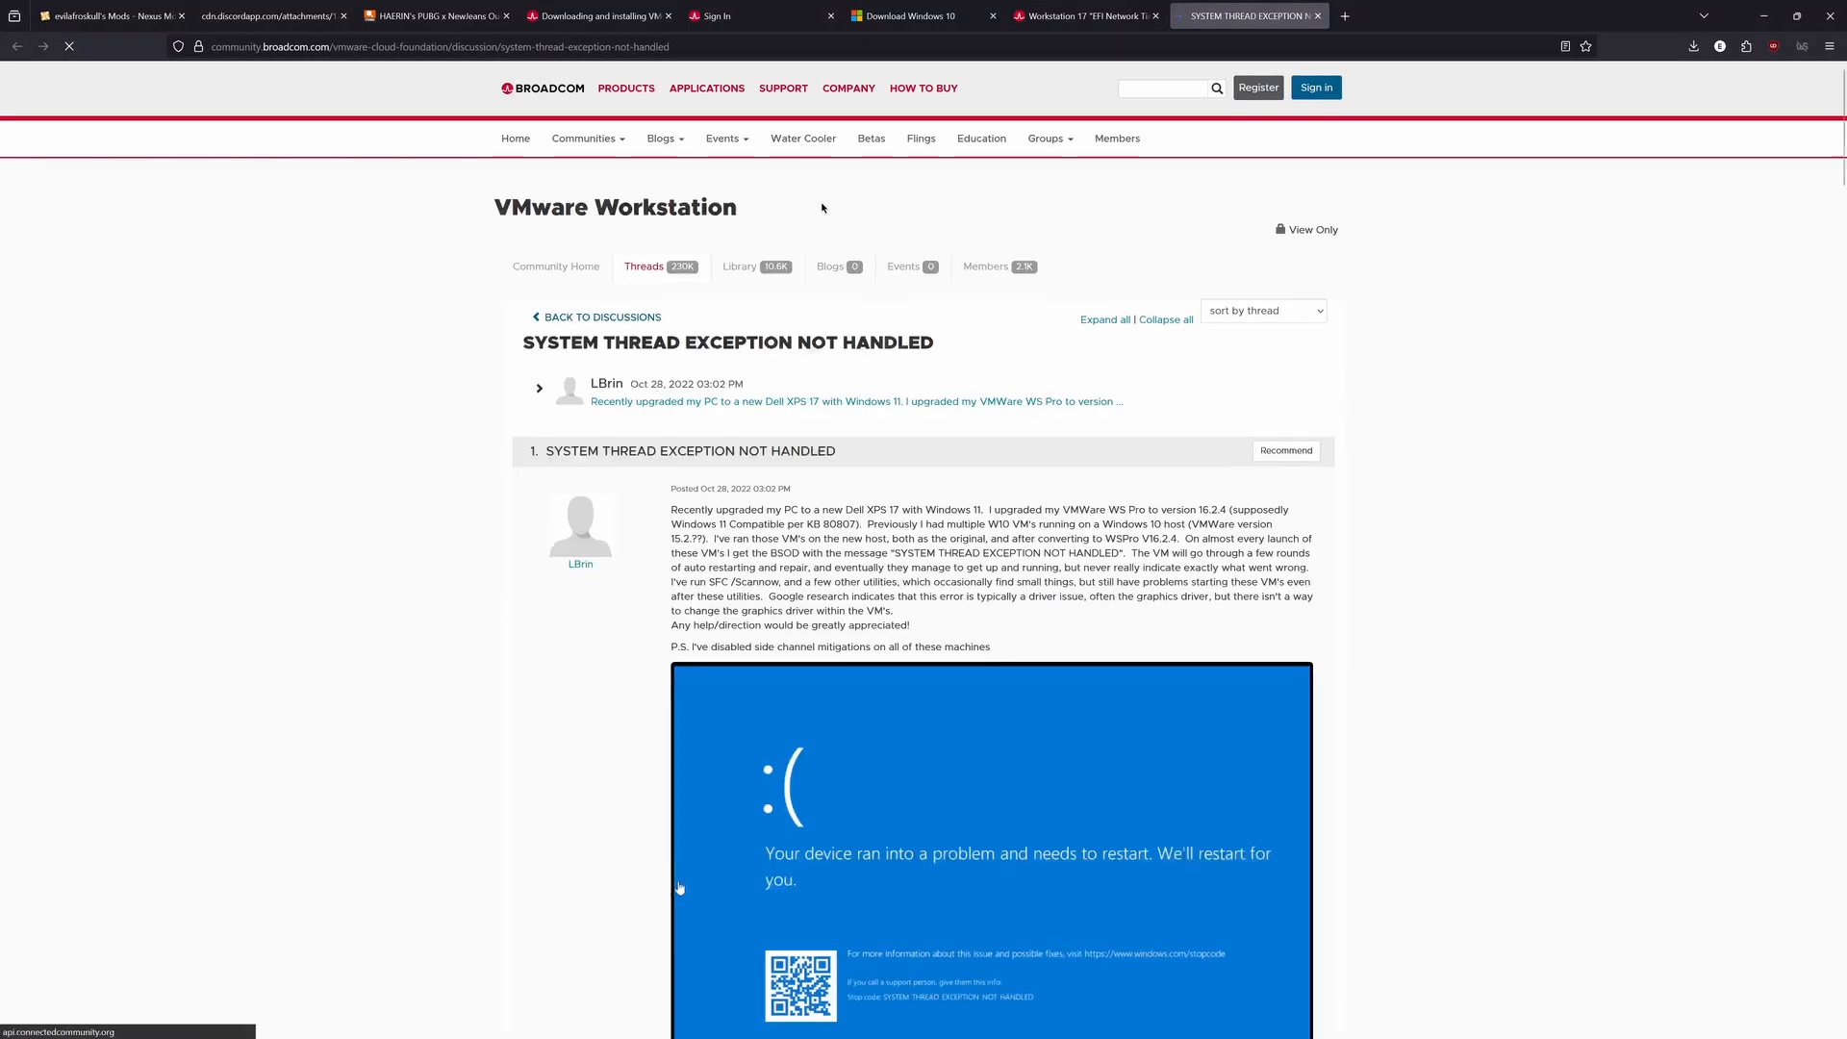
Examine the blue screen post and the reply about processor settings, then return to the "EFI Network Timeout" thread
{"action": "scroll", "coordinate": [853, 306], "scroll_direction": "down", "scroll_amount": 15}
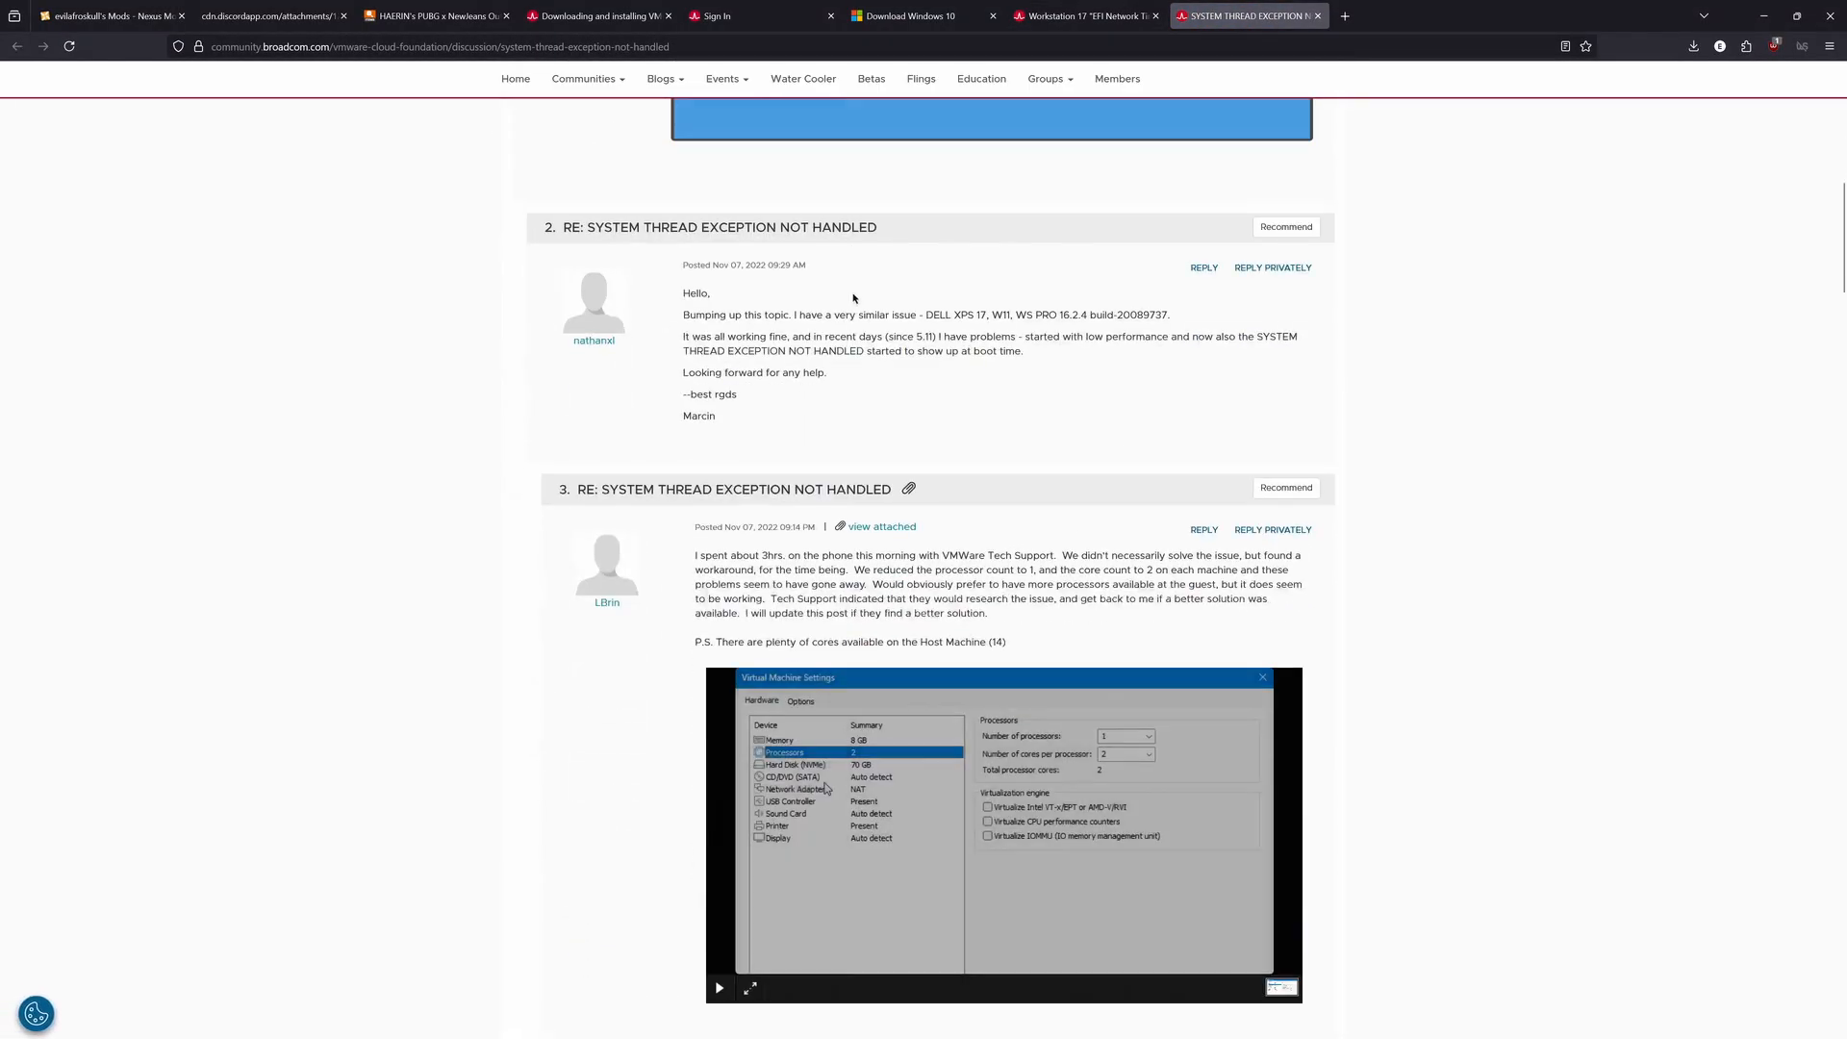
{"action": "mouse_move", "coordinate": [856, 348]}
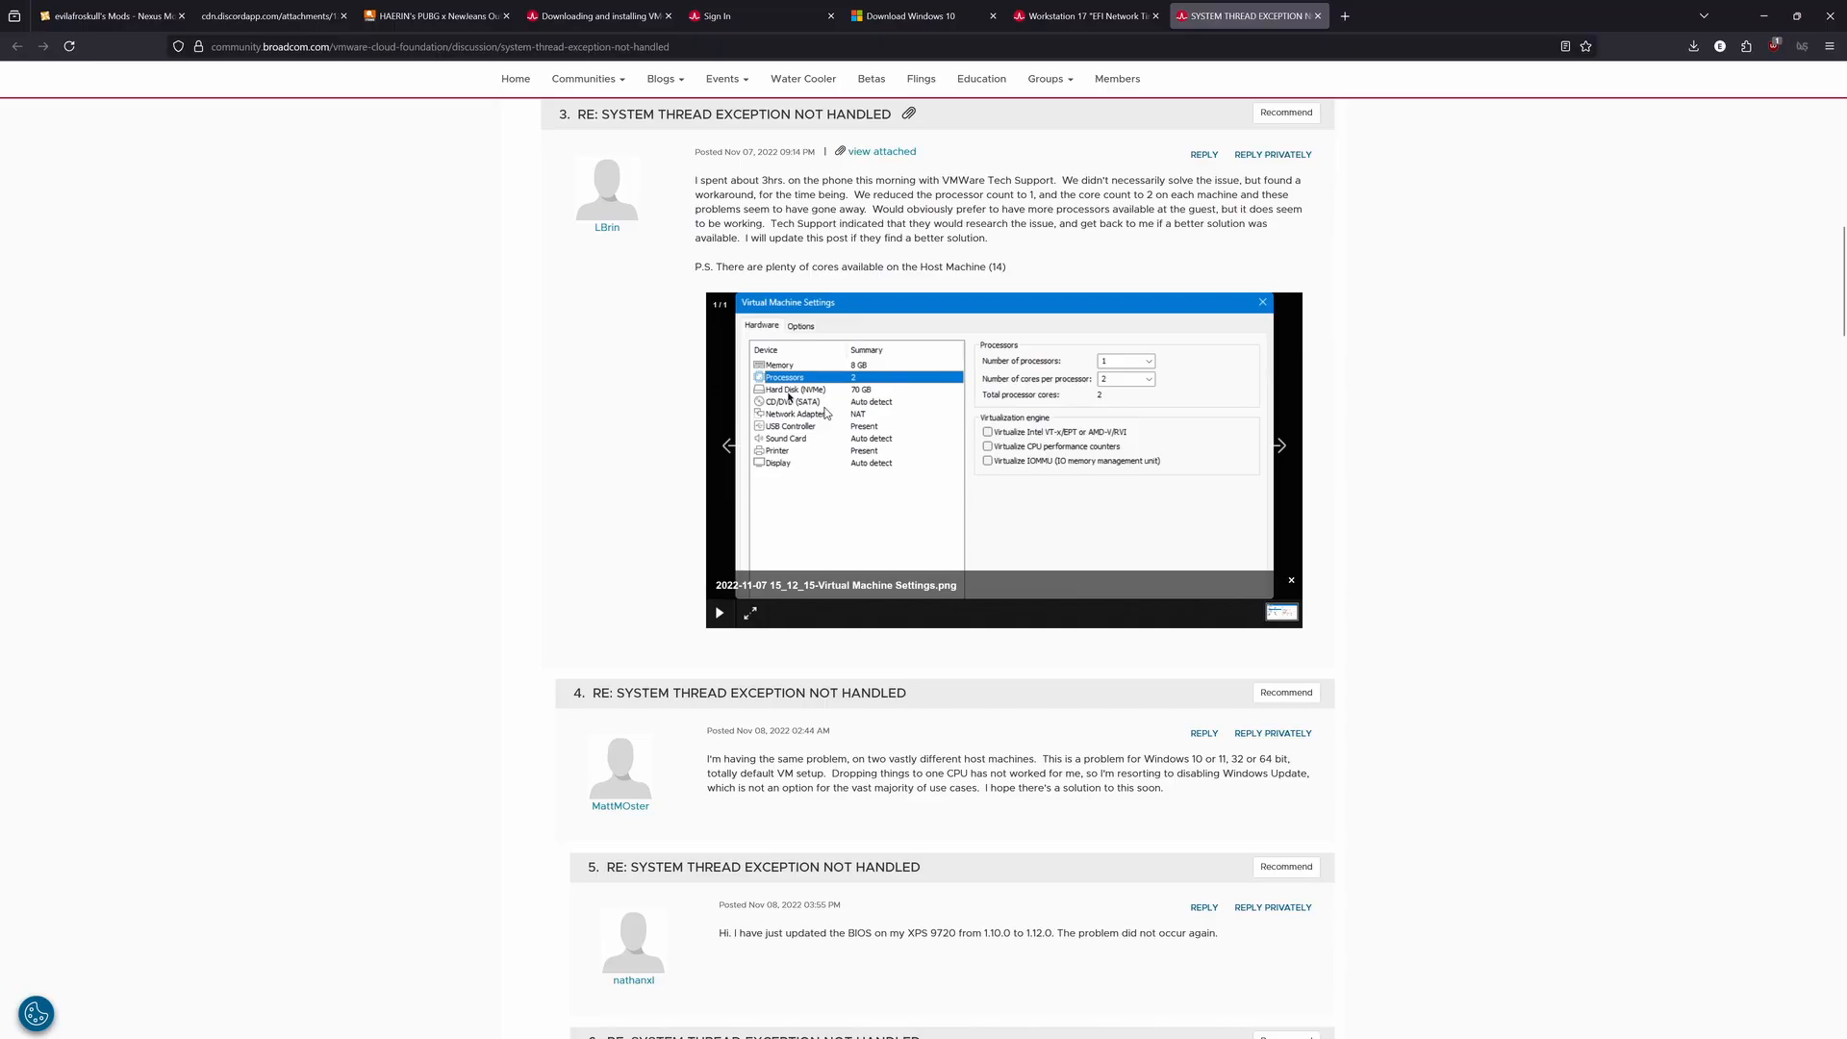
{"action": "scroll", "coordinate": [943, 276], "scroll_direction": "down", "scroll_amount": 1}
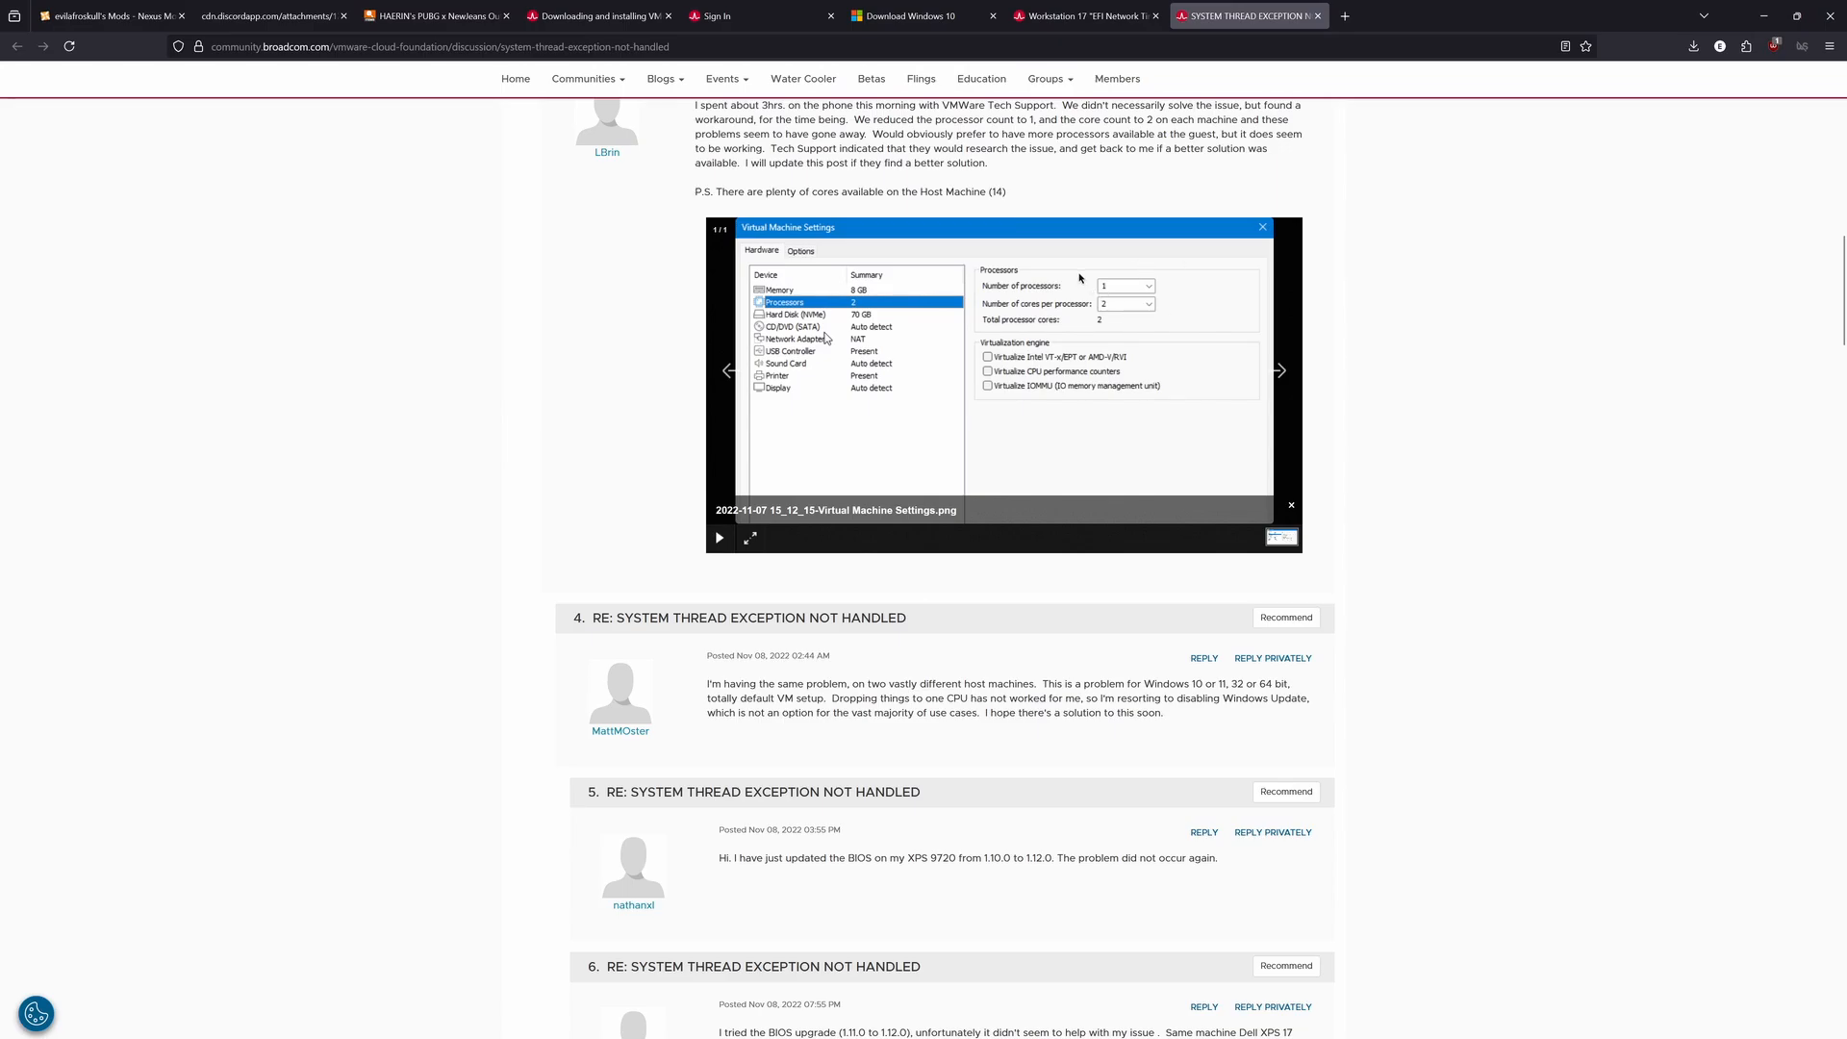
{"action": "scroll", "coordinate": [1006, 320], "scroll_direction": "up", "scroll_amount": 12}
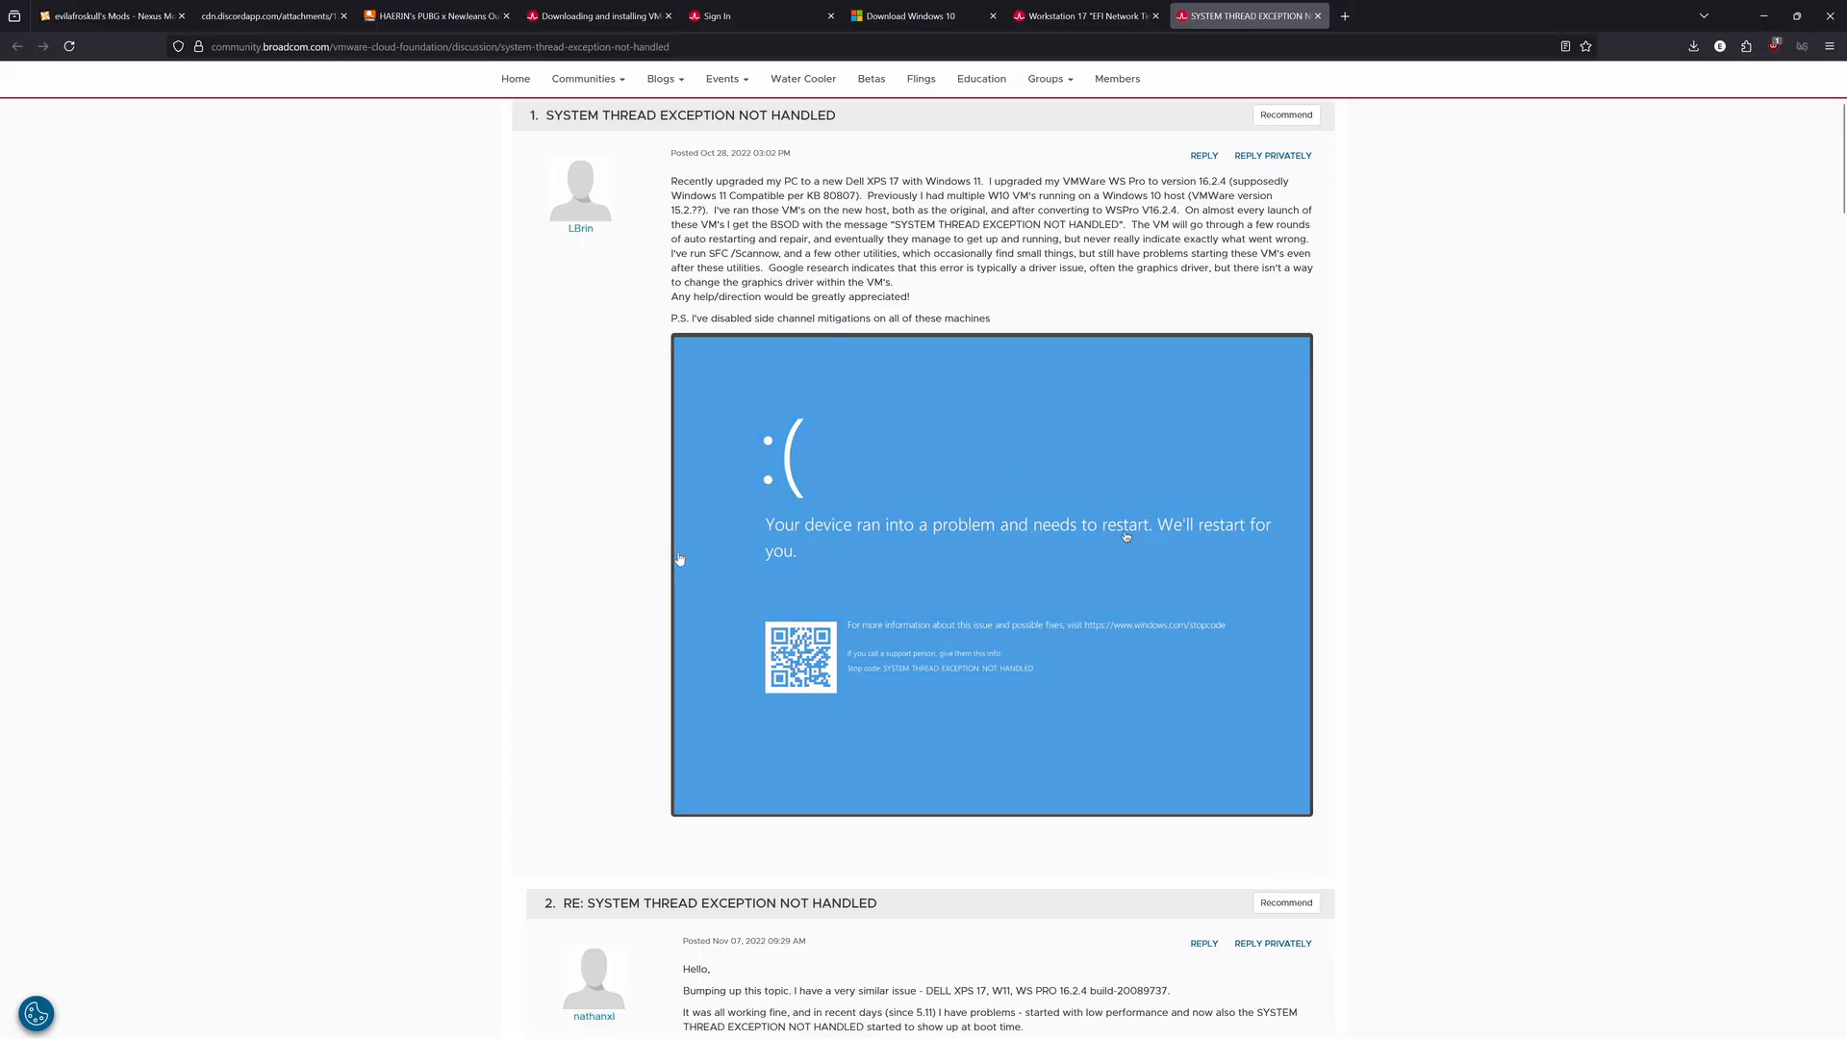
{"action": "left_click", "coordinate": [1150, 6]}
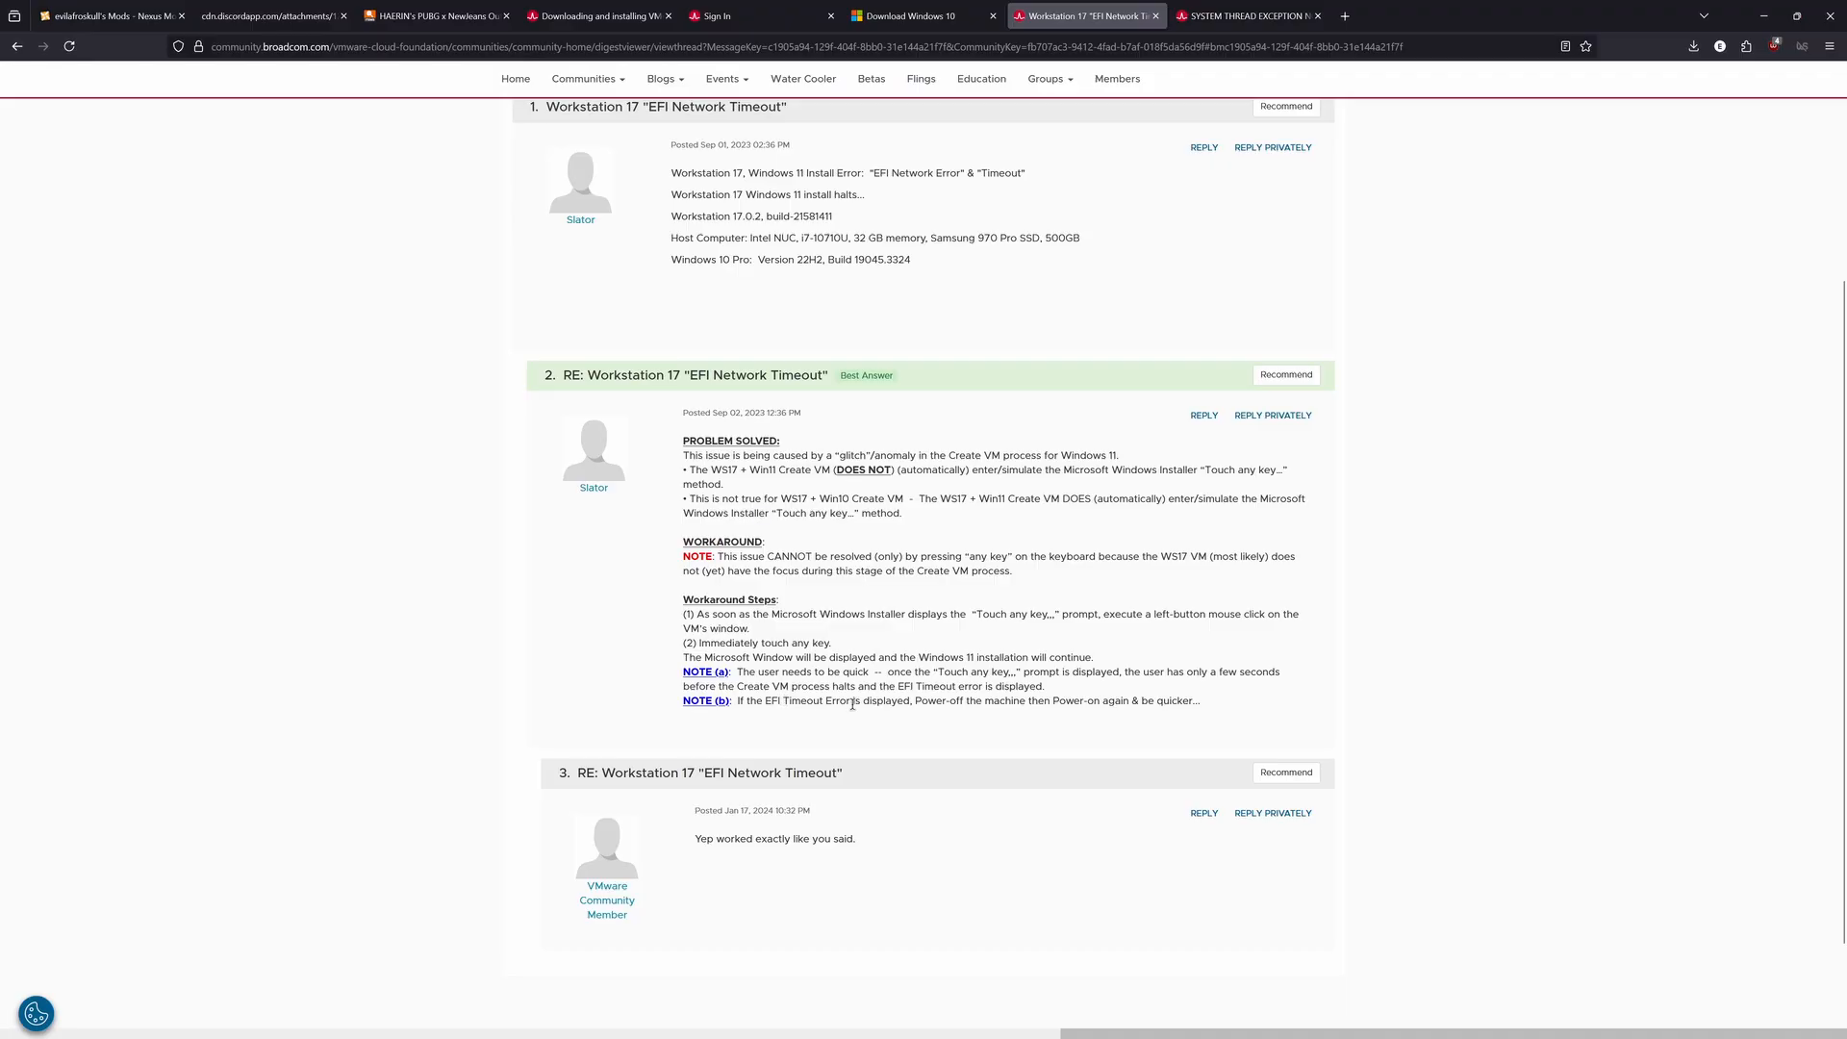
Minimize Firefox, maximize the virtual machine window and sign in to Windows 10 with the account PIN
{"action": "left_click", "coordinate": [1763, 15]}
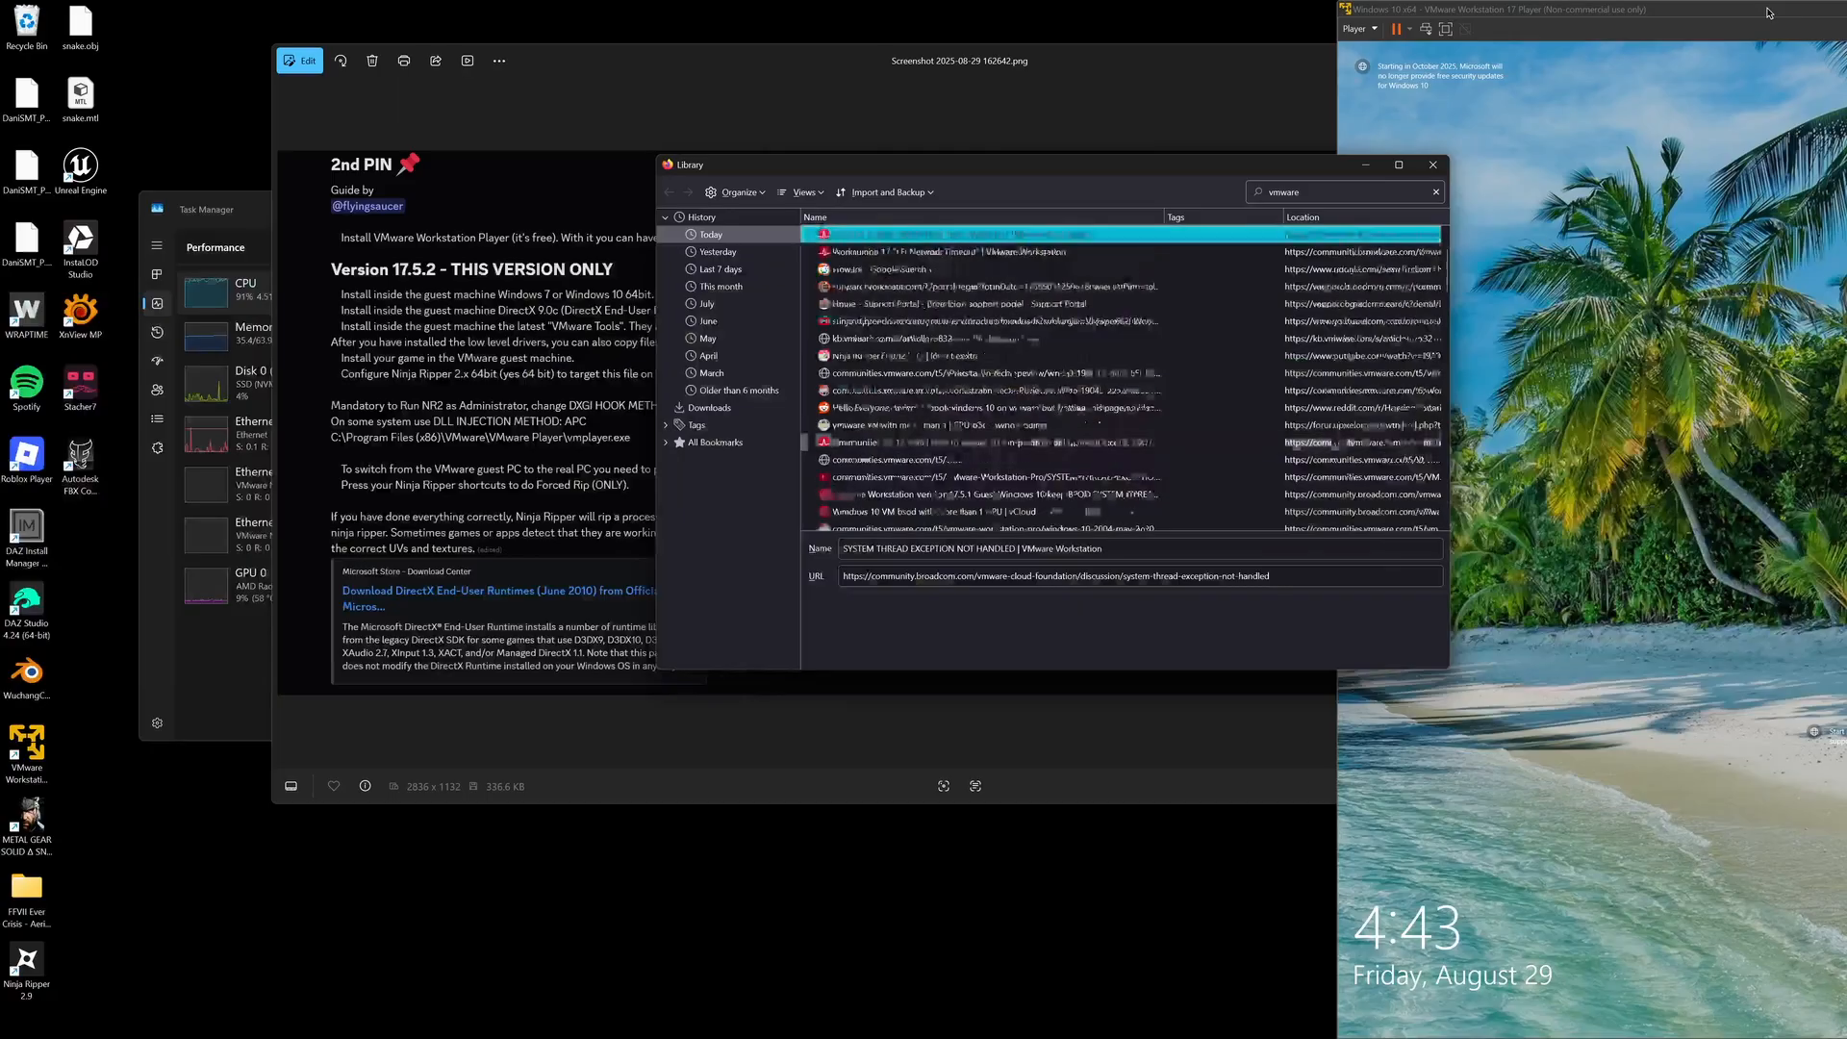
{"action": "left_click_drag", "start_coordinate": [1708, 10], "coordinate": [733, 66]}
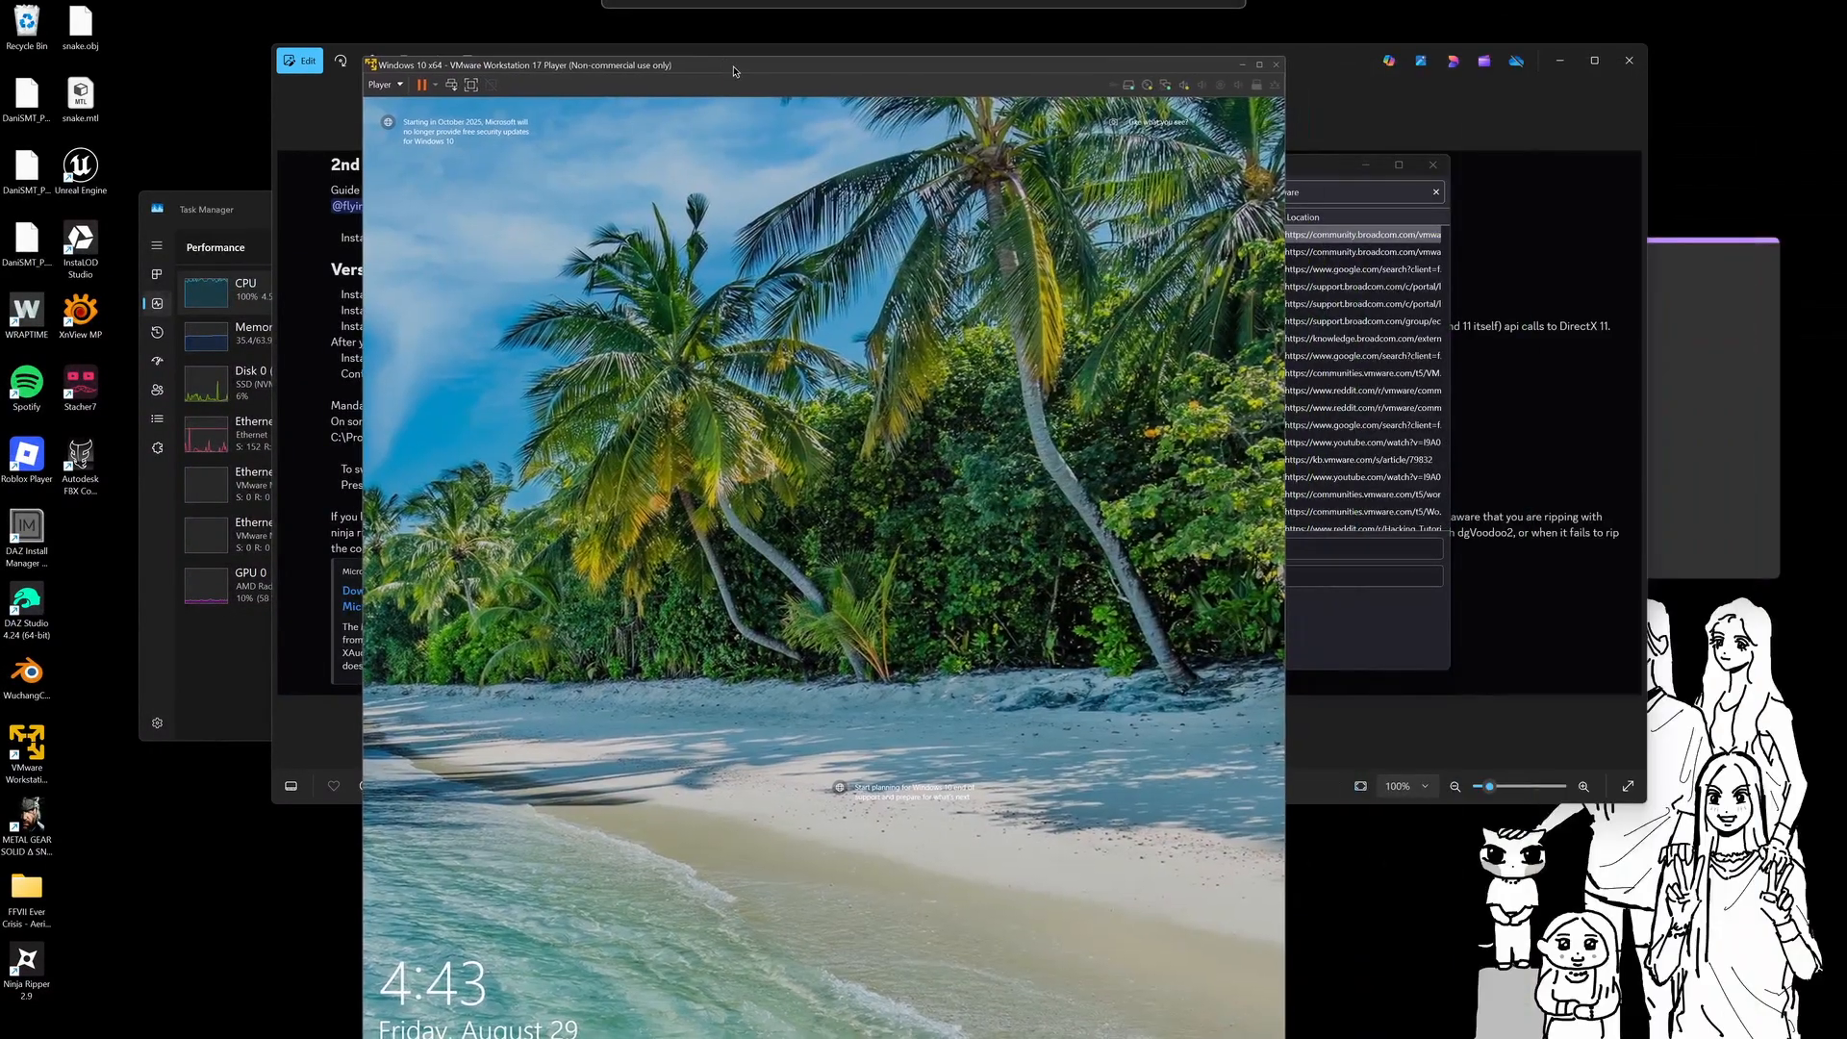
{"action": "left_click", "coordinate": [1259, 65]}
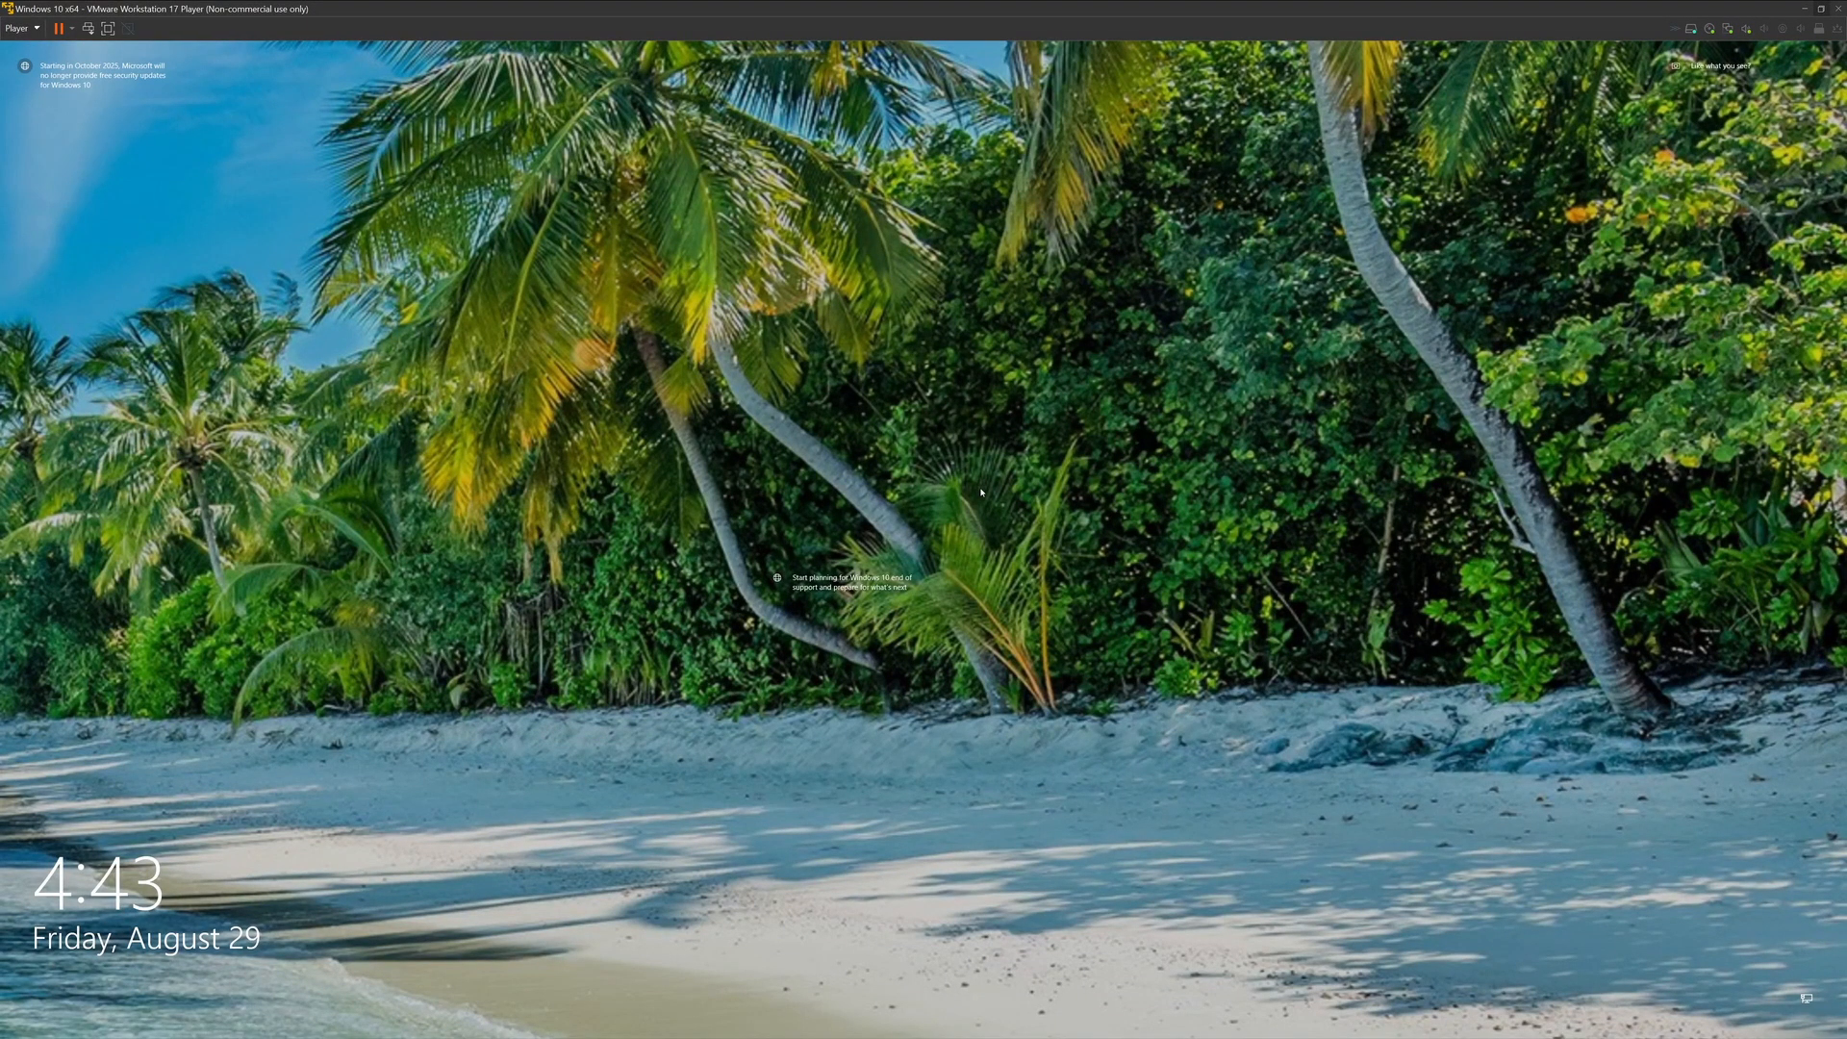
{"action": "left_click", "coordinate": [981, 492]}
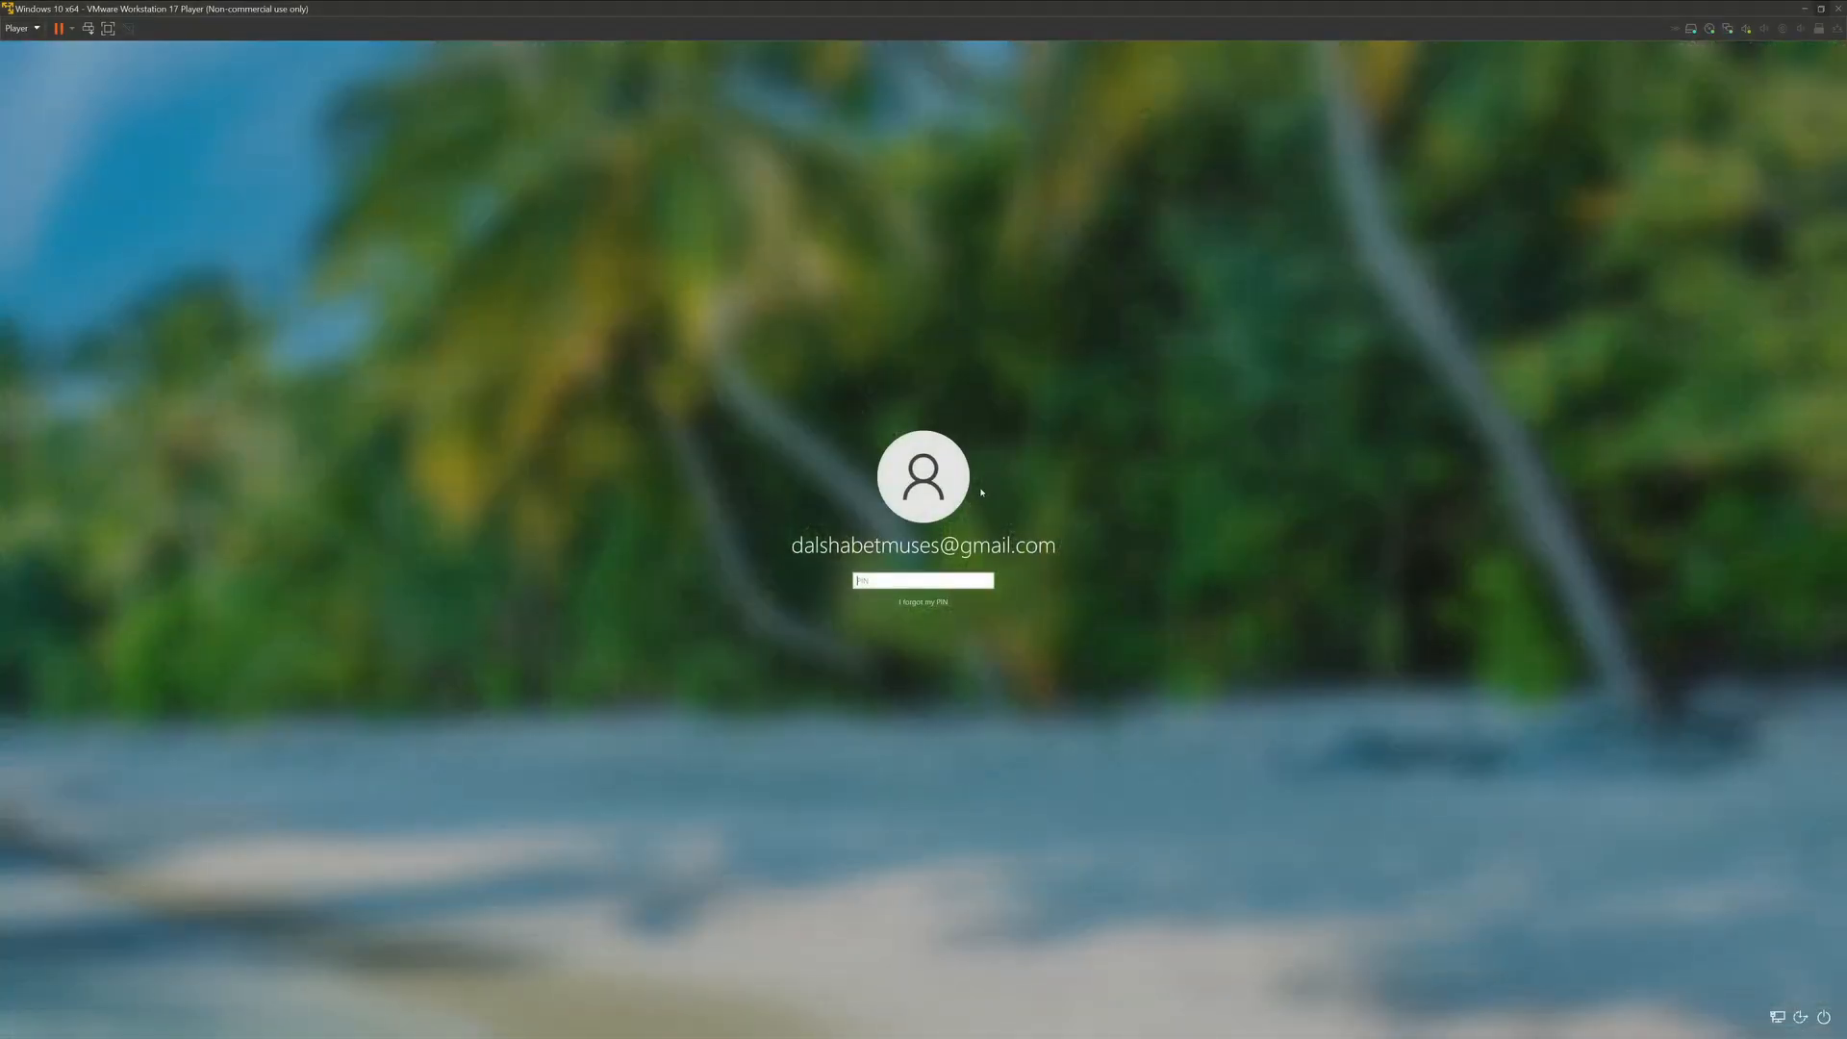
{"action": "type", "text": "••••"}
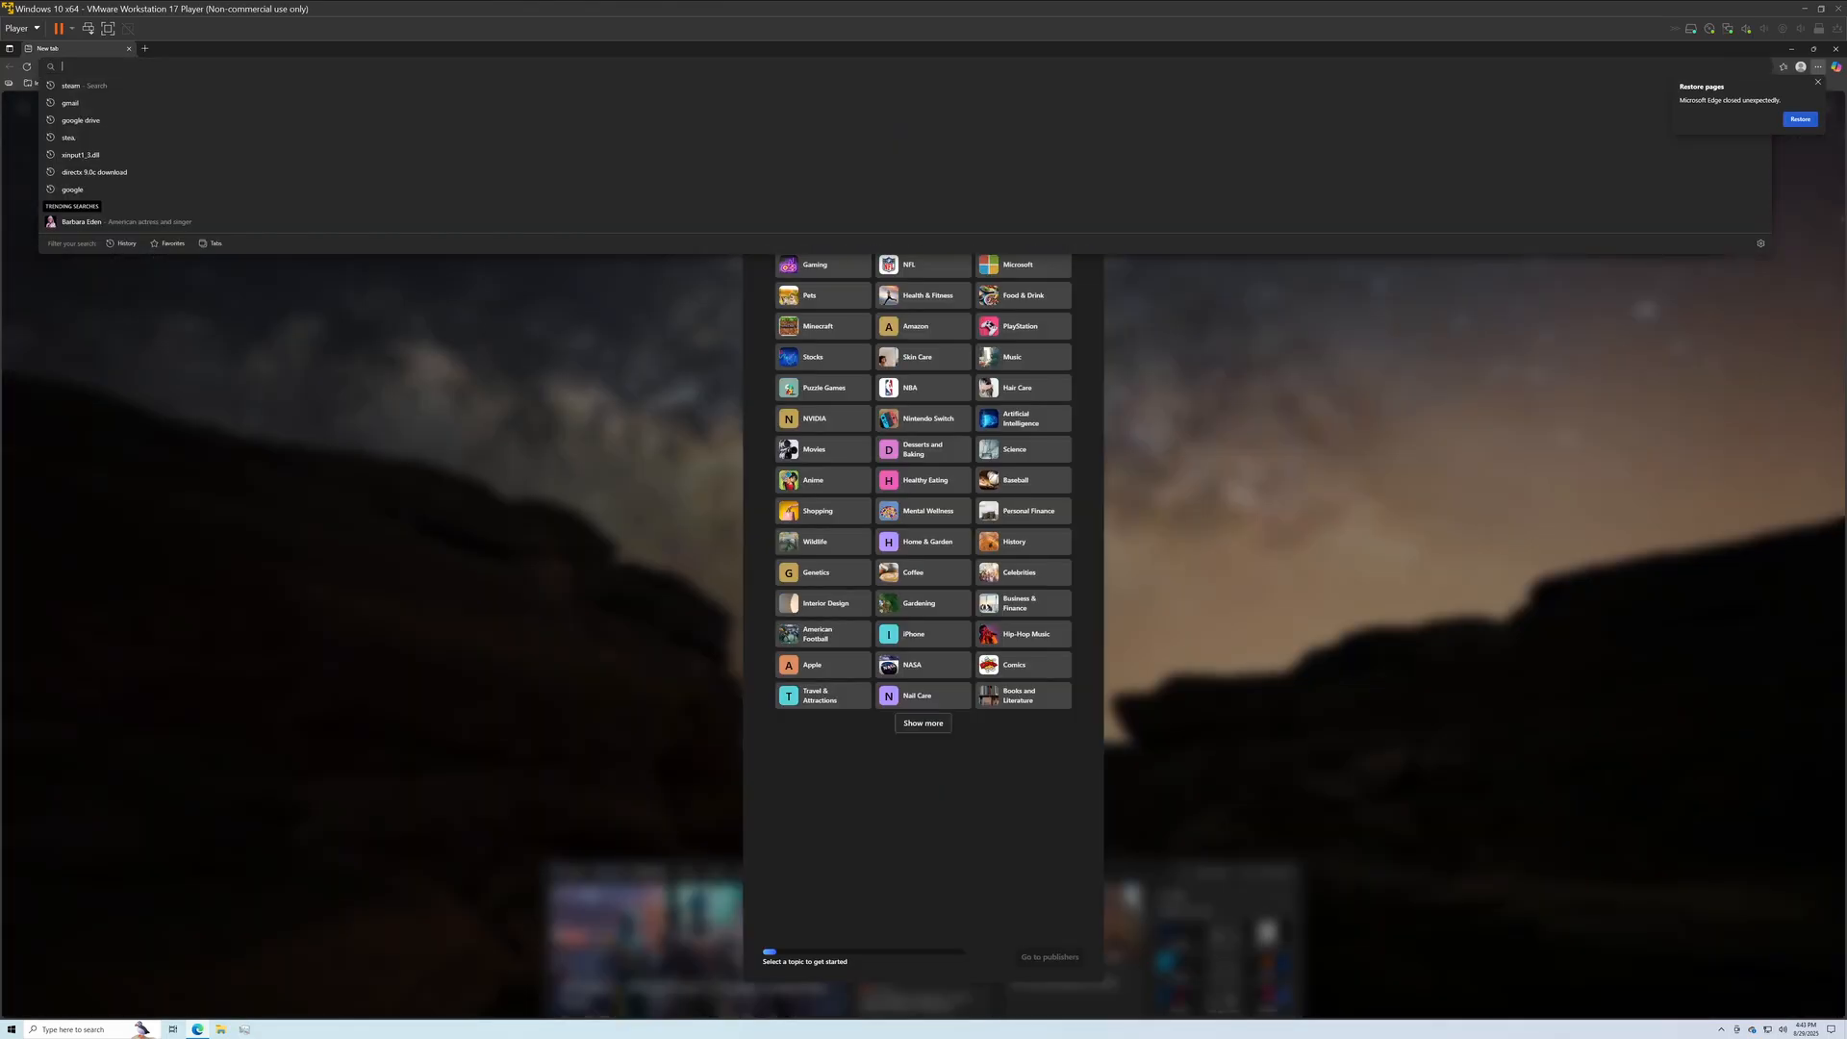
Search the web for "steam" in Microsoft Edge inside the virtual machine and open another new tab
{"action": "type", "text": "steam"}
{"action": "key", "text": "Return"}
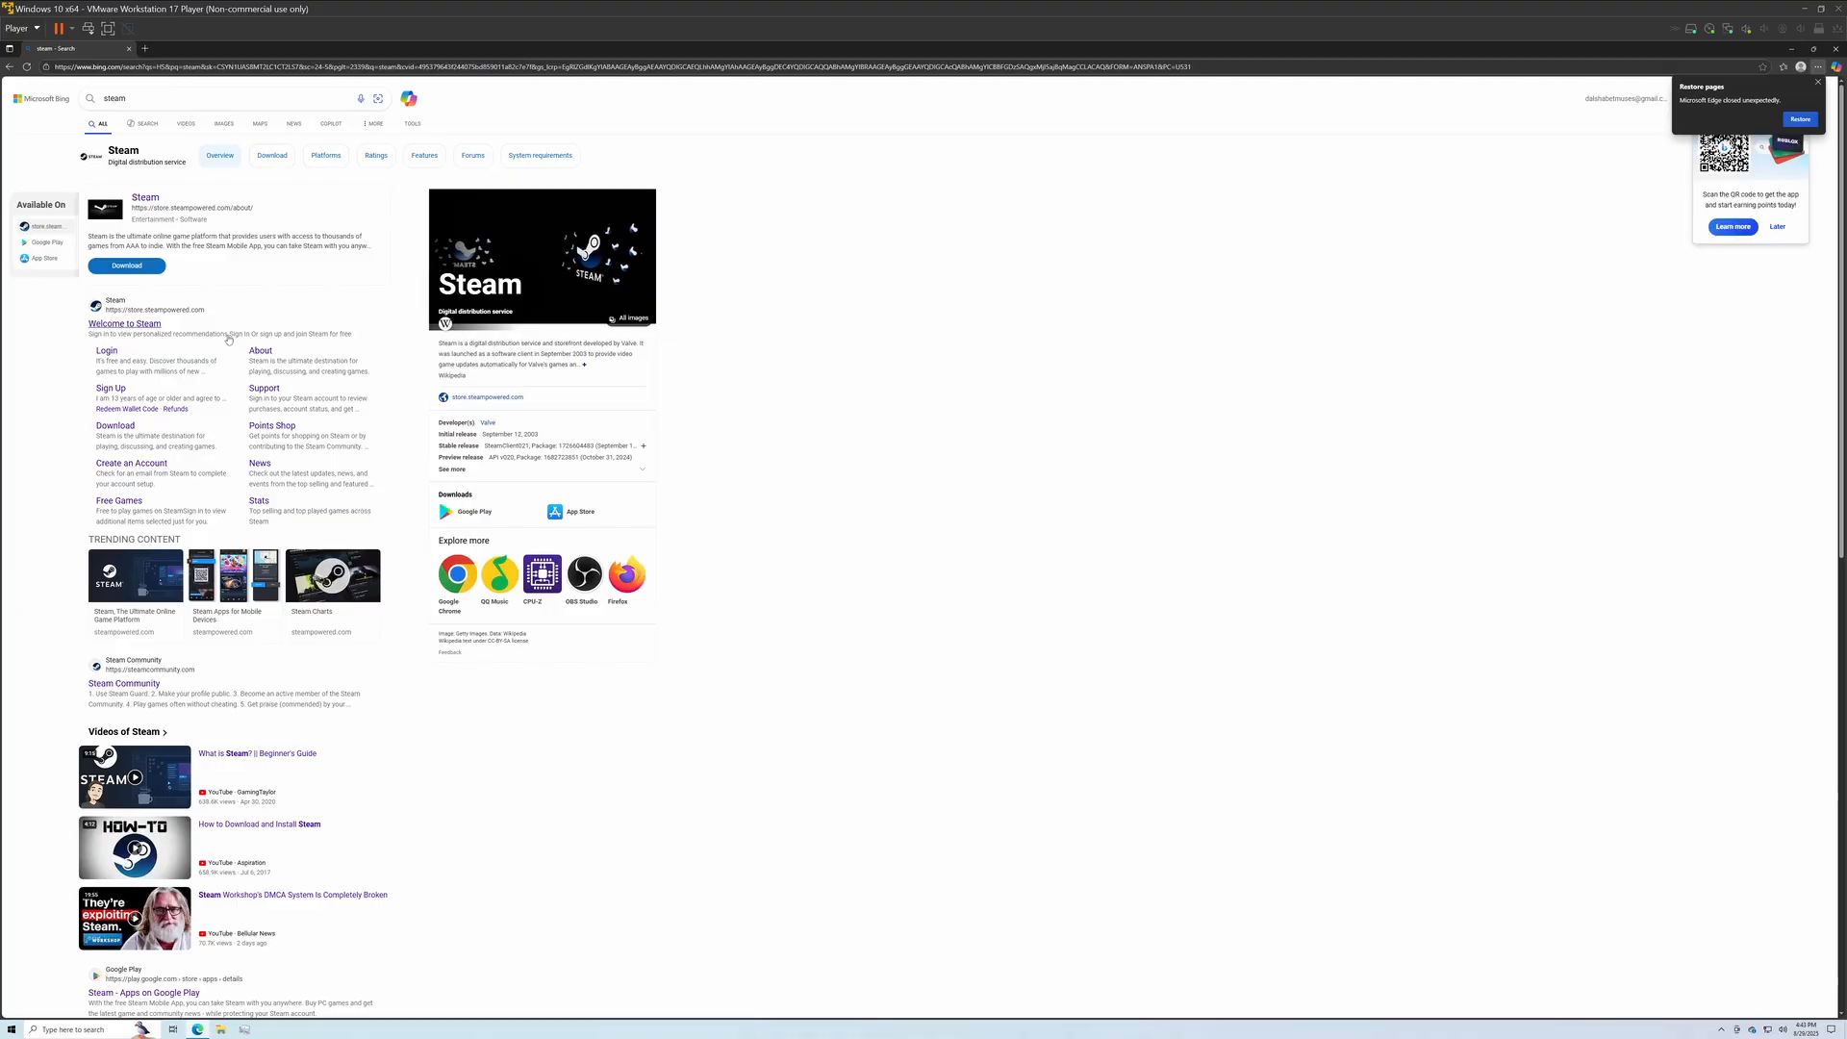
{"action": "key", "text": "Num_Lock"}
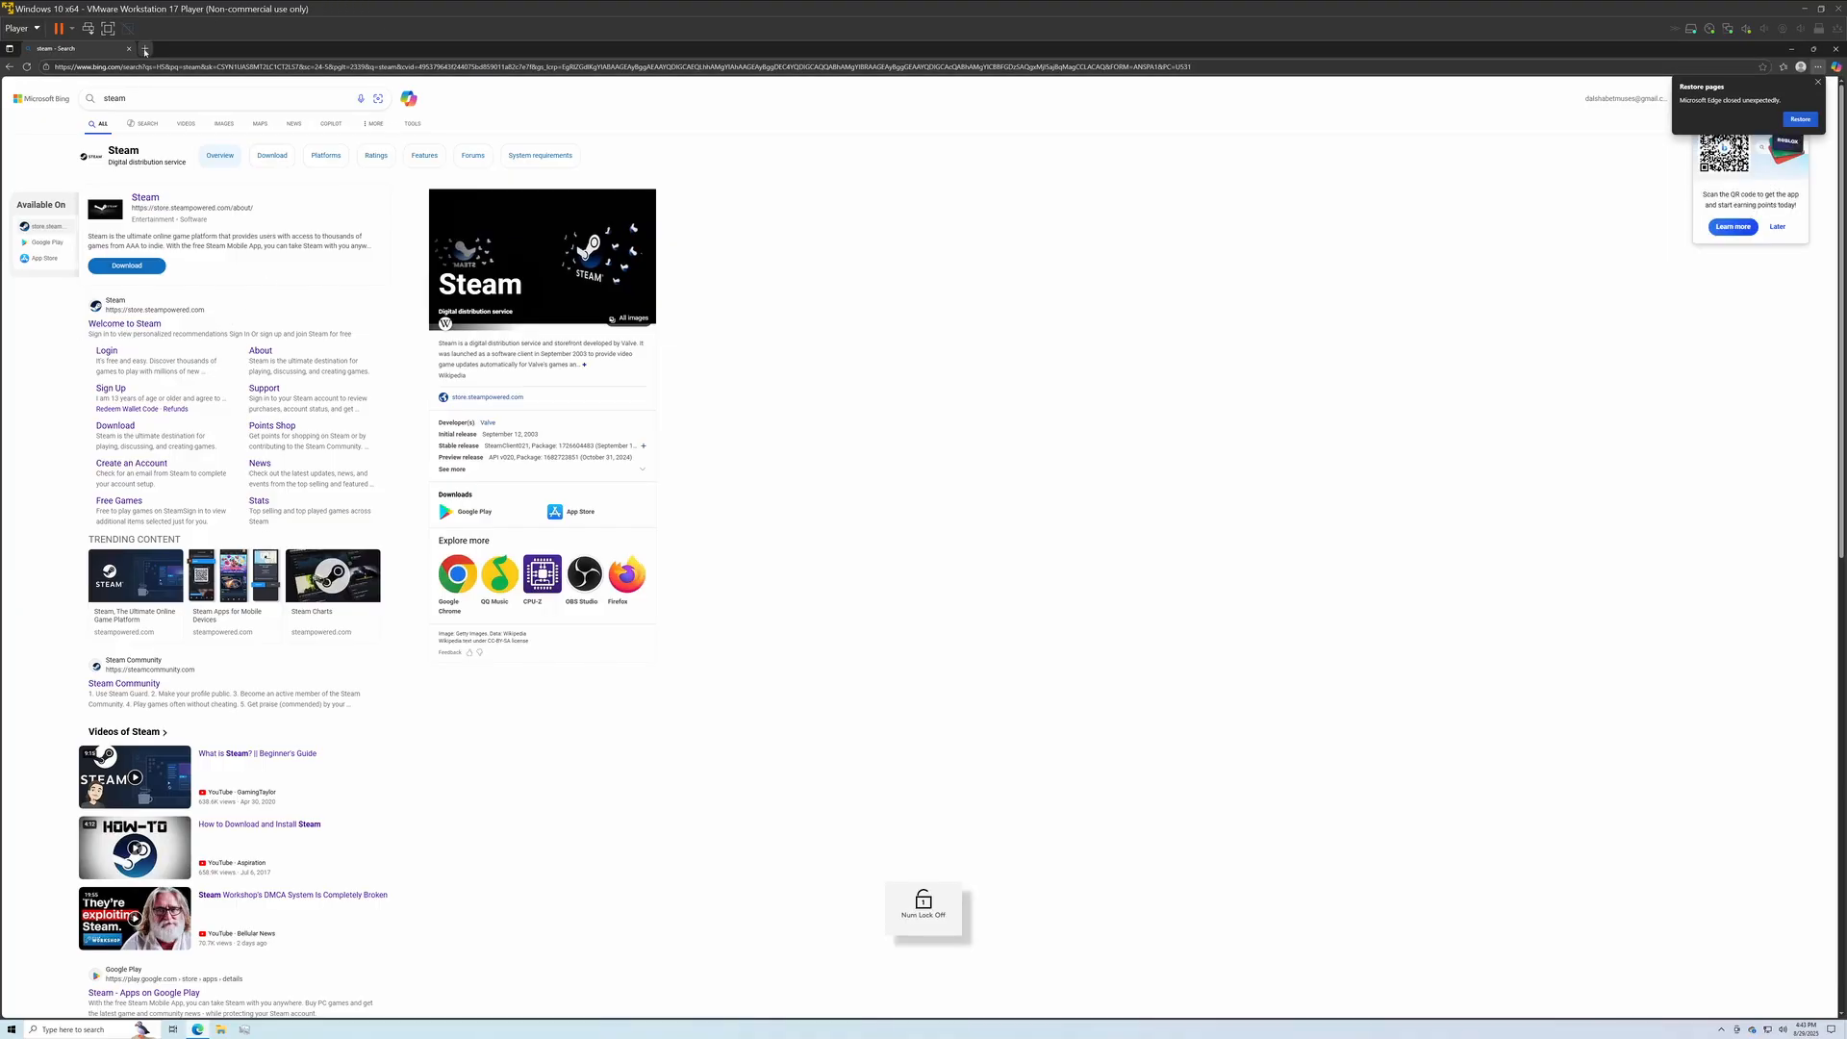
{"action": "left_click", "coordinate": [146, 48]}
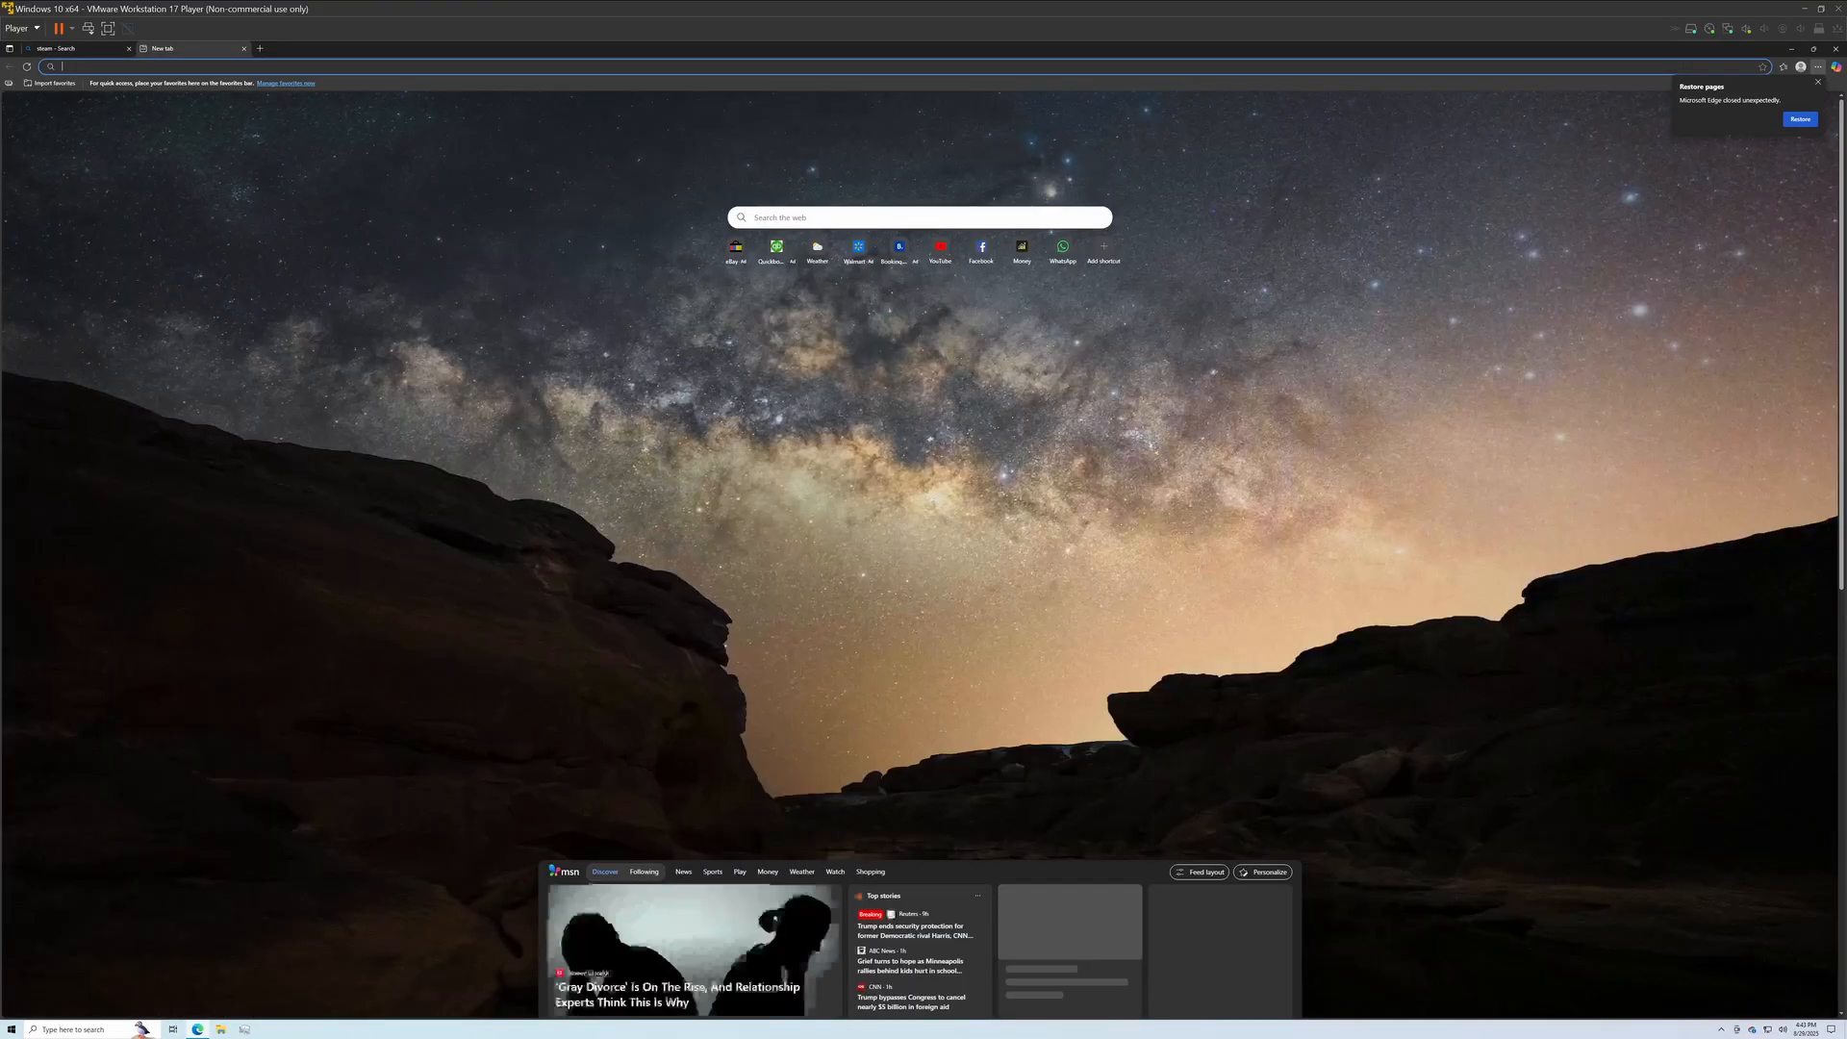
{"action": "key", "text": "Num_Lock"}
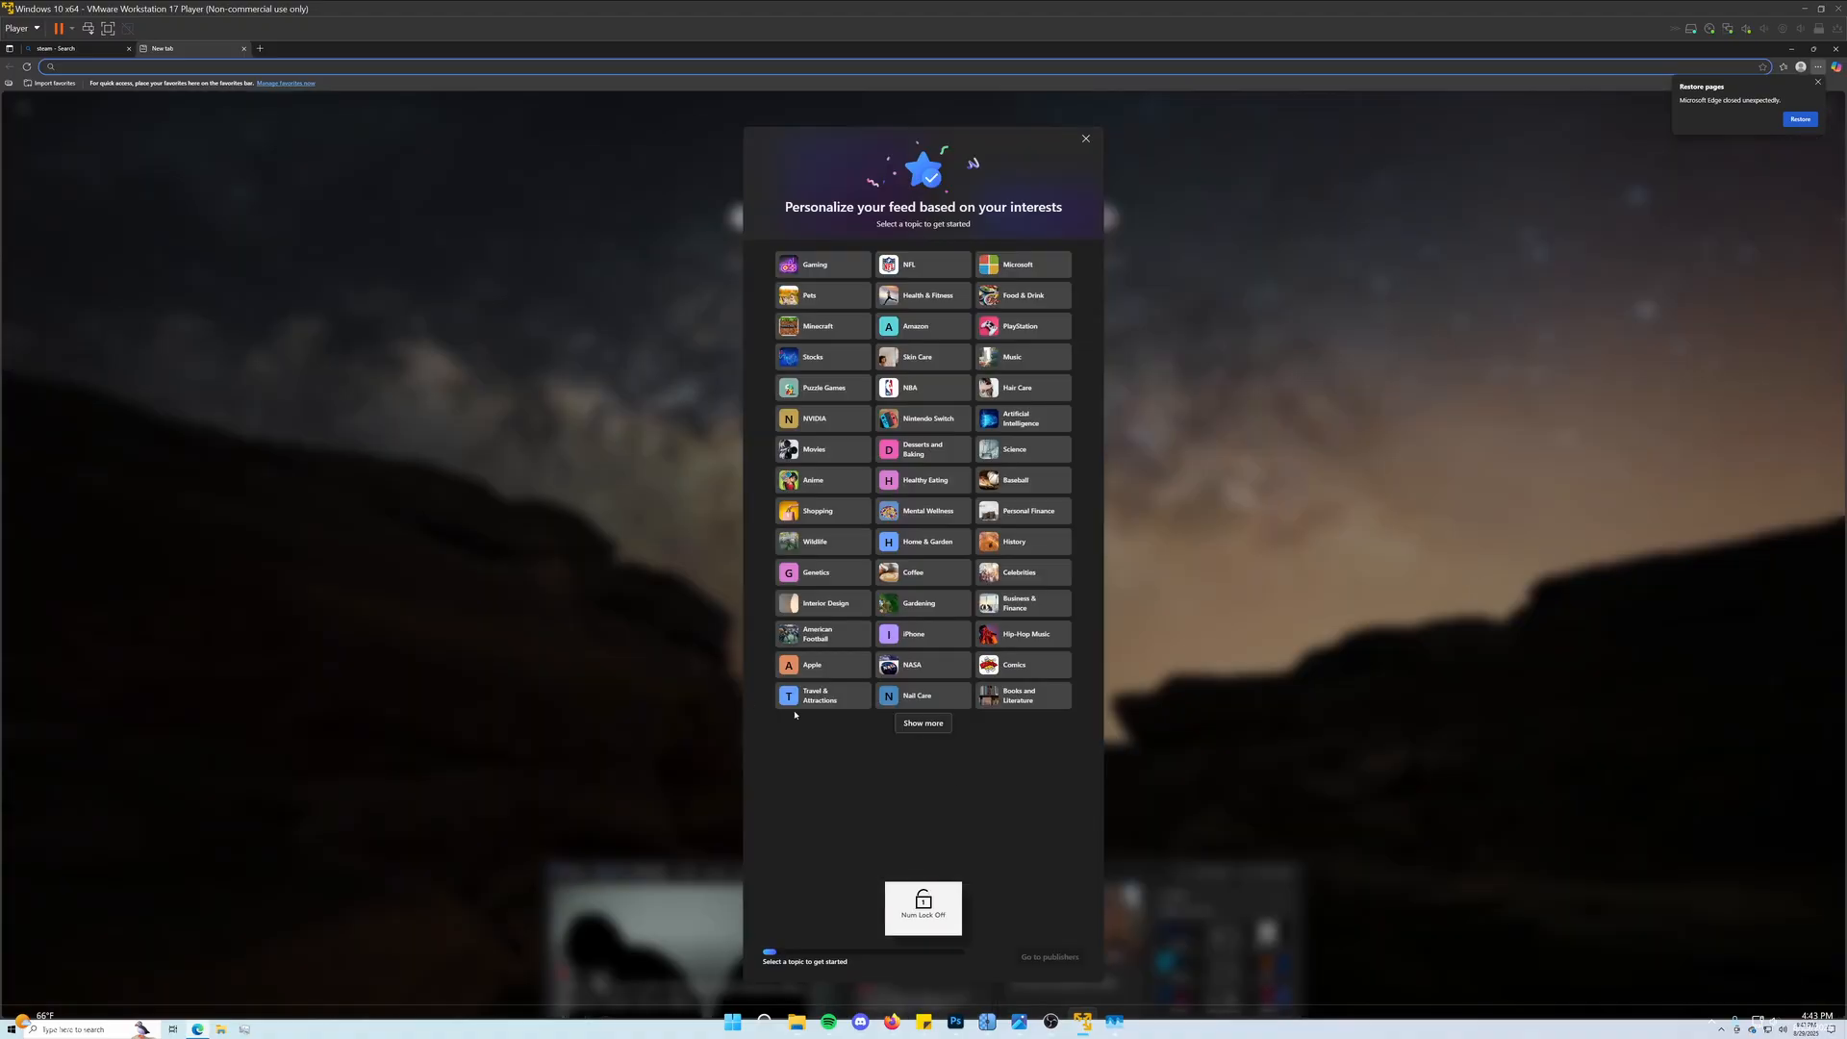
Dismiss the feed personalization prompt and move the virtual machine window out of its maximized state so the host's guide shows beside it
{"action": "left_click", "coordinate": [1086, 139]}
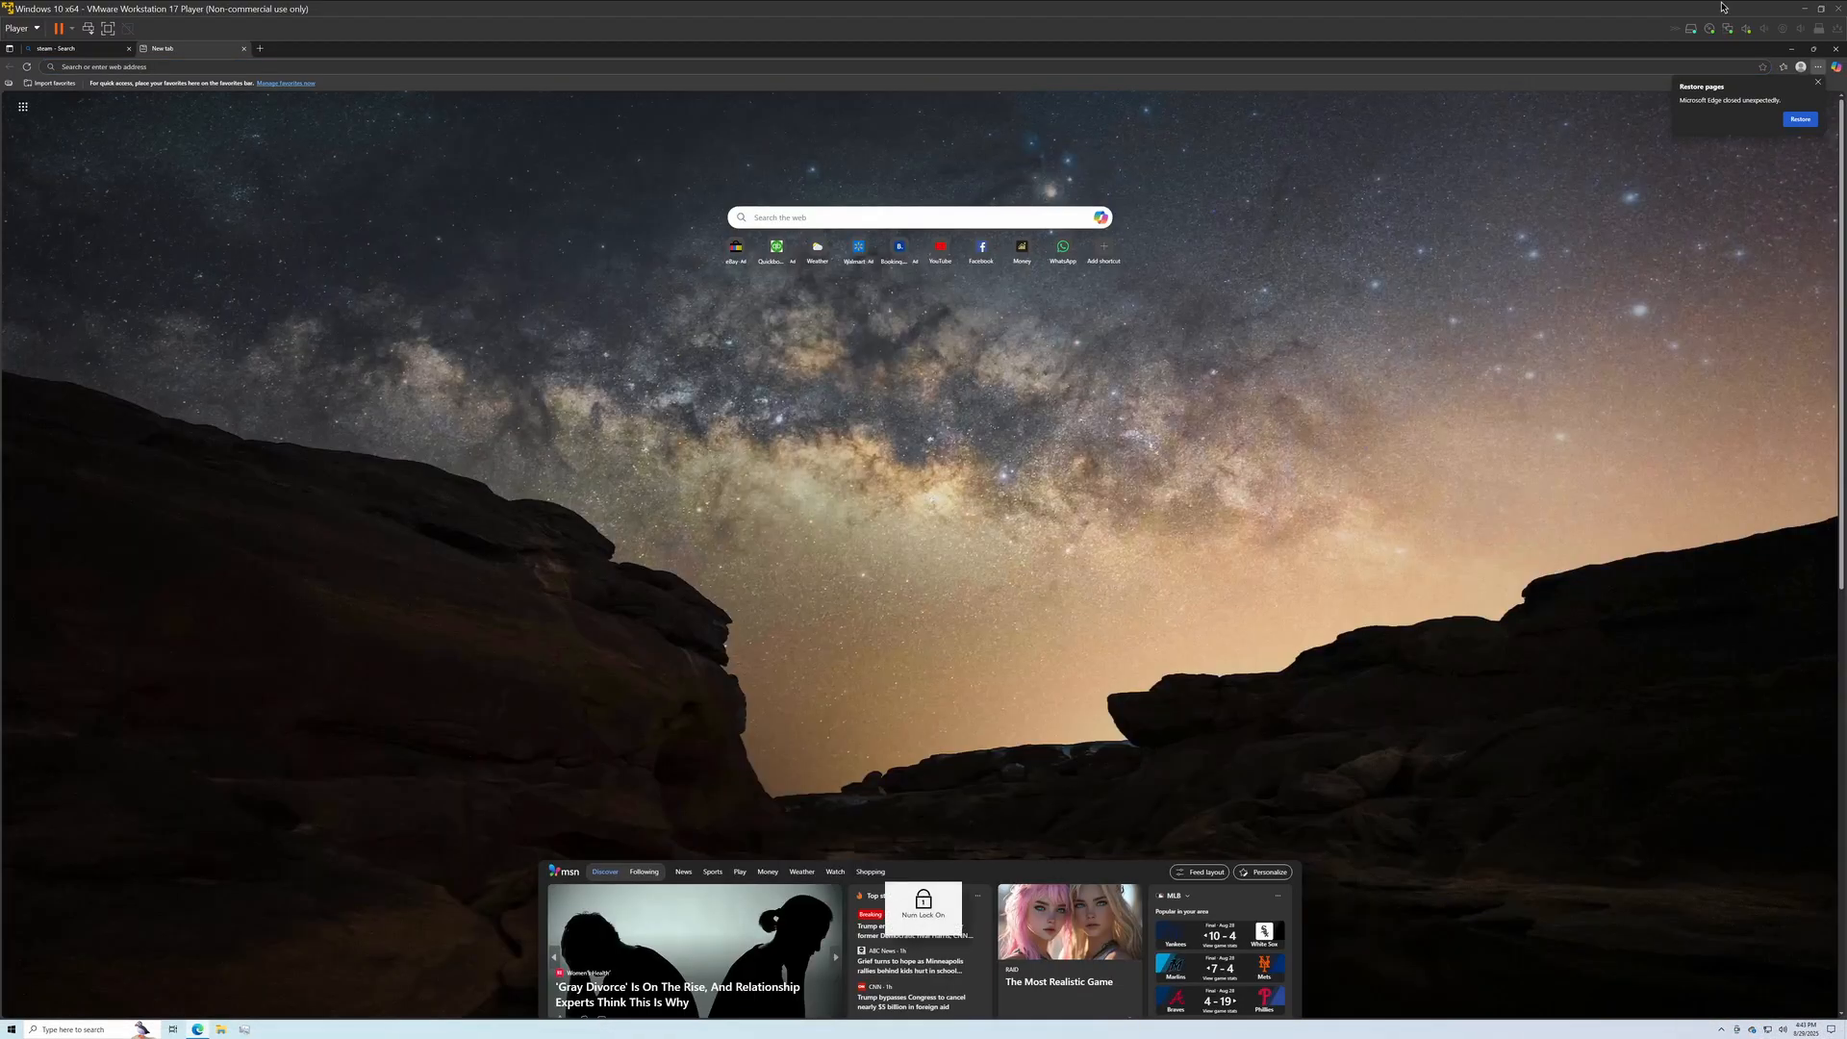
{"action": "left_click_drag", "start_coordinate": [1717, 8], "coordinate": [1502, 25]}
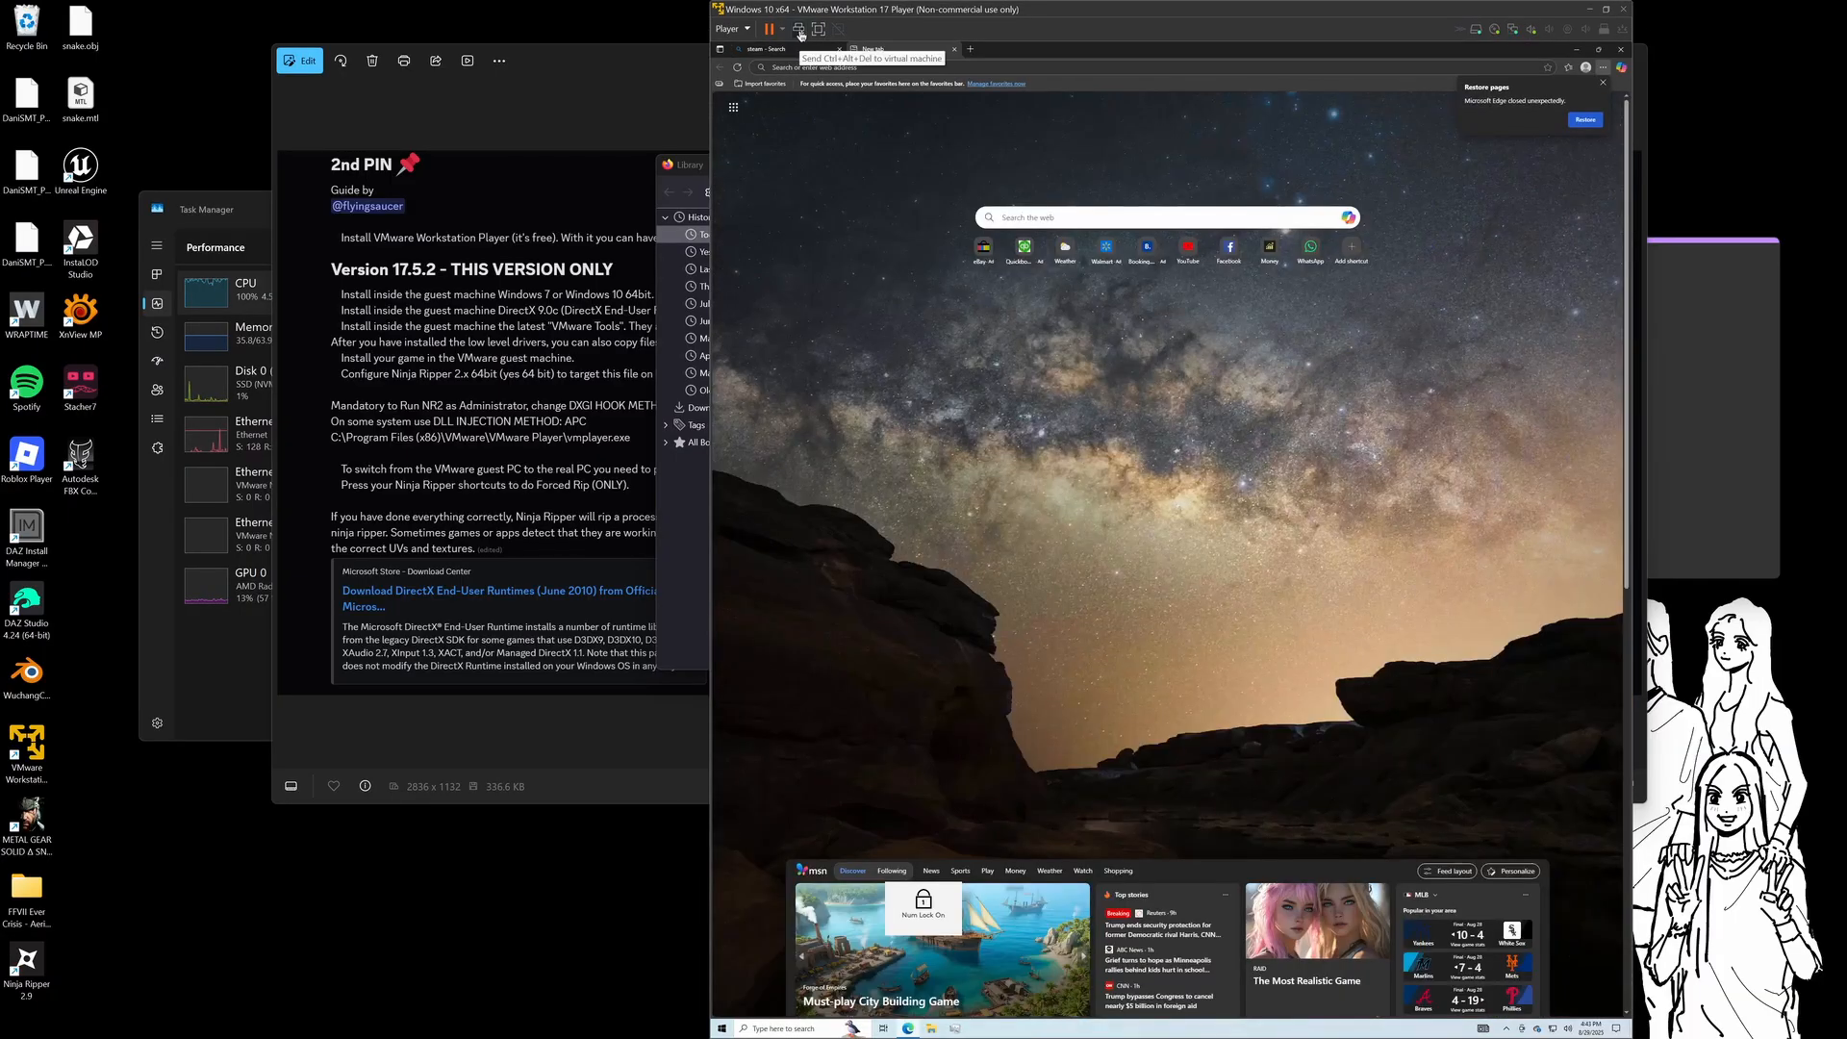
Send Ctrl+Alt+Del to the virtual machine, then cancel the guest's security options screen
{"action": "left_click", "coordinate": [800, 32]}
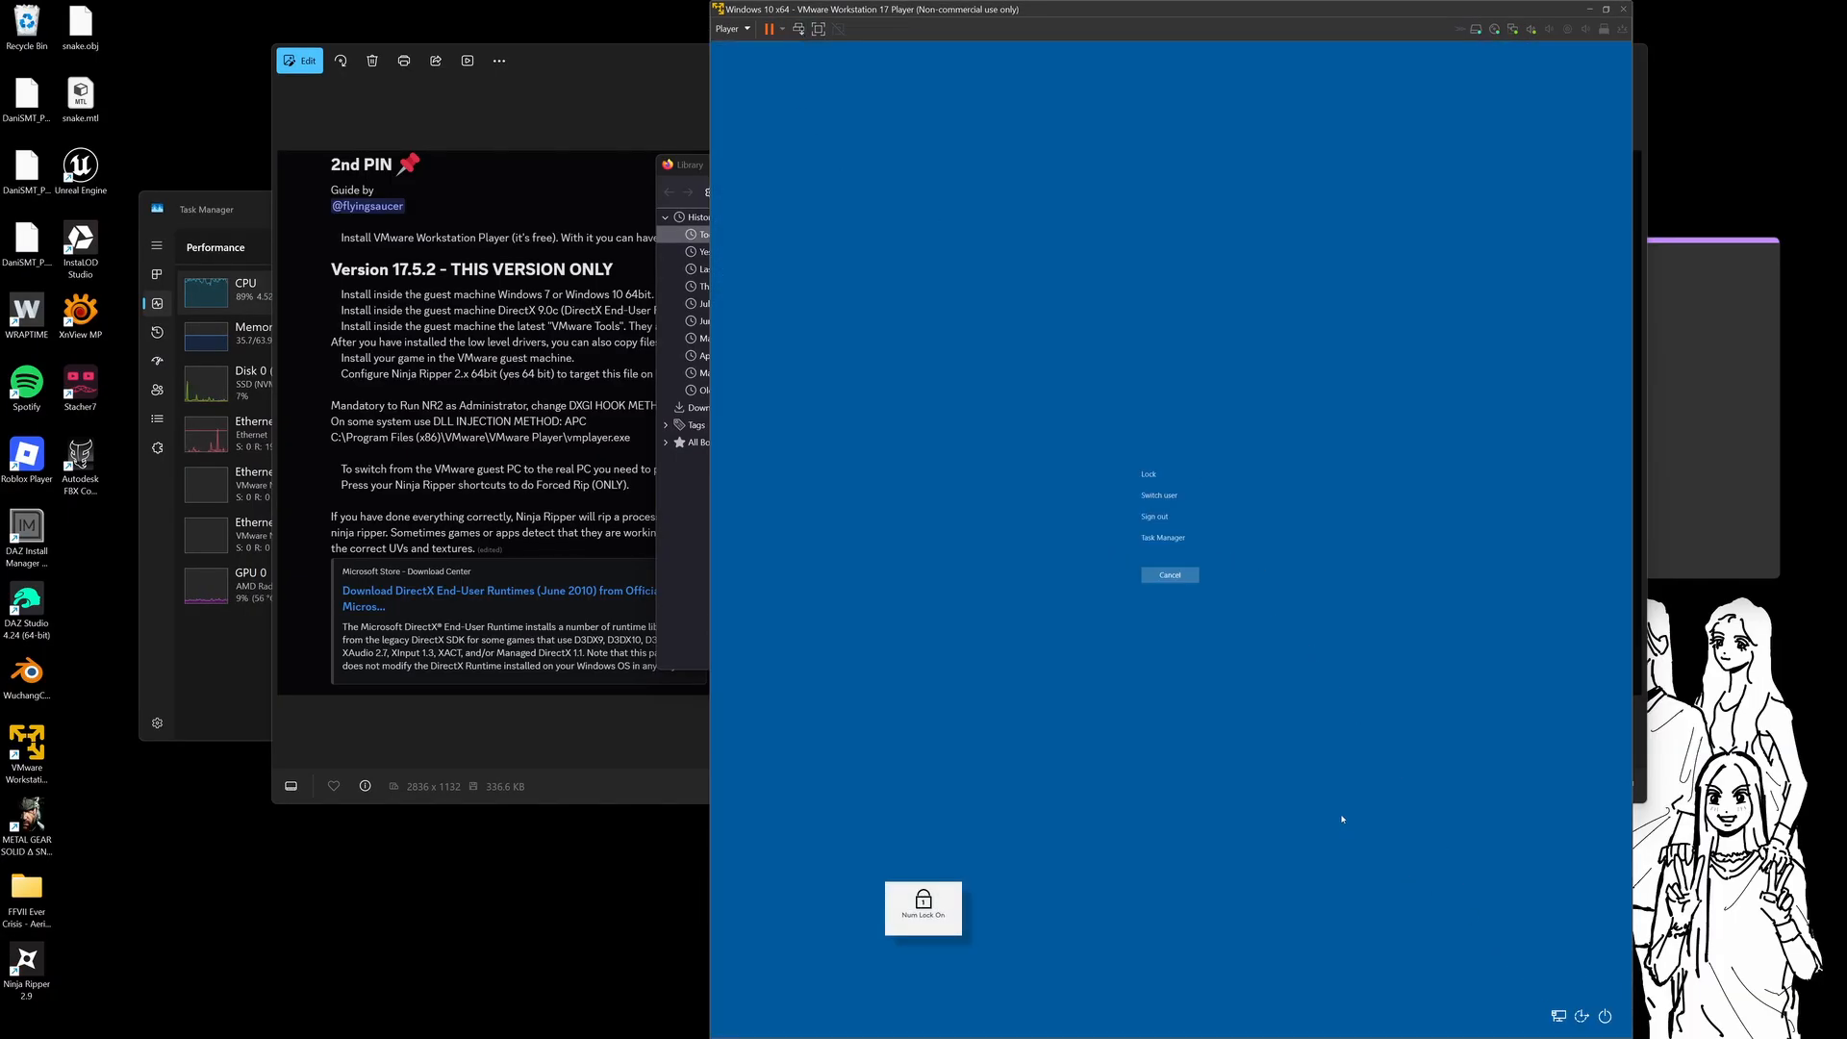
{"action": "left_click", "coordinate": [1170, 574]}
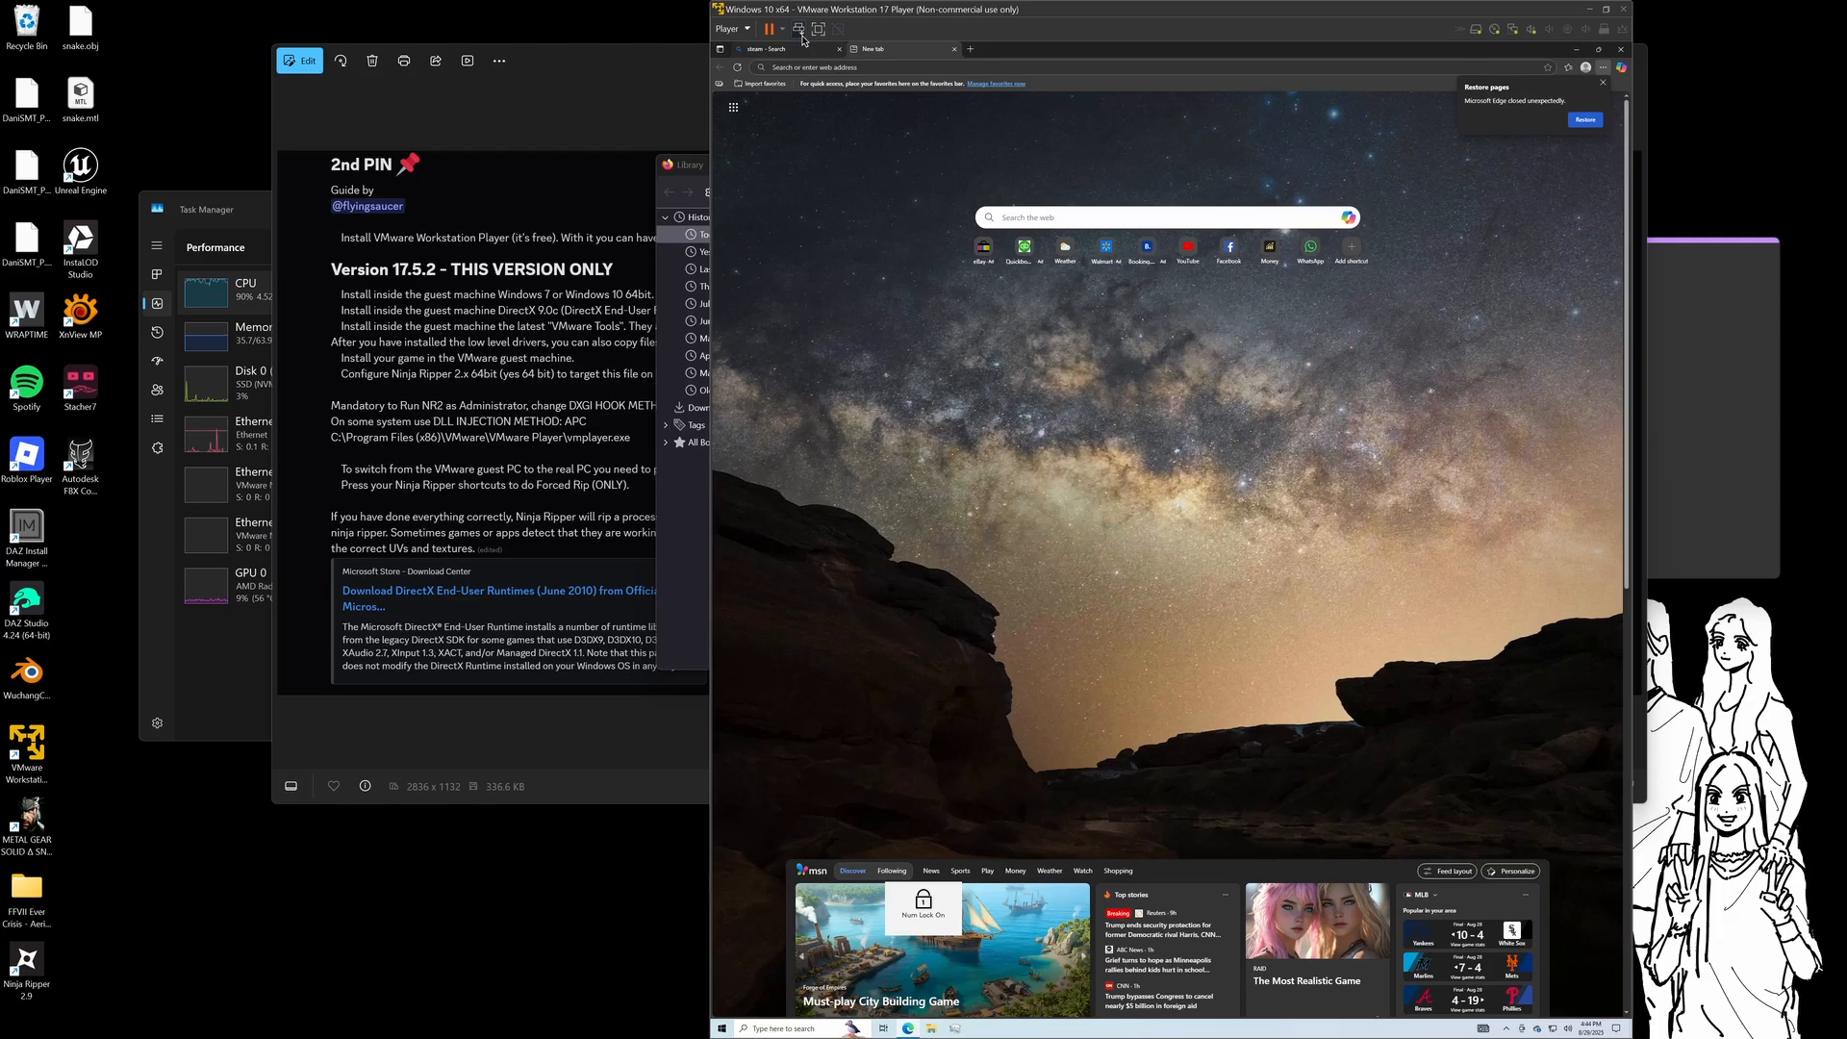
Check where VMware Tools can be reinstalled, review the VMware Tools instructions in the guide screenshot and return to the virtual machine
{"action": "left_click", "coordinate": [733, 29]}
{"action": "mouse_move", "coordinate": [770, 102]}
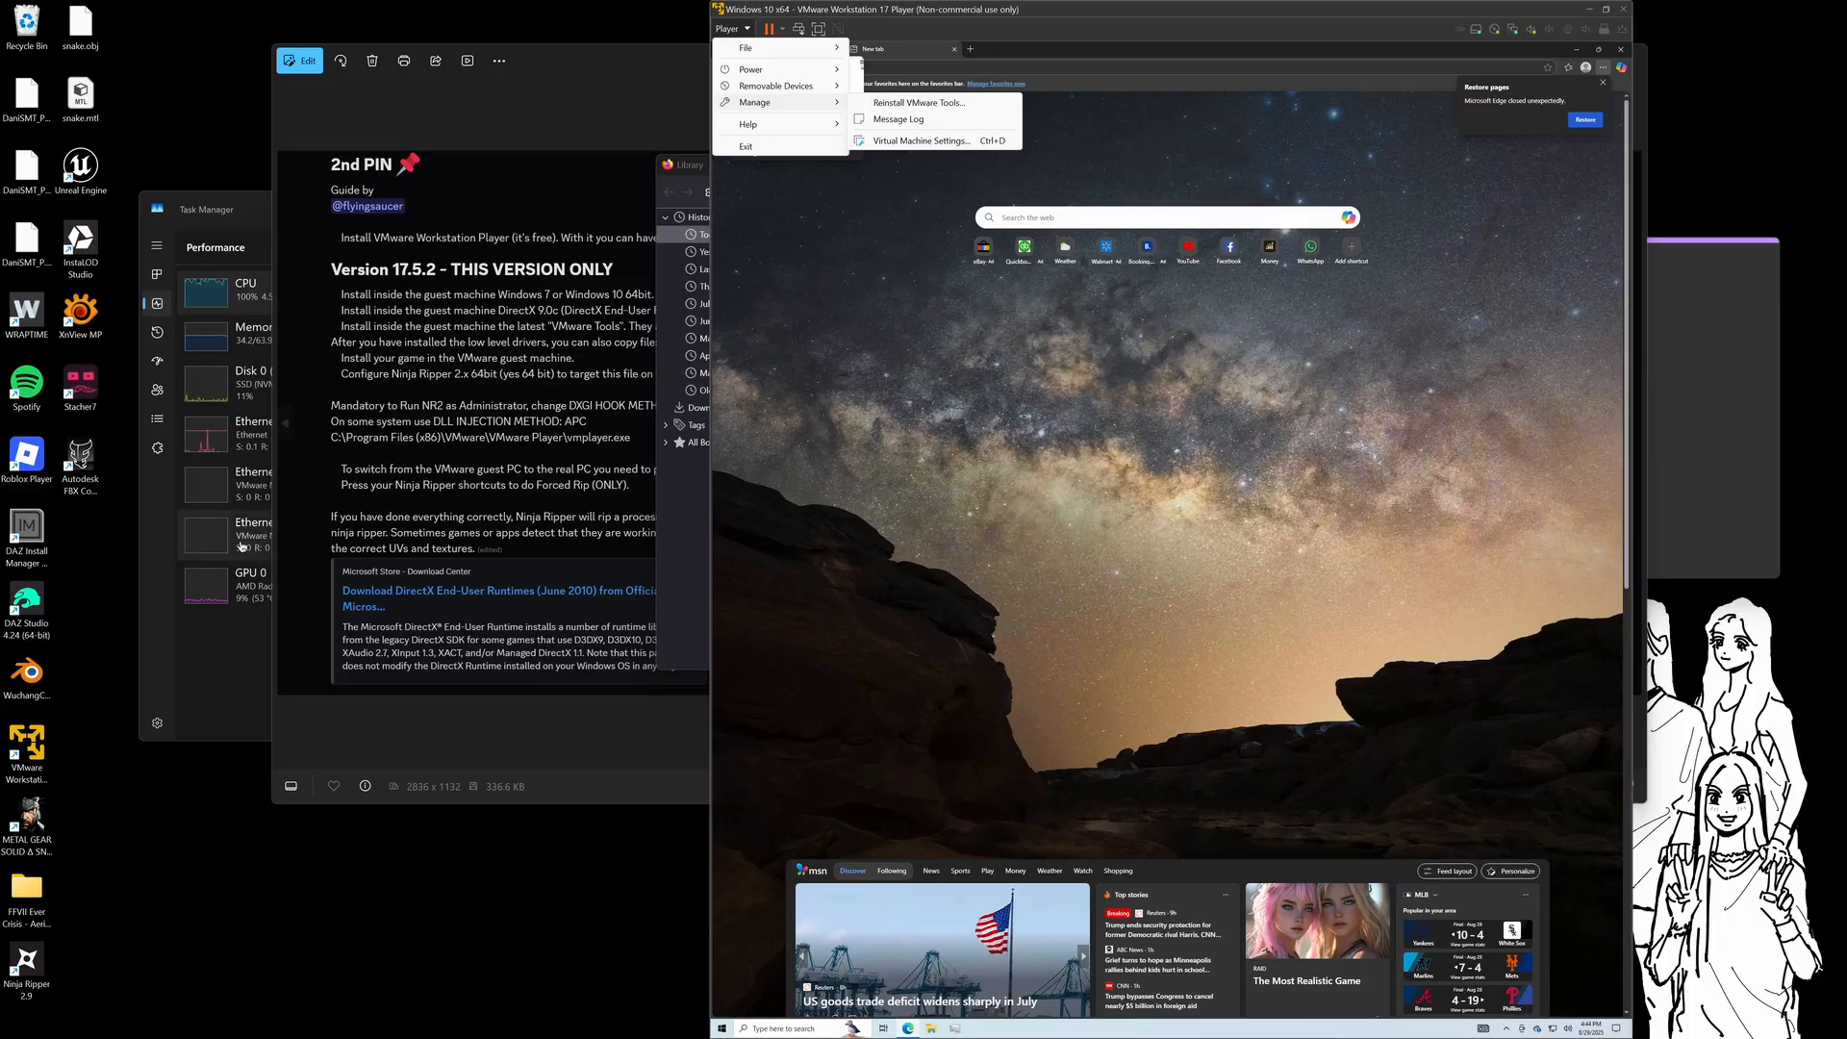
{"action": "left_click", "coordinate": [416, 346]}
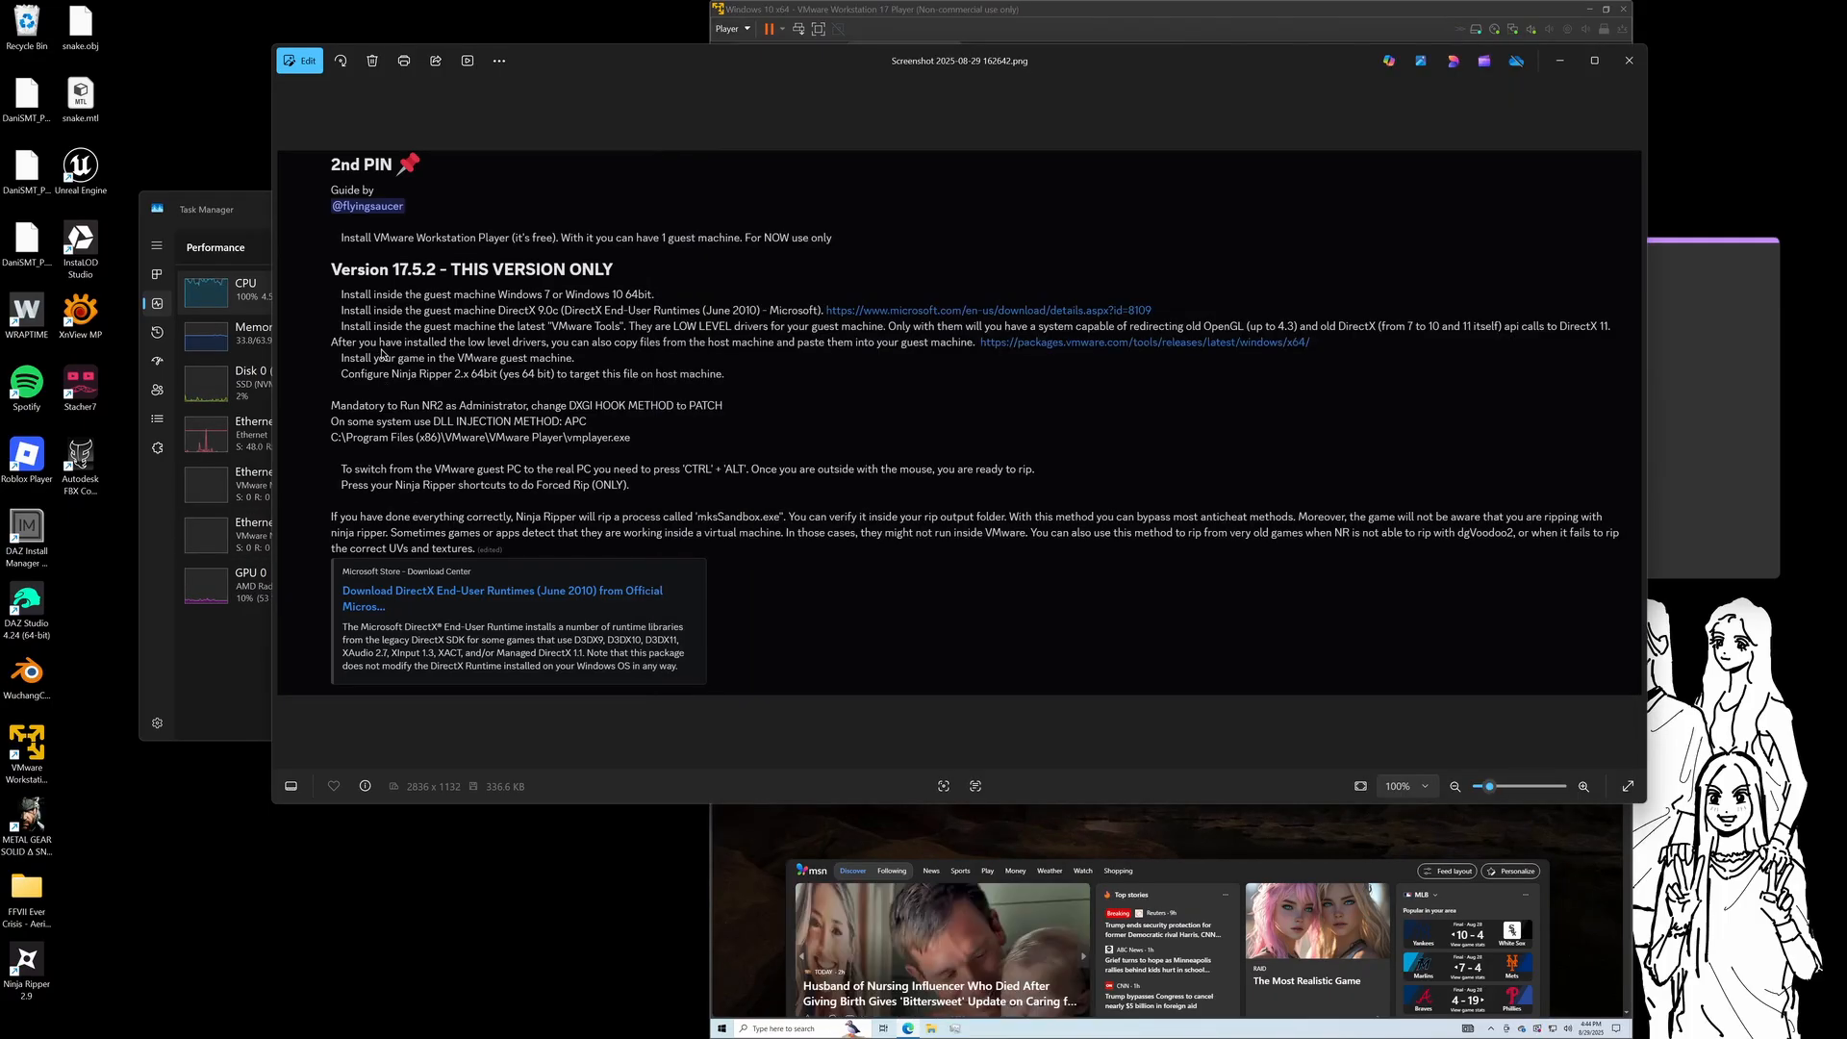
{"action": "scroll", "coordinate": [358, 331], "scroll_direction": "down", "scroll_amount": 1}
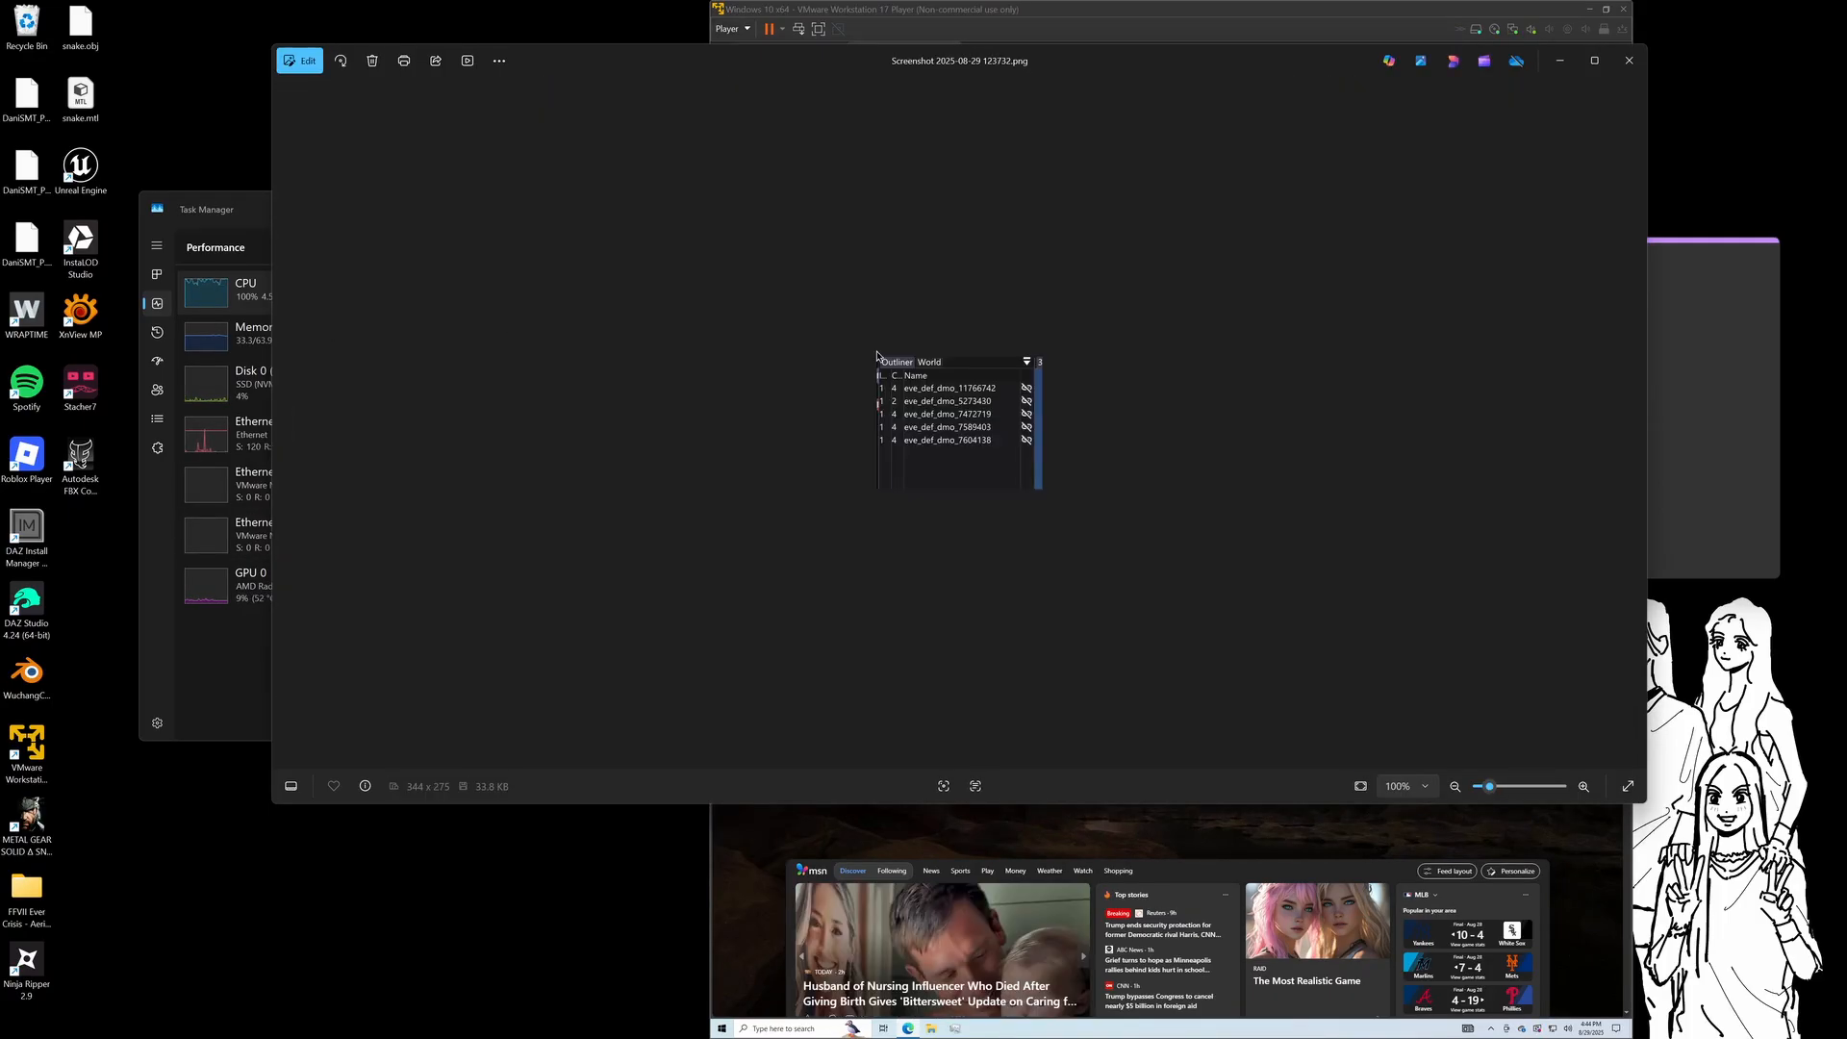
{"action": "left_click", "coordinate": [1634, 420]}
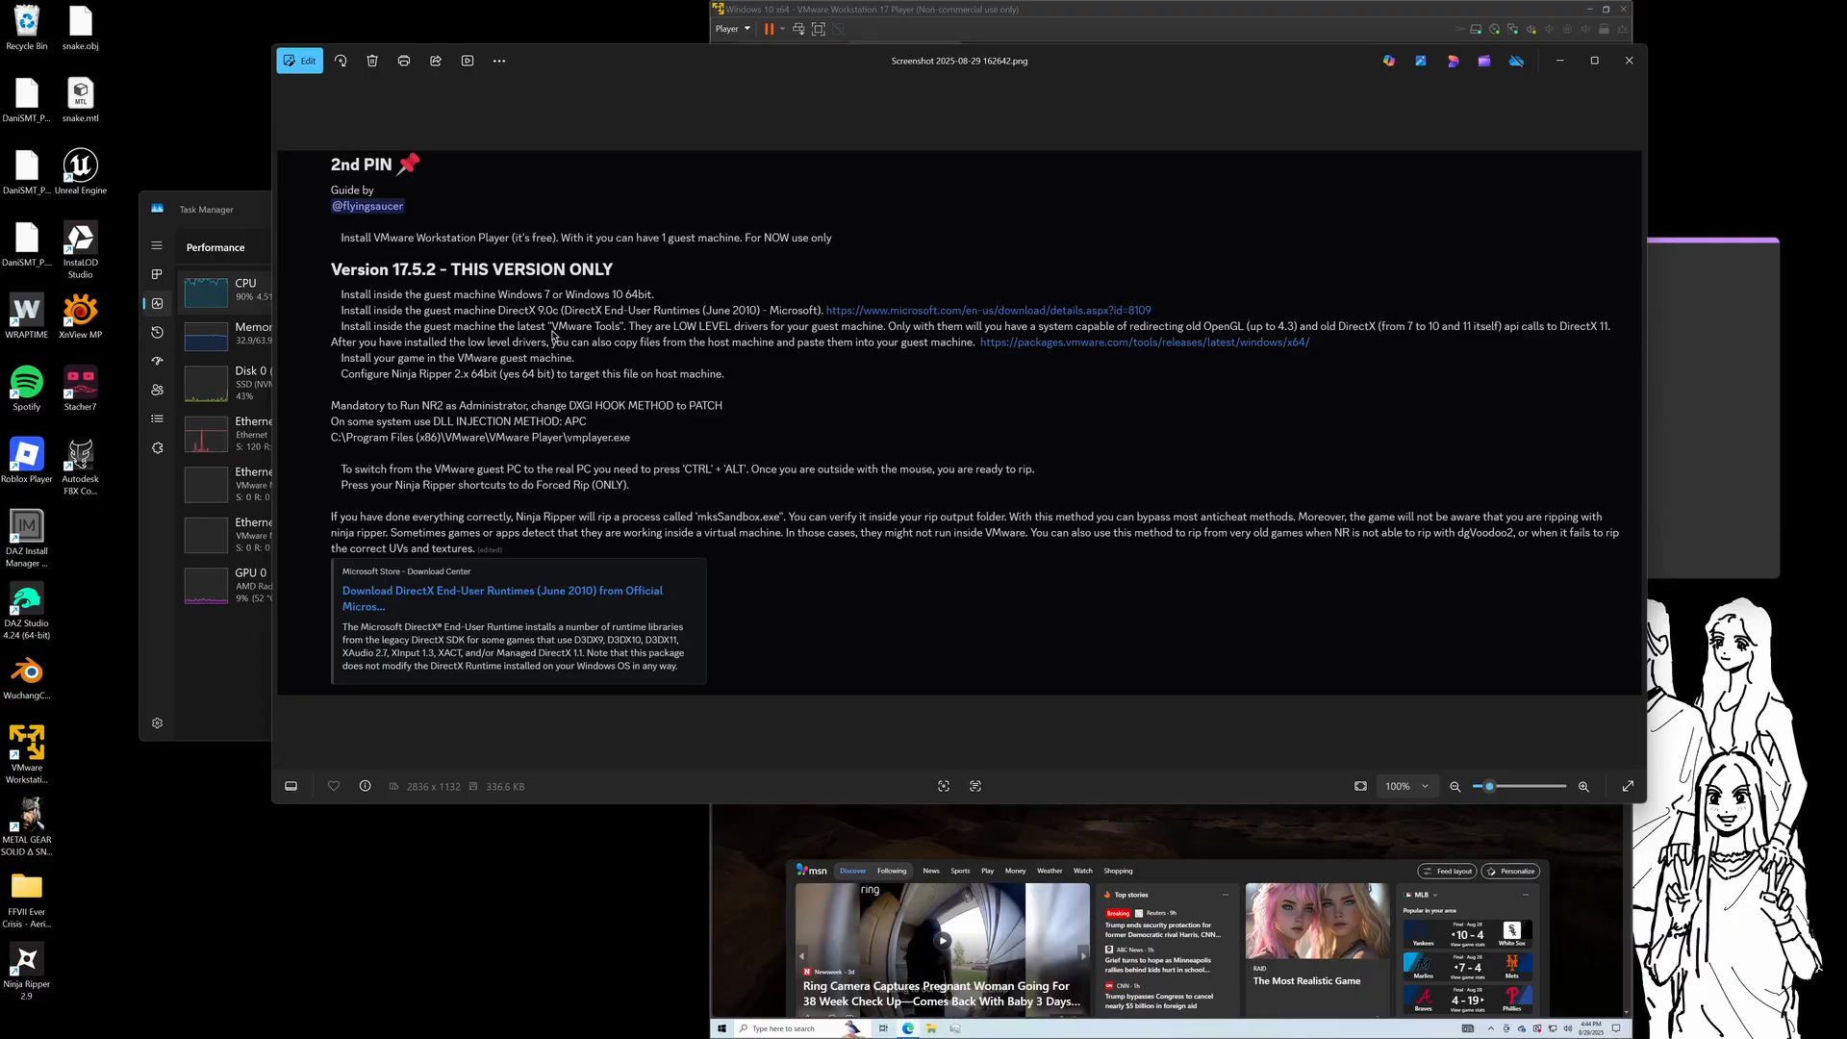
{"action": "left_click", "coordinate": [1395, 29]}
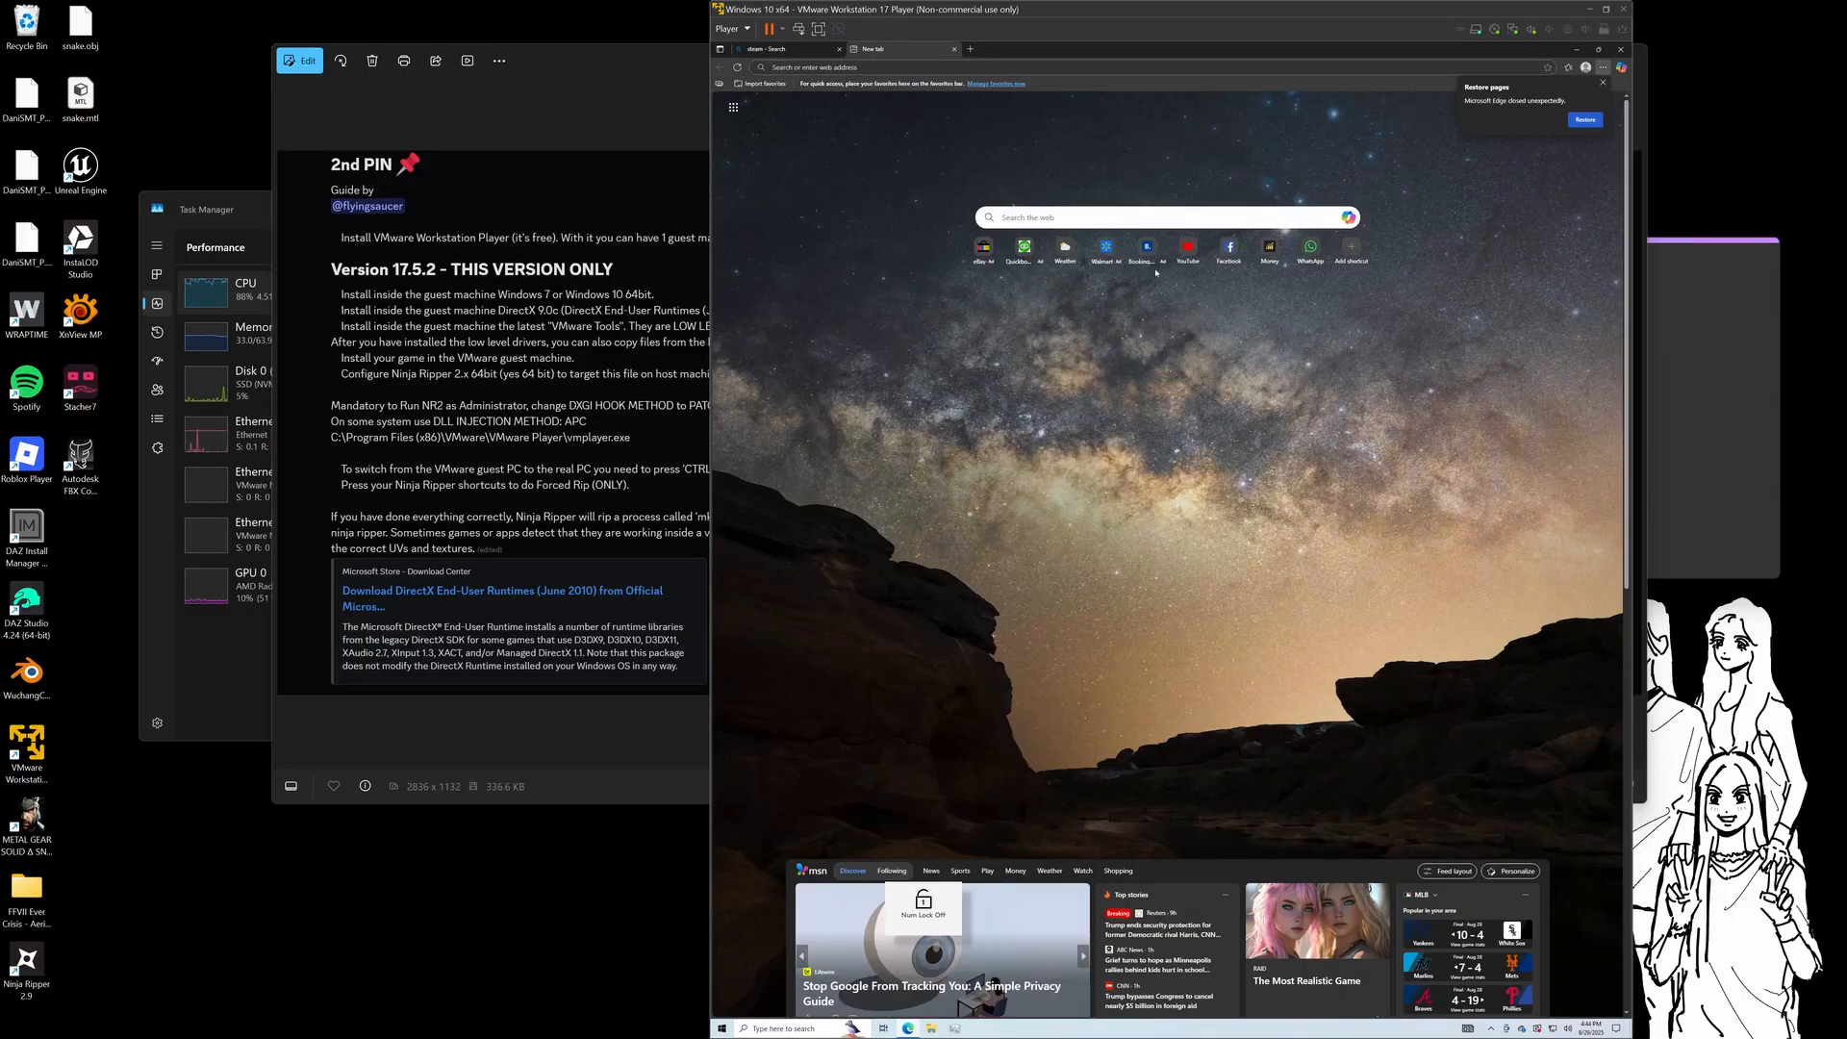
Open the host's pubgrips folder in File Explorer to review the Ninja Ripper and VMware files, then return to the virtual machine
{"action": "key", "text": "Num_Lock"}
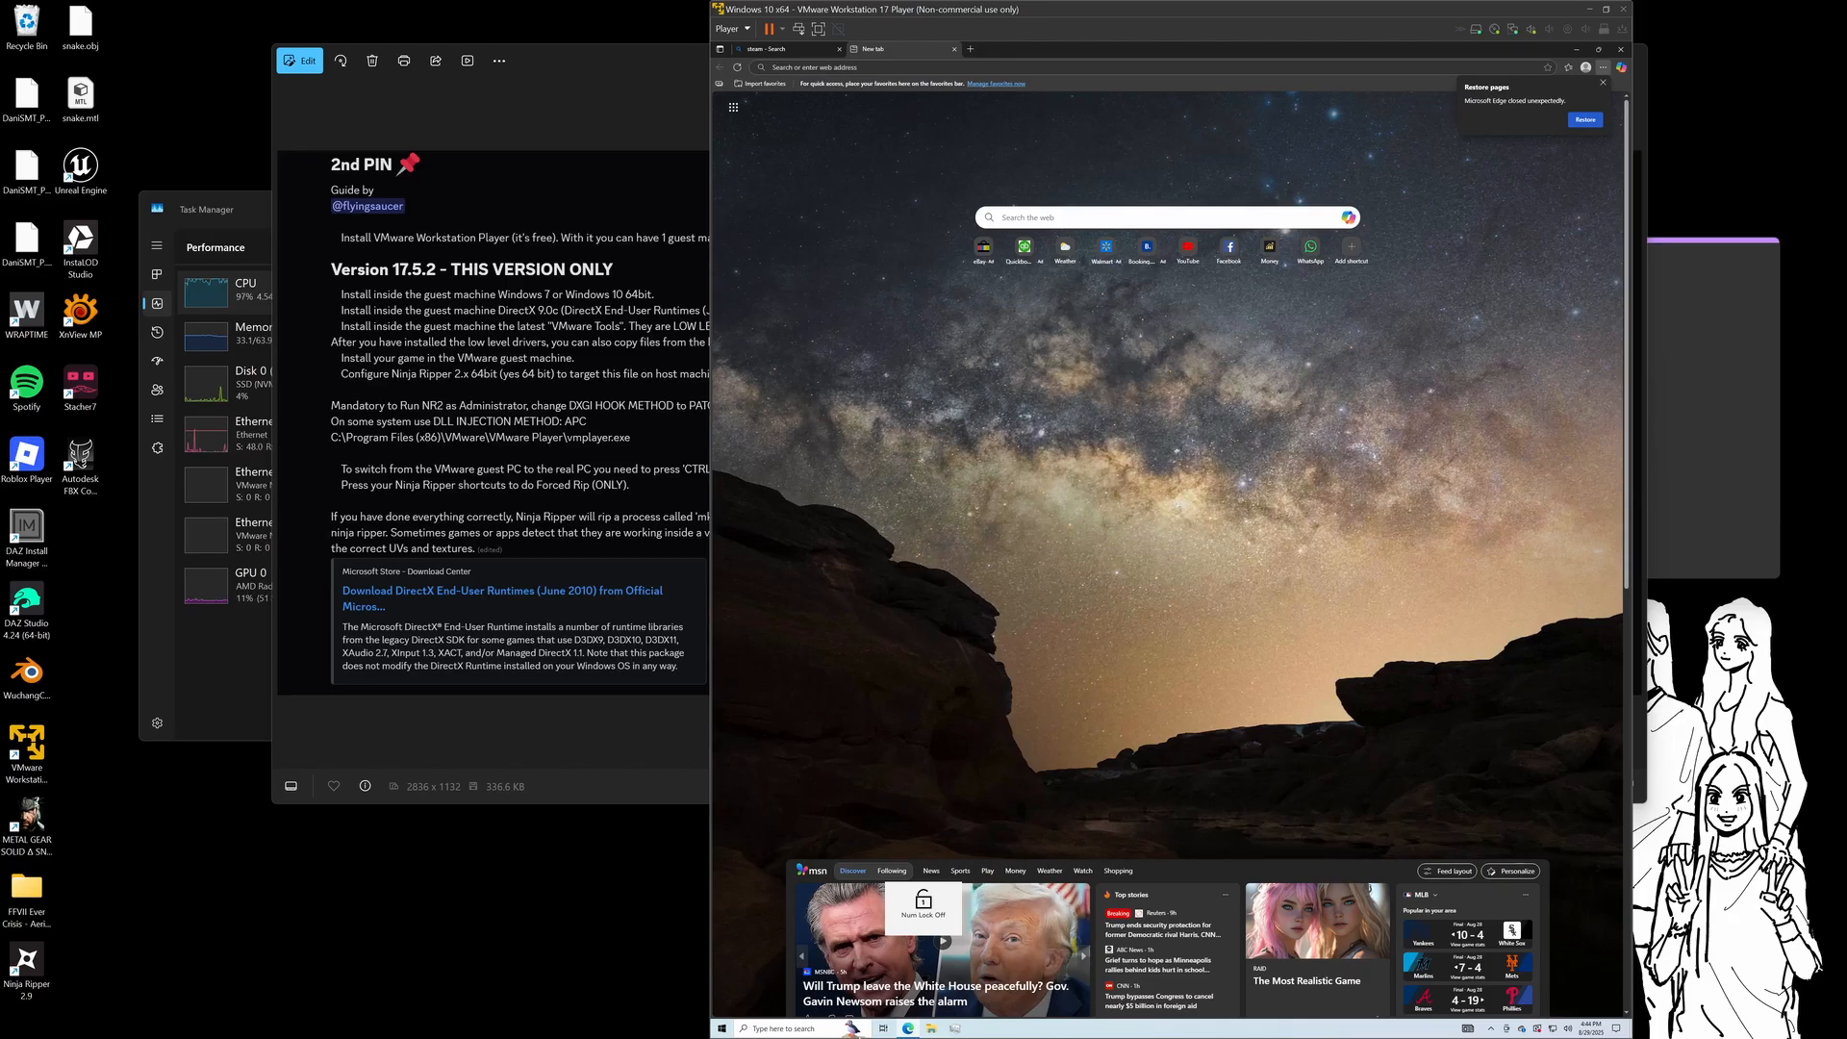
{"action": "mouse_move", "coordinate": [896, 1037]}
{"action": "left_click", "coordinate": [799, 1028]}
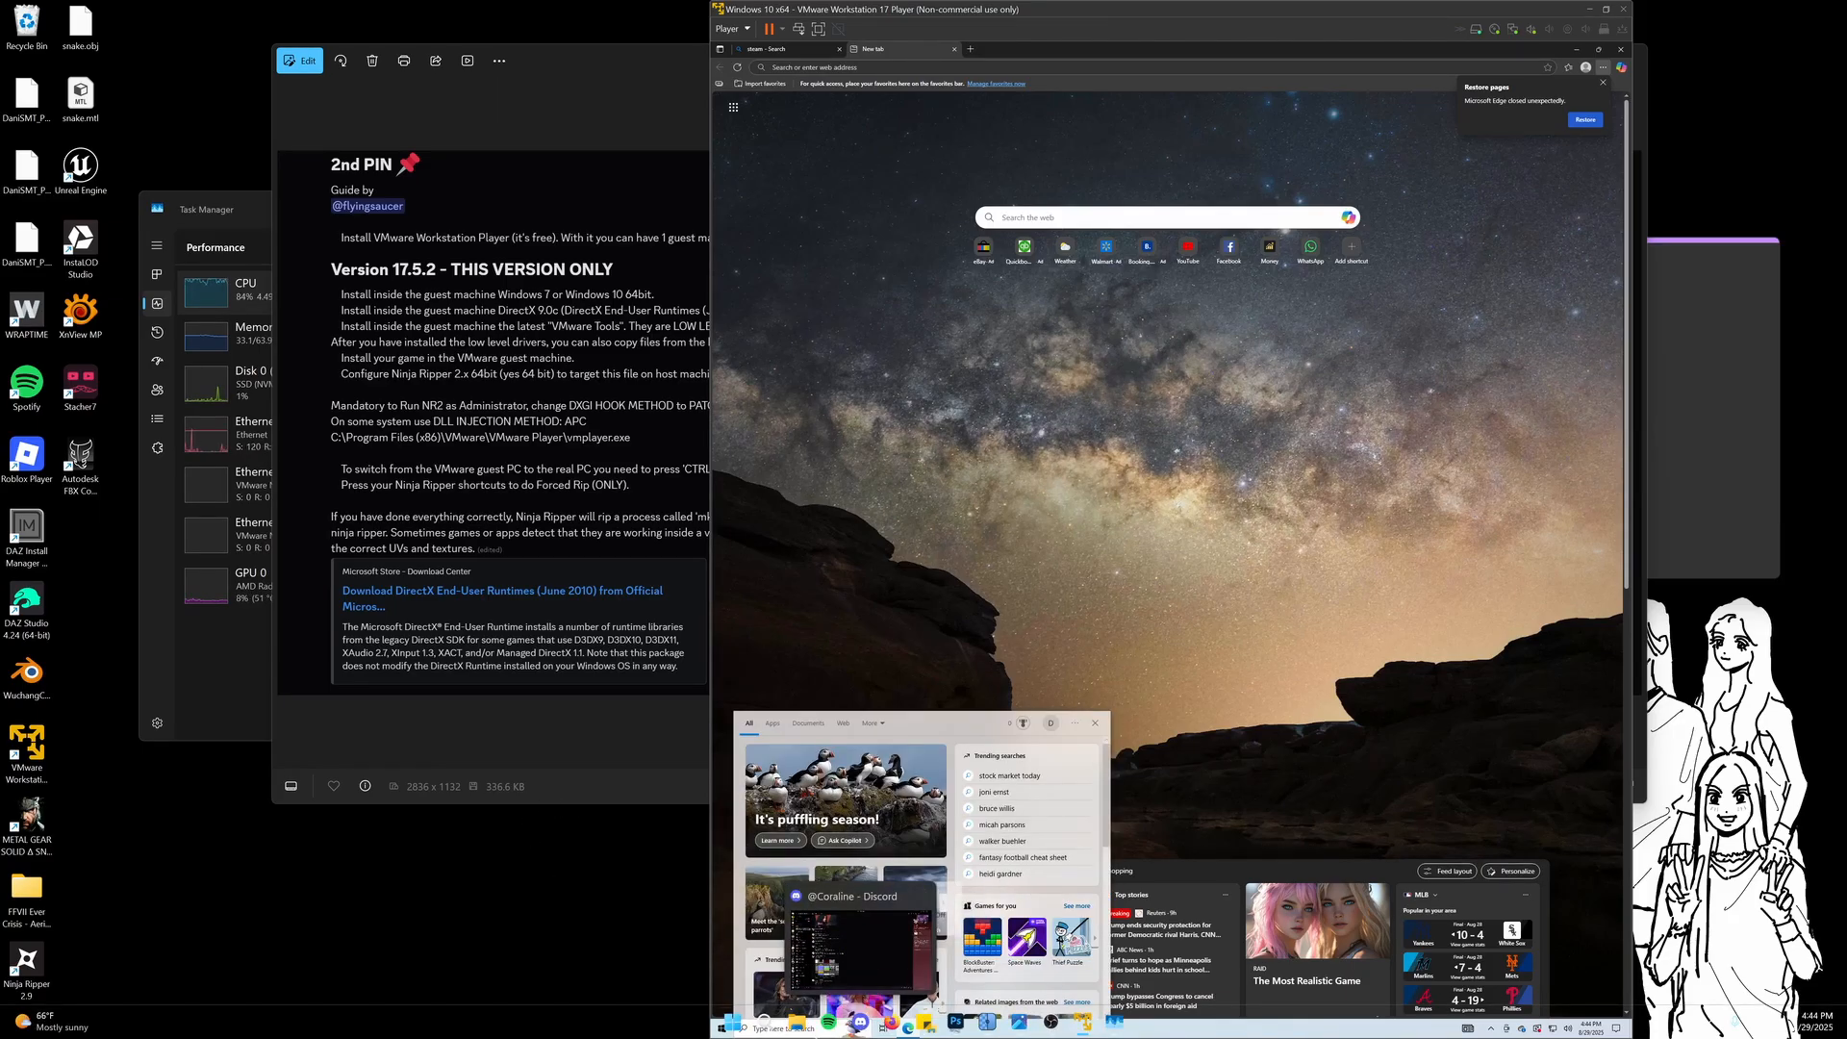
{"action": "left_click", "coordinate": [798, 1026]}
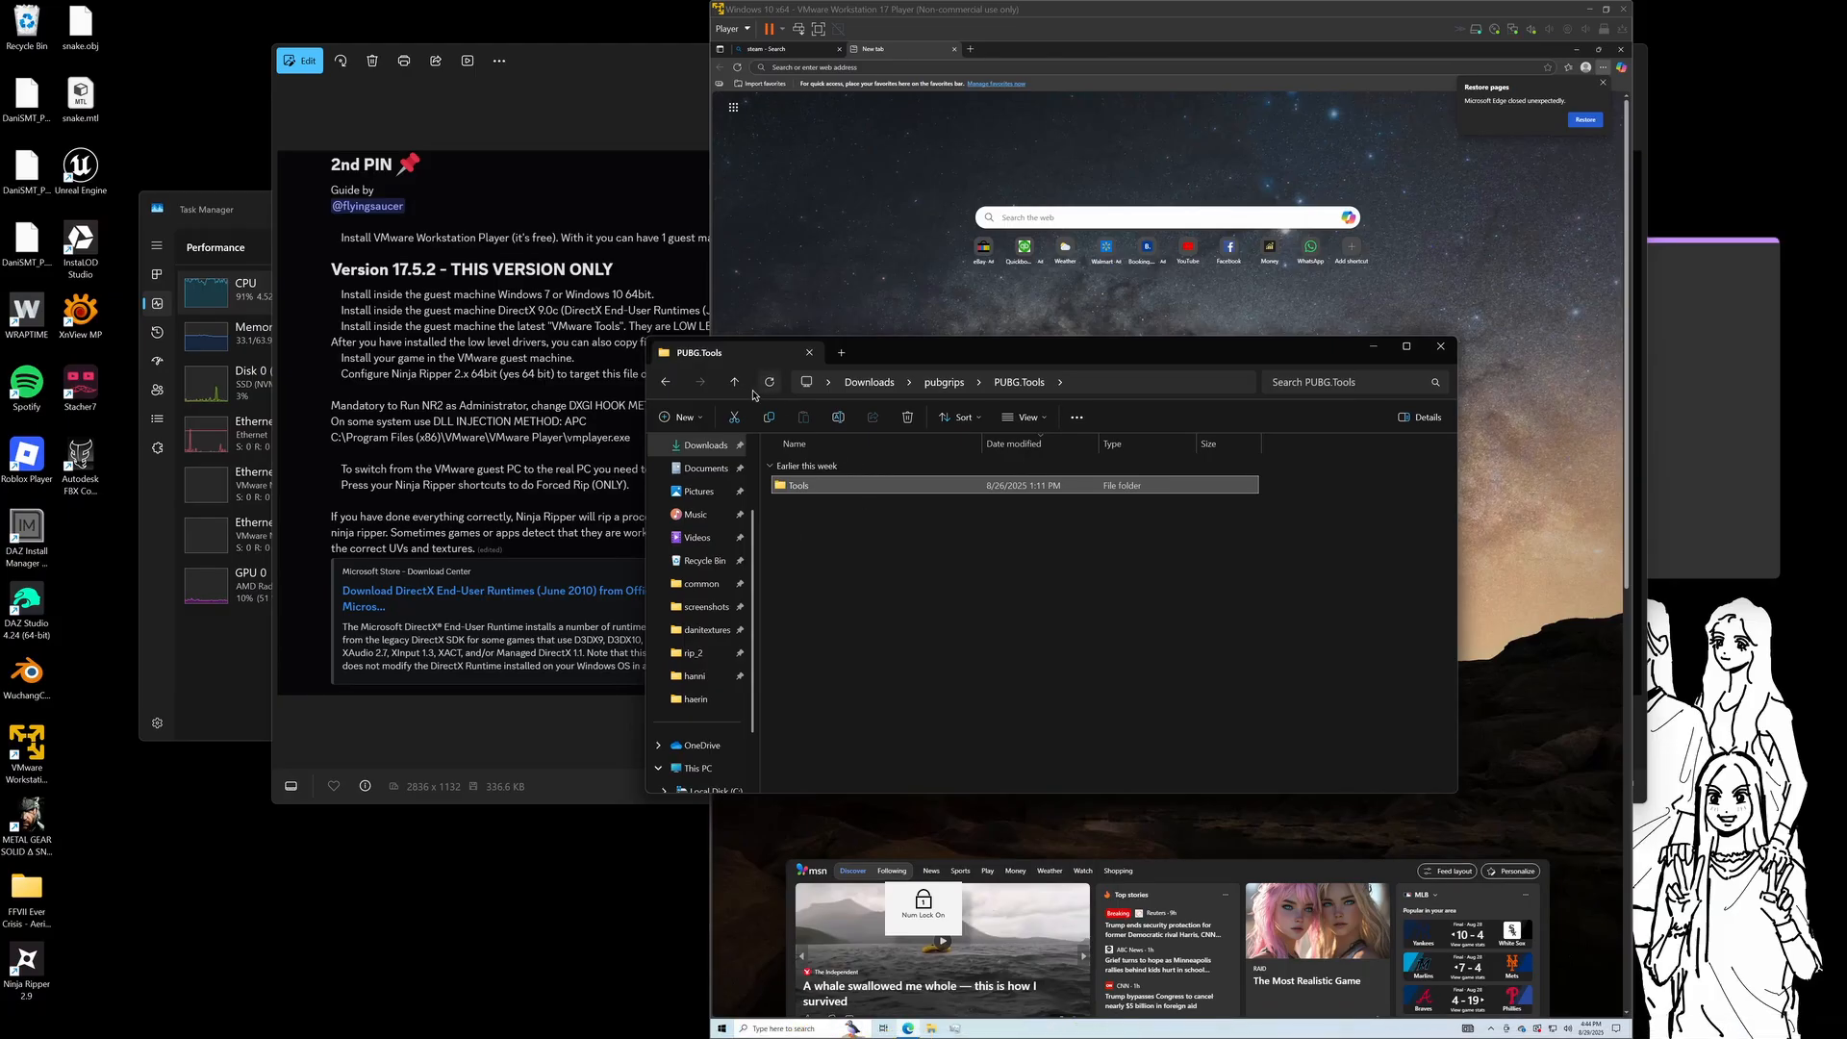
{"action": "left_click", "coordinate": [733, 382]}
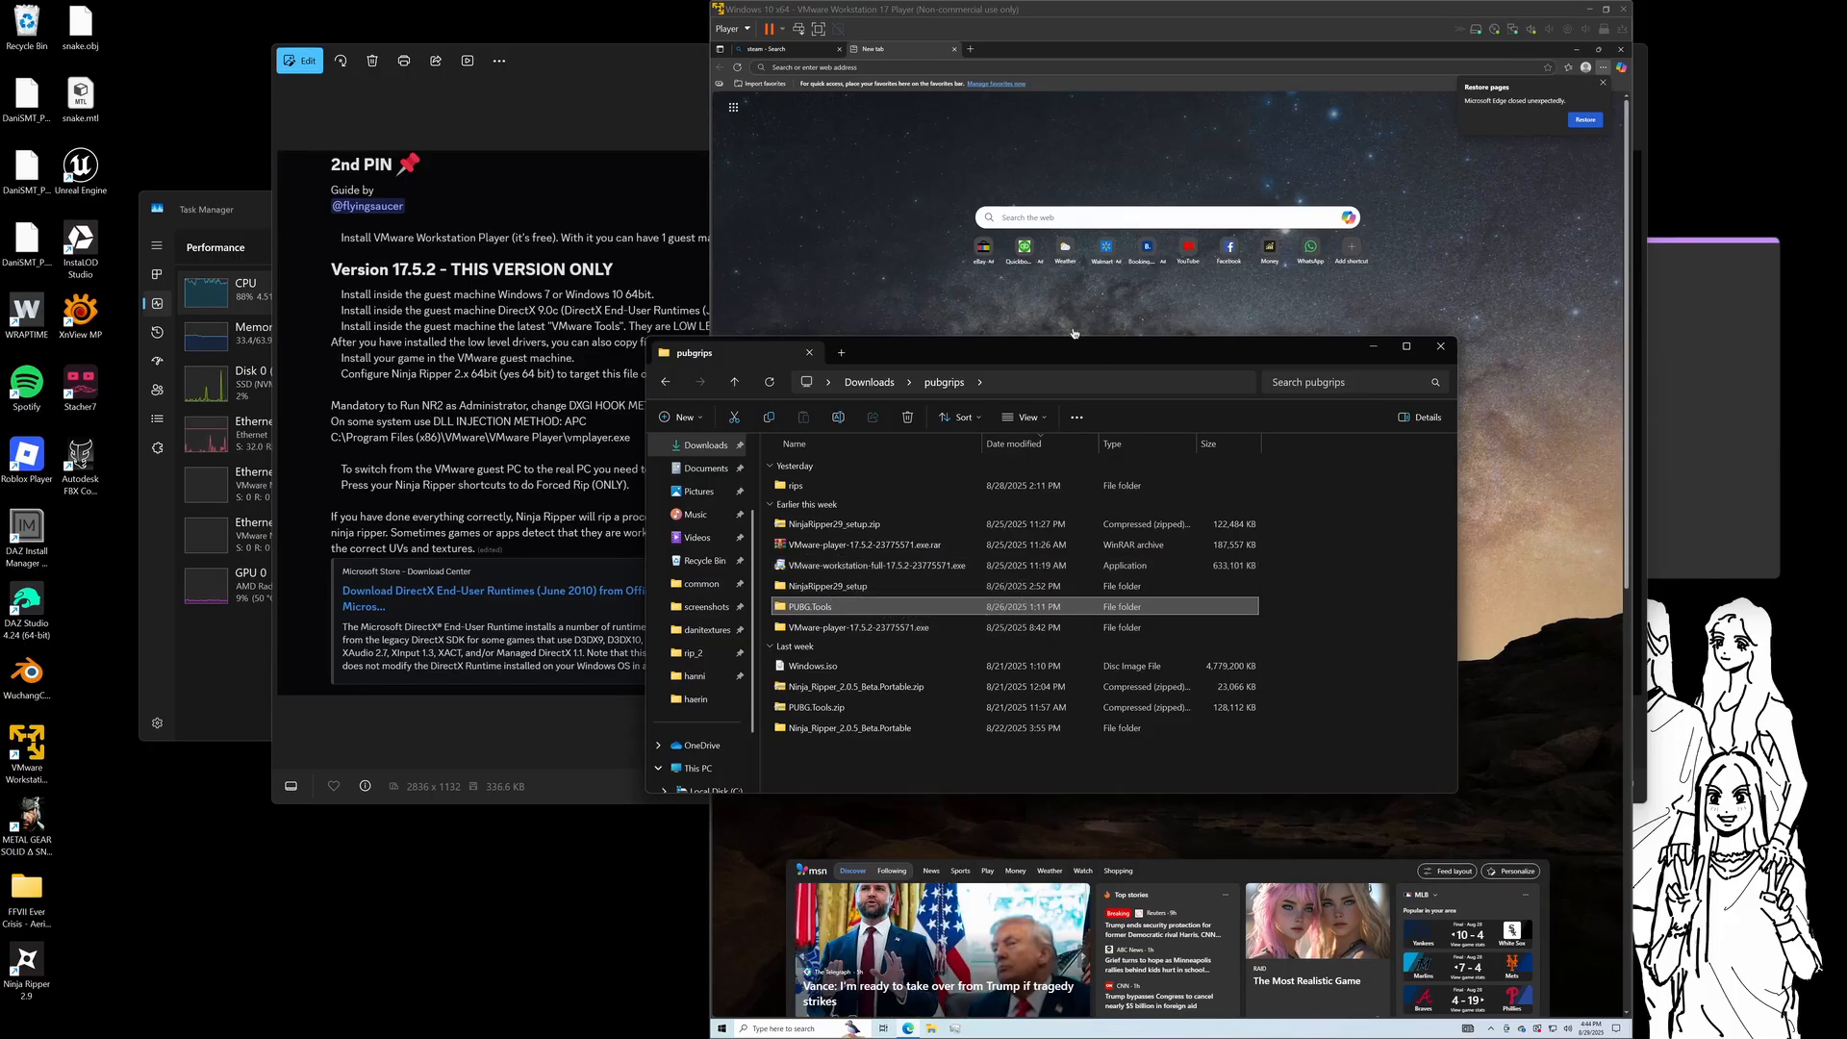
{"action": "left_click", "coordinate": [952, 284]}
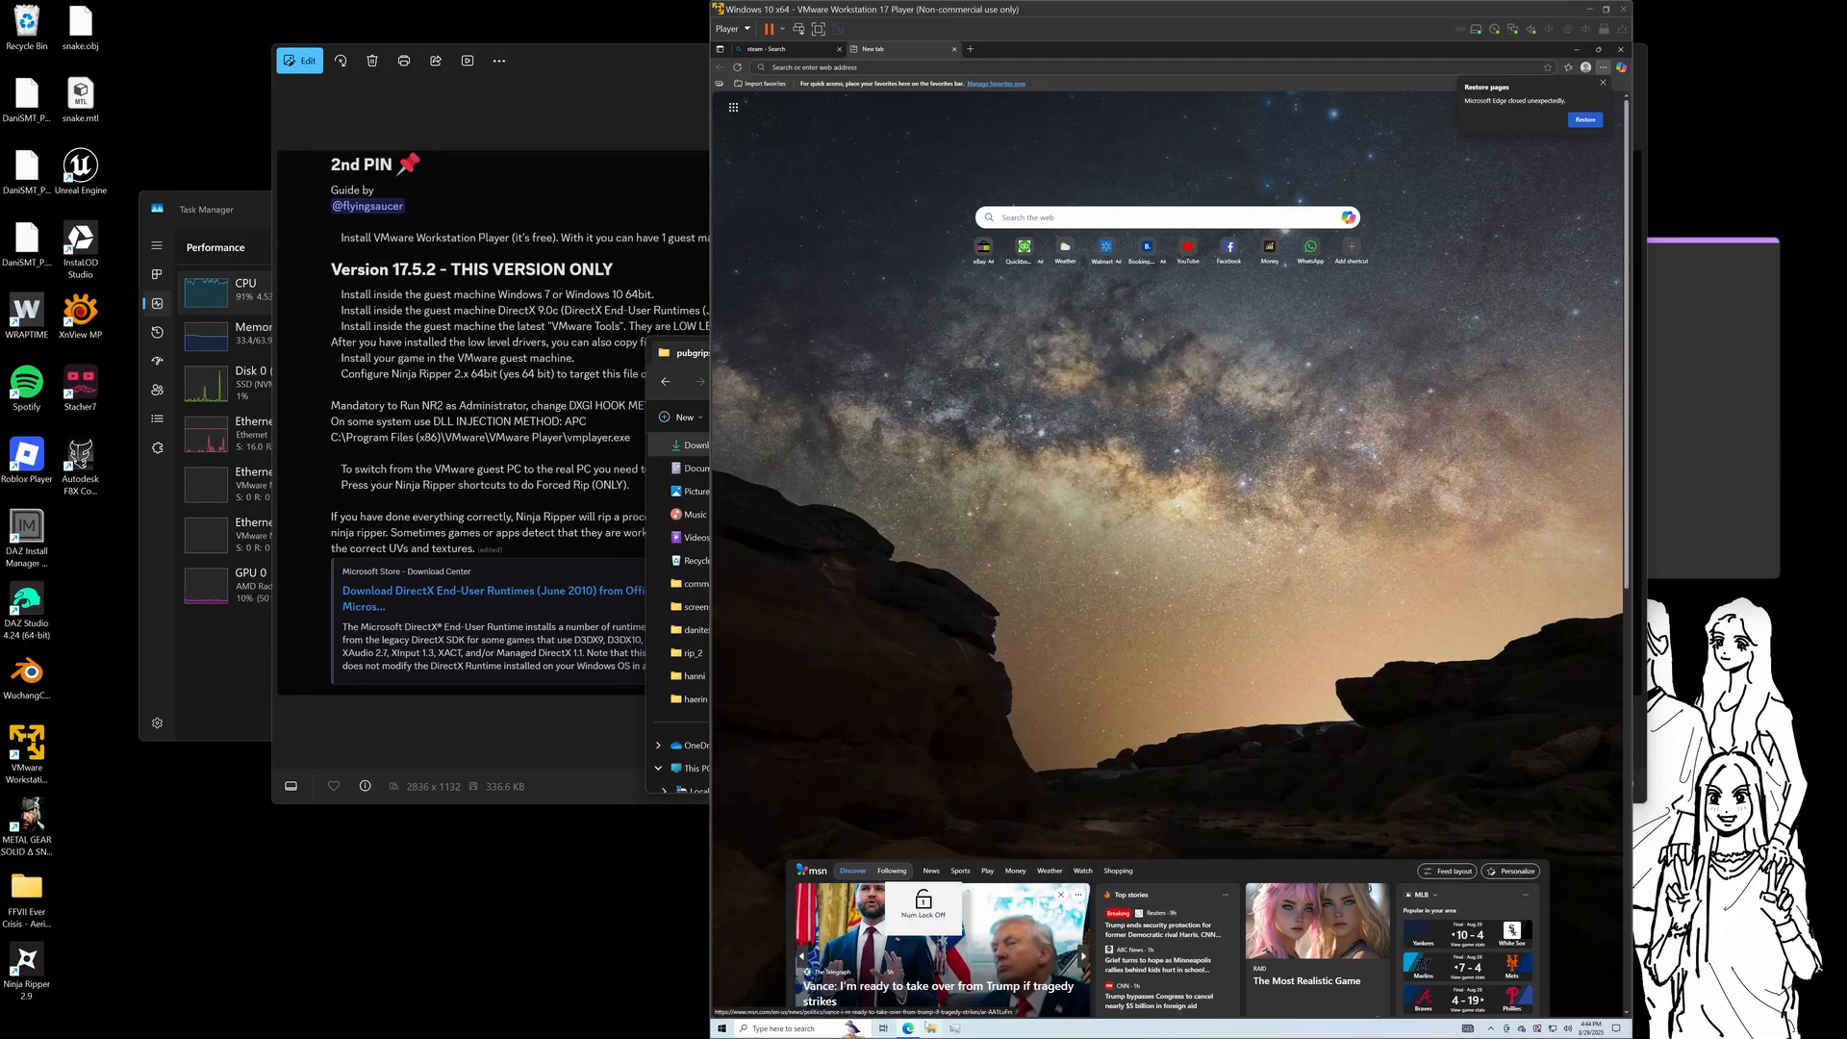
Open the Downloads folder inside the virtual machine and compare its contents with the host's pubgrips folder
{"action": "key", "text": "super+e"}
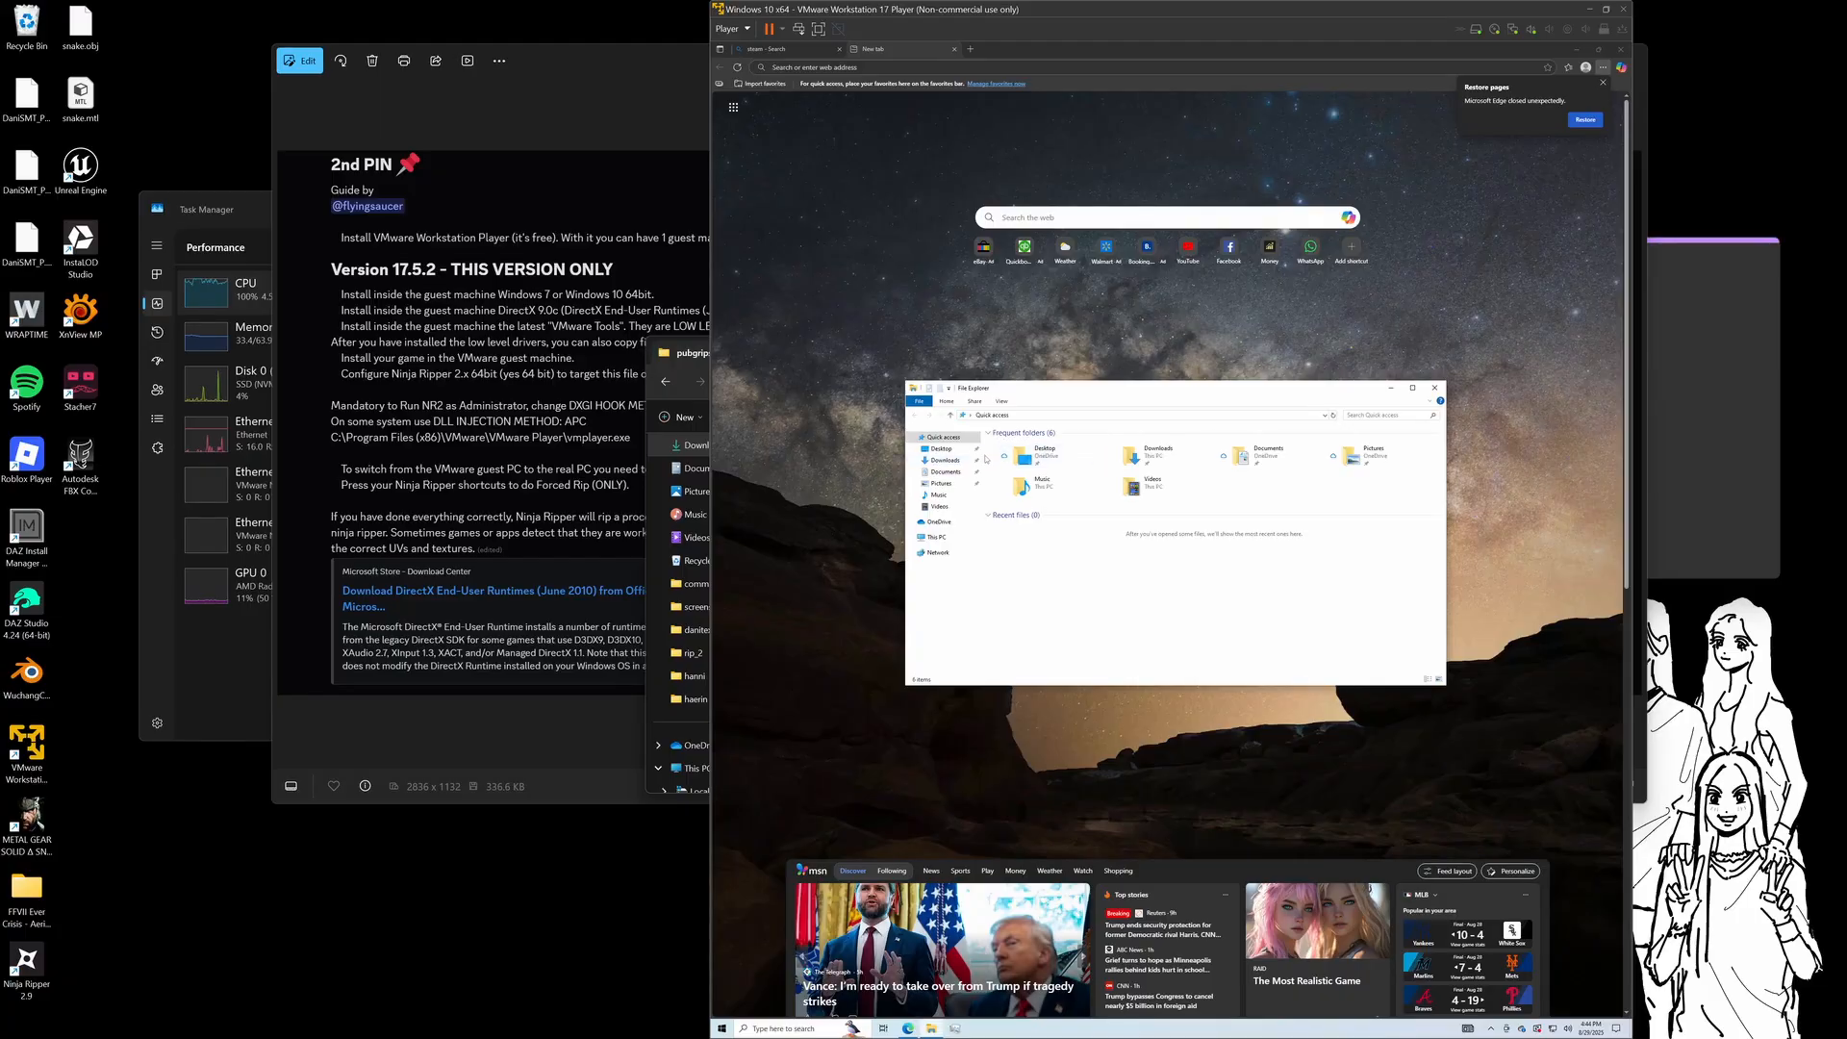
{"action": "left_click", "coordinate": [945, 460]}
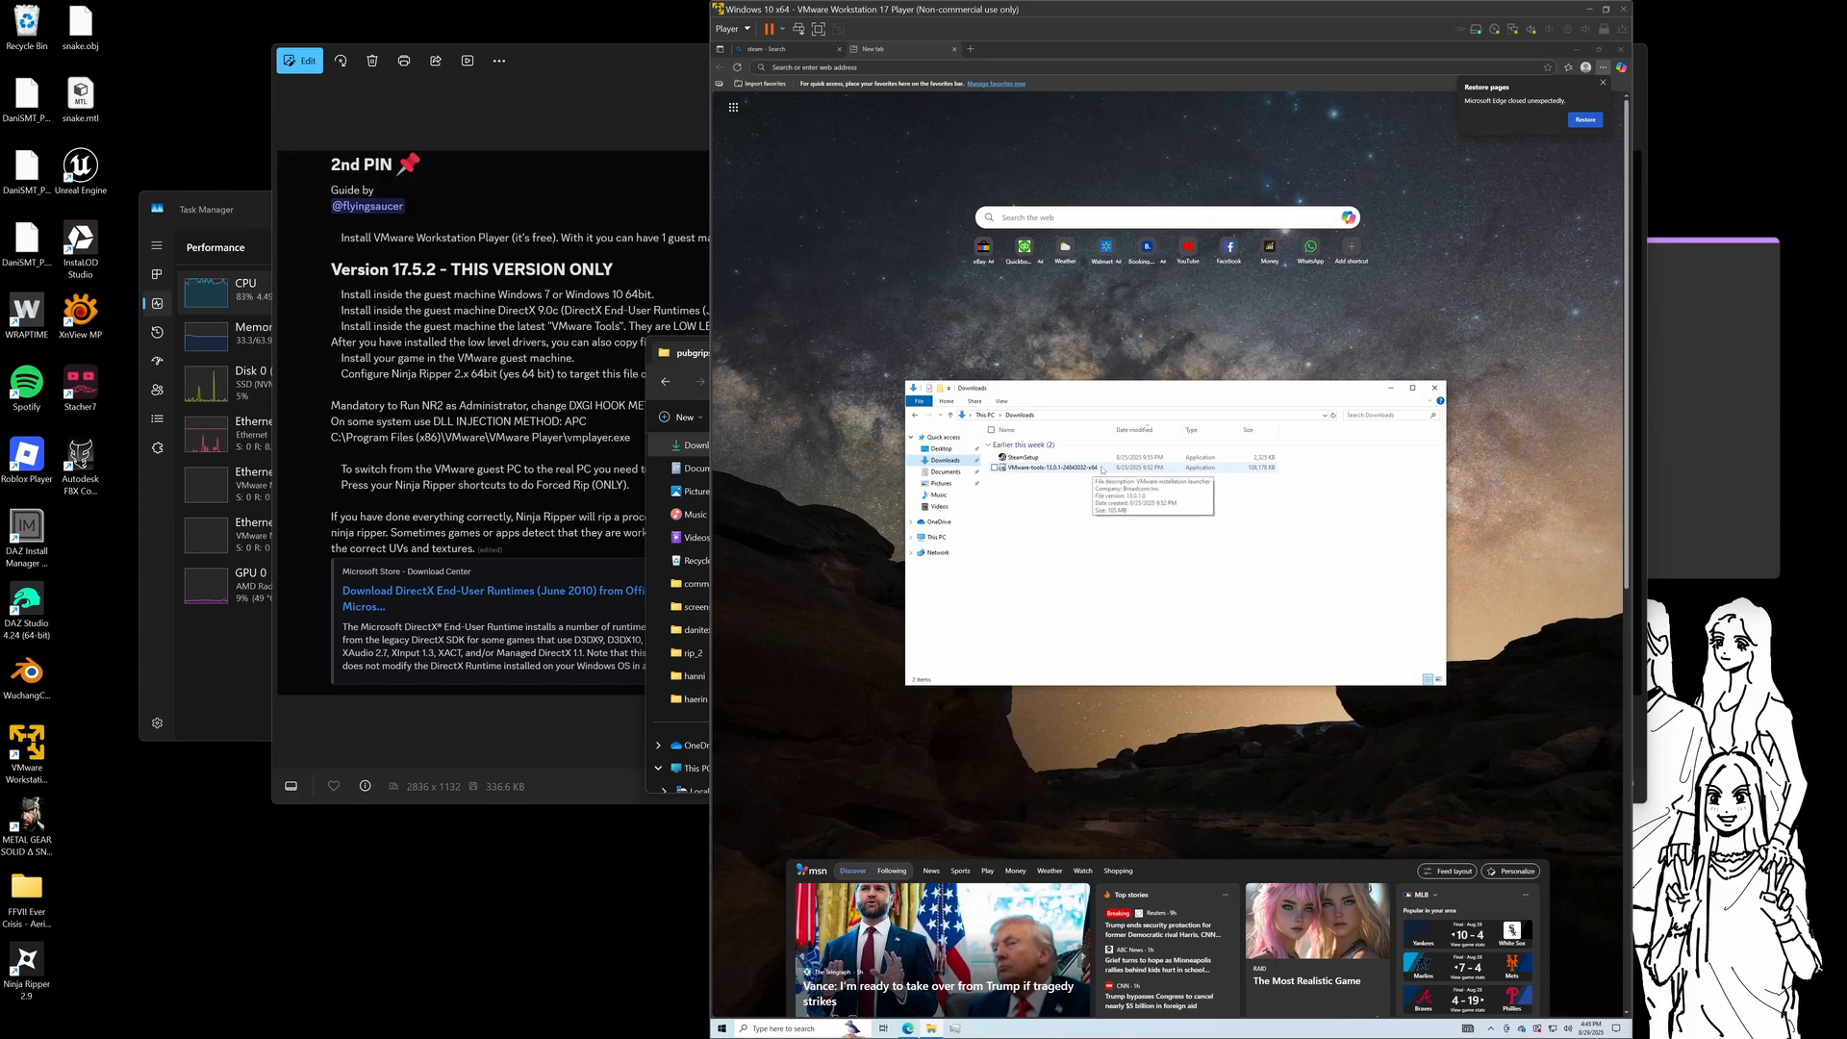
{"action": "left_click", "coordinate": [678, 359]}
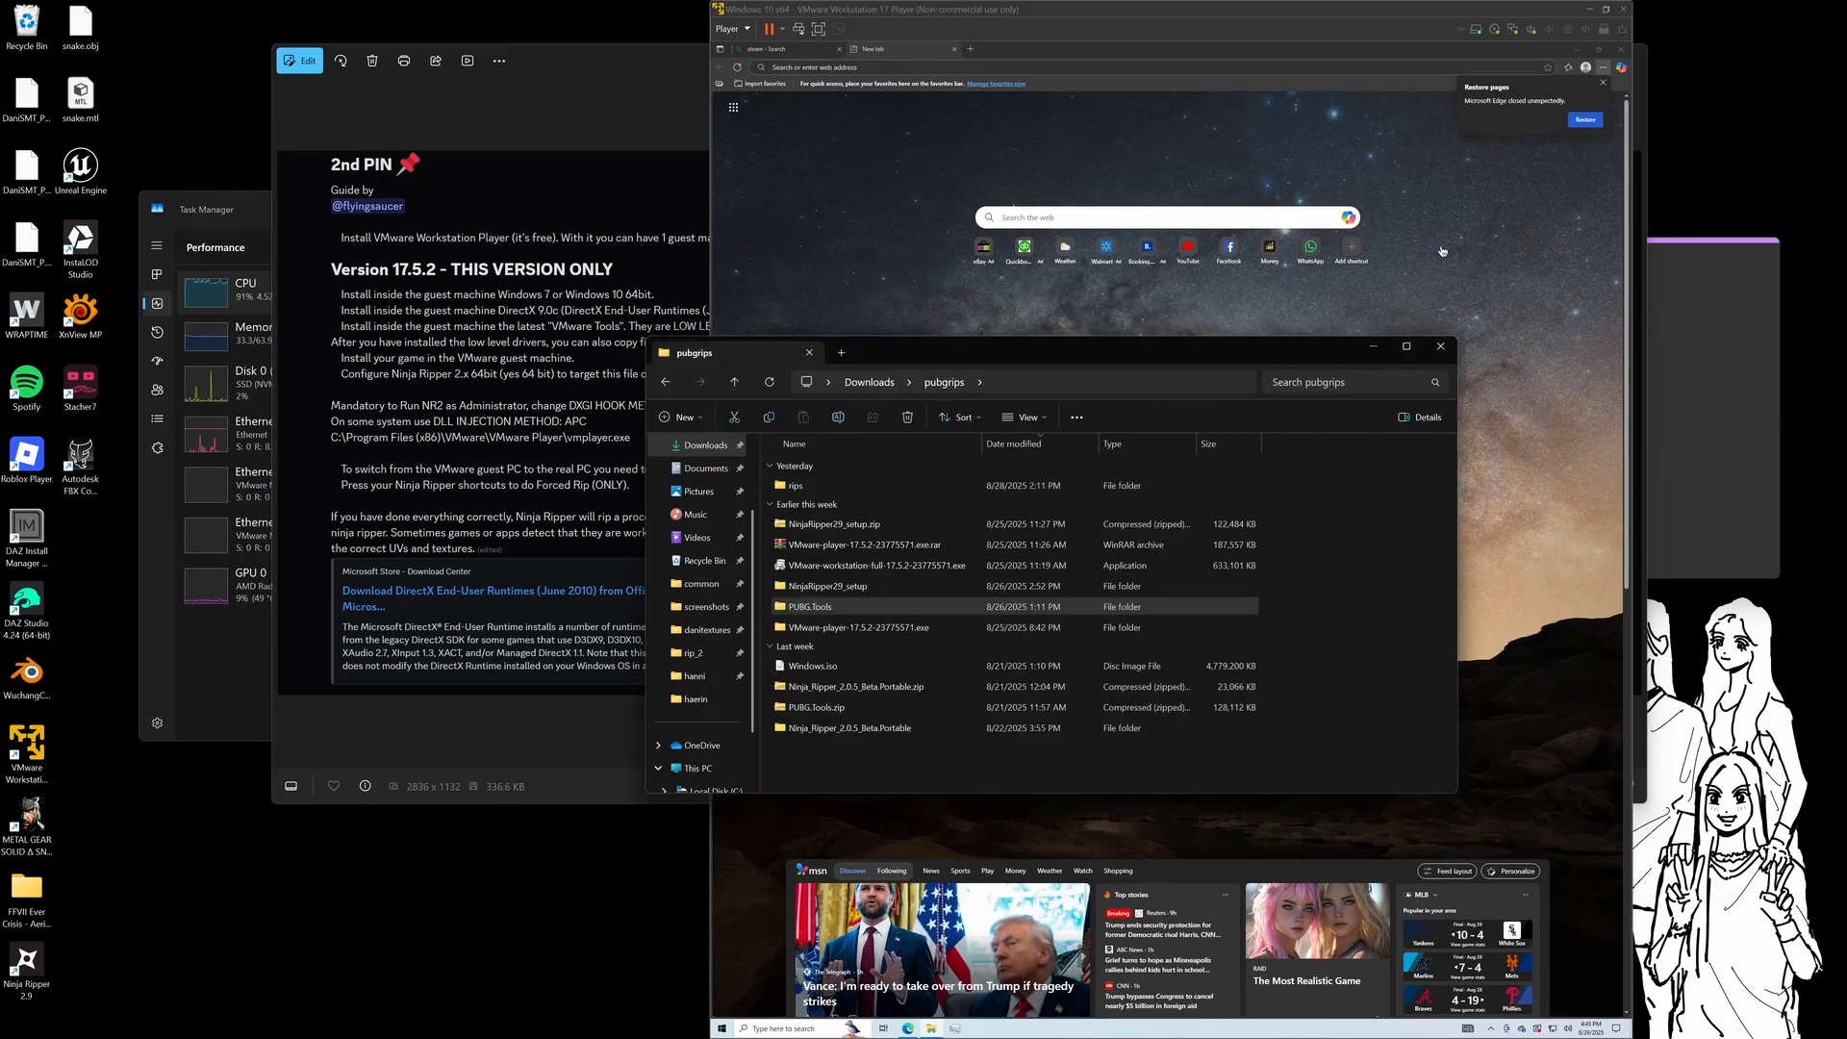
{"action": "left_click", "coordinate": [1373, 304]}
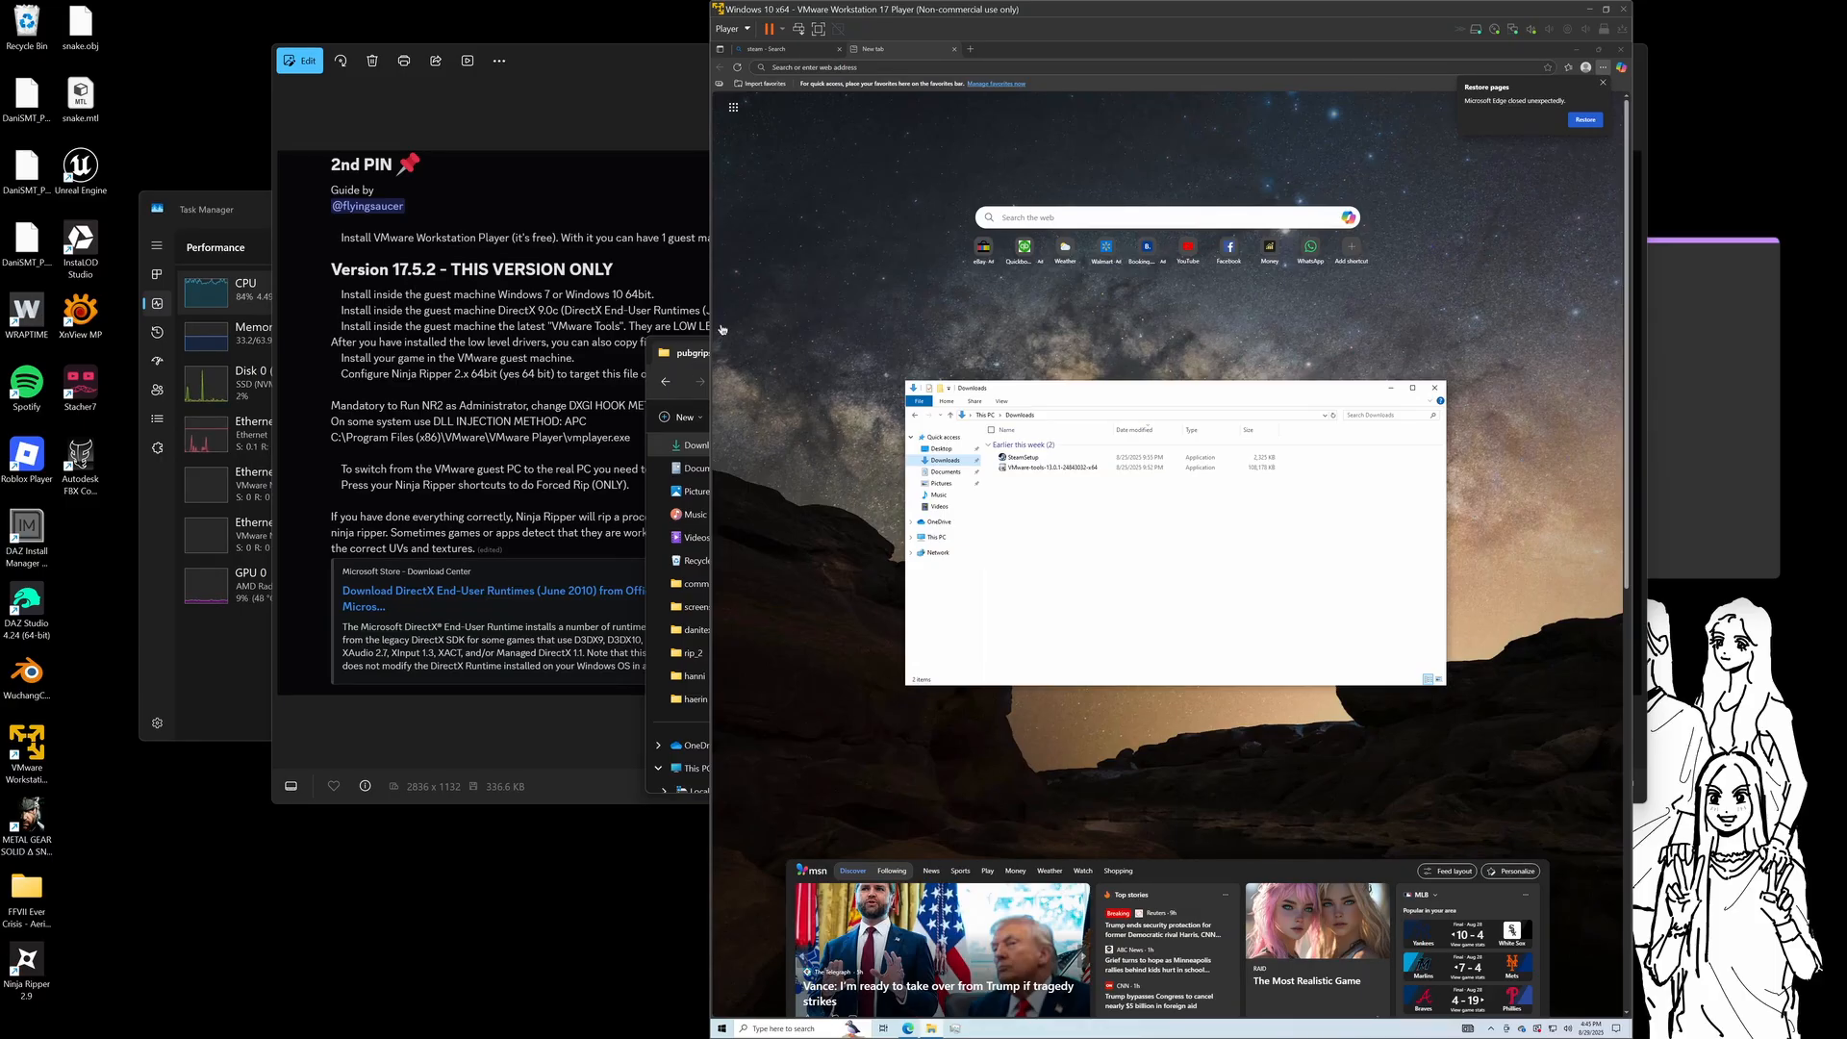
{"action": "key", "text": "Num_Lock"}
{"action": "key", "text": "Num_Lock"}
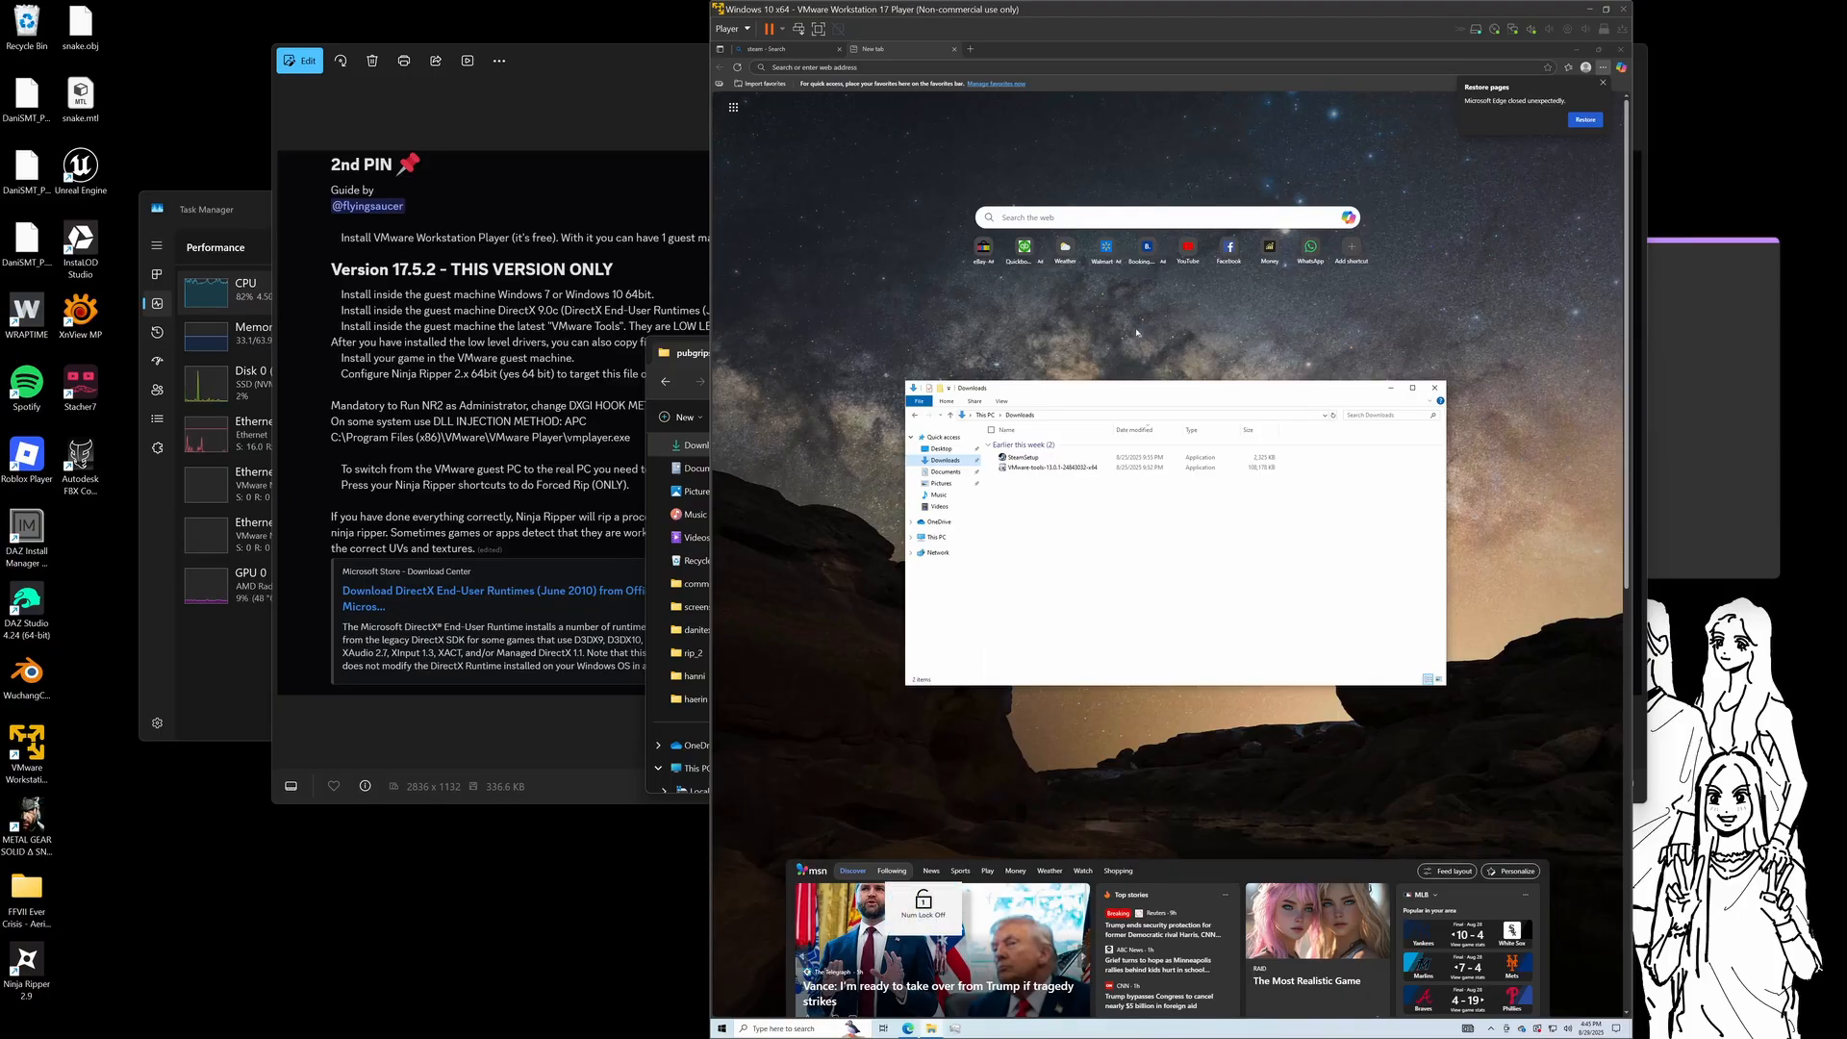
{"action": "key", "text": "Num_Lock"}
Recheck the guide screenshot on the host, then close Microsoft Edge inside the virtual machine
{"action": "left_click", "coordinate": [487, 323]}
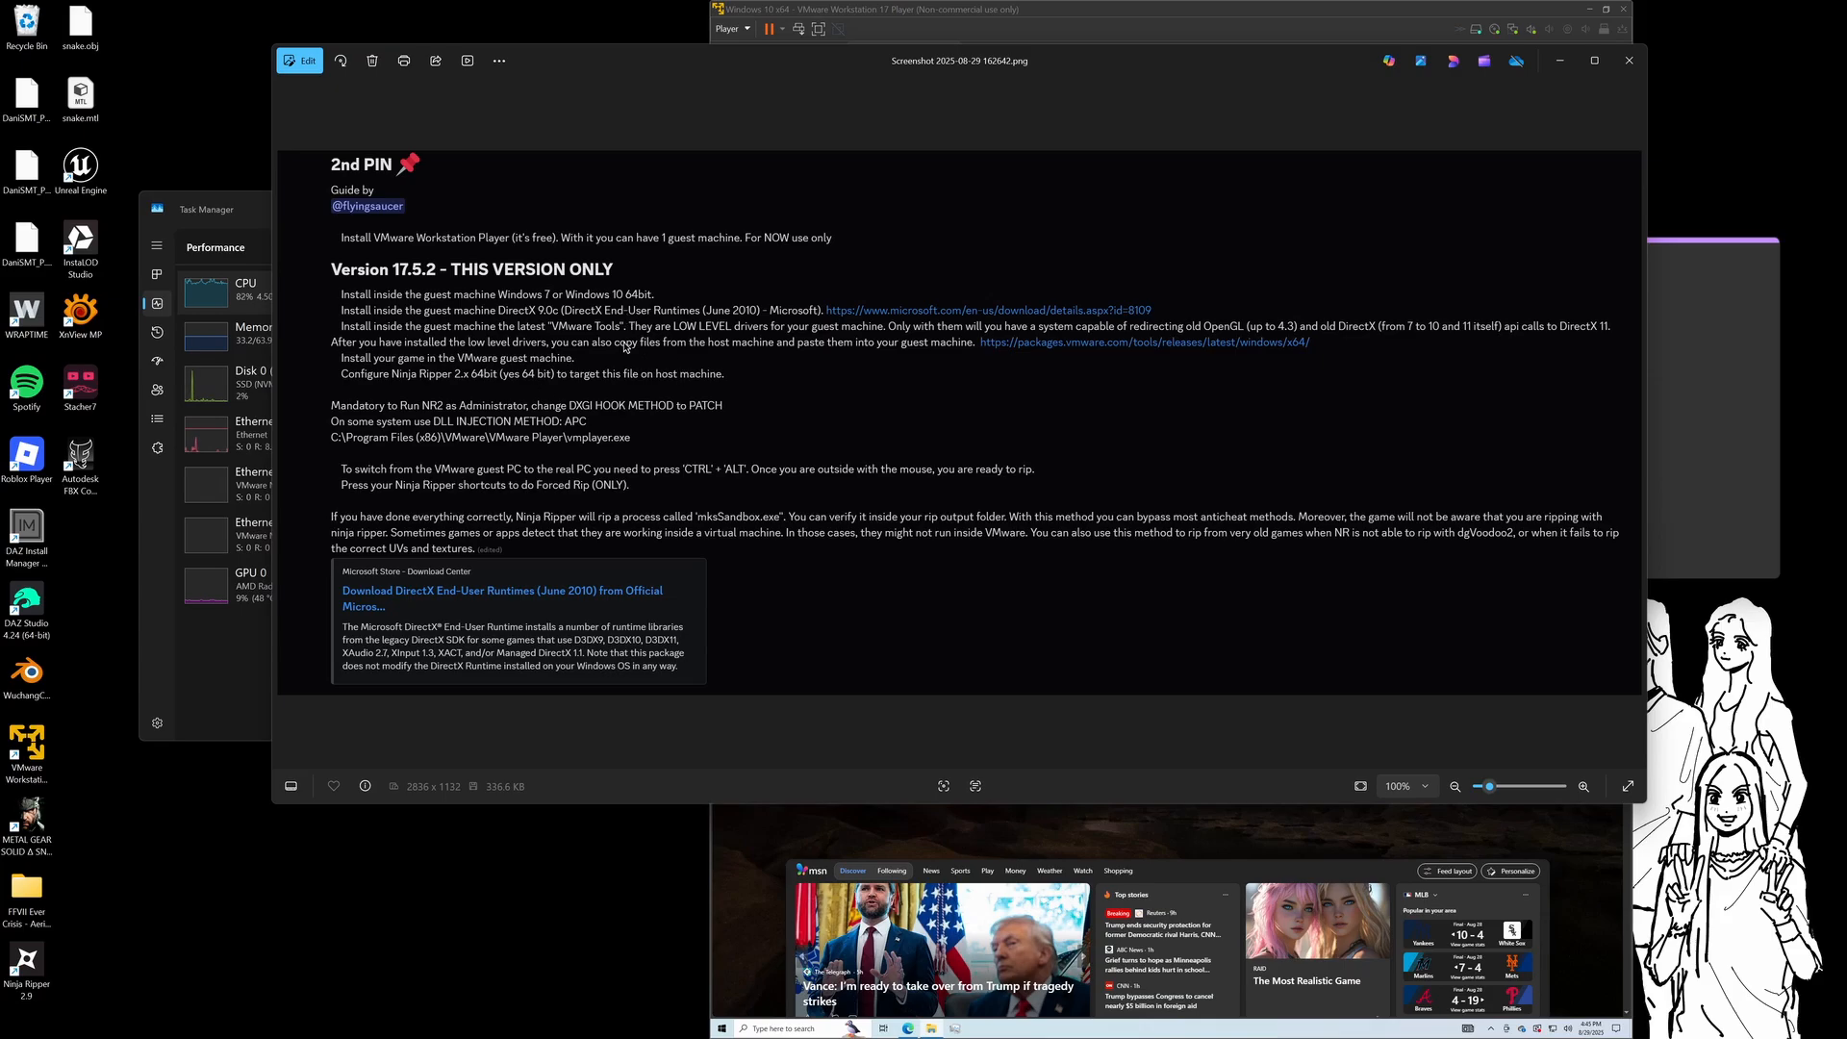
{"action": "left_click", "coordinate": [1390, 35]}
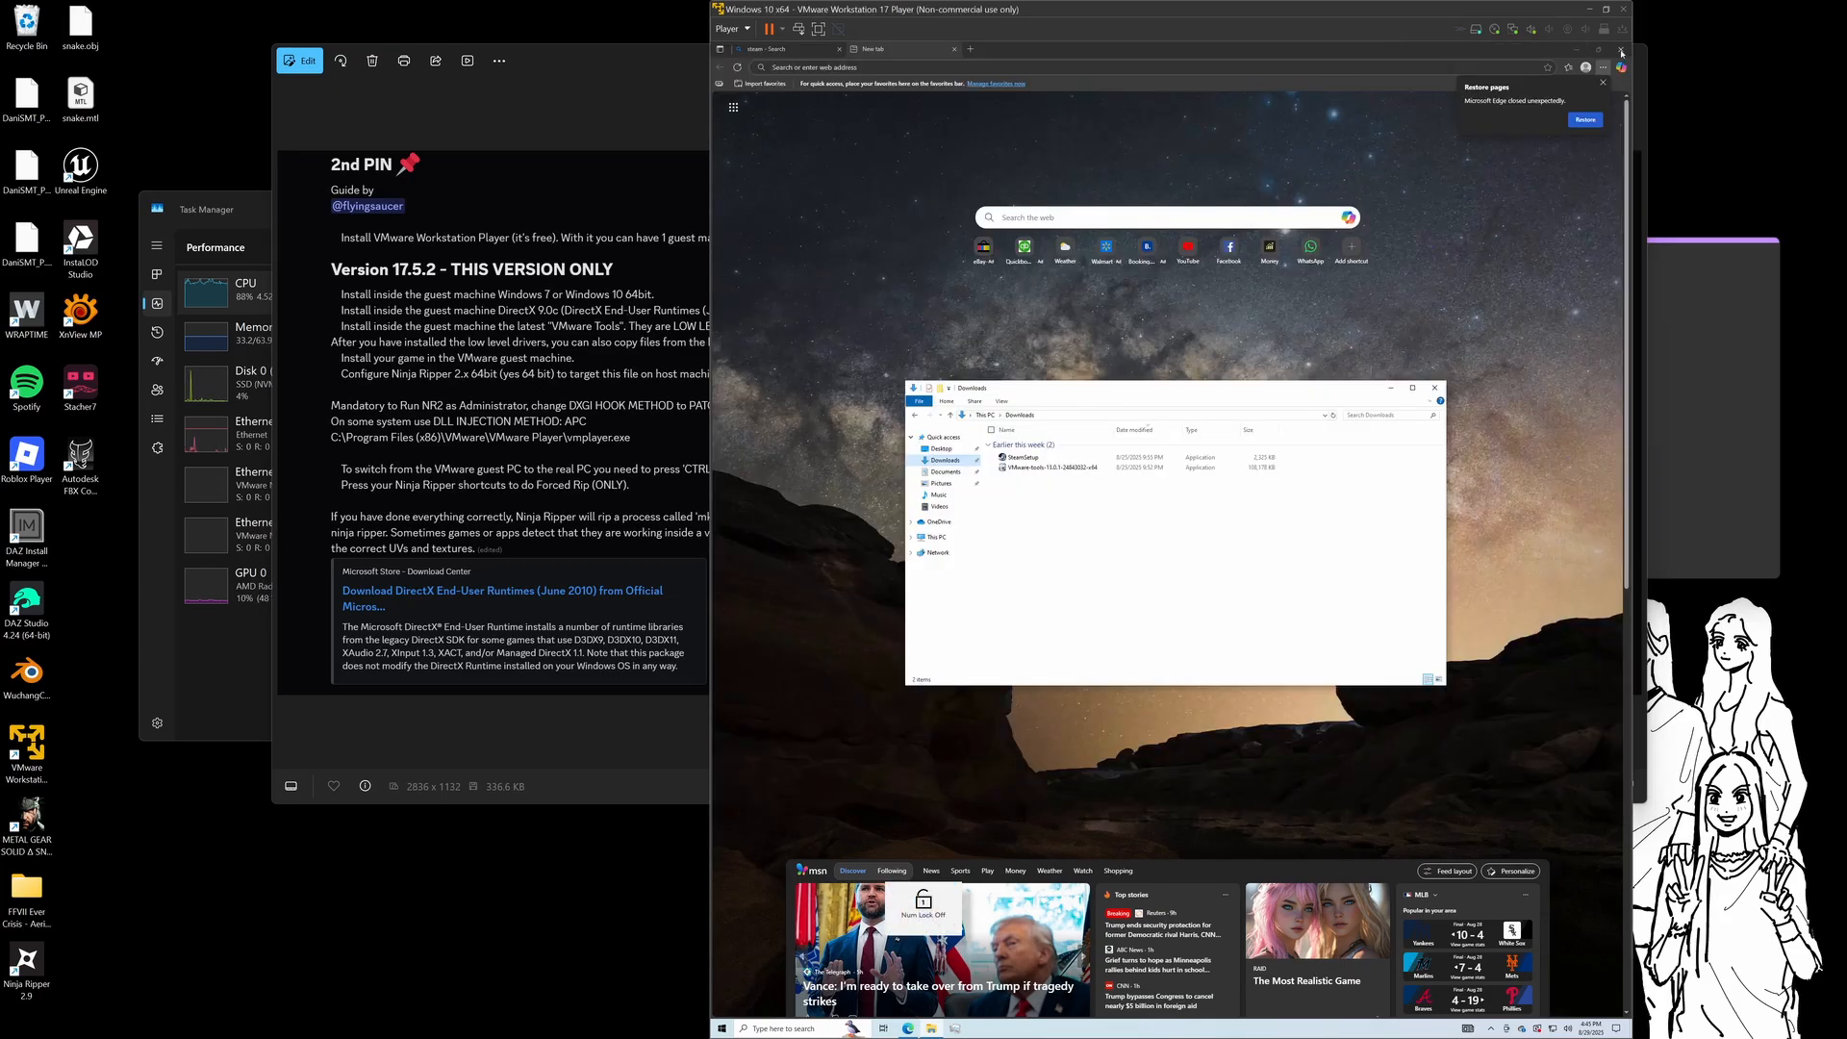
{"action": "left_click", "coordinate": [1316, 299]}
{"action": "left_click", "coordinate": [1621, 49]}
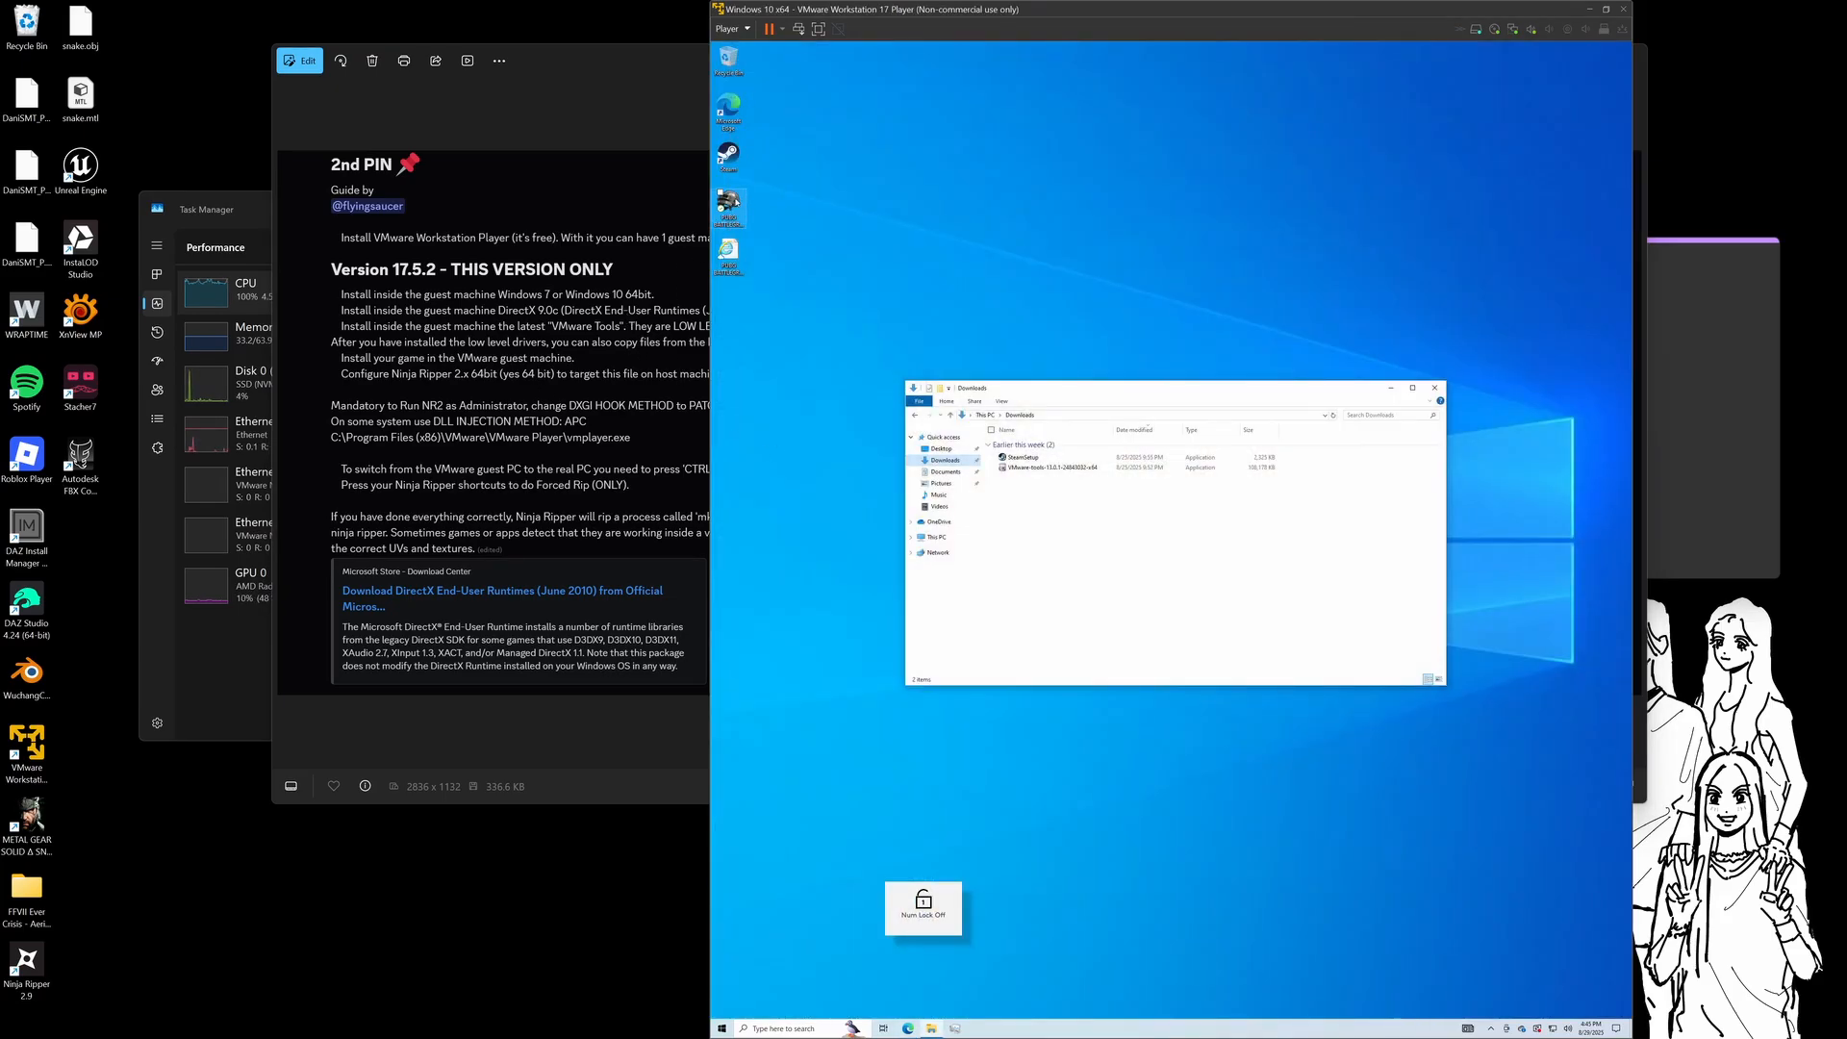
Launch Steam inside the virtual machine and open the PUBG: BATTLEGROUNDS page in the library
{"action": "double_click", "coordinate": [728, 156]}
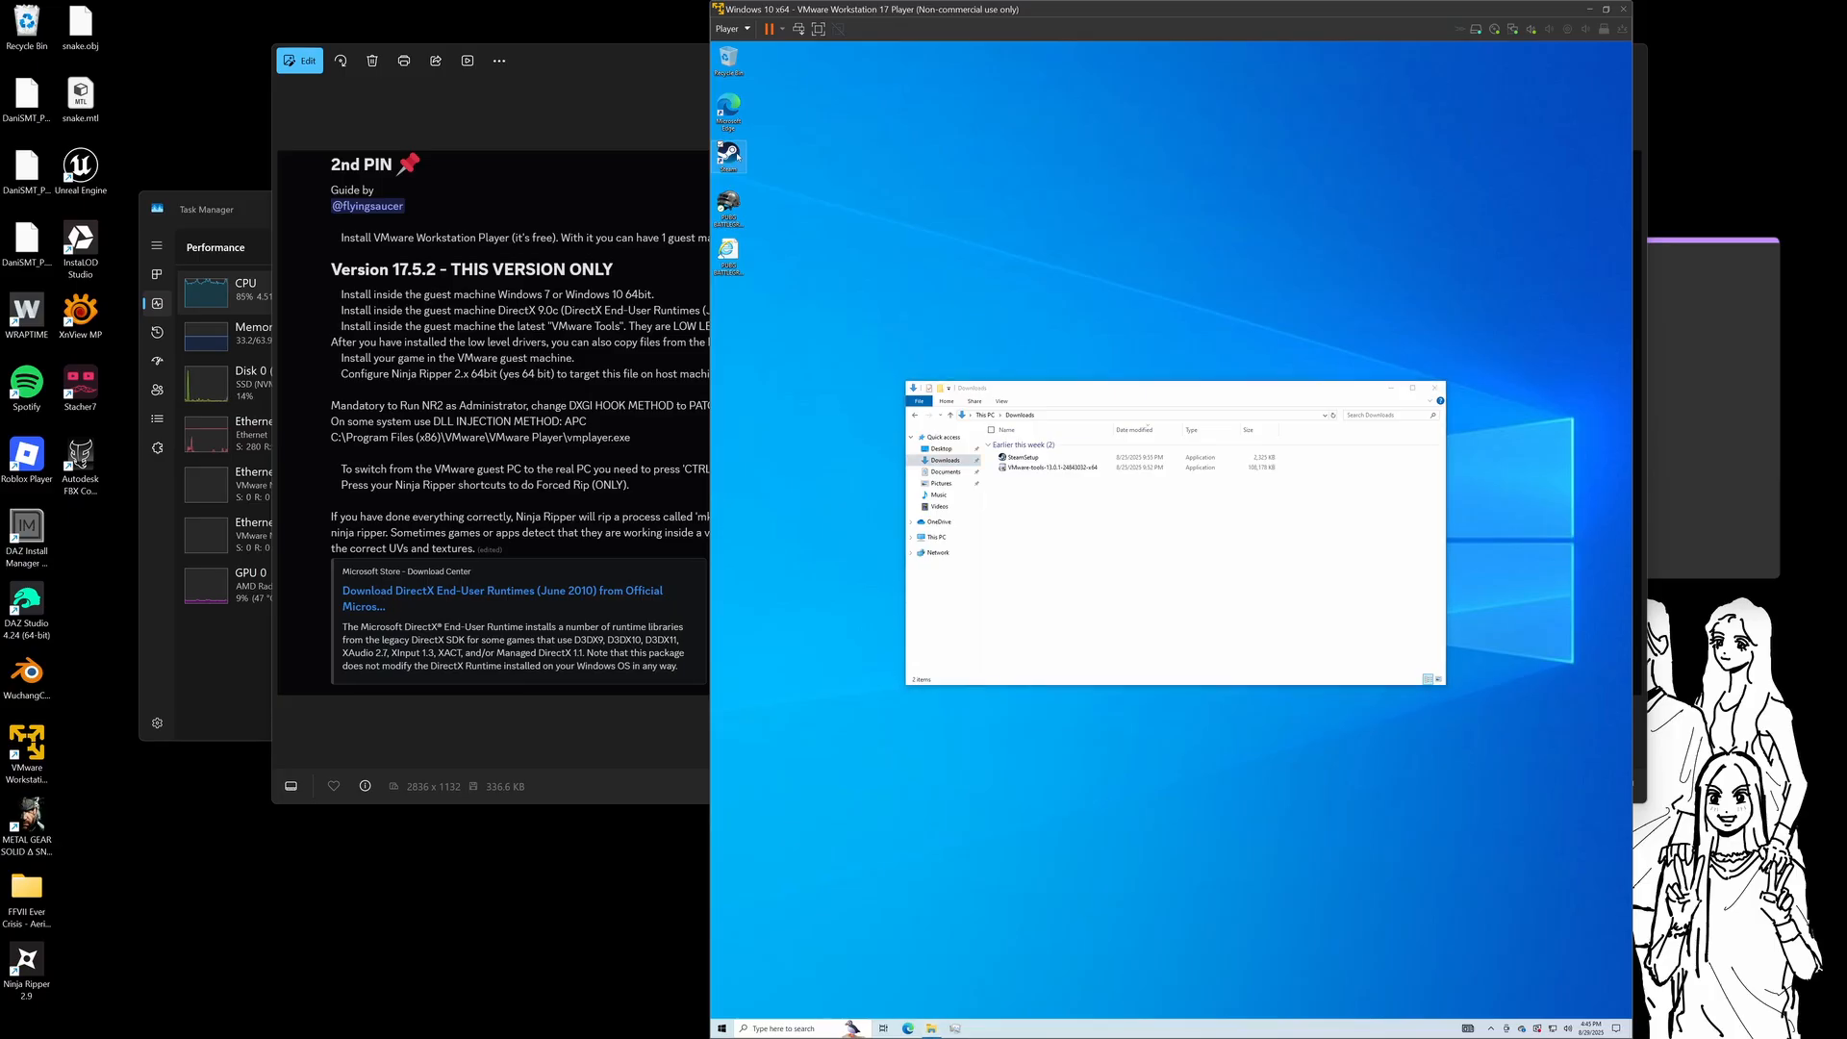
{"action": "left_click", "coordinate": [854, 211]}
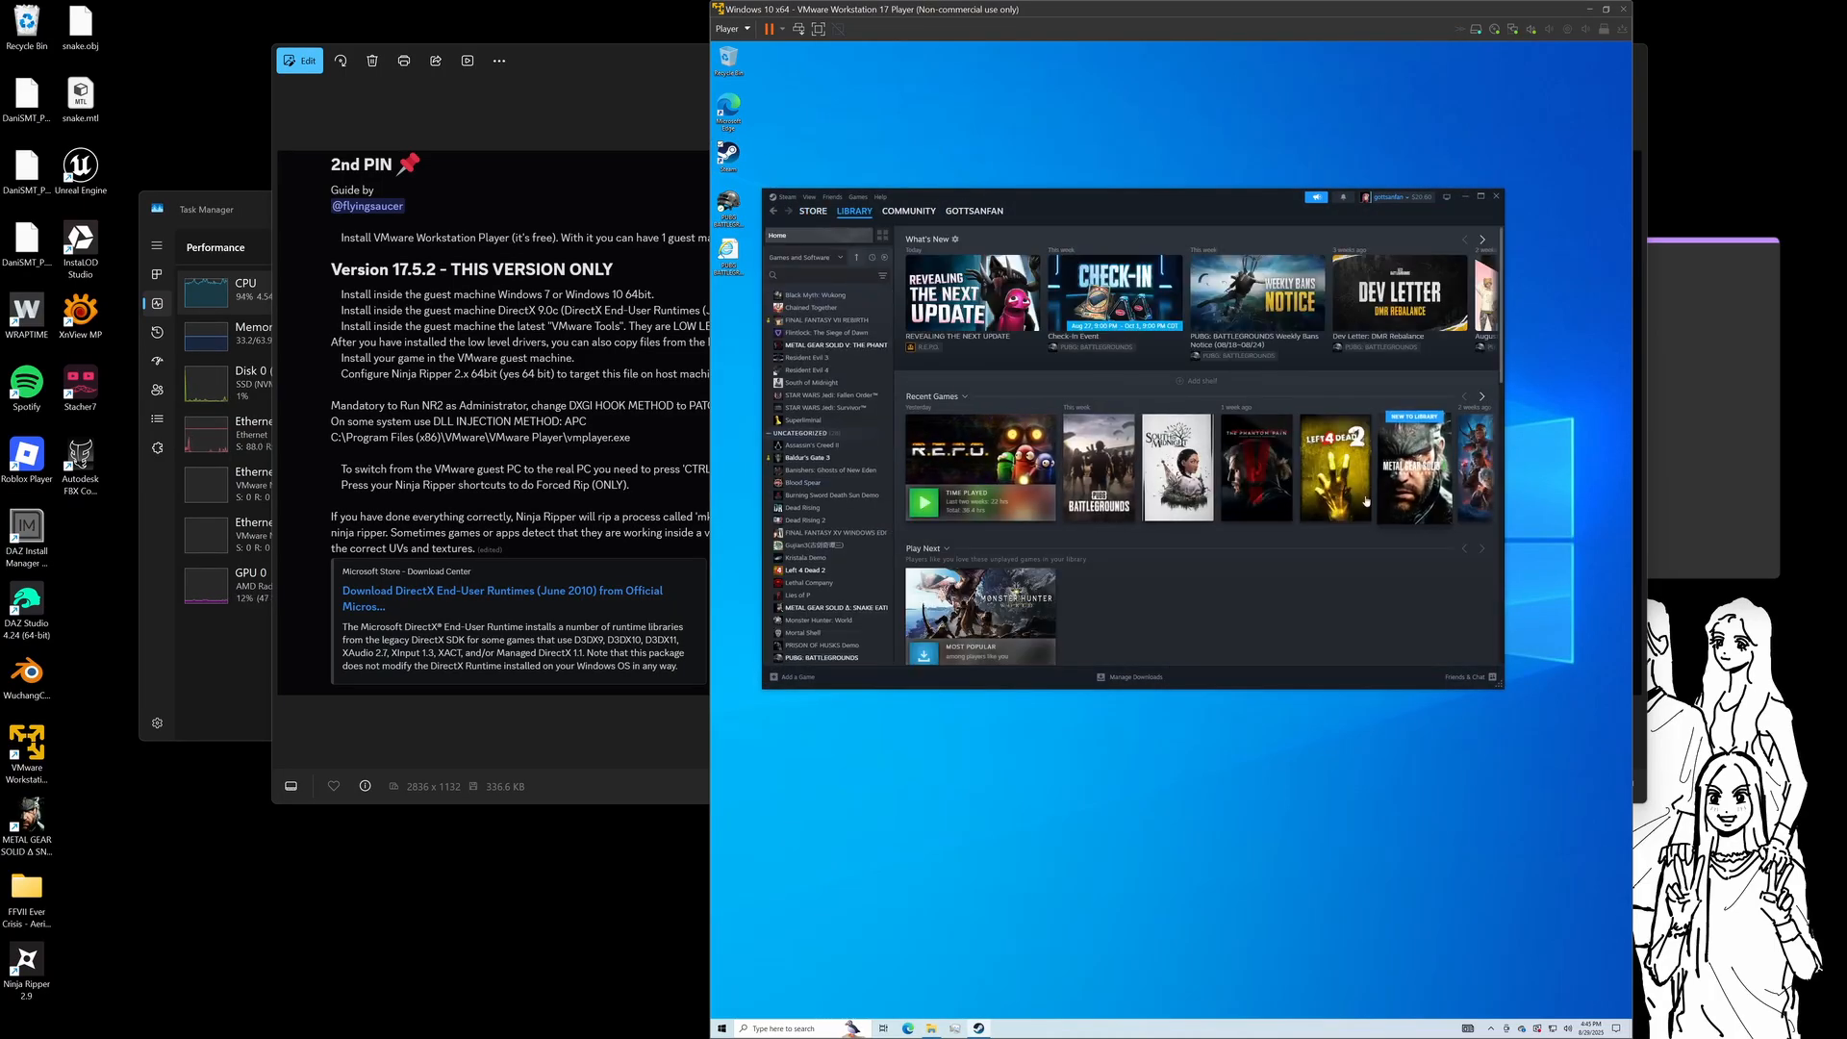
{"action": "left_click", "coordinate": [1097, 467]}
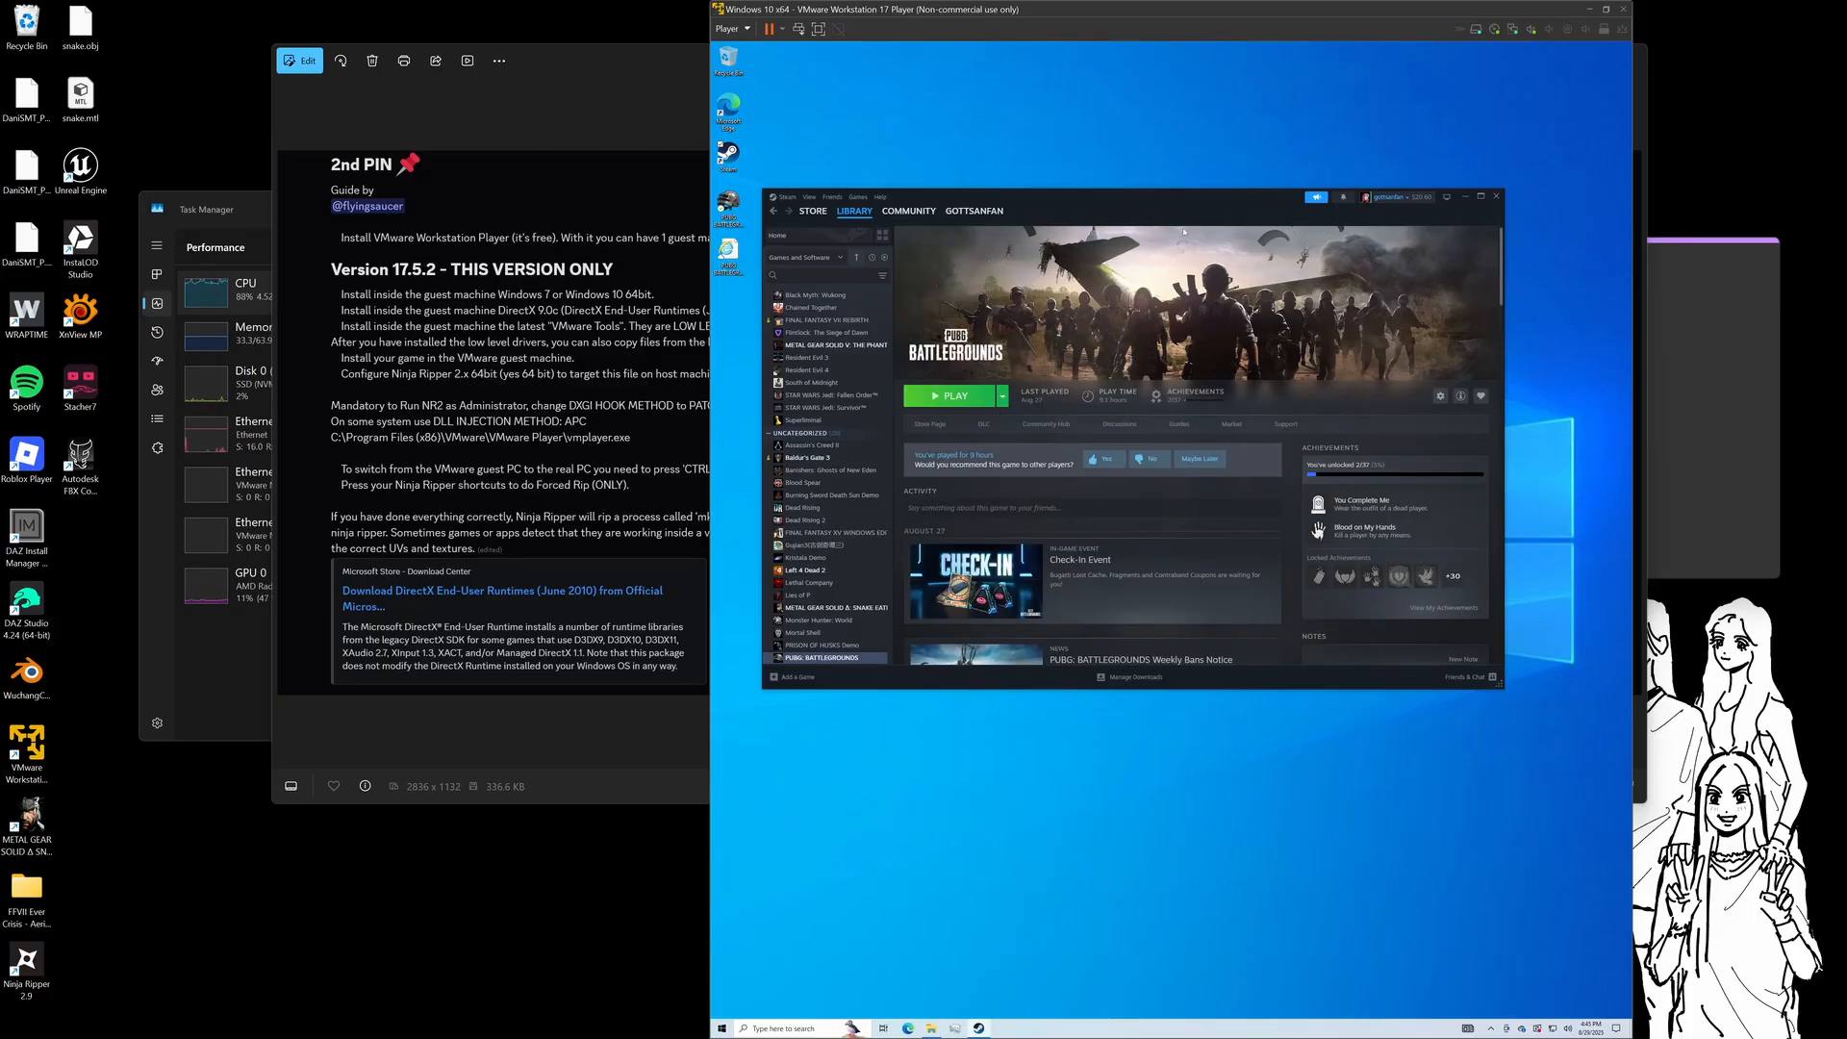
{"action": "key", "text": "Num_Lock"}
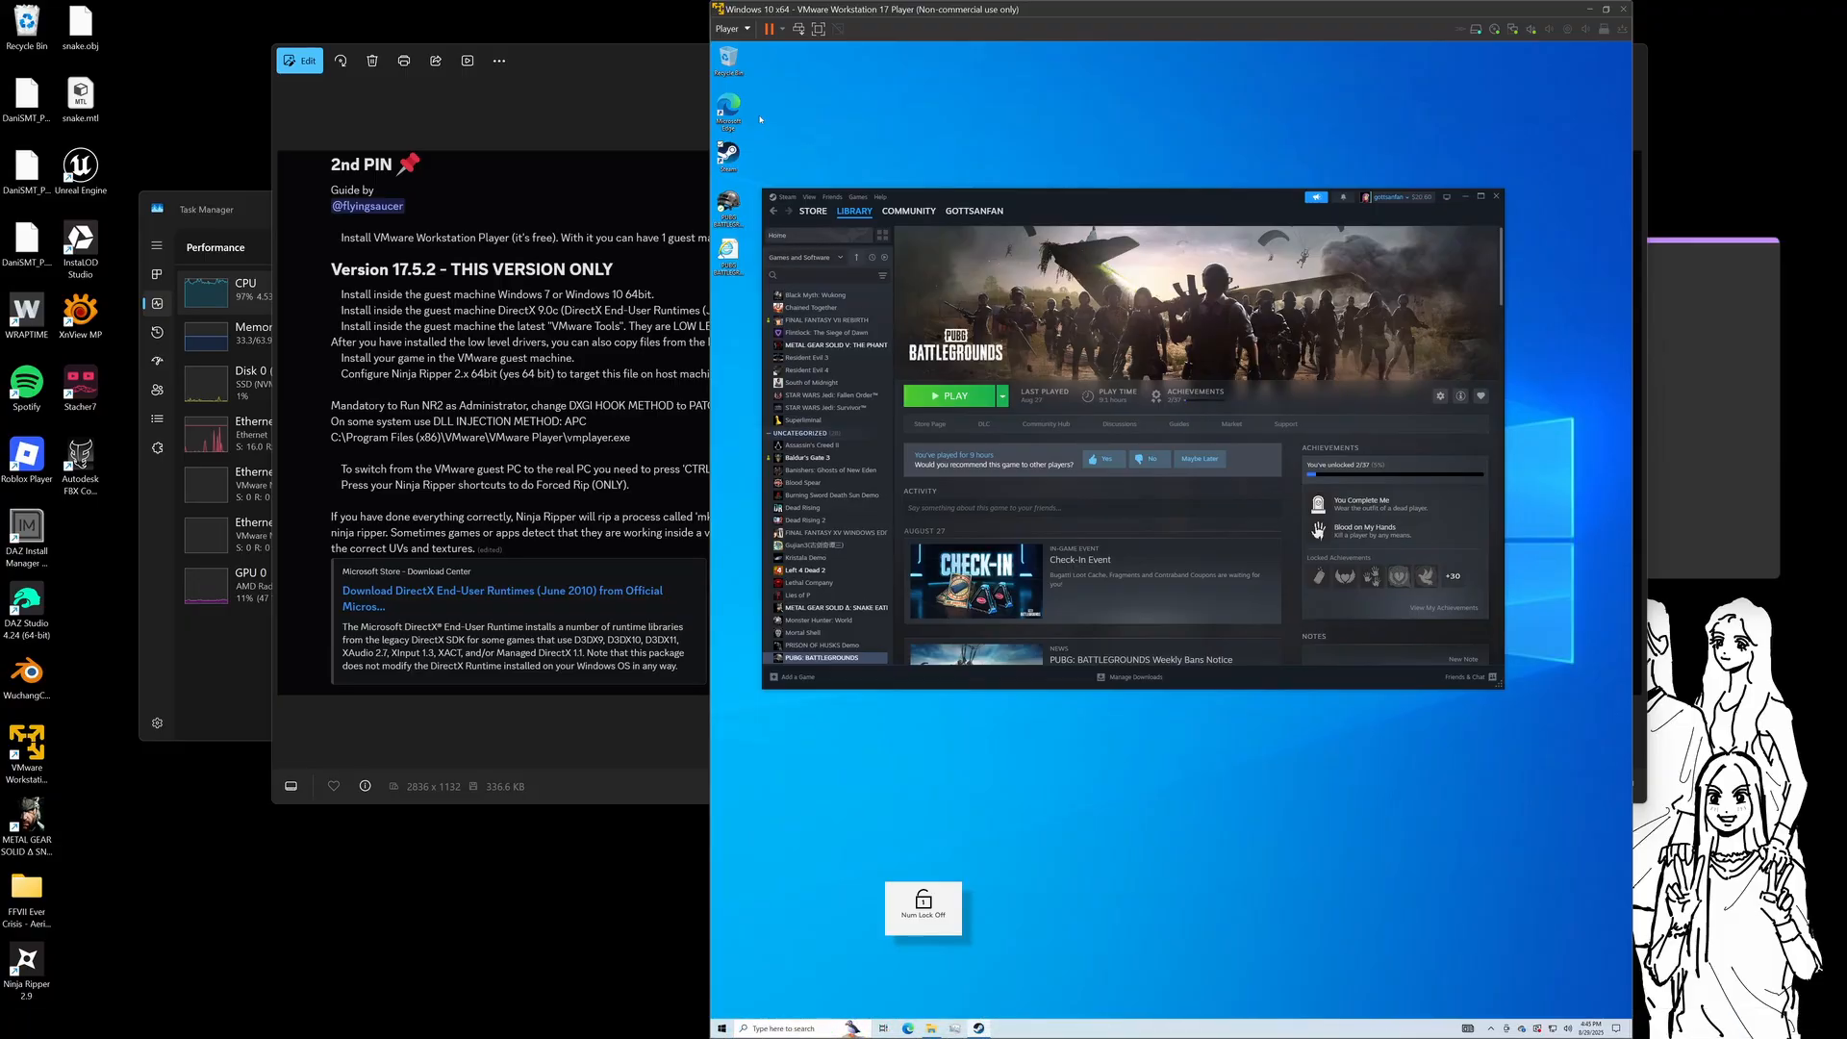
{"action": "left_click", "coordinate": [753, 29]}
{"action": "key", "text": "Num_Lock"}
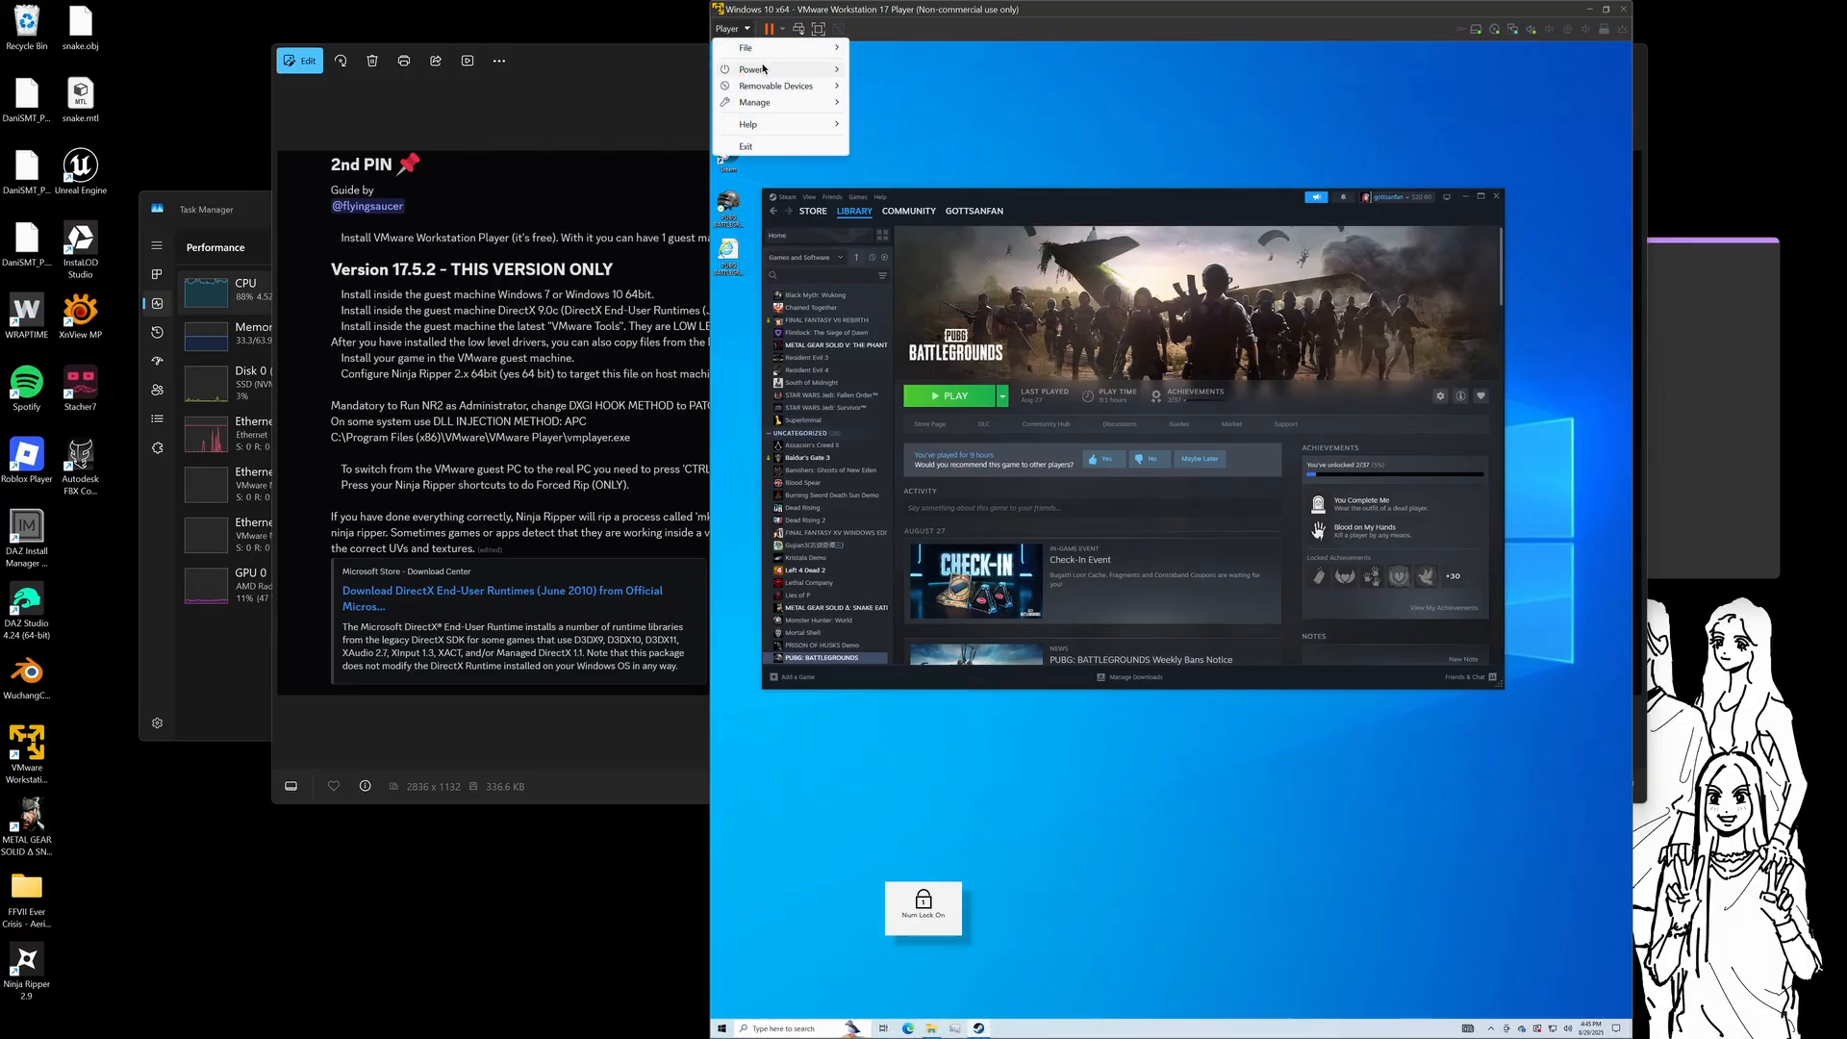
{"action": "mouse_move", "coordinate": [777, 70]}
{"action": "left_click", "coordinate": [746, 958]}
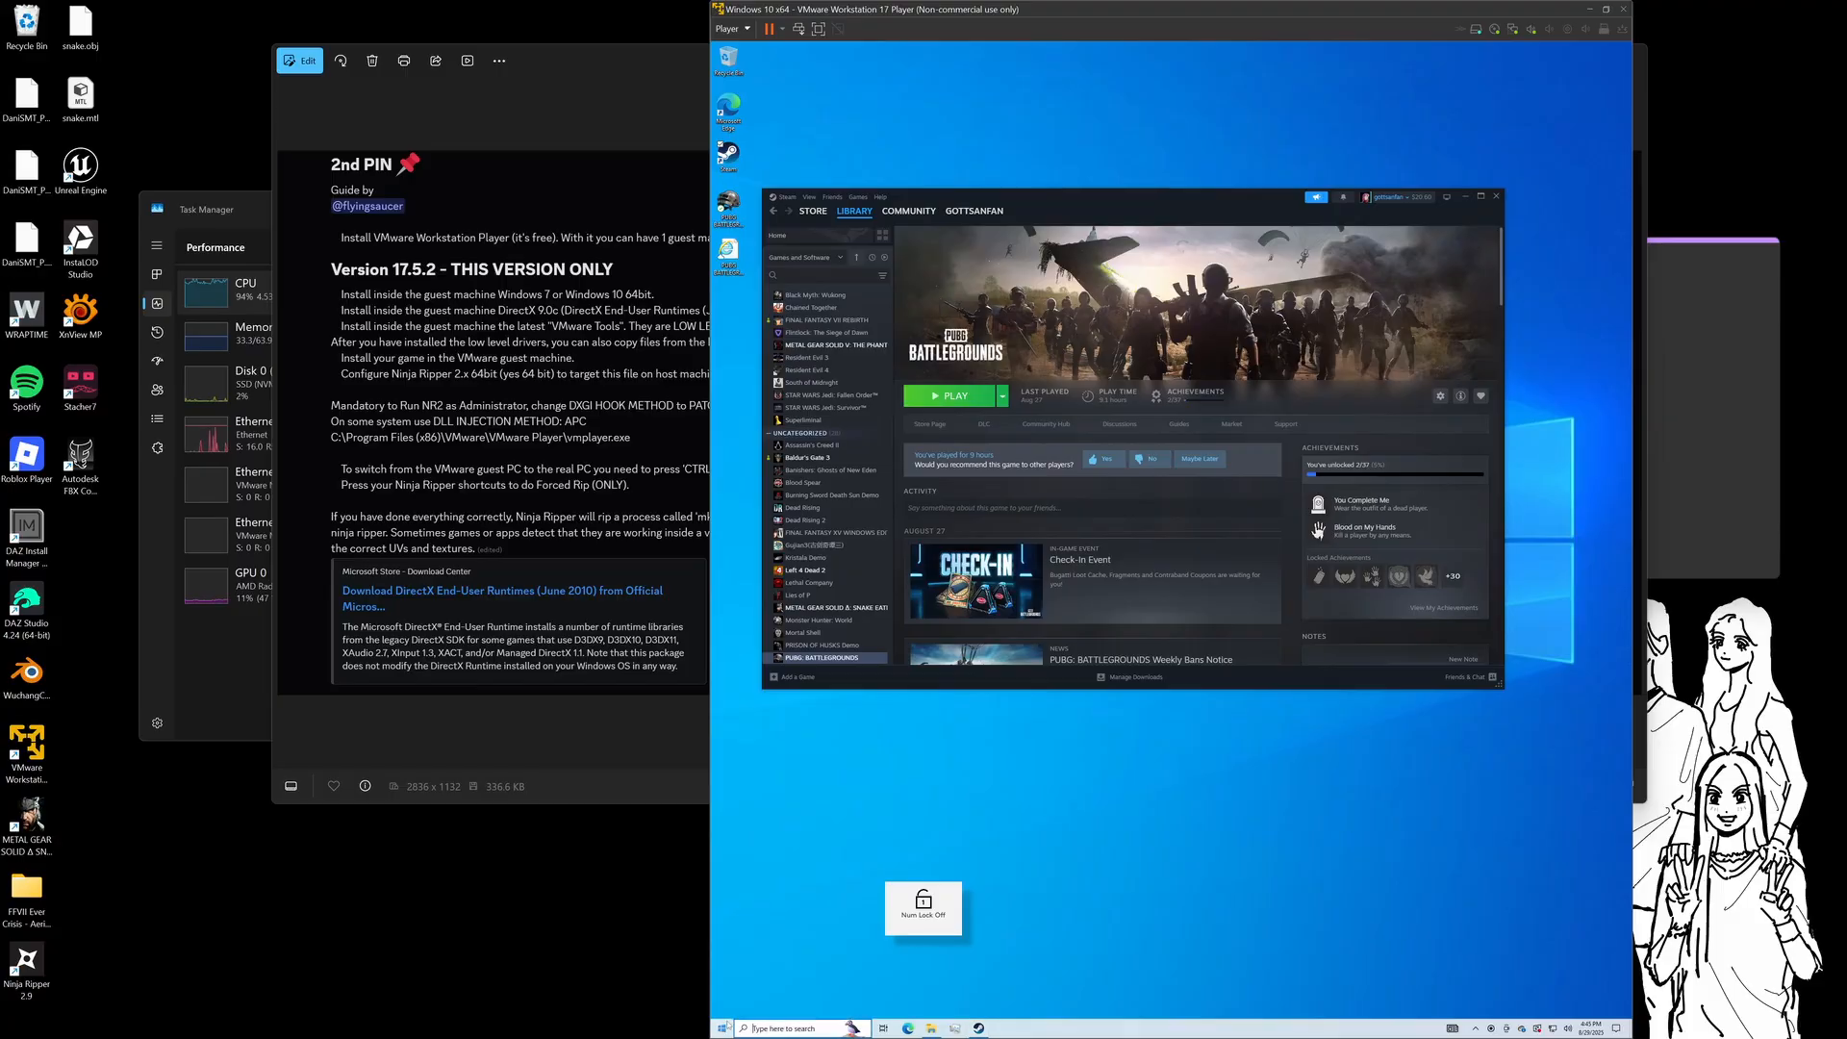
Shut down Windows 10 inside the virtual machine, choosing to shut down anyway despite the open Downloads window
{"action": "left_click", "coordinate": [726, 1027]}
{"action": "key", "text": "Num_Lock"}
{"action": "left_click", "coordinate": [723, 1006]}
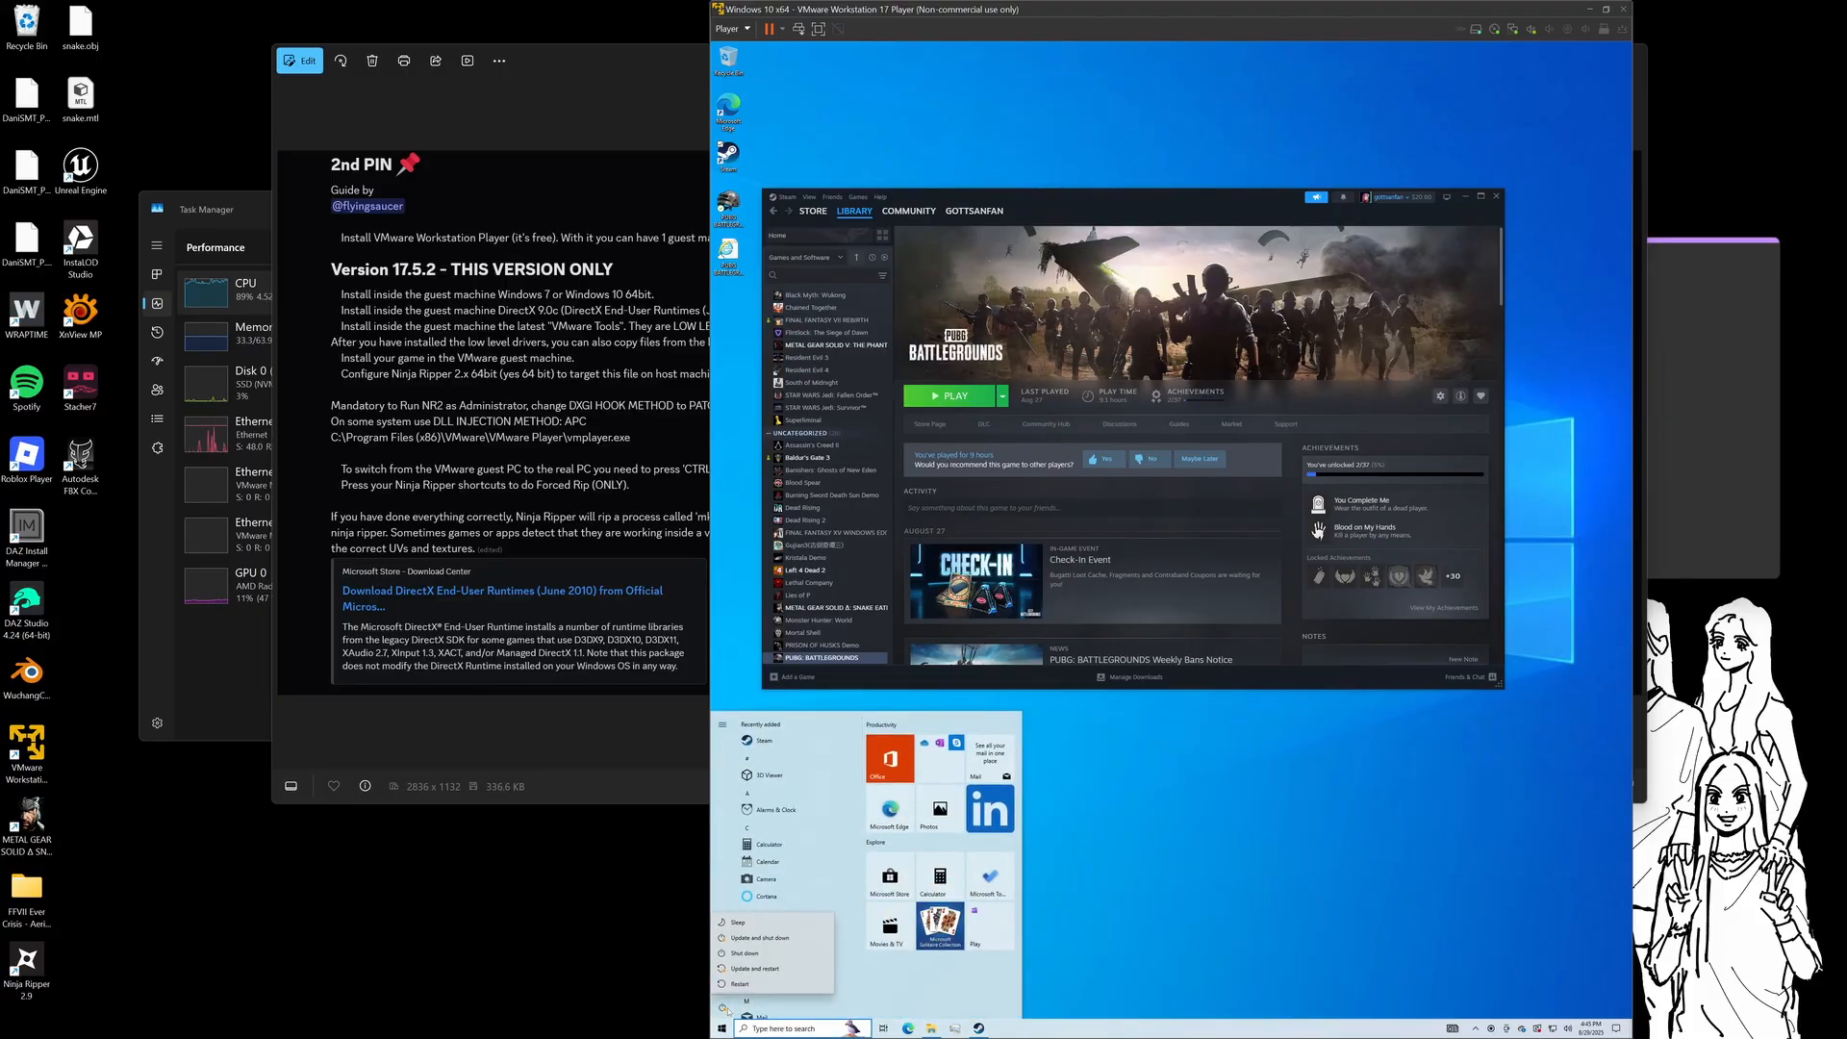
{"action": "left_click", "coordinate": [748, 952]}
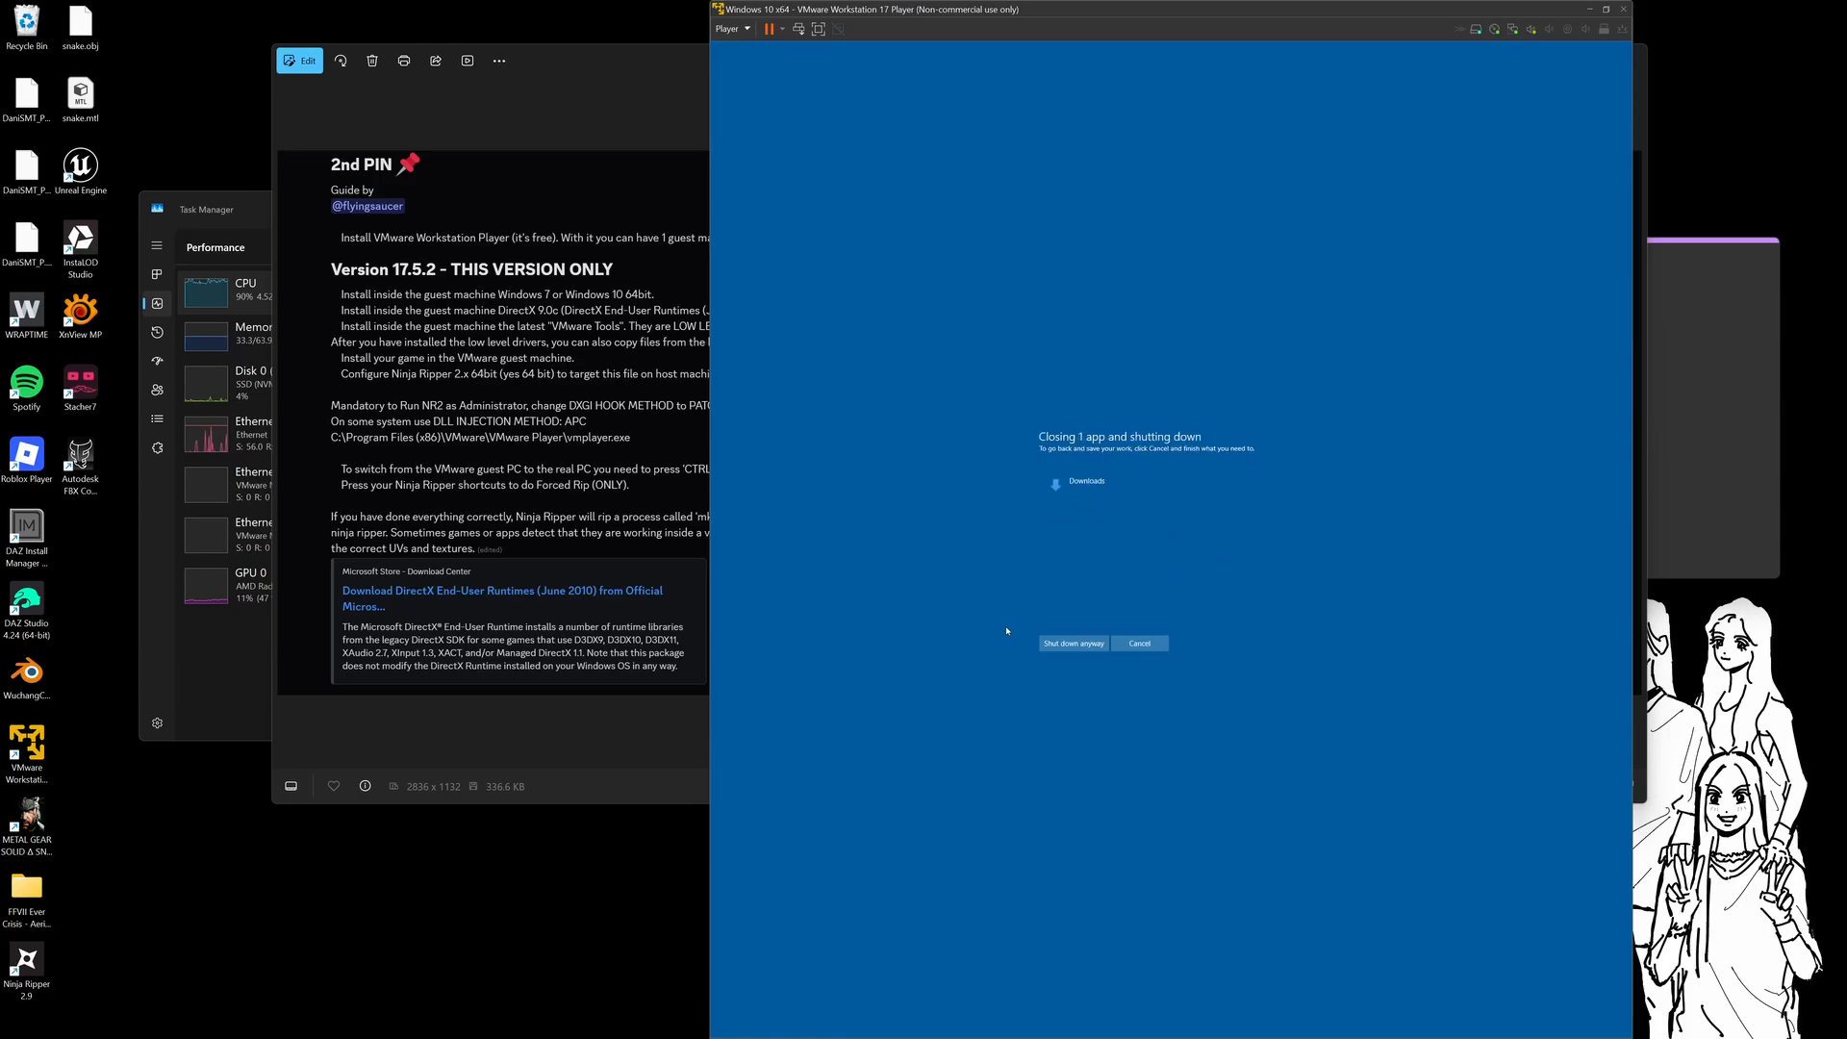
{"action": "left_click", "coordinate": [1062, 646]}
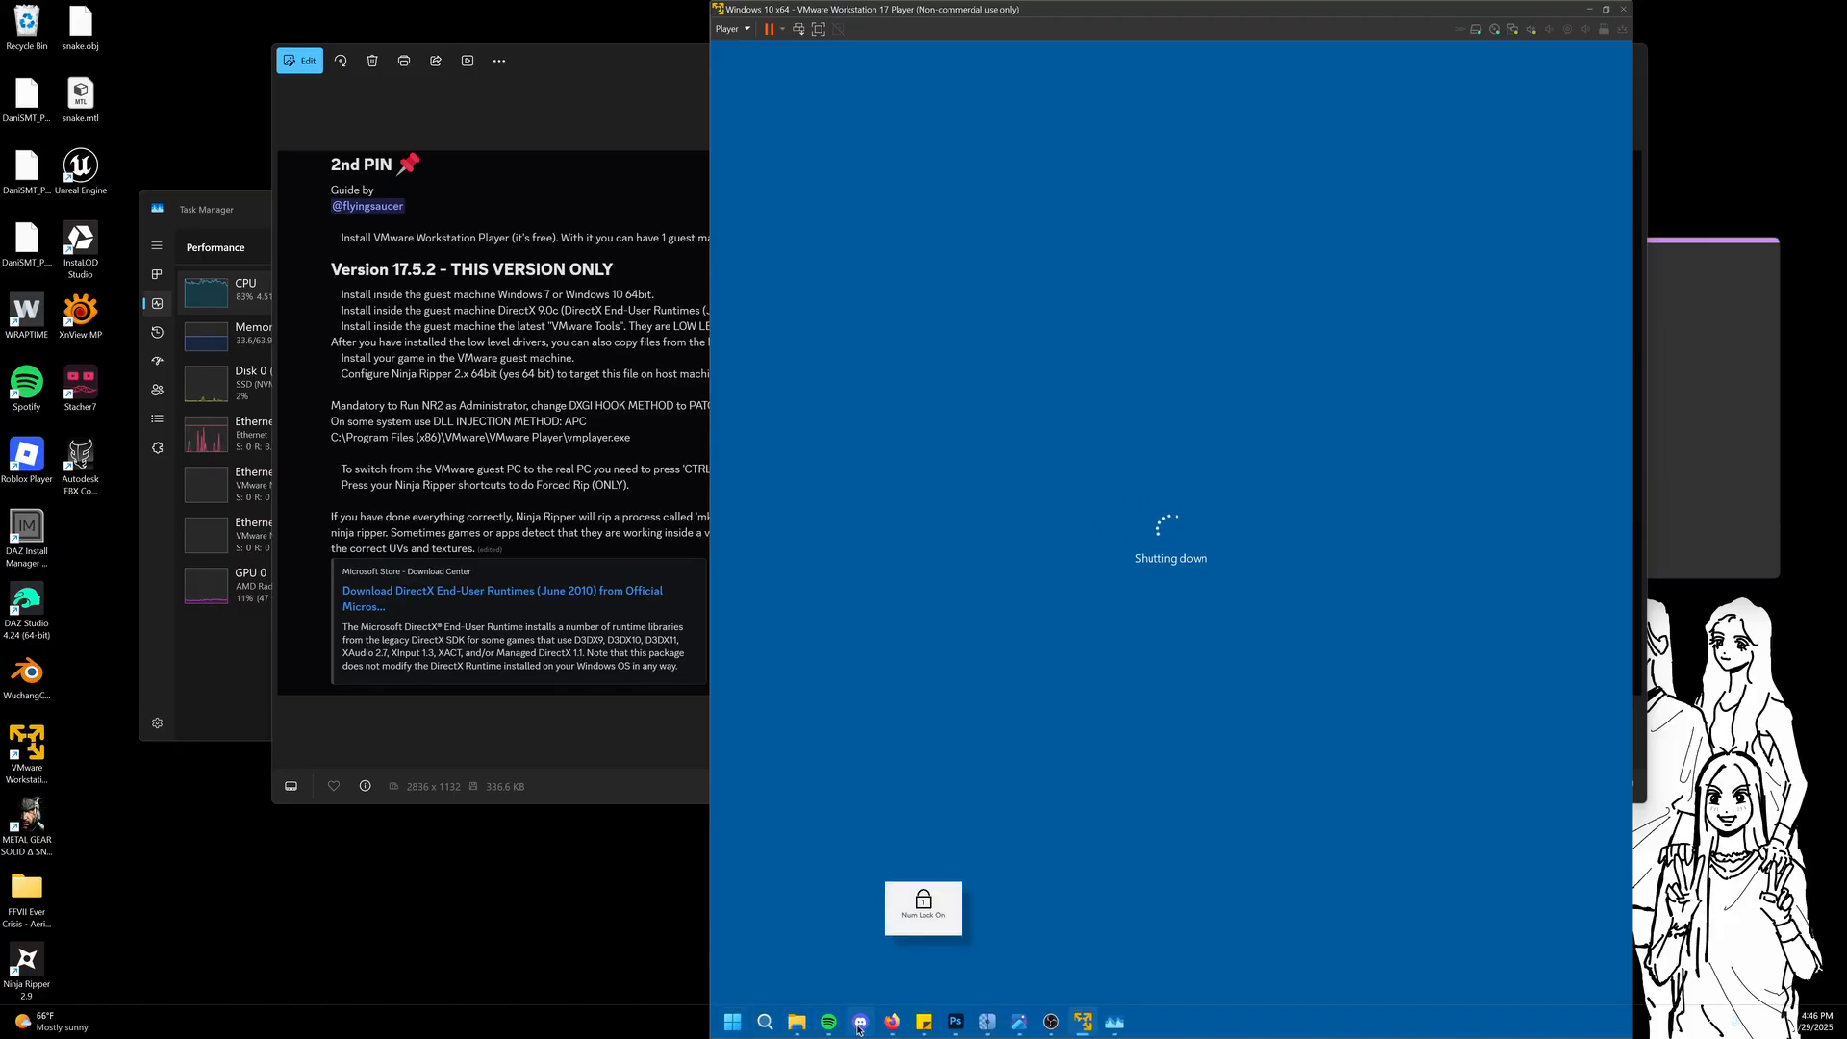
Close Firefox's Library window on the host and bring up the "EFI Network Timeout" thread
{"action": "mouse_move", "coordinate": [888, 1025]}
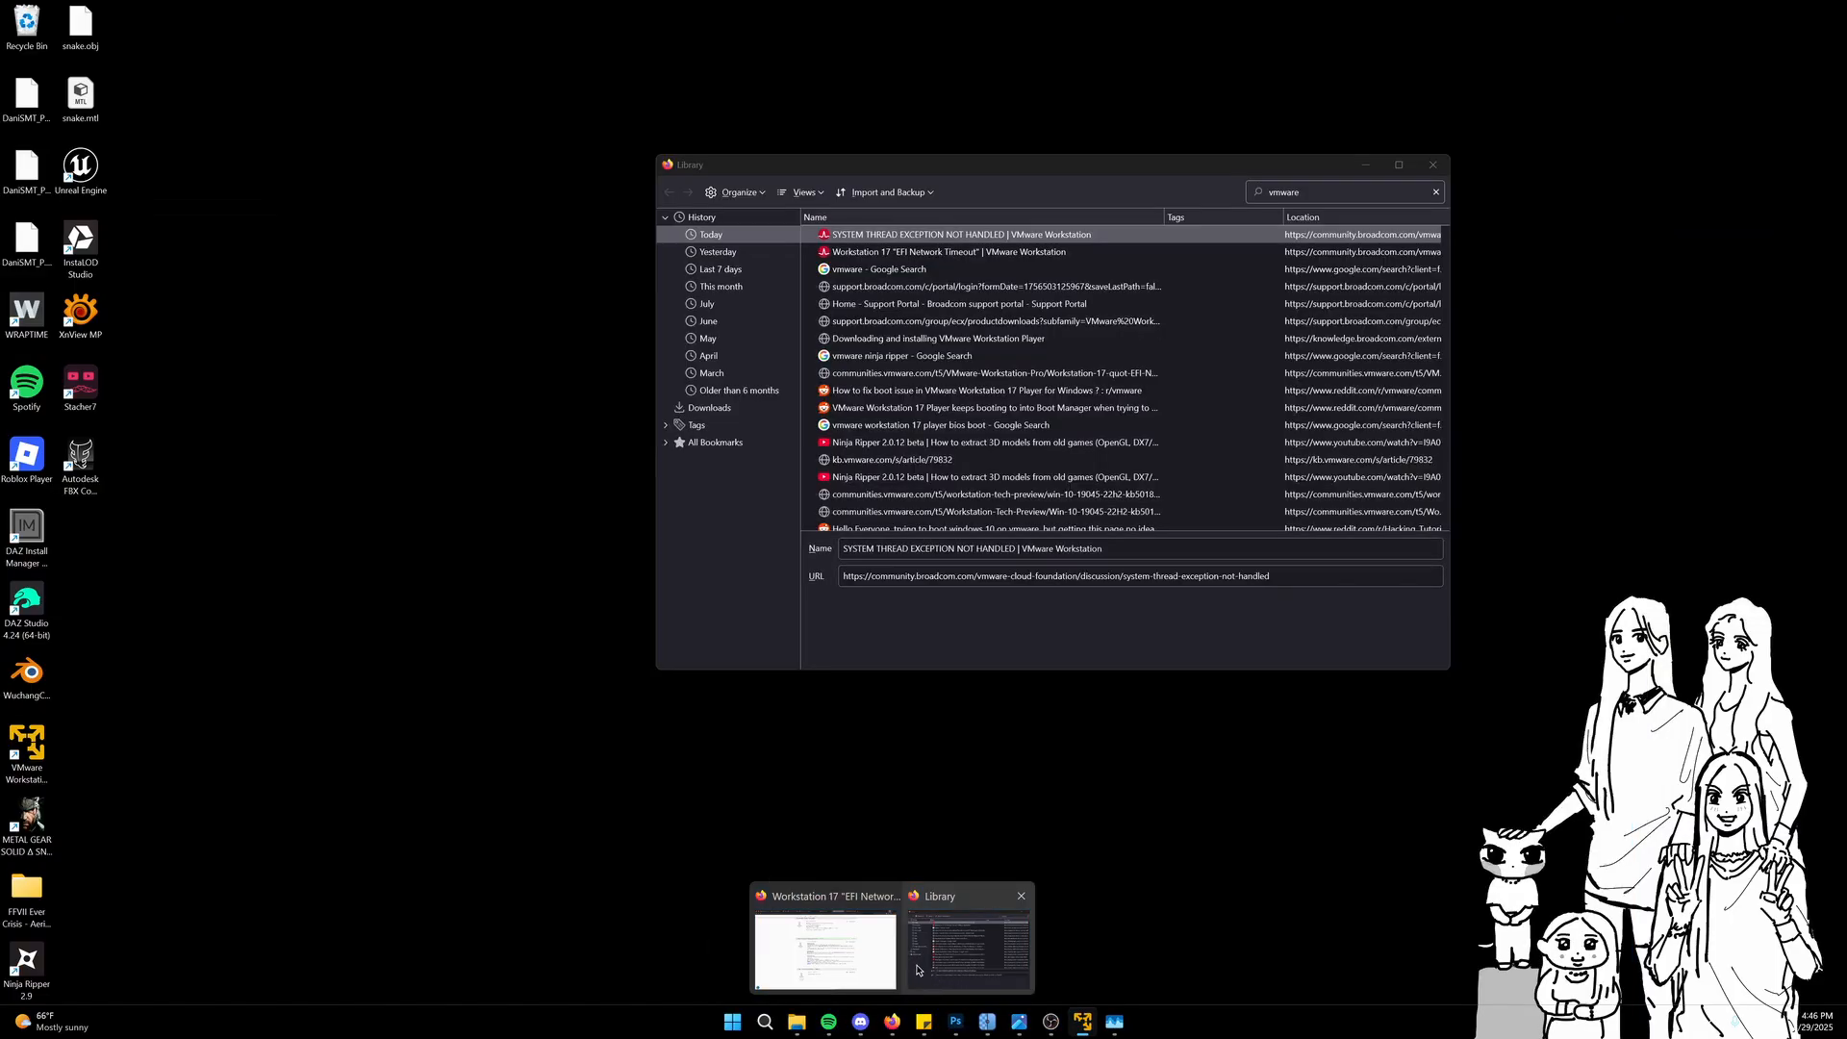
{"action": "mouse_move", "coordinate": [843, 975]}
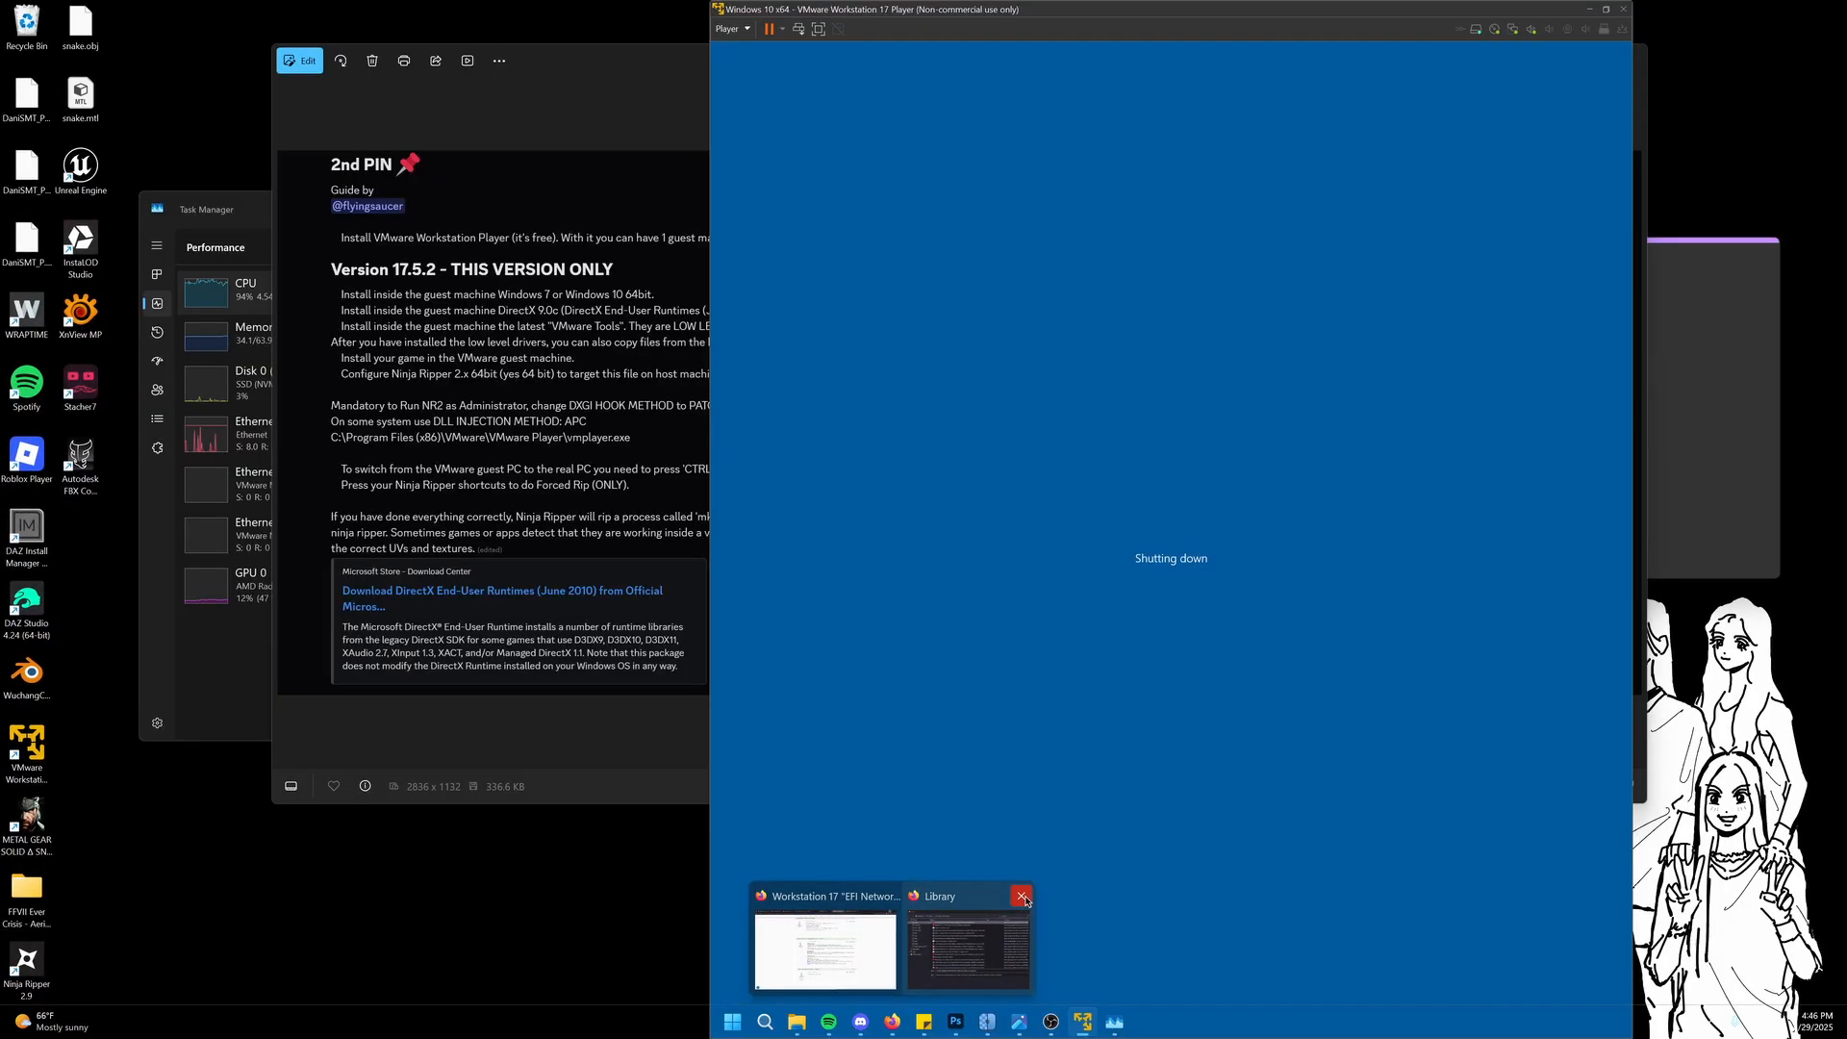
{"action": "left_click", "coordinate": [1022, 896]}
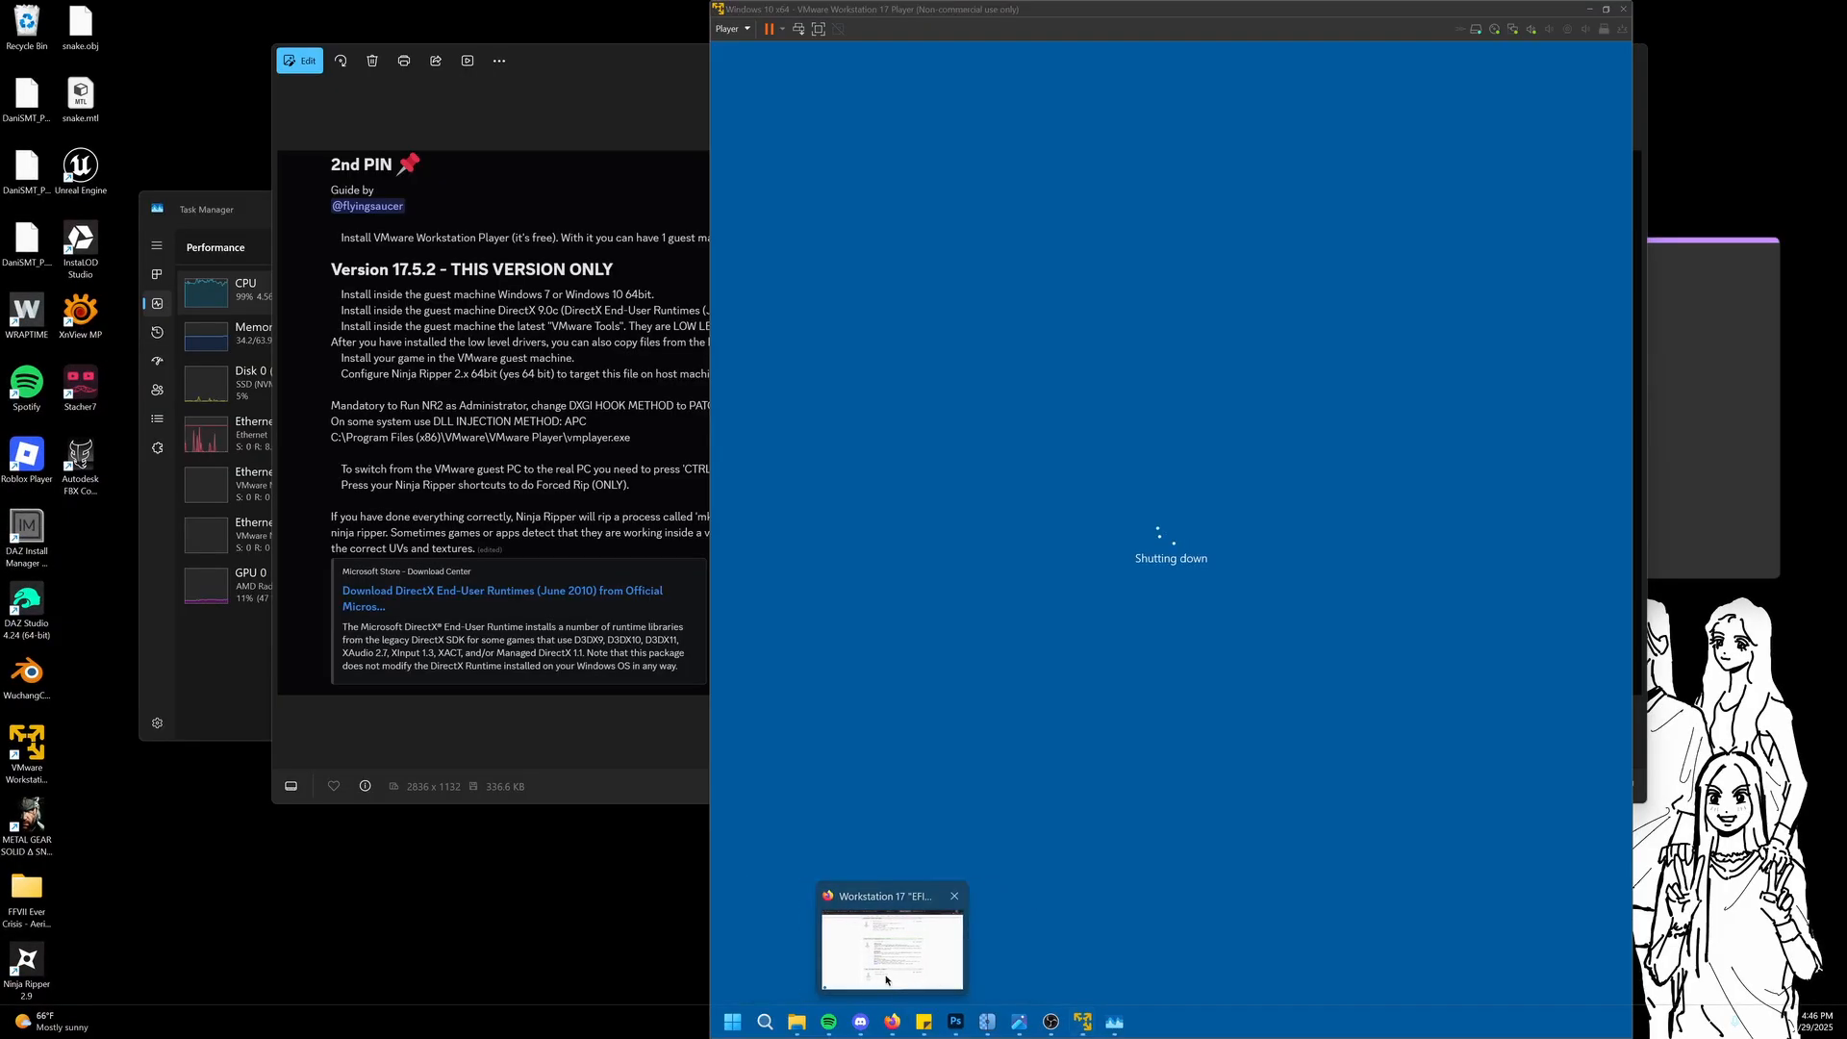
{"action": "left_click", "coordinate": [893, 947]}
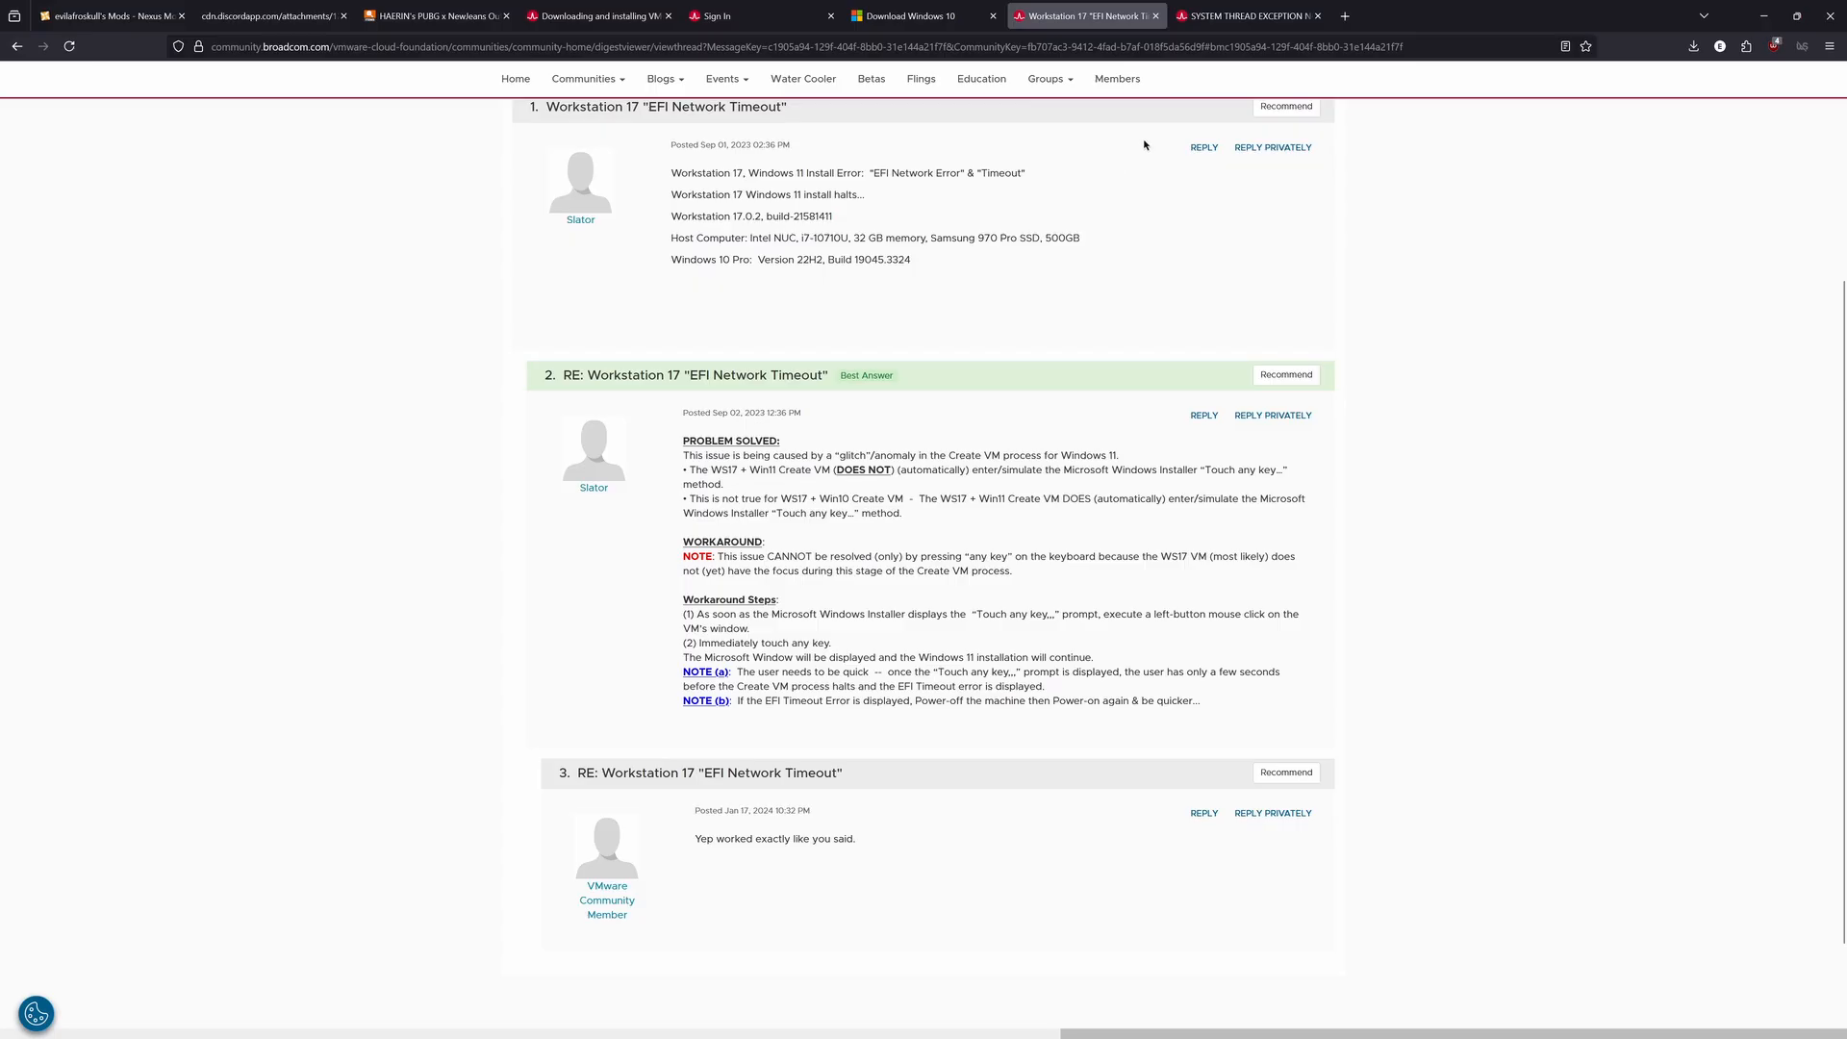
Minimize Firefox and open the NinjaRipper29_setup folder inside the pubgrips folder on the host
{"action": "left_click", "coordinate": [1764, 15]}
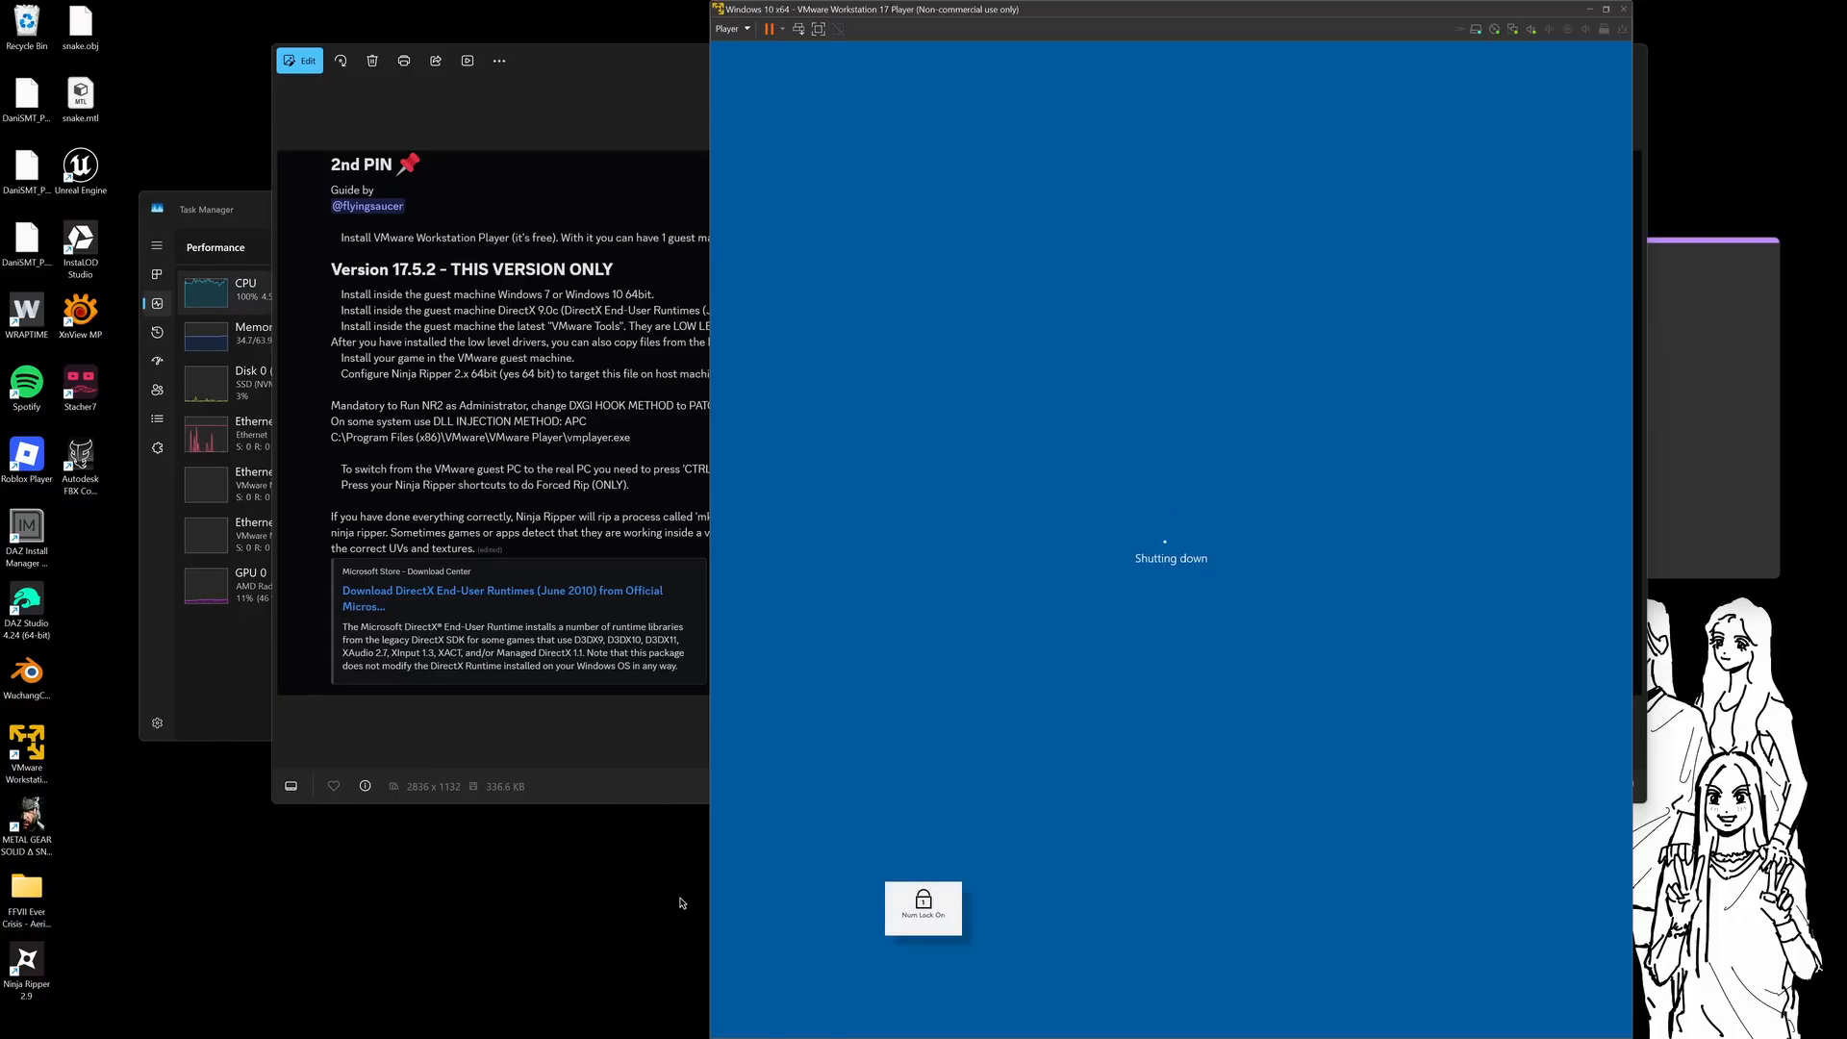
{"action": "left_click", "coordinate": [797, 1022]}
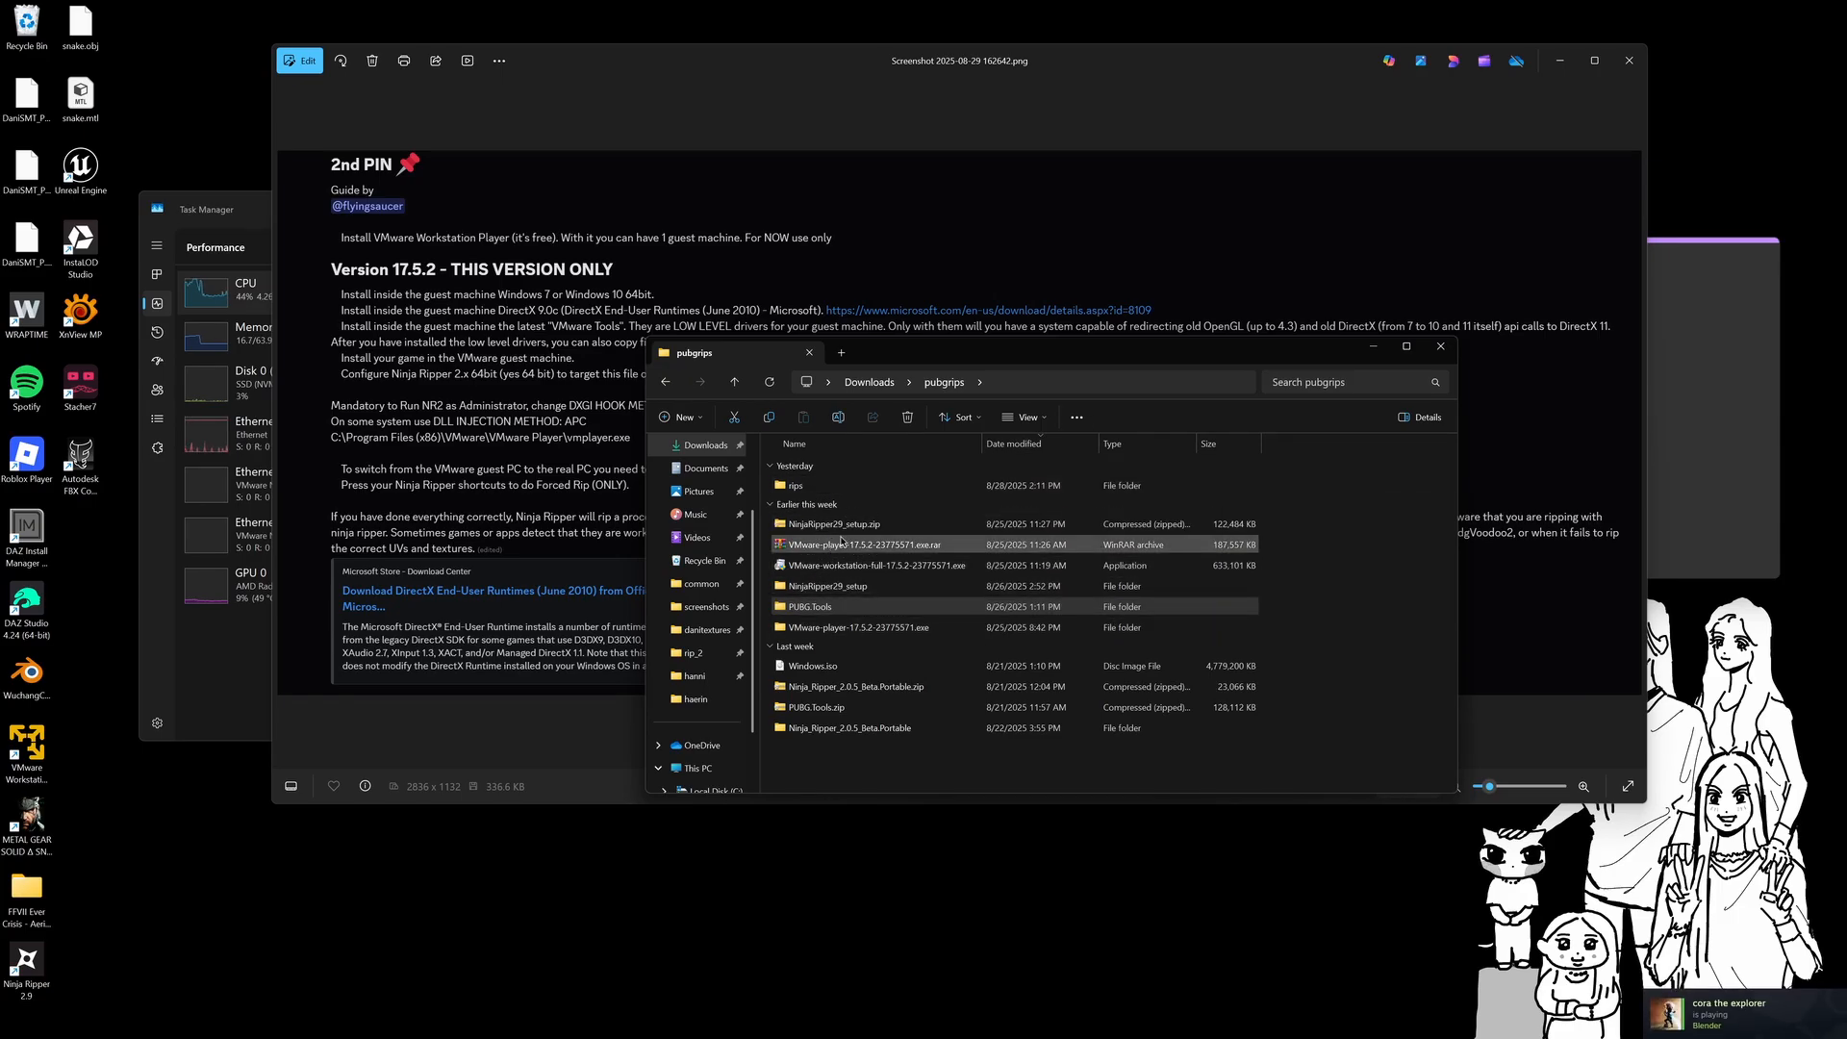
{"action": "double_click", "coordinate": [856, 586]}
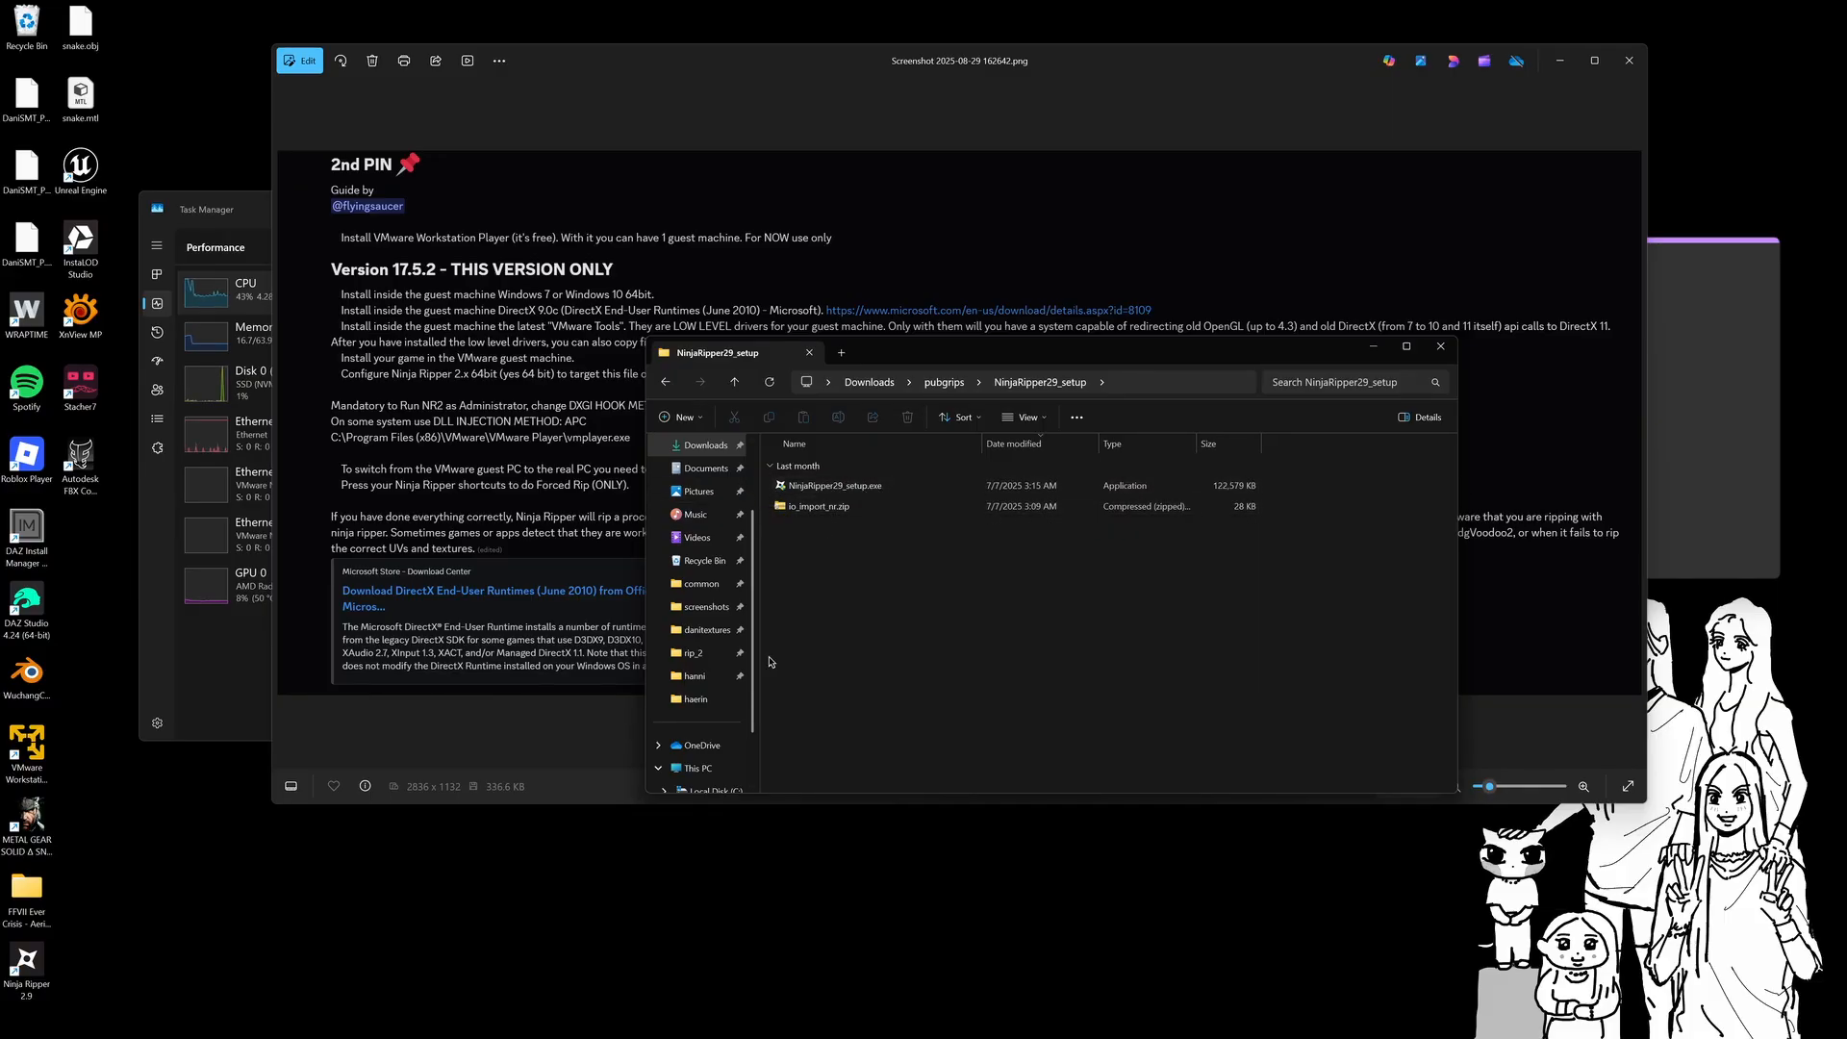
Switch to Discord and read the Ninja Ripper server's blender channel pins through the 5th PIN on the Blender importer add-on
{"action": "left_click", "coordinate": [397, 730]}
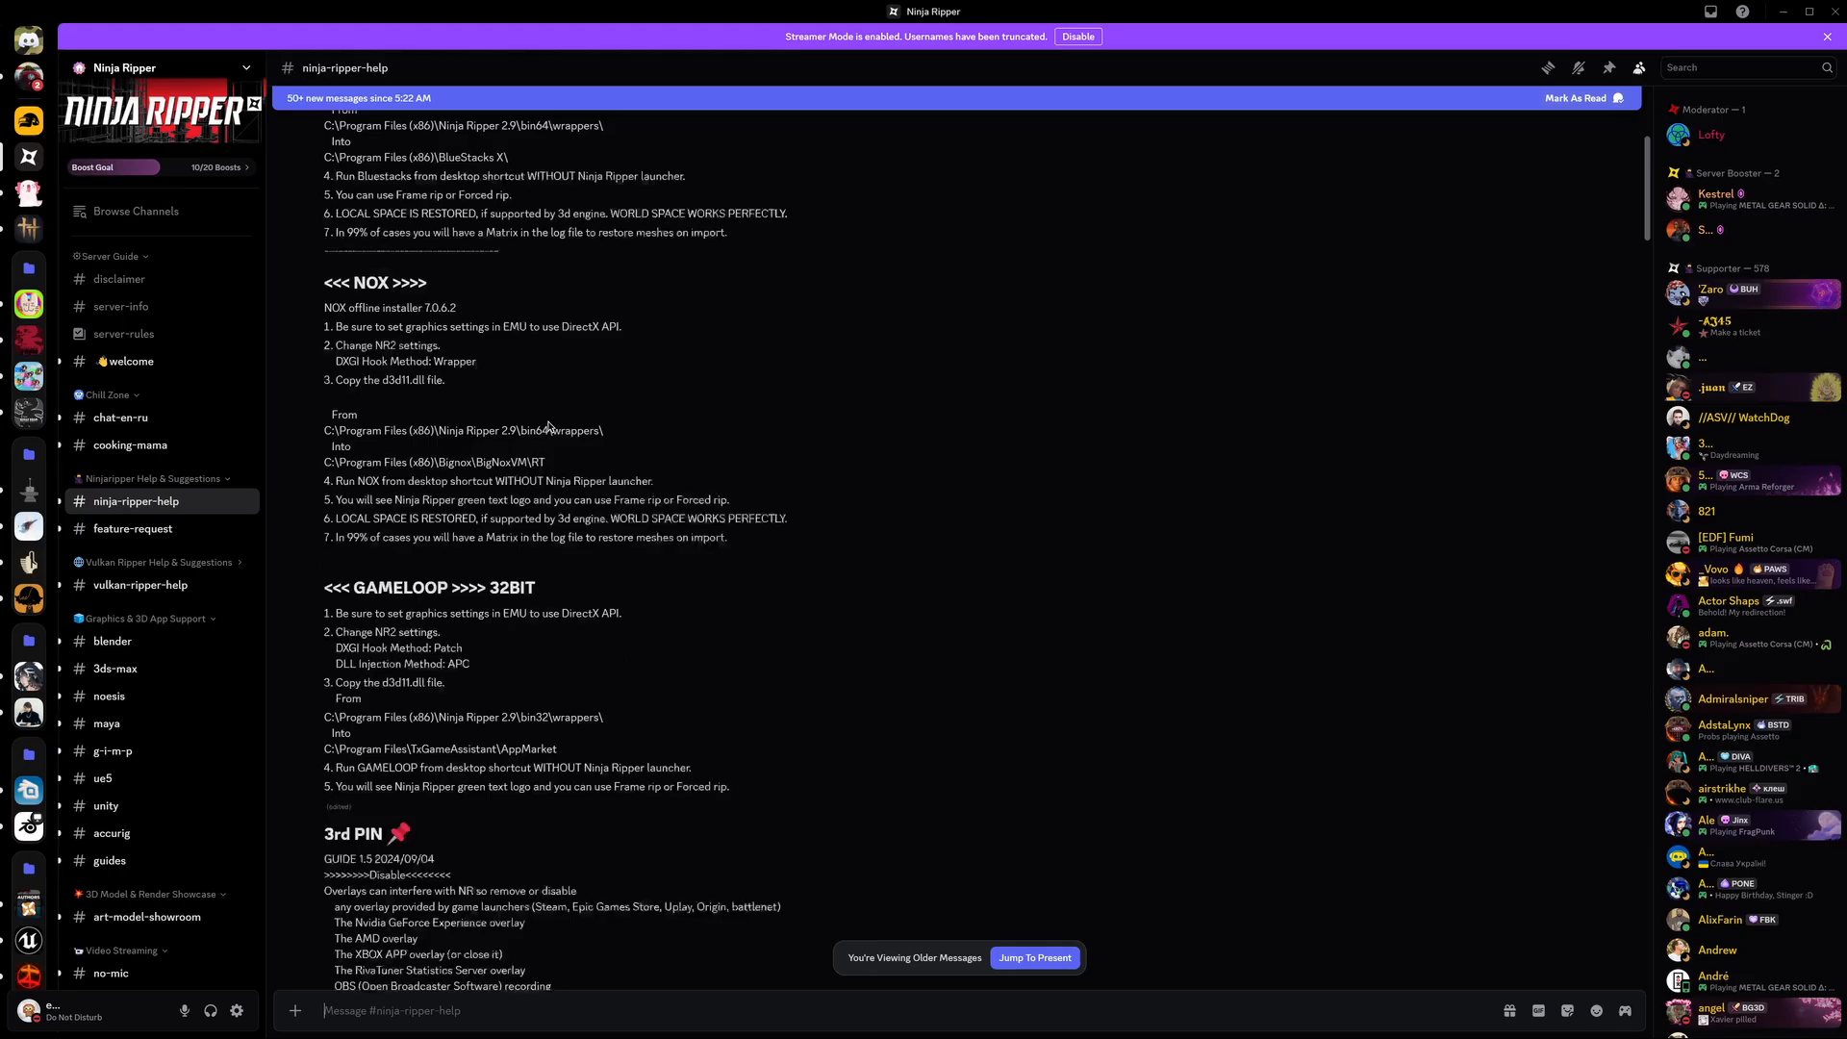
{"action": "scroll", "coordinate": [546, 435], "scroll_direction": "down", "scroll_amount": 15}
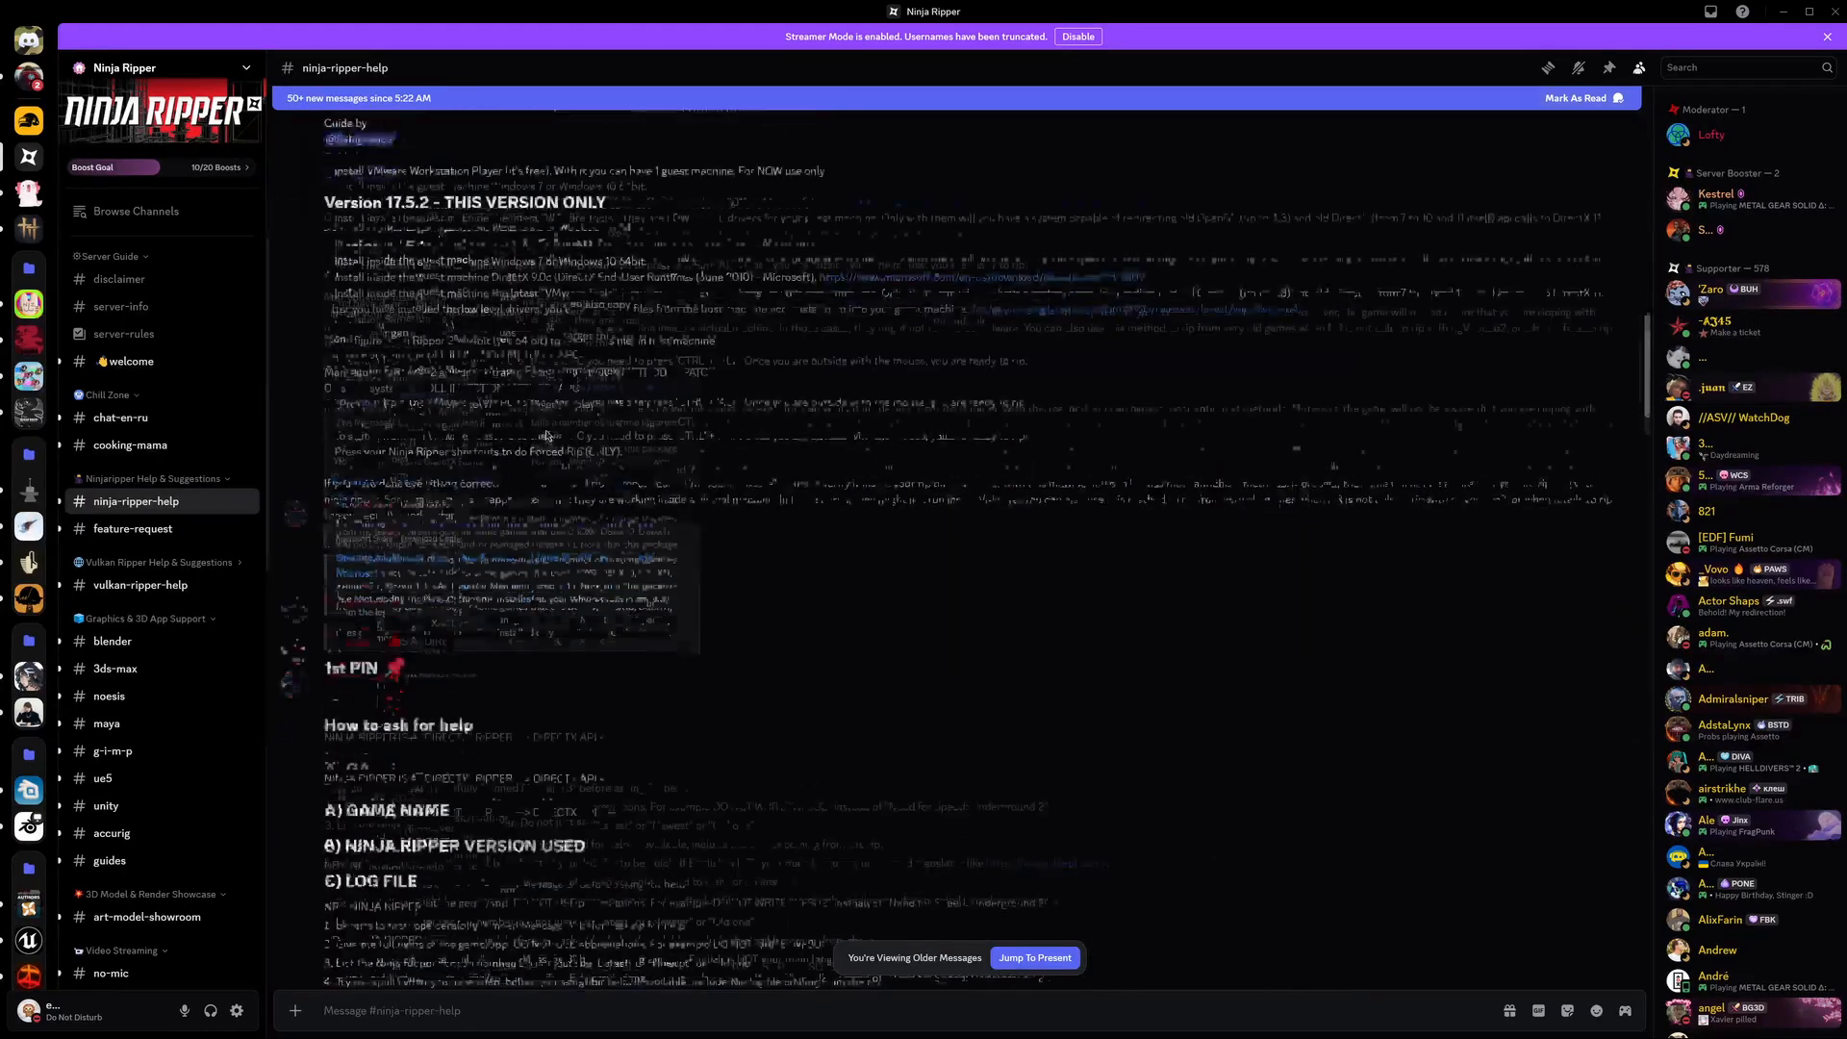
{"action": "scroll", "coordinate": [546, 435], "scroll_direction": "down", "scroll_amount": 5}
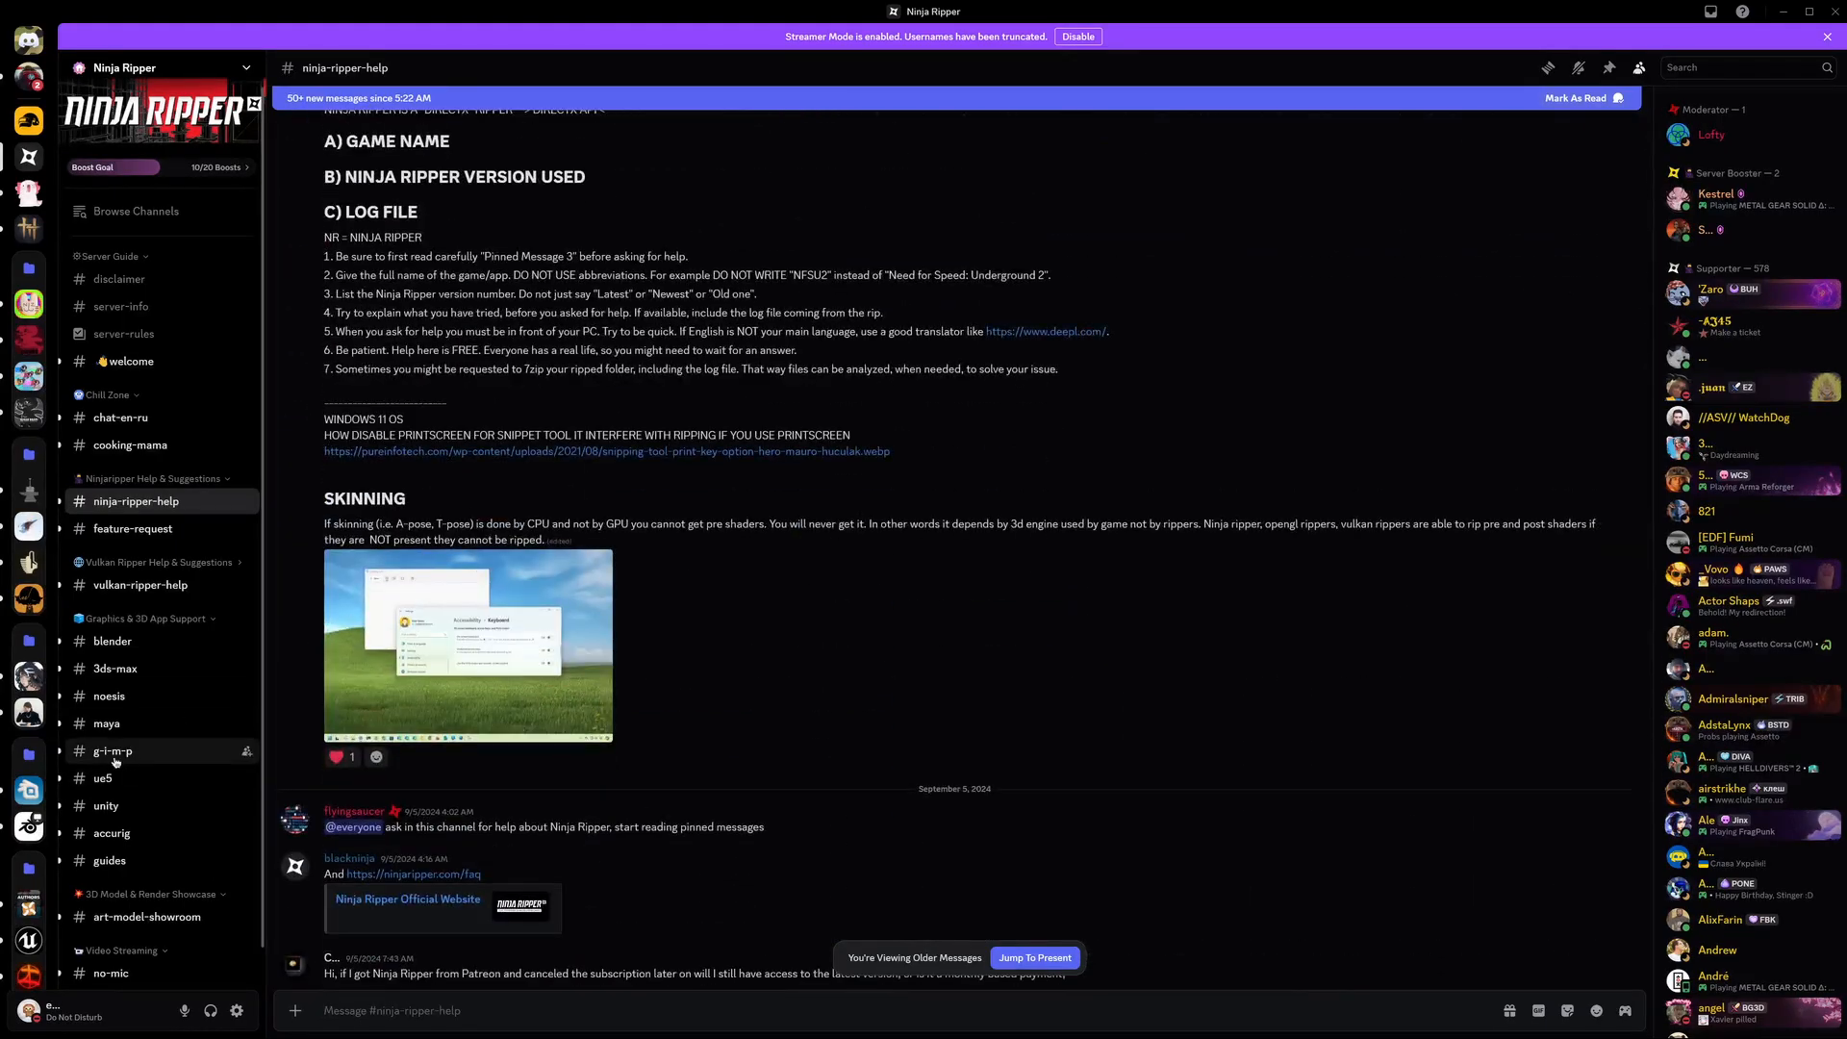
{"action": "scroll", "coordinate": [116, 760], "scroll_direction": "down", "scroll_amount": 1}
{"action": "left_click", "coordinate": [113, 600]}
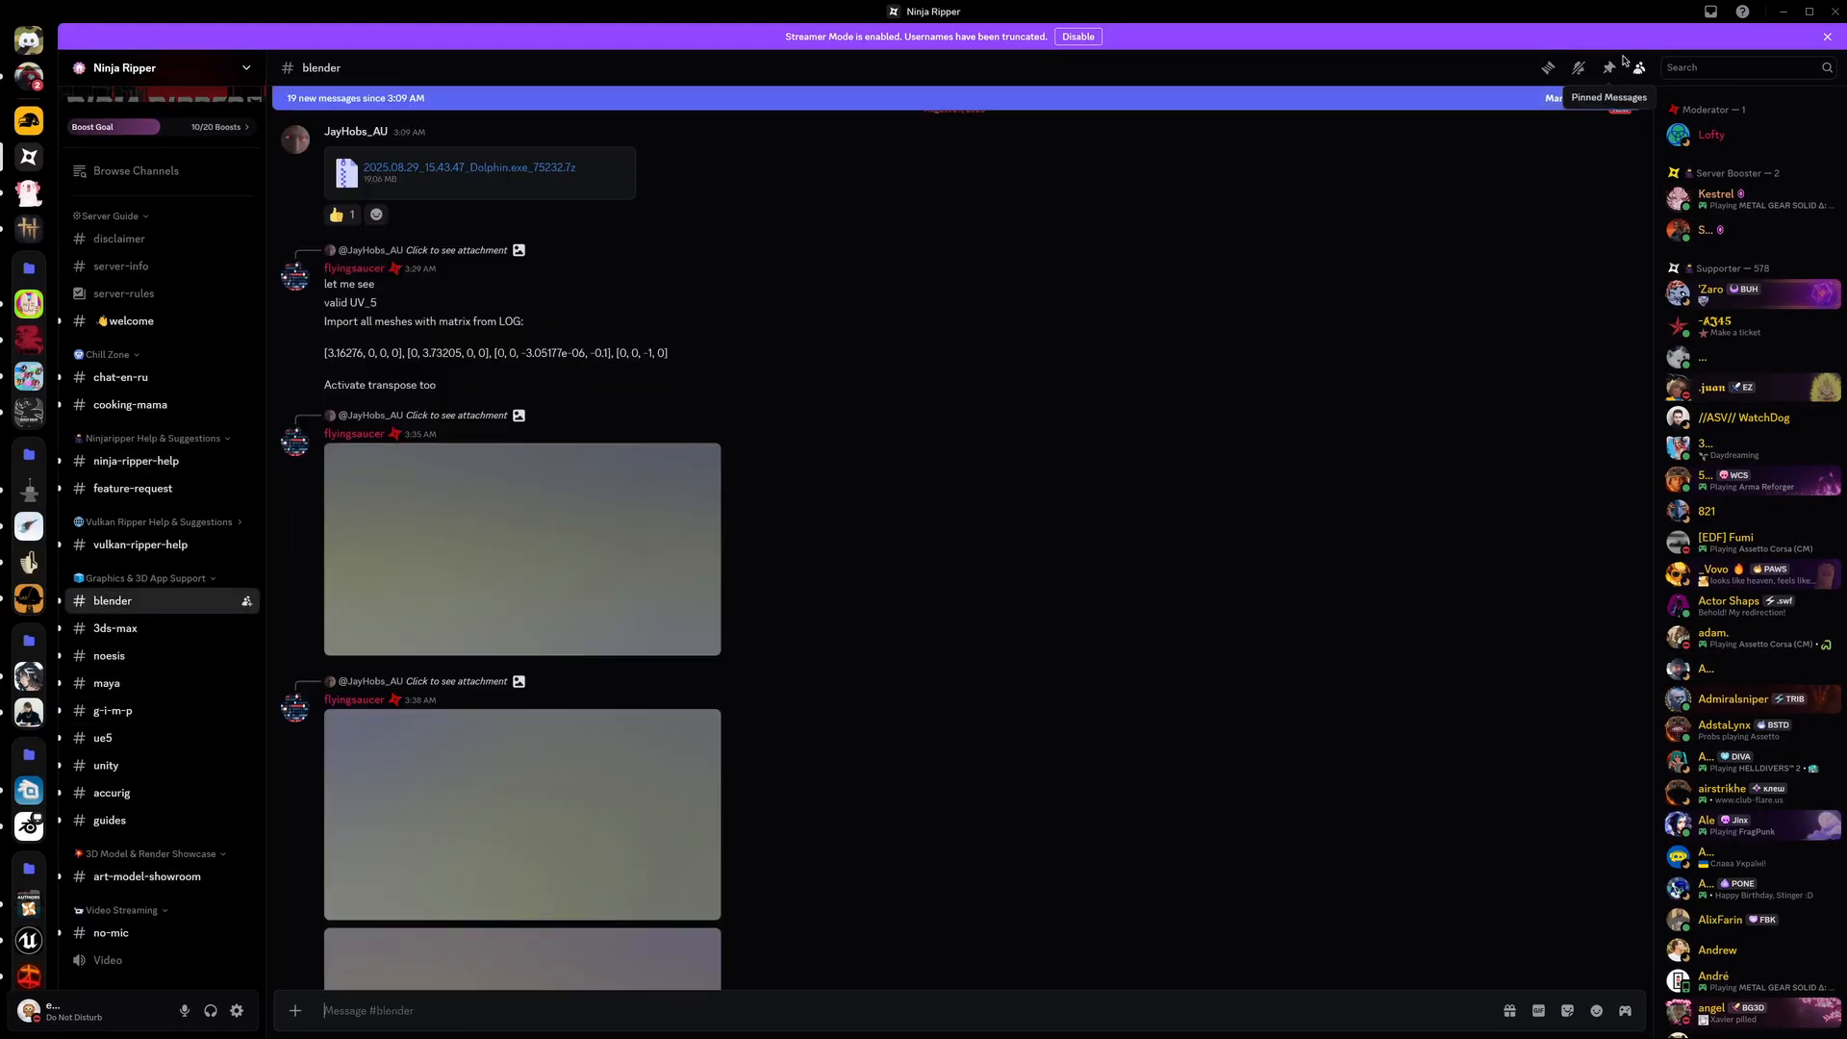
{"action": "left_click", "coordinate": [1611, 68]}
{"action": "scroll", "coordinate": [1452, 336], "scroll_direction": "down", "scroll_amount": 15}
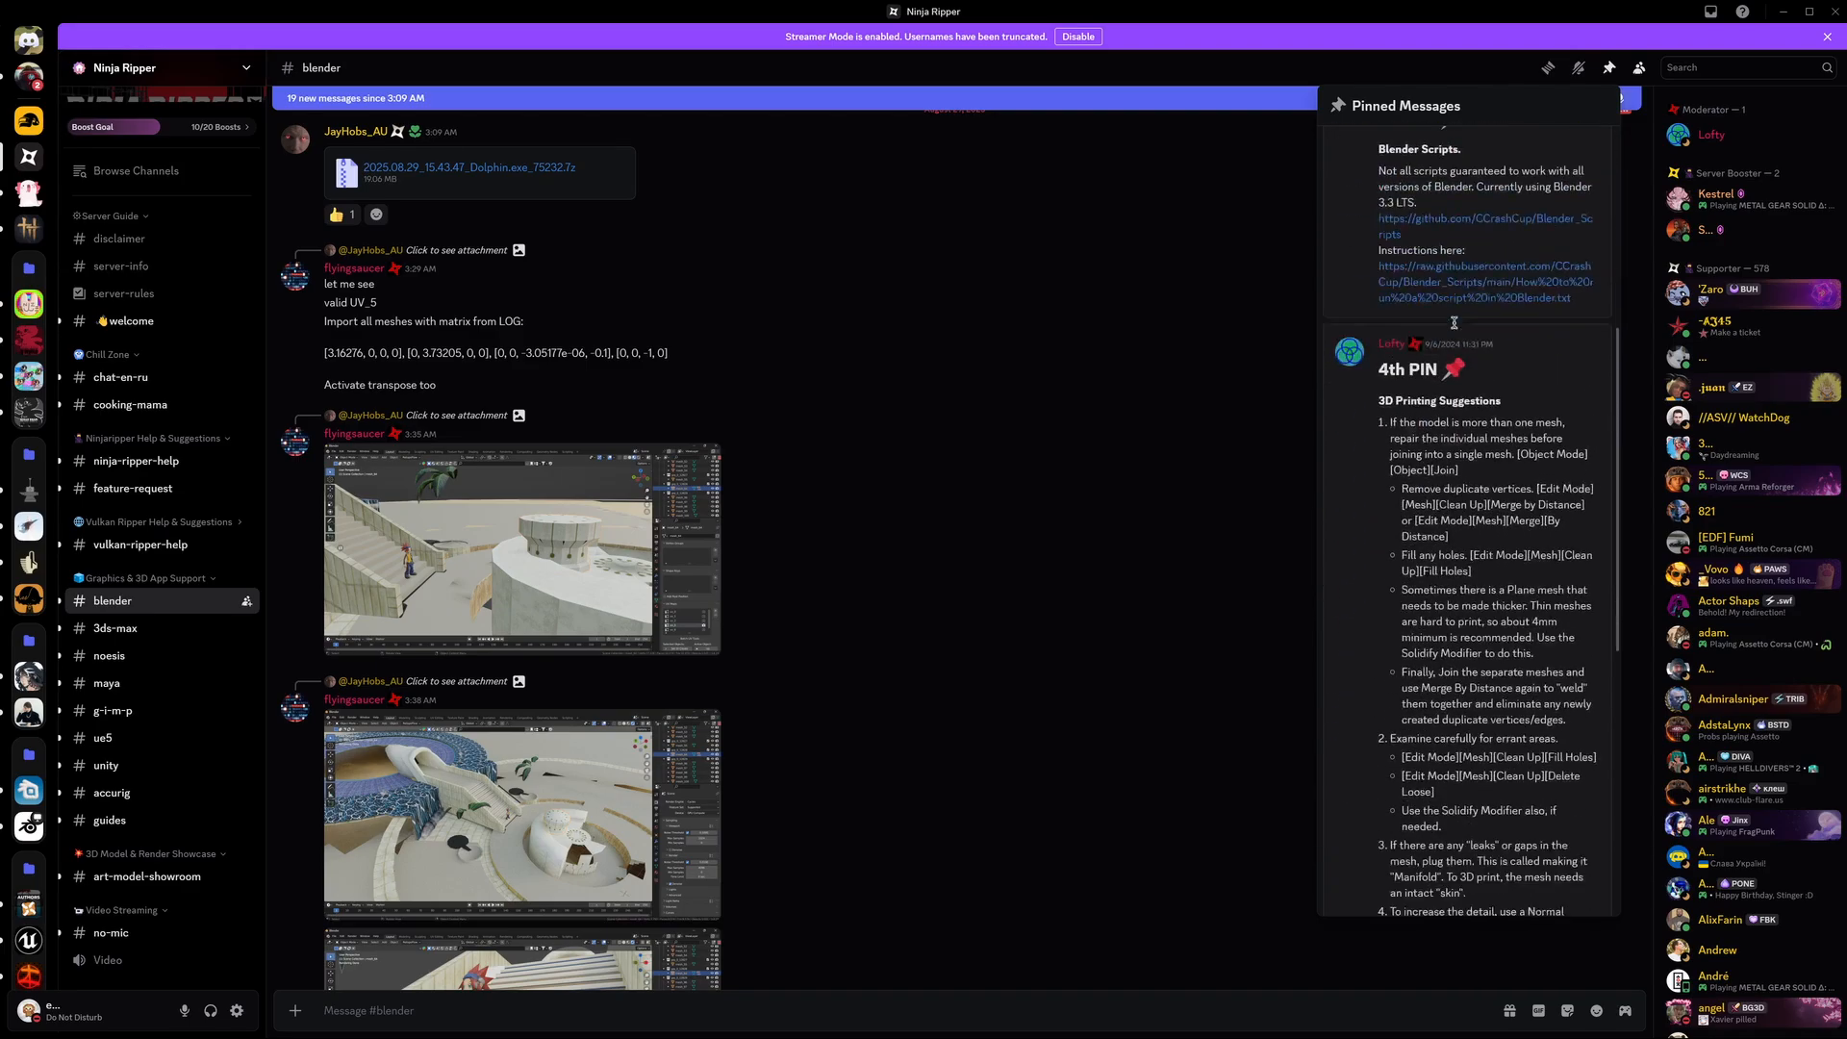
{"action": "scroll", "coordinate": [1452, 338], "scroll_direction": "down", "scroll_amount": 3}
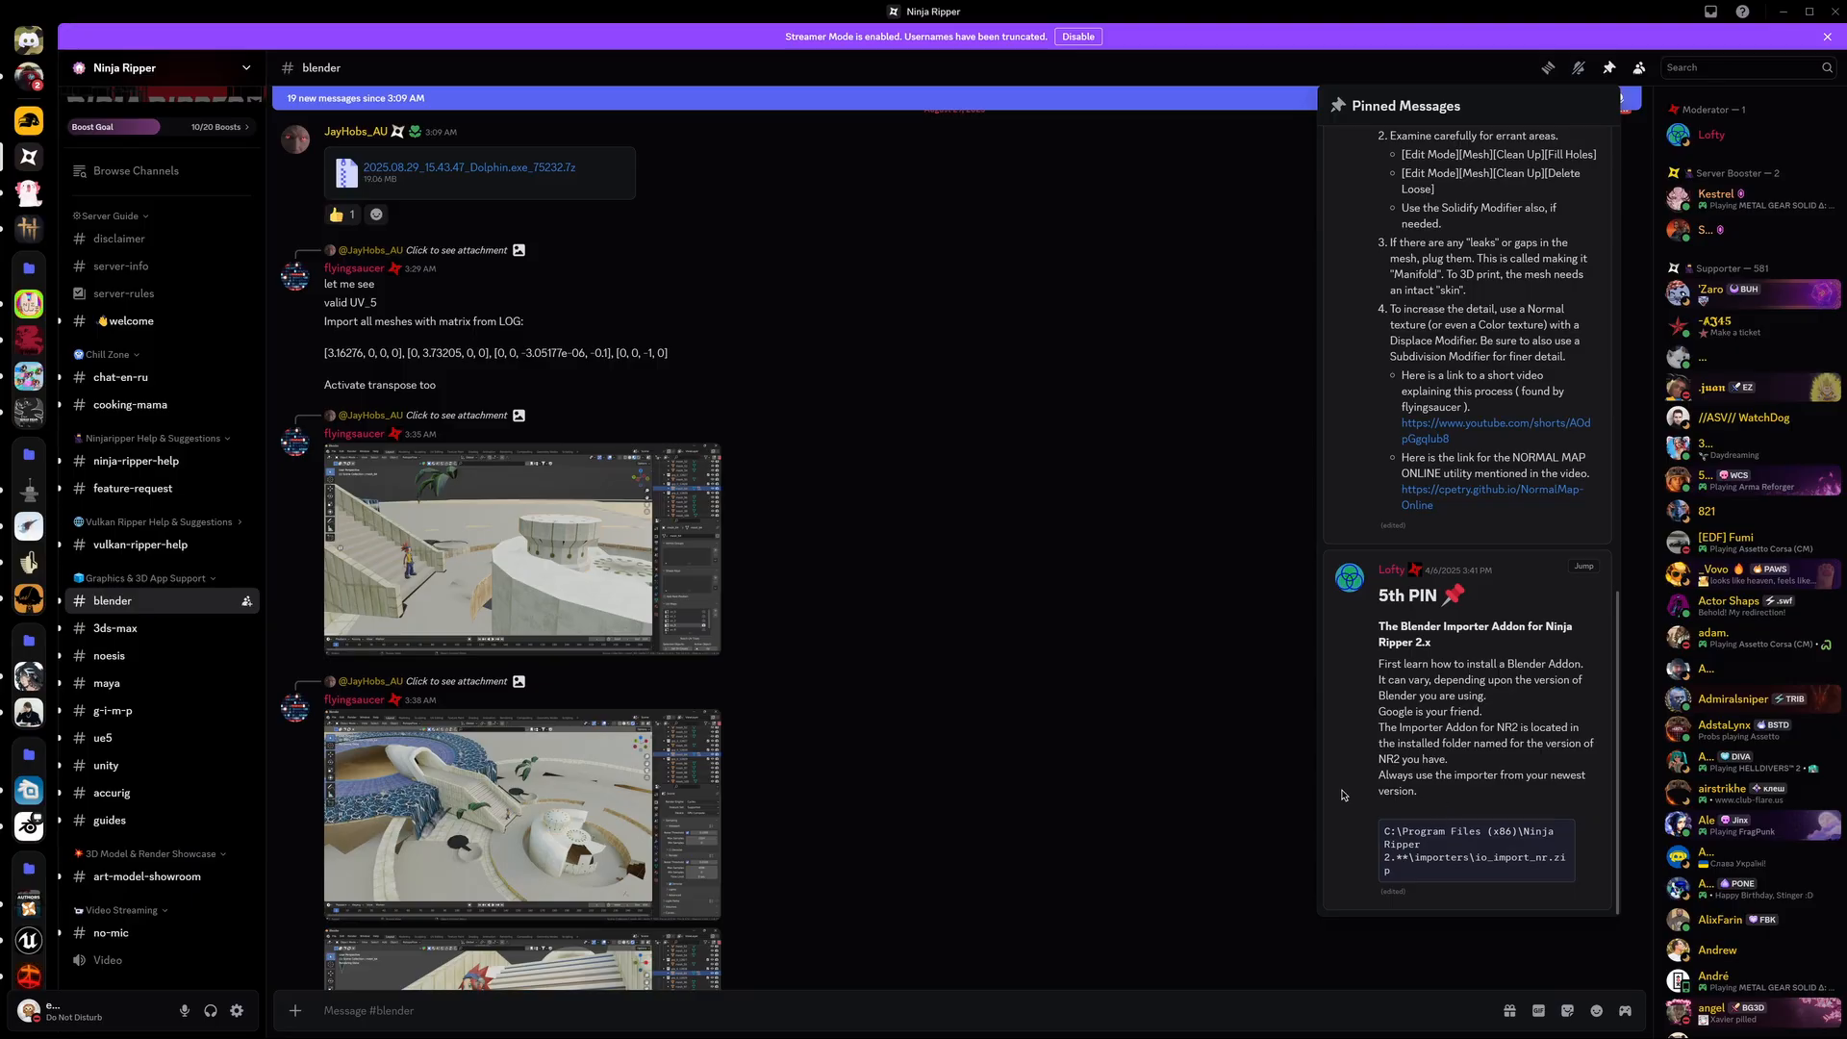
Compare the NinjaRipper29_setup folder's contents with the importer zip path highlighted in the 5th PIN
{"action": "left_click", "coordinate": [821, 1026]}
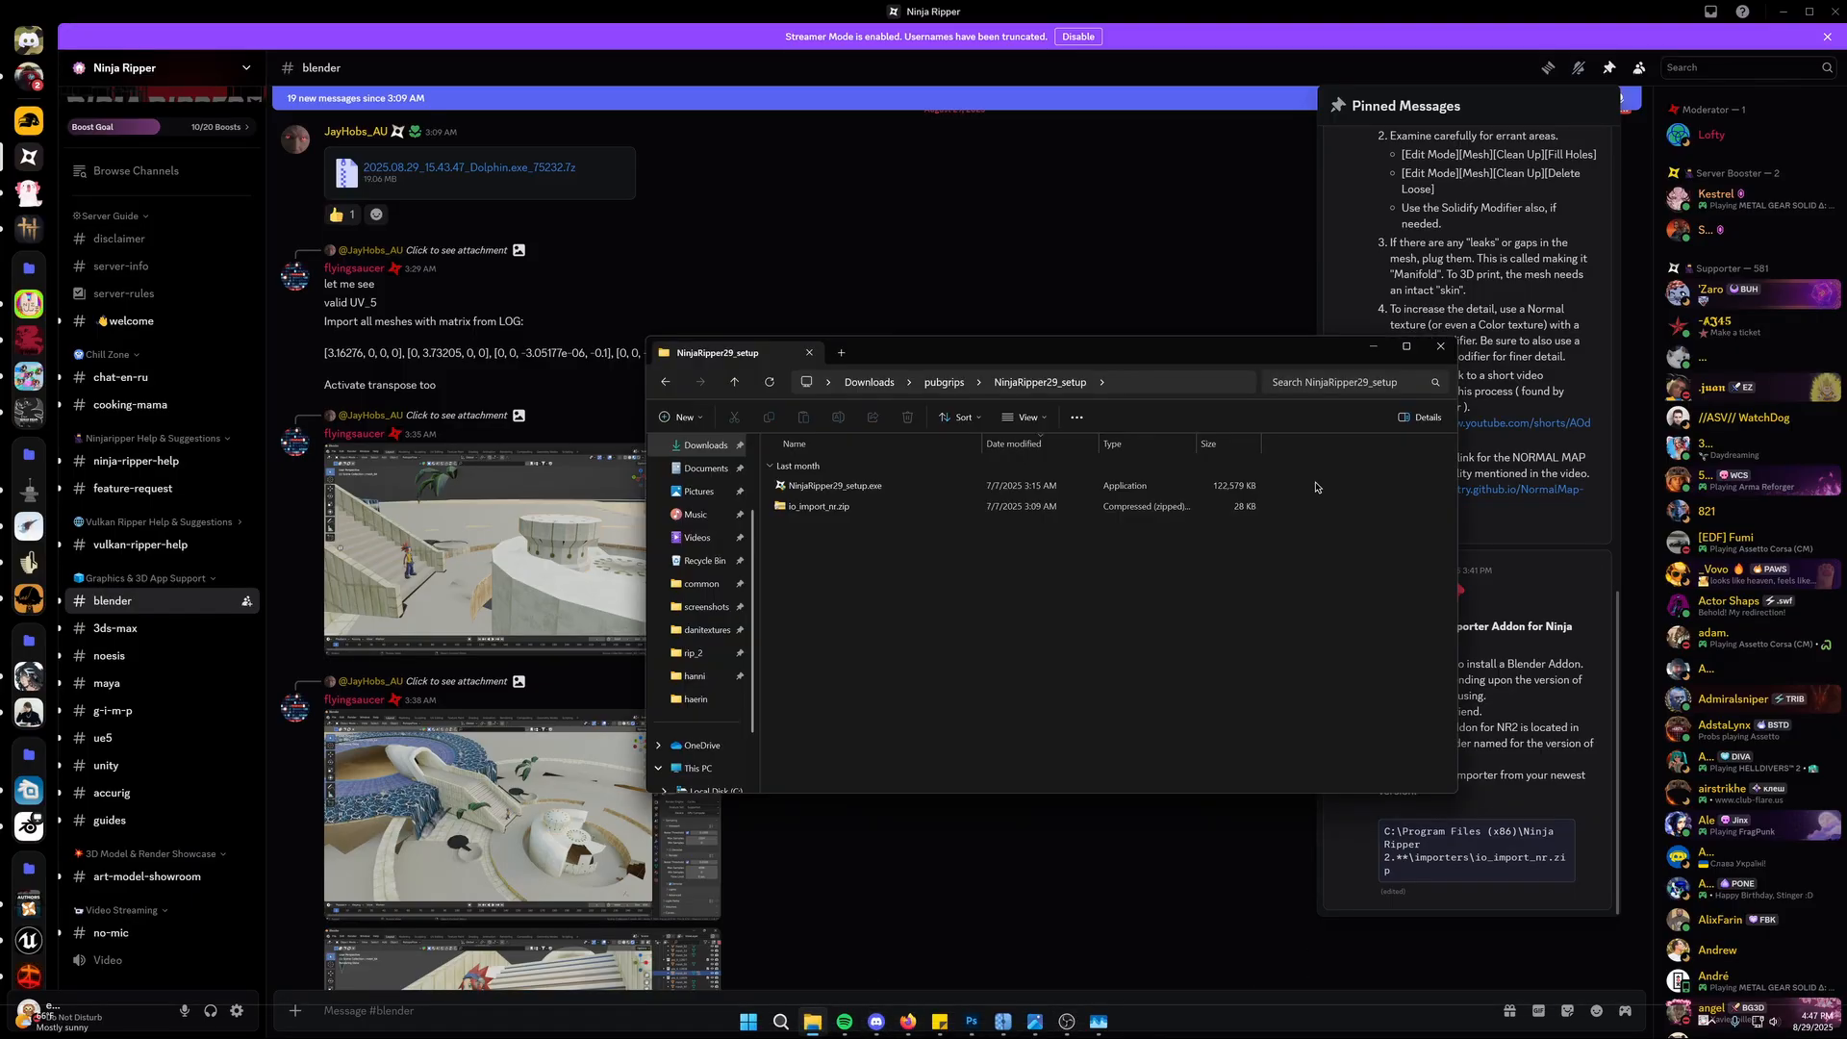
{"action": "left_click_drag", "start_coordinate": [1104, 356], "coordinate": [859, 394]}
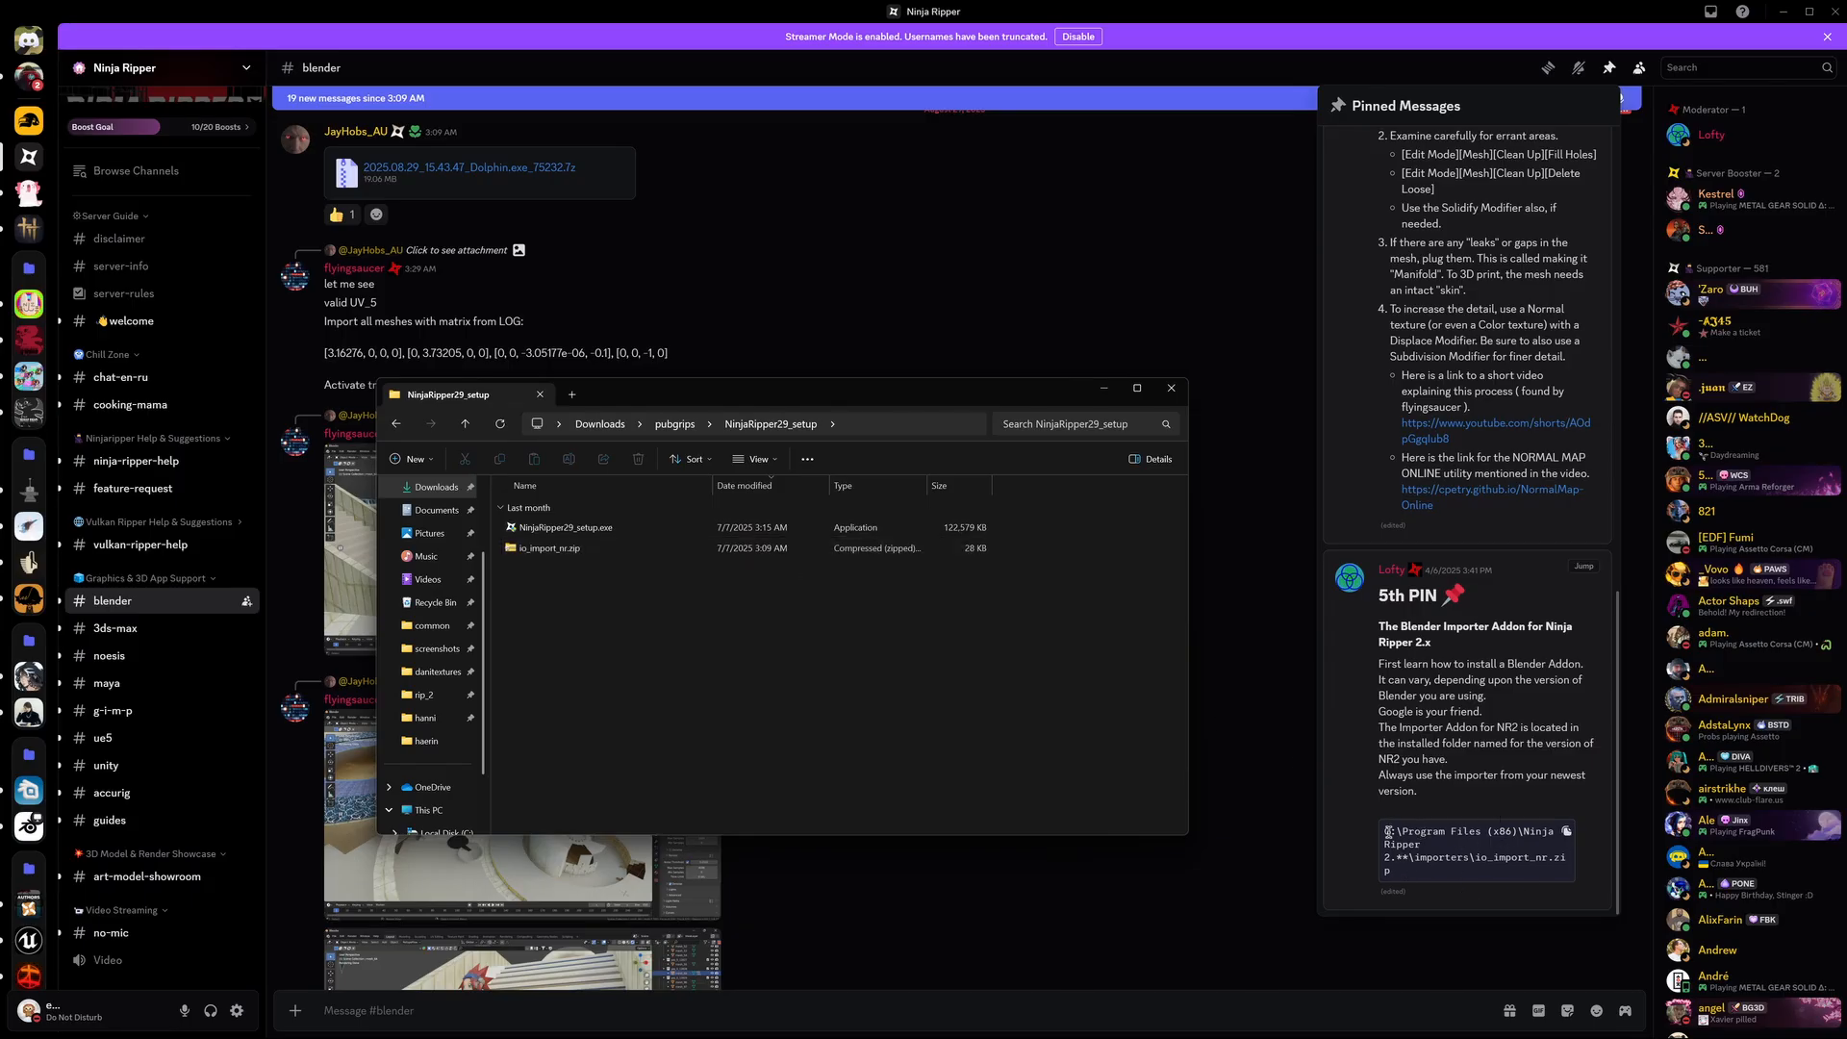
{"action": "left_click_drag", "start_coordinate": [1387, 831], "coordinate": [1461, 879]}
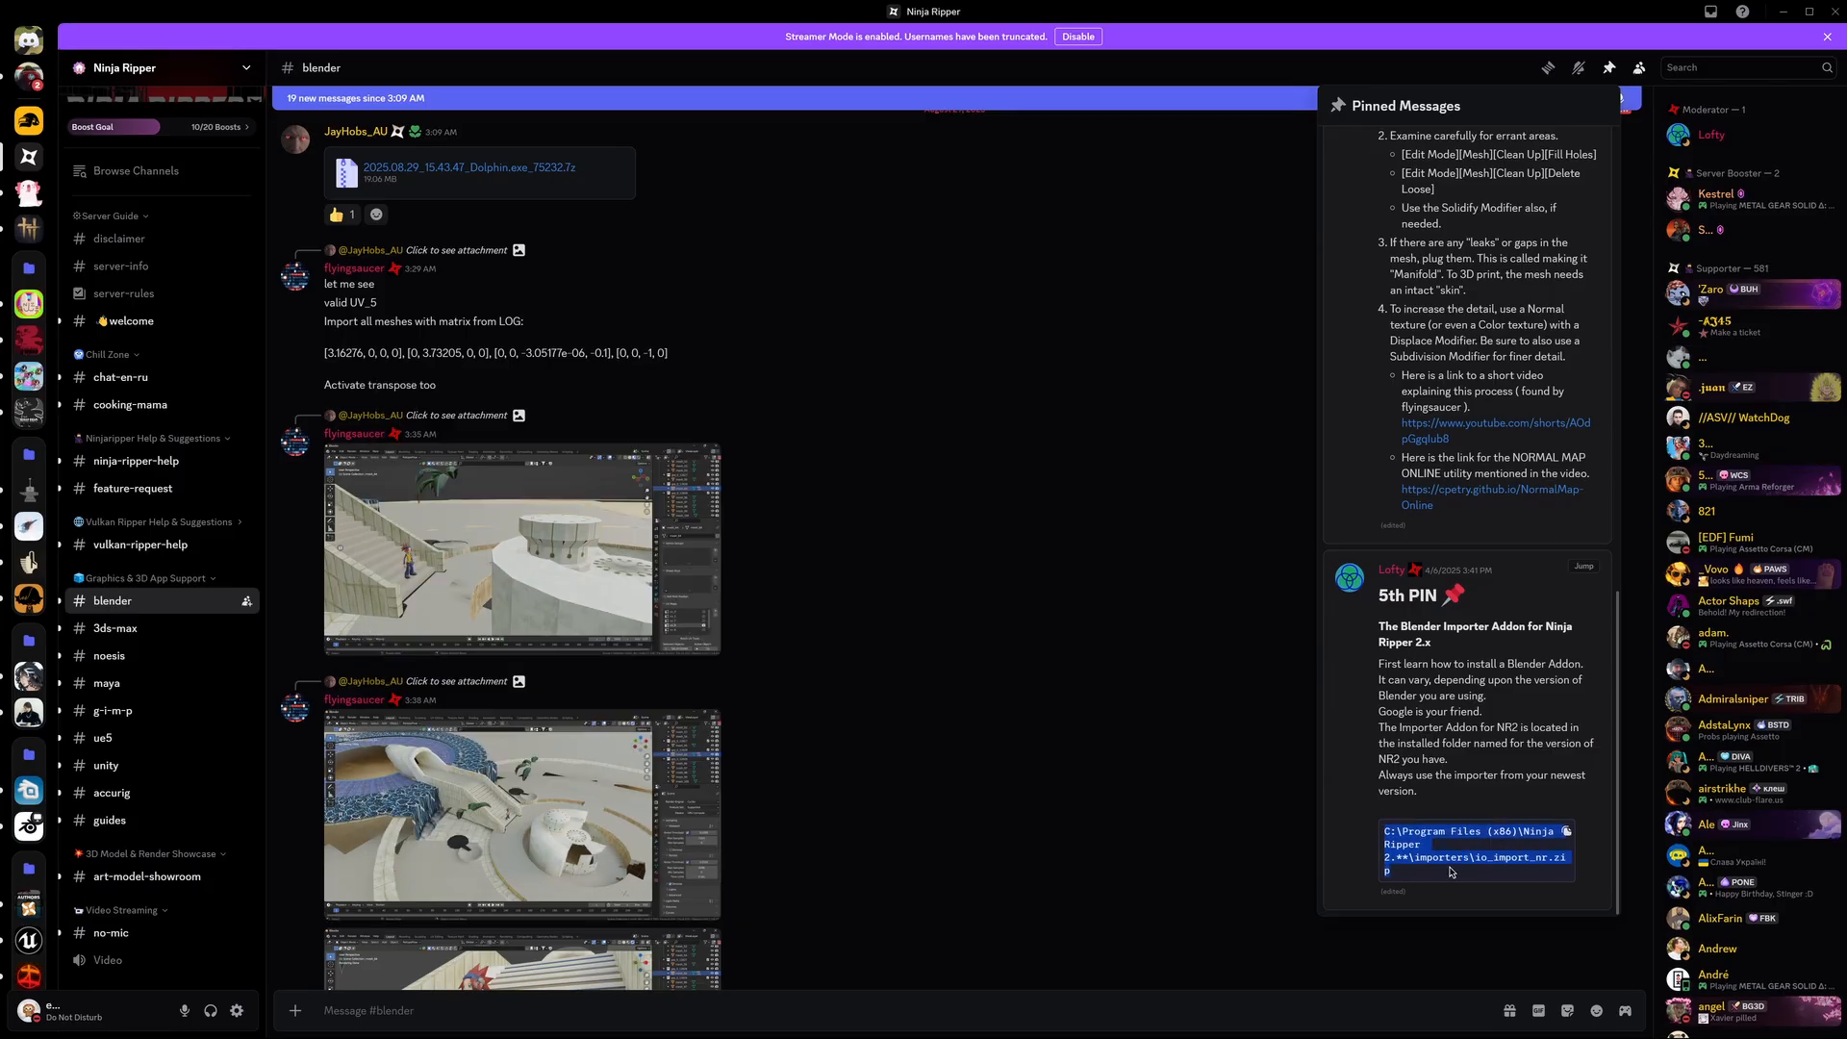
{"action": "left_click", "coordinate": [1782, 14]}
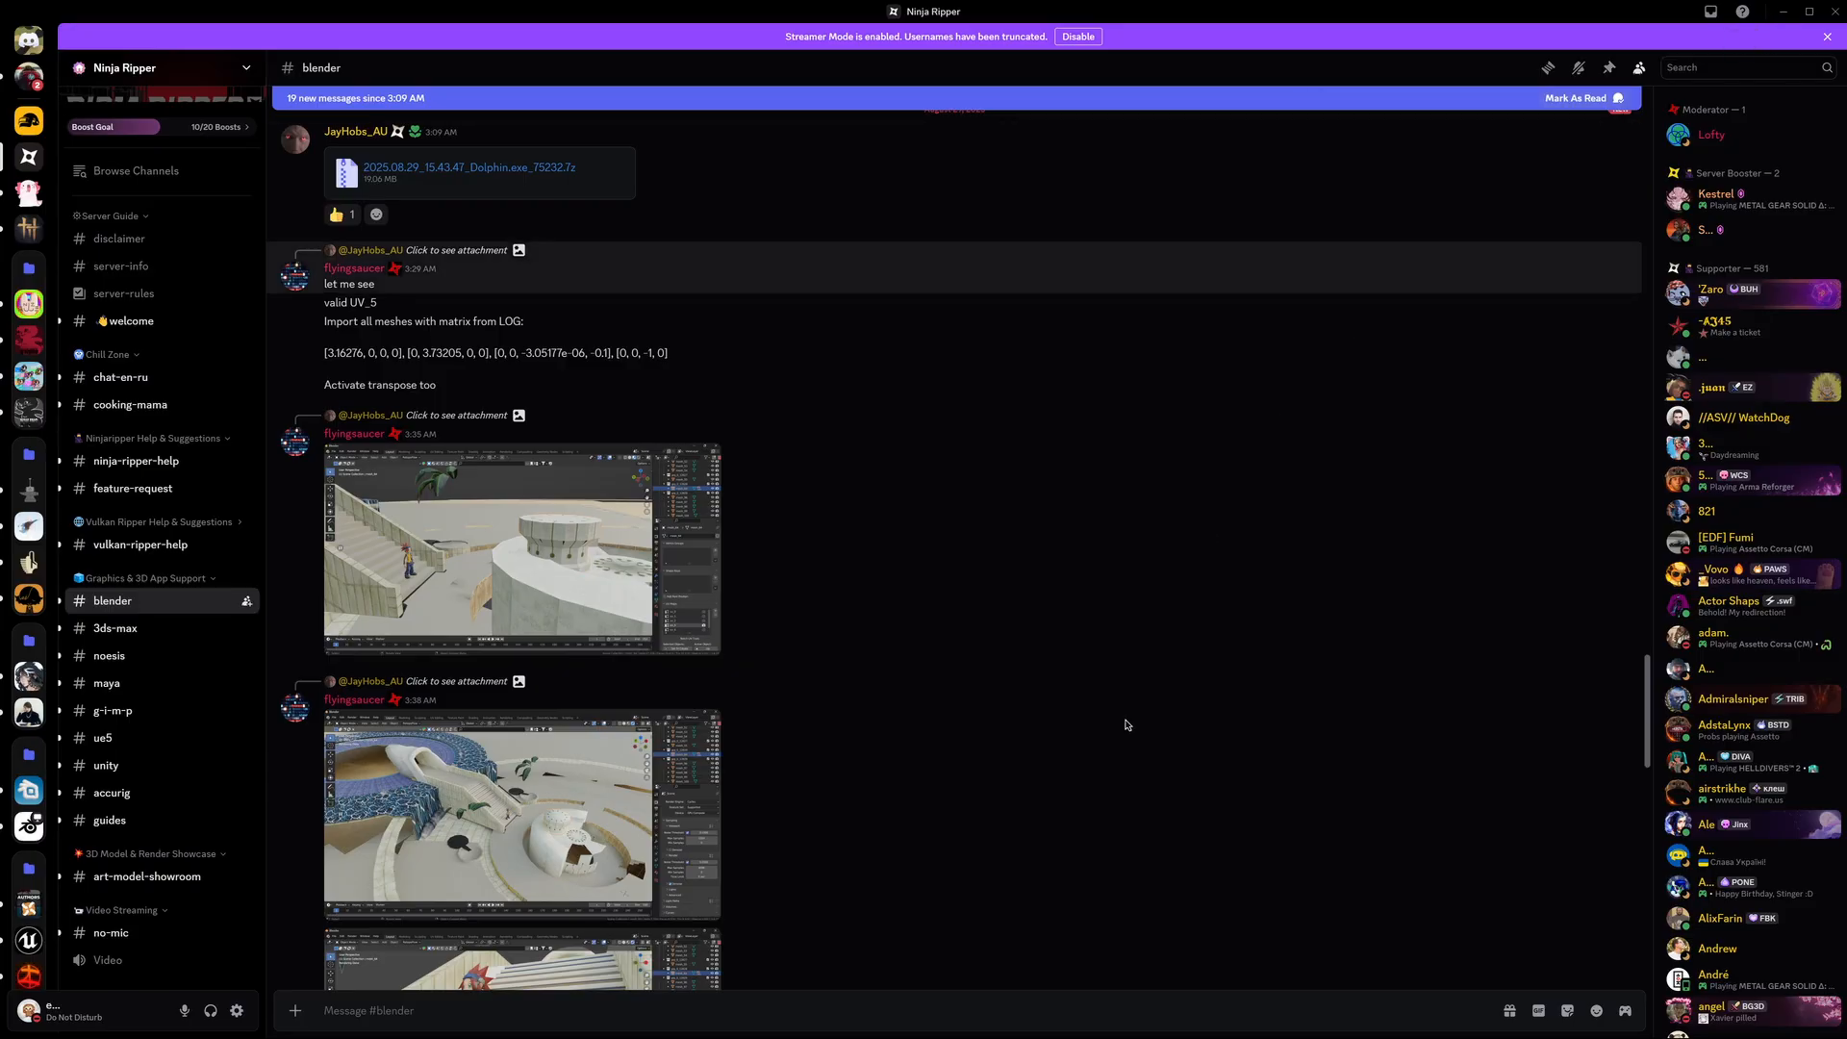
{"action": "left_click", "coordinate": [817, 1020]}
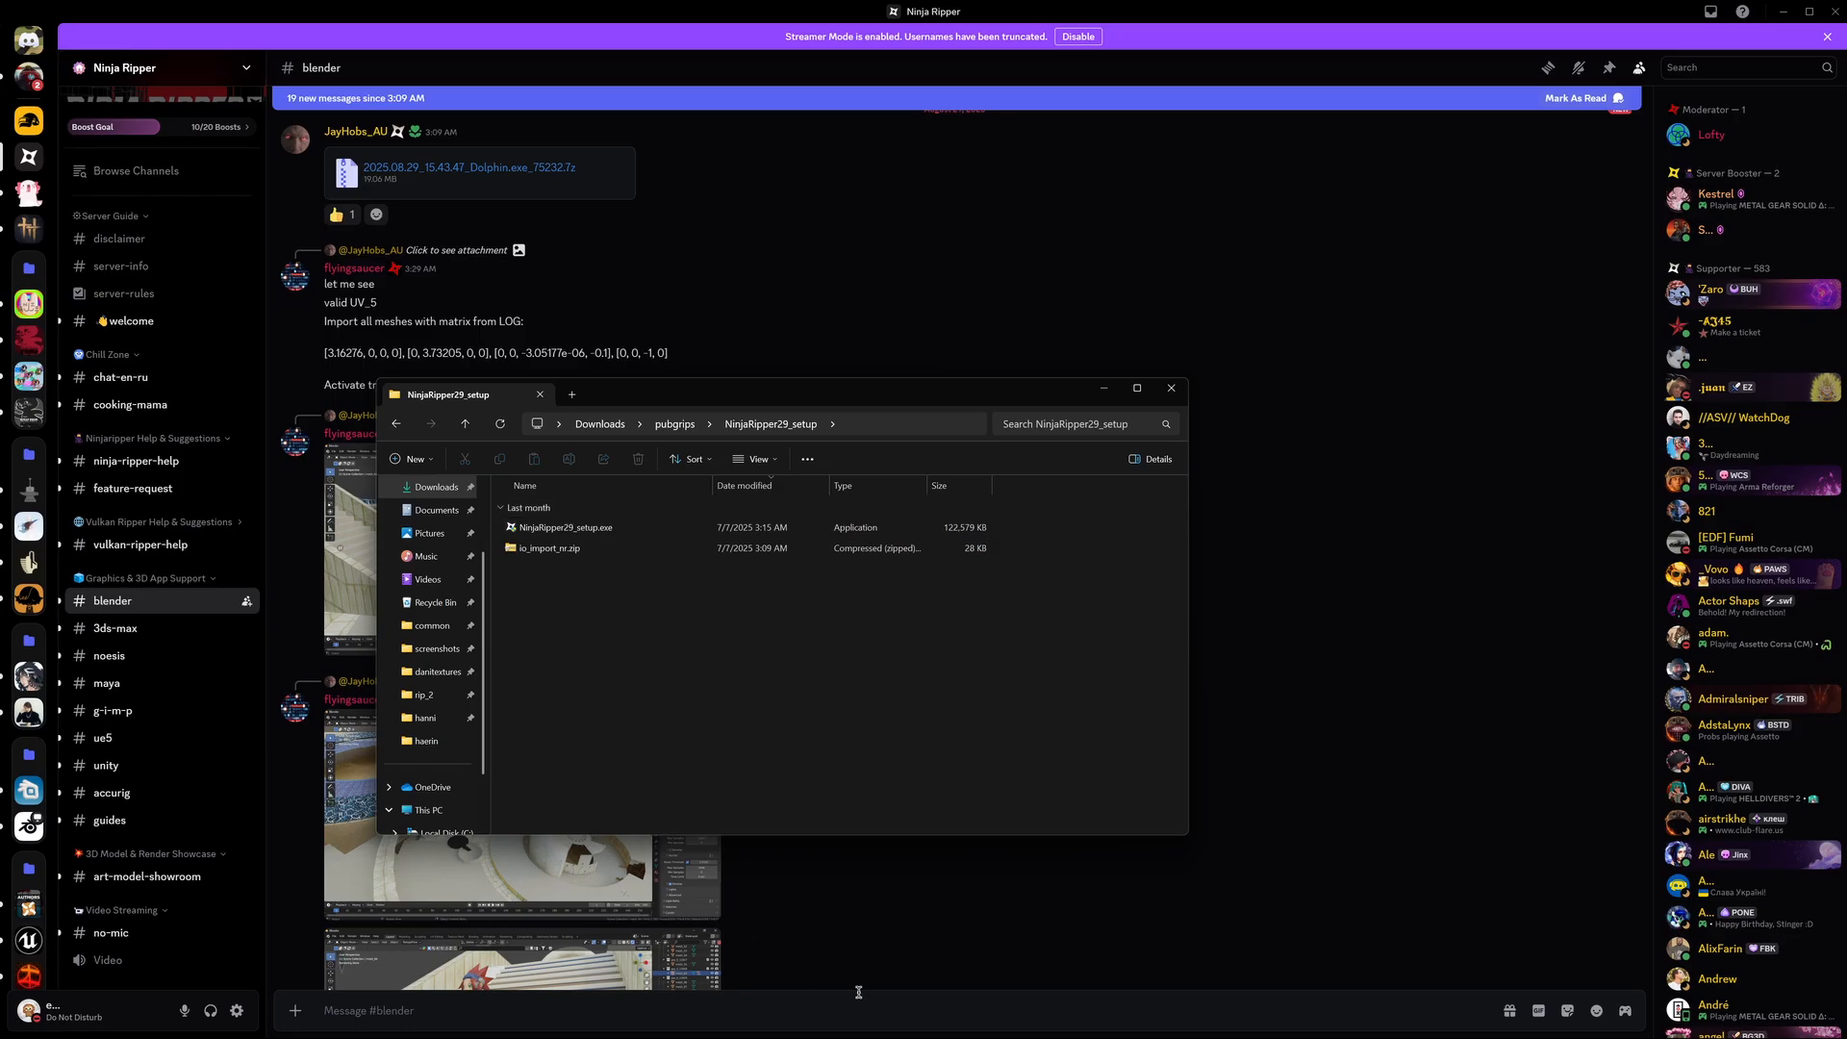
Launch Blender 3.6 on the host and dismiss its splash screen
{"action": "left_click", "coordinate": [780, 1021]}
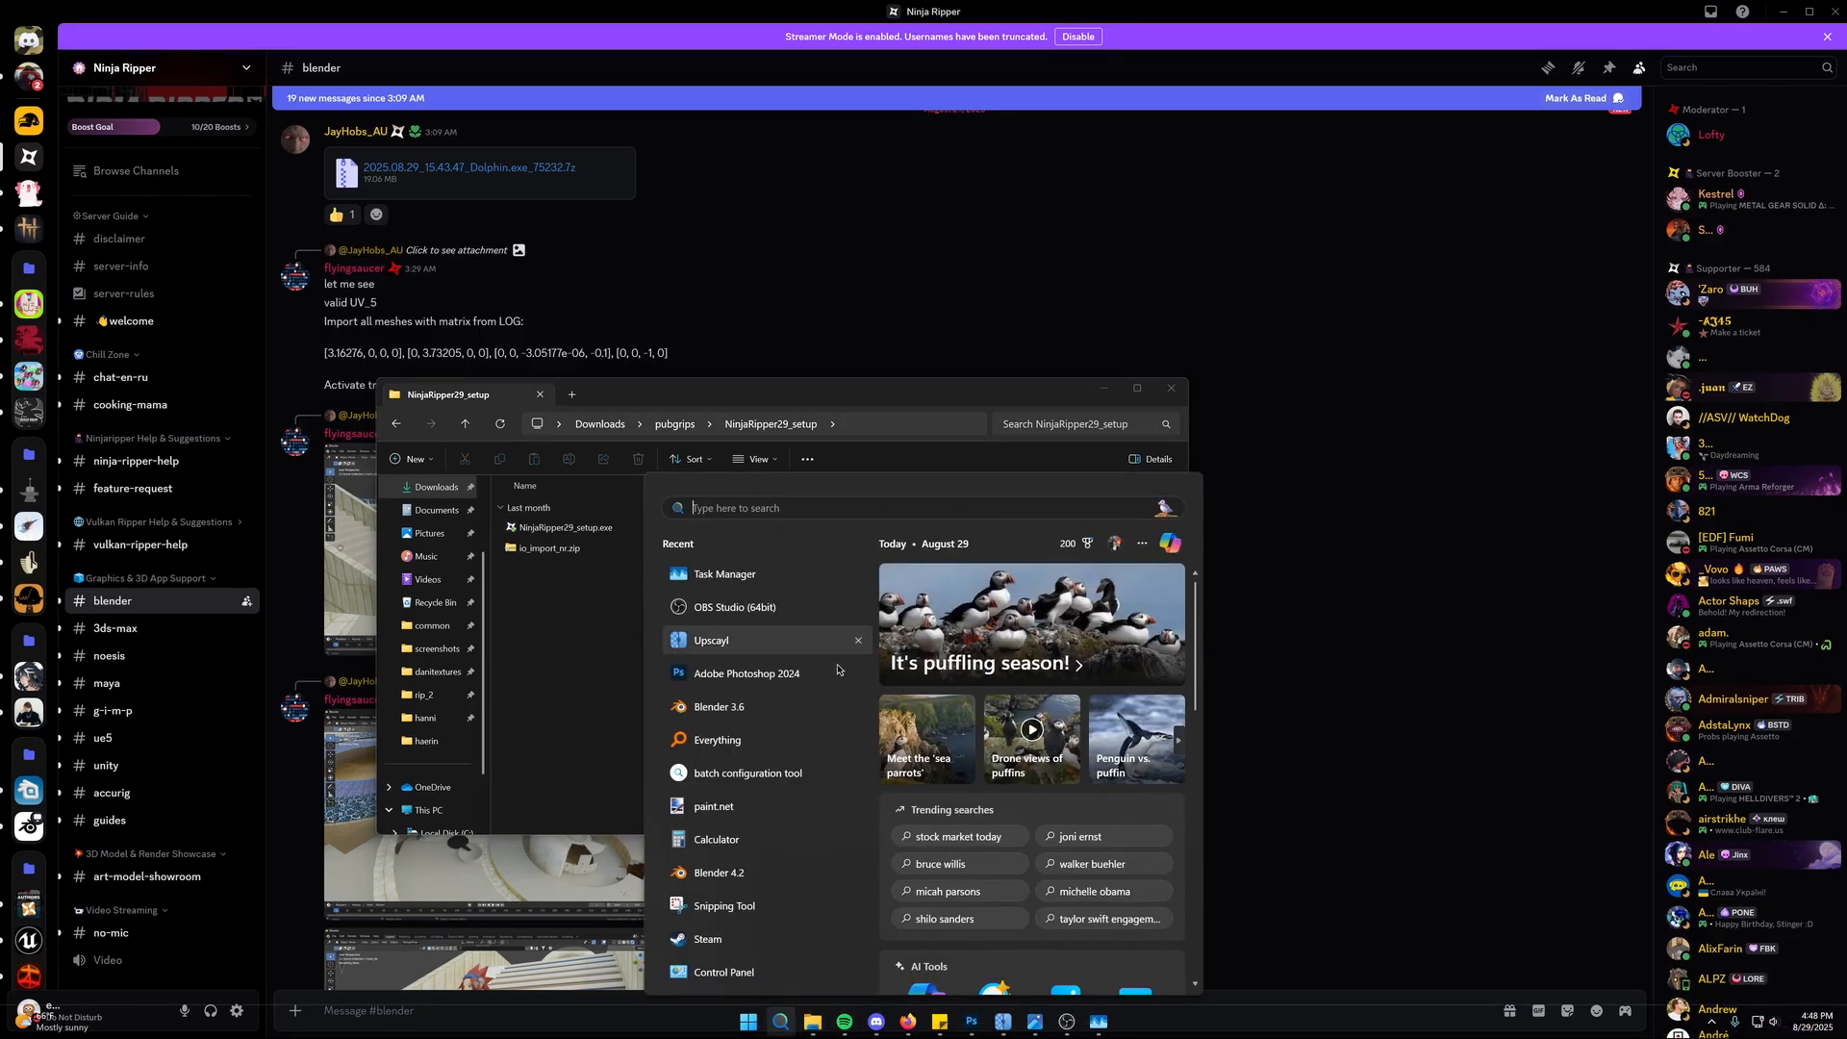
{"action": "left_click", "coordinate": [738, 717]}
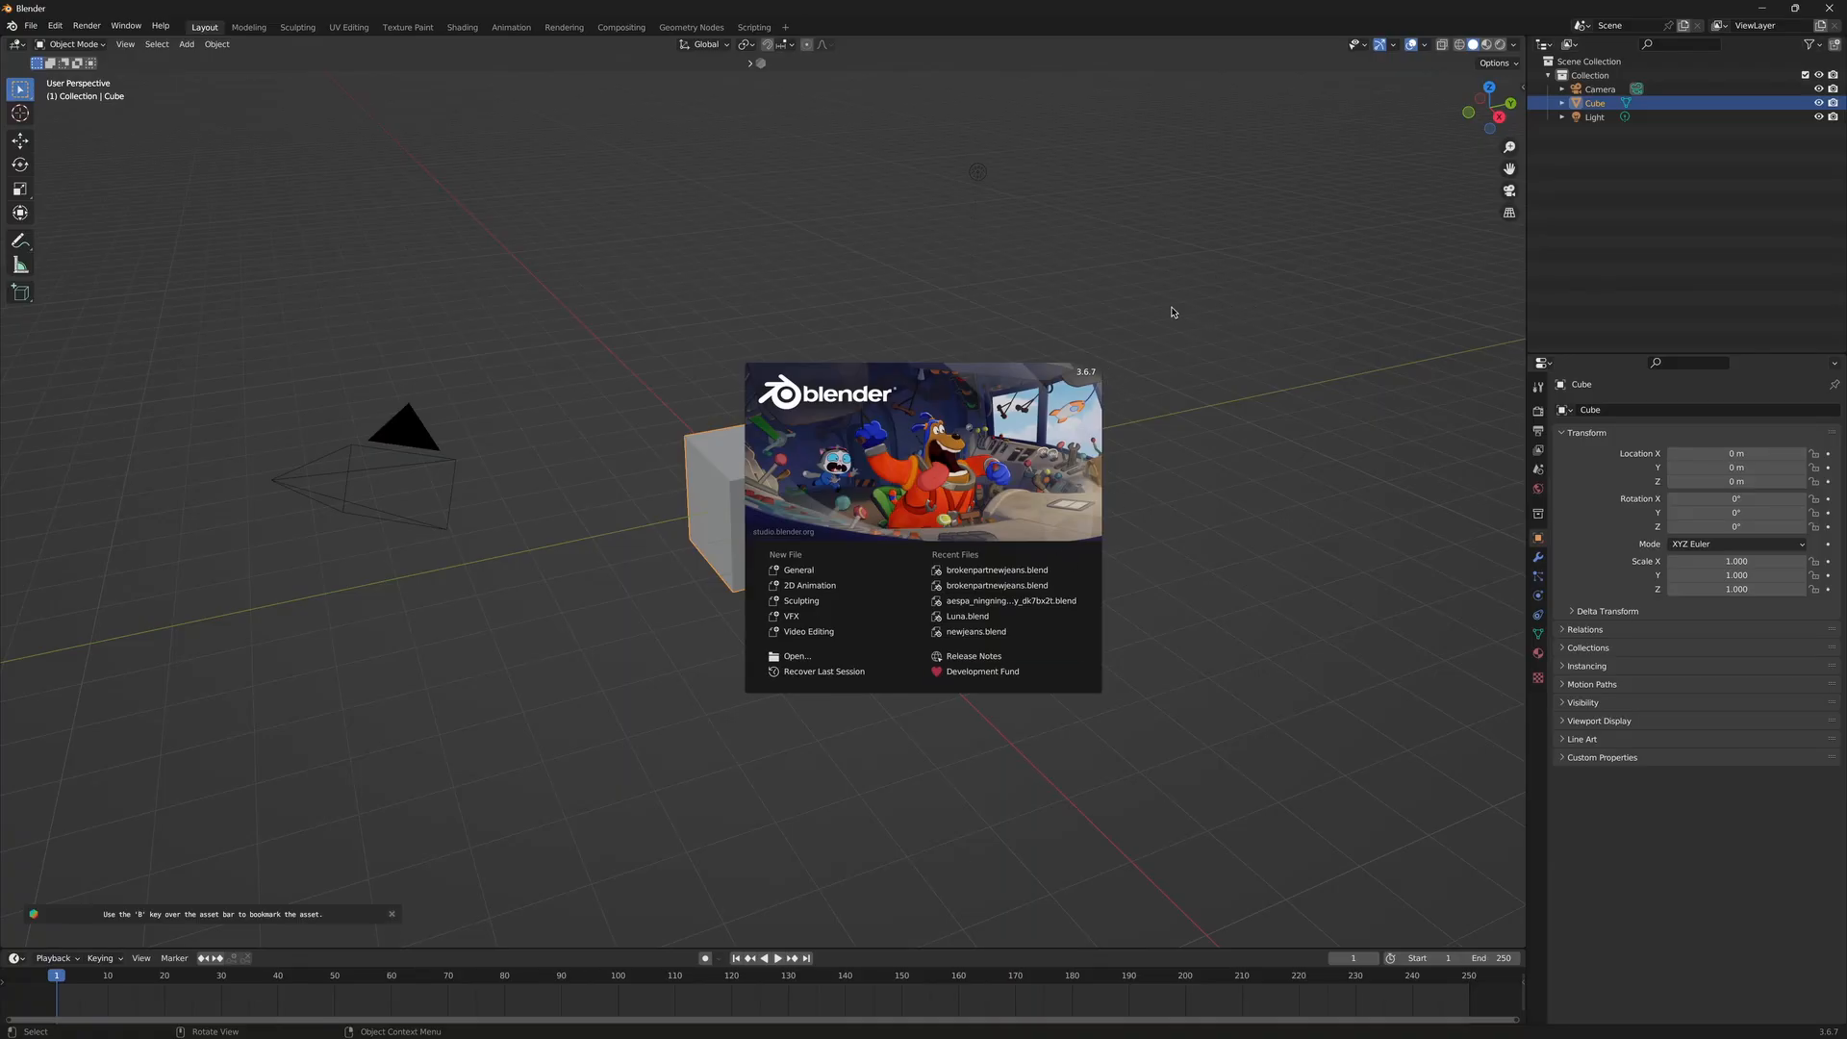
{"action": "left_click", "coordinate": [1164, 311]}
Delete the default camera, cube and light, and switch to the front orthographic view
{"action": "key", "text": "a"}
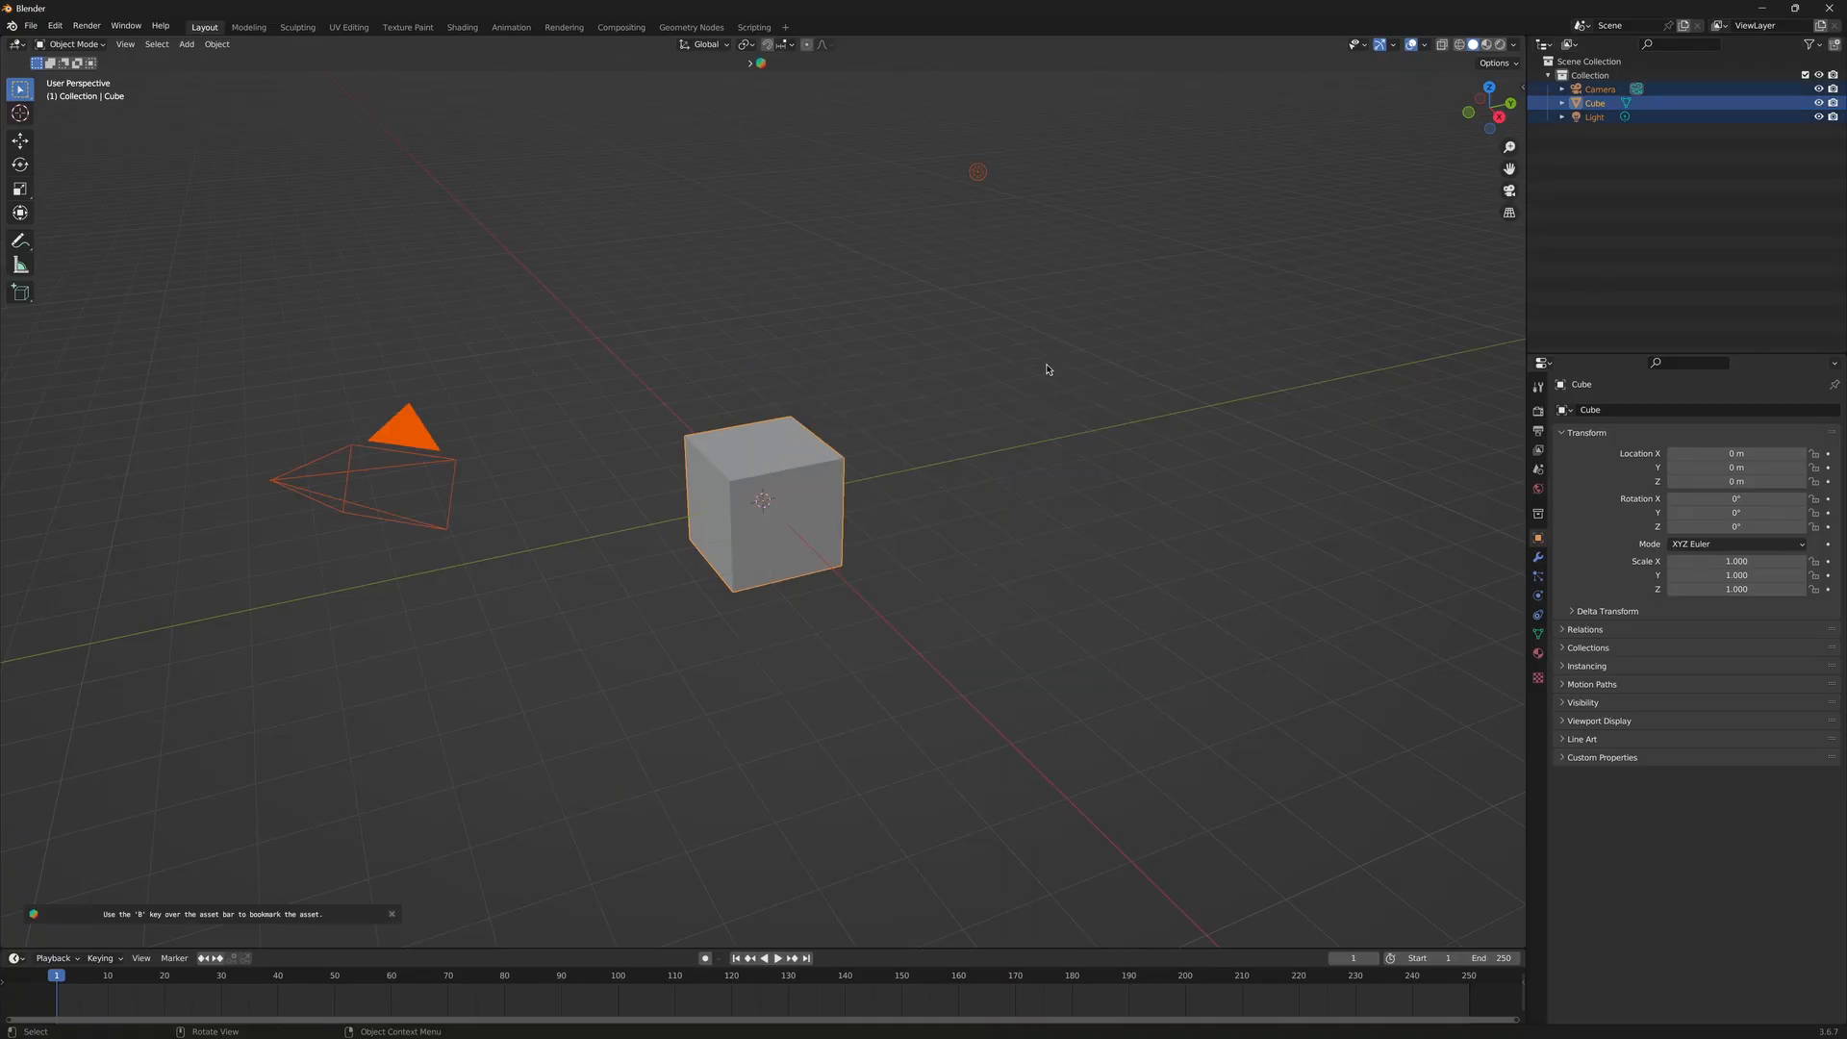
{"action": "key", "text": "x"}
{"action": "left_click", "coordinate": [988, 372]}
{"action": "key", "text": "KP_1"}
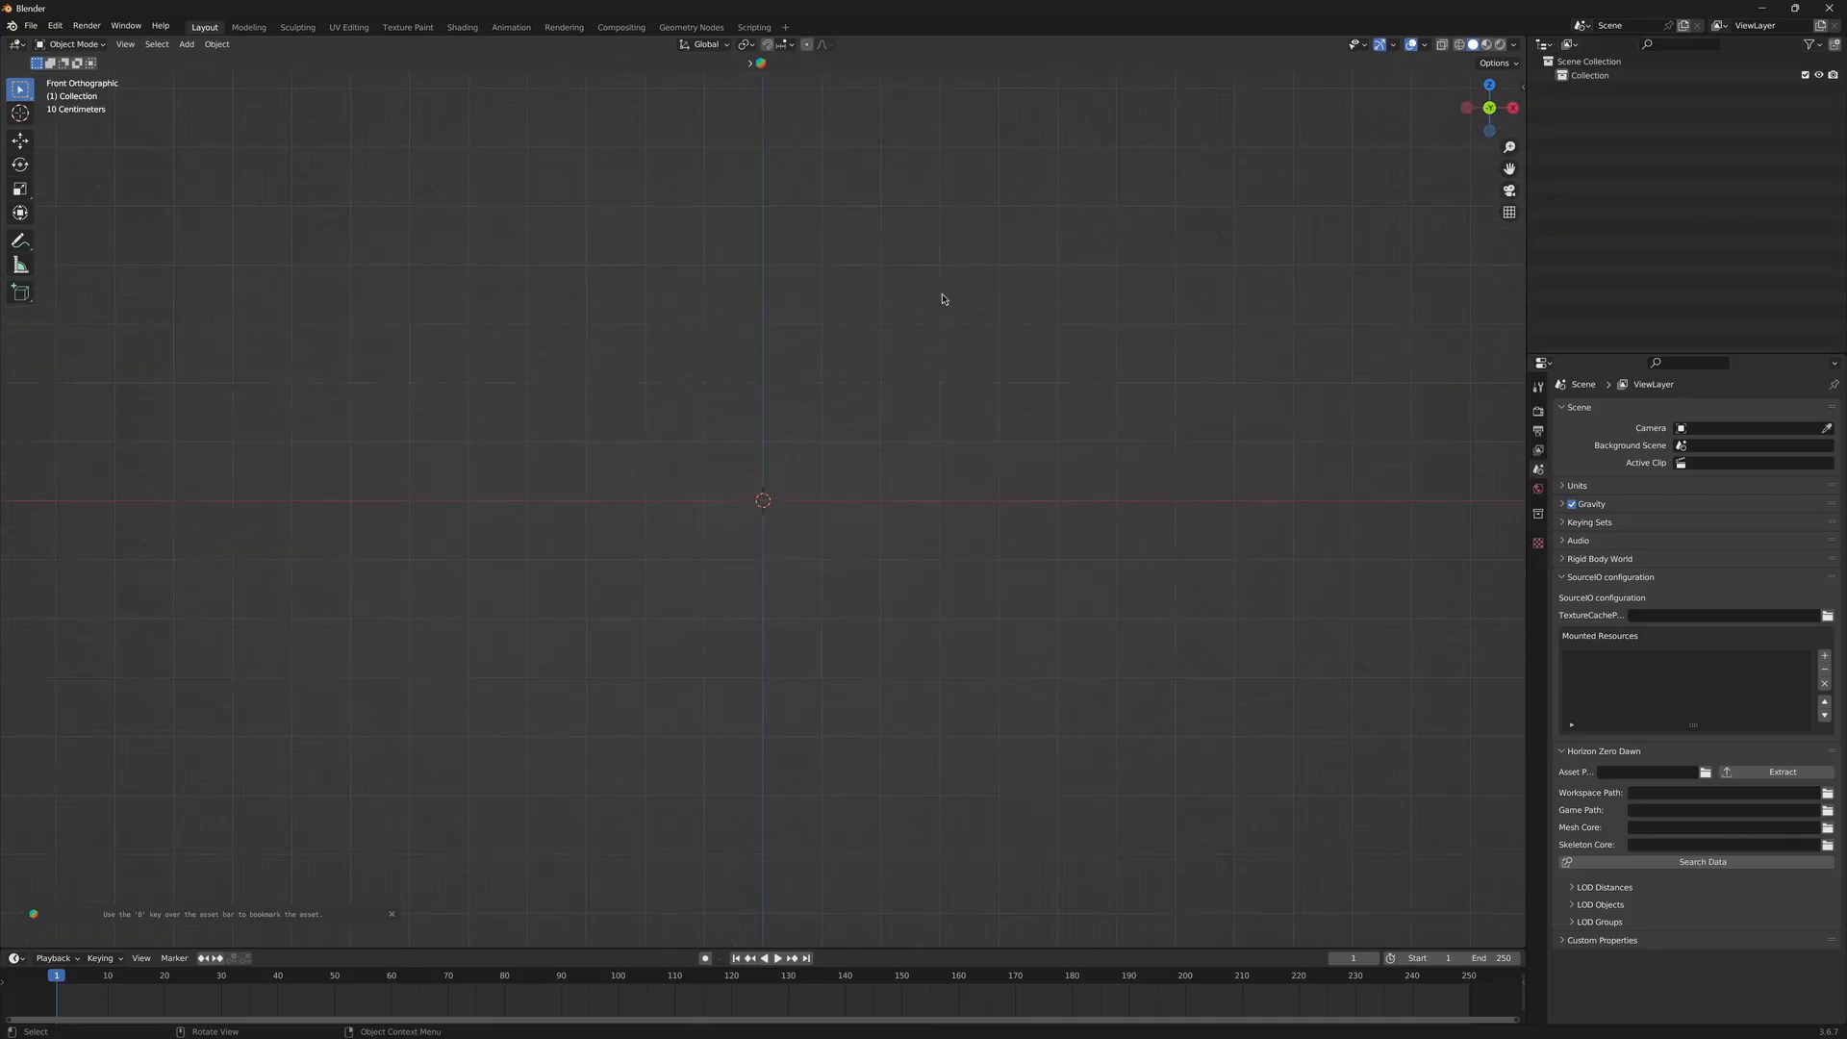
Locate io_import_nr.zip in Downloads\pubgrips\NinjaRipper29_setup through the add-on installer, then cancel the installation and close the preferences
{"action": "left_click", "coordinate": [23, 28]}
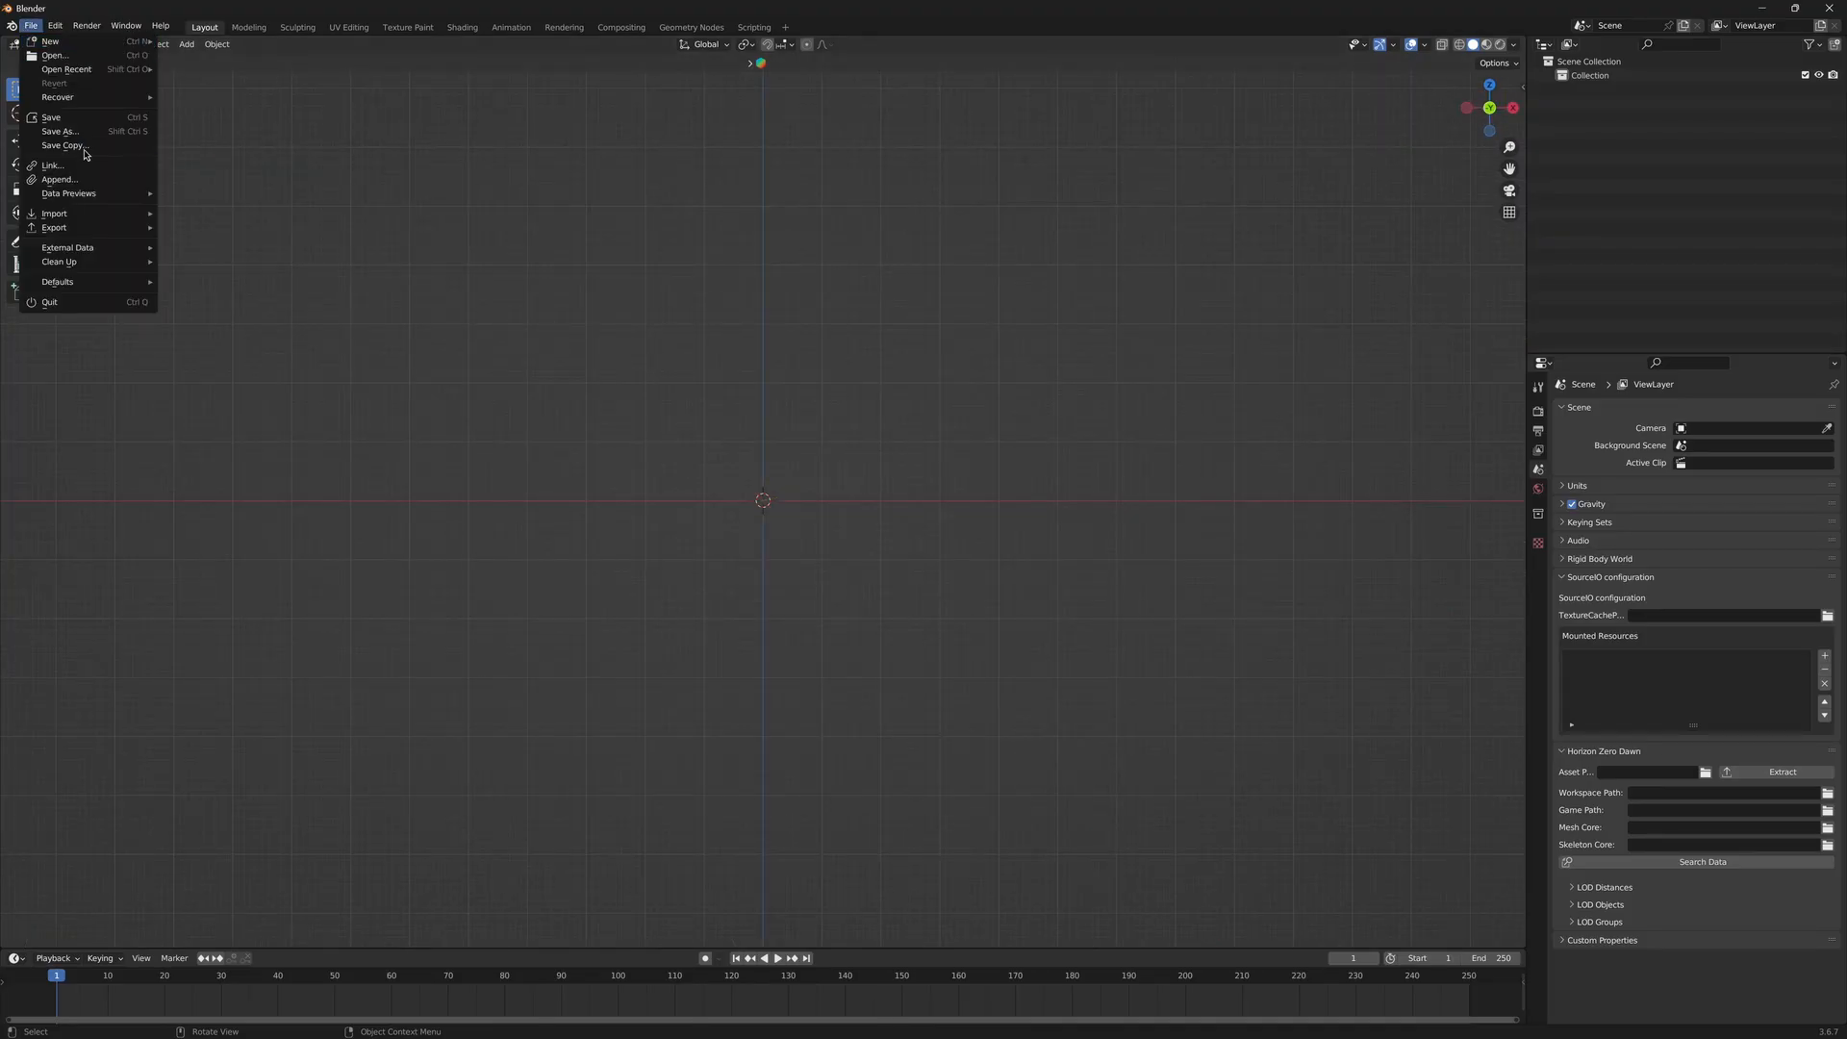
{"action": "mouse_move", "coordinate": [55, 26]}
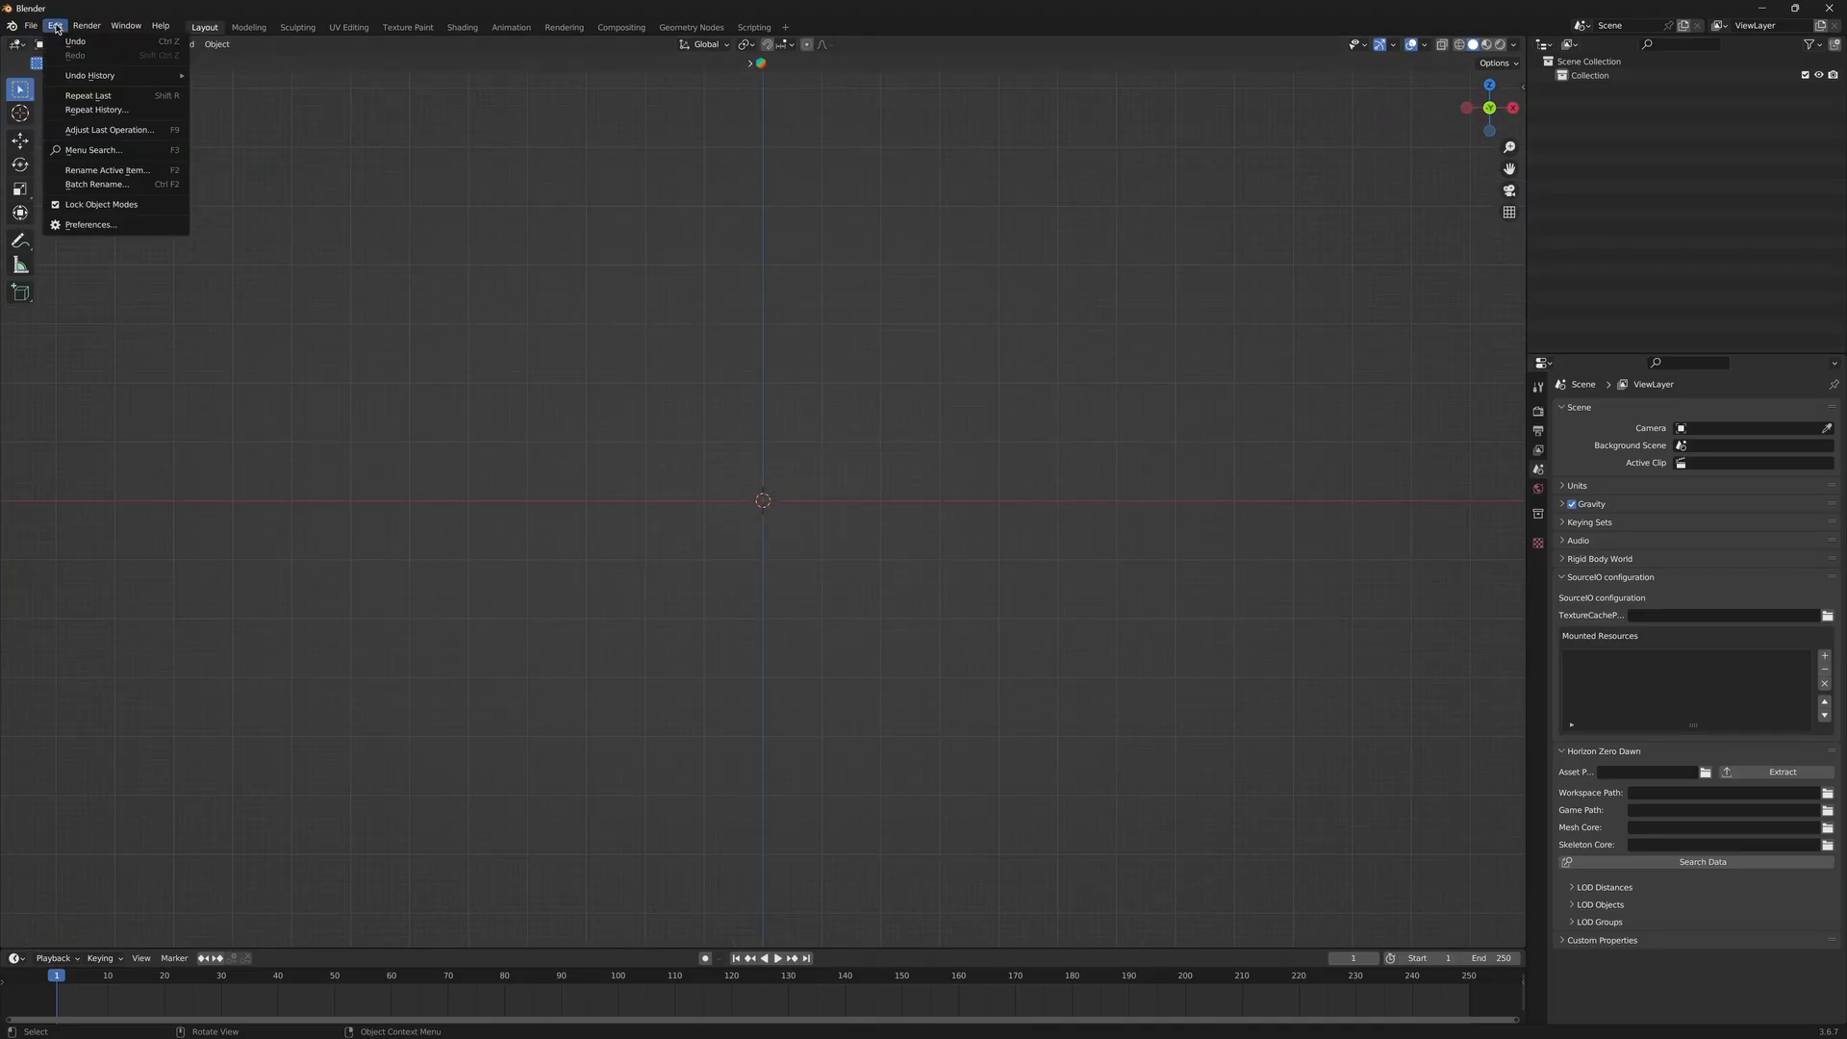
{"action": "left_click", "coordinate": [87, 228]}
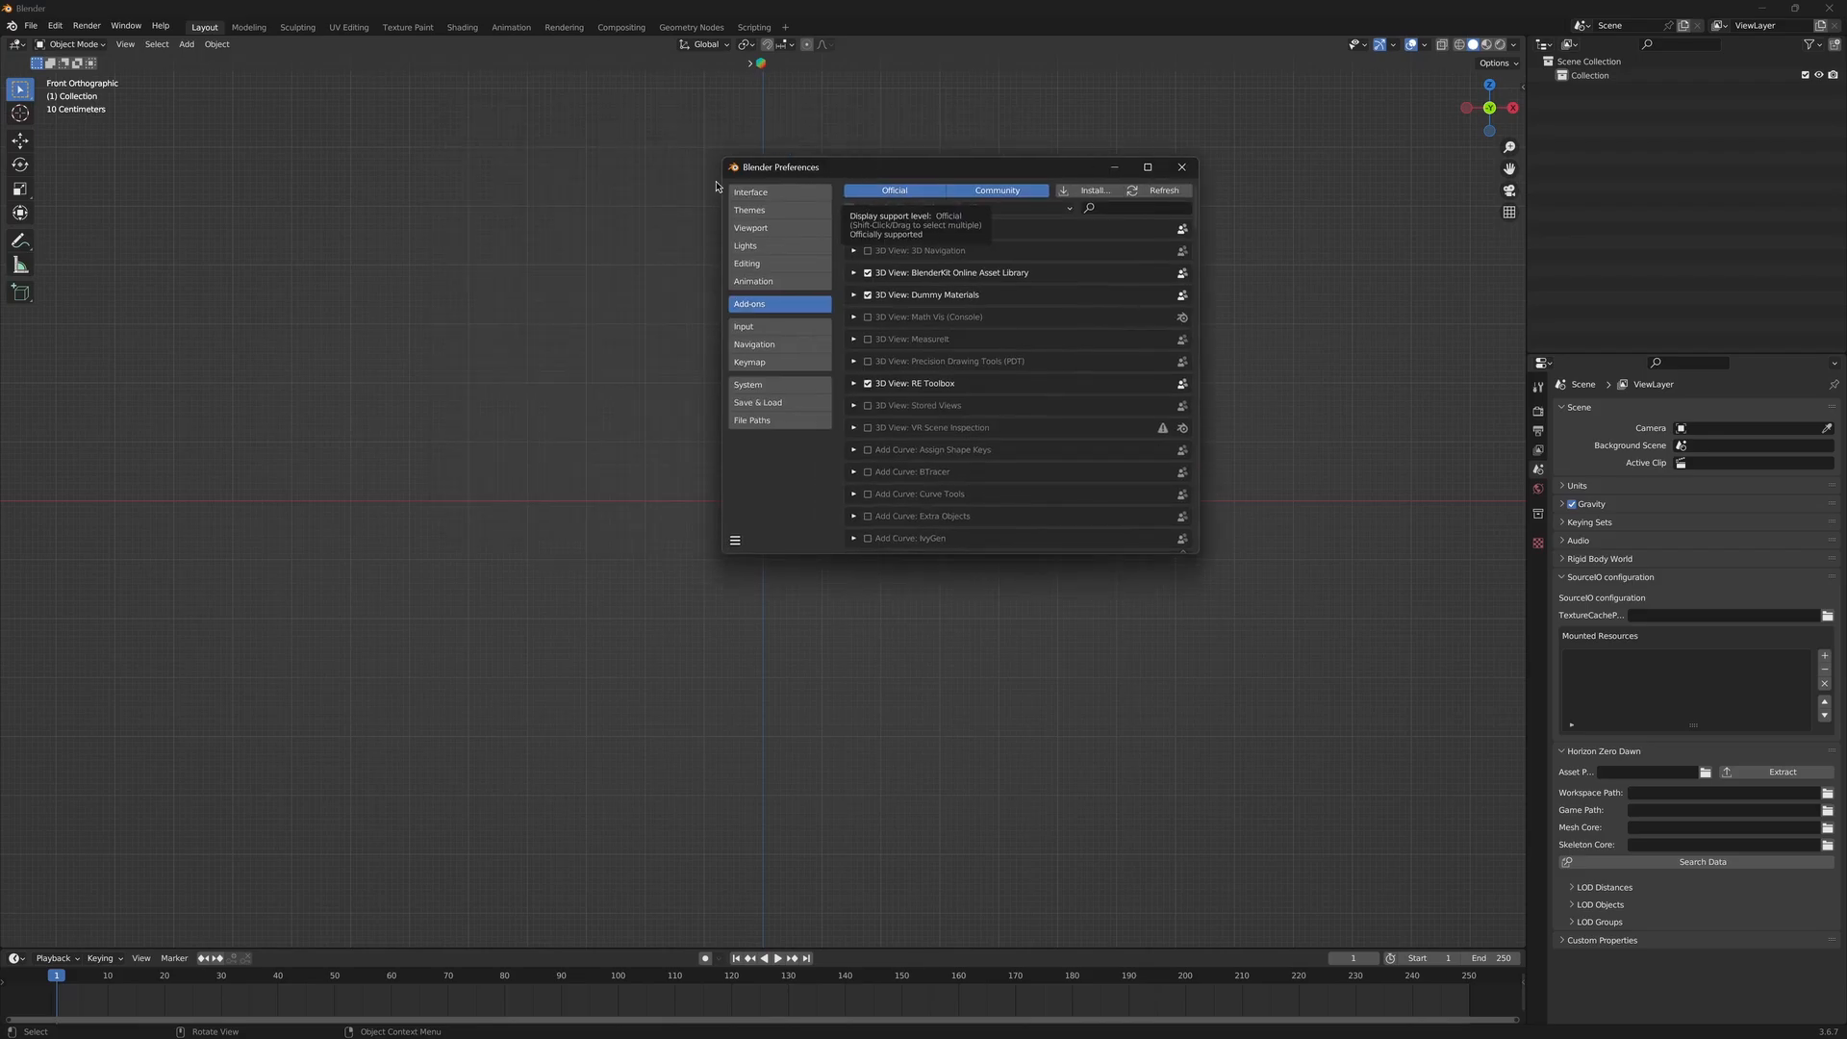
{"action": "left_click", "coordinate": [1094, 195]}
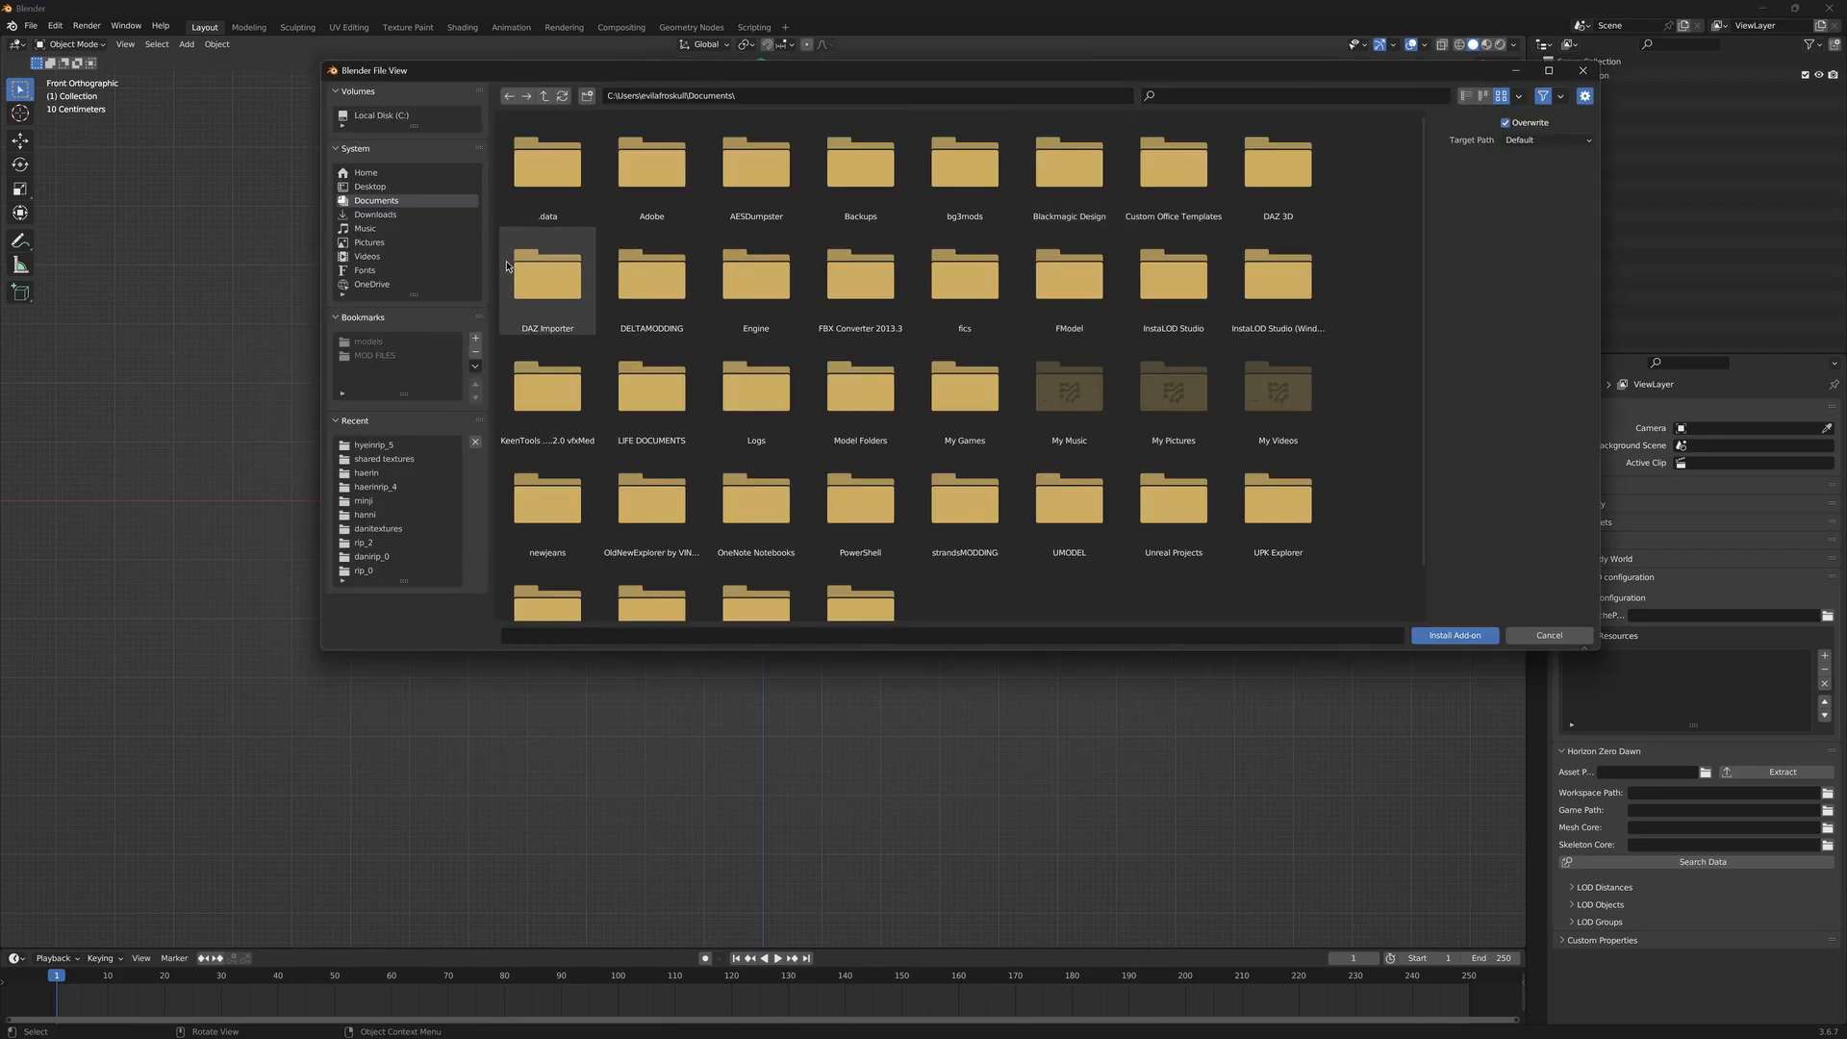
{"action": "left_click", "coordinate": [404, 214]}
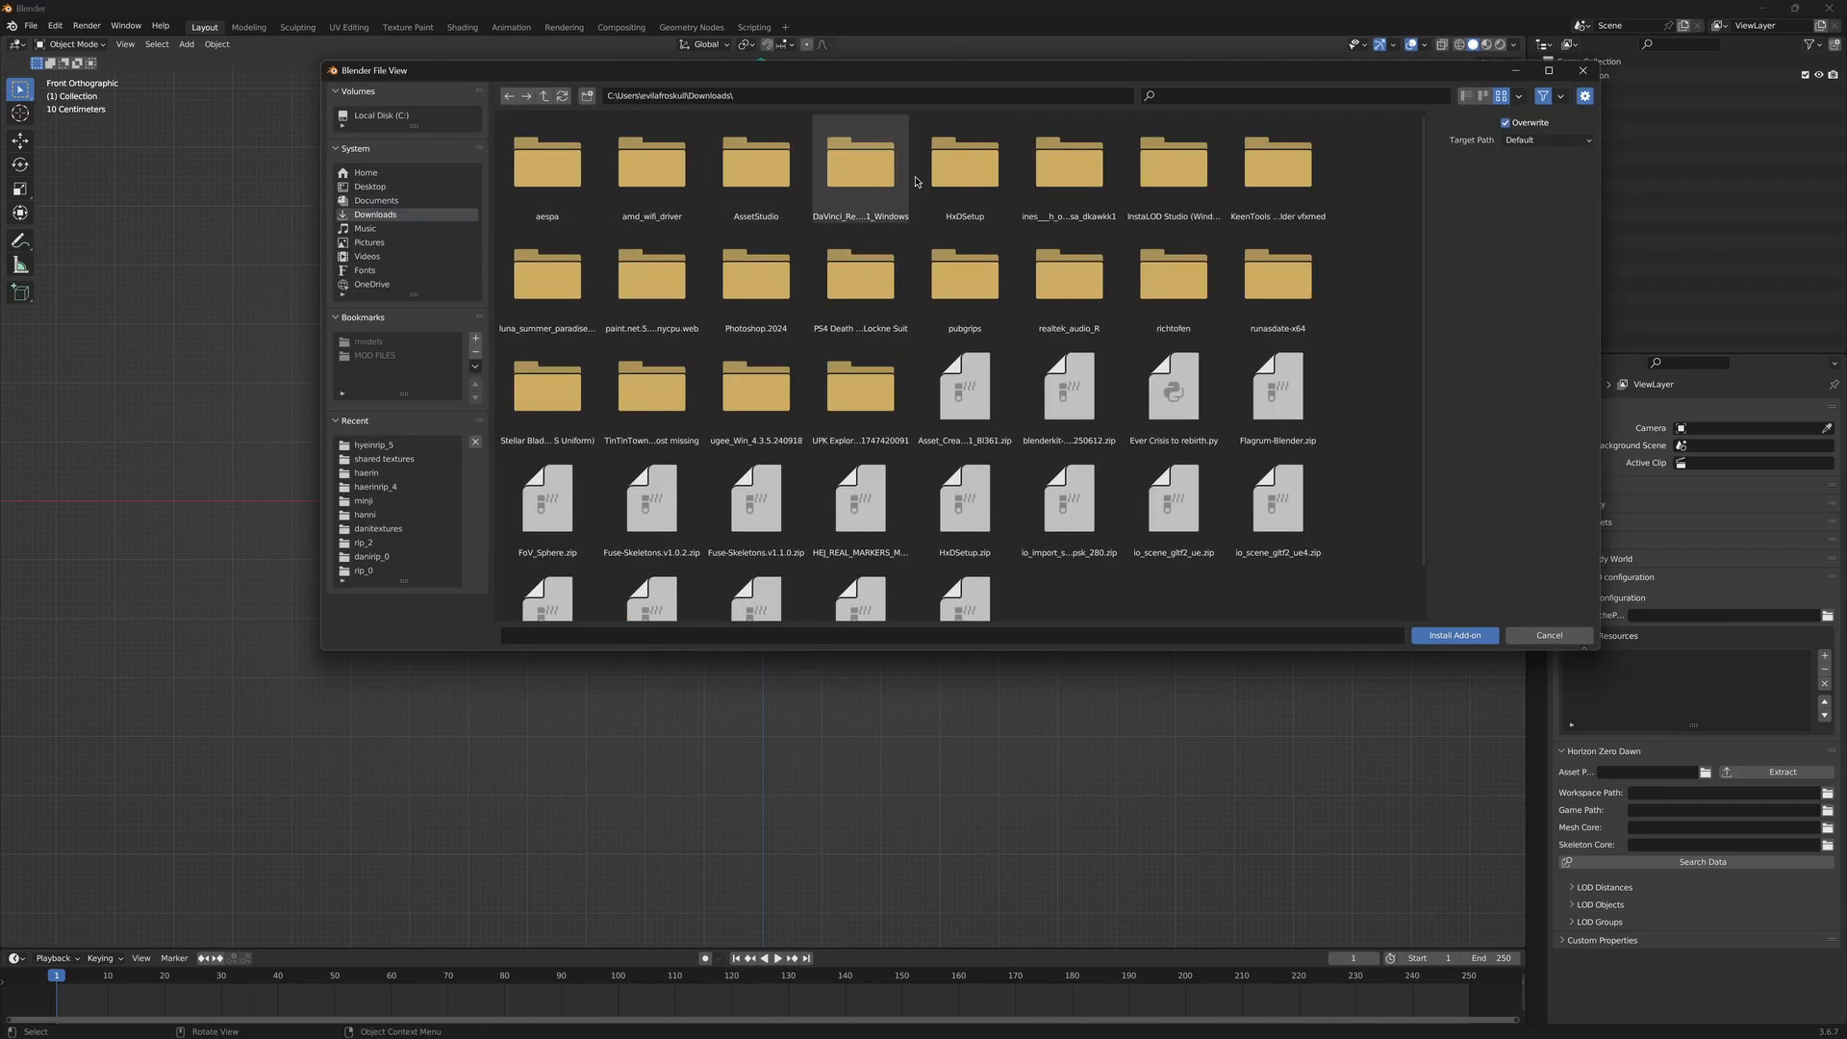
{"action": "left_click", "coordinate": [982, 285]}
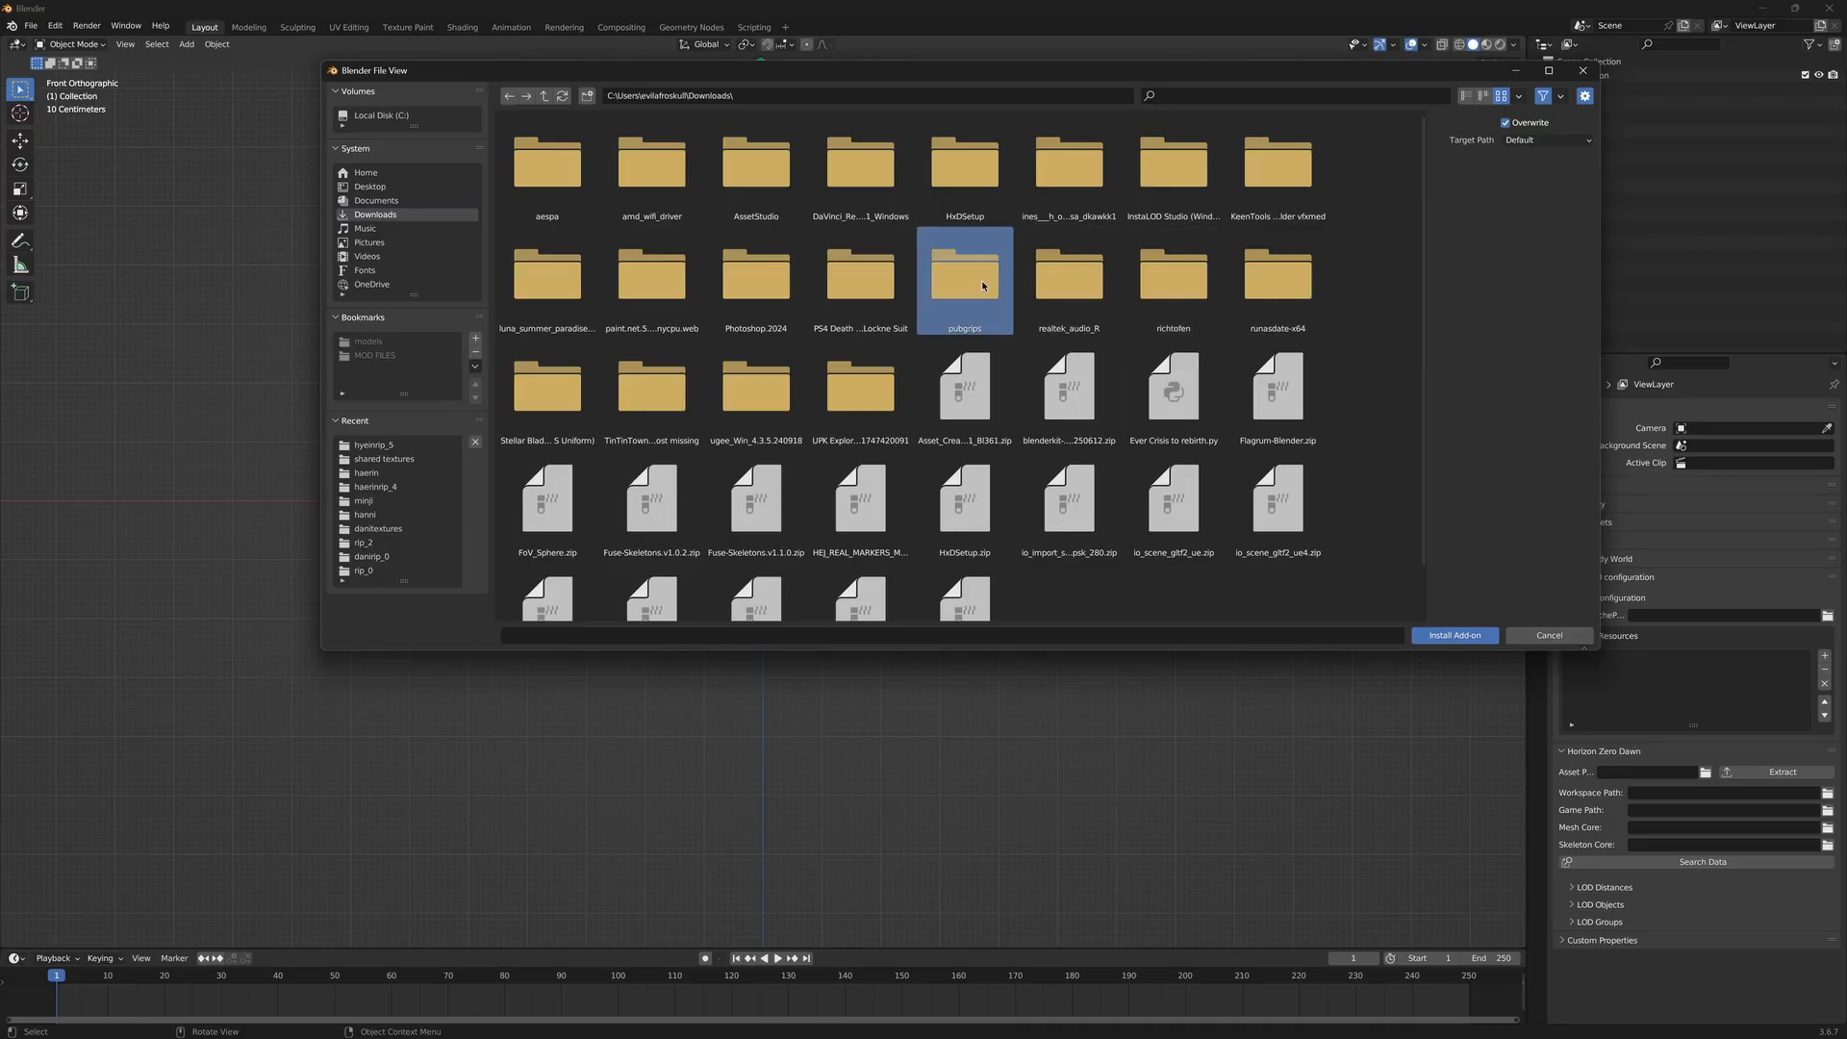
{"action": "double_click", "coordinate": [982, 285]}
{"action": "double_click", "coordinate": [549, 167]}
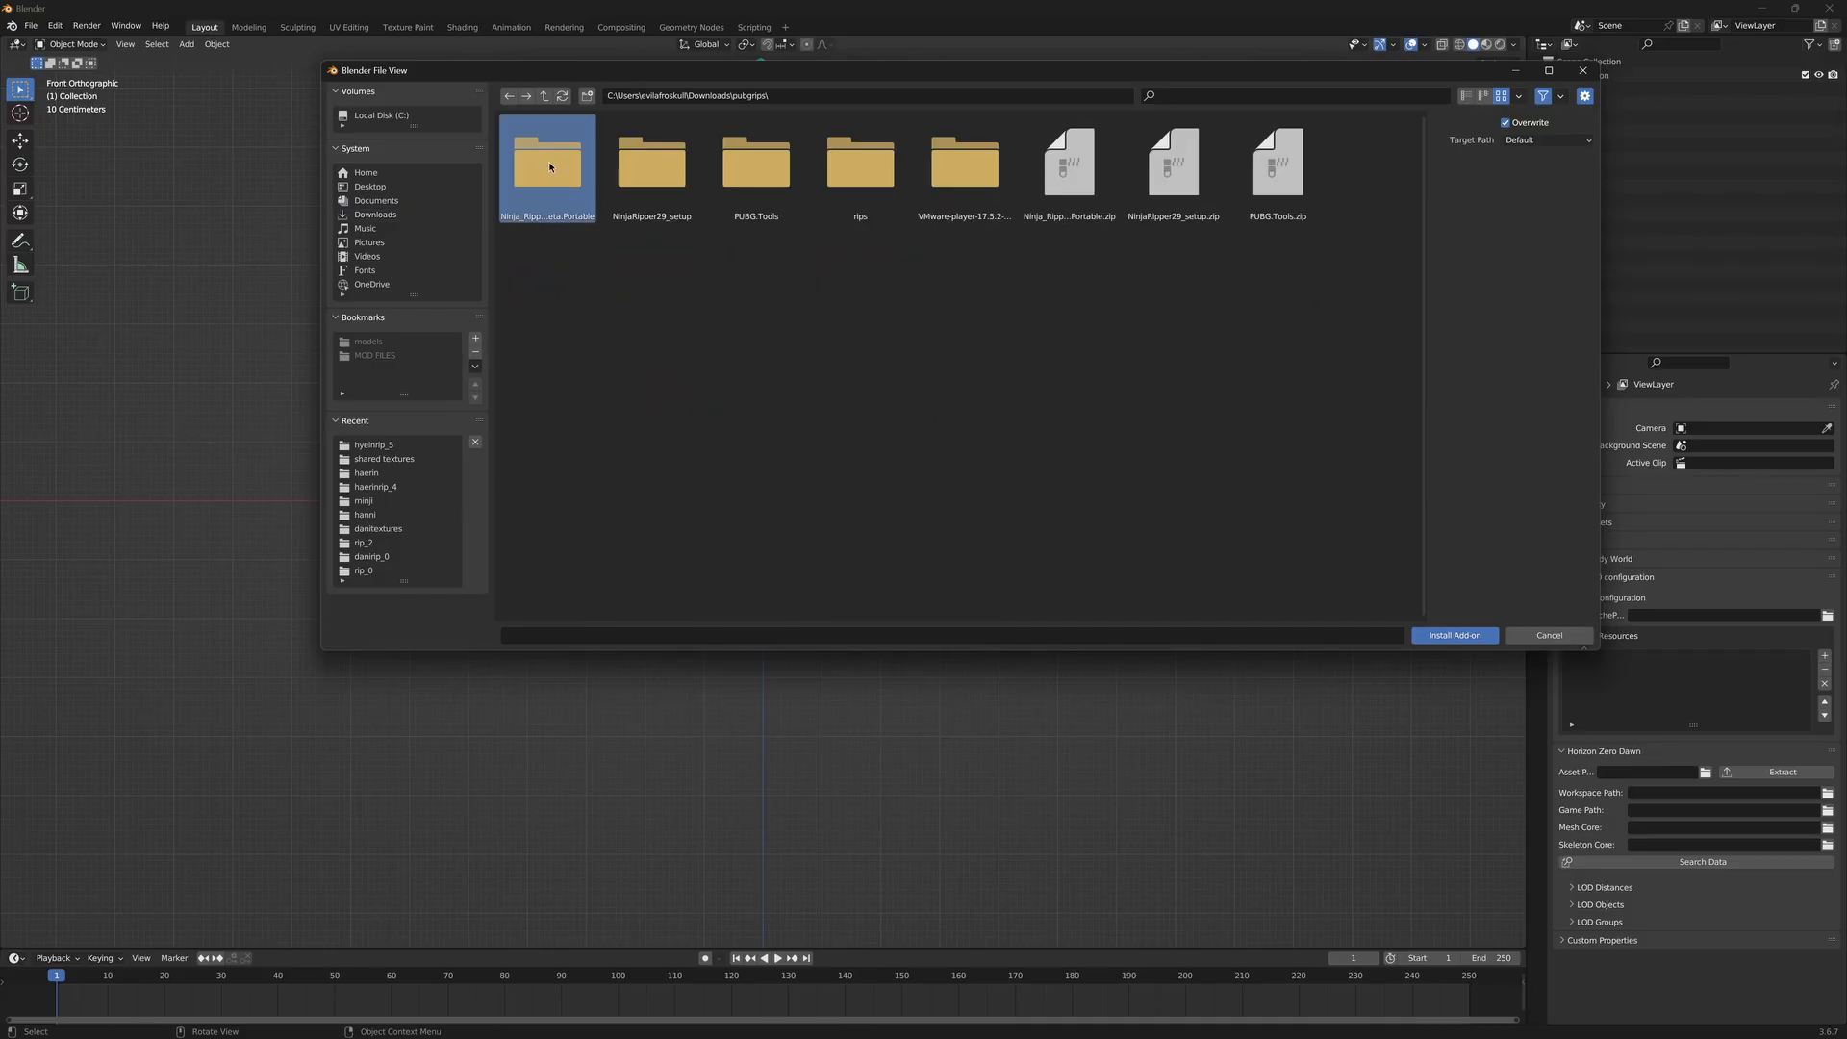
{"action": "left_click", "coordinate": [543, 96]}
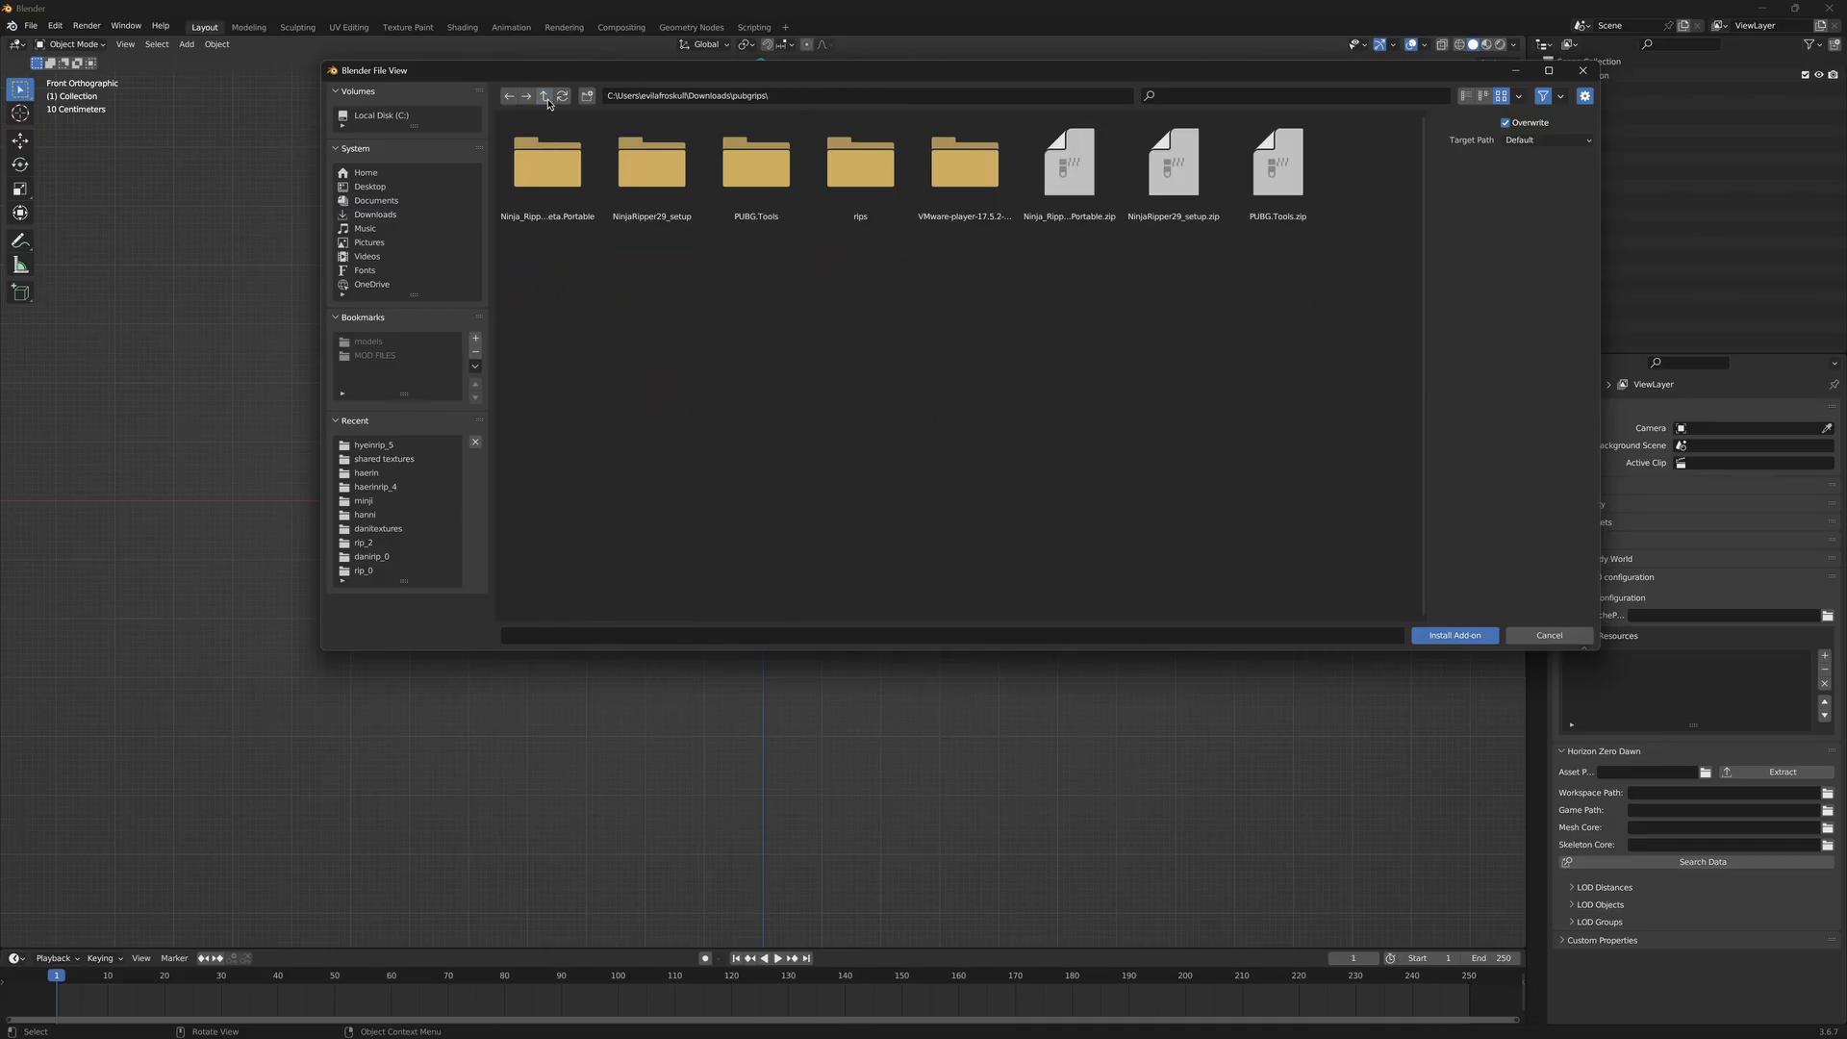
{"action": "double_click", "coordinate": [691, 163]}
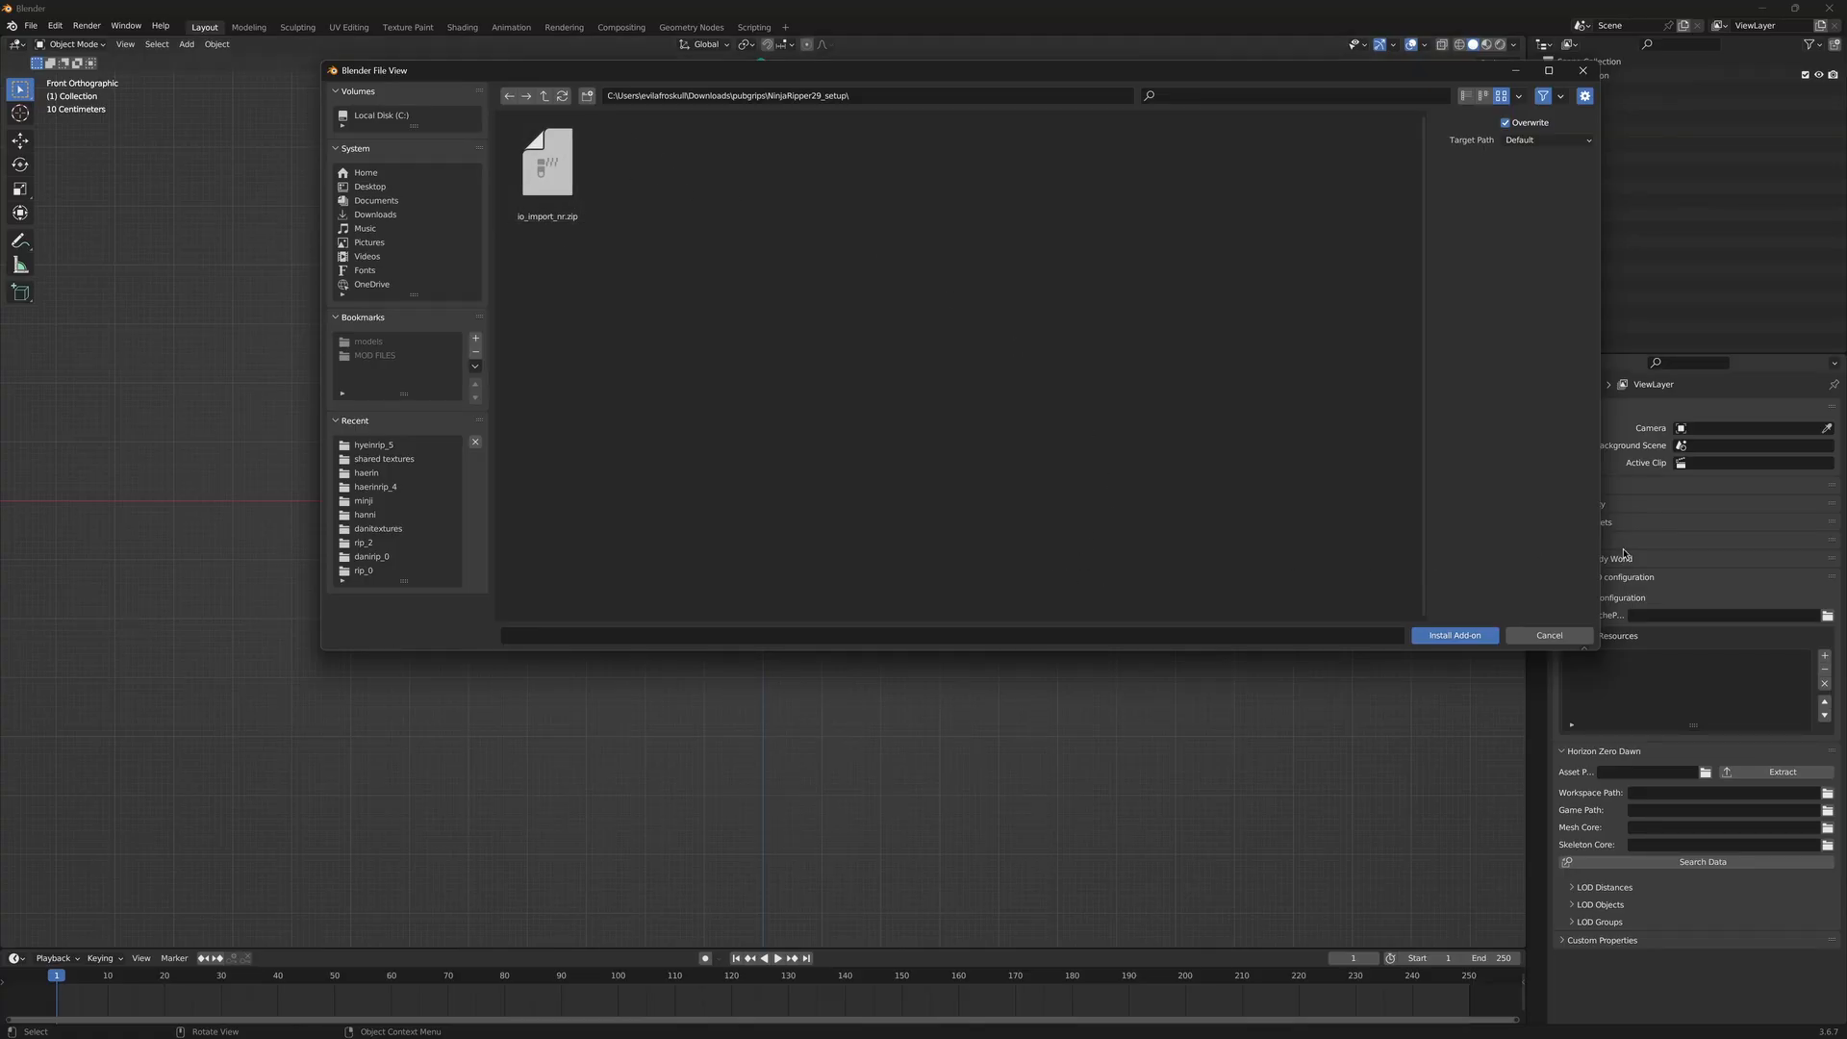
{"action": "left_click", "coordinate": [1549, 636]}
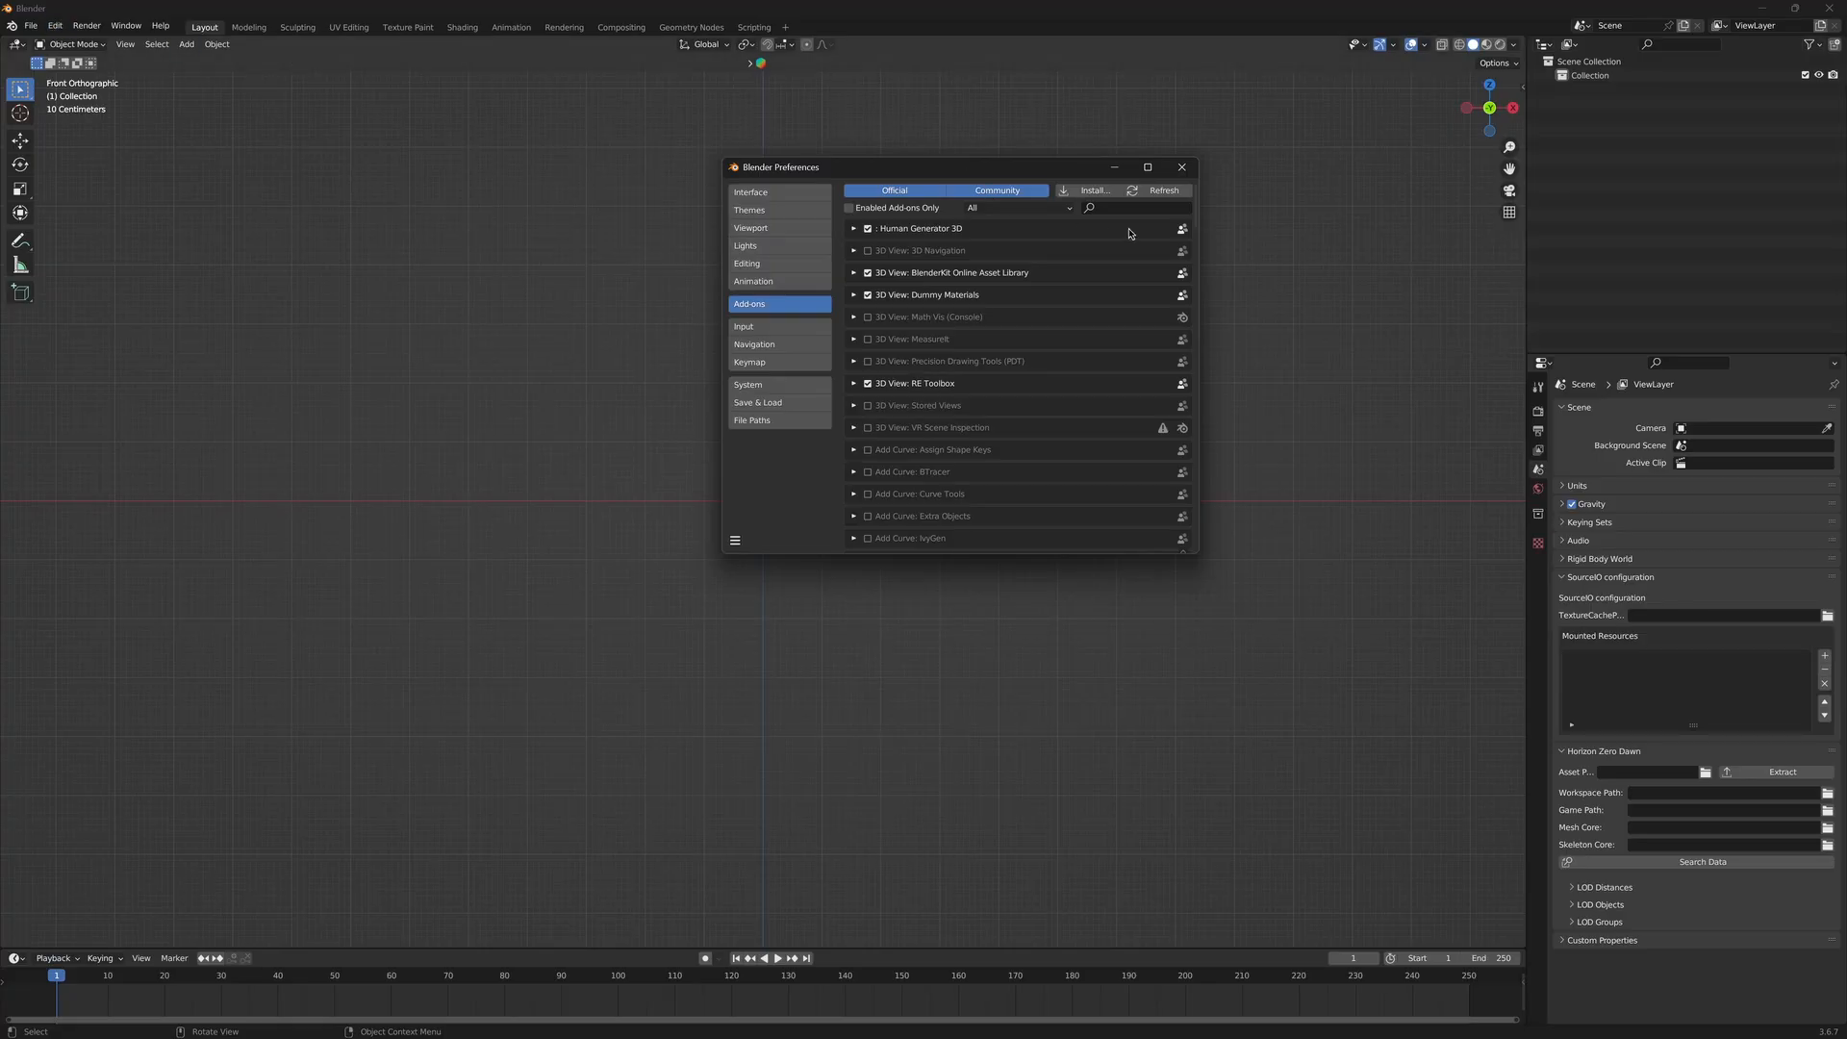
{"action": "left_click", "coordinate": [1181, 167]}
Check the import formats for the Ninja Ripper 2 World Space and Local Space (T-pose) entries, then minimize Blender
{"action": "left_click", "coordinate": [31, 25]}
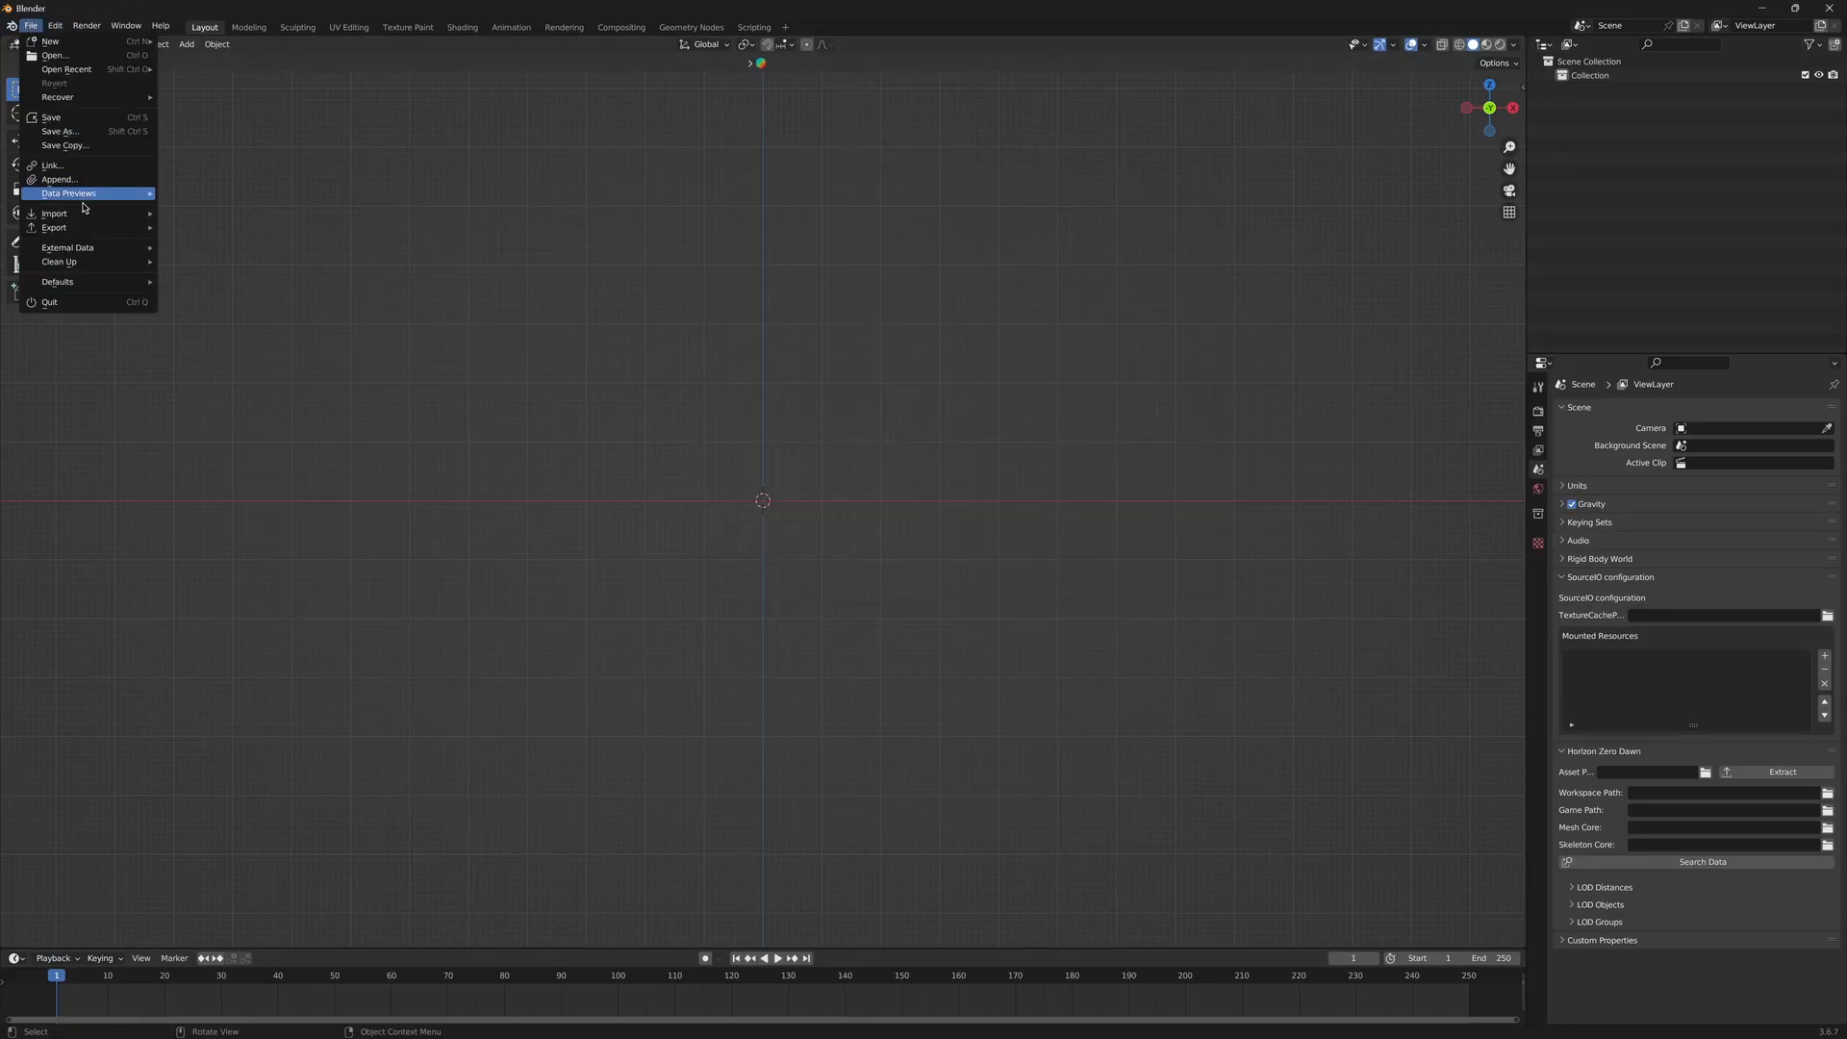
{"action": "mouse_move", "coordinate": [116, 213]}
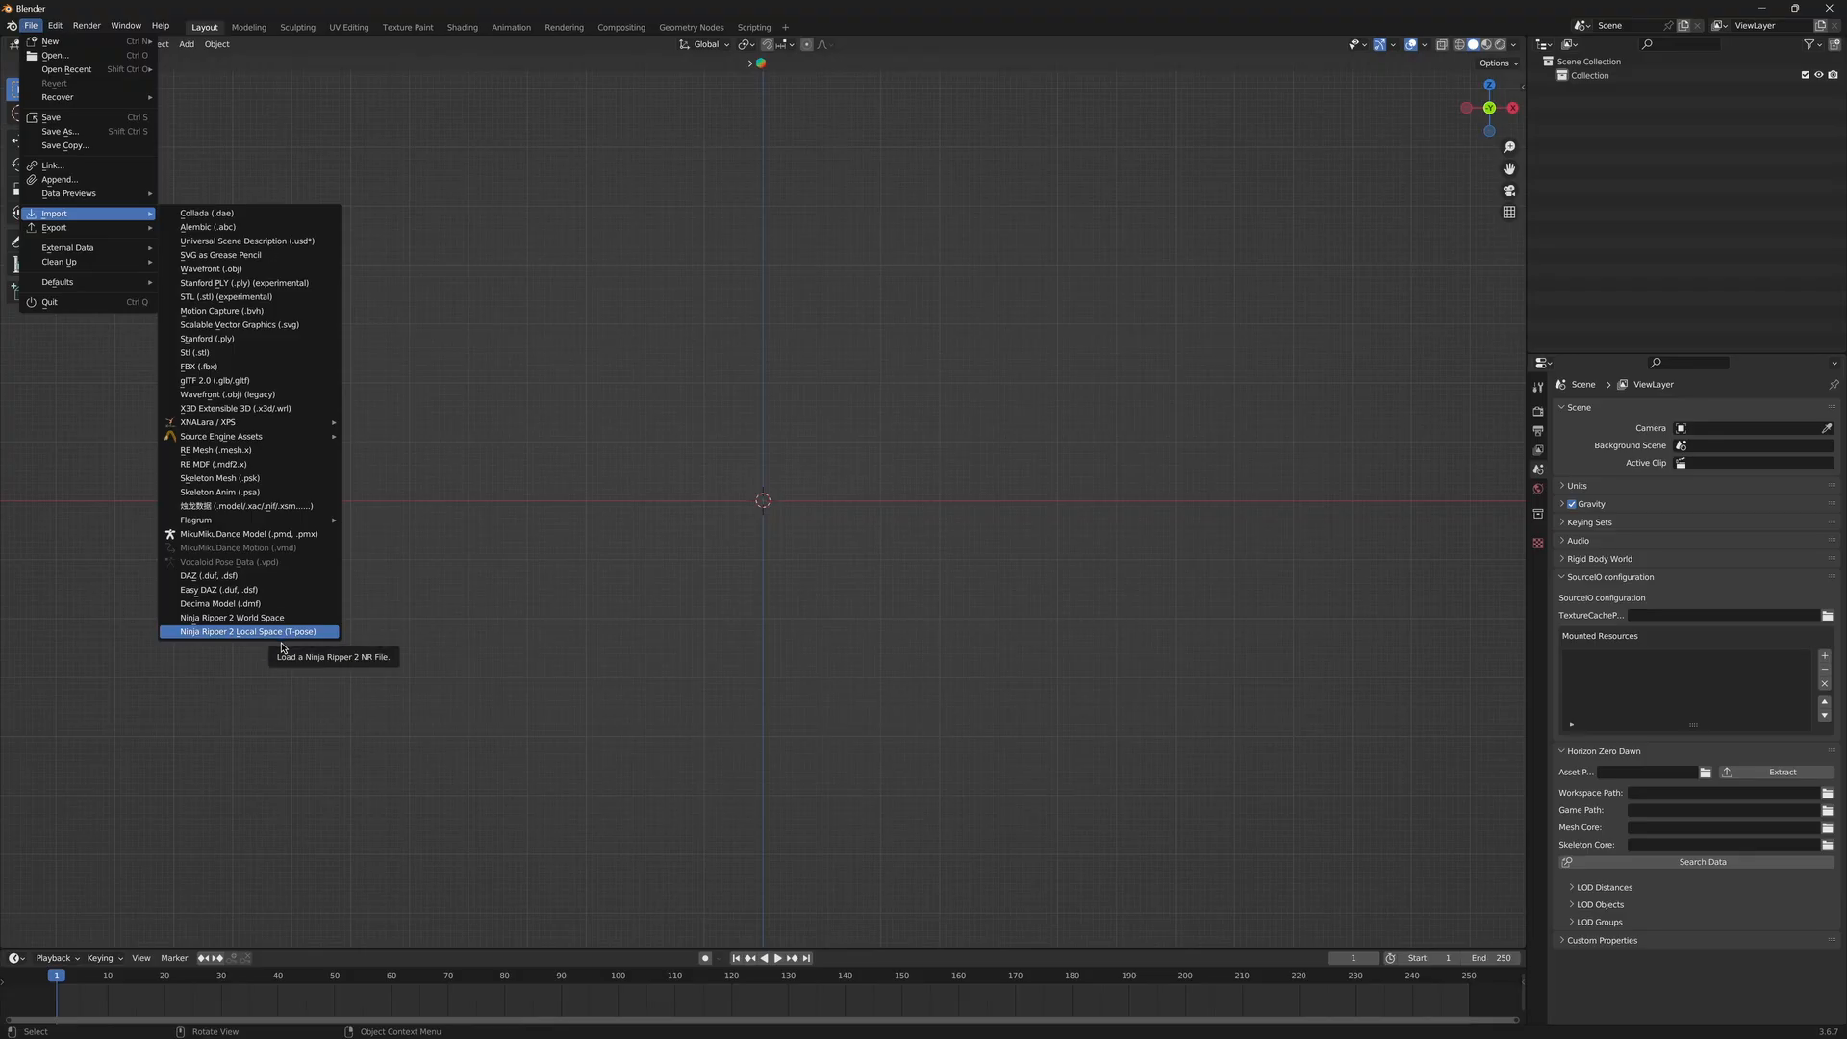
{"action": "left_click", "coordinate": [1763, 7]}
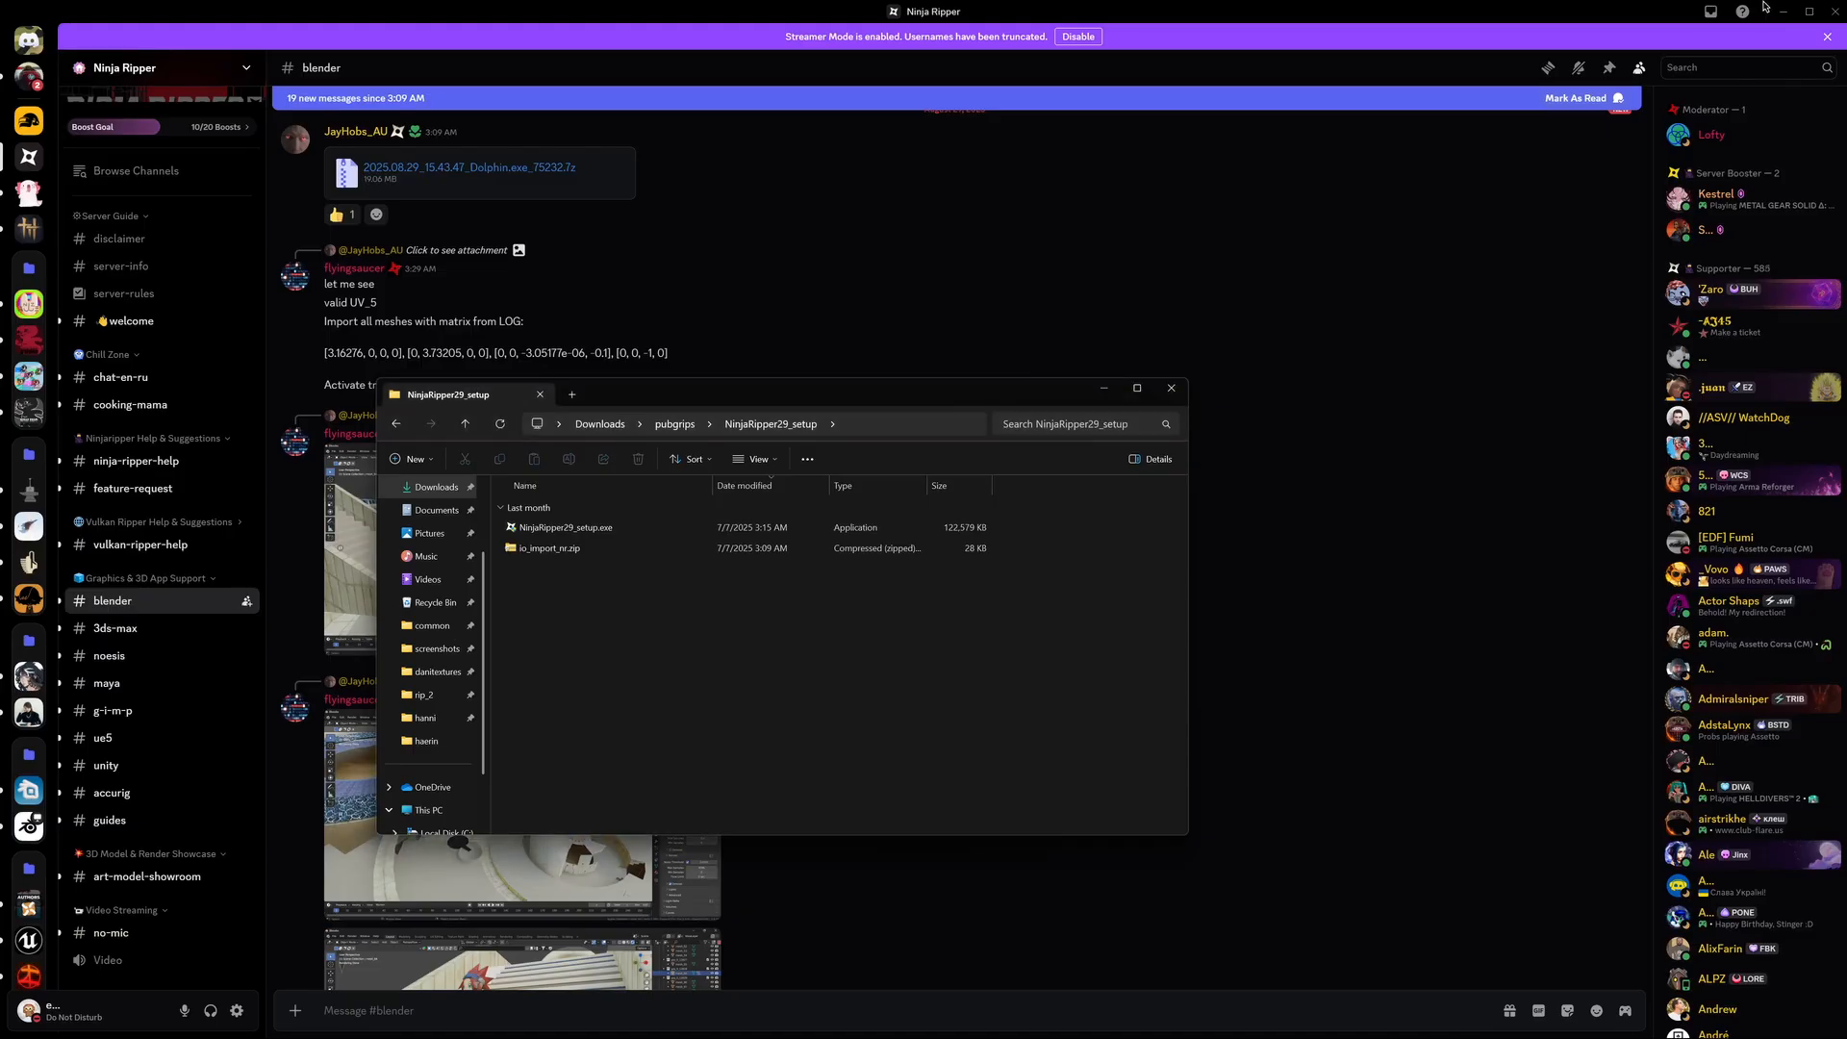
Minimize File Explorer and Discord, then run Ninja Ripper 2.9 from the desktop as administrator
{"action": "left_click", "coordinate": [1103, 387]}
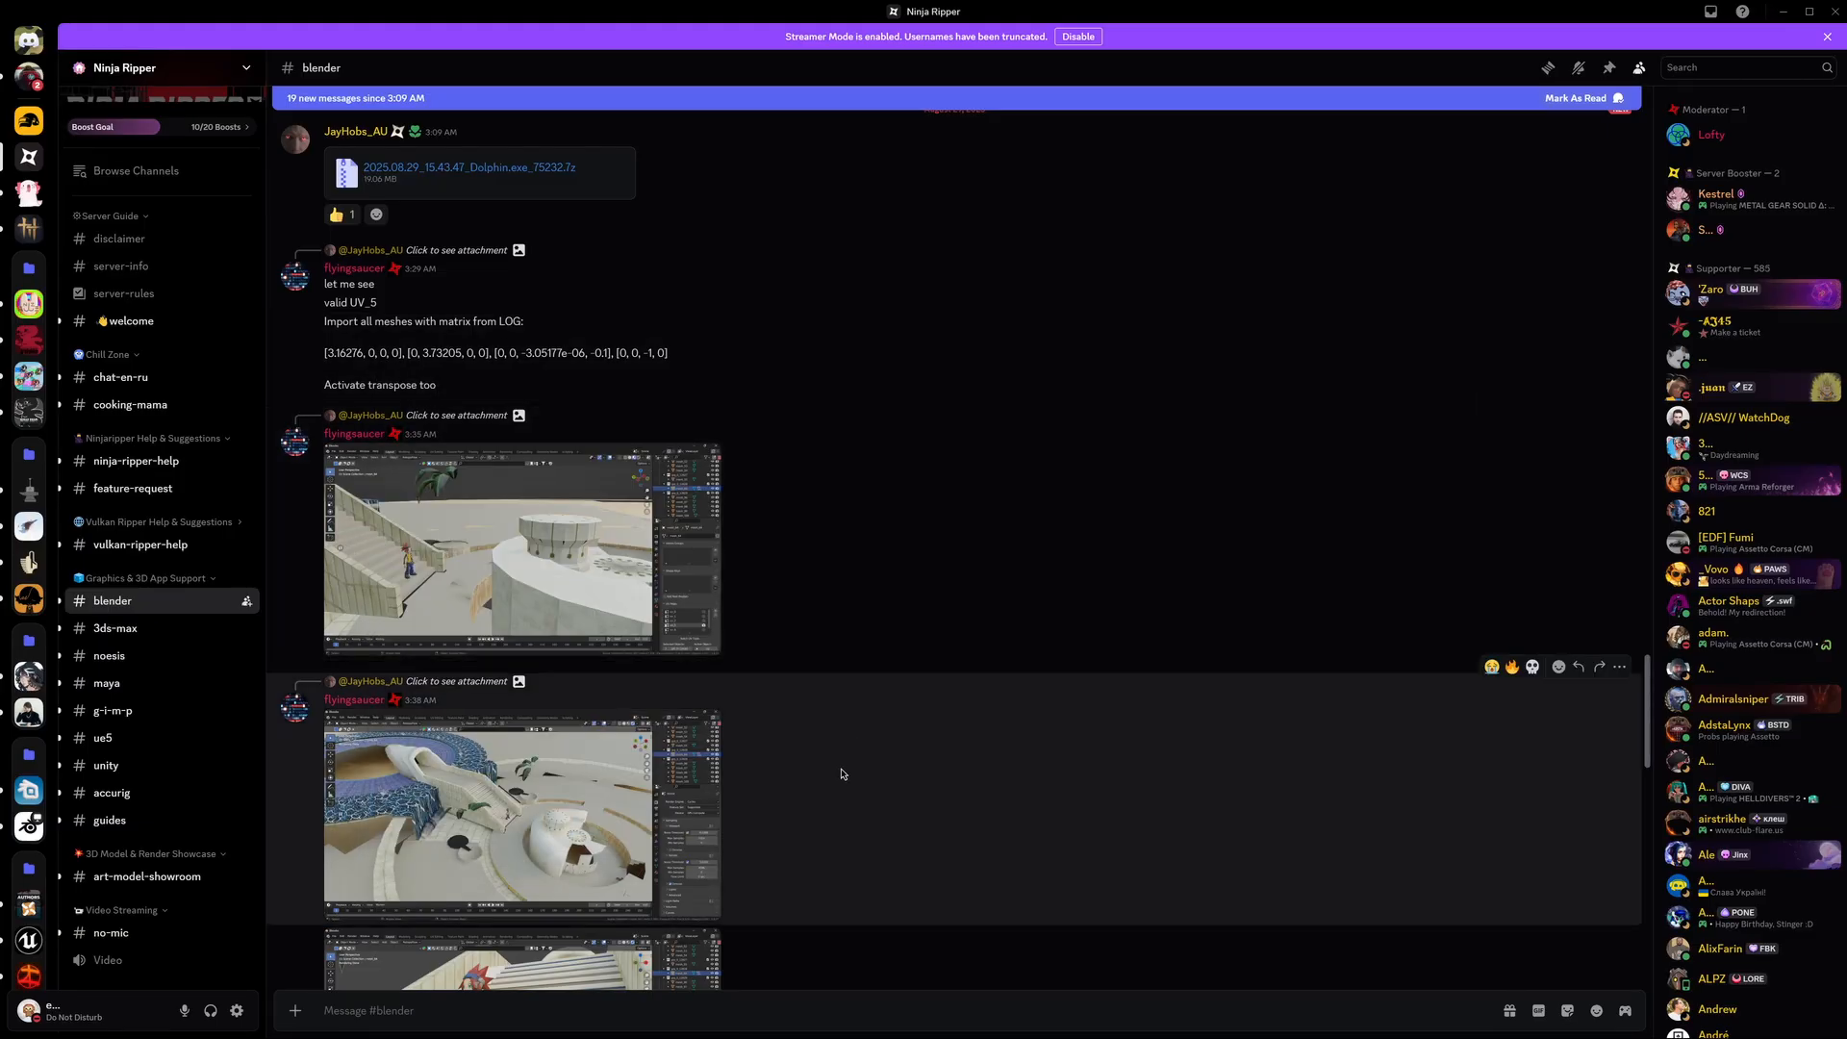
{"action": "left_click", "coordinate": [1783, 12]}
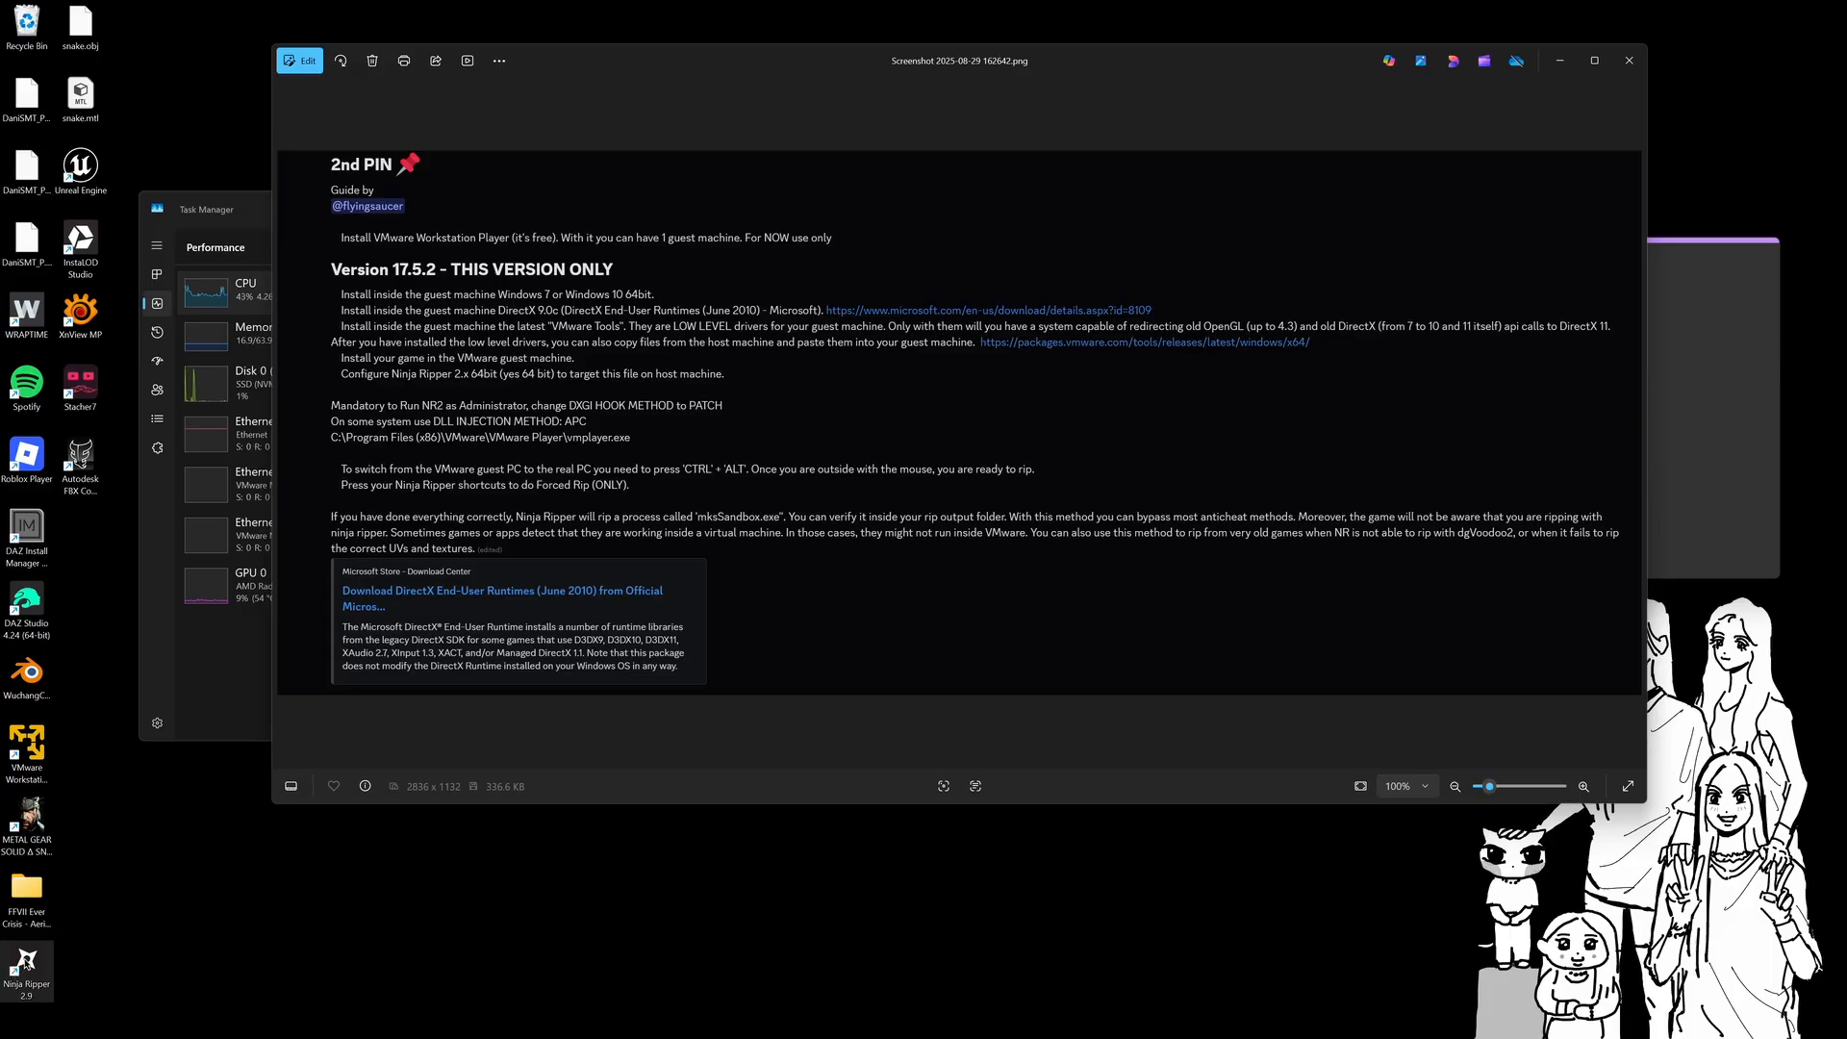
{"action": "right_click", "coordinate": [27, 972]}
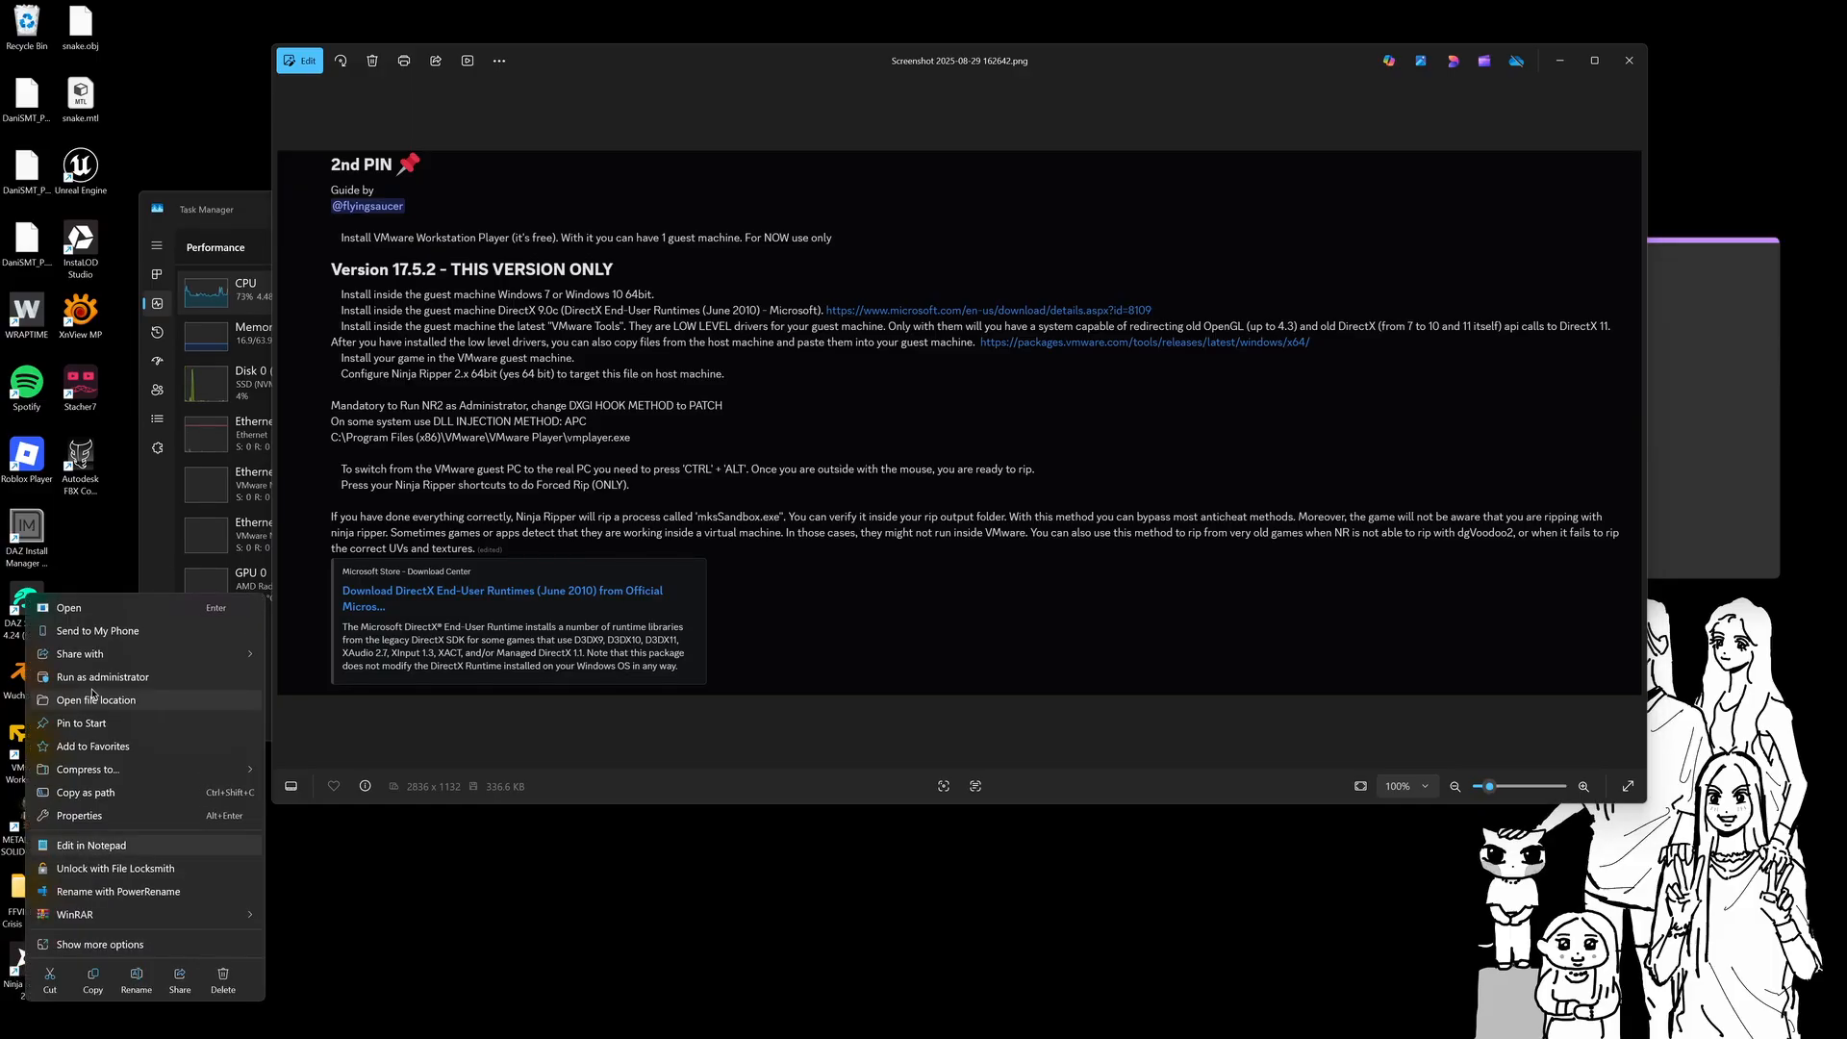
{"action": "left_click", "coordinate": [101, 676]}
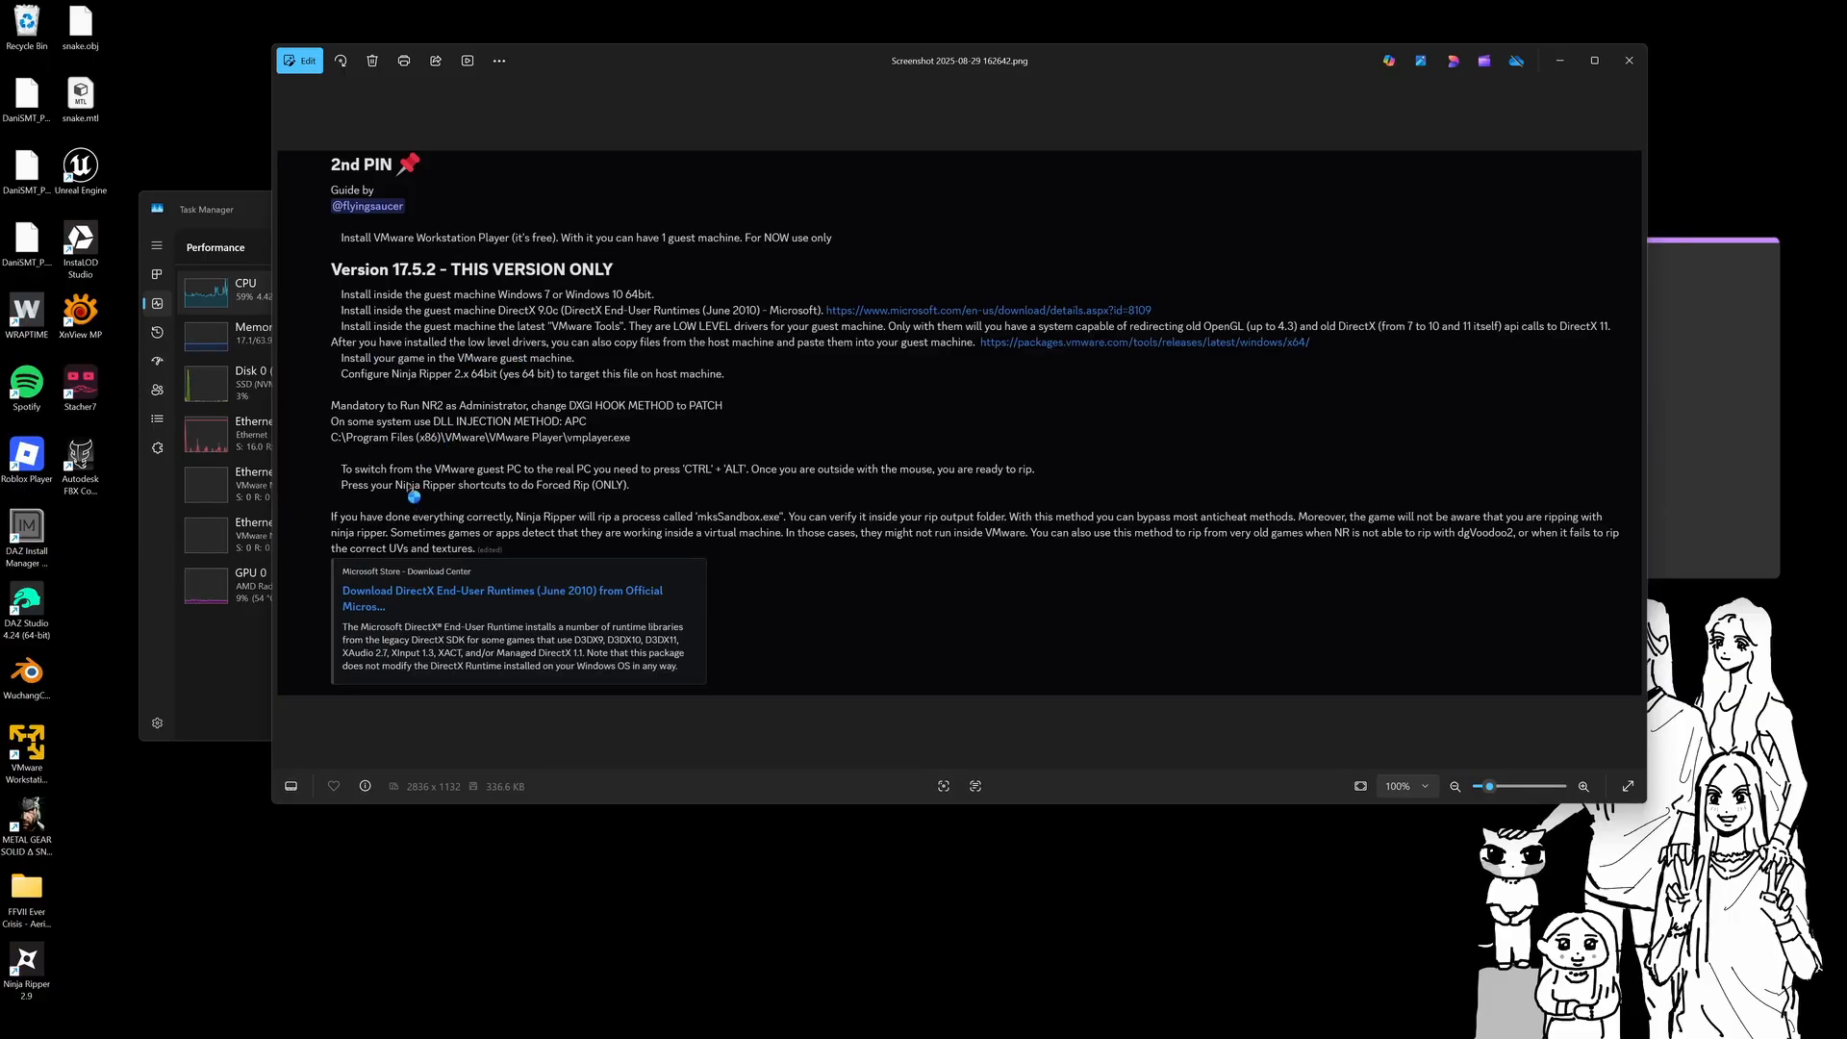
Move the Ninja Ripper window clear of the guide text and highlight vmplayer.exe in its executable path
{"action": "mouse_move", "coordinate": [991, 1036]}
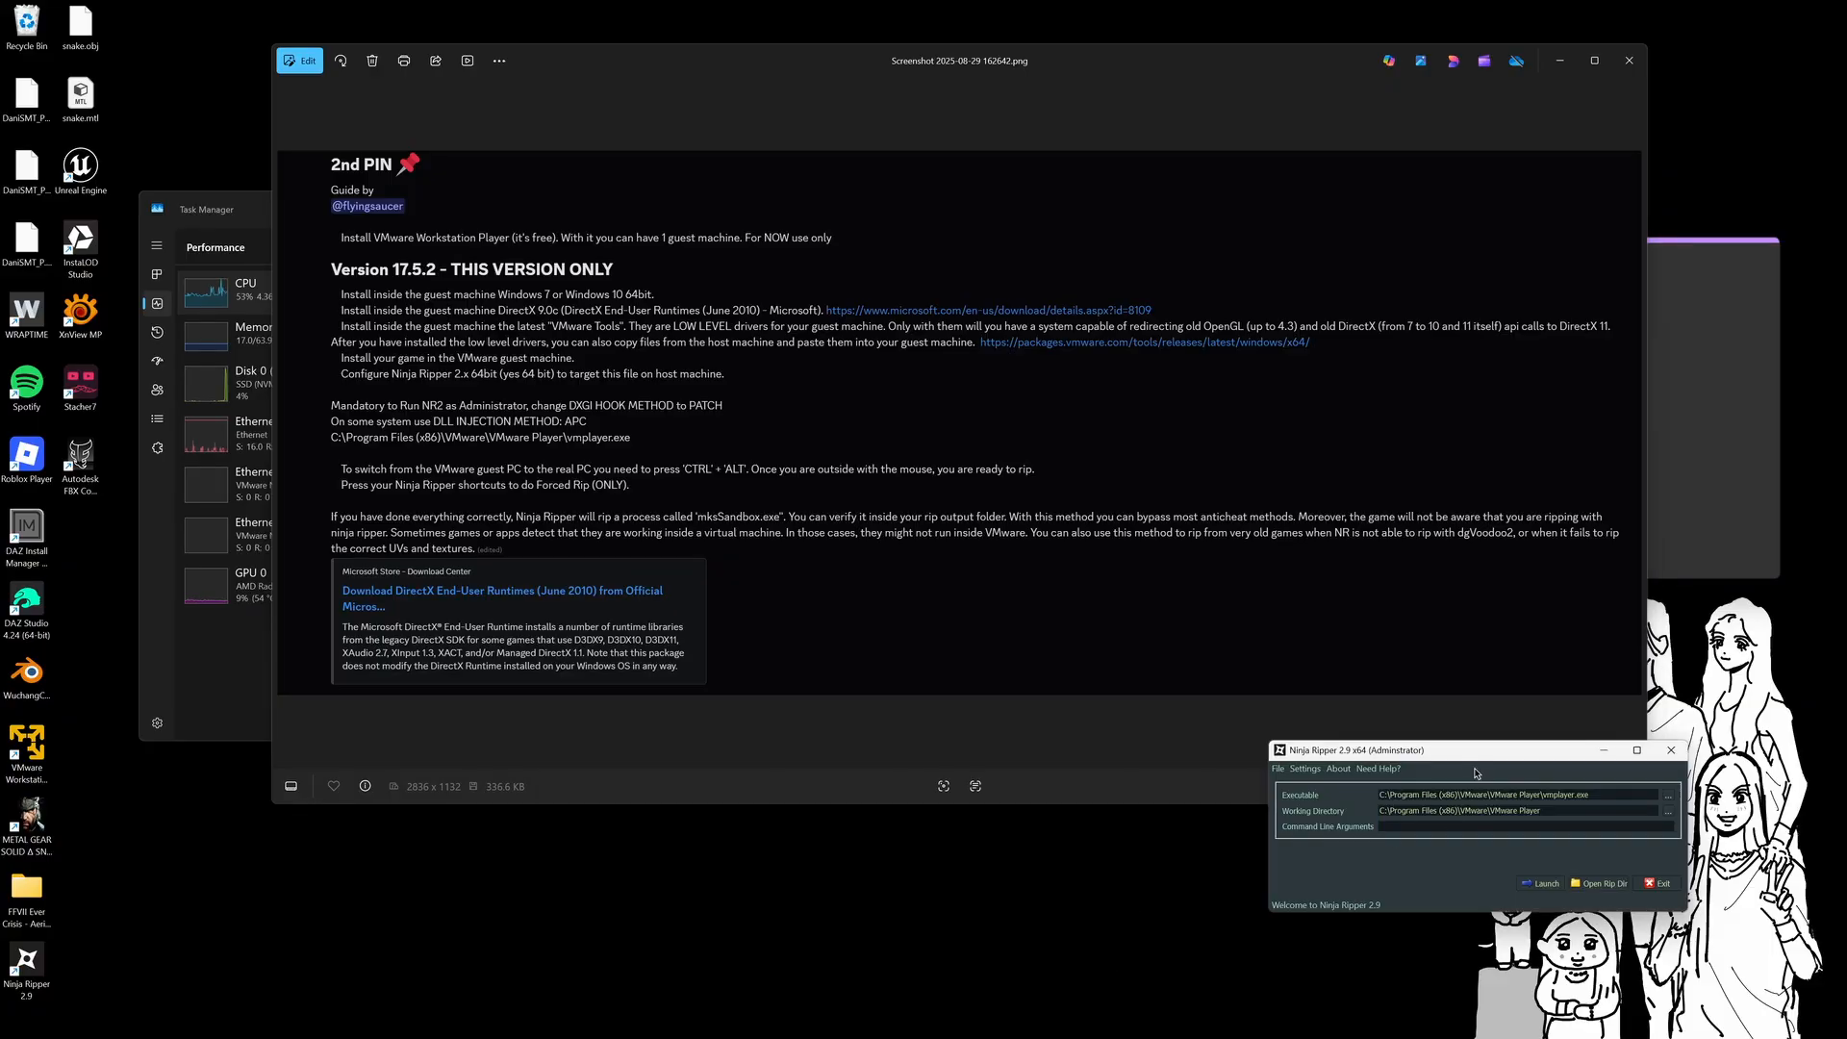
{"action": "left_click_drag", "start_coordinate": [1317, 757], "coordinate": [1264, 722]}
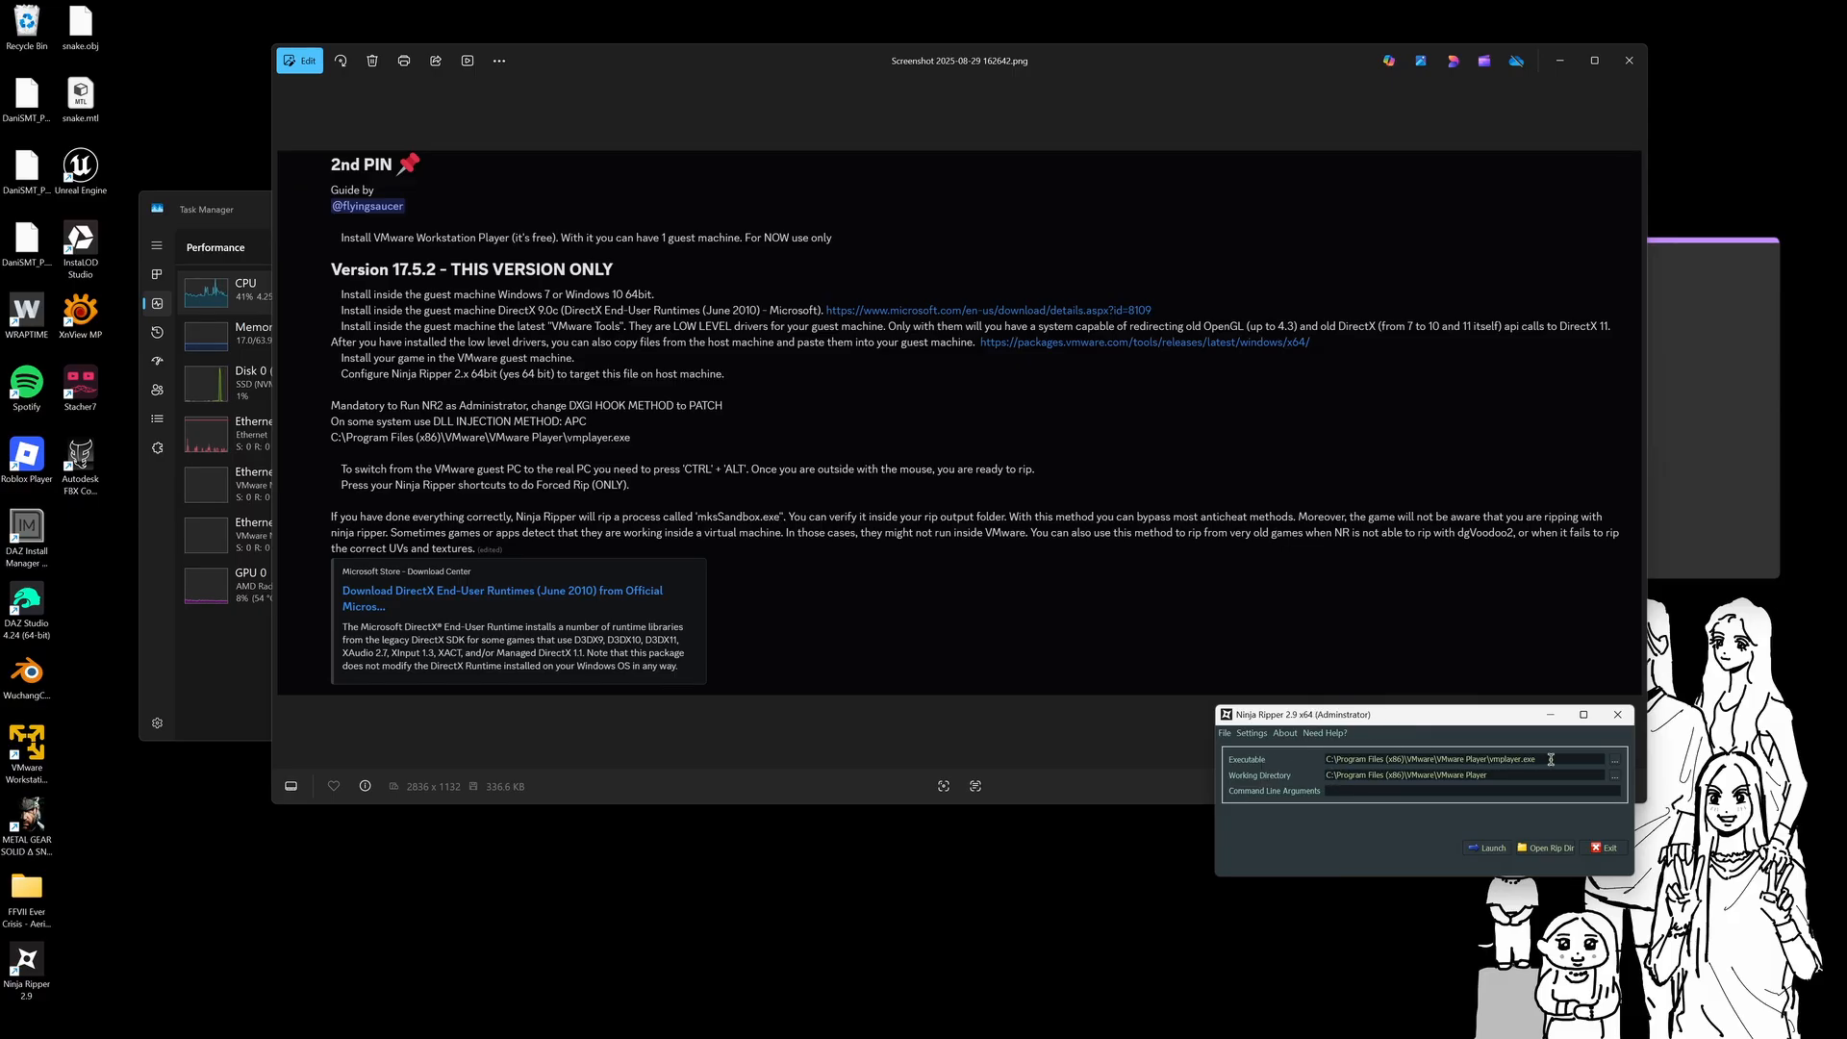
{"action": "left_click_drag", "start_coordinate": [1549, 759], "coordinate": [1296, 763]}
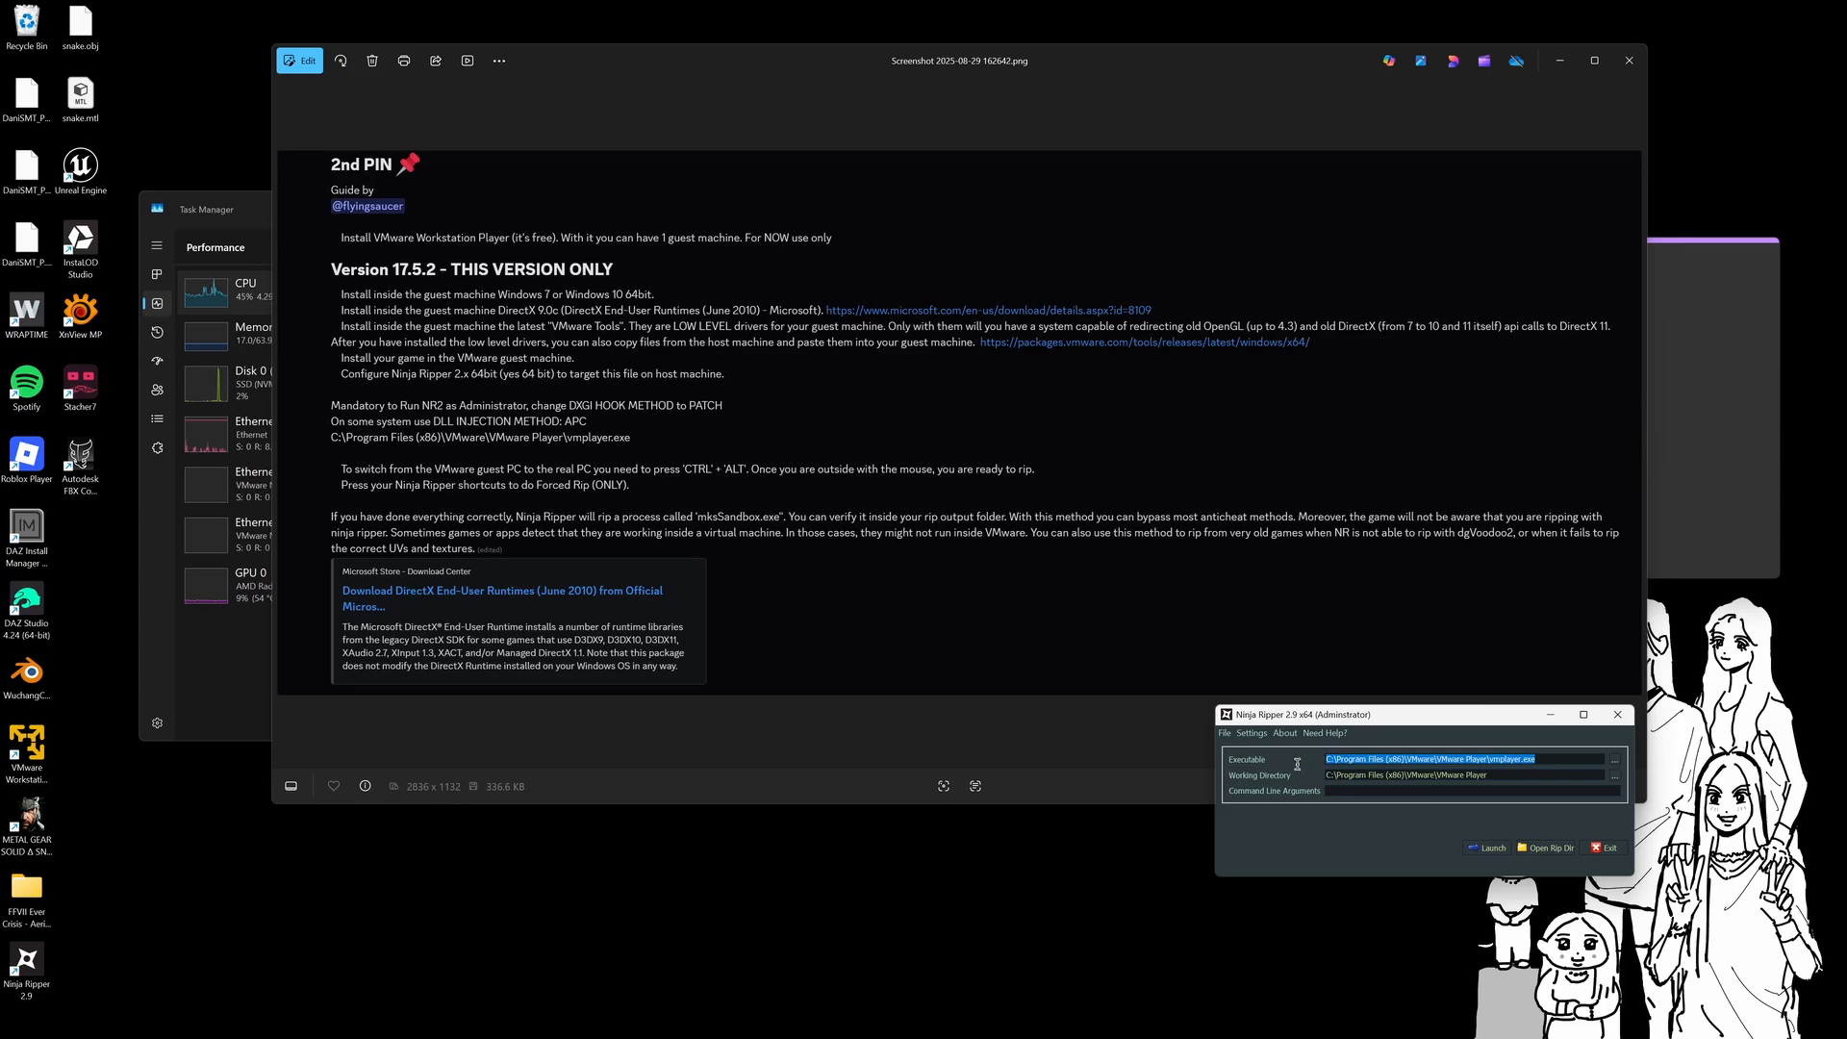
{"action": "left_click_drag", "start_coordinate": [1536, 760], "coordinate": [1475, 760]}
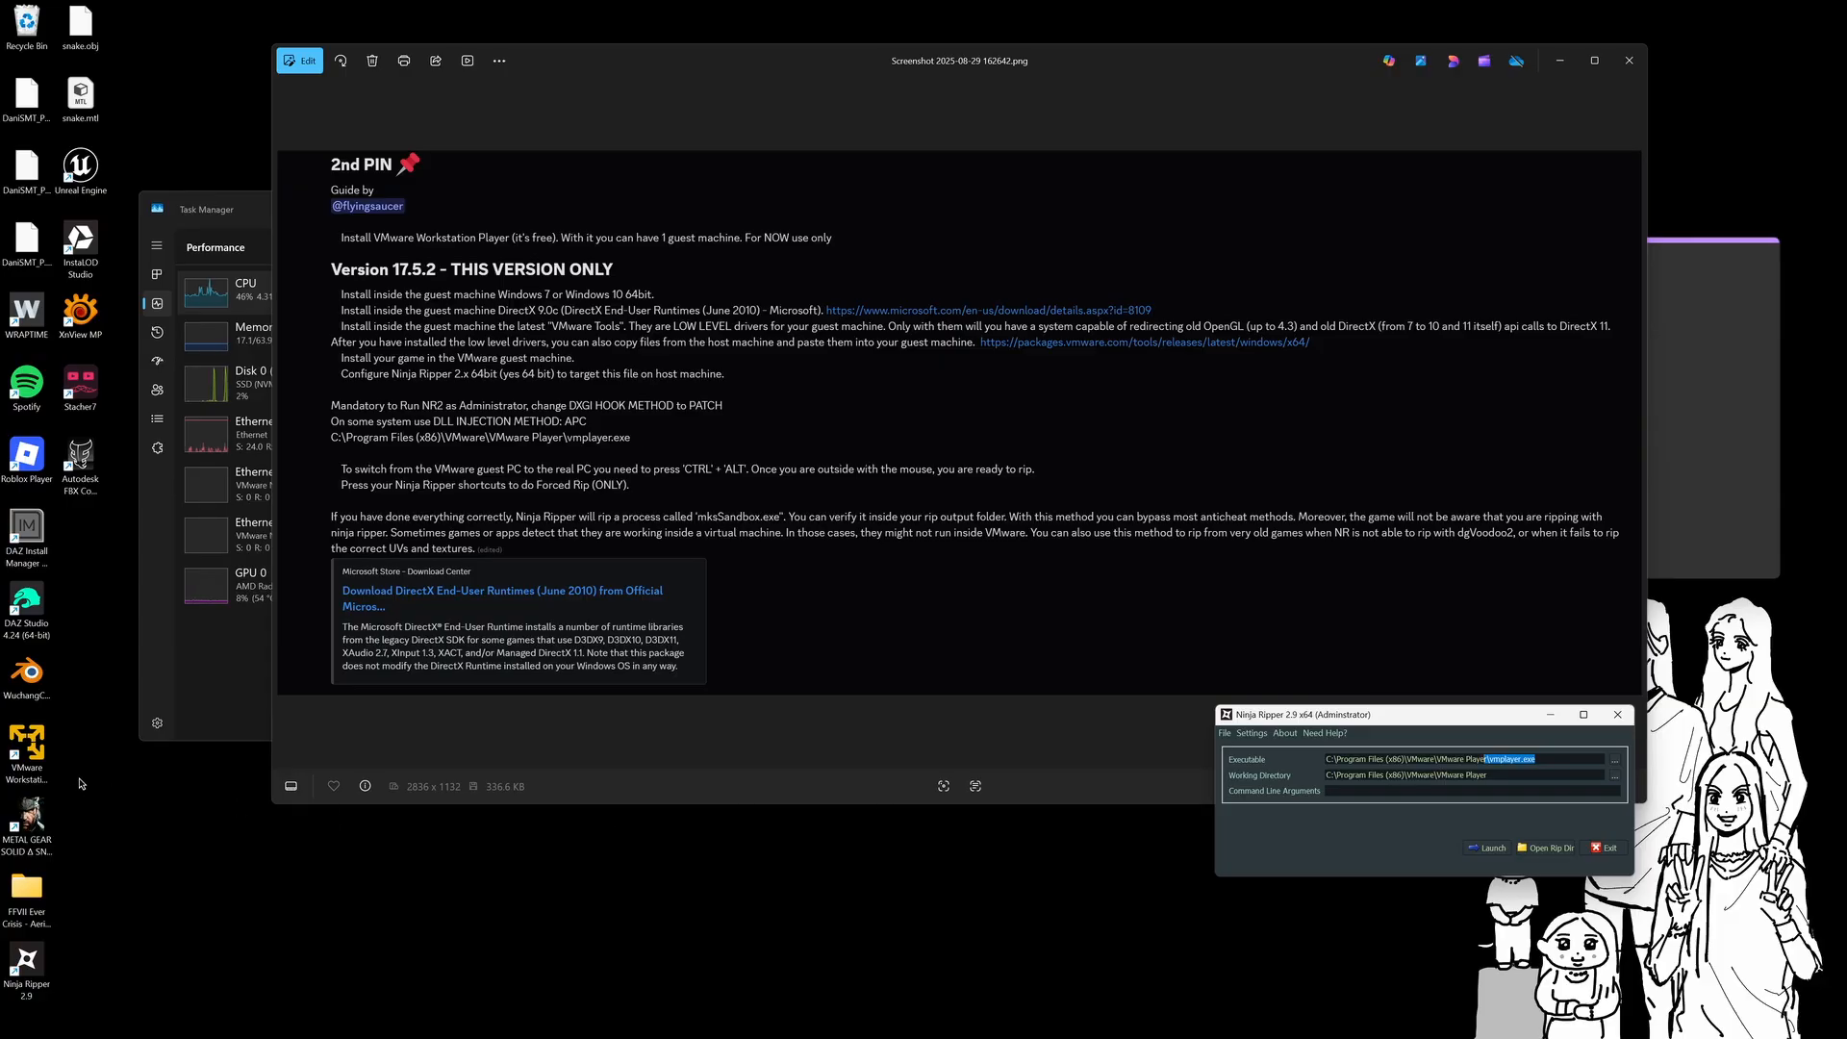
Open the VMware Workstation Player shortcut's file location and compare its folder path with Ninja Ripper's executable path
{"action": "double_click", "coordinate": [29, 746]}
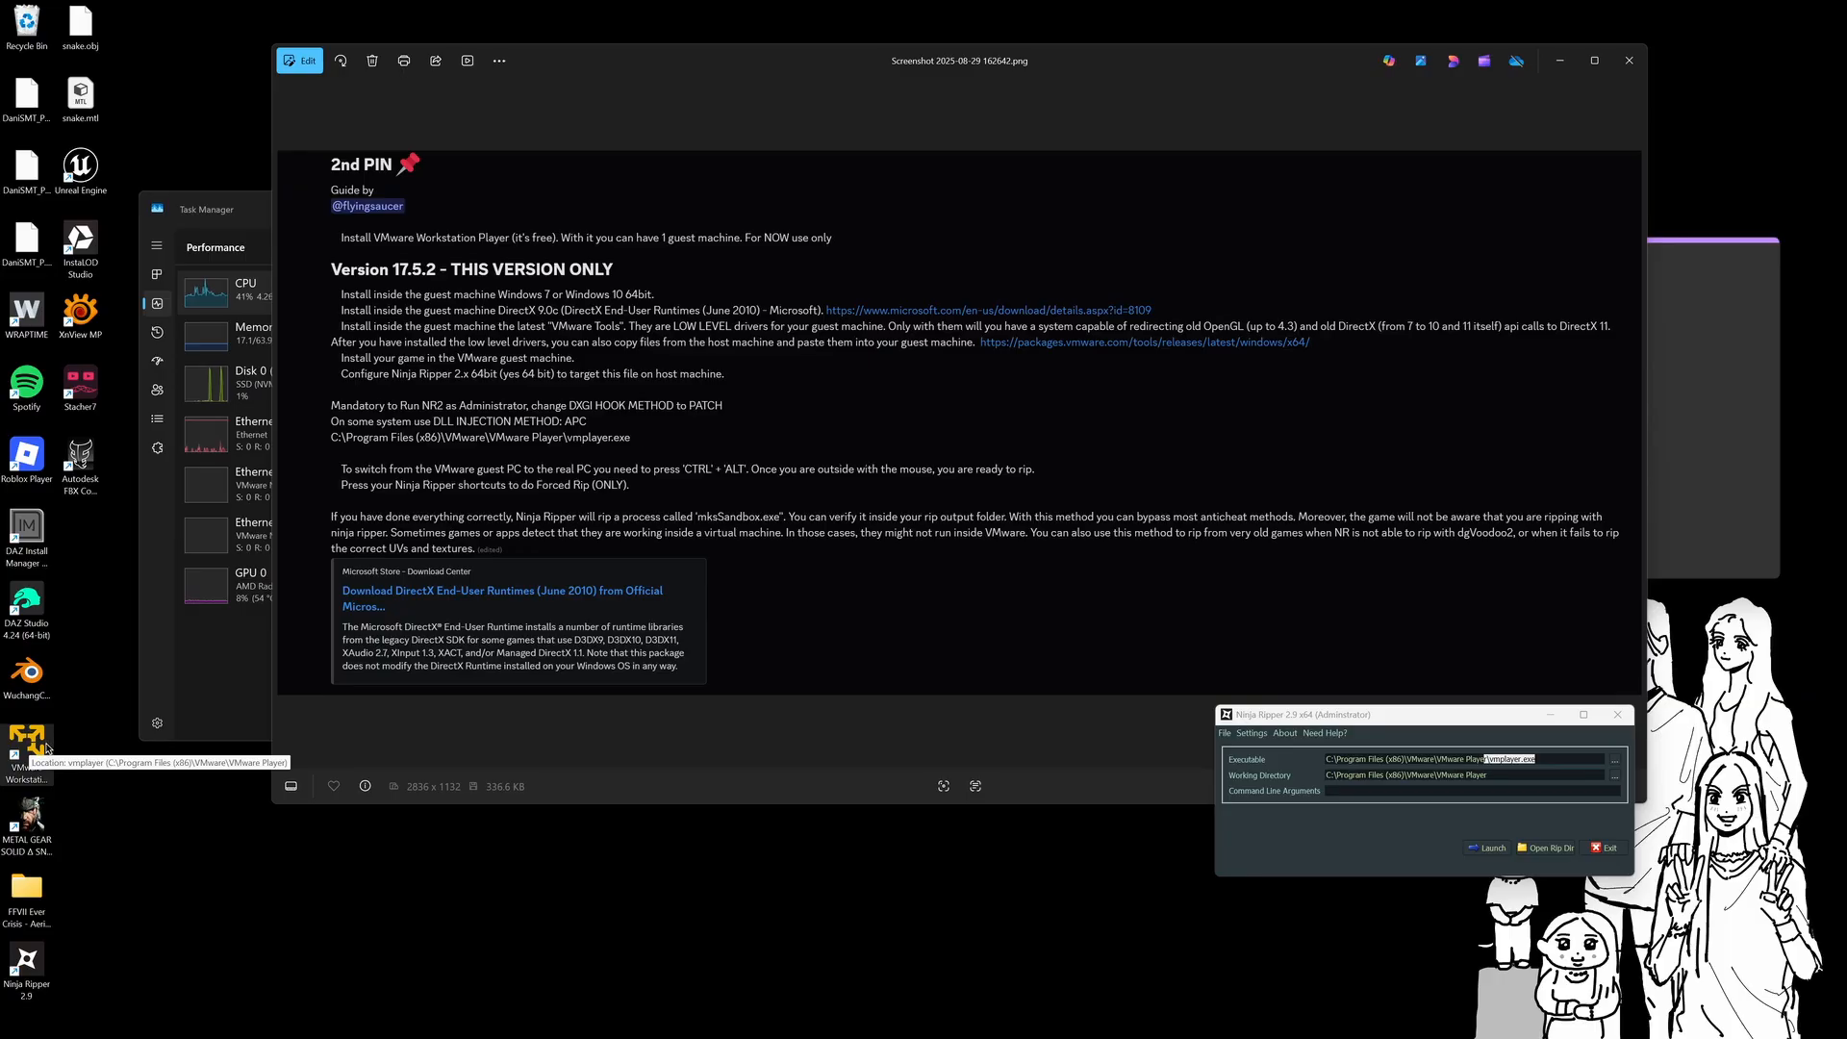
{"action": "right_click", "coordinate": [49, 746]}
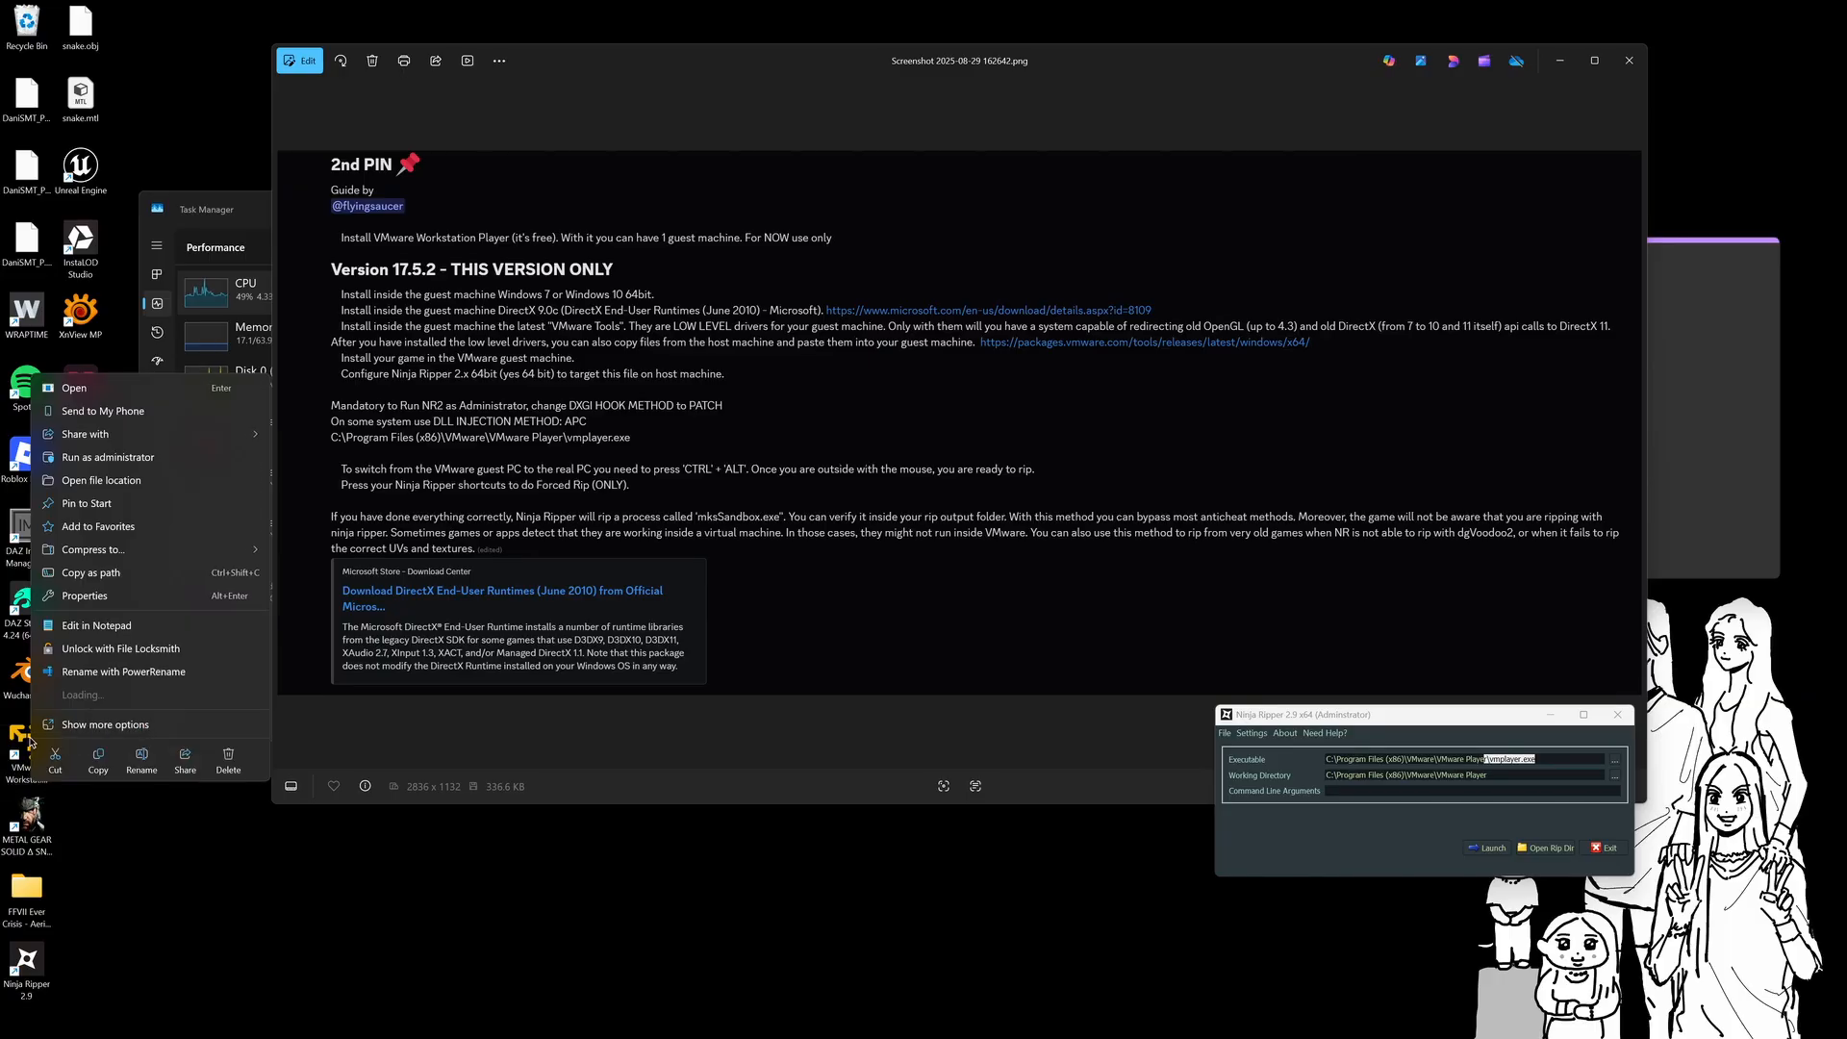
{"action": "left_click", "coordinate": [125, 480]}
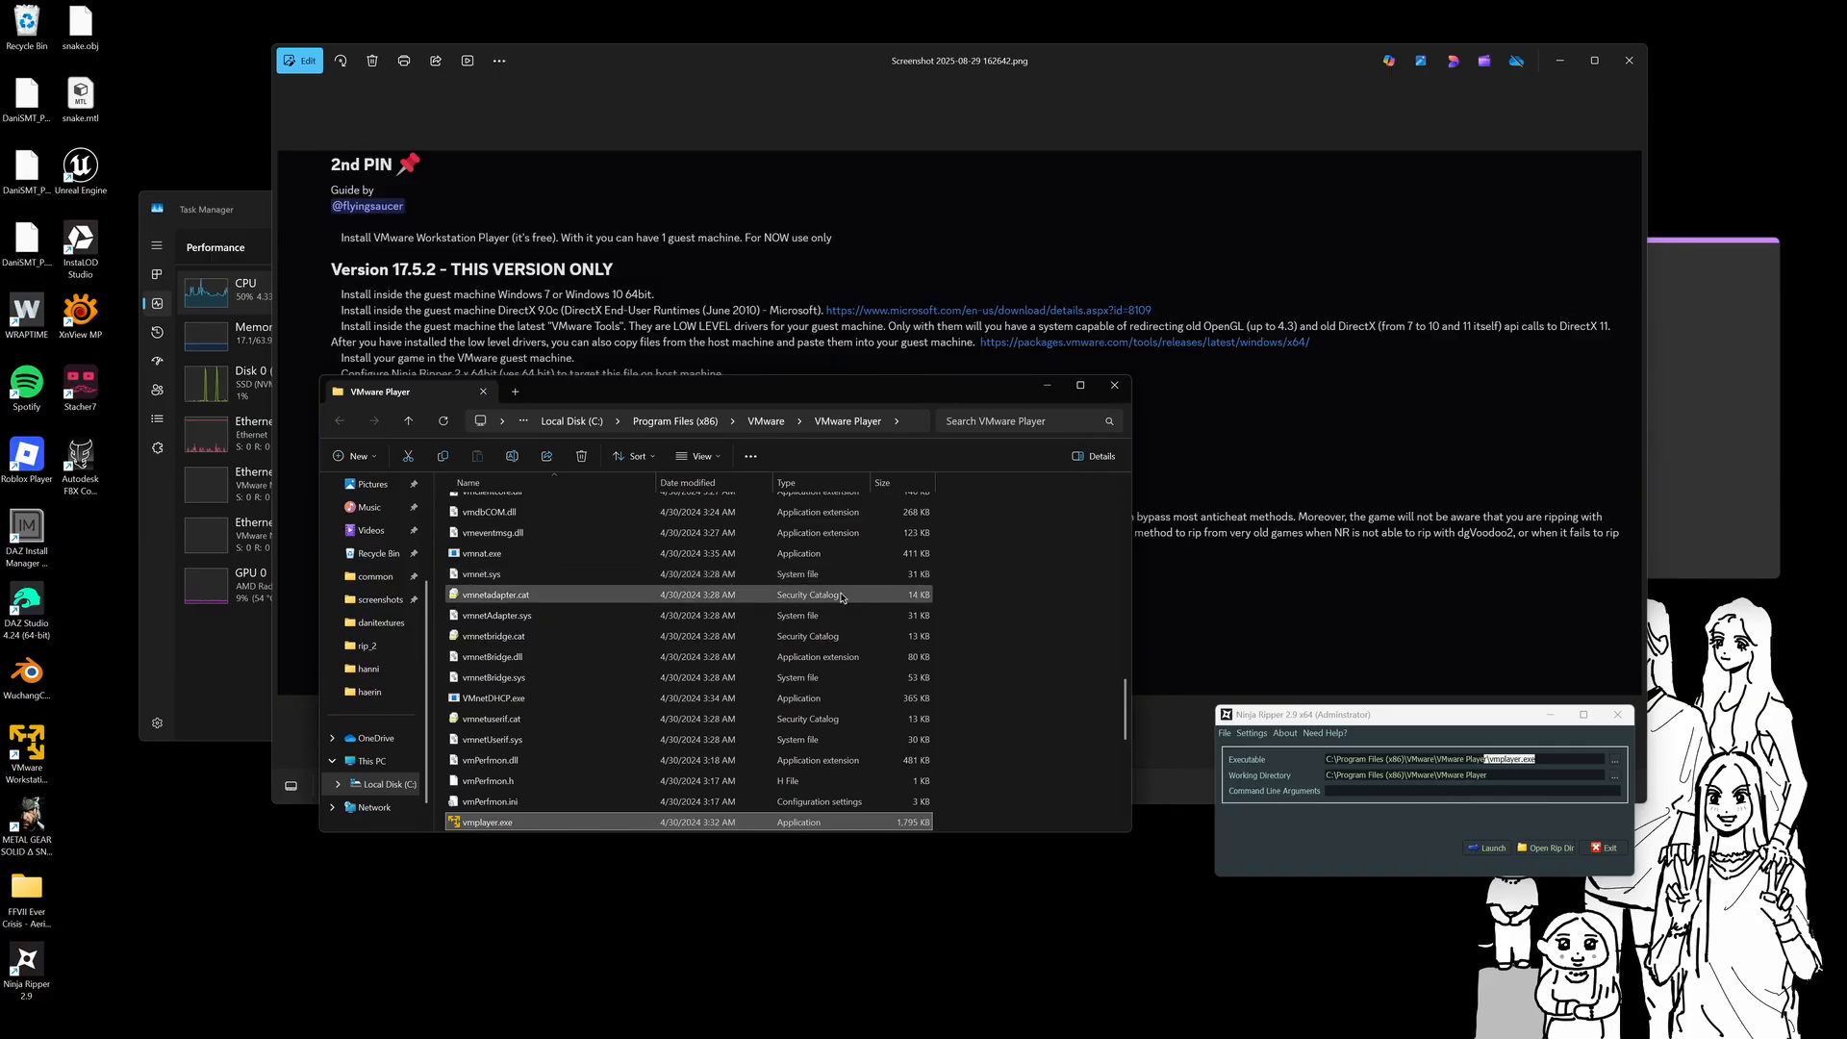
{"action": "left_click_drag", "start_coordinate": [799, 398], "coordinate": [823, 460]}
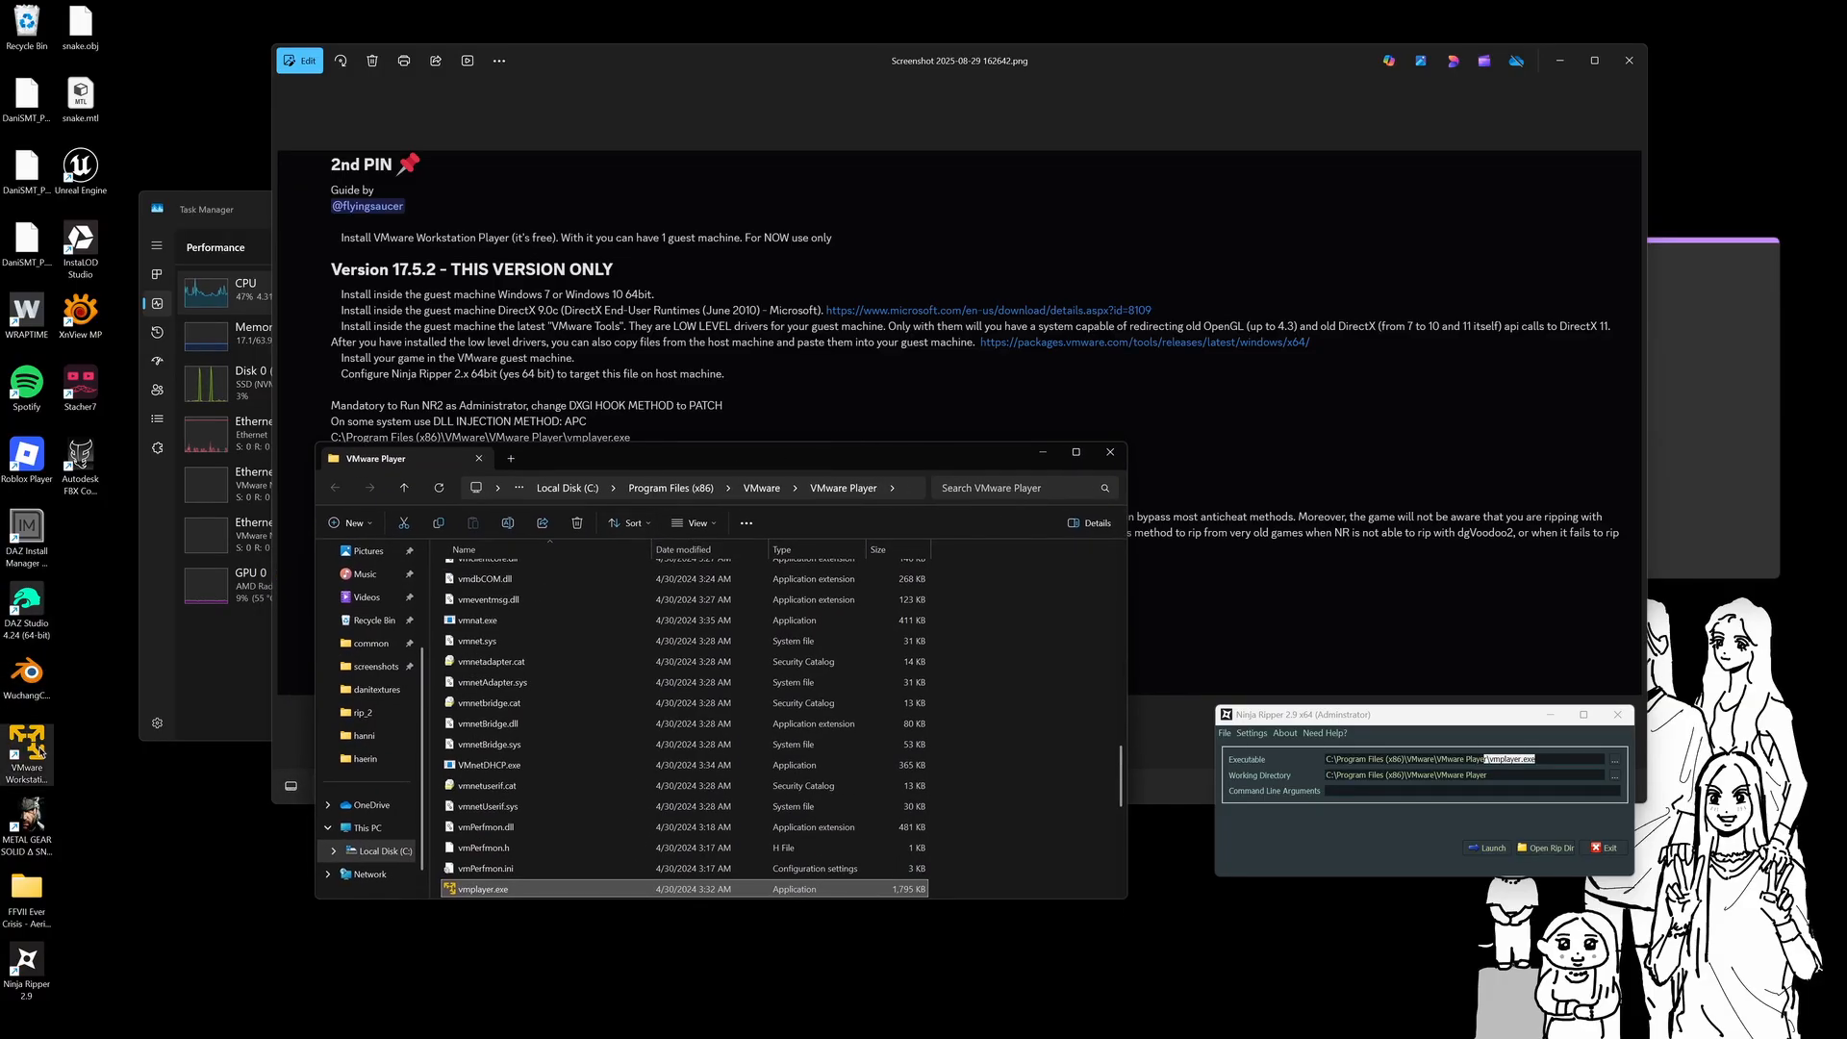
{"action": "left_click", "coordinate": [907, 491]}
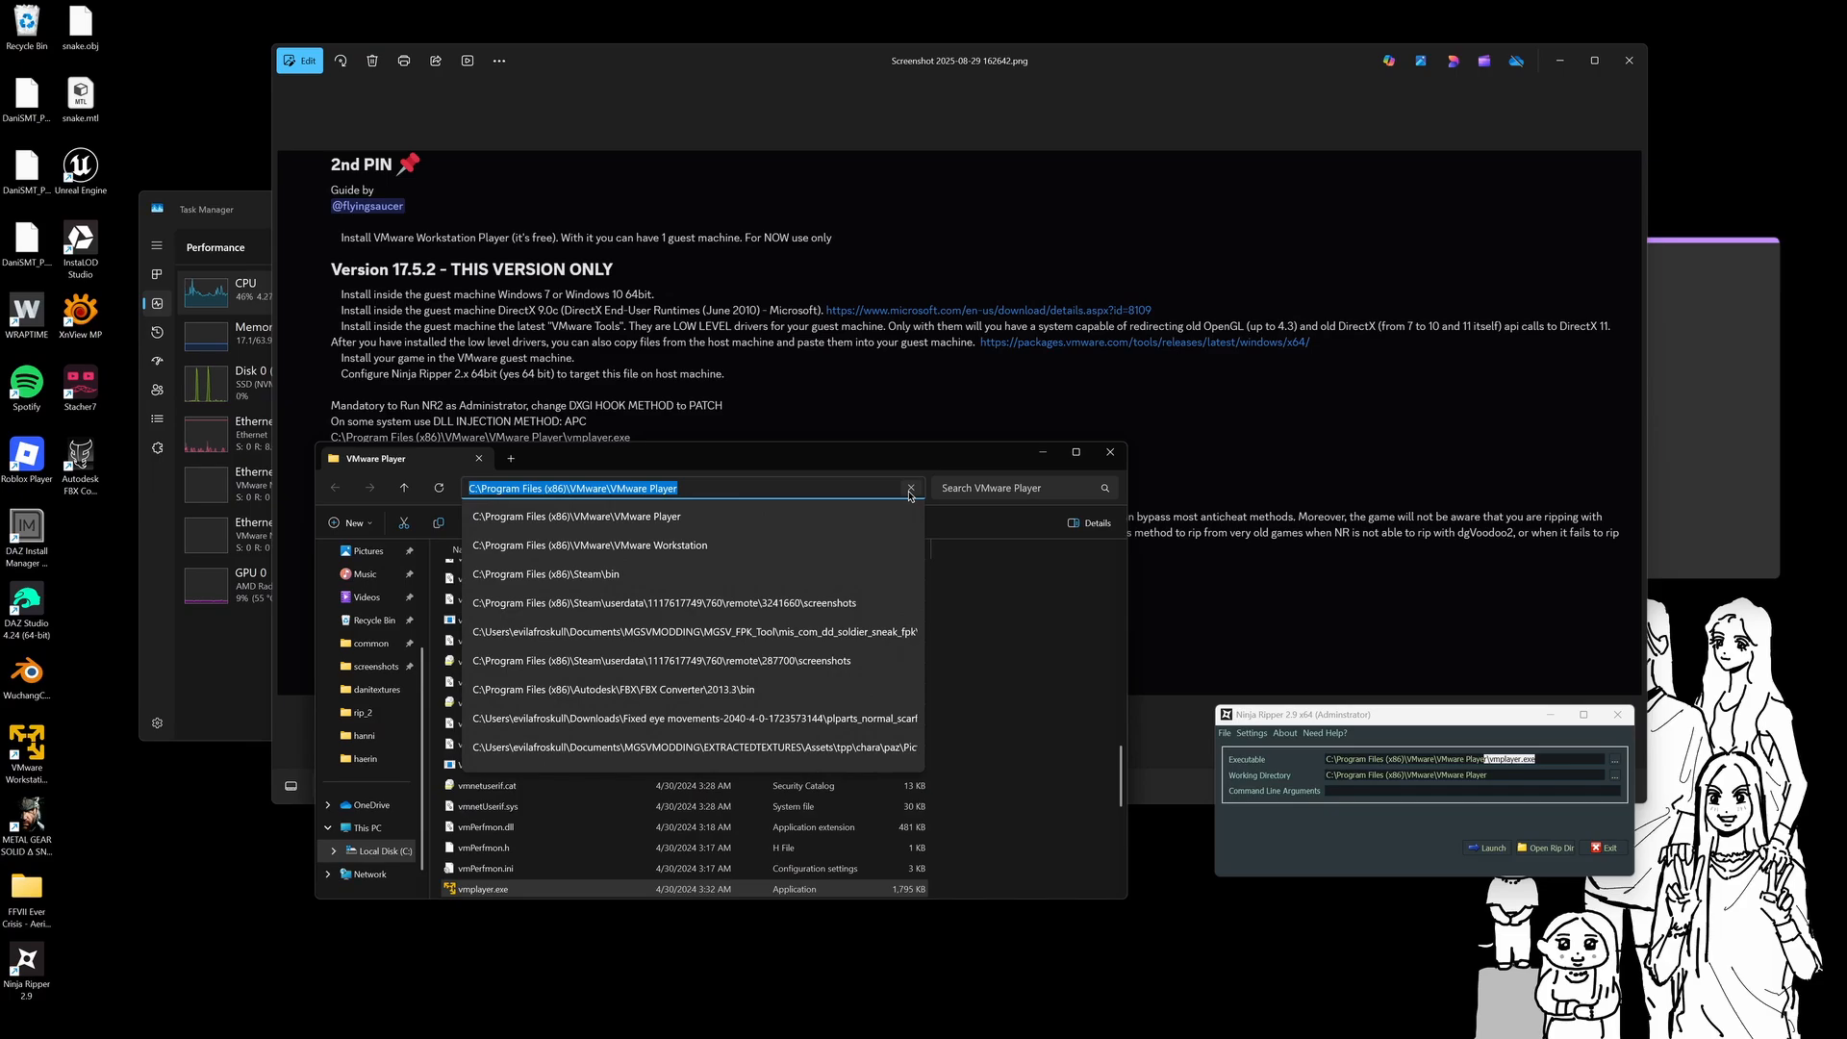
{"action": "left_click", "coordinate": [1536, 760]}
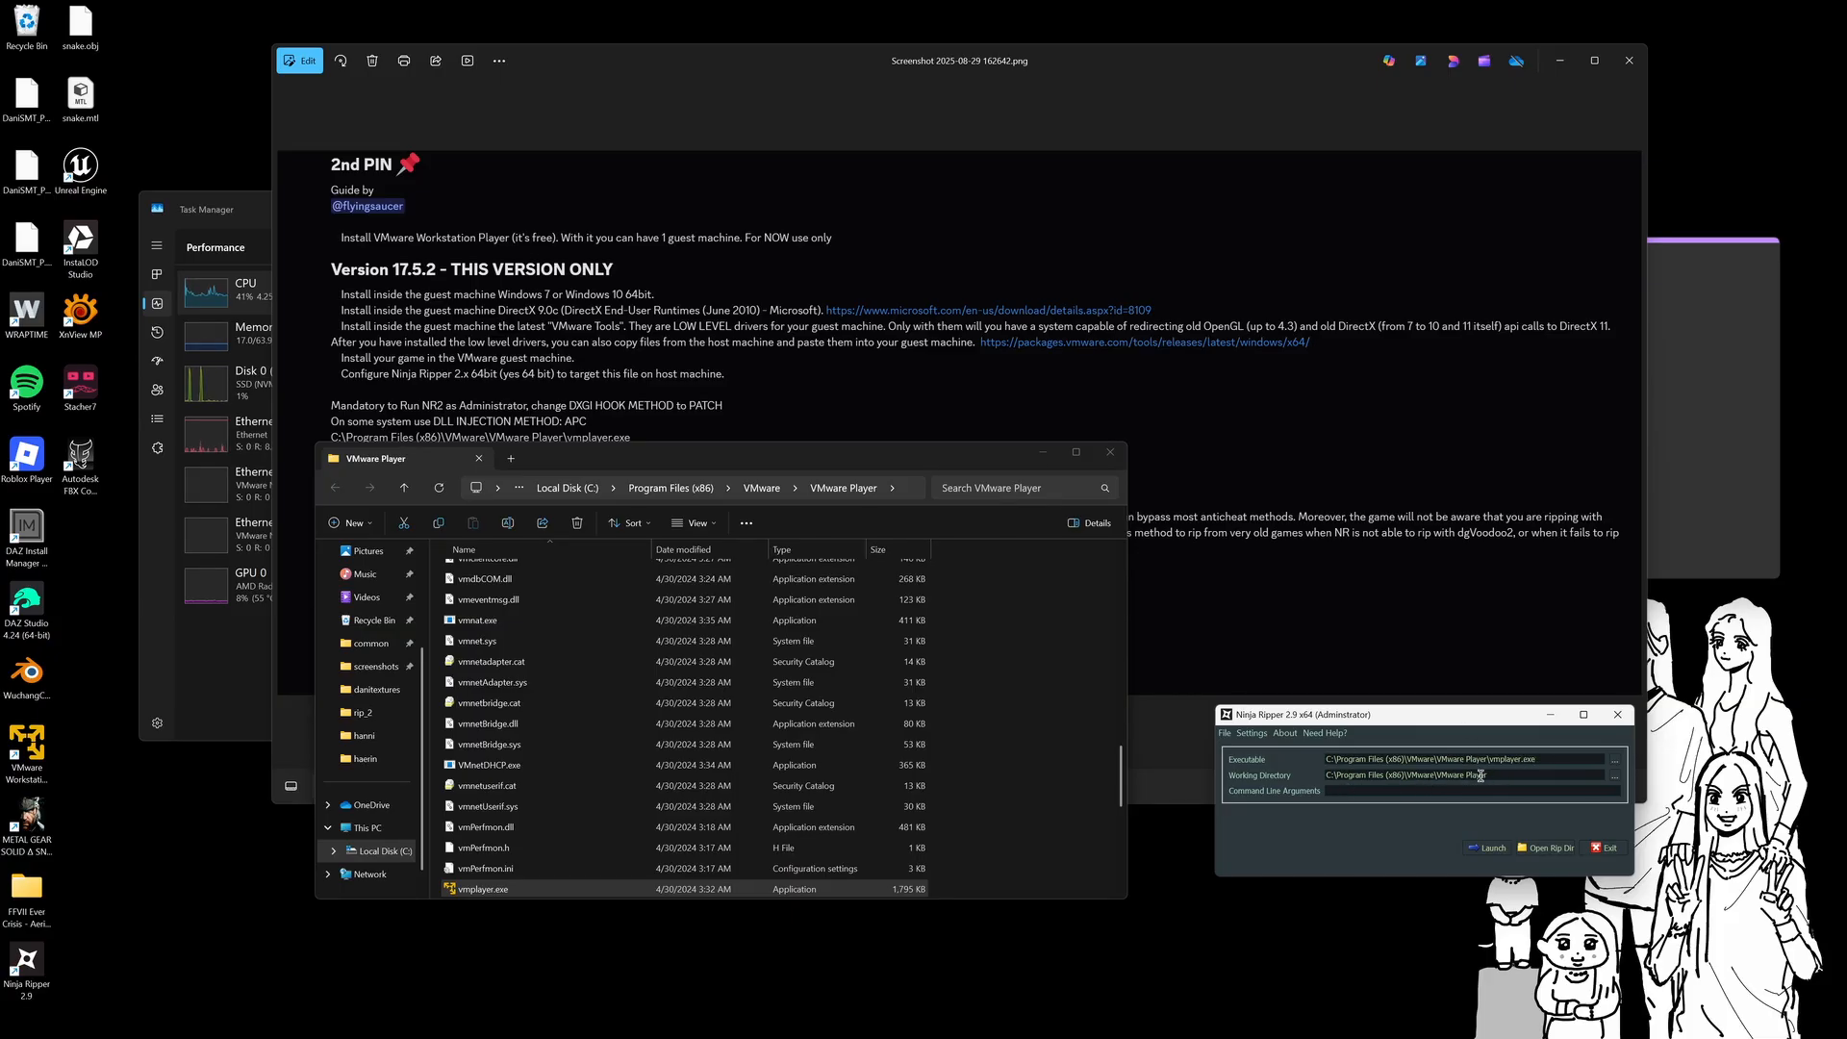
Open the Ninja Ripper settings, minimize the VMware Player folder, and review the forced rip key, maximum duration and texture file format options
{"action": "left_click", "coordinate": [1250, 734]}
{"action": "left_click", "coordinate": [1270, 753]}
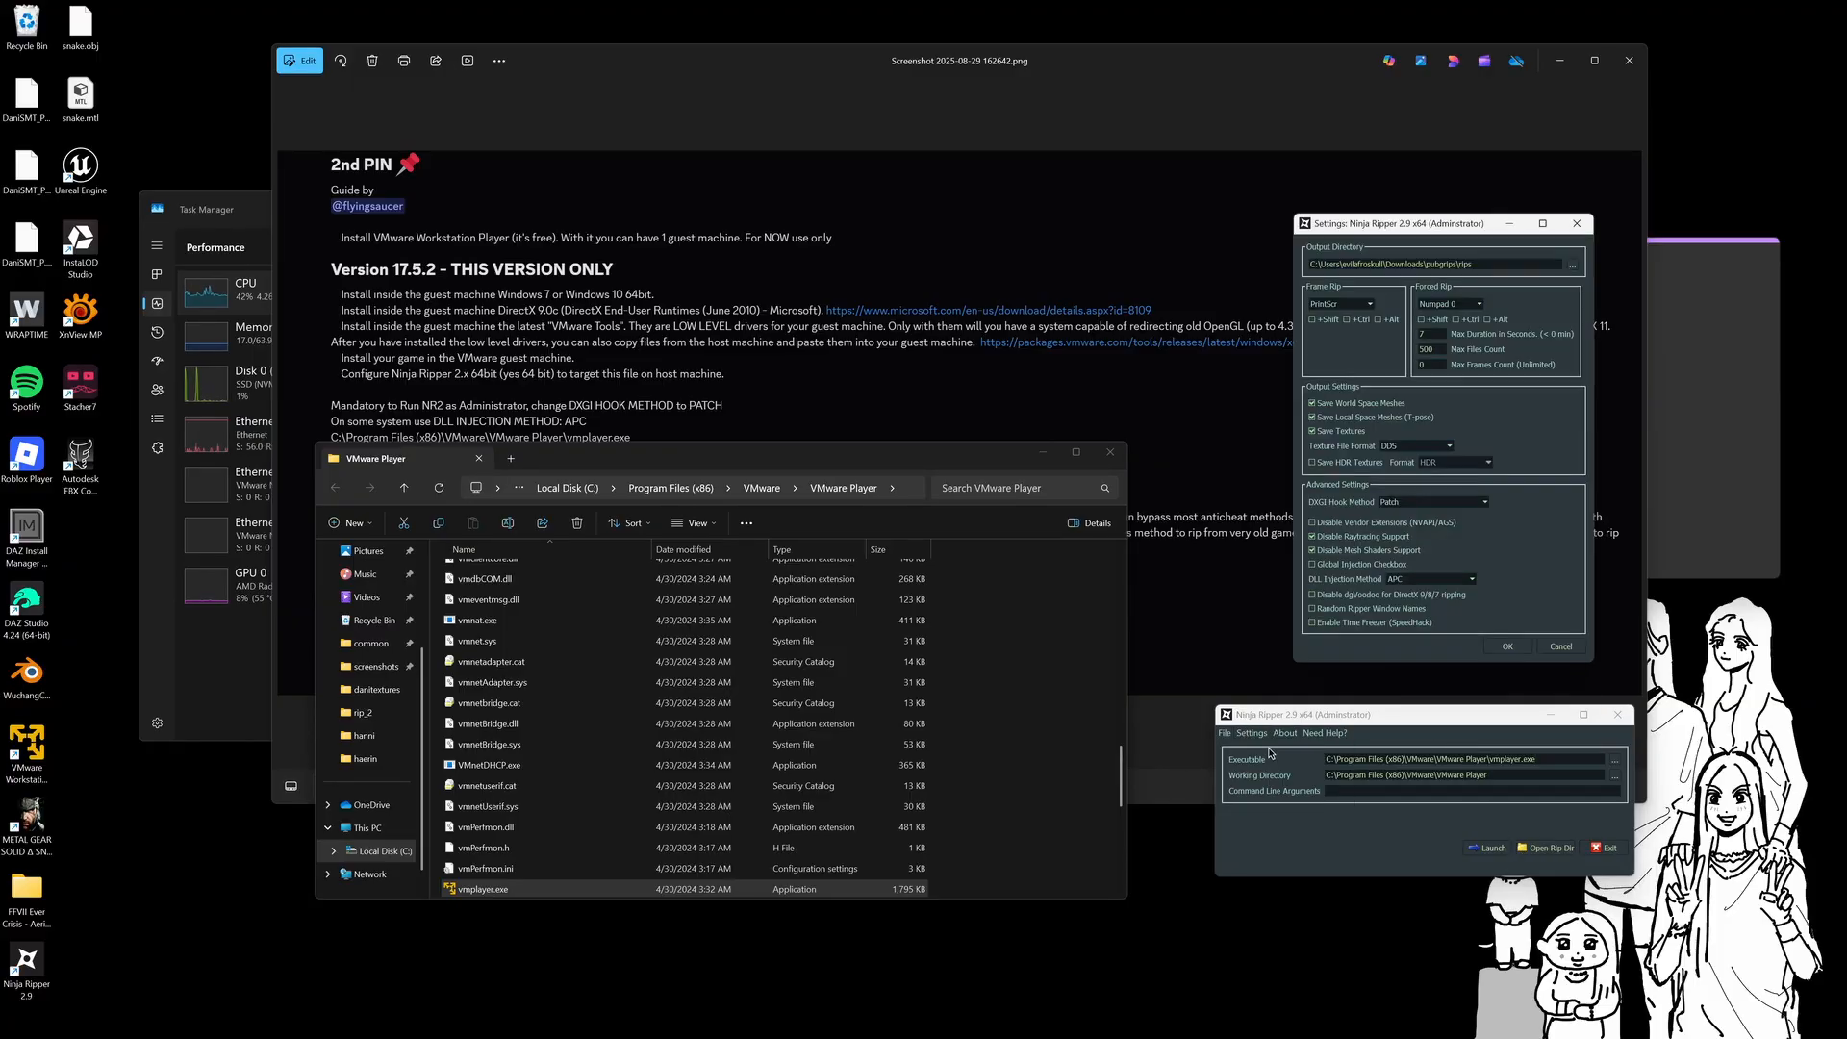
{"action": "left_click", "coordinate": [1042, 452]}
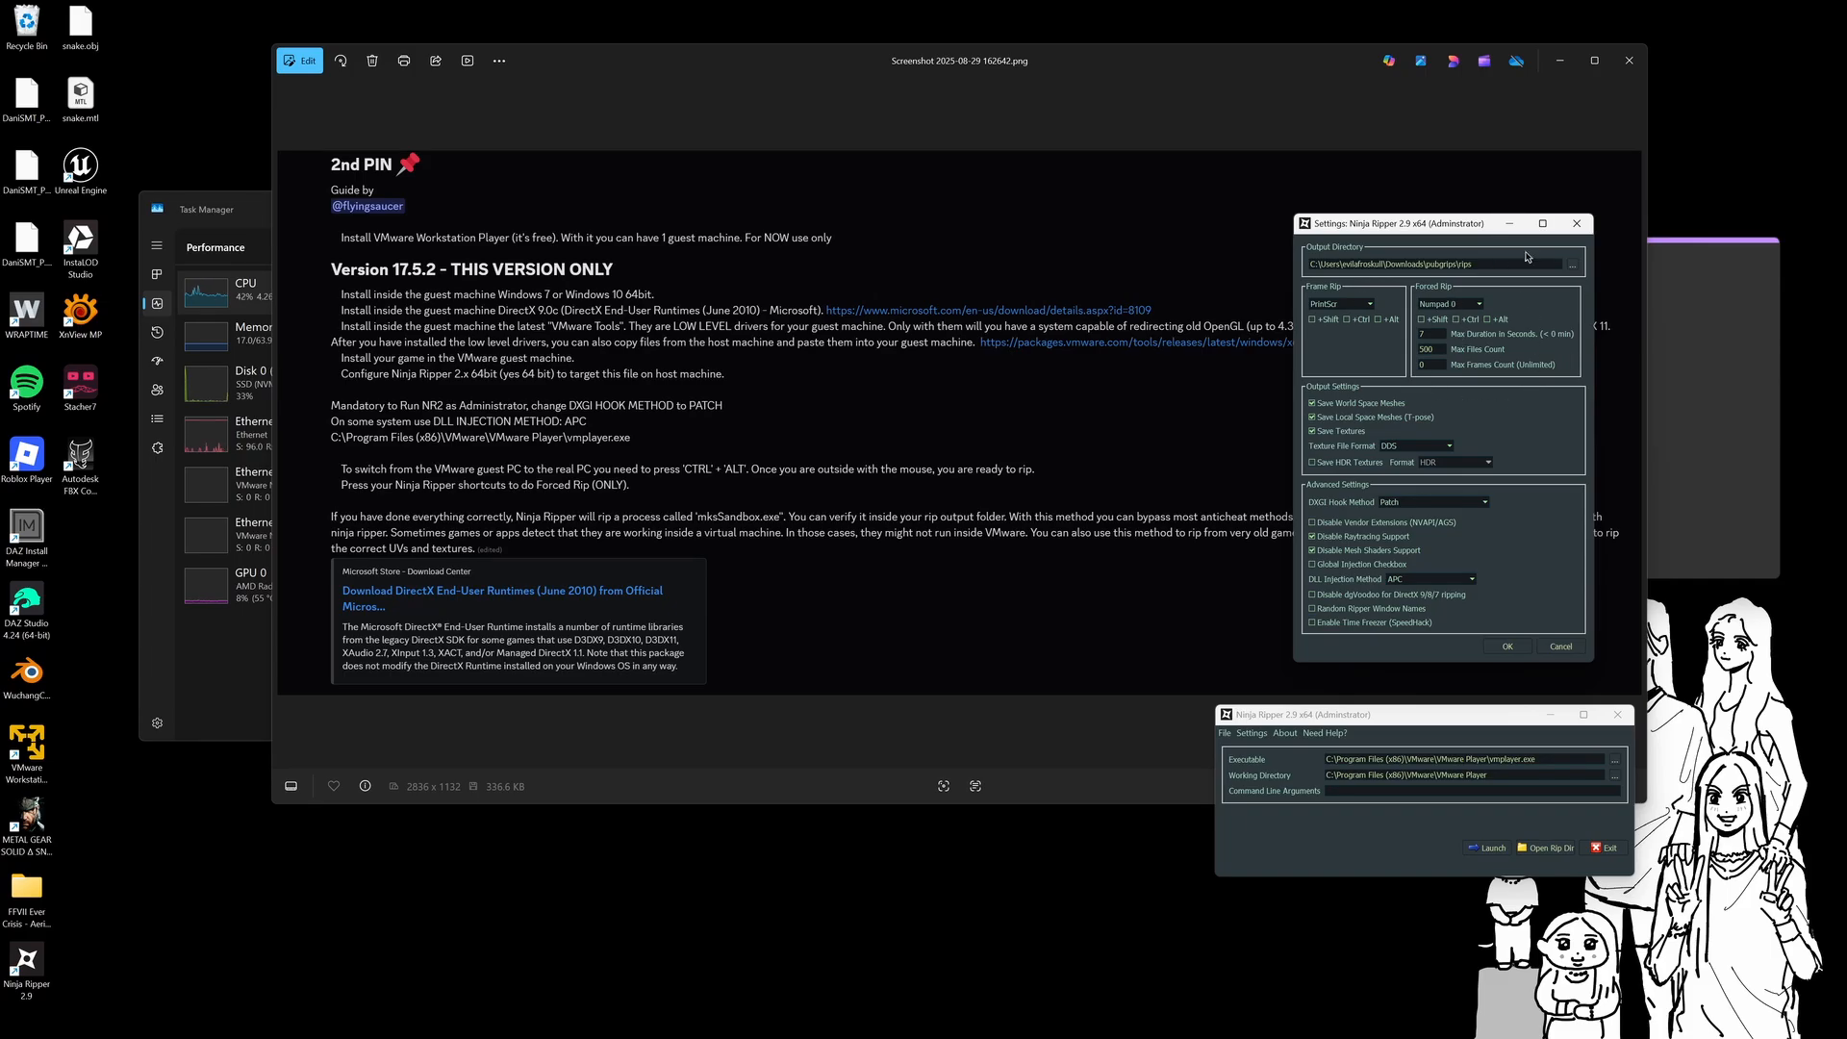
{"action": "left_click", "coordinate": [1455, 306]}
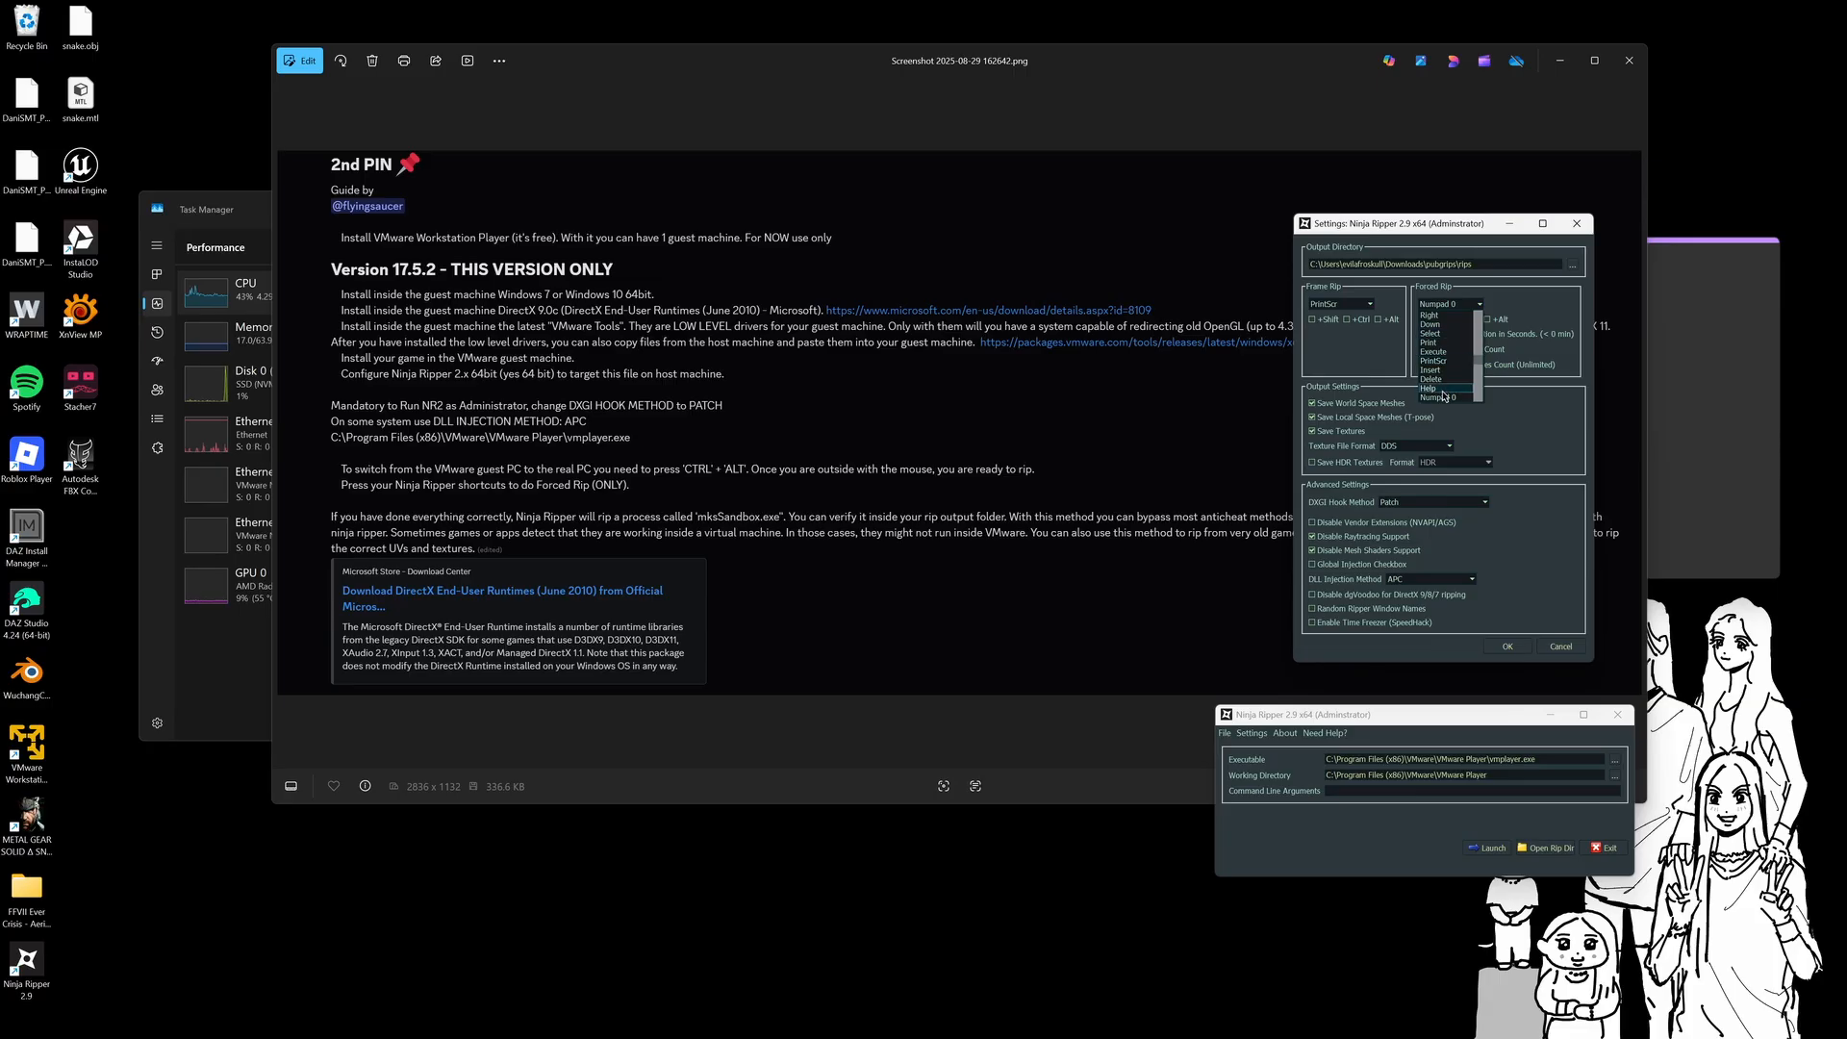
{"action": "left_click", "coordinate": [1550, 302]}
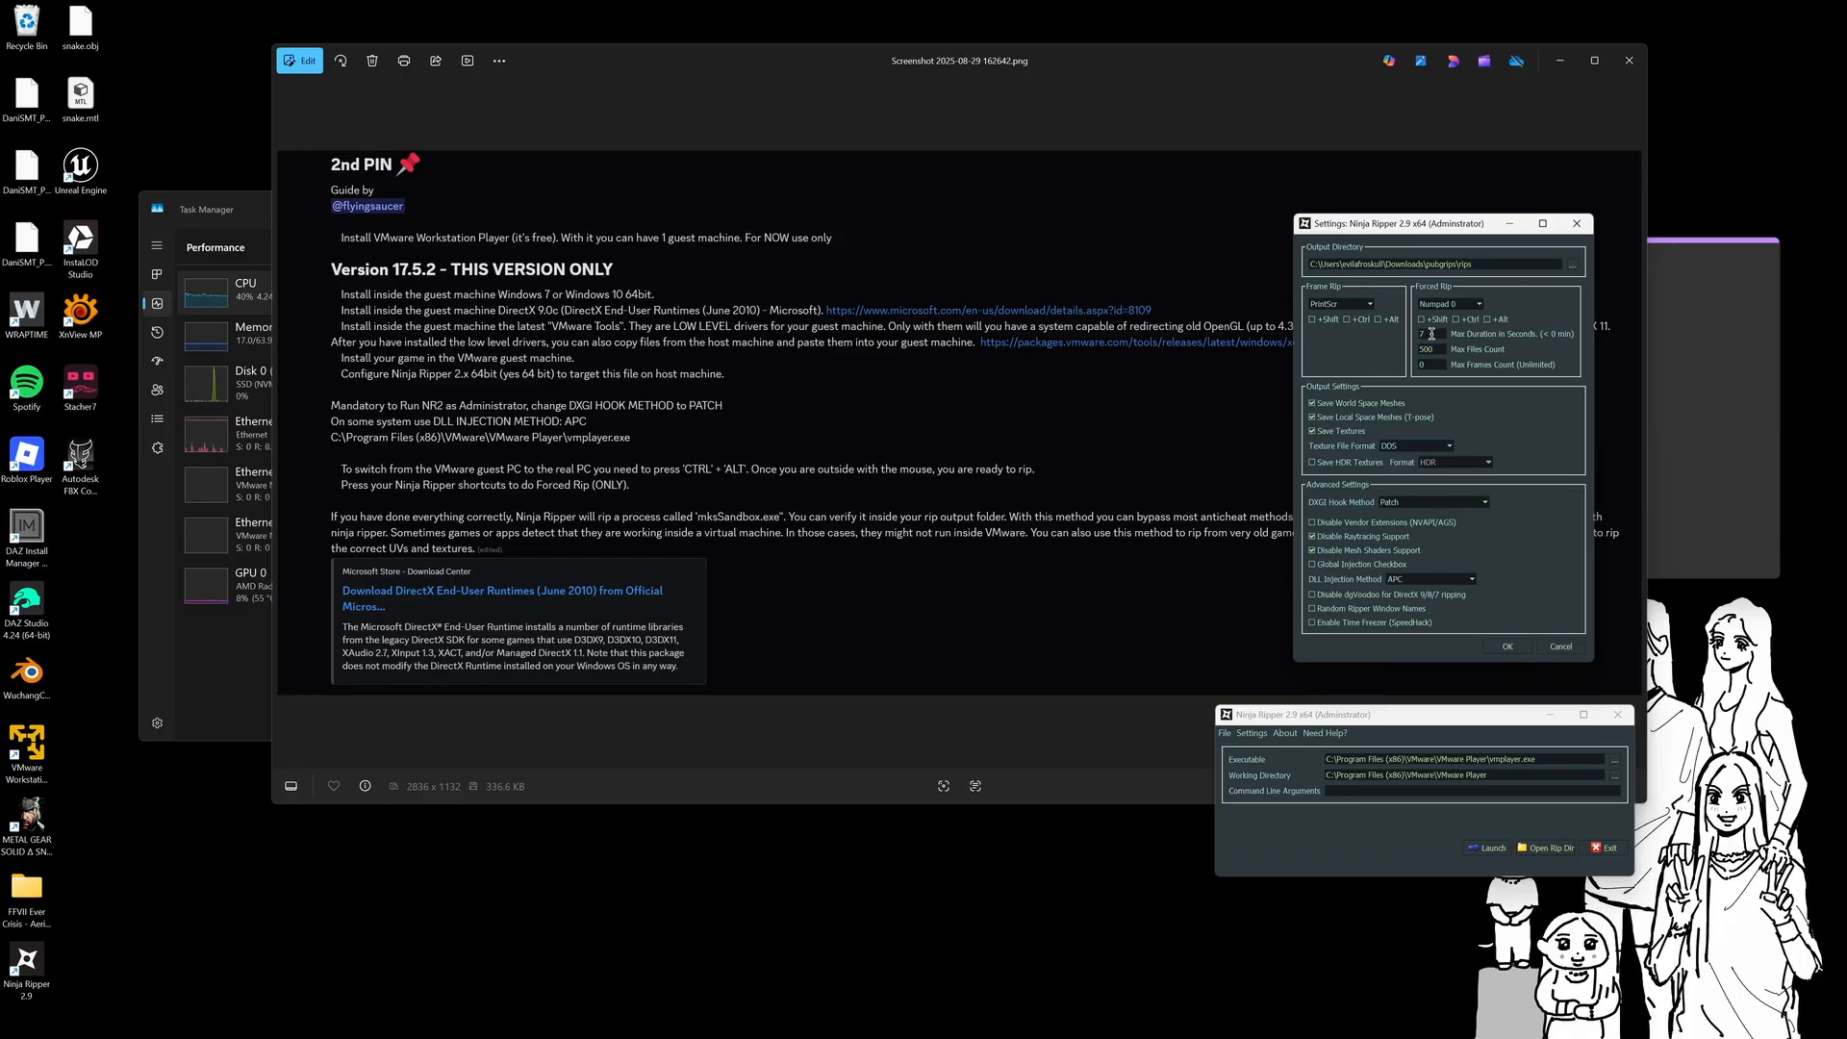
{"action": "left_click_drag", "start_coordinate": [1431, 334], "coordinate": [1408, 333]}
{"action": "left_click", "coordinate": [1424, 452]}
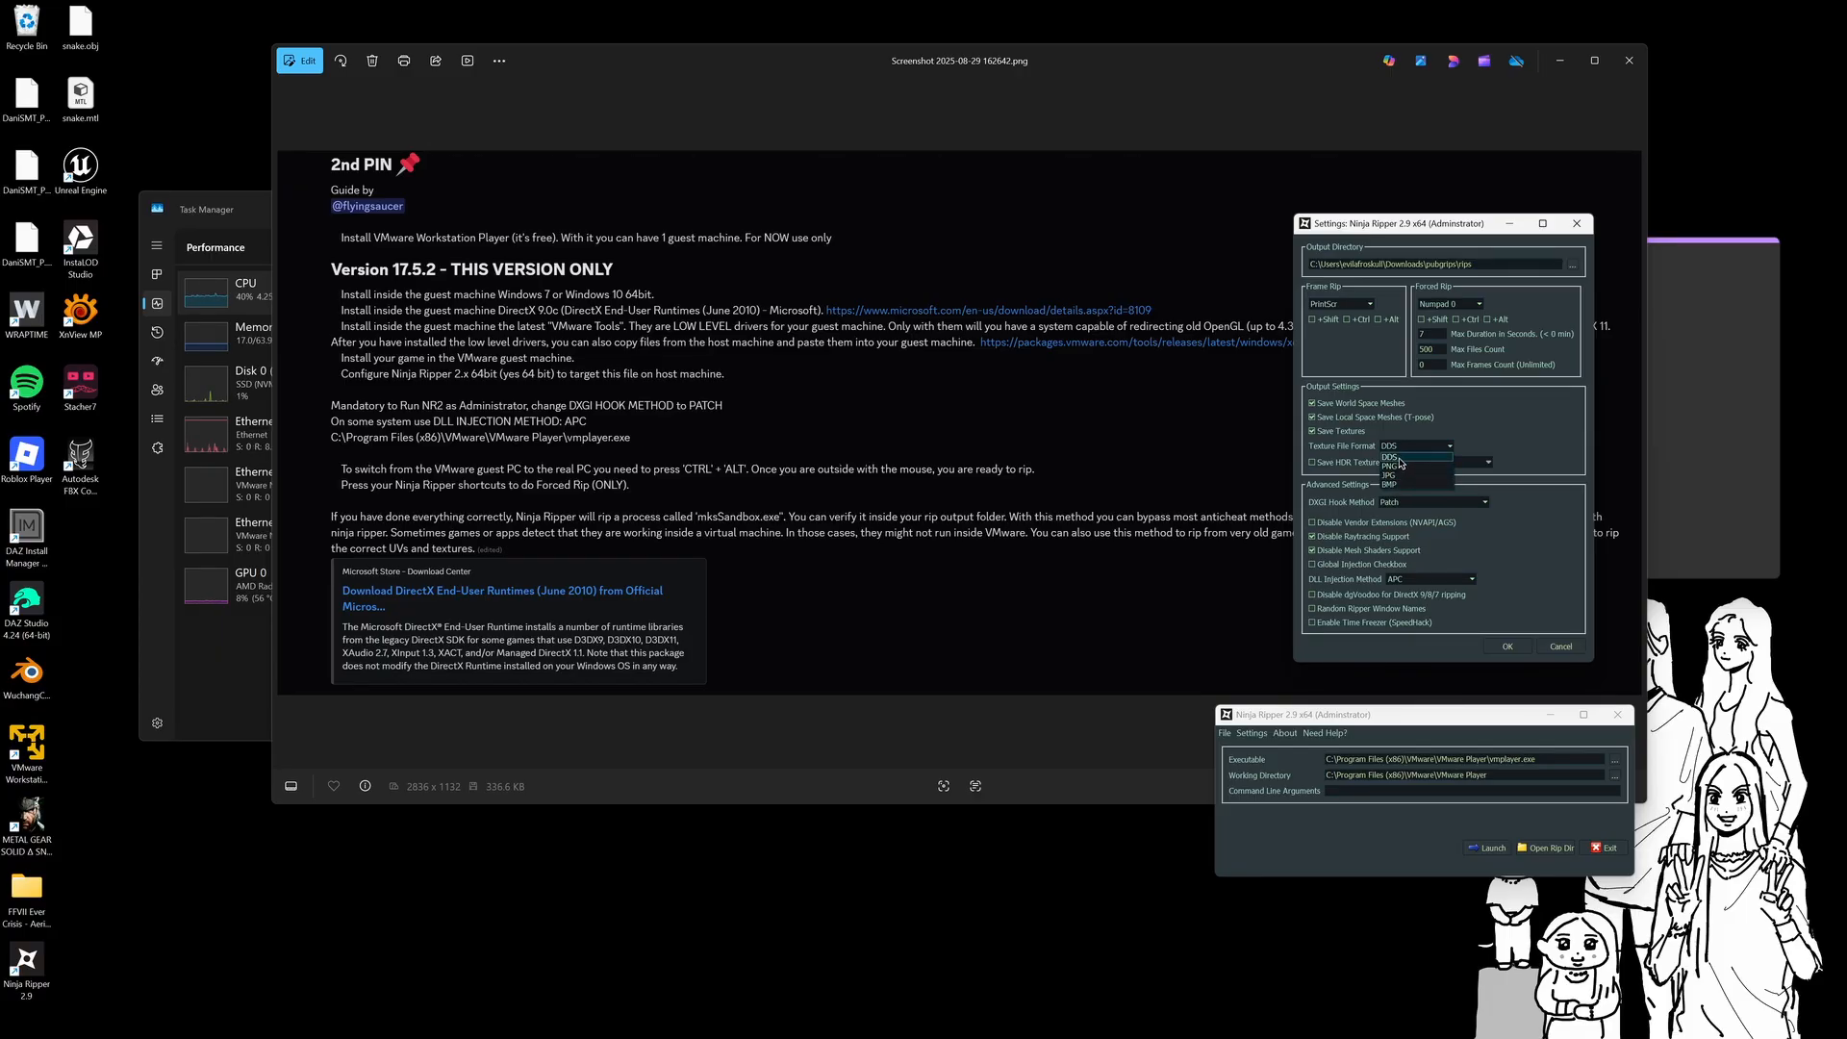
{"action": "left_click", "coordinate": [1504, 439]}
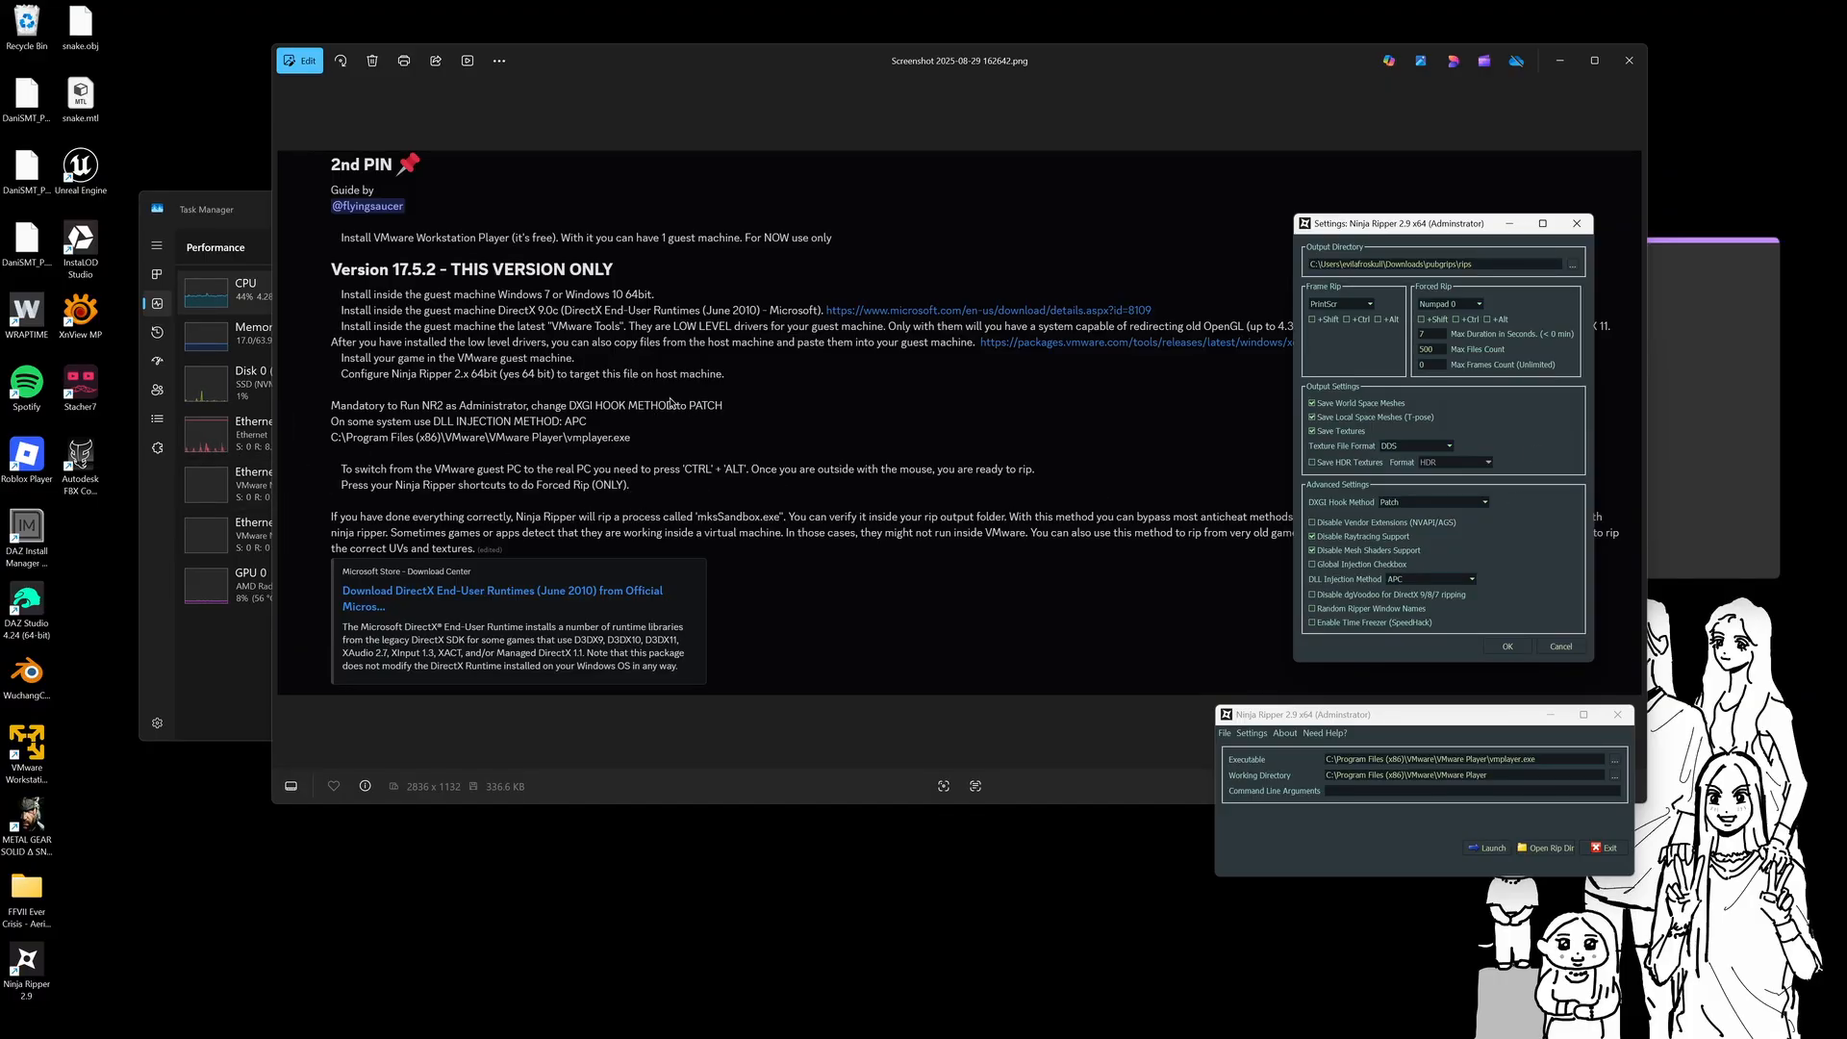
Set the DXGI hook method to Patch and the DLL injection method to APC, and save the Ninja Ripper settings
{"action": "left_click", "coordinate": [1386, 501]}
{"action": "left_click", "coordinate": [1412, 511]}
{"action": "left_click", "coordinate": [1416, 580]}
{"action": "left_click", "coordinate": [1403, 600]}
{"action": "left_click", "coordinate": [1497, 648]}
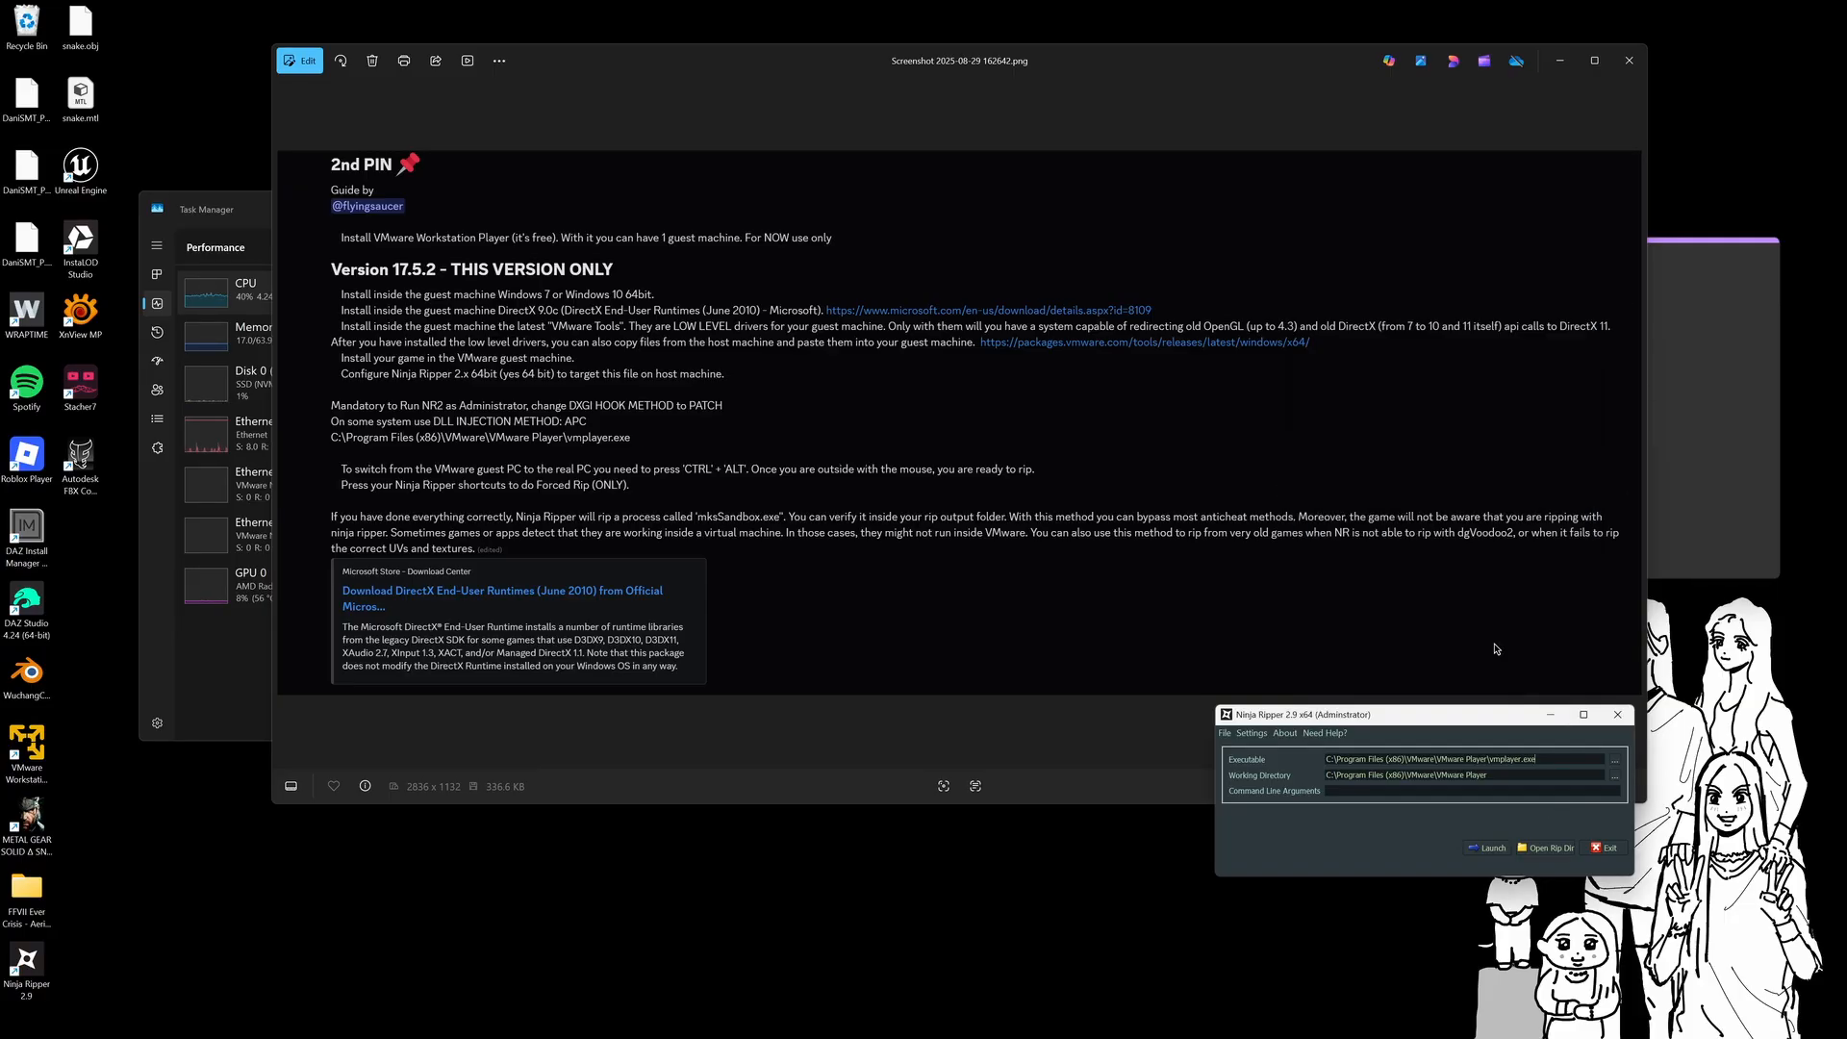
Launch VMware Workstation Player through Ninja Ripper and start the Windows 10 x64 virtual machine
{"action": "left_click", "coordinate": [1489, 849]}
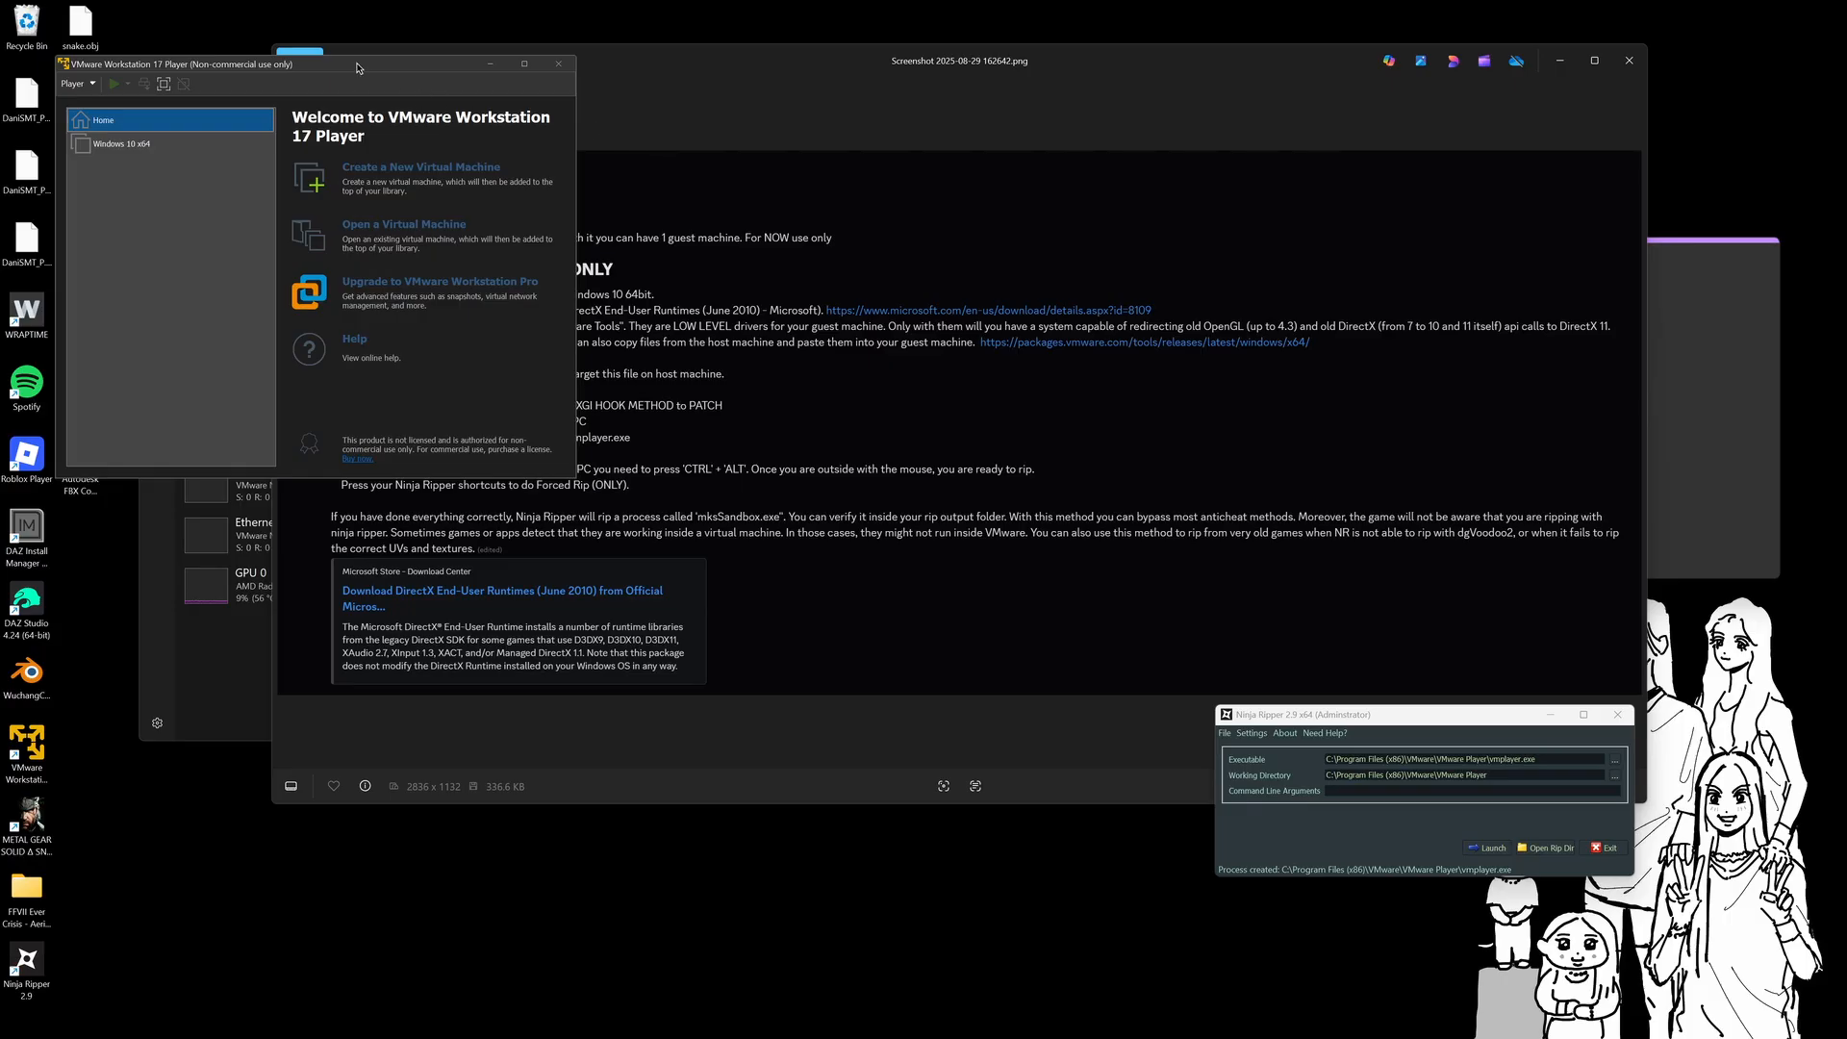
{"action": "left_click_drag", "start_coordinate": [356, 64], "coordinate": [908, 353]}
{"action": "left_click", "coordinate": [722, 431]}
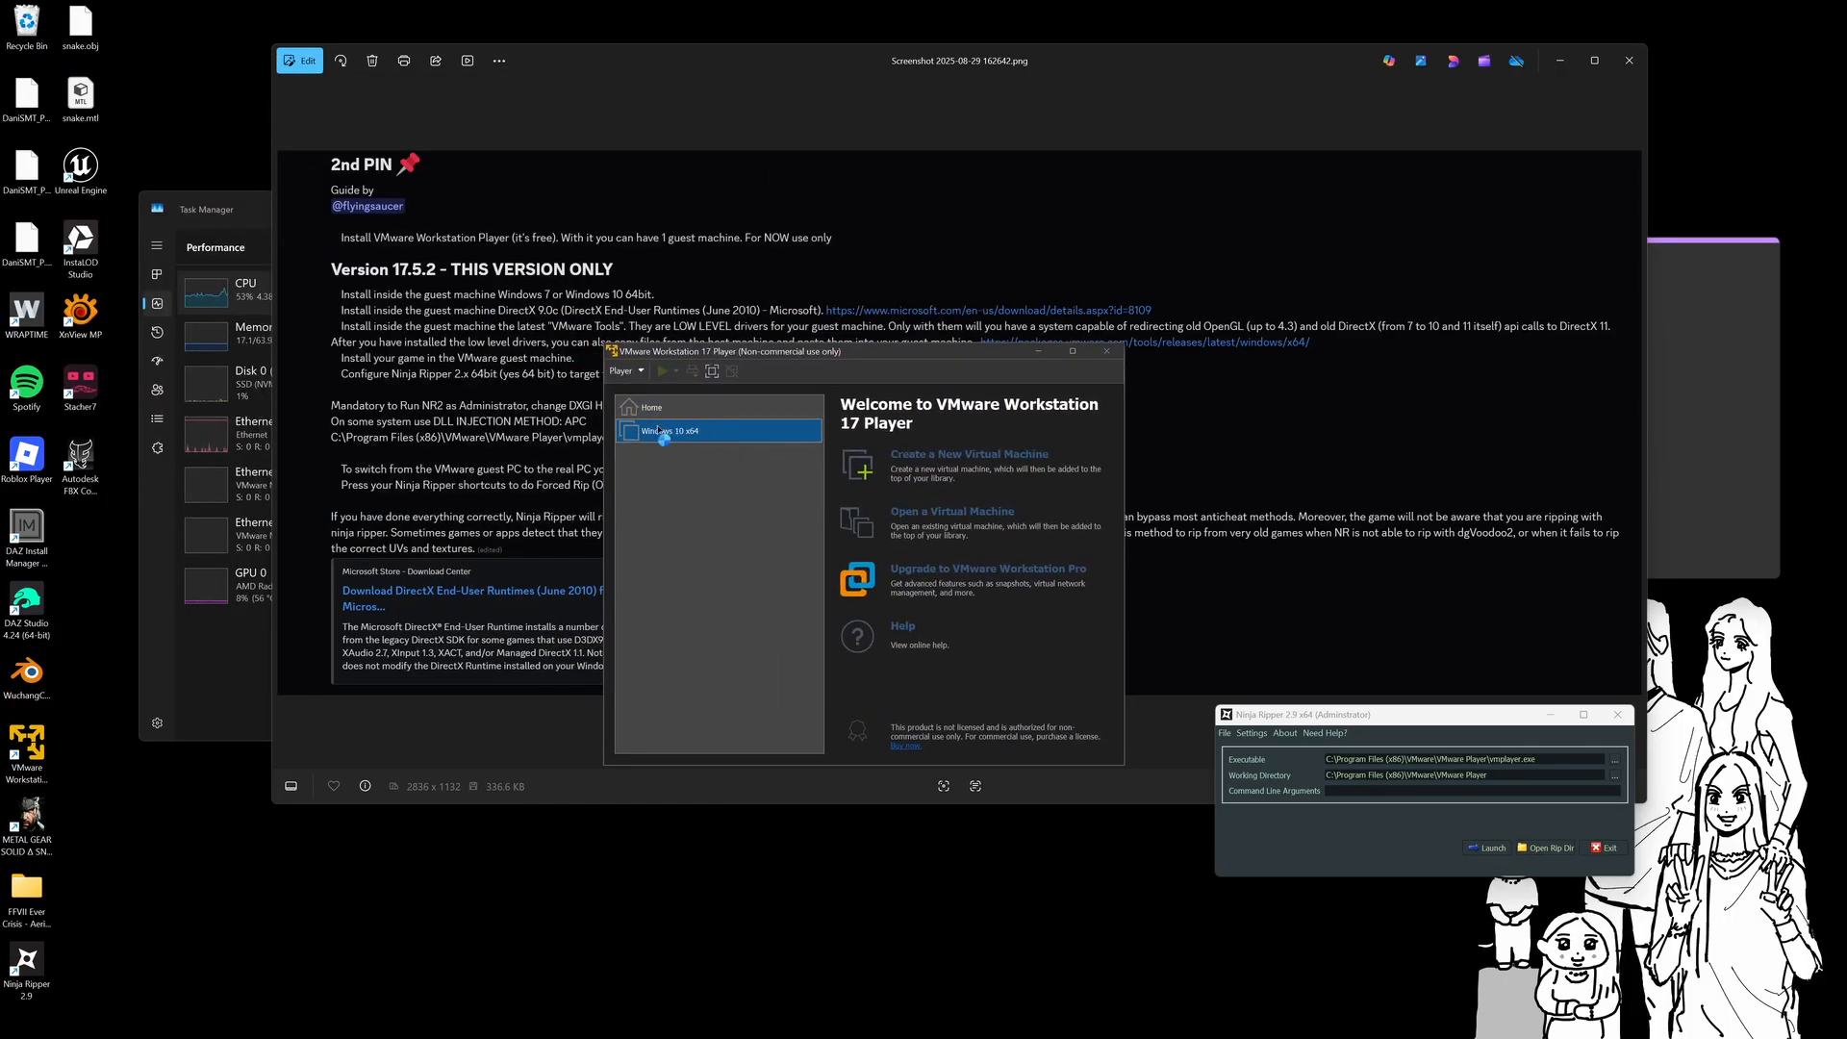
{"action": "left_click", "coordinate": [849, 702]}
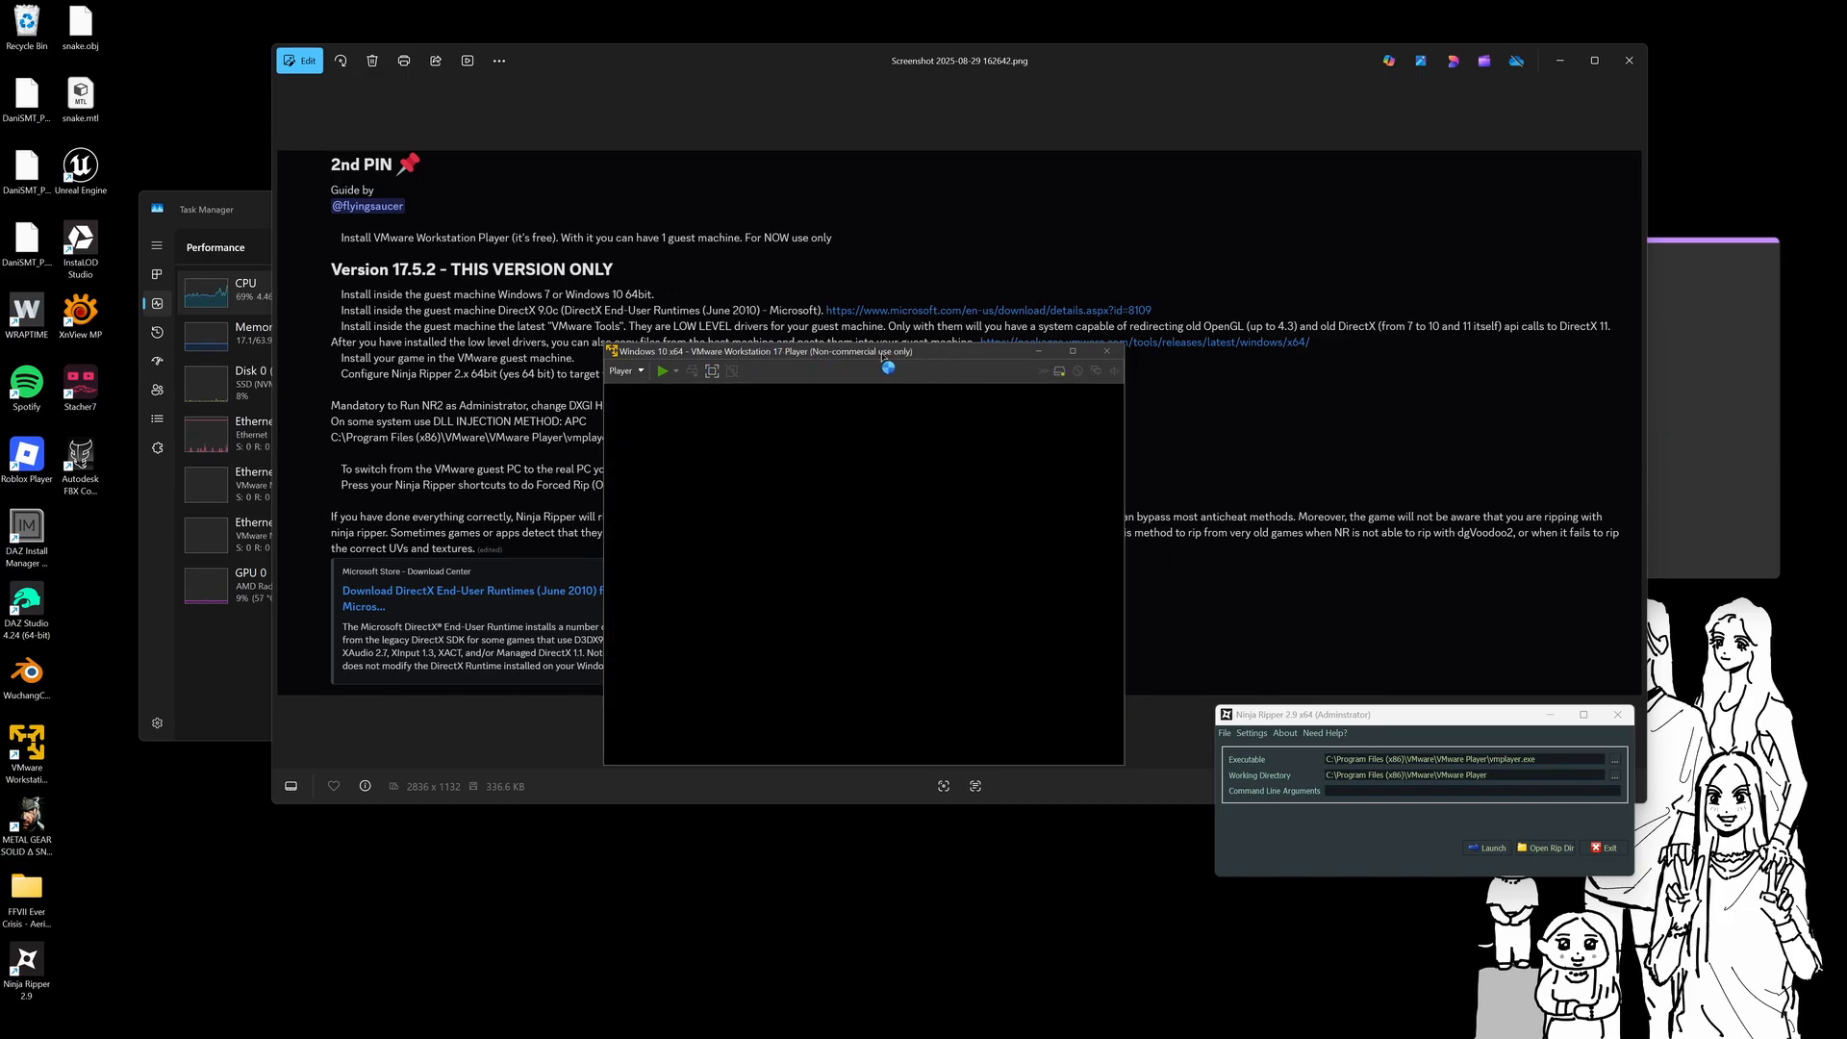
Reopen the Ninja Ripper settings to check the forced rip key, and close them without changes
{"action": "left_click", "coordinate": [1252, 733]}
{"action": "left_click", "coordinate": [1268, 751]}
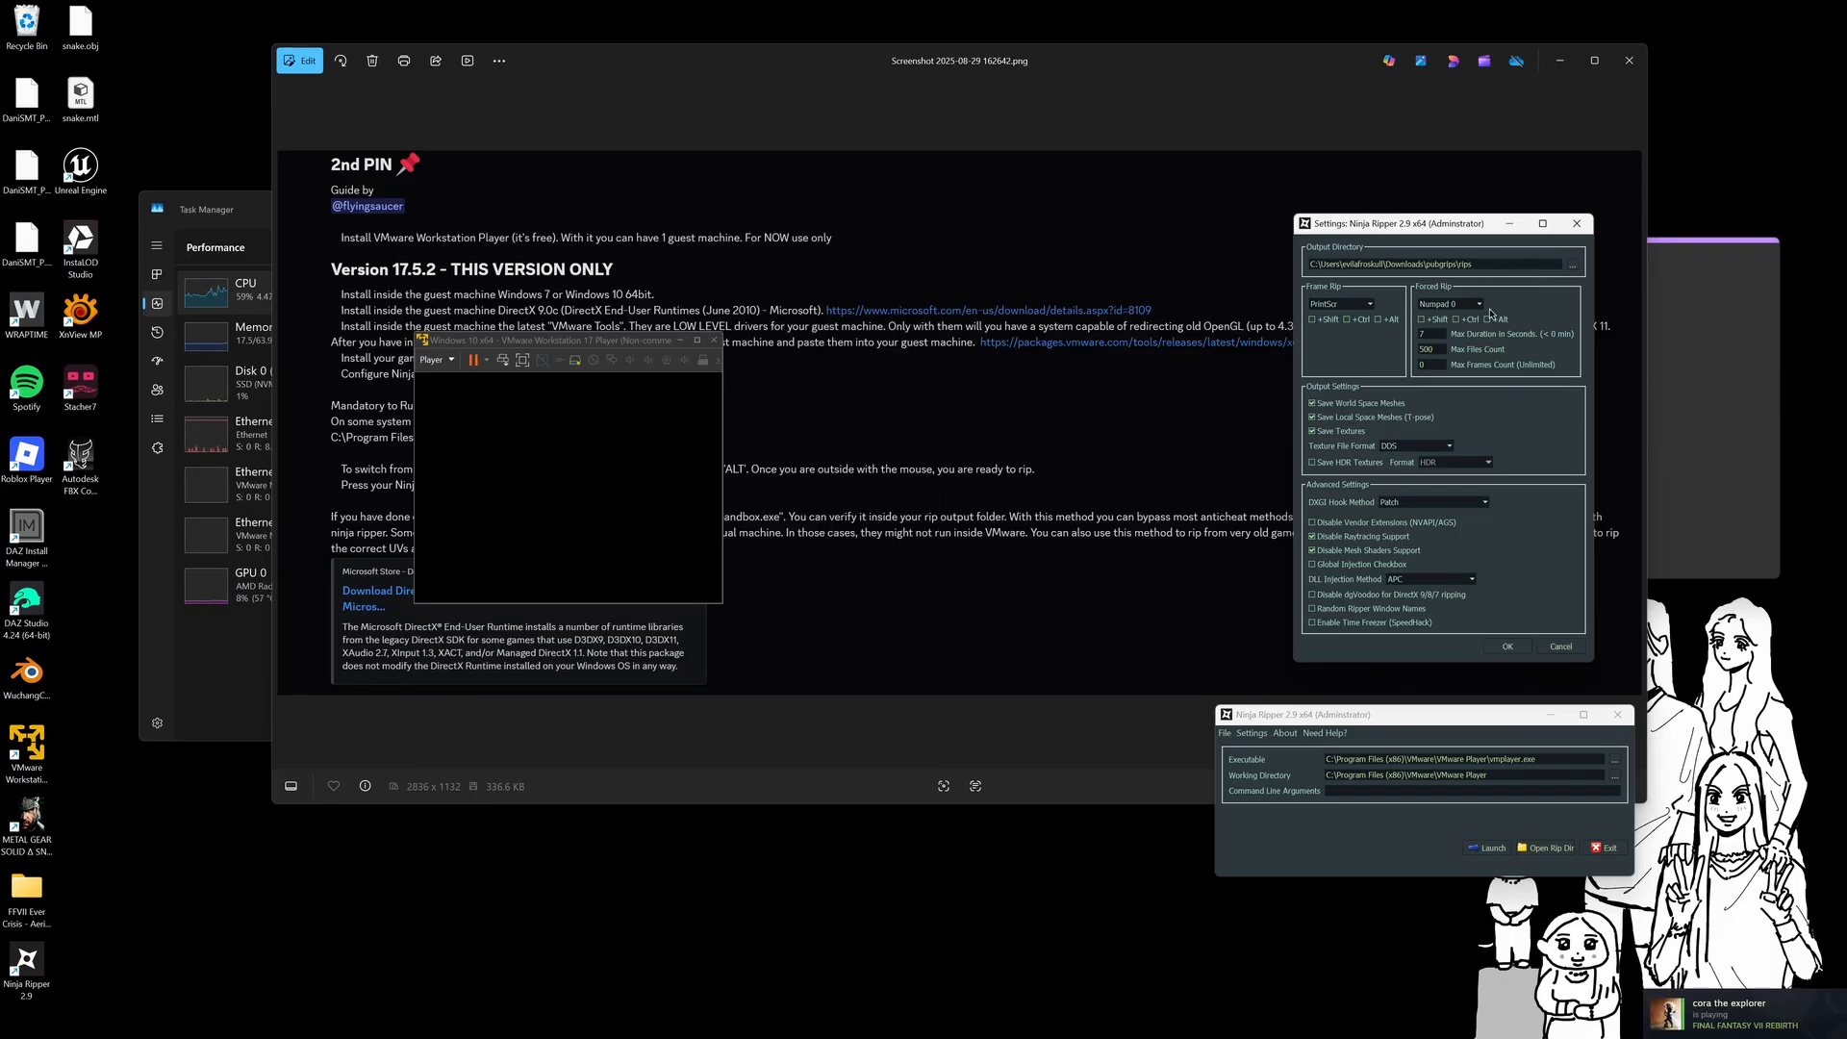
{"action": "left_click", "coordinate": [1575, 224]}
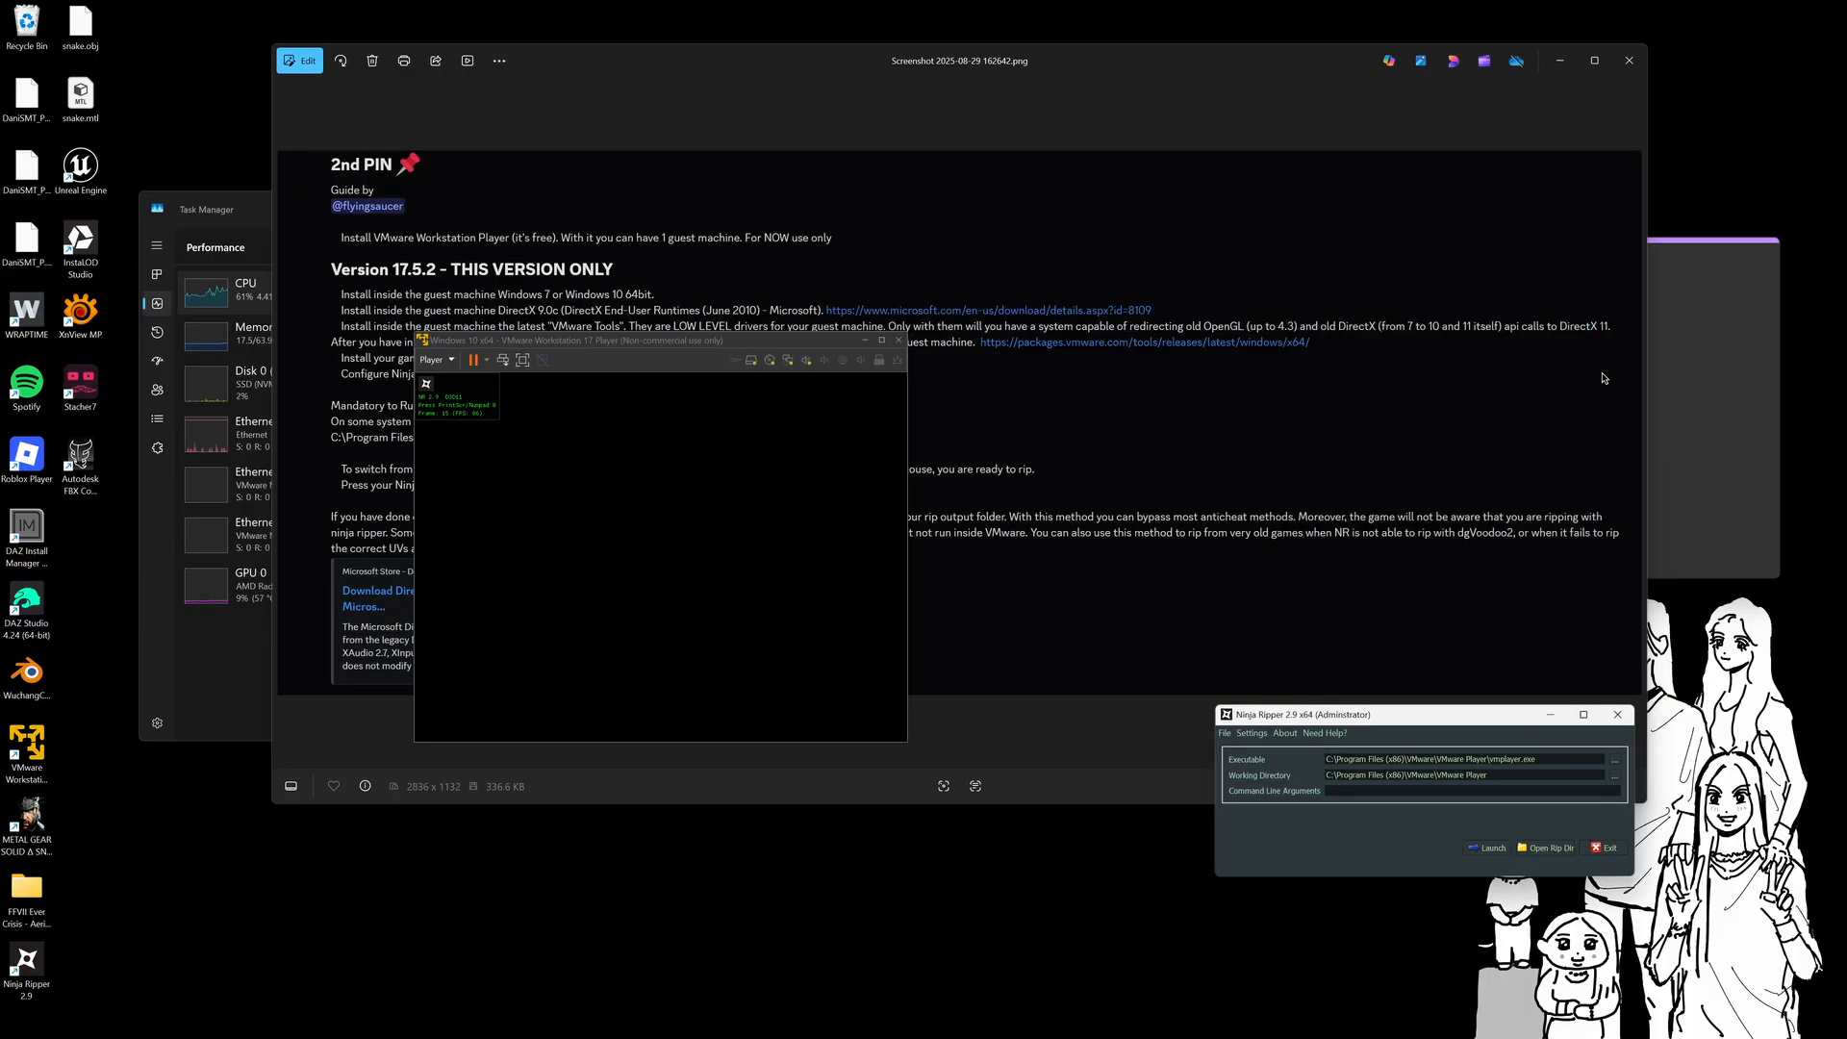
Open the rip output directory beside the virtual machine window and open its new mksSandbox.exe folder
{"action": "left_click", "coordinate": [1556, 848]}
{"action": "left_click_drag", "start_coordinate": [923, 471], "coordinate": [1531, 187]}
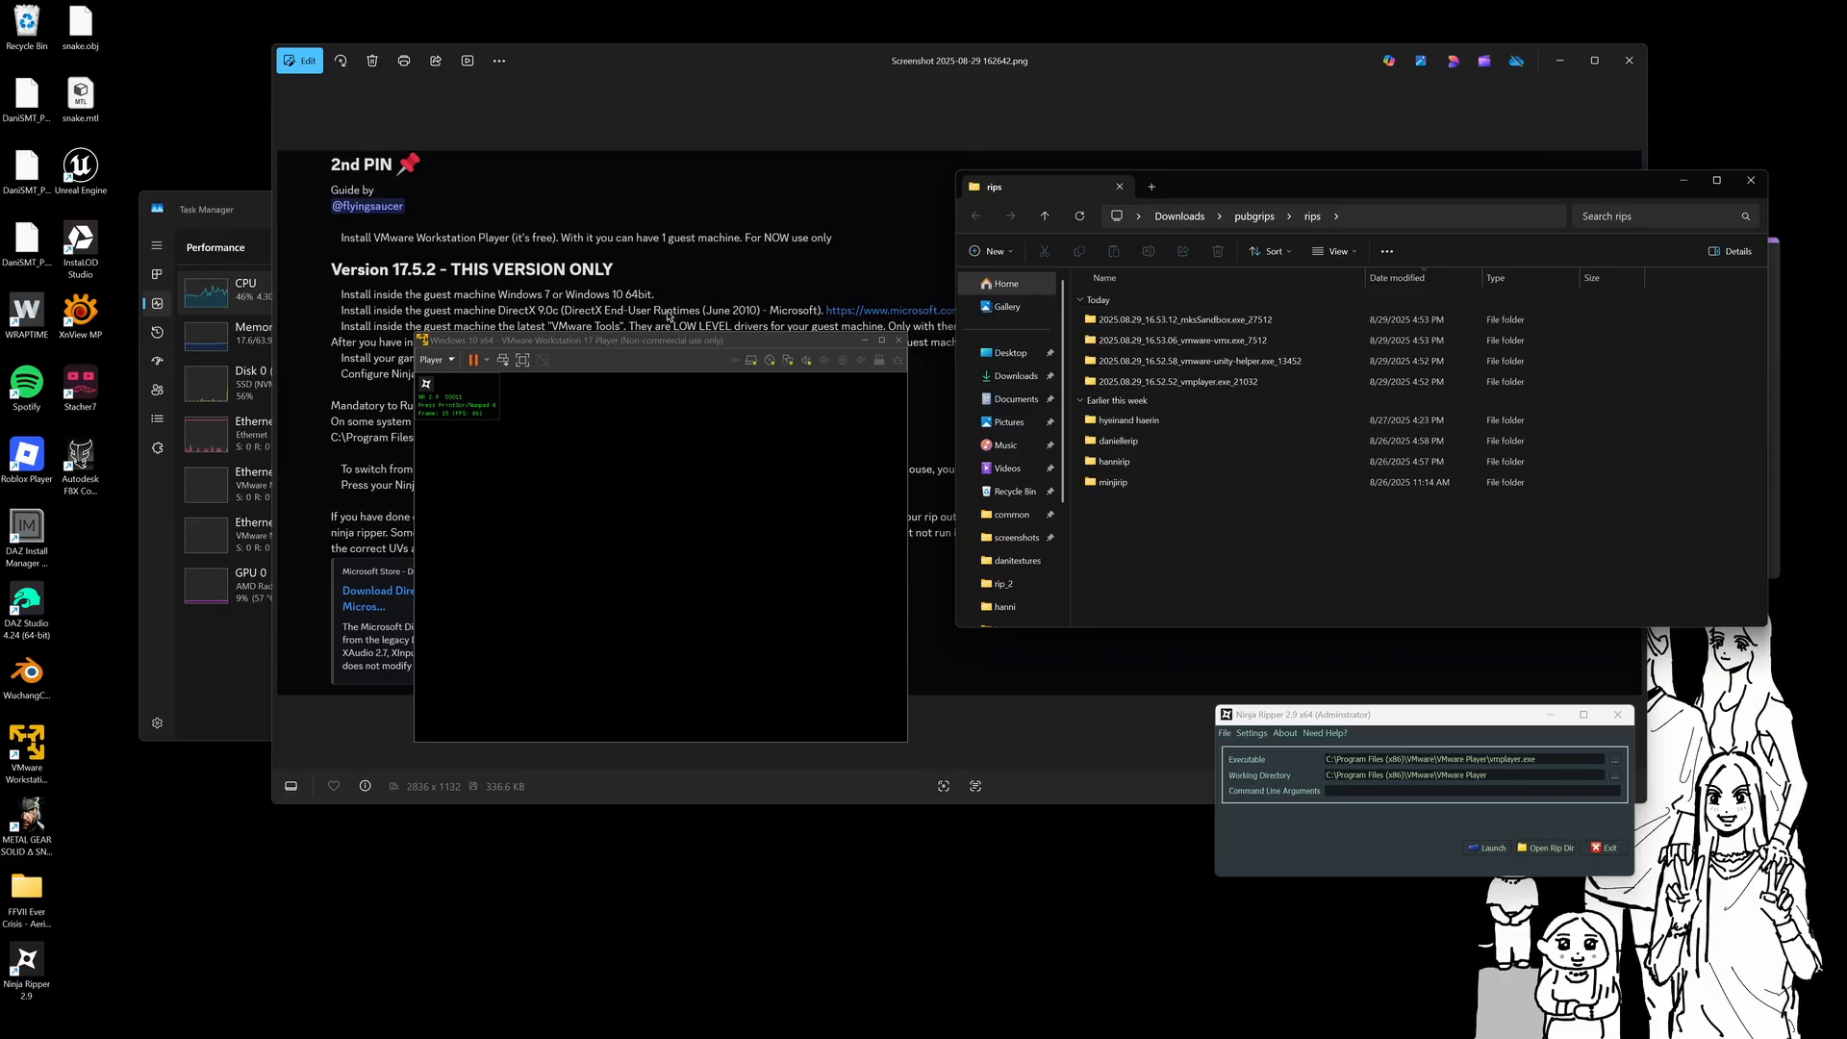
{"action": "left_click_drag", "start_coordinate": [750, 344], "coordinate": [665, 372]}
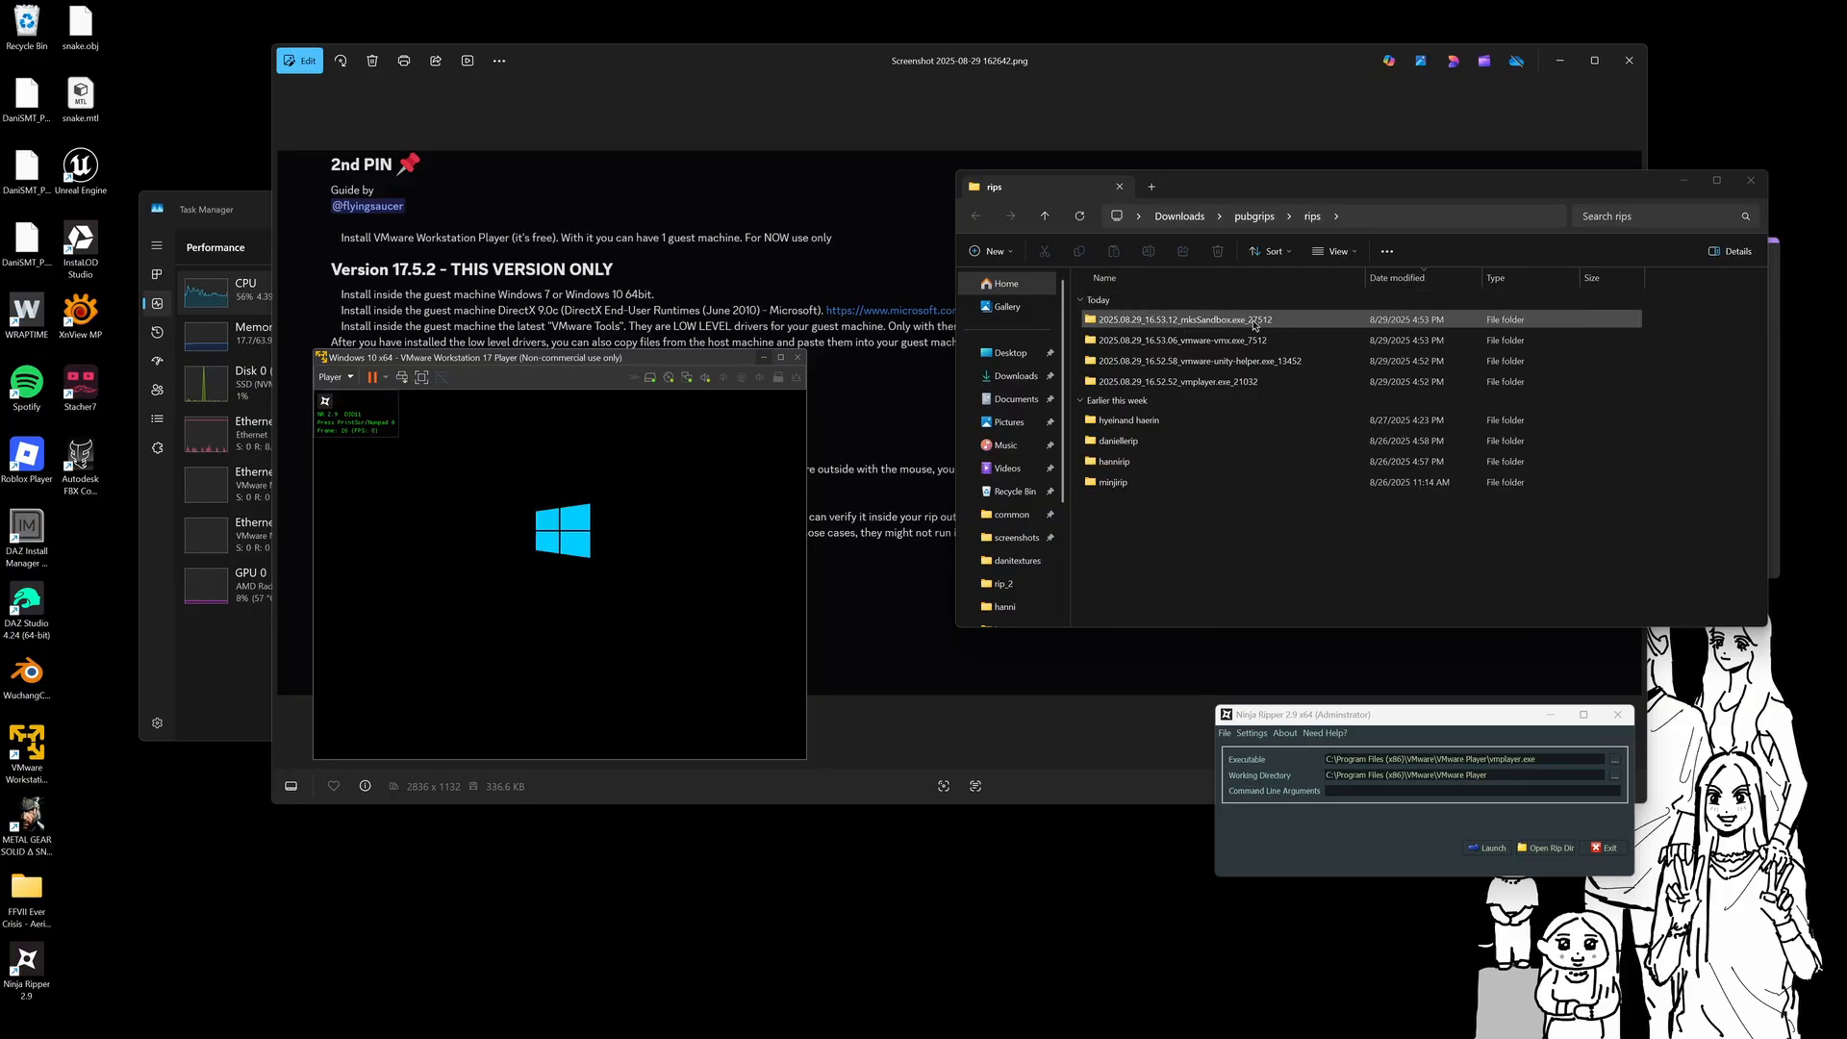
{"action": "left_click", "coordinate": [1251, 329]}
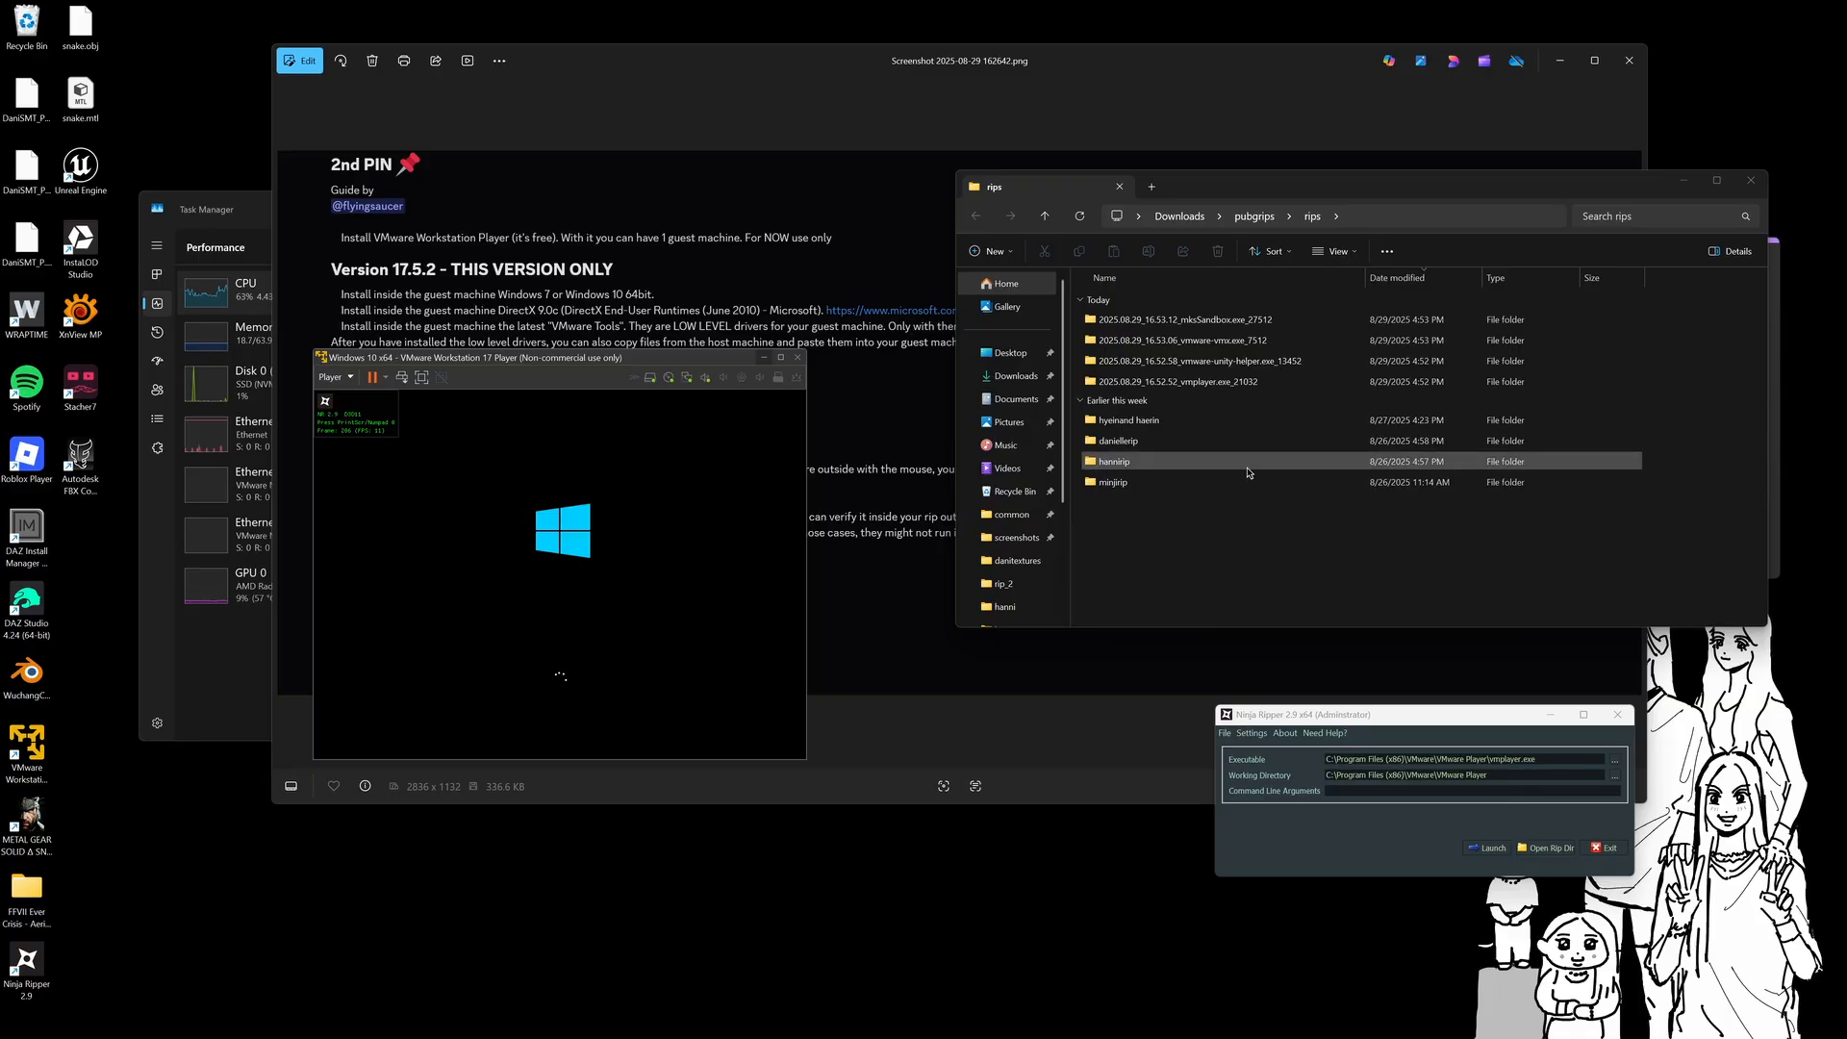
{"action": "double_click", "coordinate": [1193, 320]}
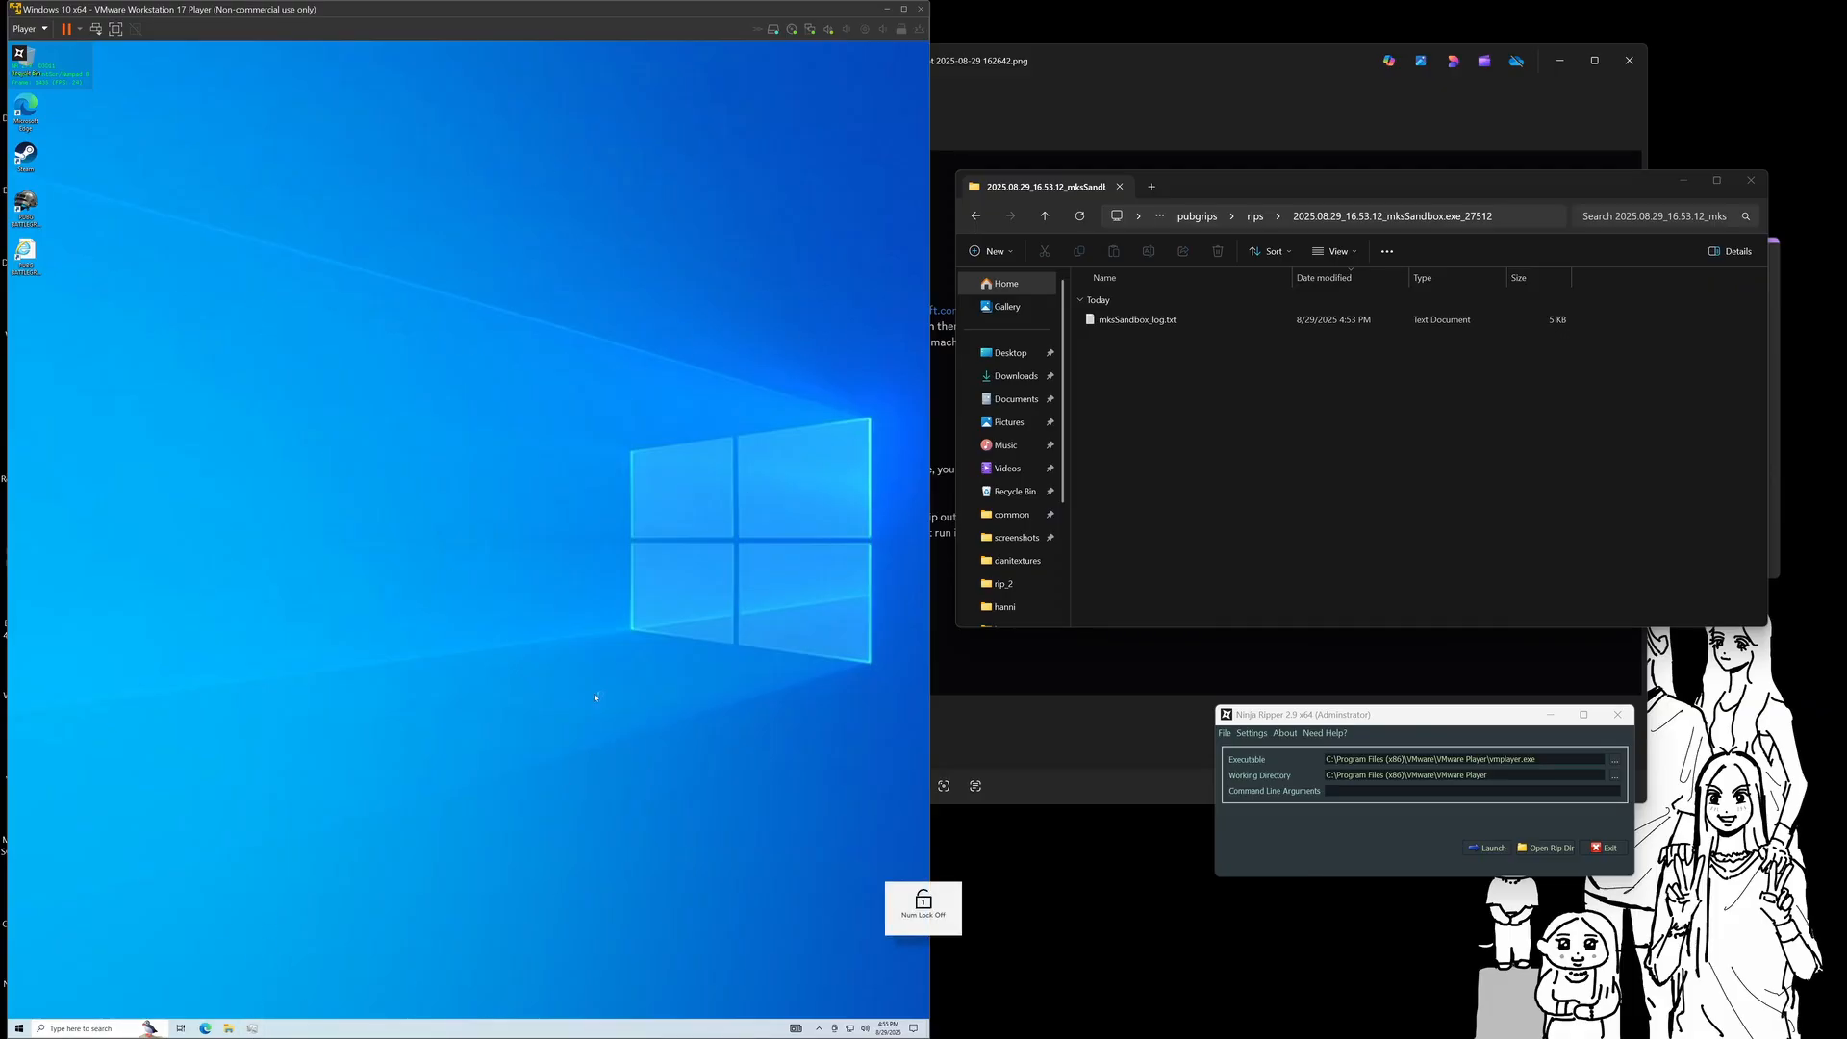
Open Task Manager inside the virtual machine and view its CPU performance graph
{"action": "left_click", "coordinate": [249, 1028]}
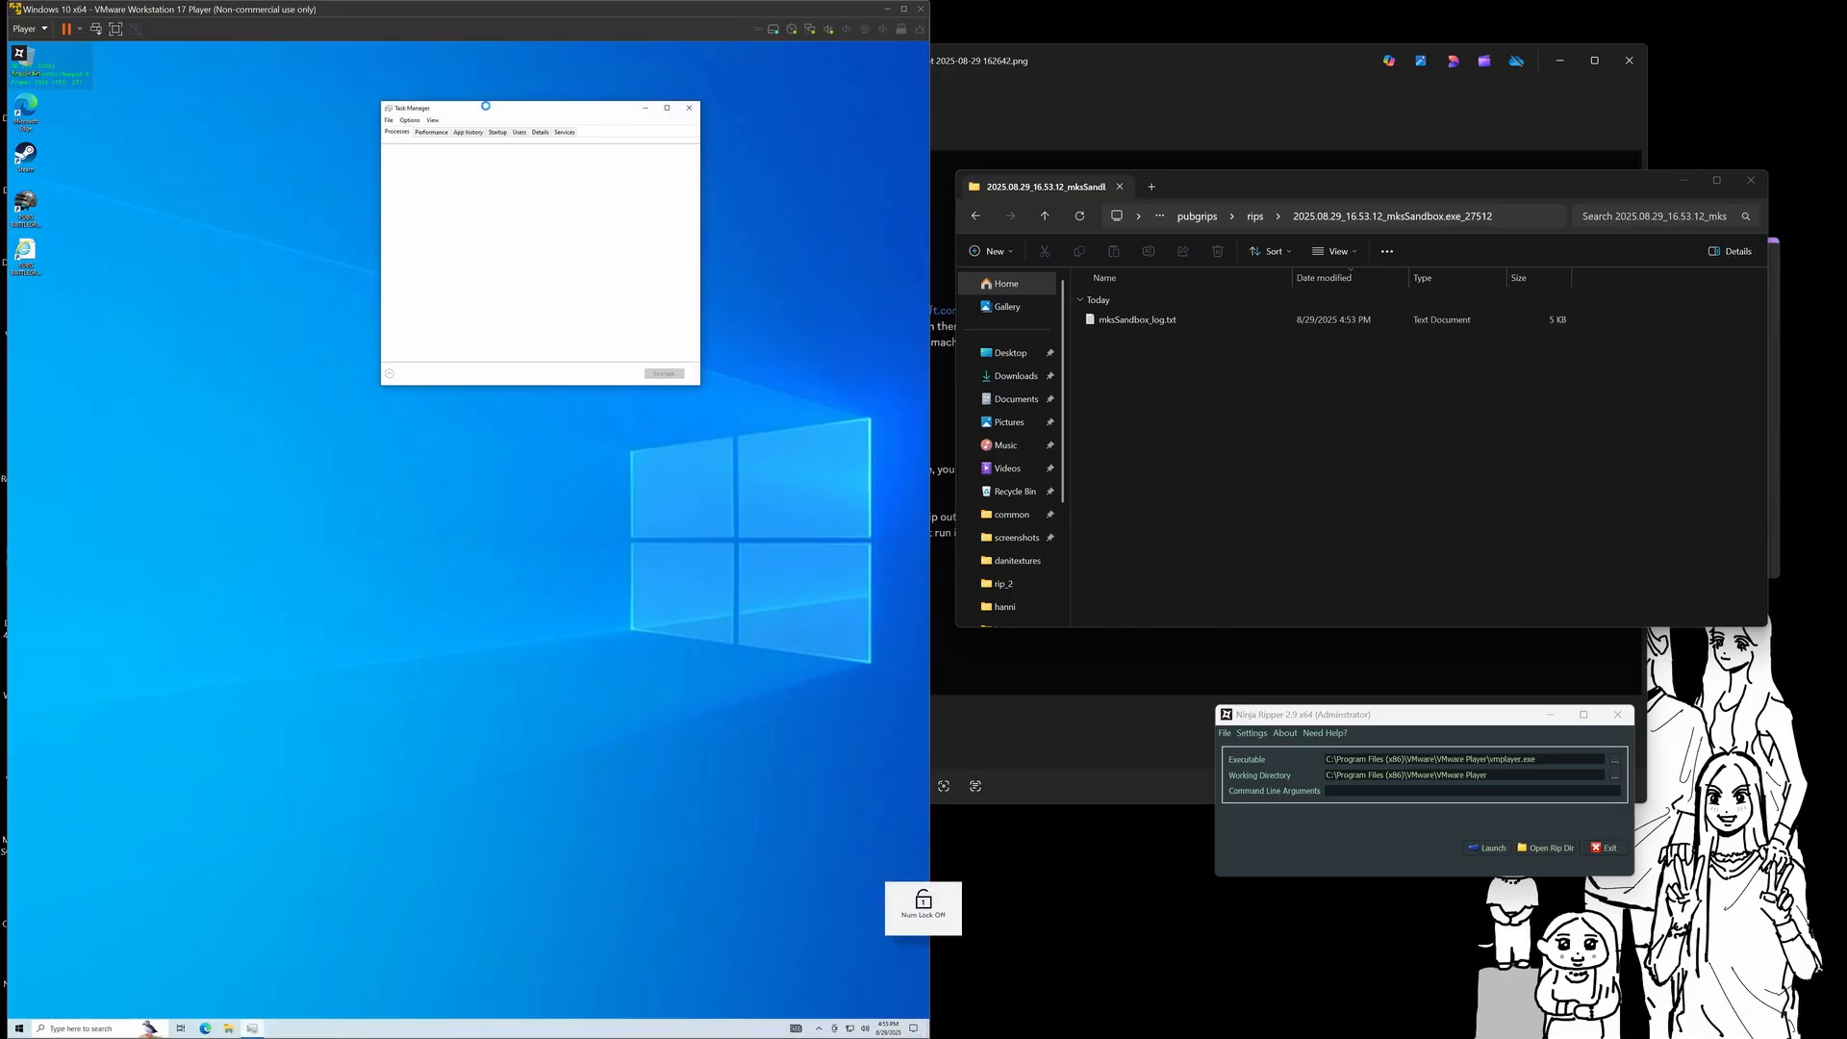
{"action": "left_click_drag", "start_coordinate": [485, 106], "coordinate": [551, 129]}
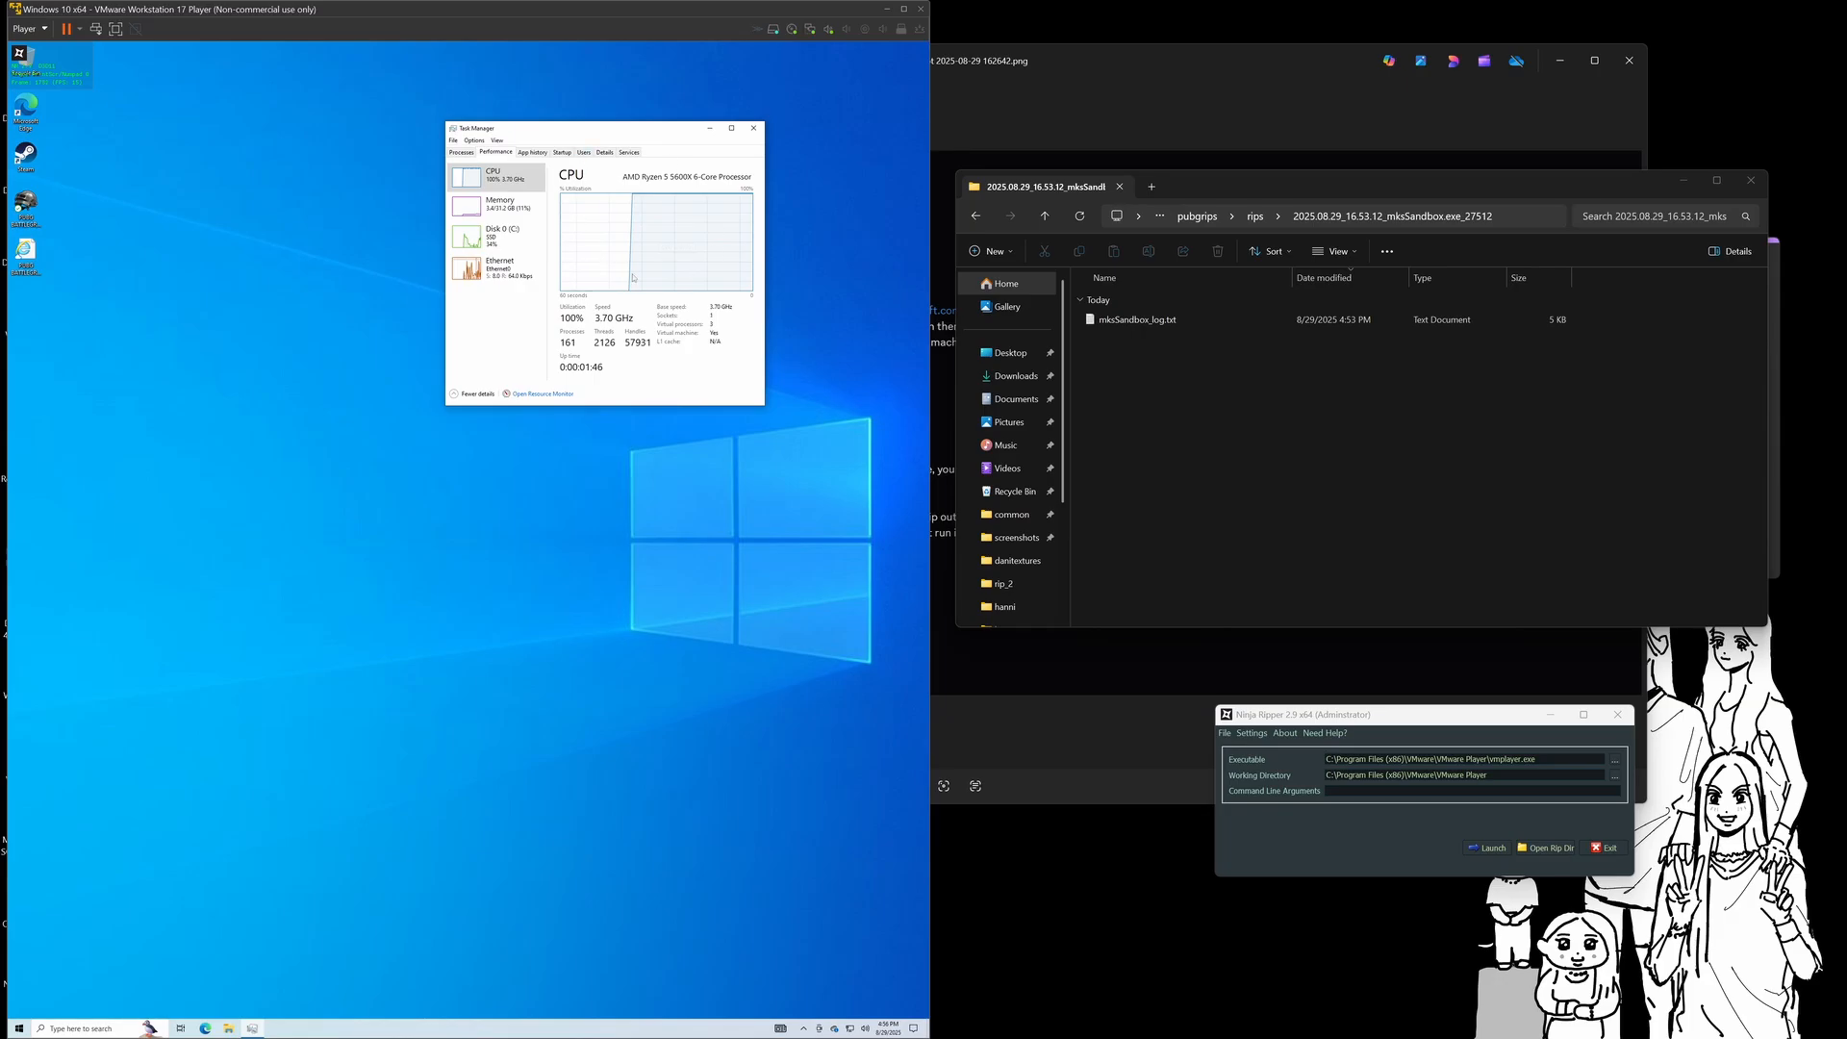
{"action": "key", "text": "Num_Lock"}
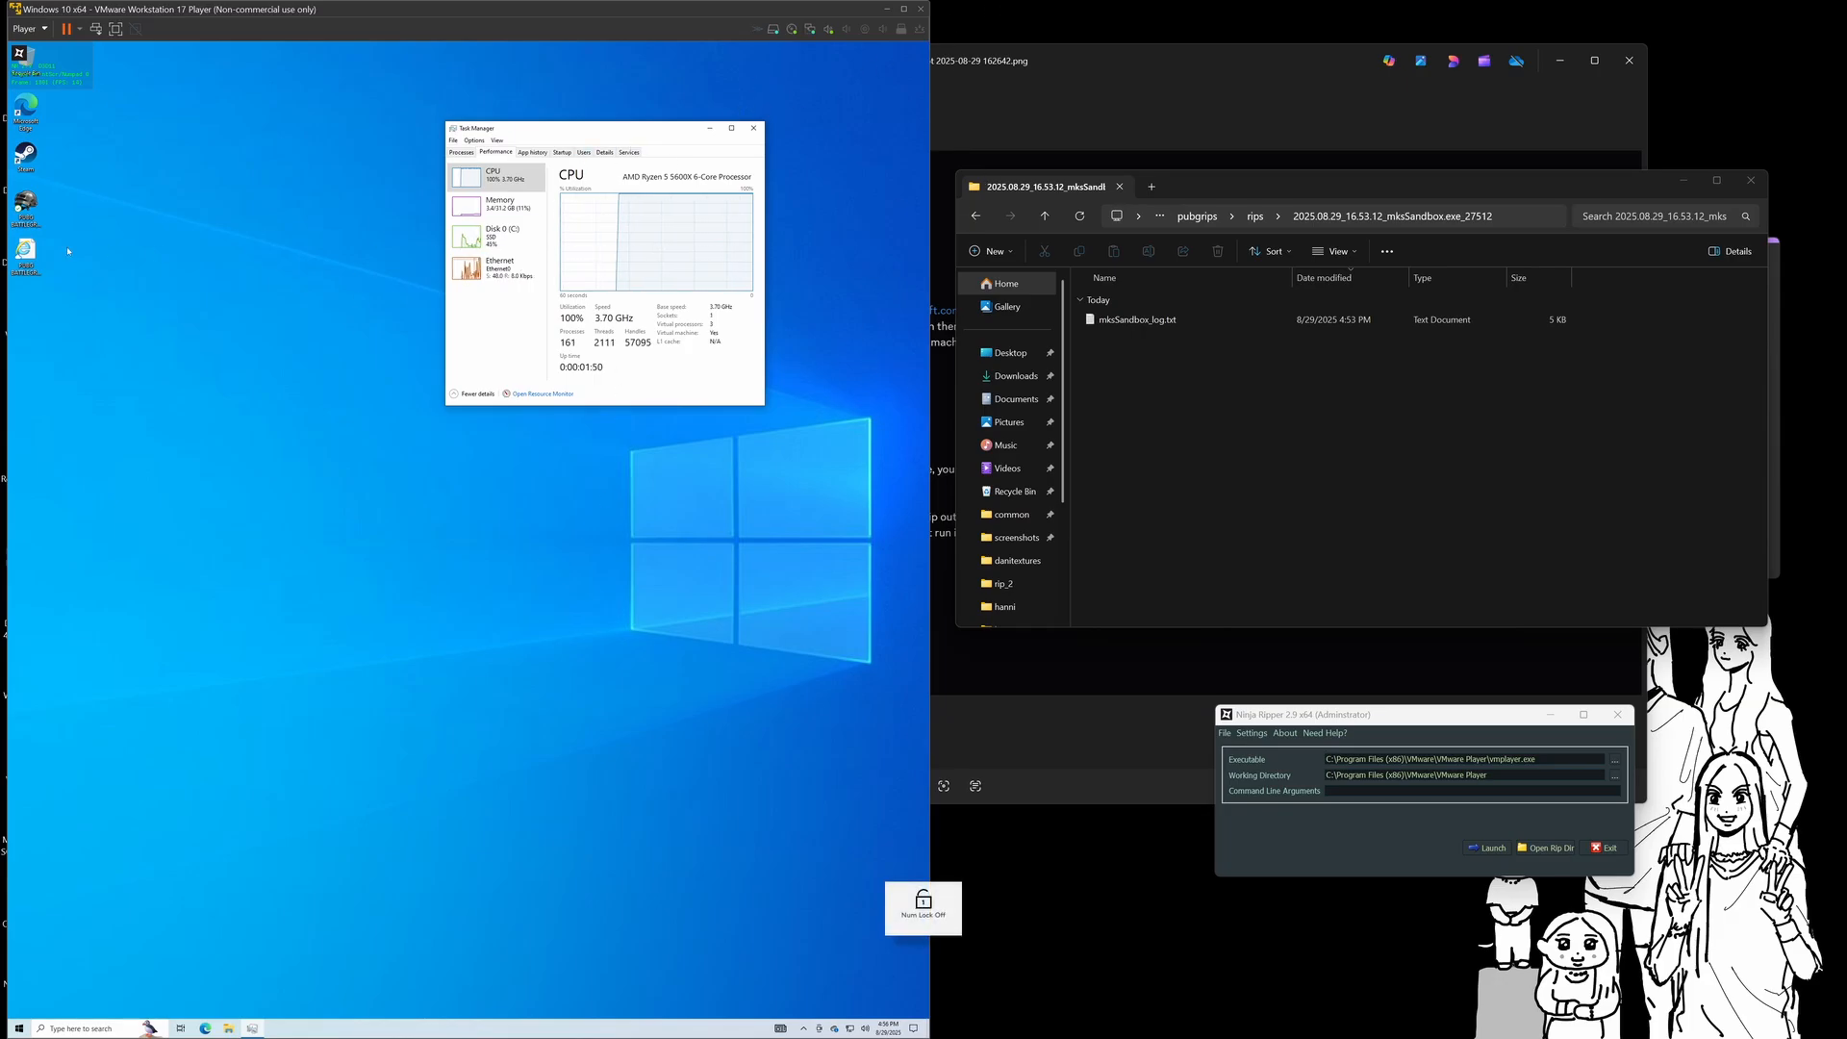
Launch PUBG: BATTLEGROUNDS from the Steam library in the virtual machine and check the running processes and performance in Task Manager
{"action": "double_click", "coordinate": [26, 154]}
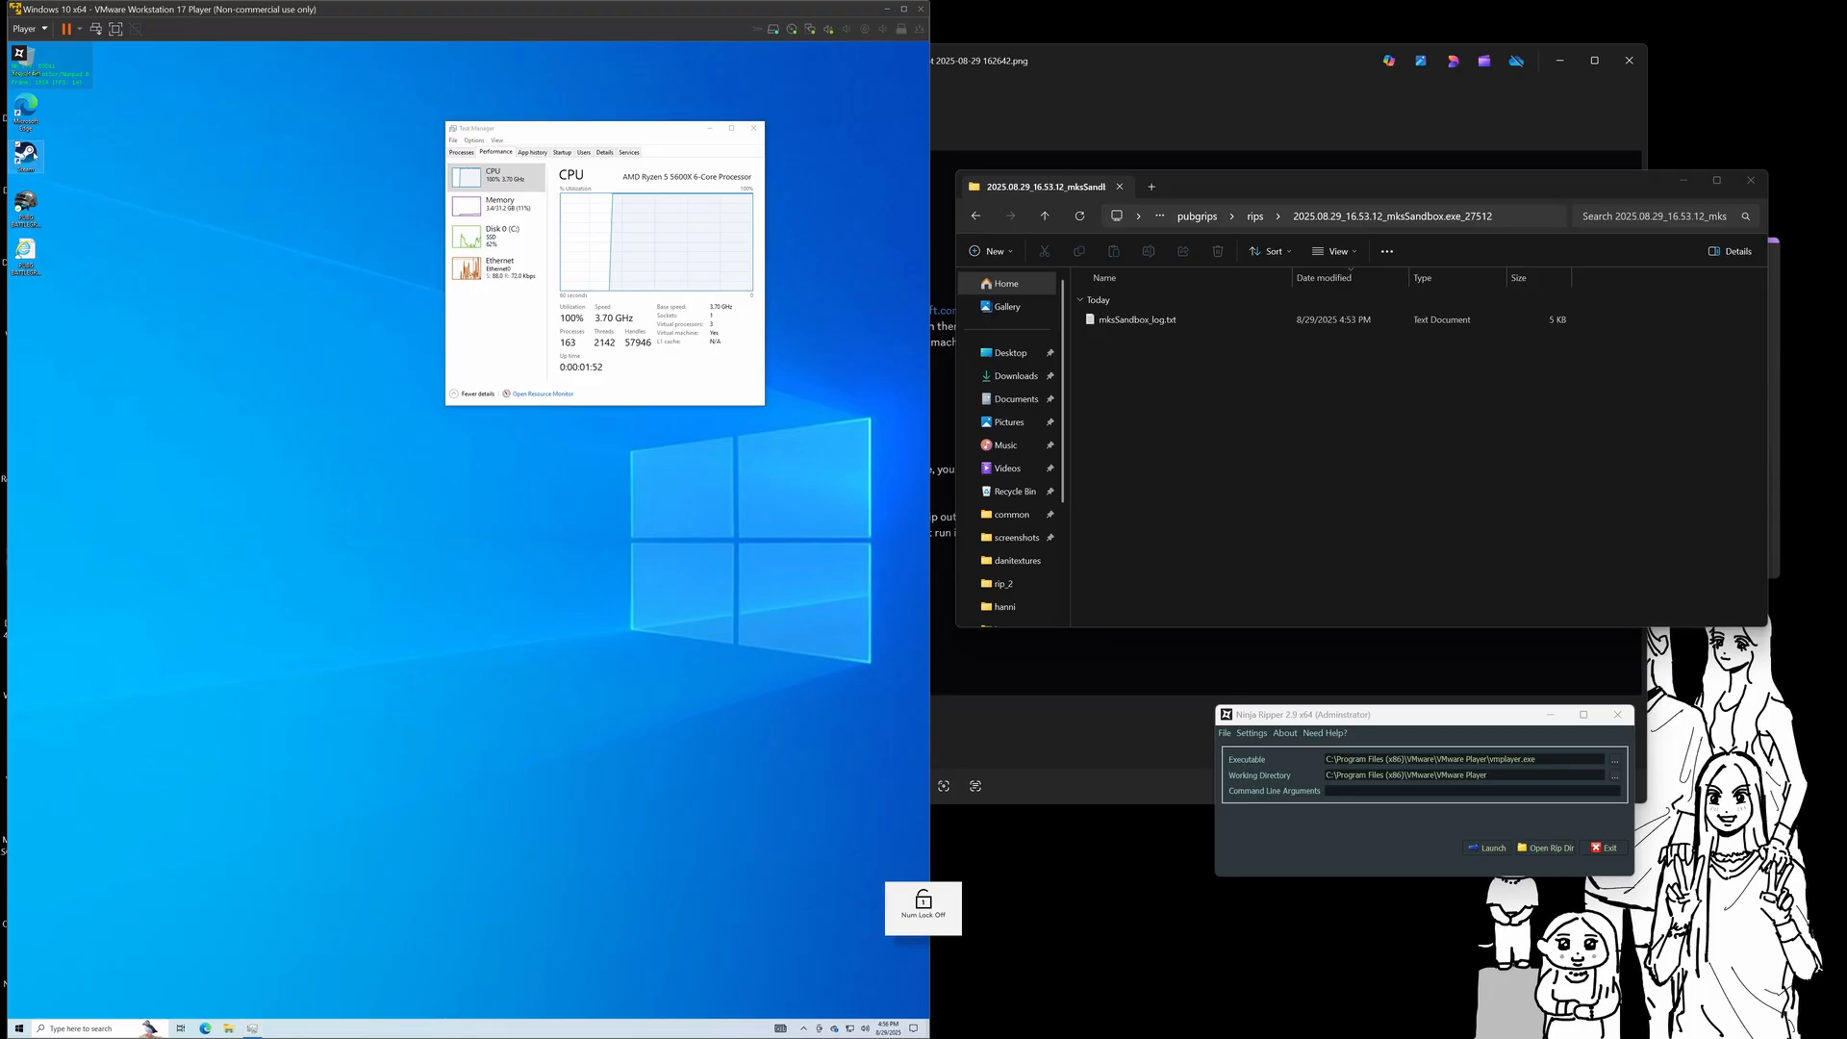
{"action": "left_click_drag", "start_coordinate": [479, 198], "coordinate": [486, 373]}
{"action": "mouse_move", "coordinate": [176, 386]}
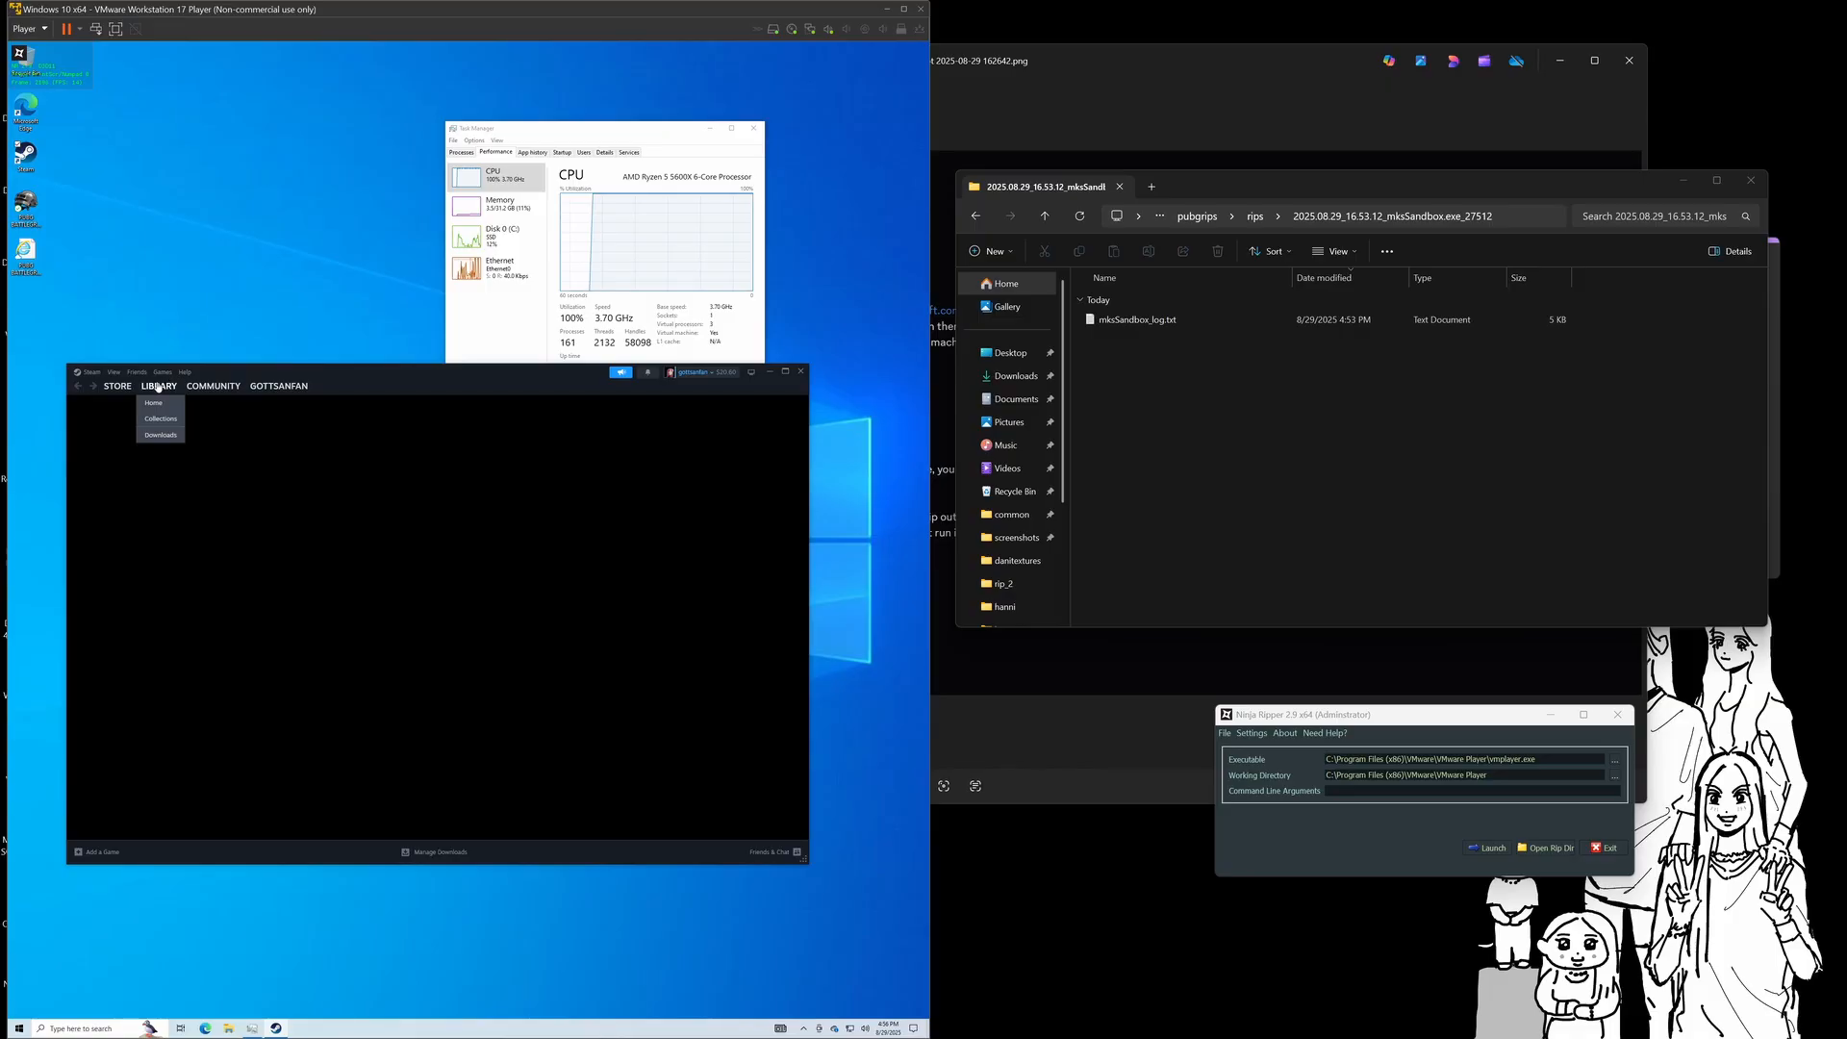
{"action": "left_click", "coordinate": [154, 405]}
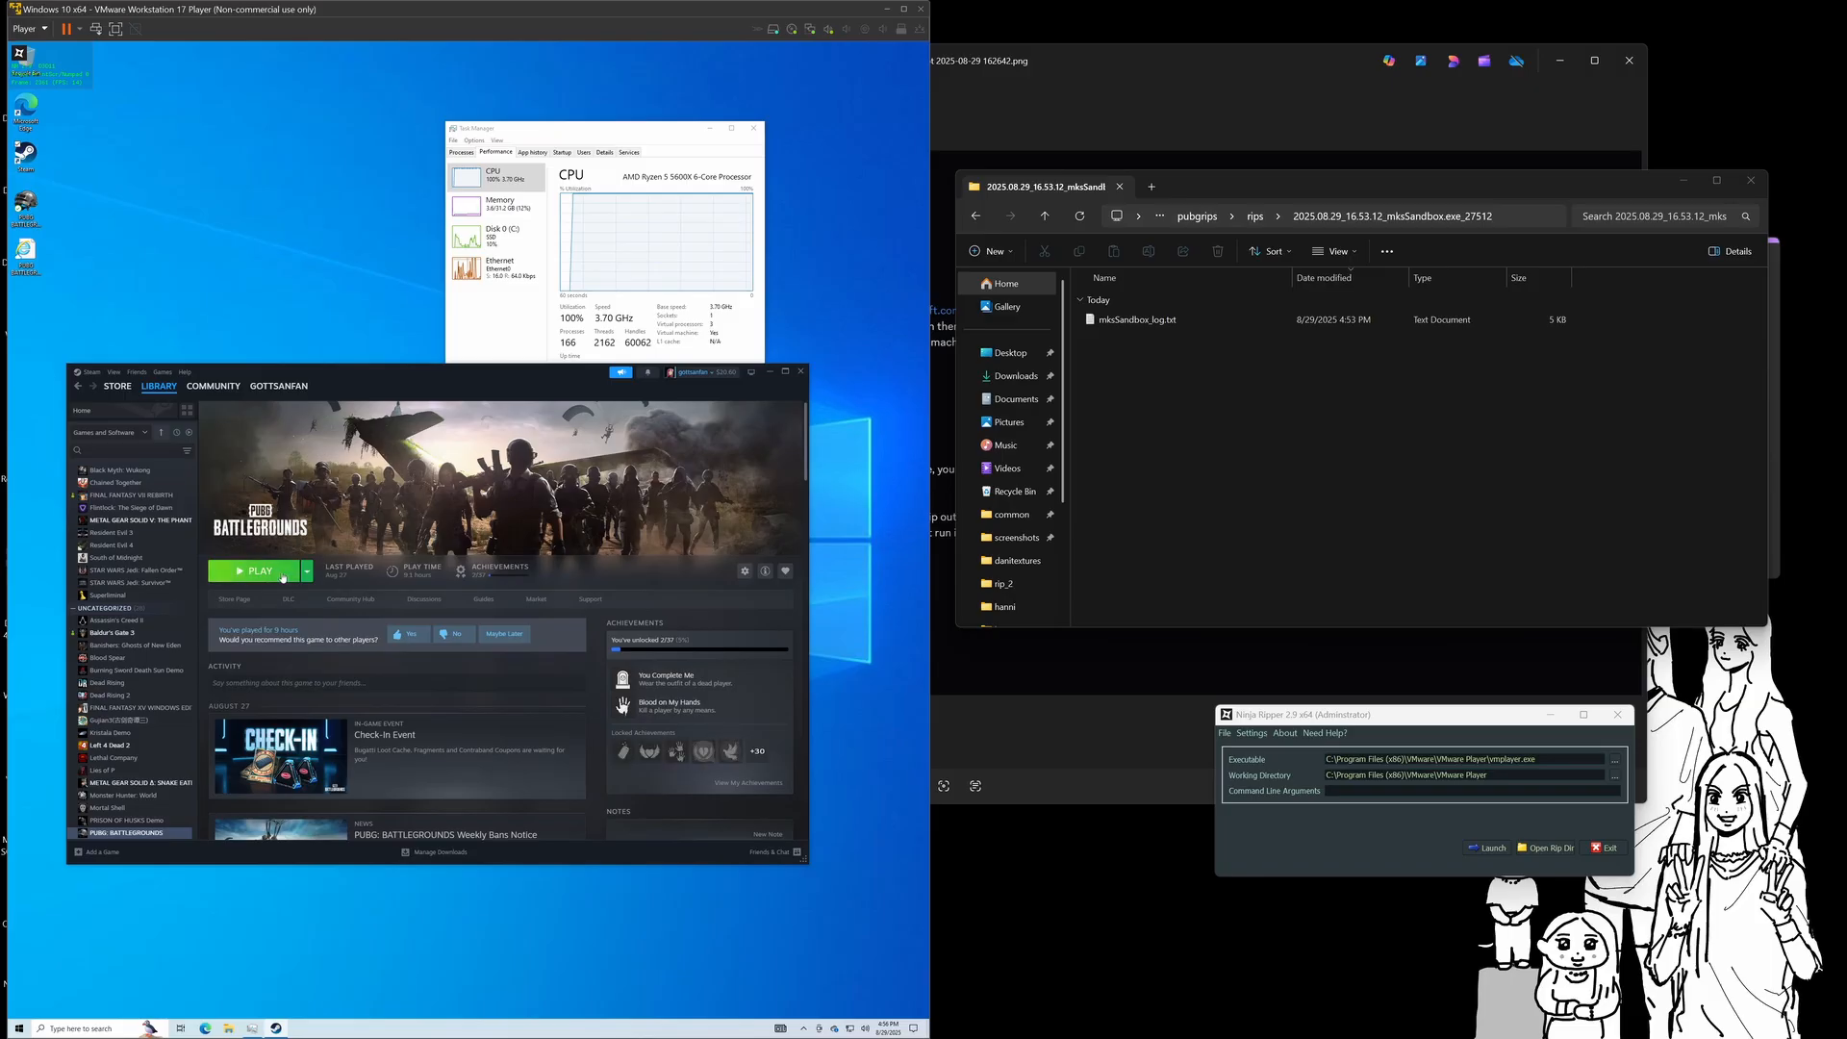
{"action": "left_click", "coordinate": [283, 575]}
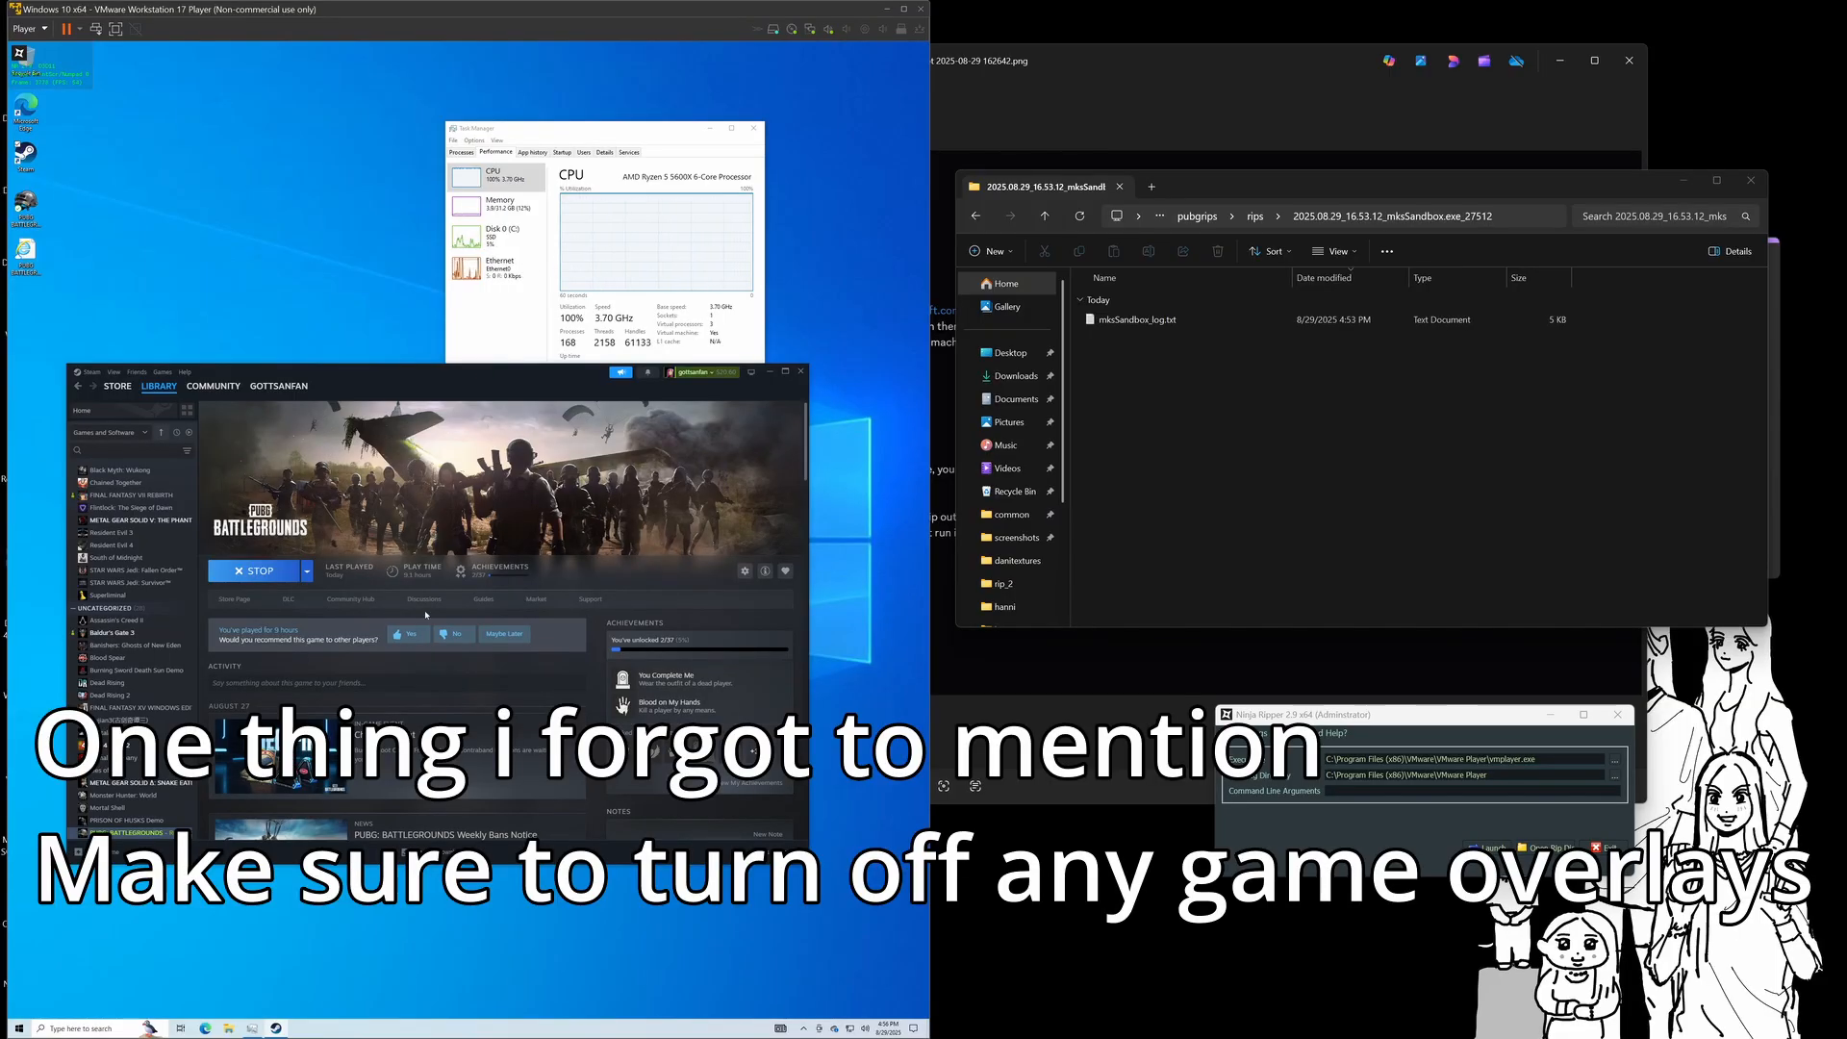
{"action": "left_click", "coordinate": [461, 152]}
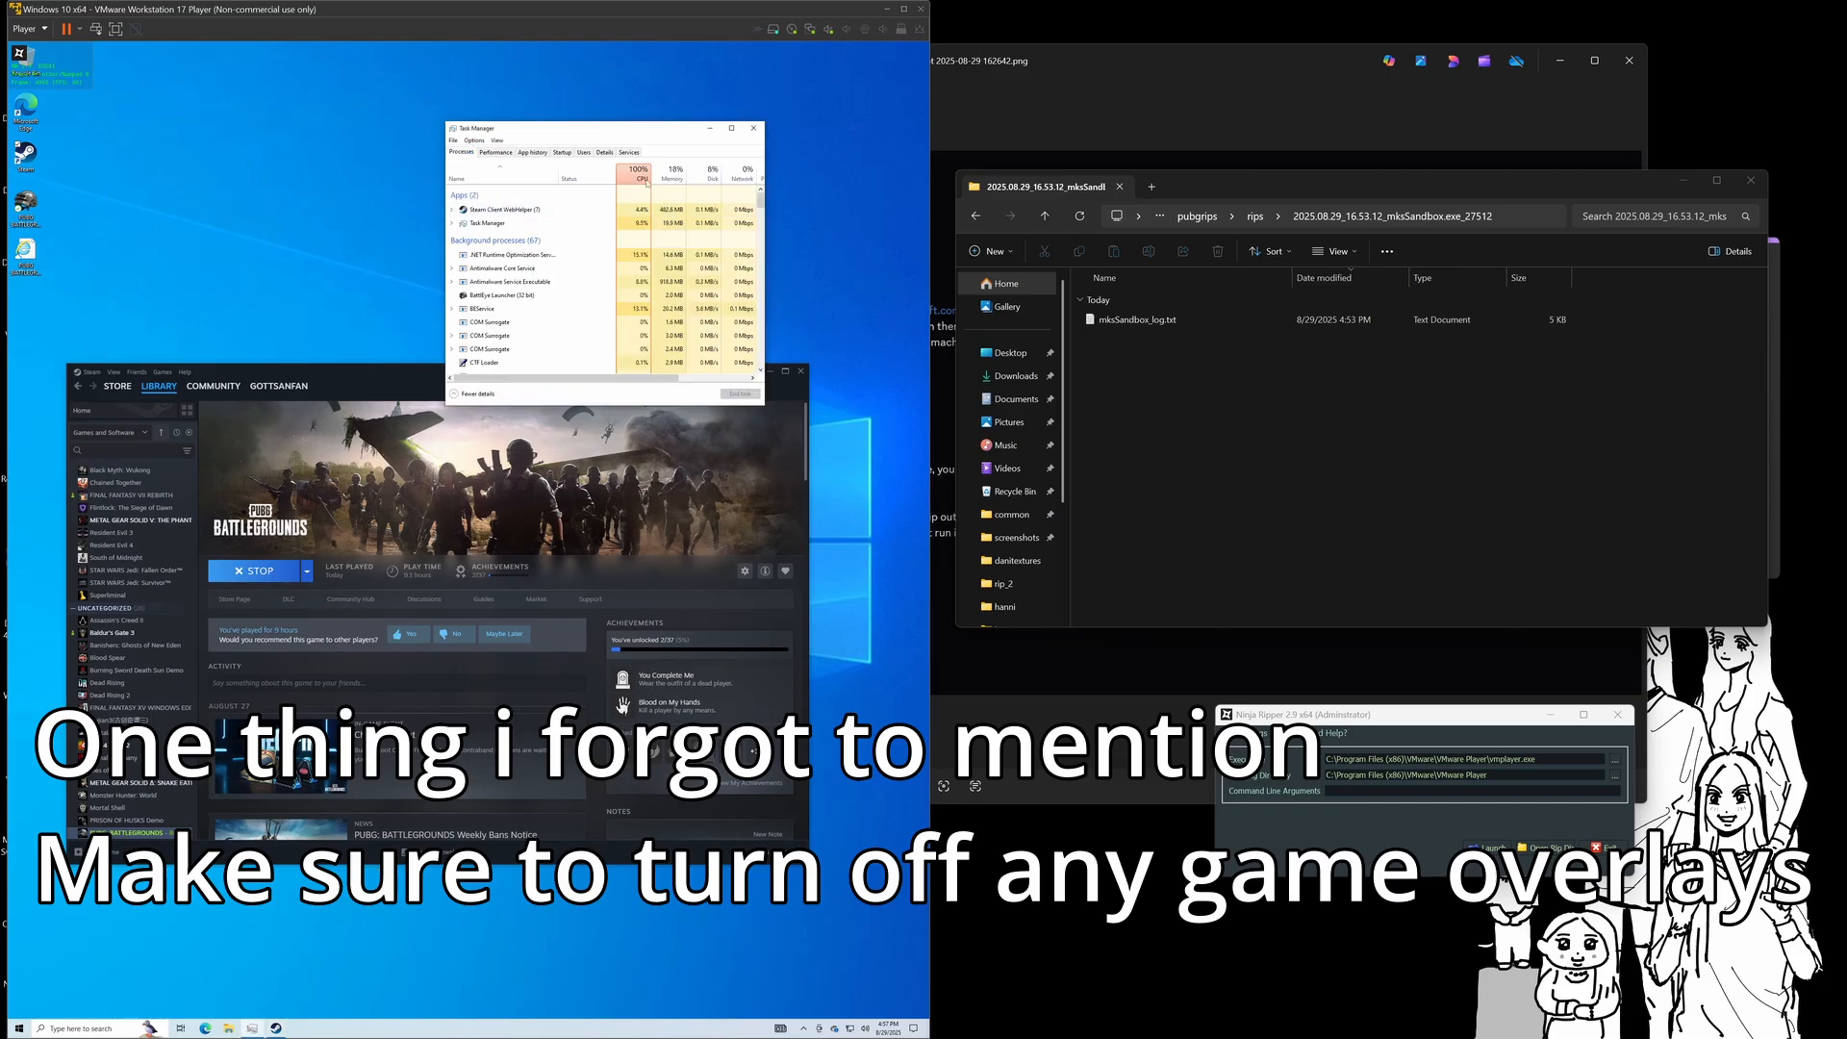
{"action": "left_click", "coordinate": [496, 152]}
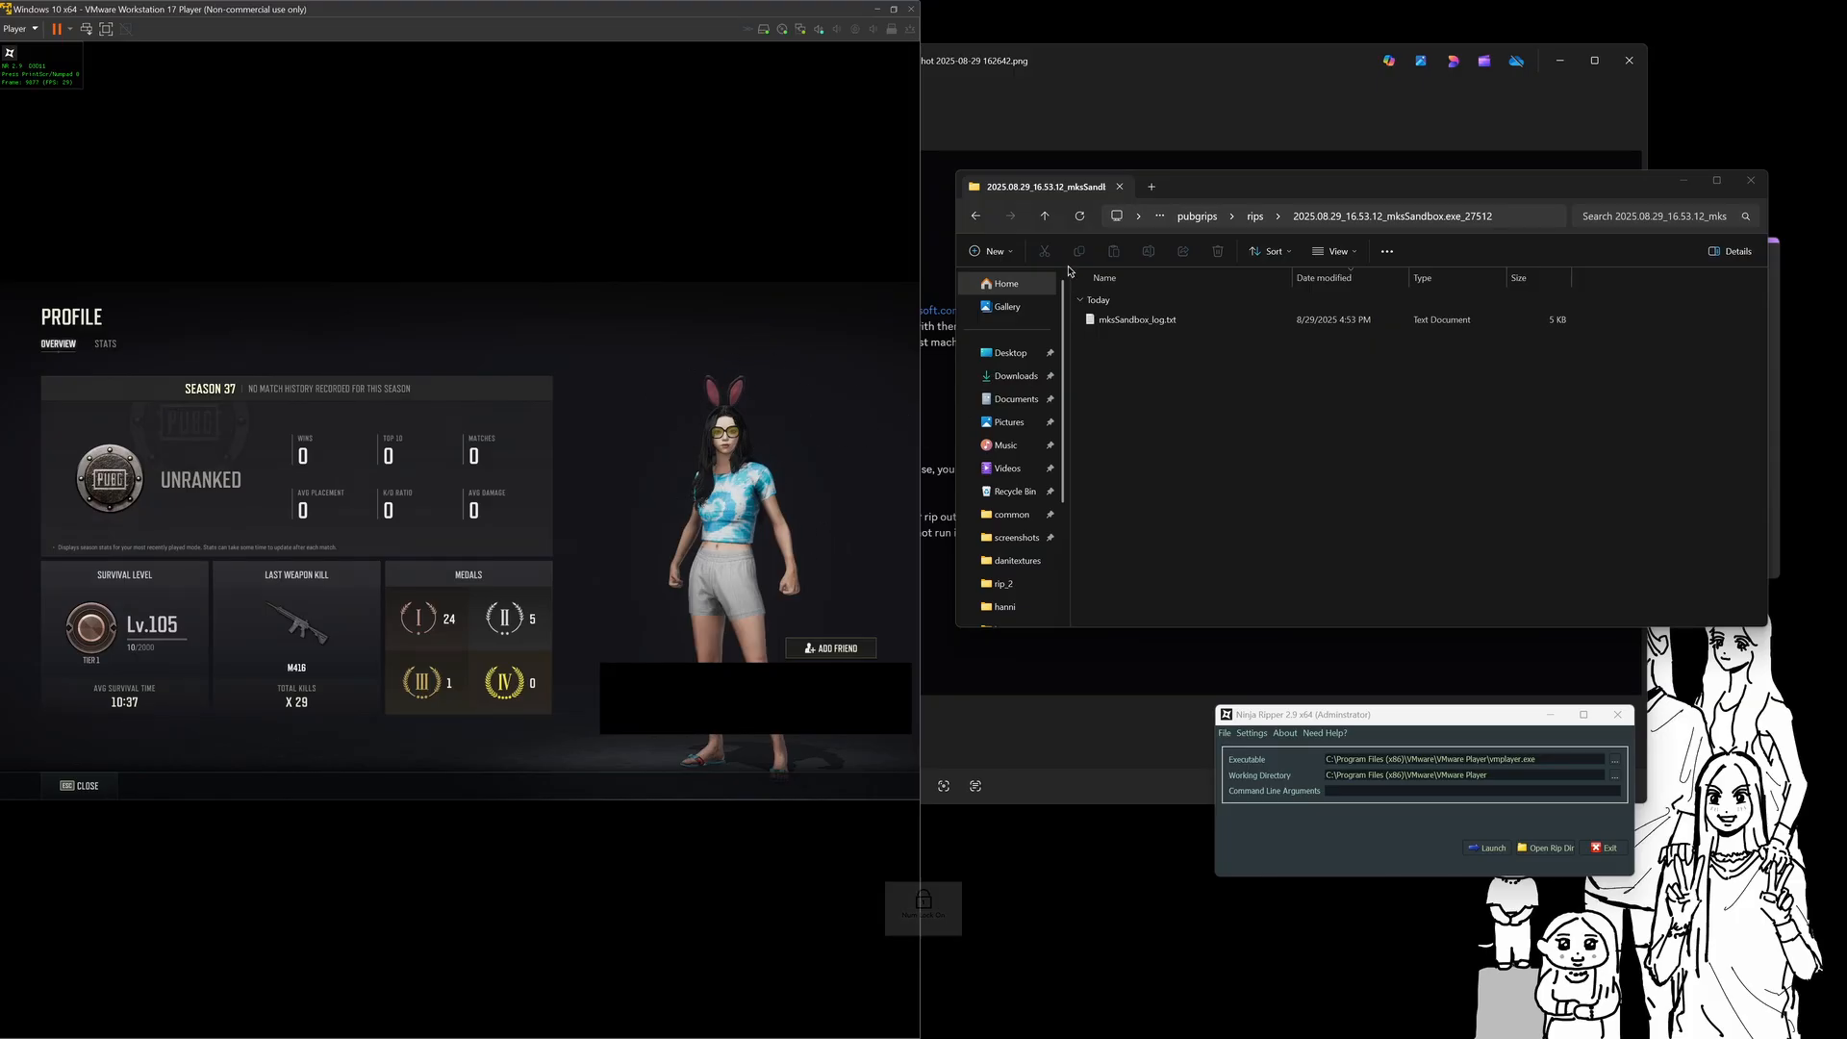
Review the guide's ripping instructions and trigger Ninja Ripper's forced rip on the PUBG profile screen in the virtual machine
{"action": "left_click", "coordinate": [1084, 74]}
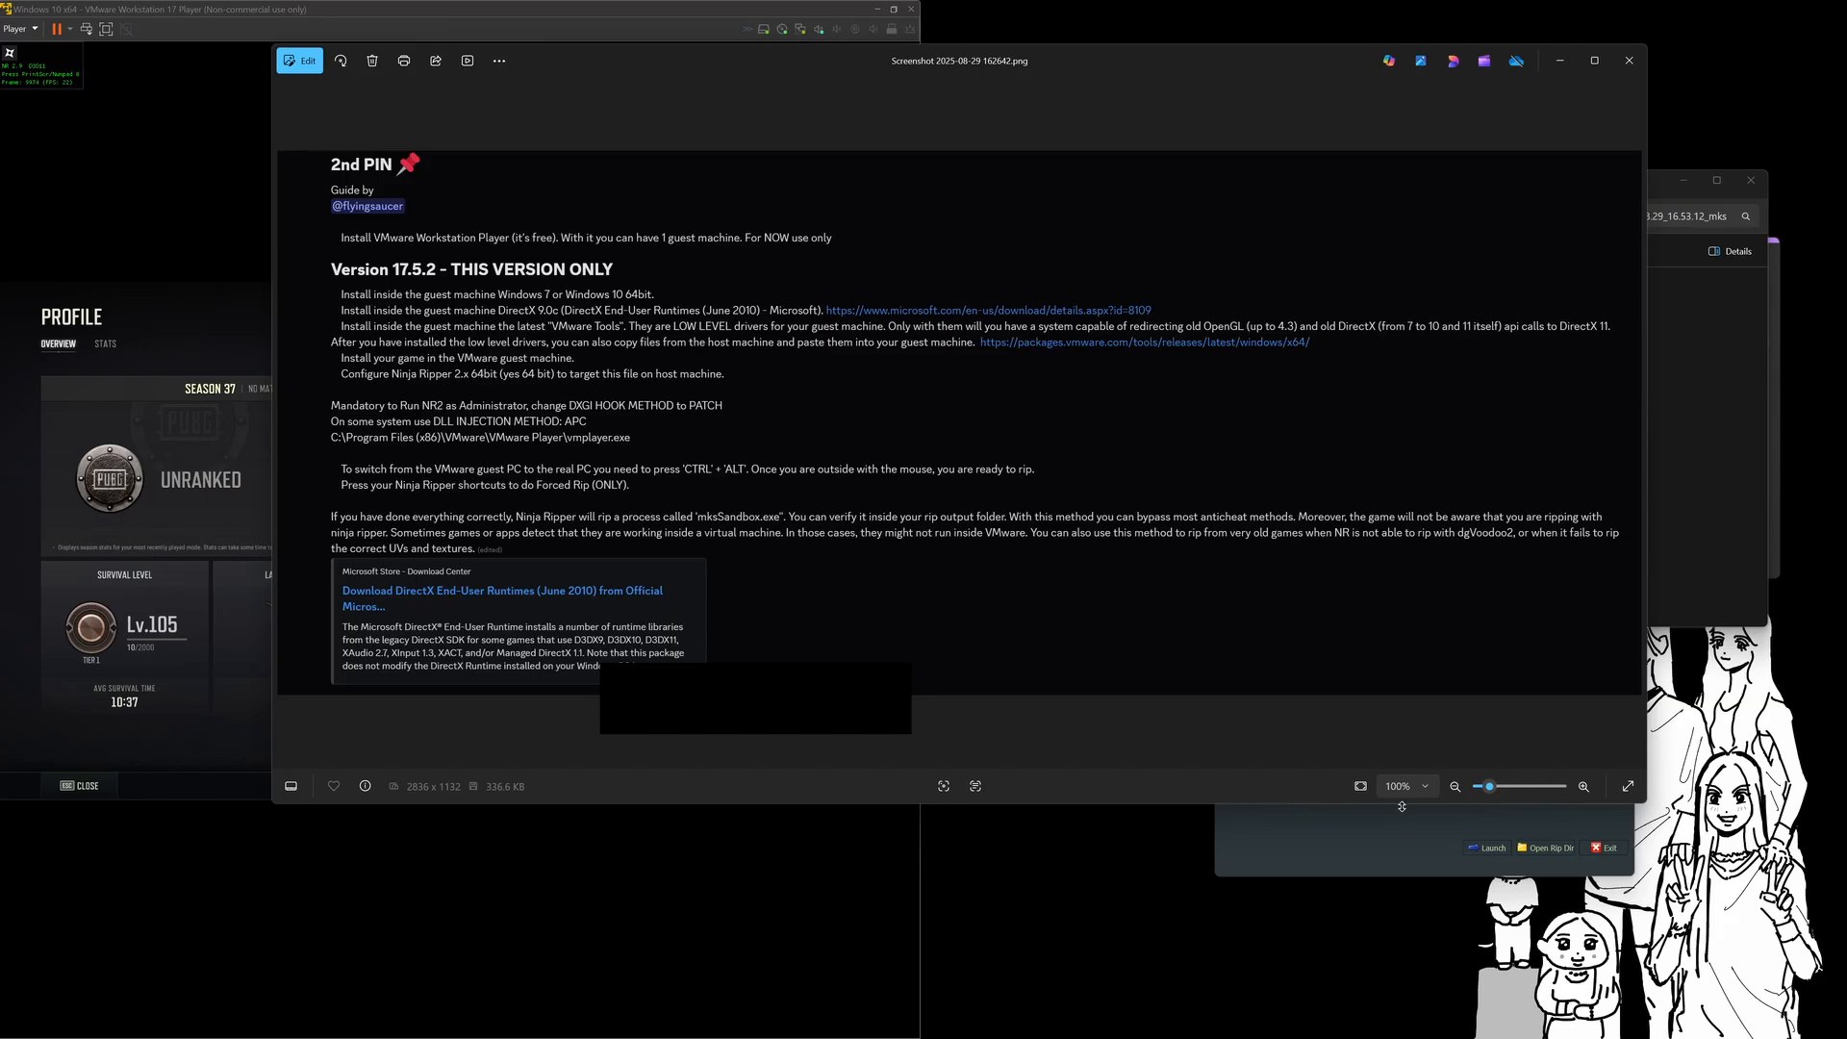
{"action": "left_click", "coordinate": [1556, 63]}
{"action": "key", "text": "Num_Lock"}
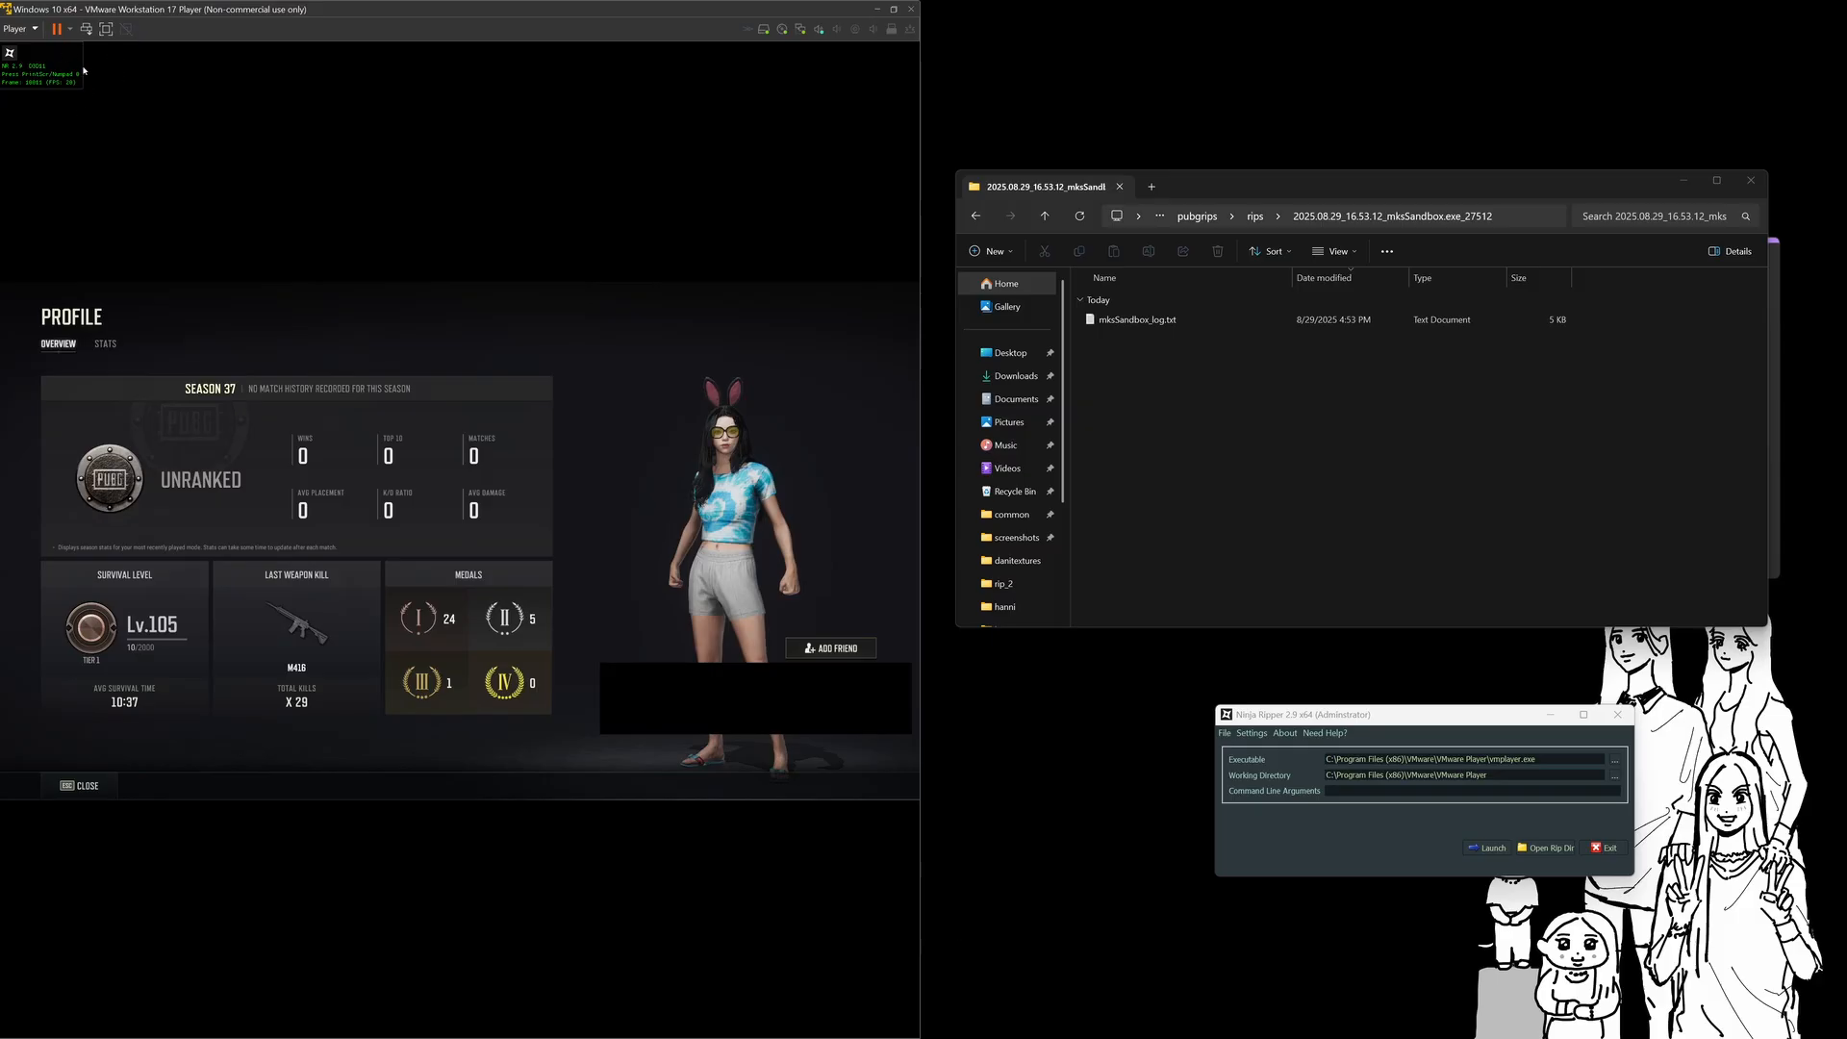
{"action": "key", "text": "Num_Lock"}
{"action": "key", "text": "Num_Lock"}
{"action": "key", "text": "Num_Lock"}
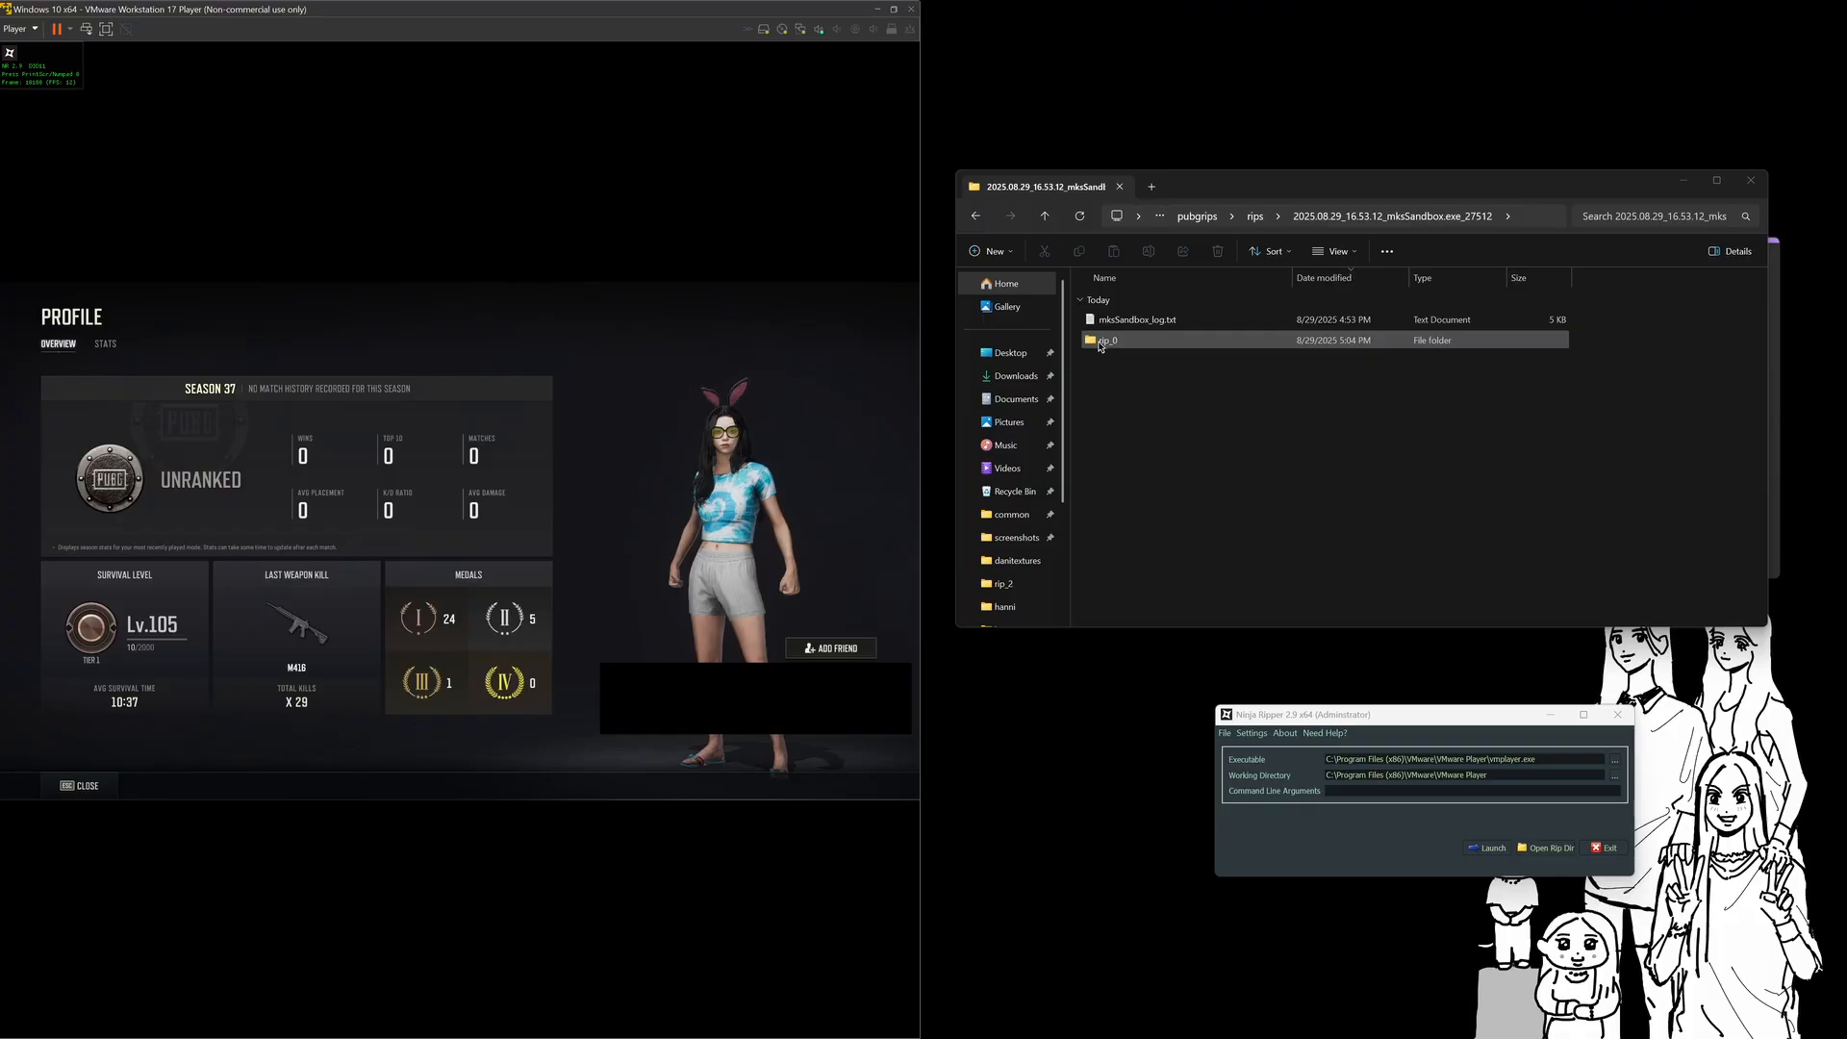
Open the new rip_0 folder, show its files as large icons and sort them by type
{"action": "double_click", "coordinate": [1097, 342]}
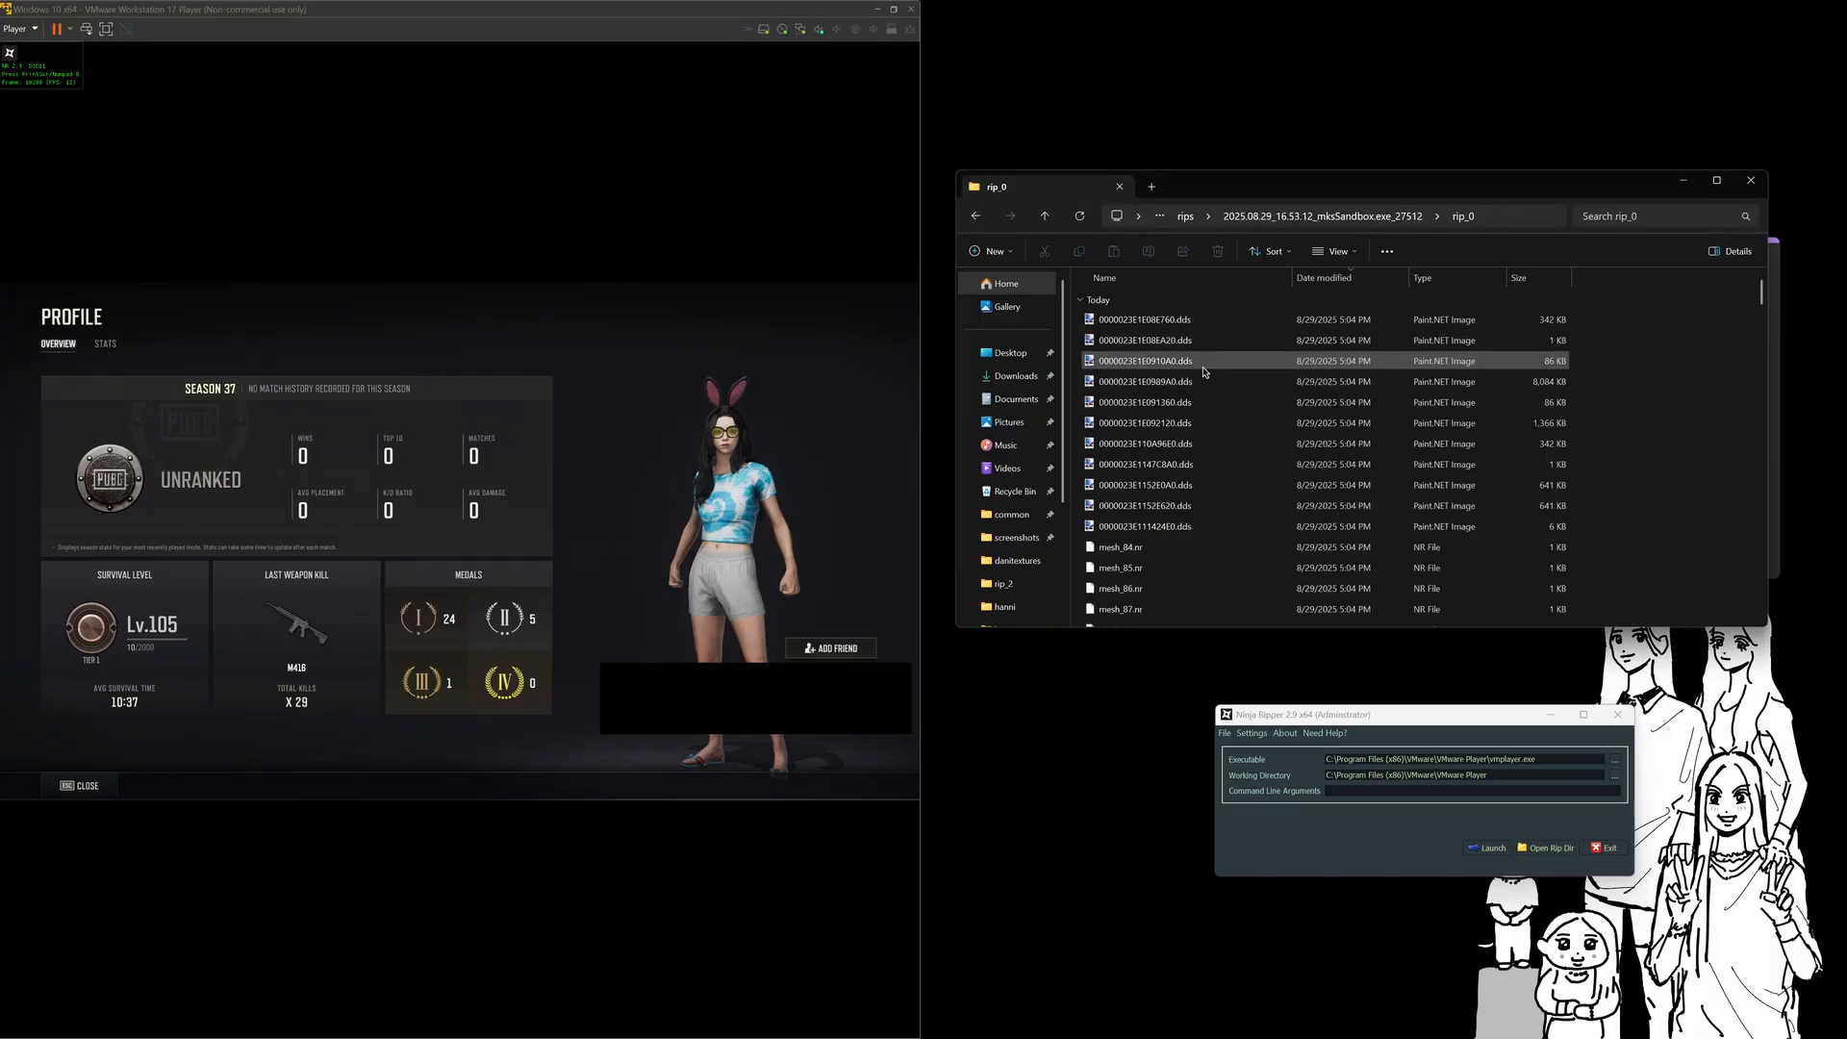
{"action": "left_click", "coordinate": [1334, 251]}
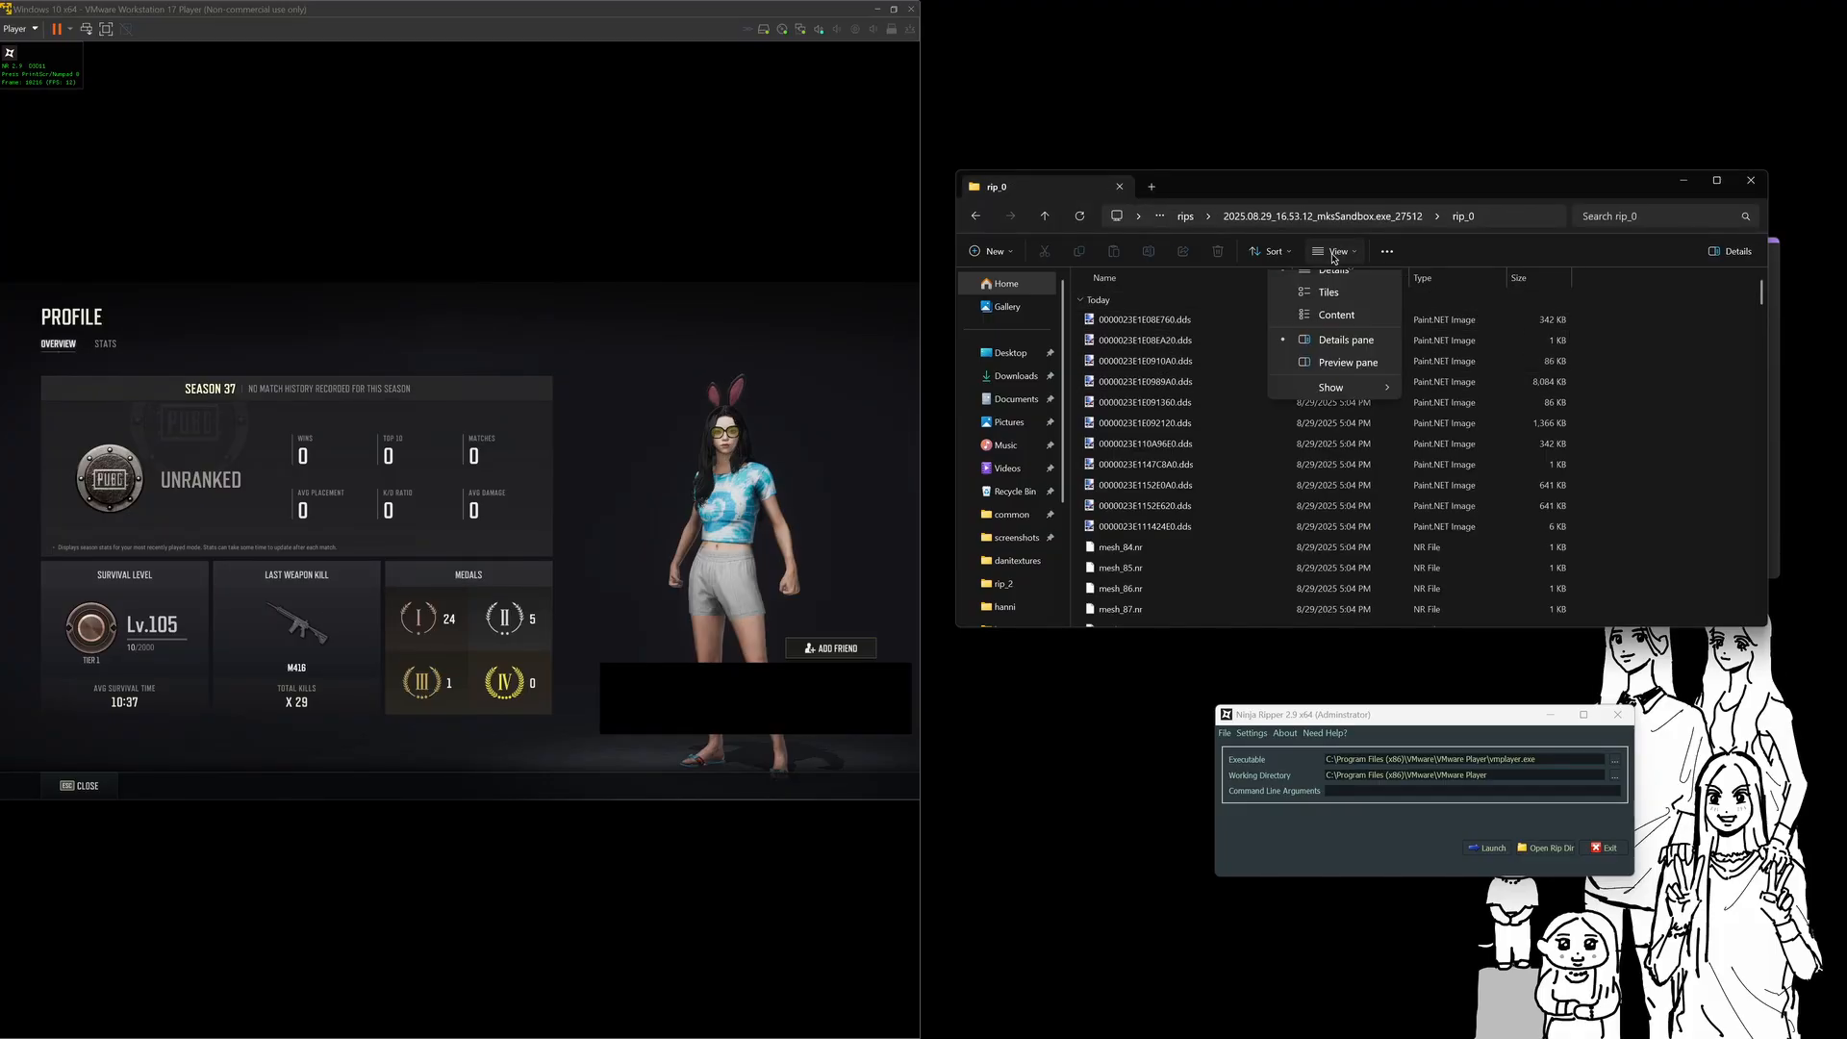
{"action": "left_click", "coordinate": [1319, 309]}
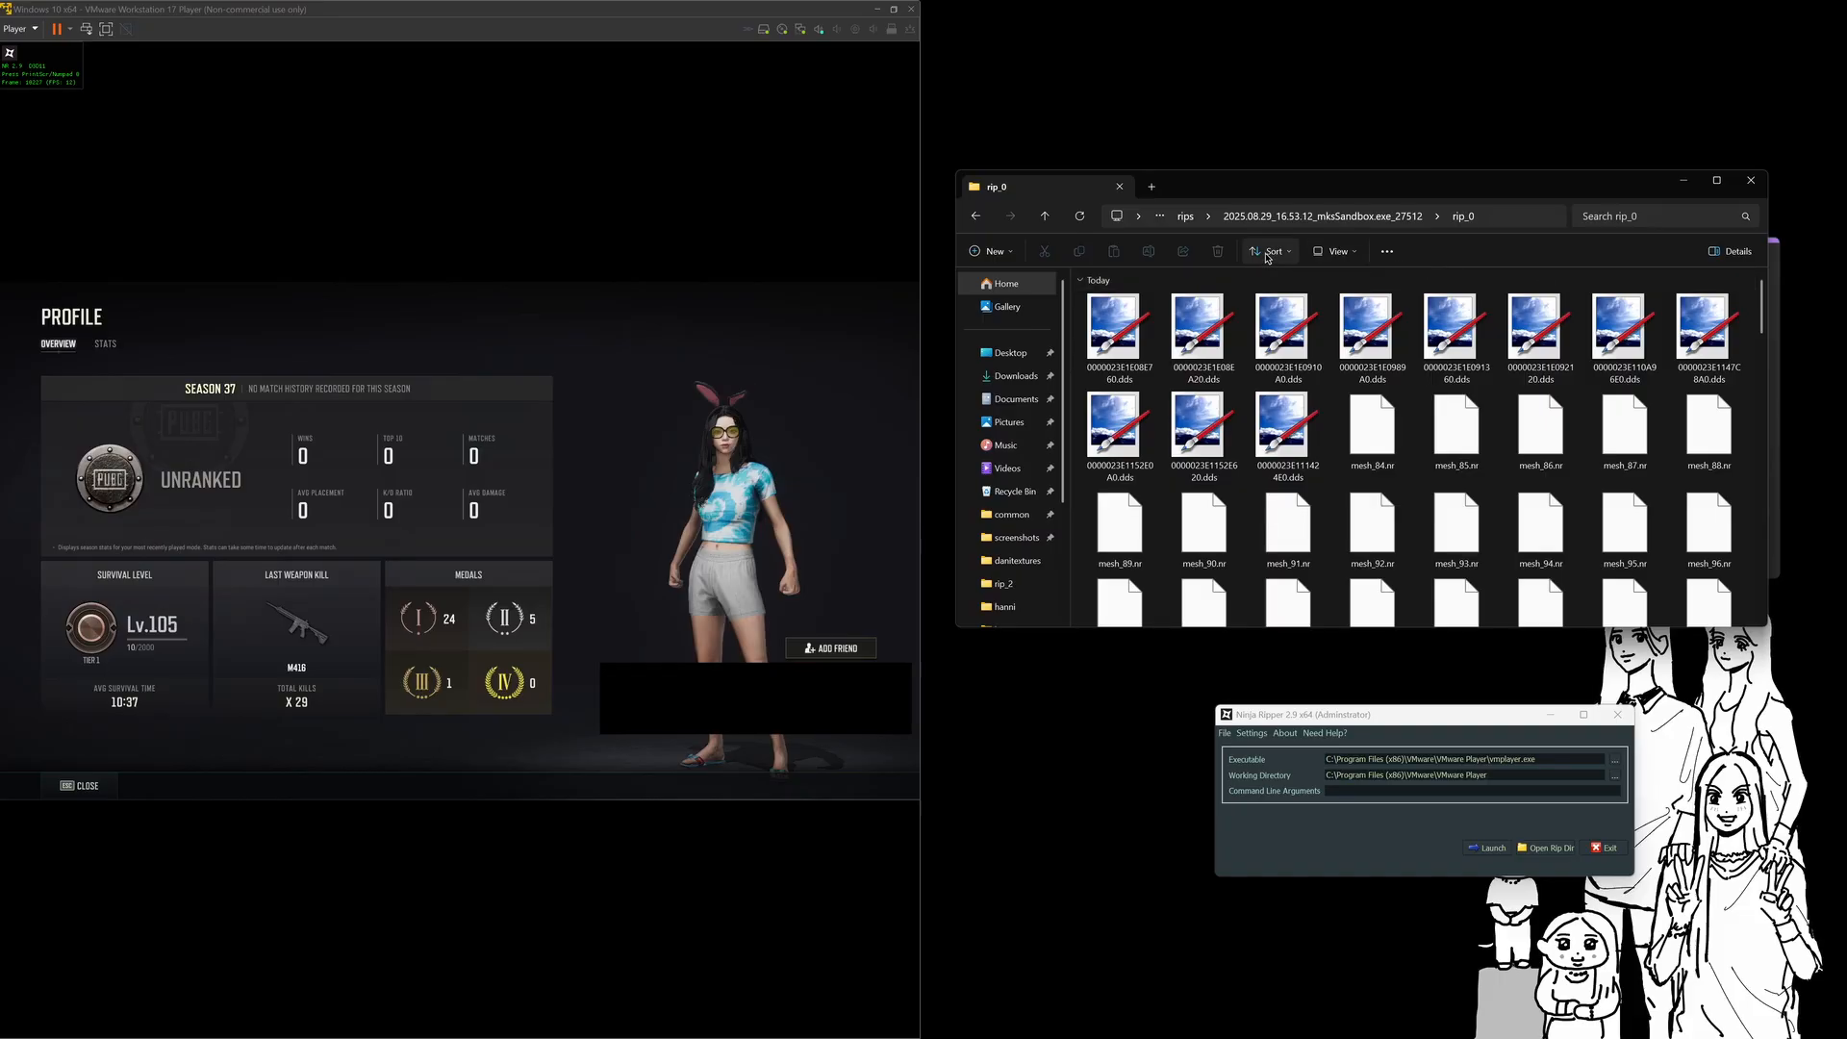
{"action": "left_click", "coordinate": [1270, 251]}
{"action": "left_click", "coordinate": [1258, 331]}
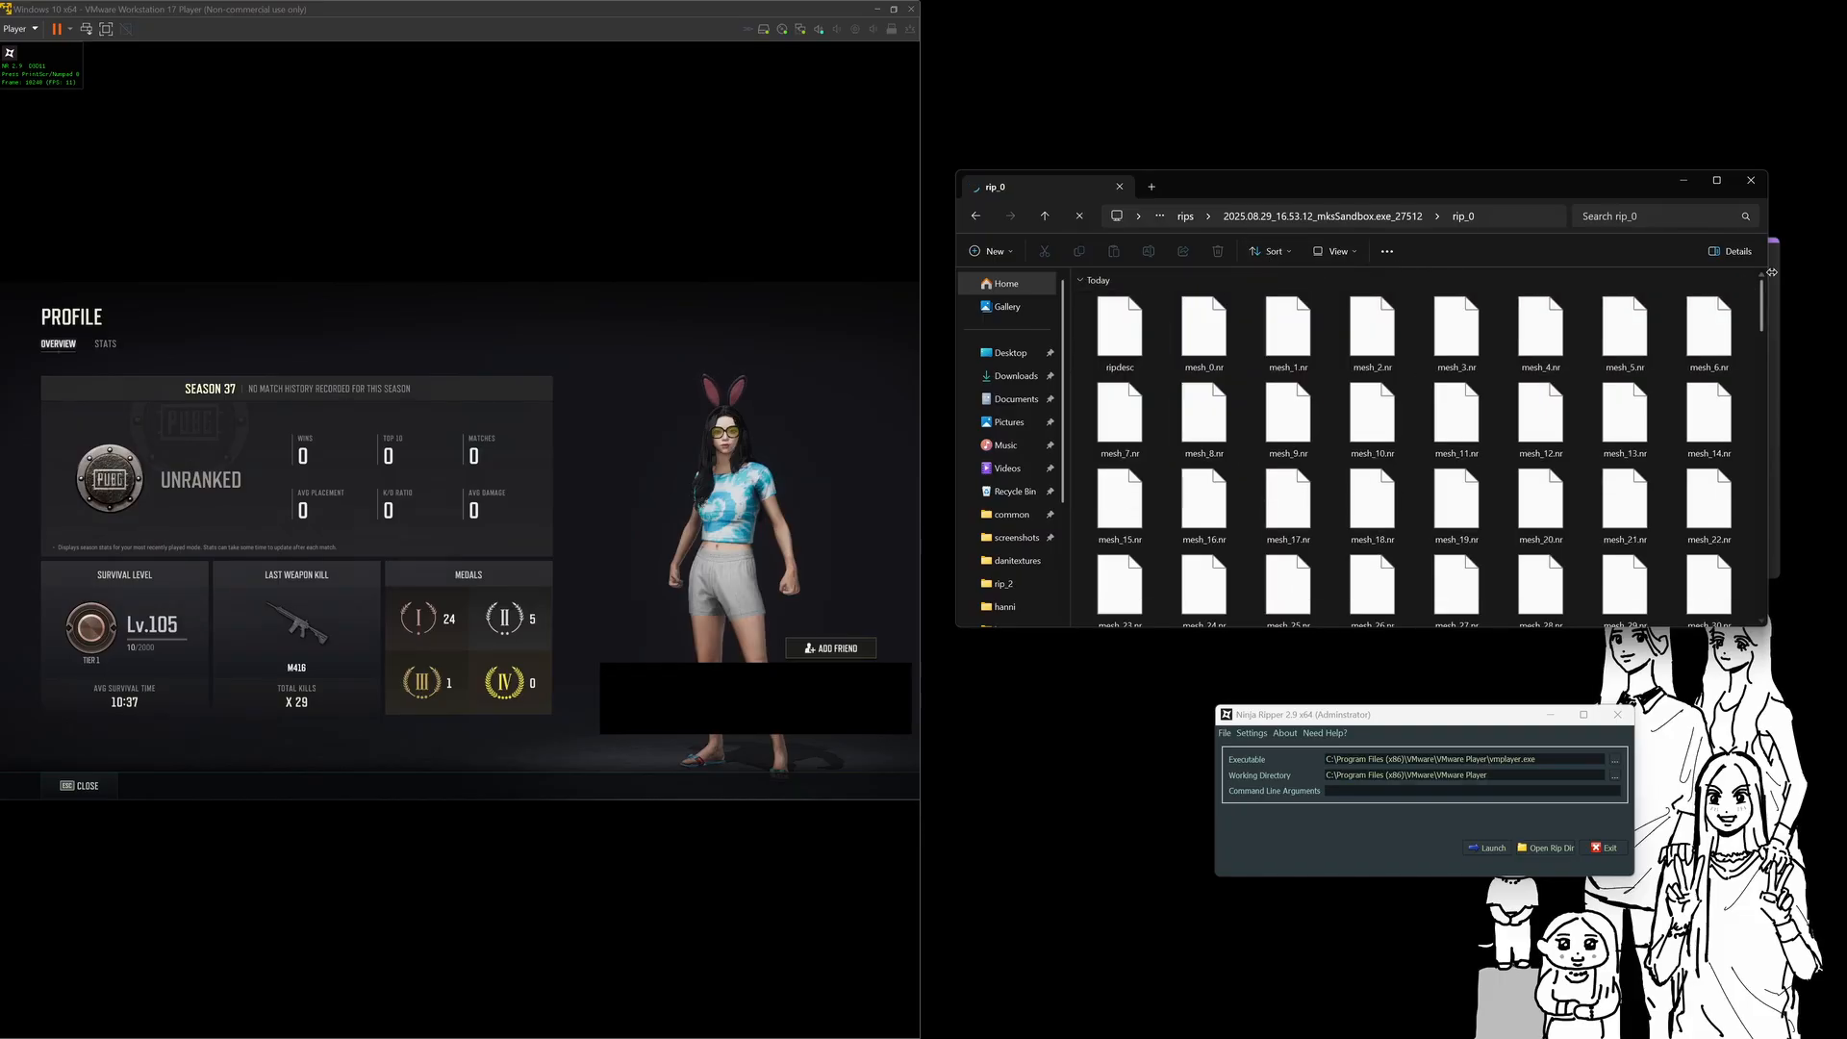
Examine the ripped mesh files and texture thumbnails in rip_0 against the character and profile shown in the game
{"action": "left_click_drag", "start_coordinate": [1759, 299], "coordinate": [1750, 487]}
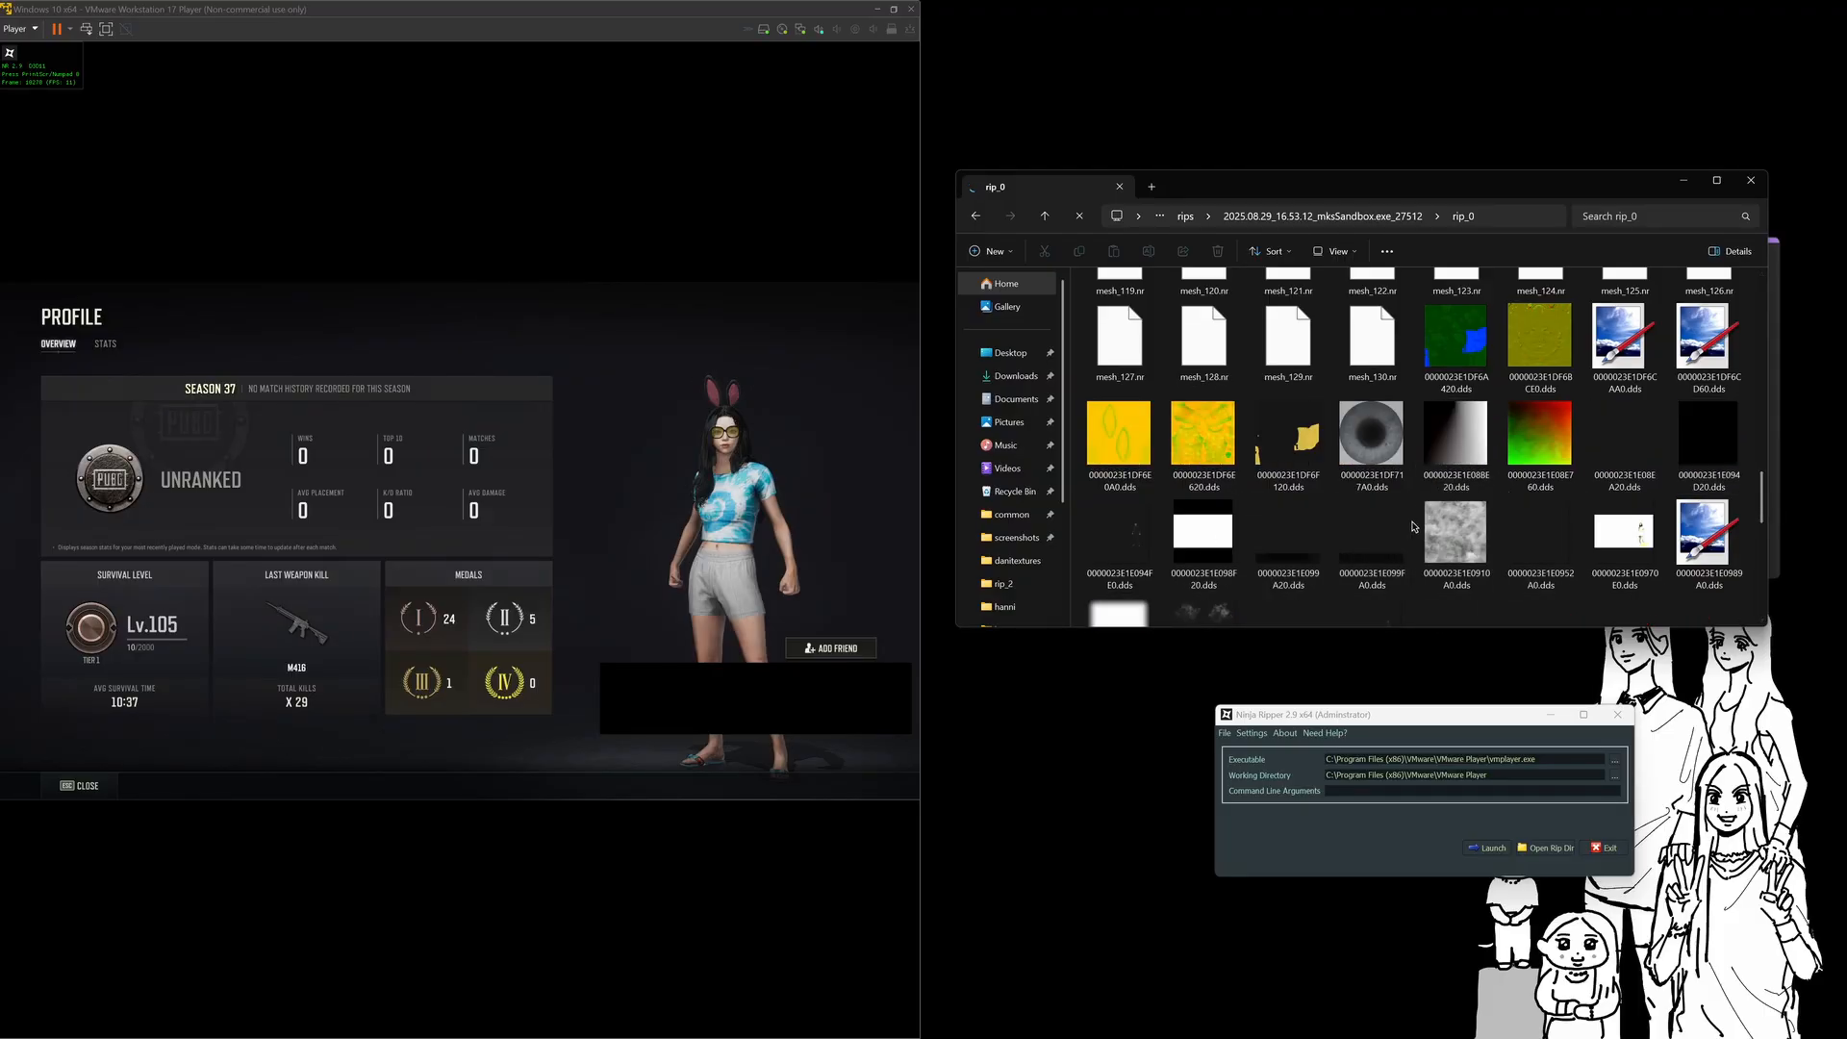
{"action": "scroll", "coordinate": [1414, 510], "scroll_direction": "down", "scroll_amount": 2}
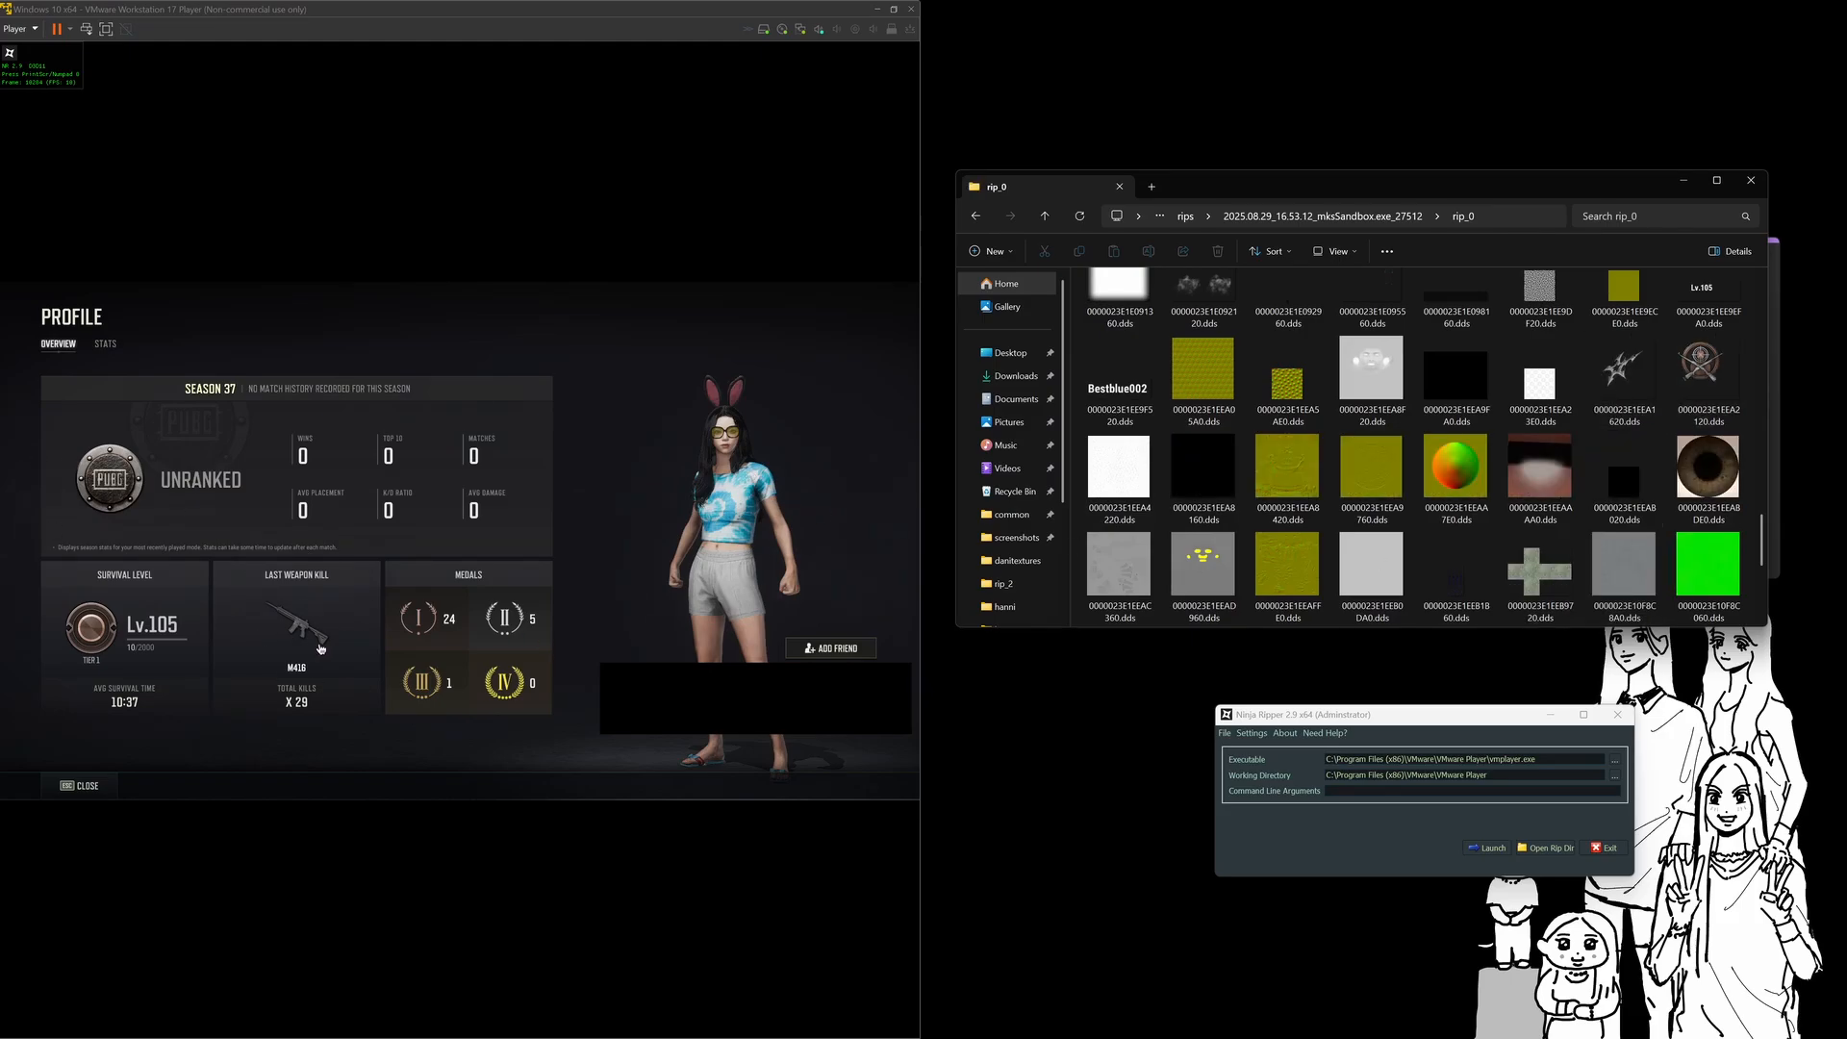
{"action": "scroll", "coordinate": [1443, 608], "scroll_direction": "down", "scroll_amount": 2}
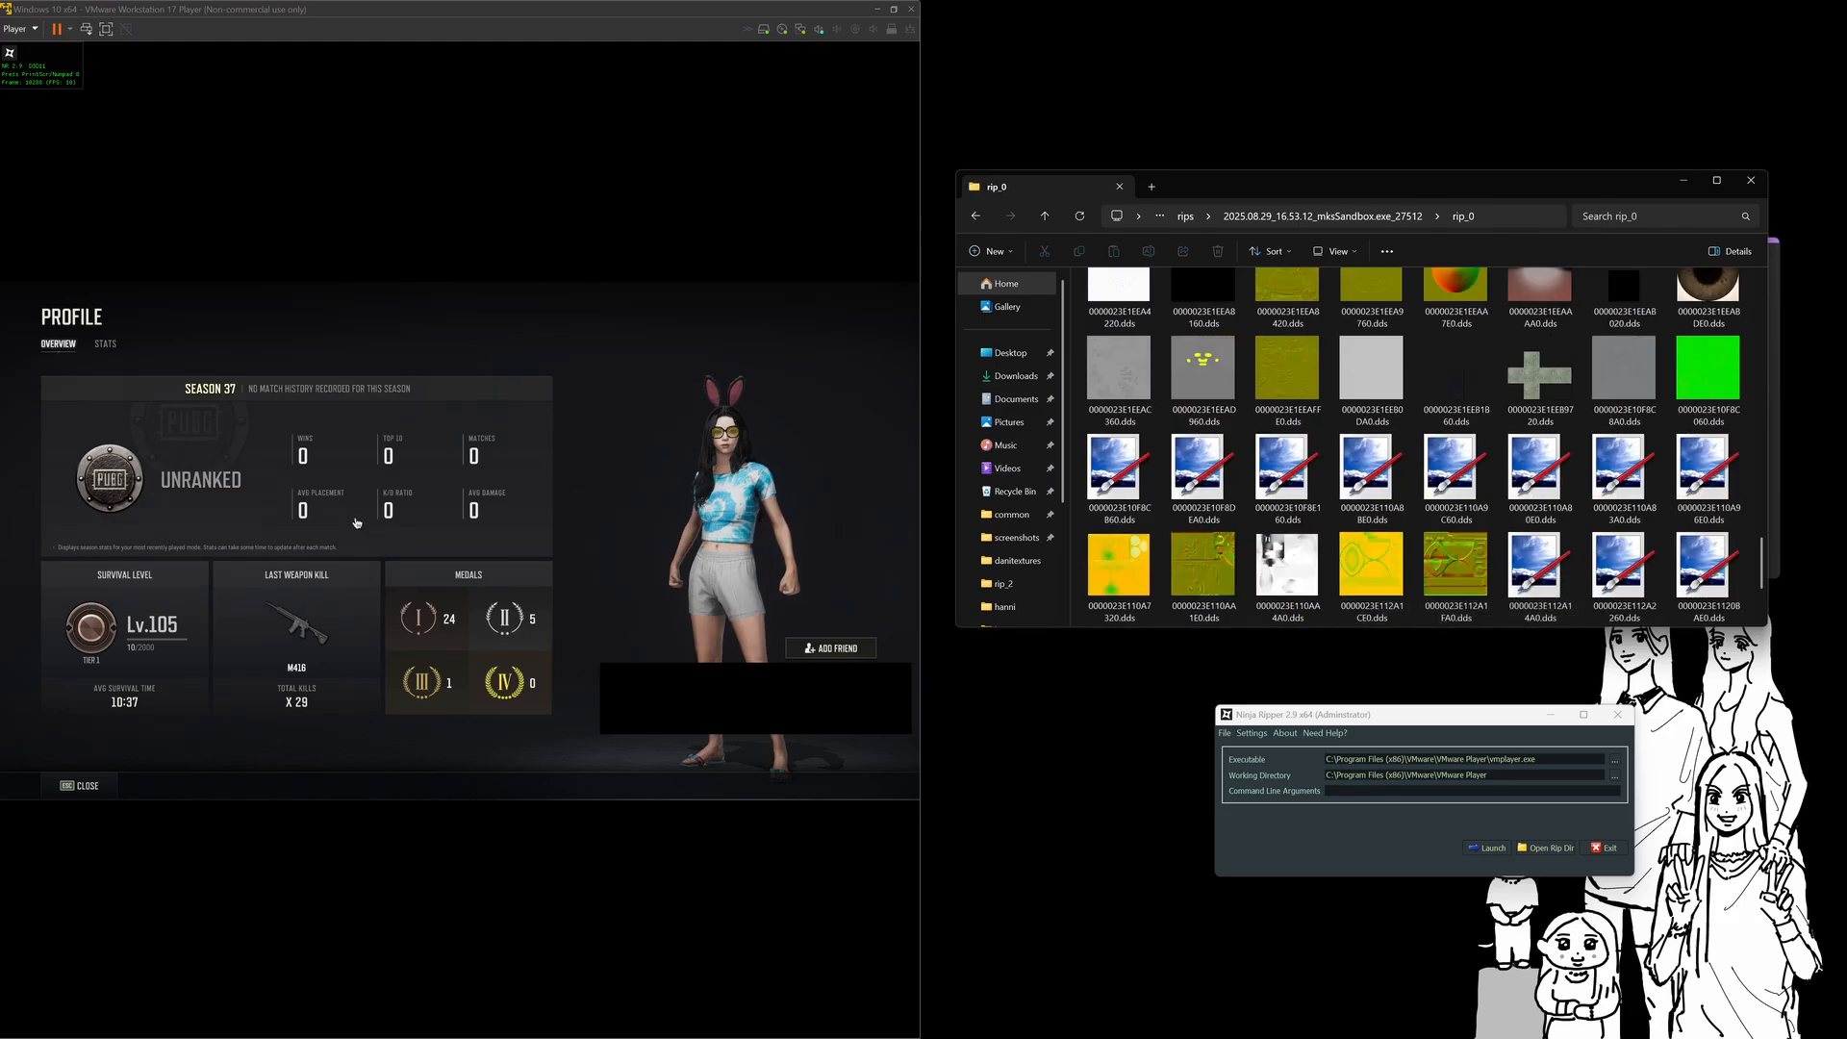
{"action": "scroll", "coordinate": [1334, 460], "scroll_direction": "down", "scroll_amount": 2}
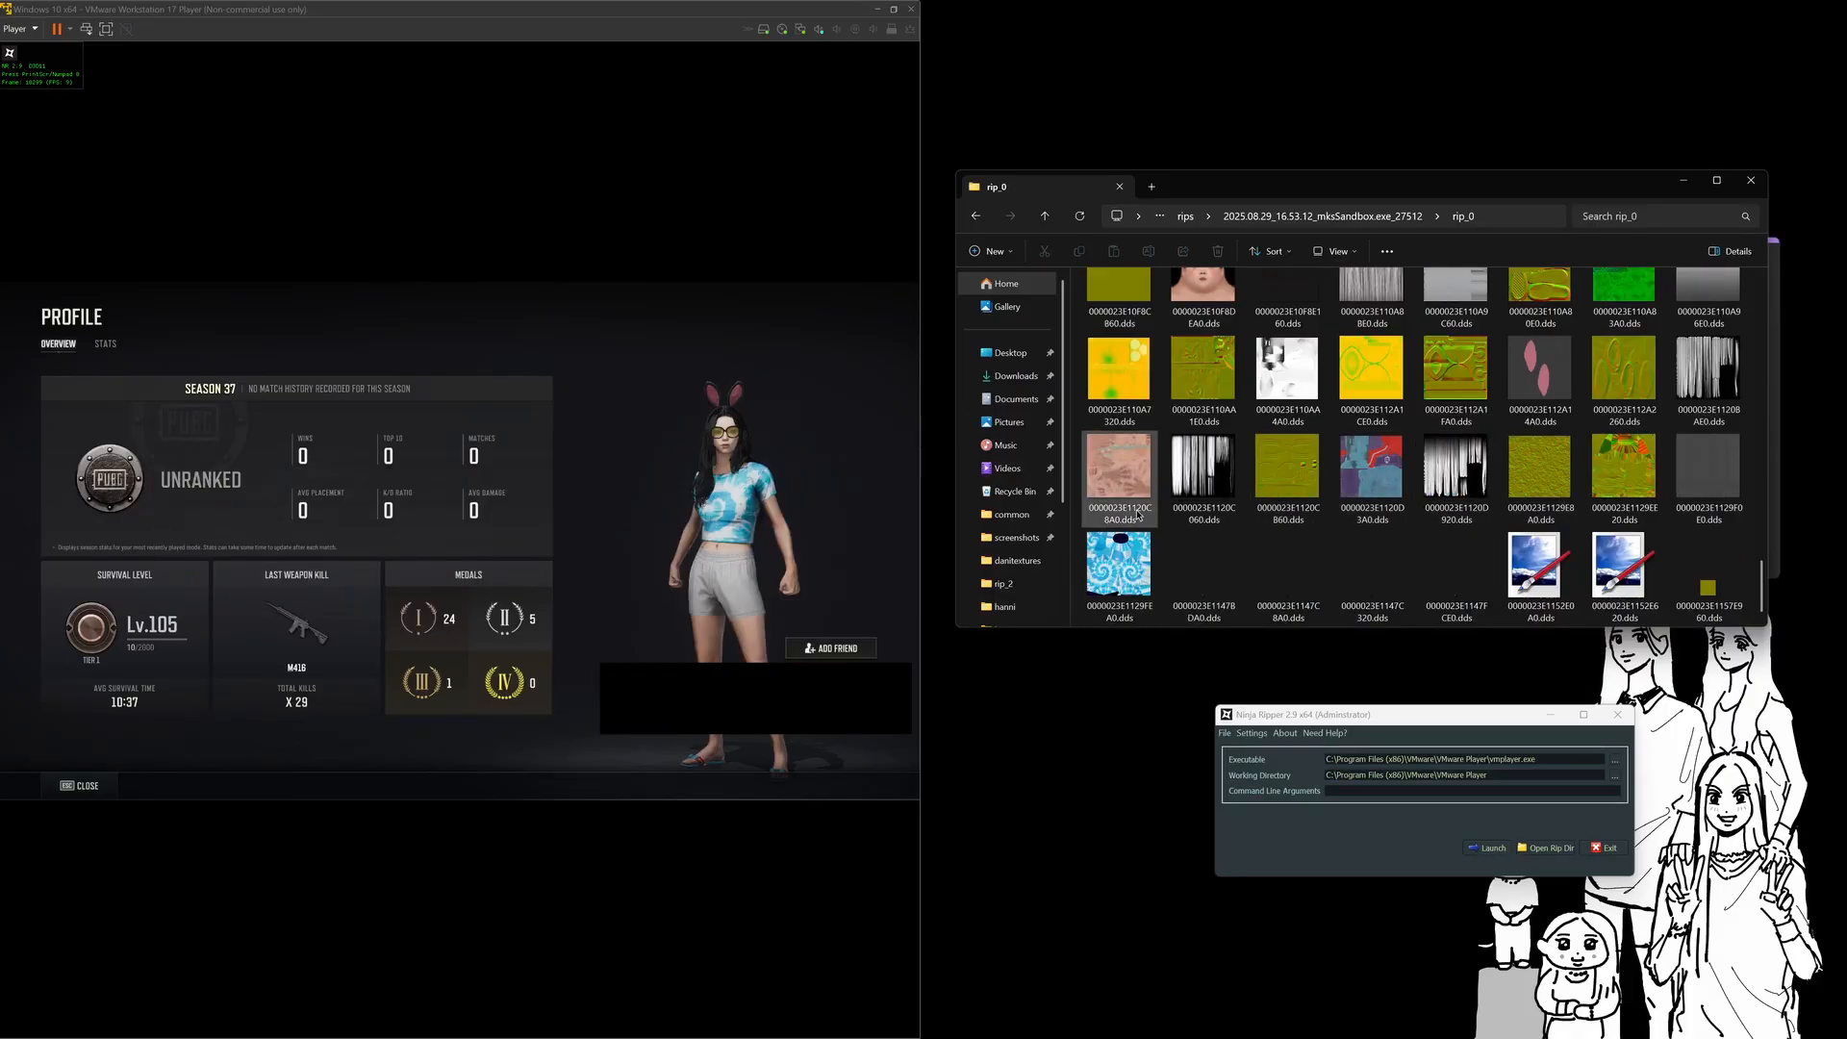
{"action": "scroll", "coordinate": [1375, 481], "scroll_direction": "down", "scroll_amount": 1}
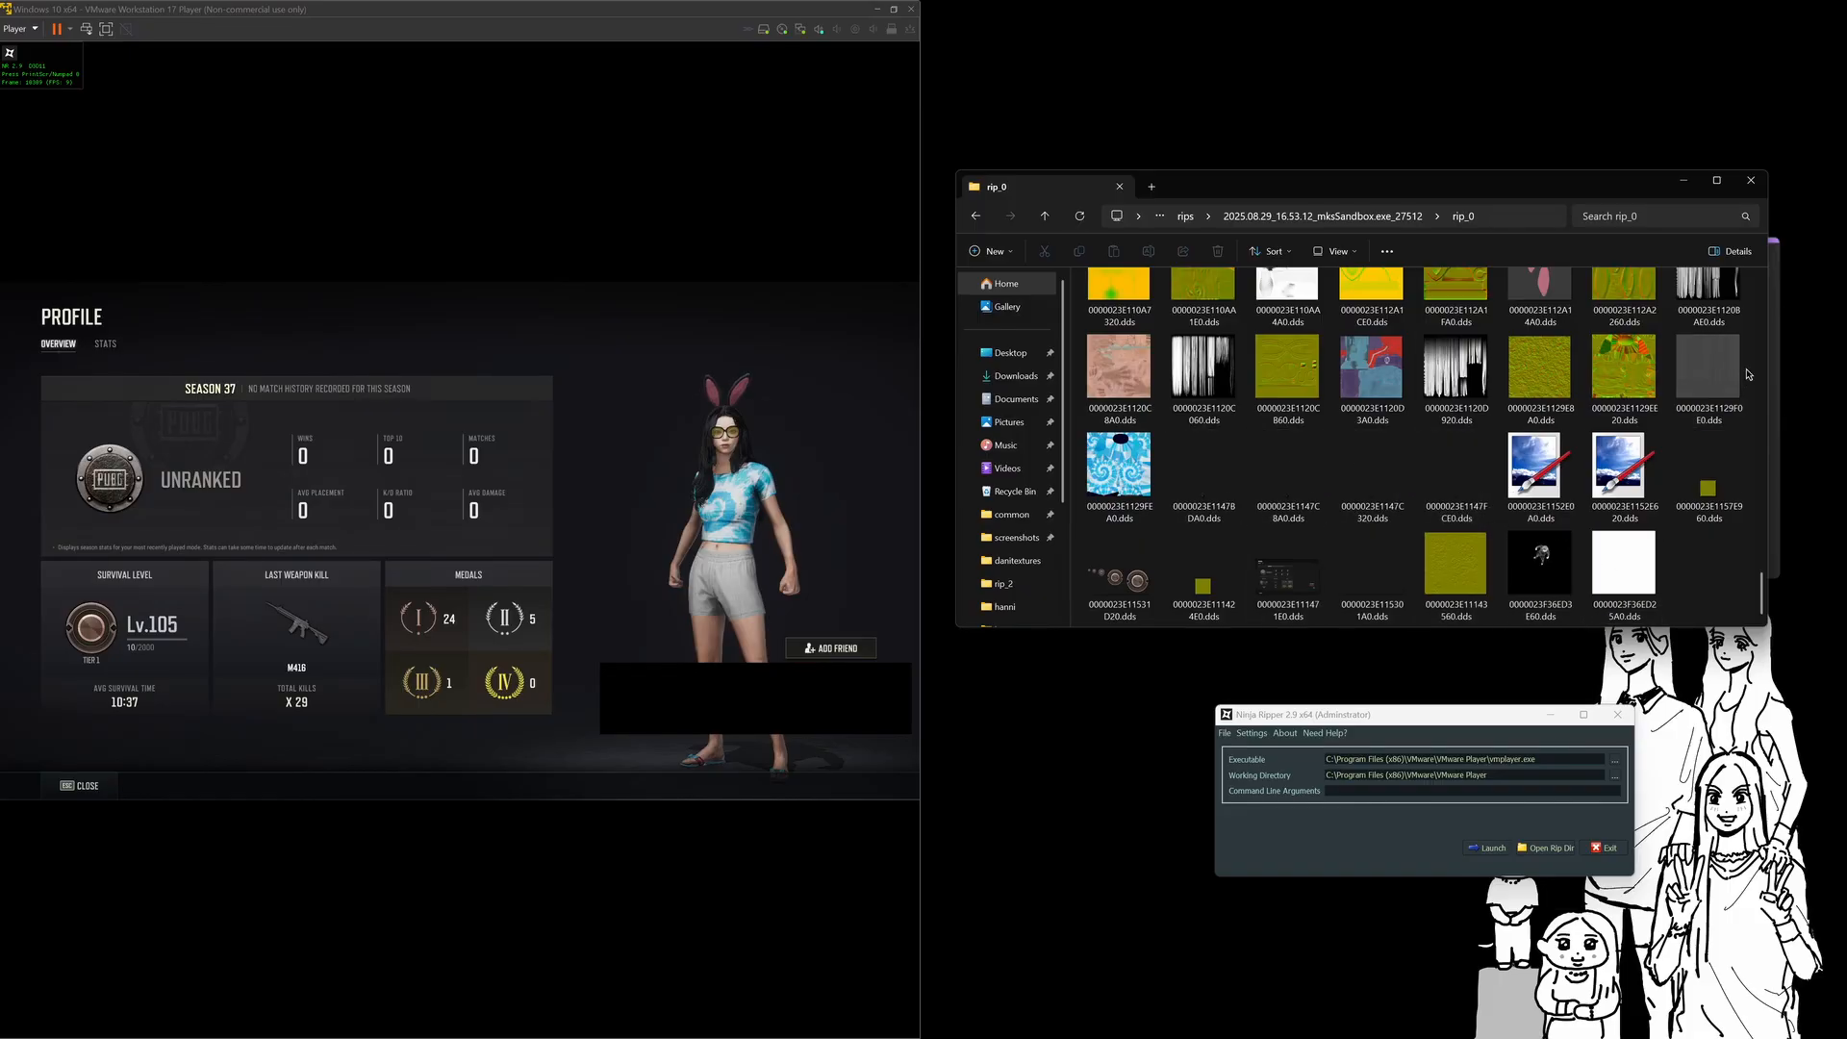
{"action": "scroll", "coordinate": [1623, 444], "scroll_direction": "up", "scroll_amount": 1}
{"action": "scroll", "coordinate": [1624, 444], "scroll_direction": "up", "scroll_amount": 3}
{"action": "scroll", "coordinate": [1488, 488], "scroll_direction": "up", "scroll_amount": 3}
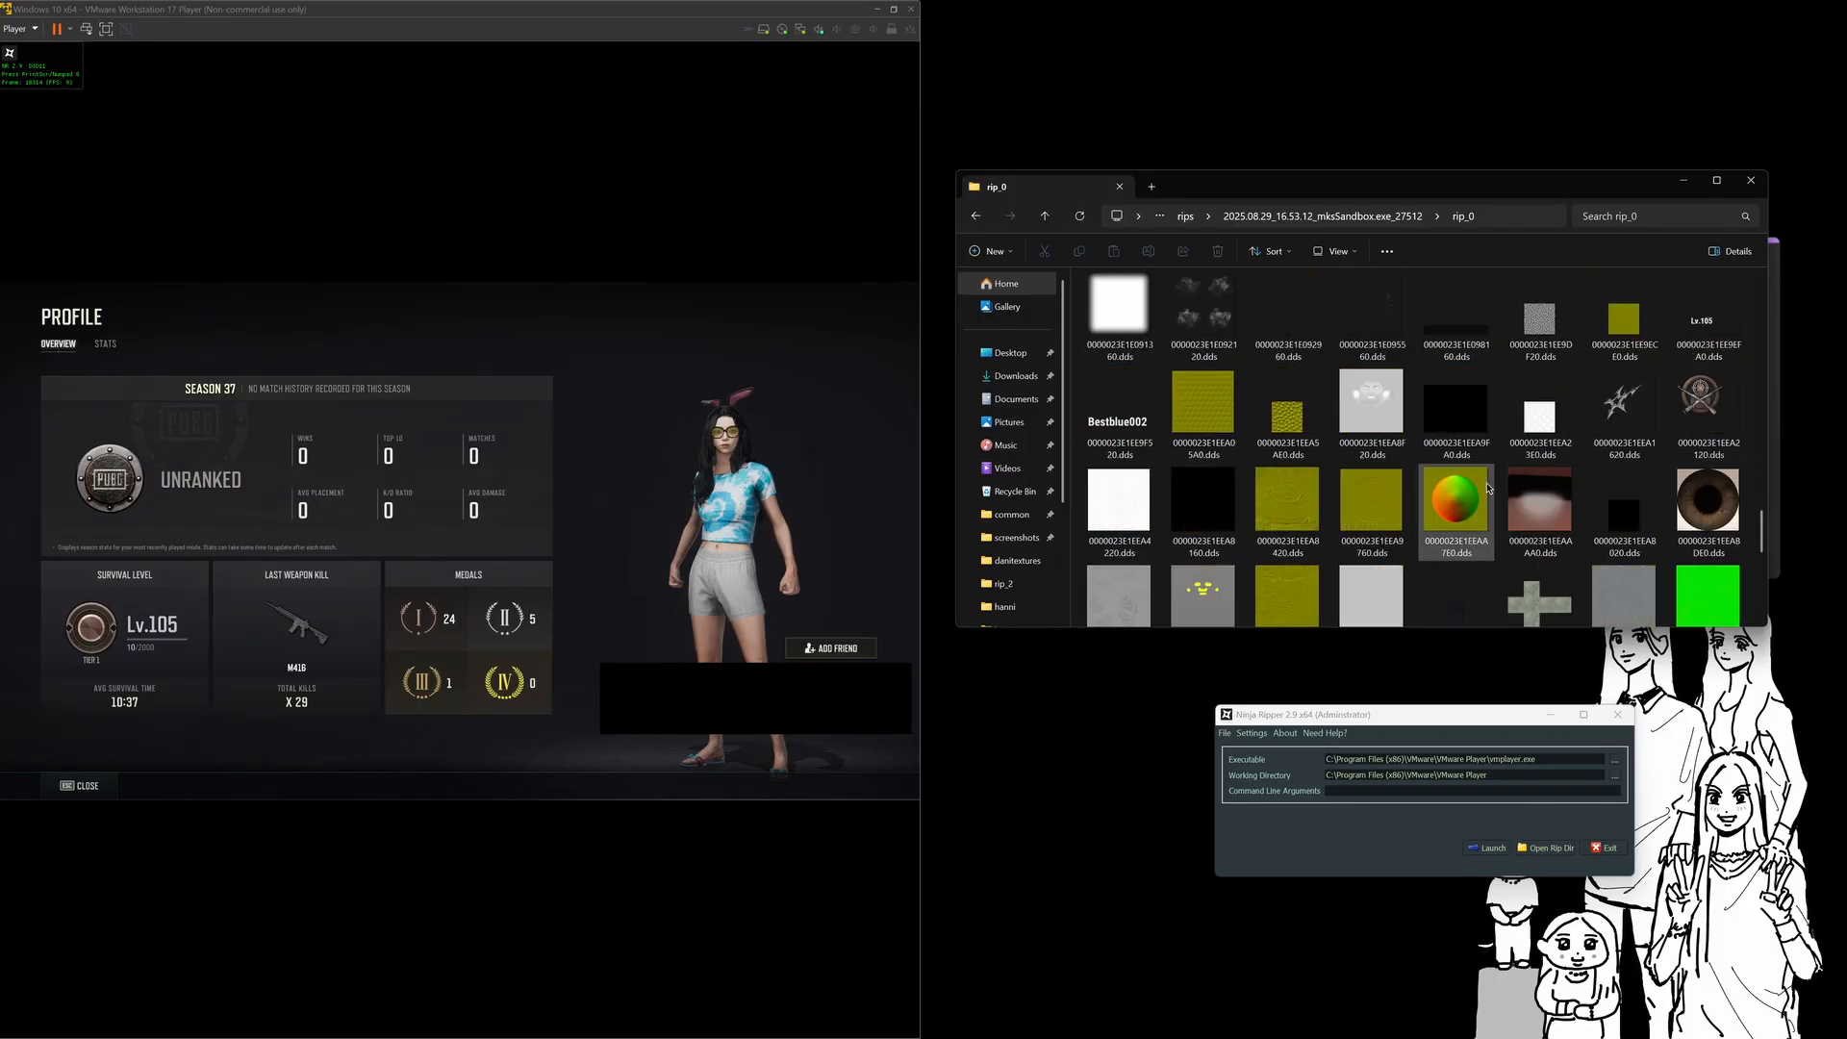
{"action": "scroll", "coordinate": [1488, 488], "scroll_direction": "up", "scroll_amount": 3}
{"action": "scroll", "coordinate": [1589, 463], "scroll_direction": "up", "scroll_amount": 2}
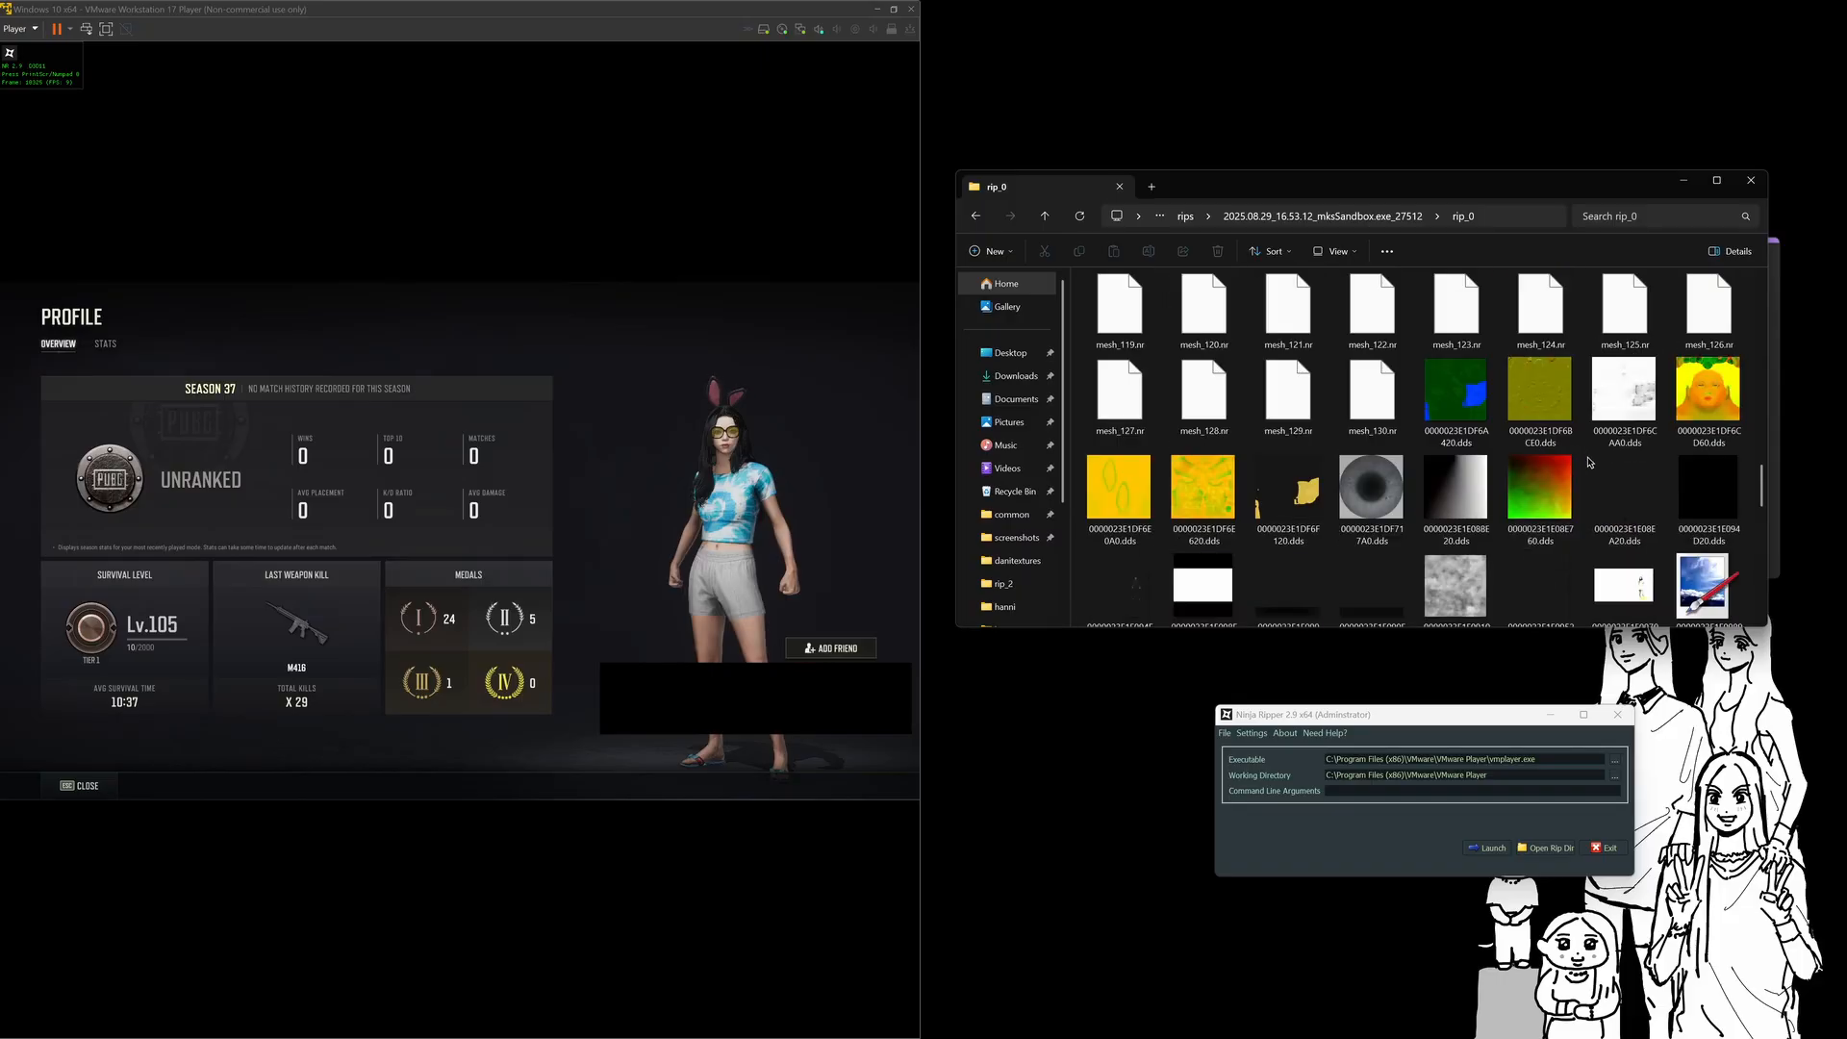
{"action": "scroll", "coordinate": [1633, 467], "scroll_direction": "up", "scroll_amount": 9}
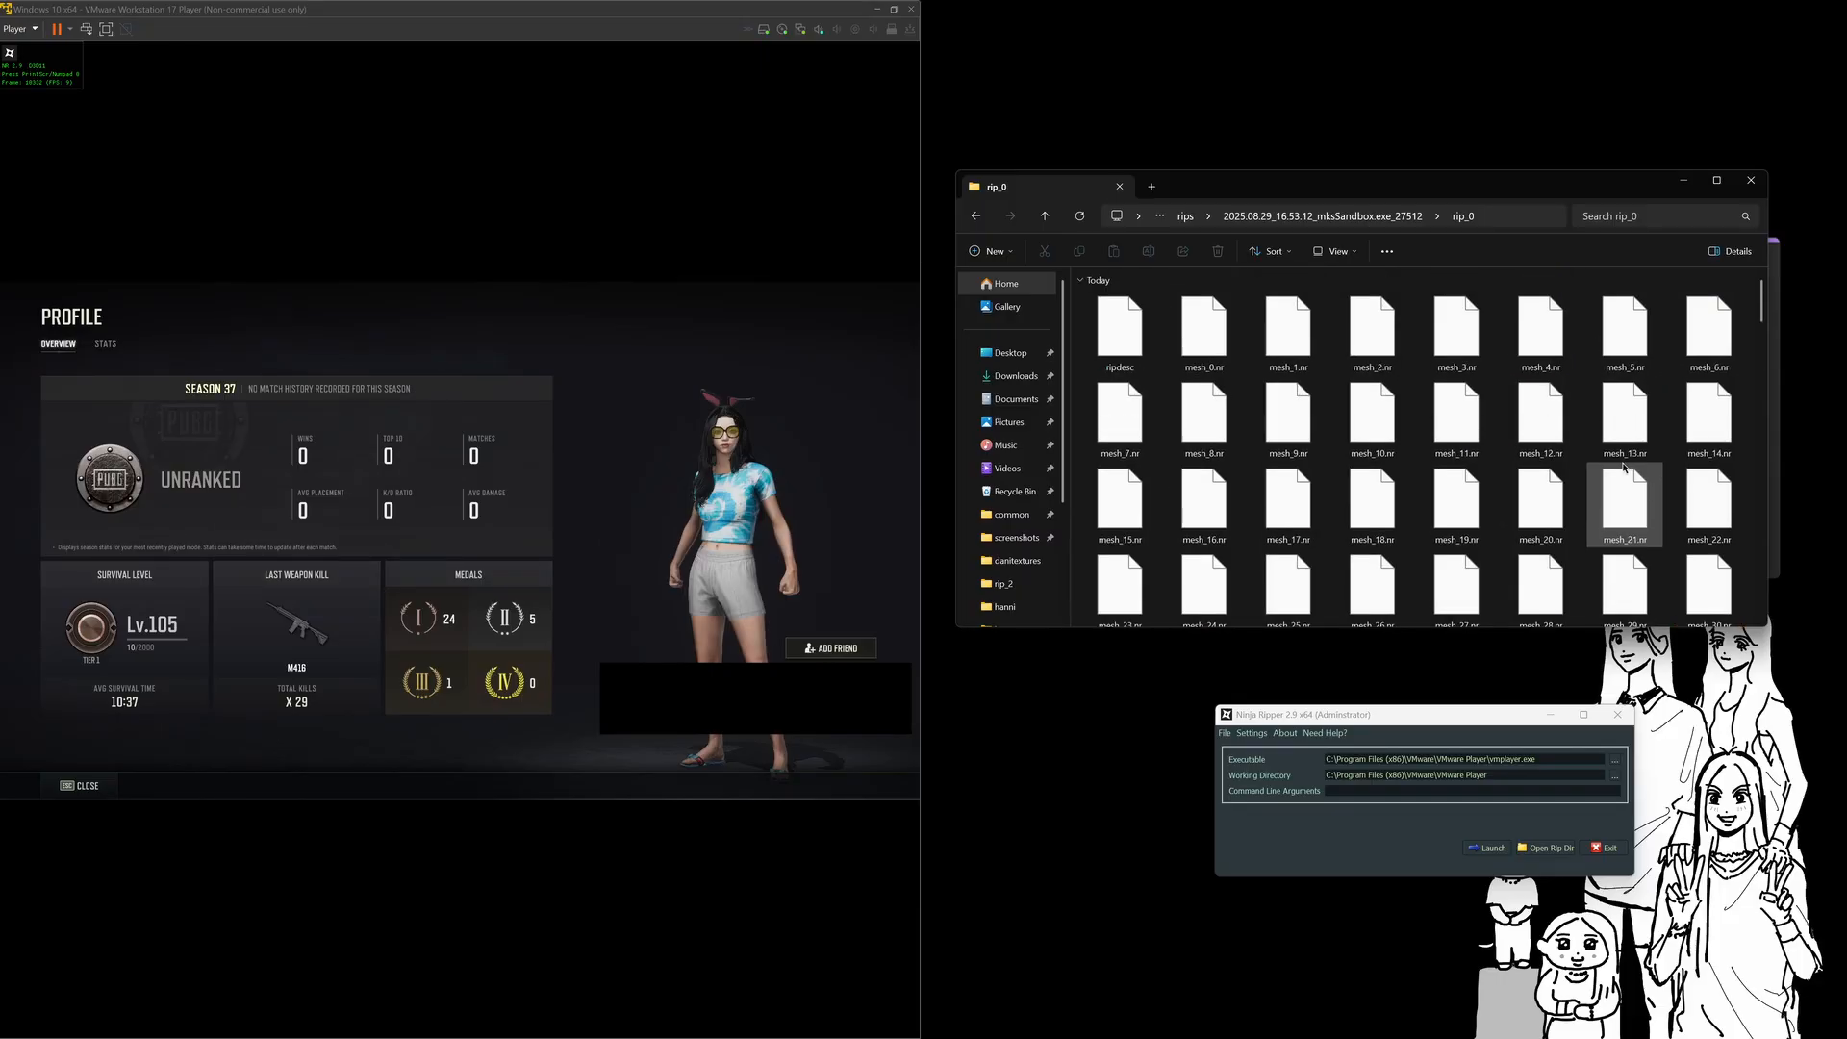
{"action": "scroll", "coordinate": [1620, 470], "scroll_direction": "down", "scroll_amount": 10}
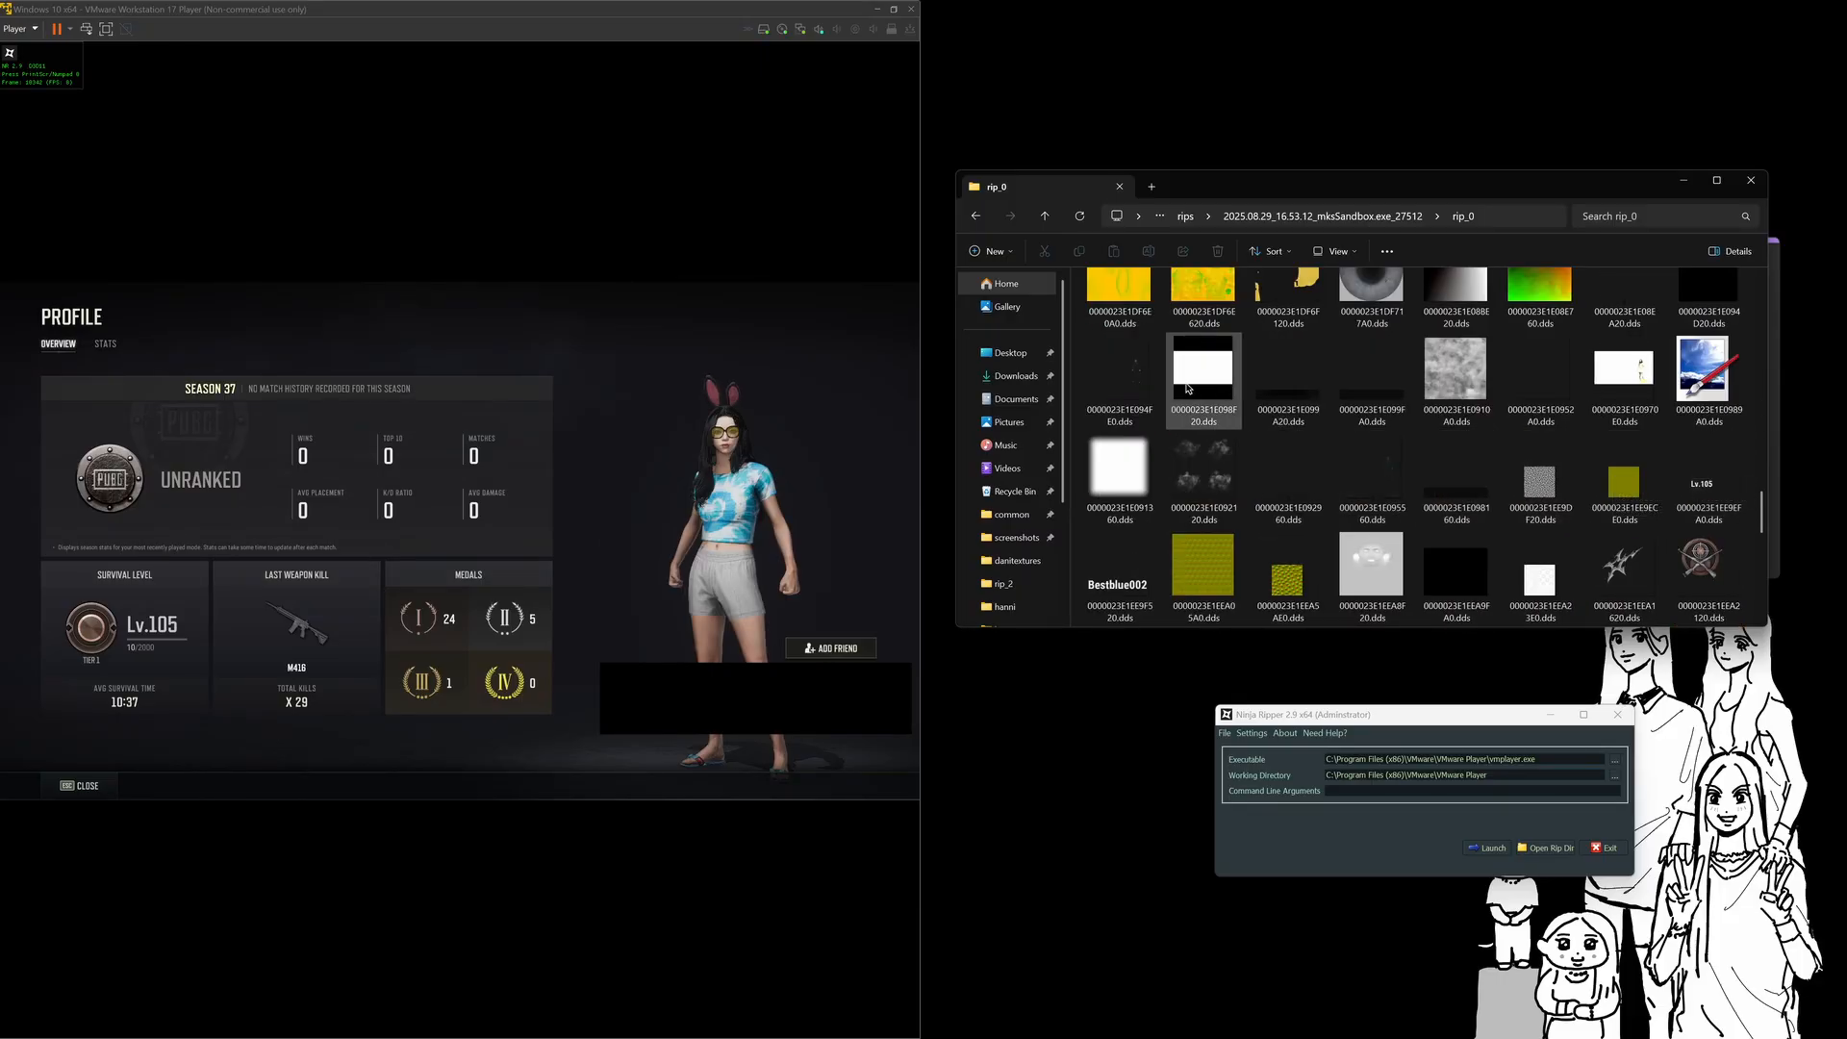
{"action": "scroll", "coordinate": [1597, 452], "scroll_direction": "down", "scroll_amount": 5}
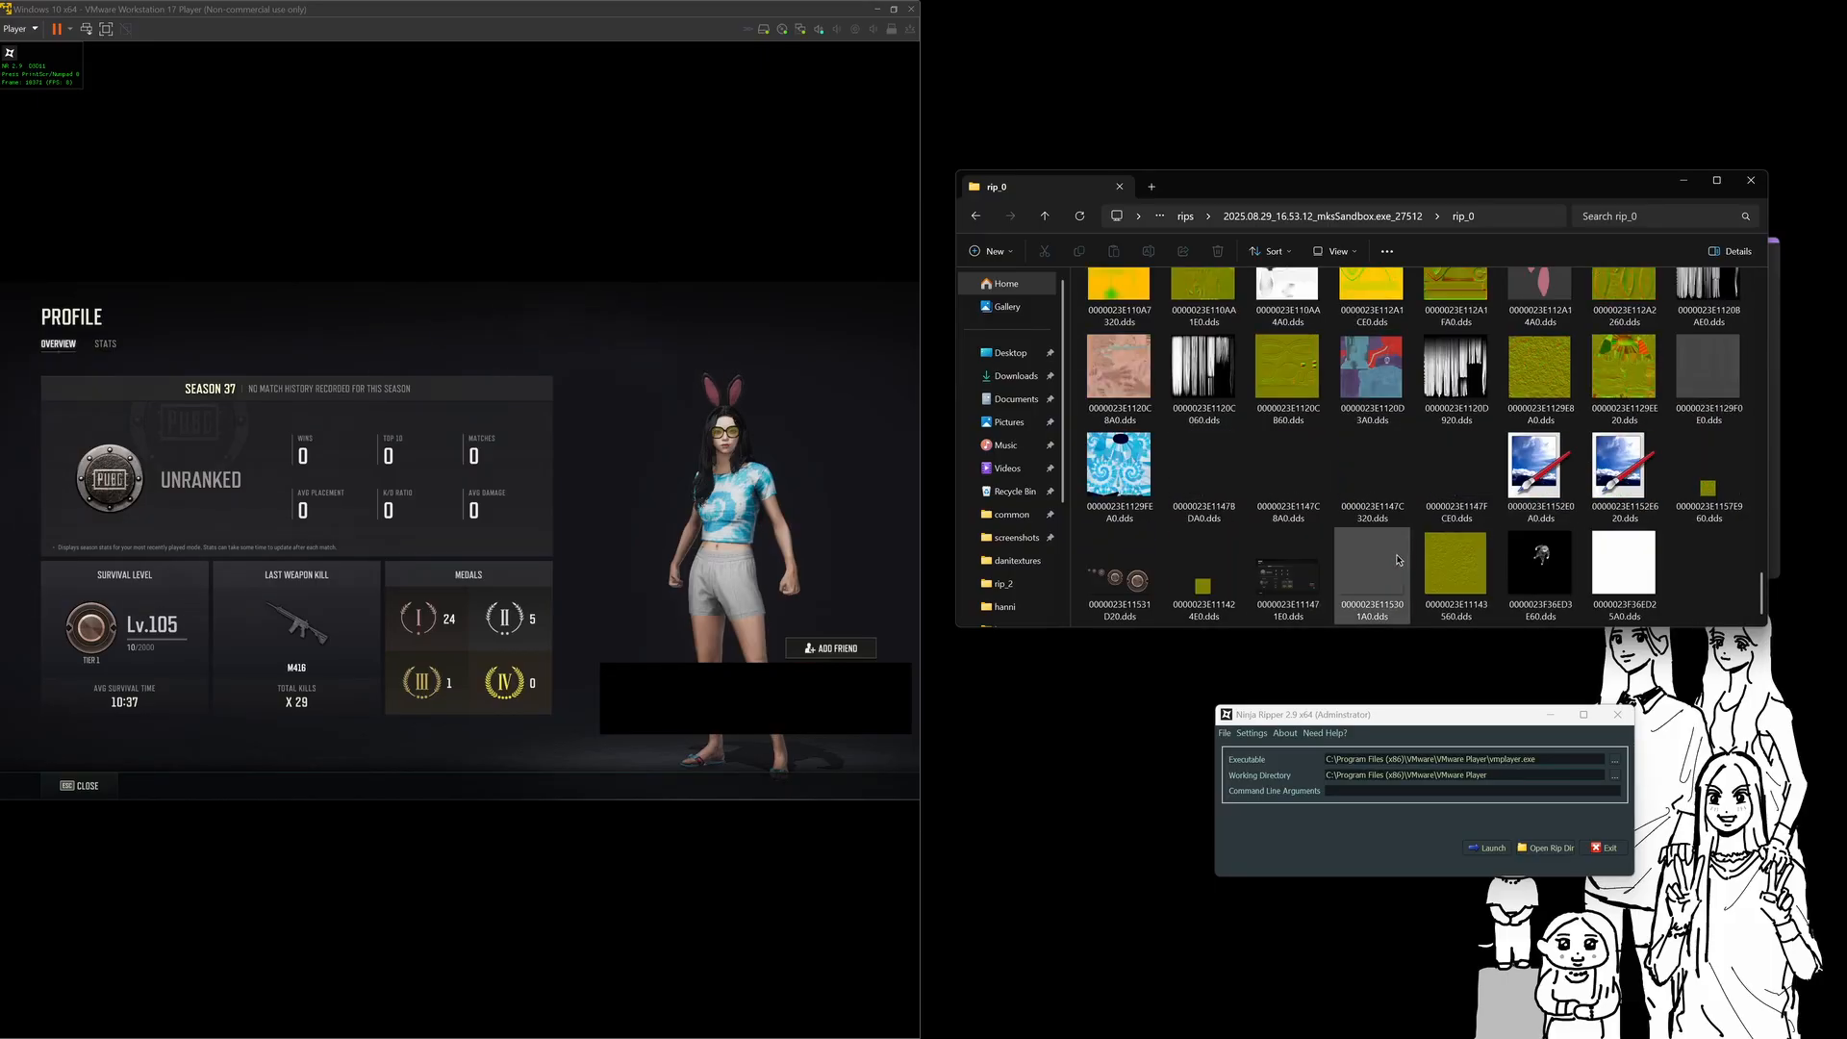
{"action": "scroll", "coordinate": [1404, 510], "scroll_direction": "up", "scroll_amount": 3}
{"action": "scroll", "coordinate": [1406, 509], "scroll_direction": "down", "scroll_amount": 4}
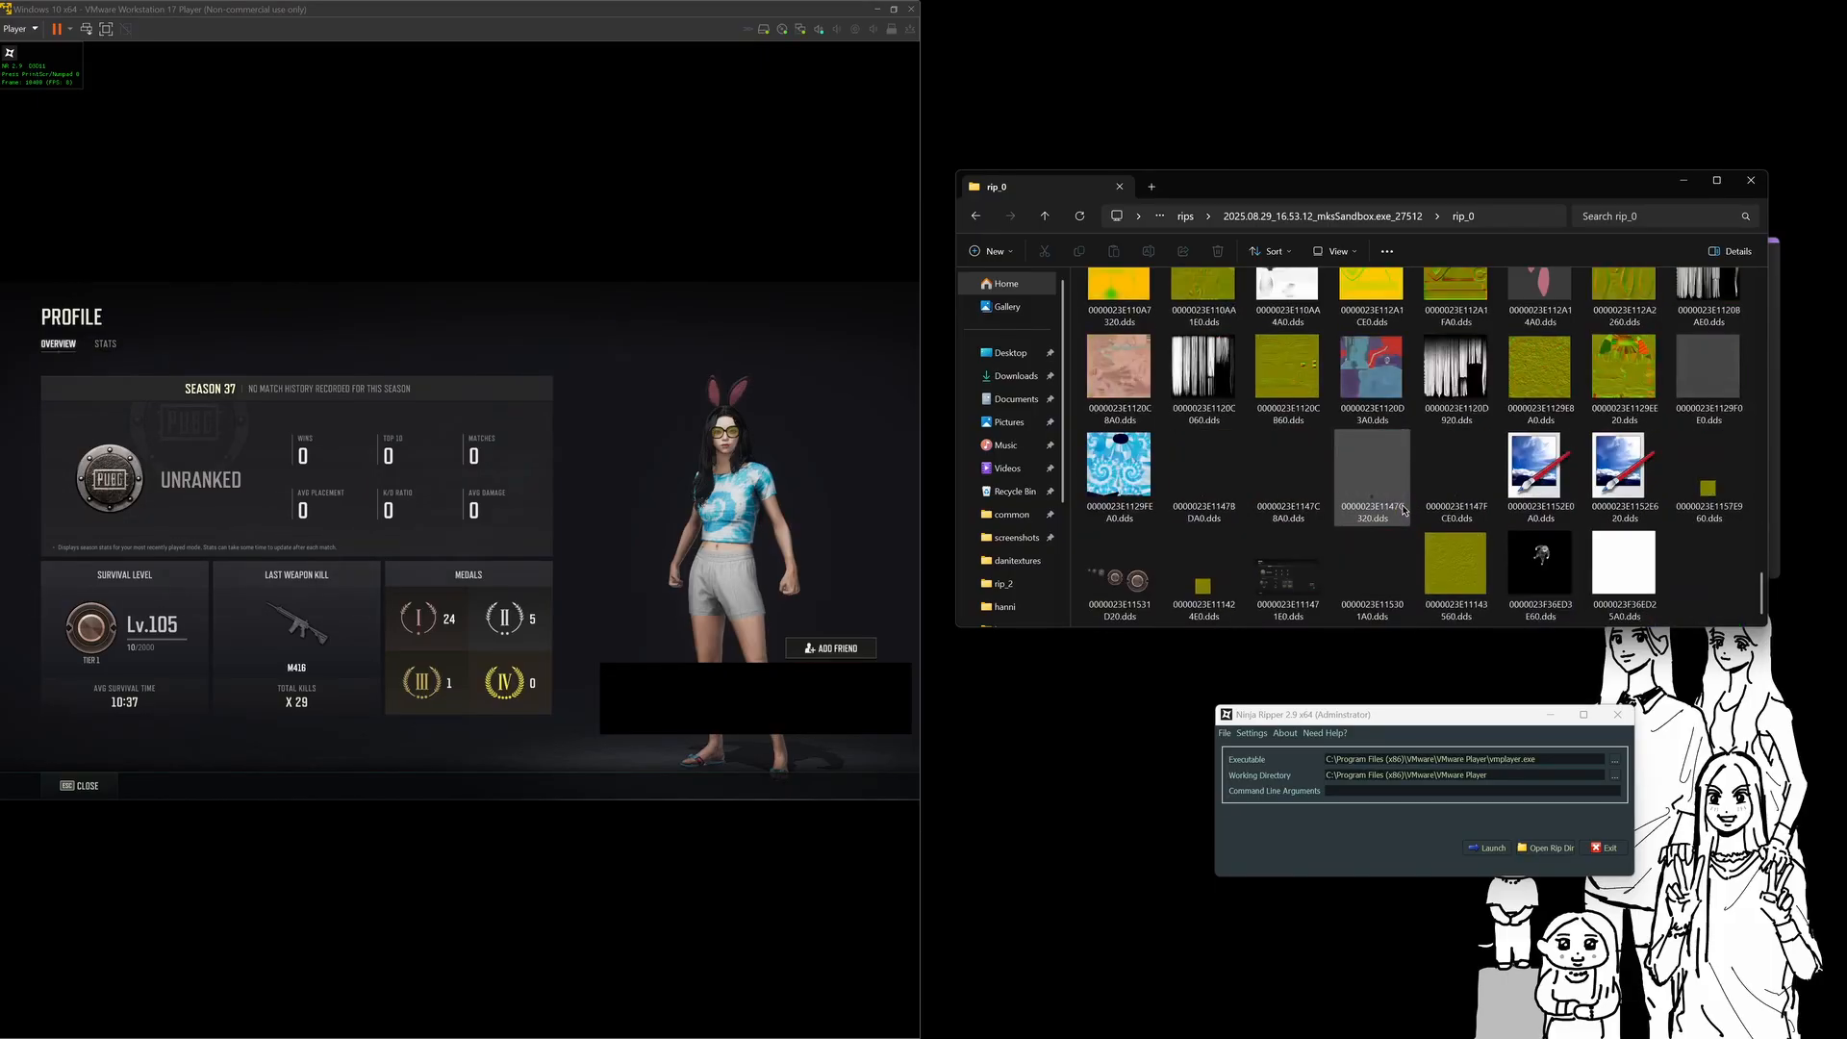
{"action": "scroll", "coordinate": [1366, 469], "scroll_direction": "up", "scroll_amount": 12}
{"action": "scroll", "coordinate": [1366, 469], "scroll_direction": "up", "scroll_amount": 5}
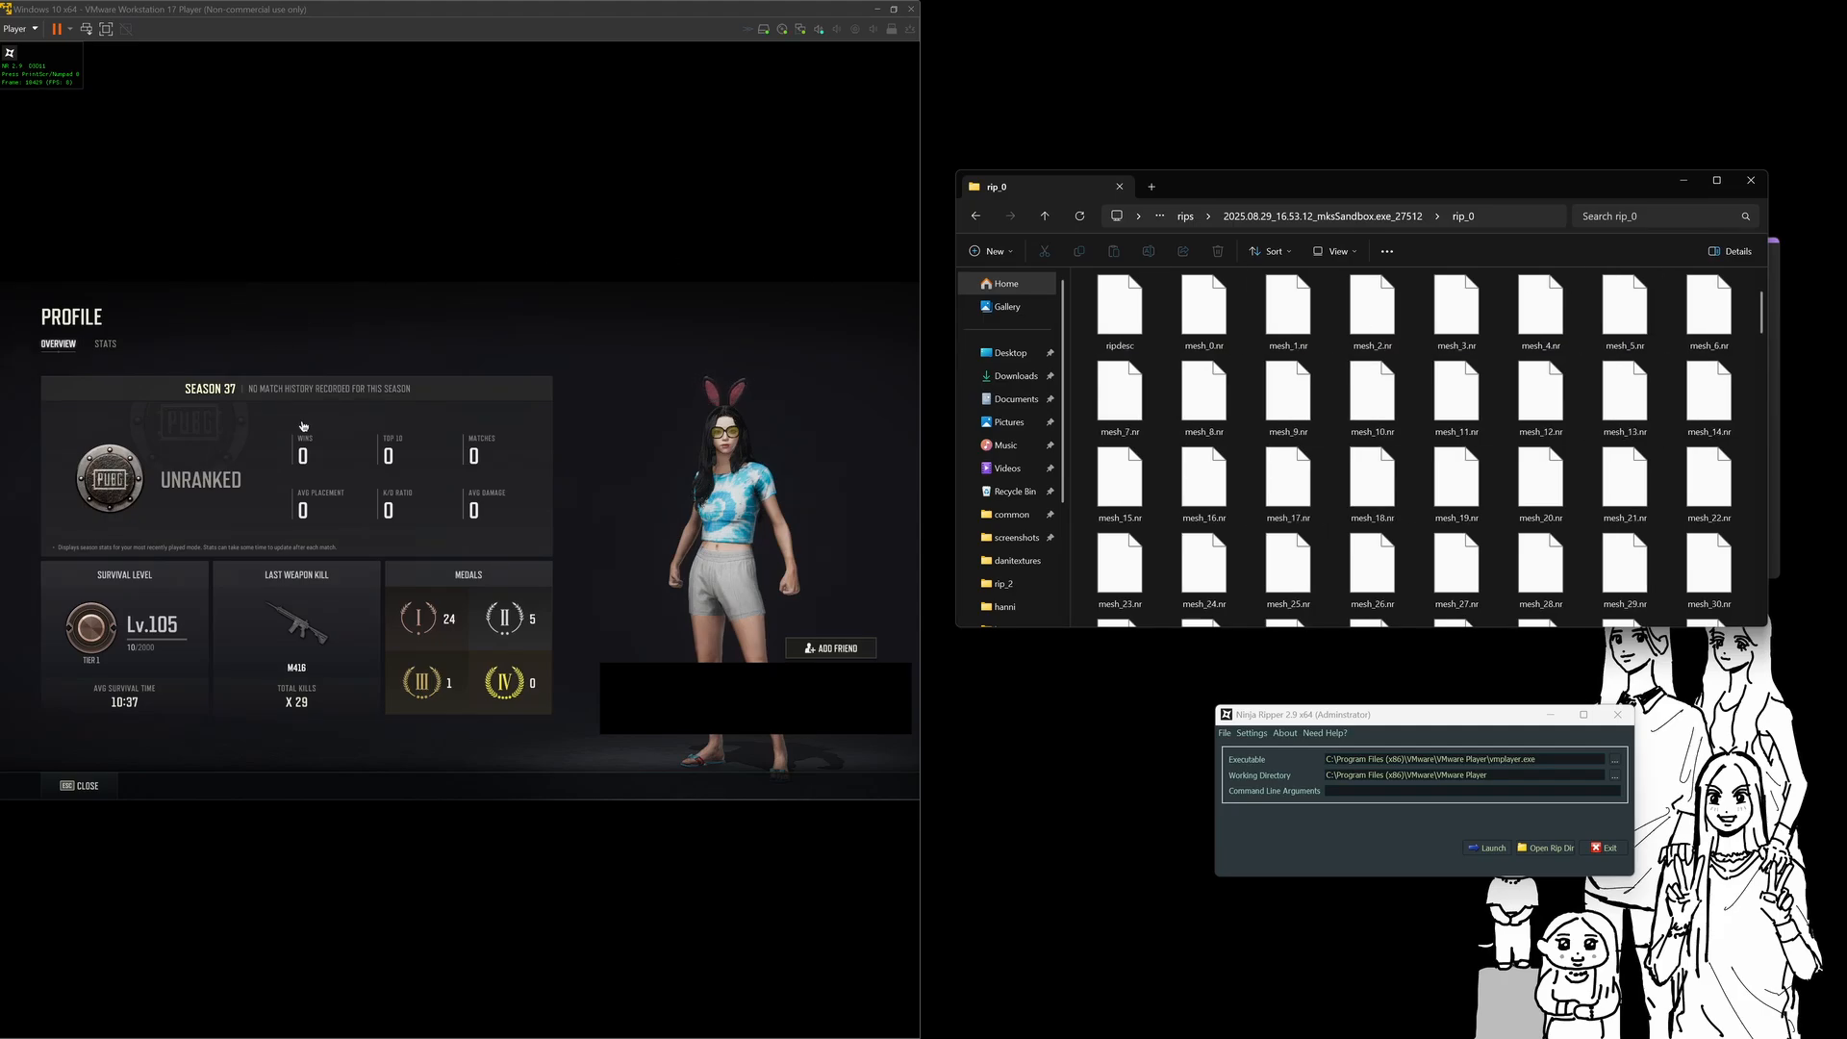
Shut down the virtual machine despite its open apps and close Ninja Ripper, returning to the rips folder
{"action": "left_click", "coordinate": [1049, 221]}
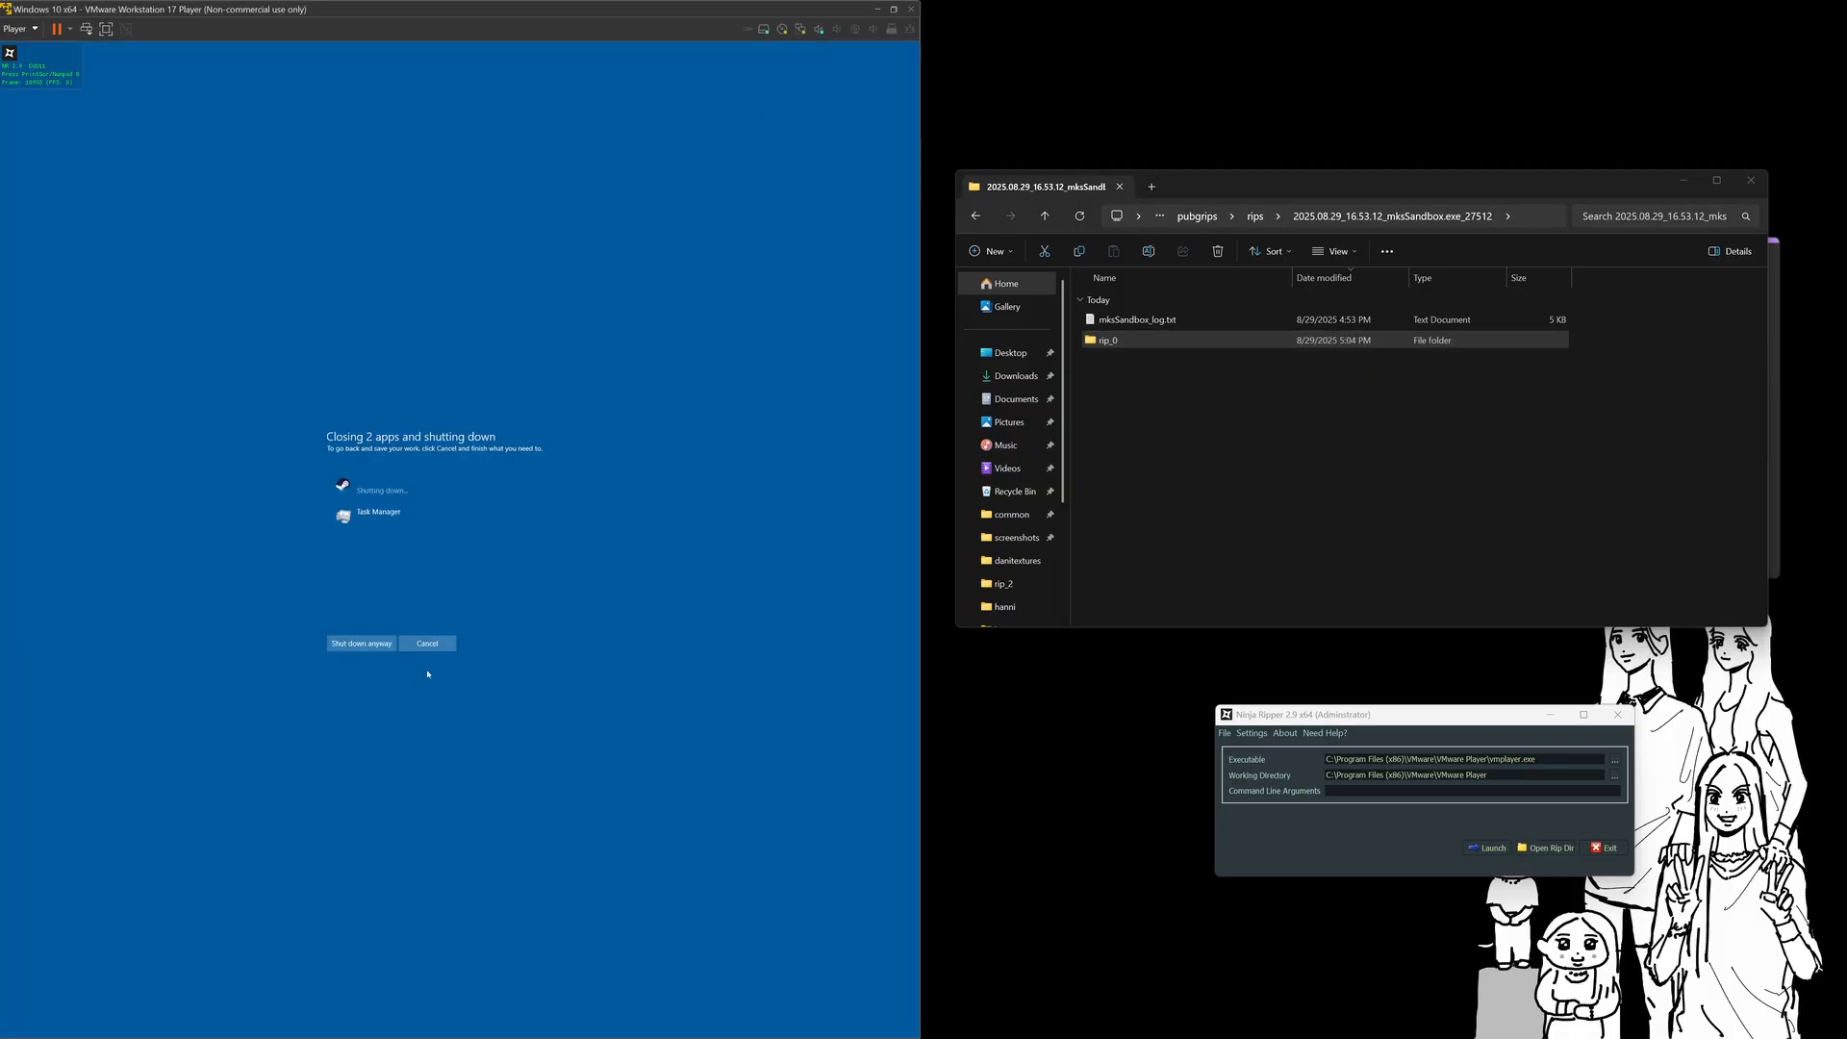
{"action": "left_click", "coordinate": [359, 645]}
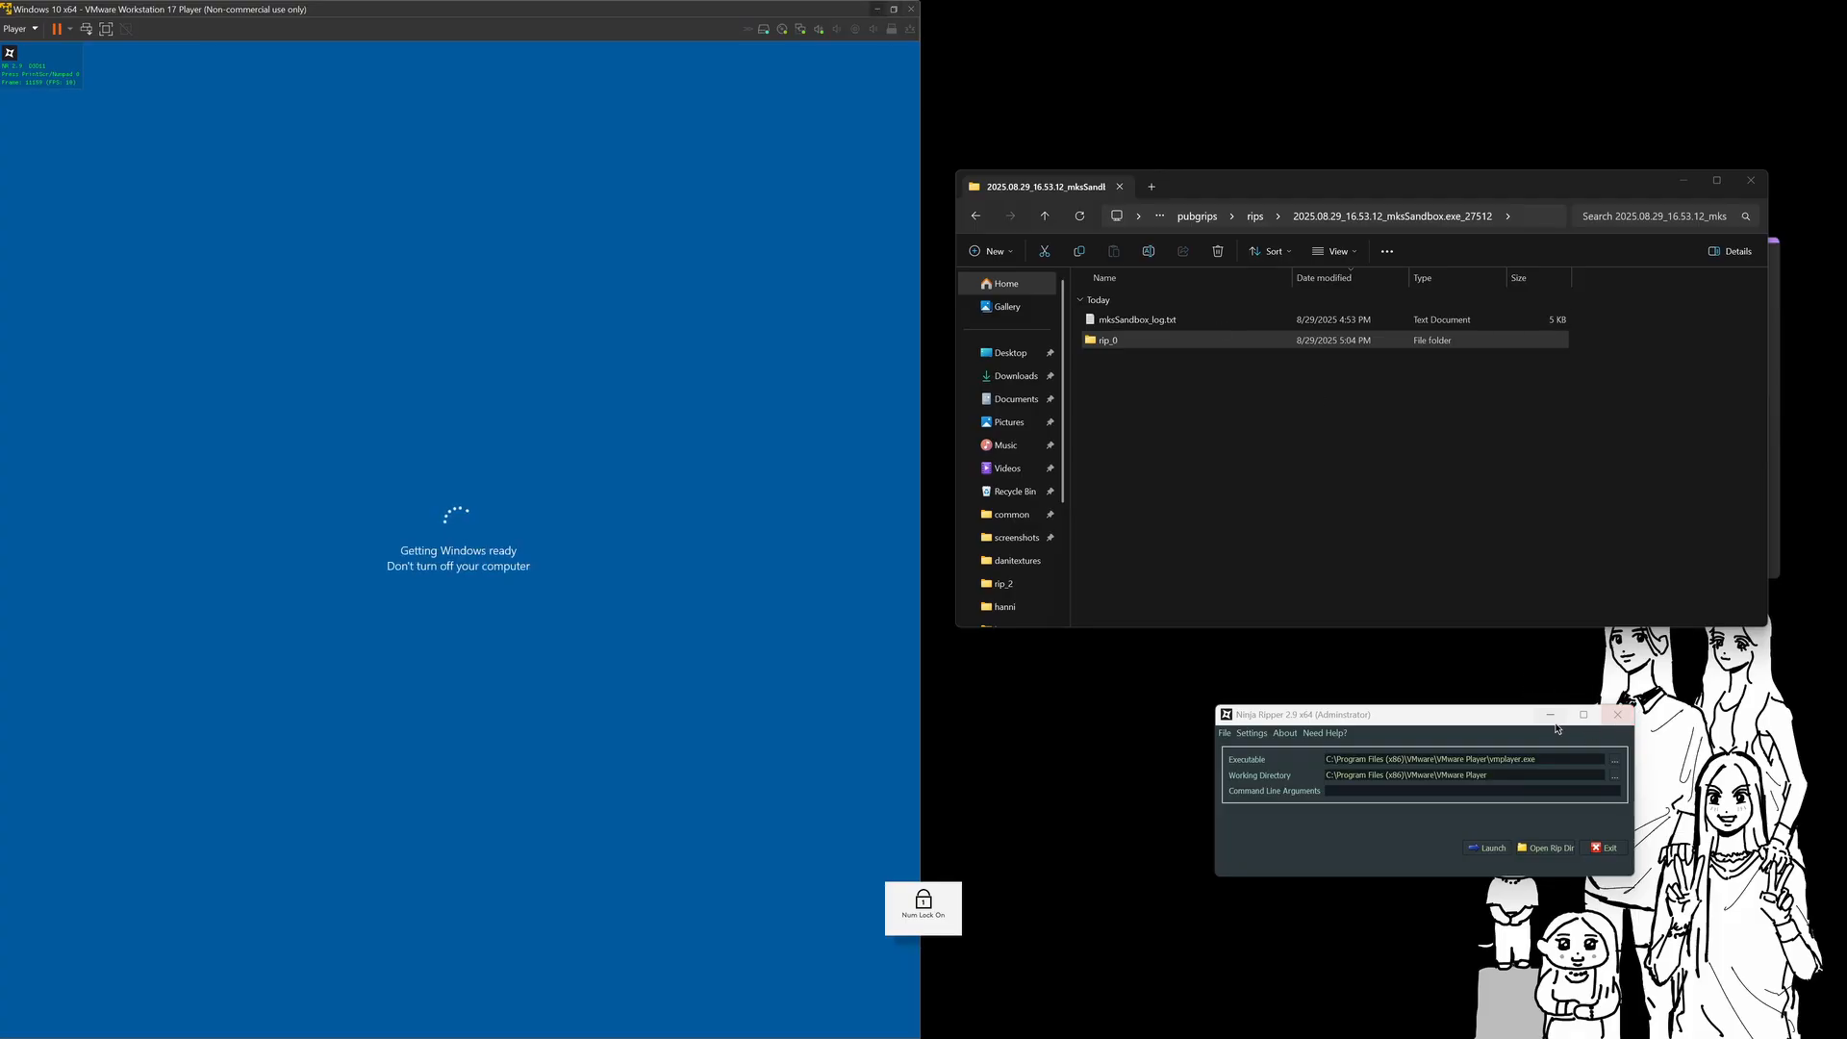
{"action": "left_click", "coordinate": [1616, 717]}
{"action": "left_click", "coordinate": [1045, 215]}
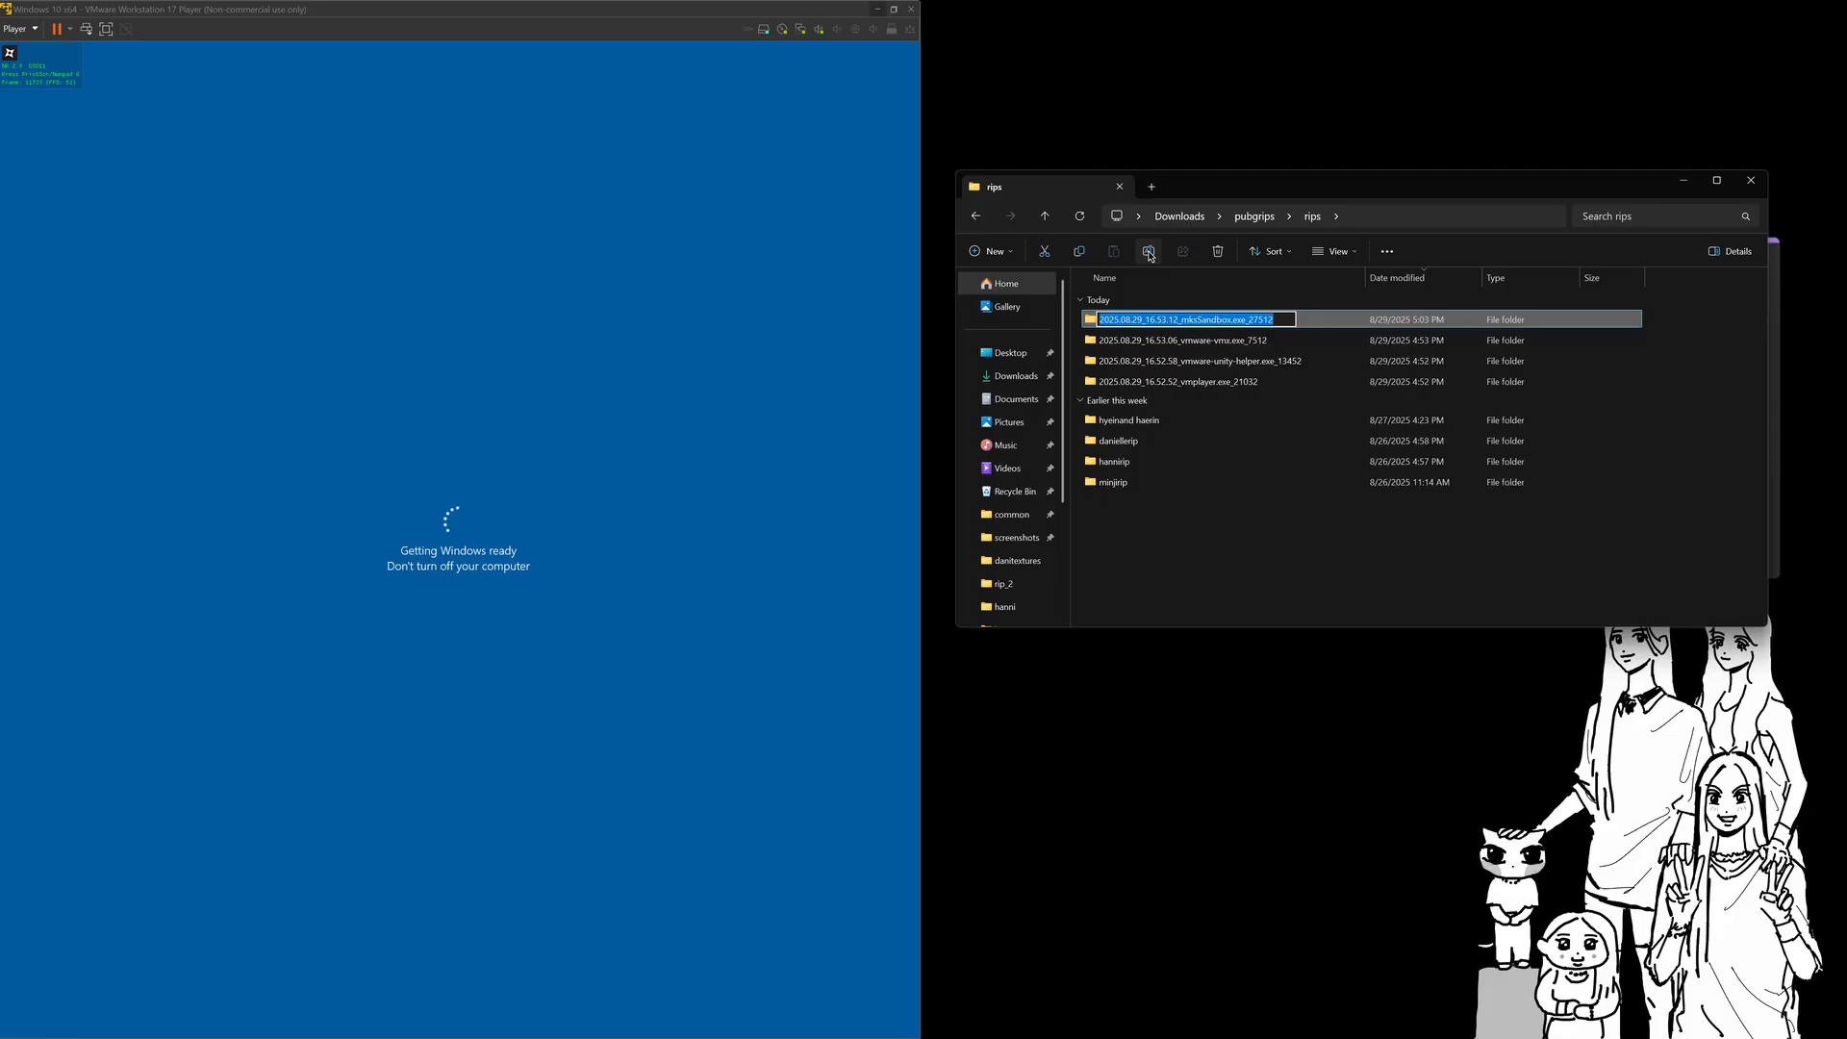
Try to rename the mksSandbox.exe rip folder as karina
{"action": "type", "text": "karina"}
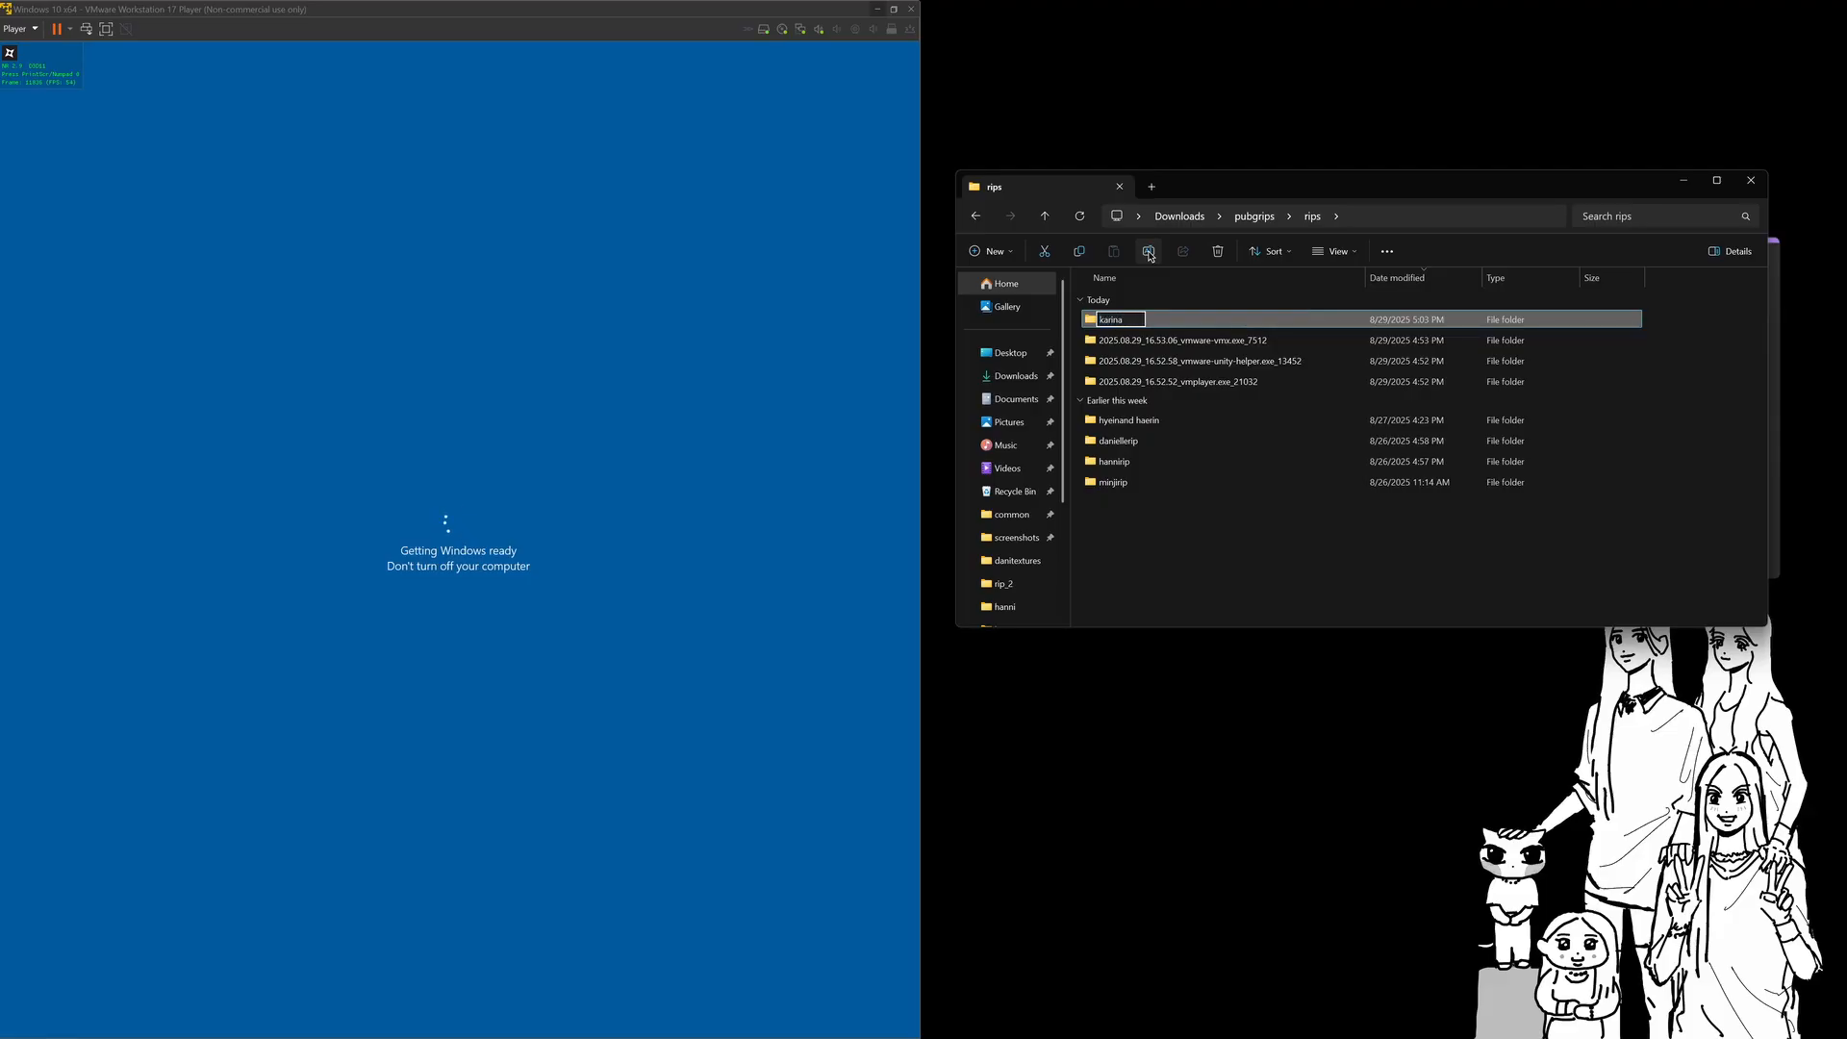
{"action": "key", "text": "Return"}
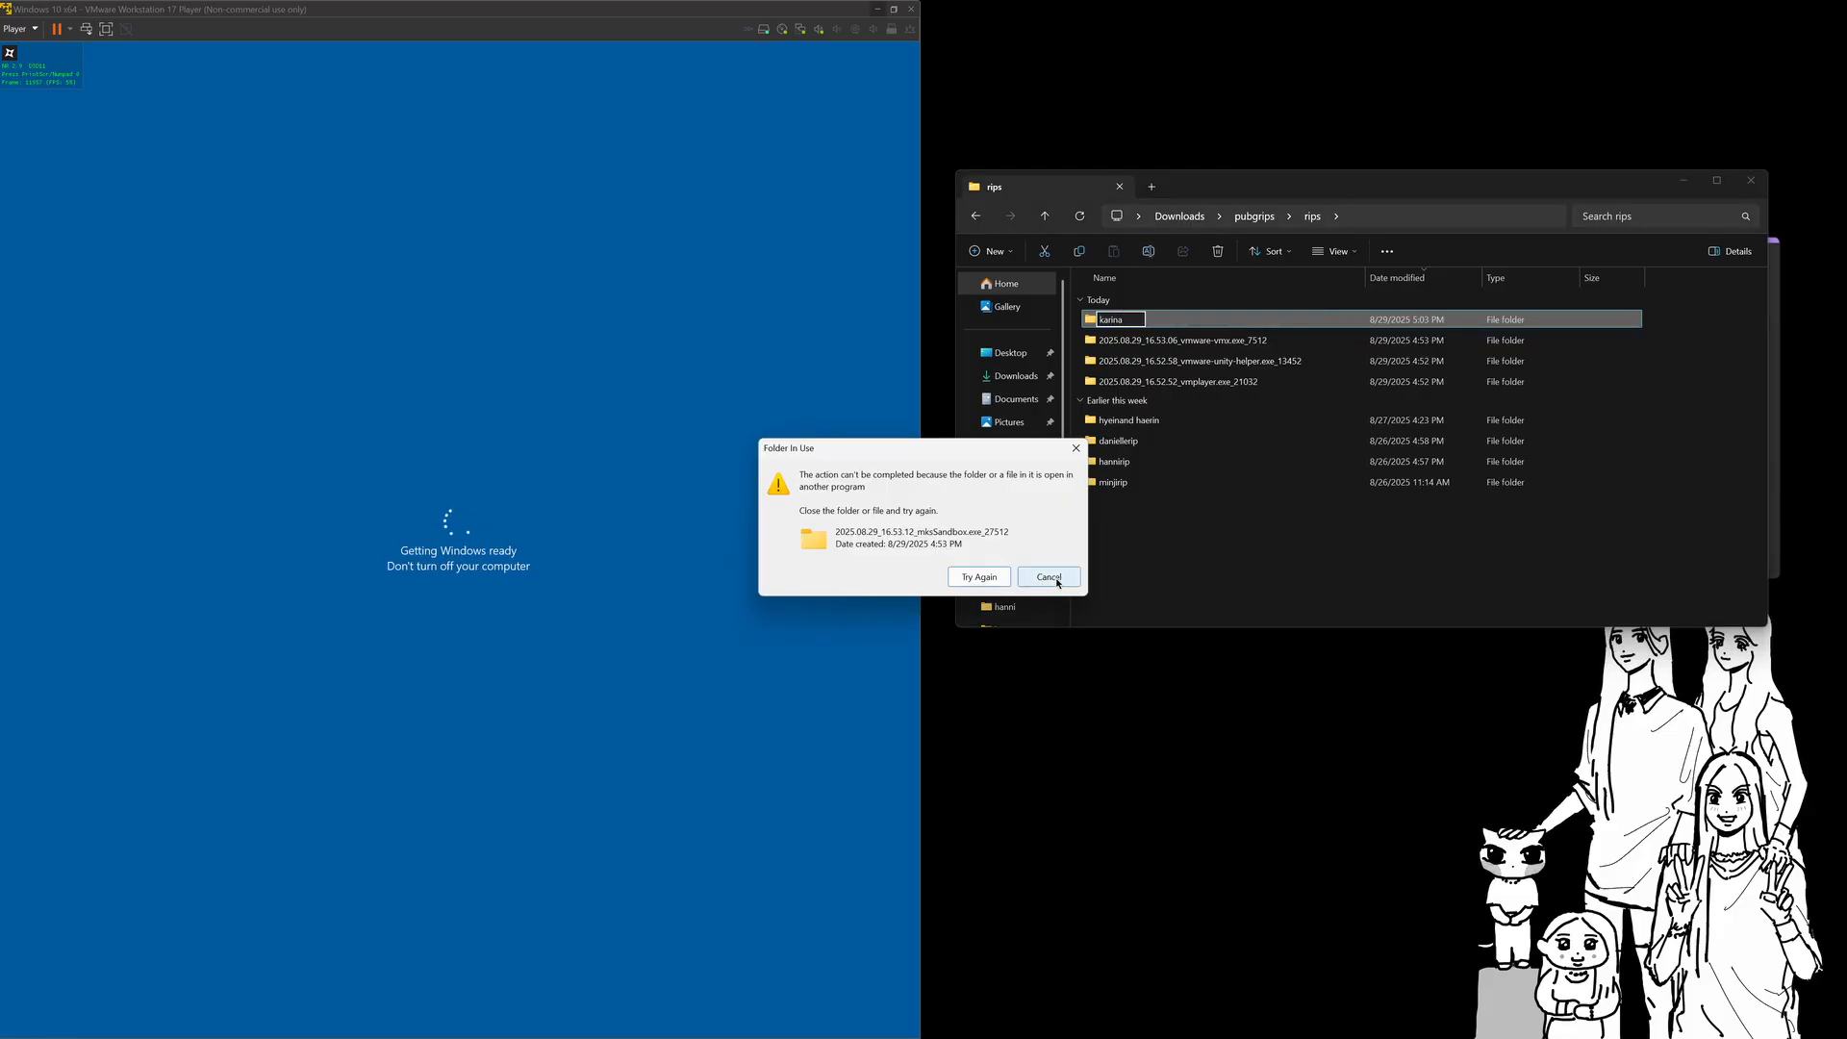
{"action": "left_click", "coordinate": [1055, 577]}
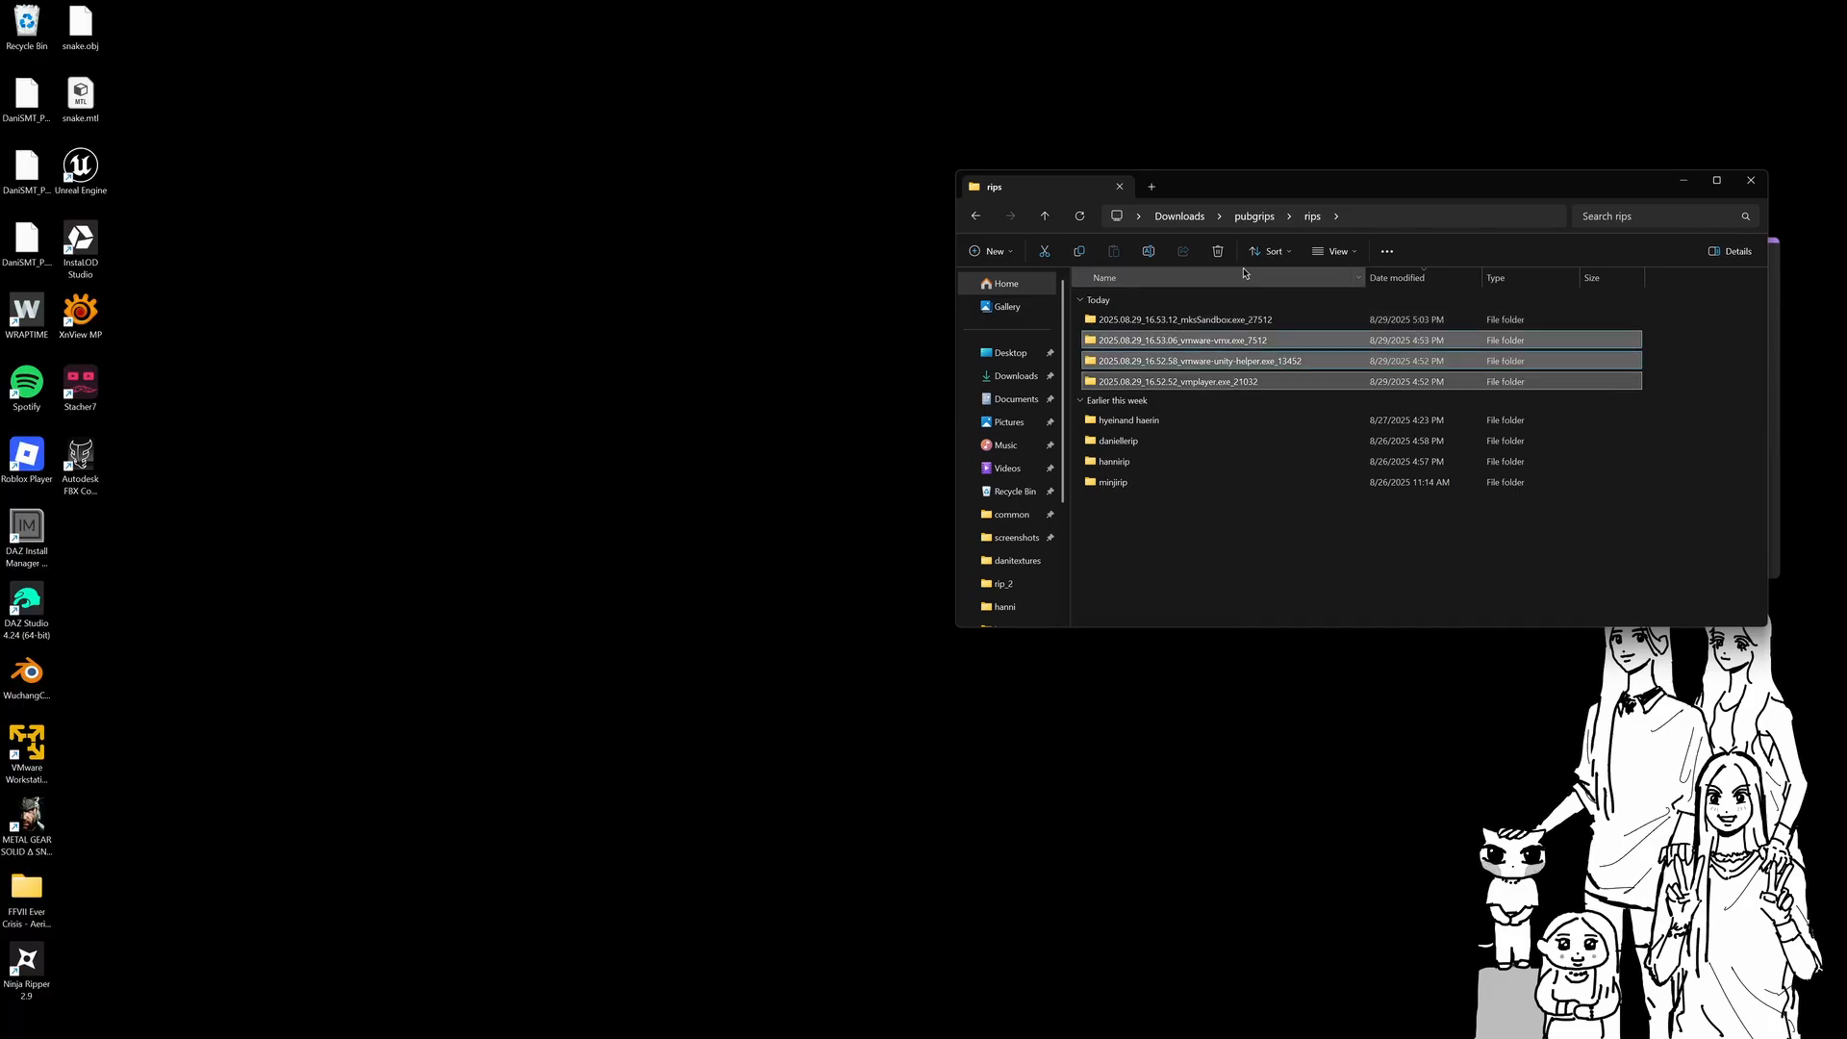
Delete today's vmware-vmx, vmware-unity-helper and vmplayer rip folders, and rename the mksSandbox.exe folder as karina
{"action": "left_click", "coordinate": [1220, 251]}
{"action": "left_click", "coordinate": [1224, 320]}
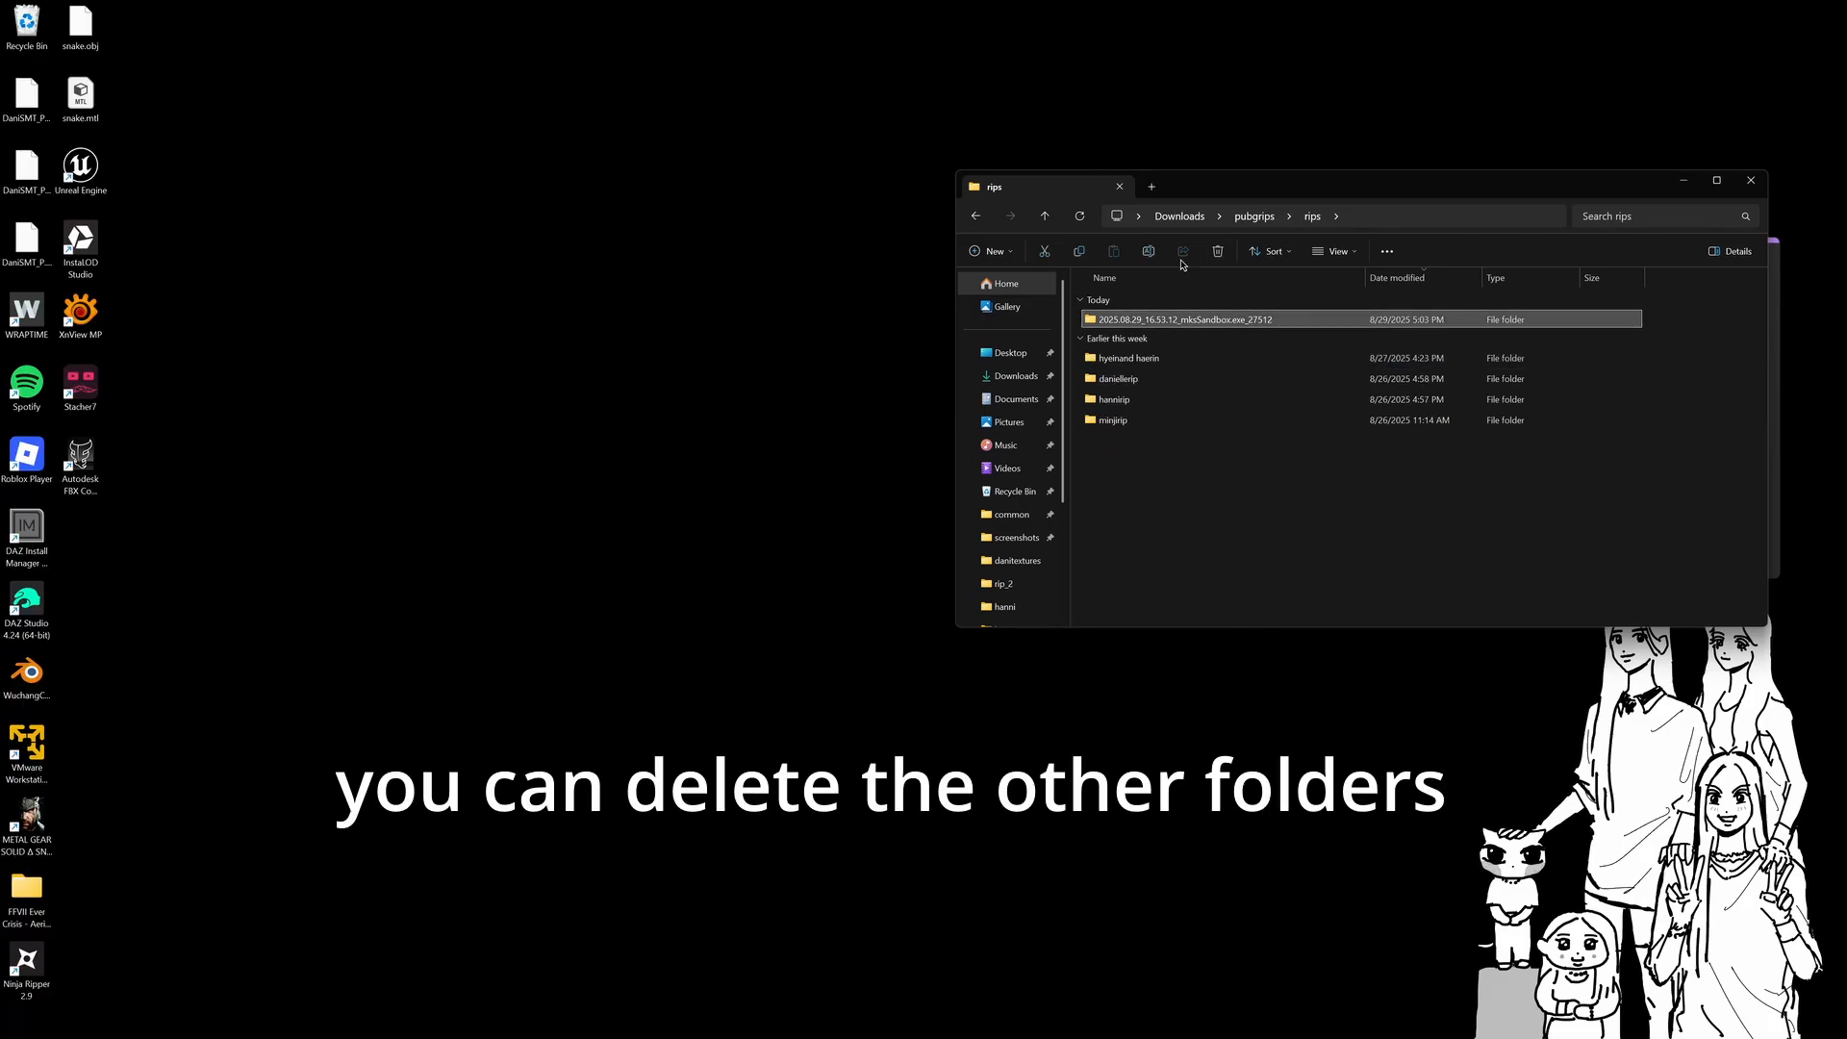
{"action": "left_click", "coordinate": [1148, 251]}
{"action": "type", "text": "karina"}
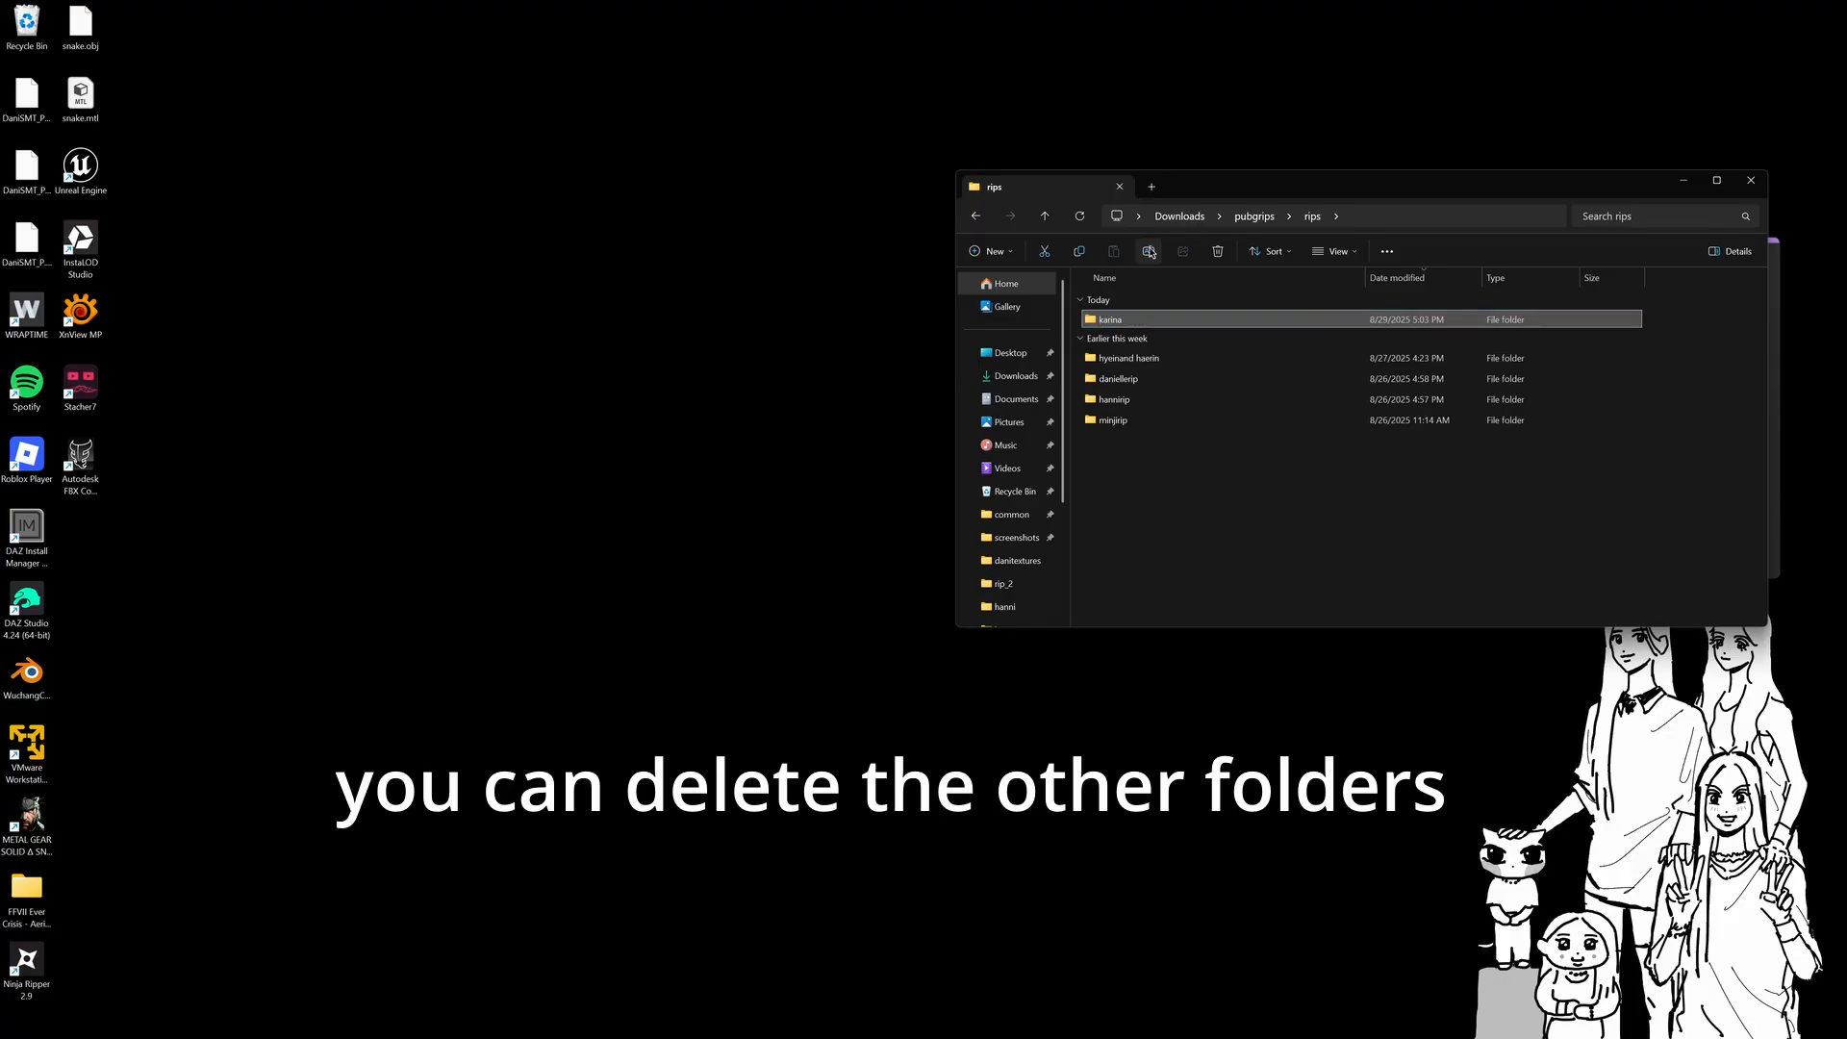
{"action": "key", "text": "Return"}
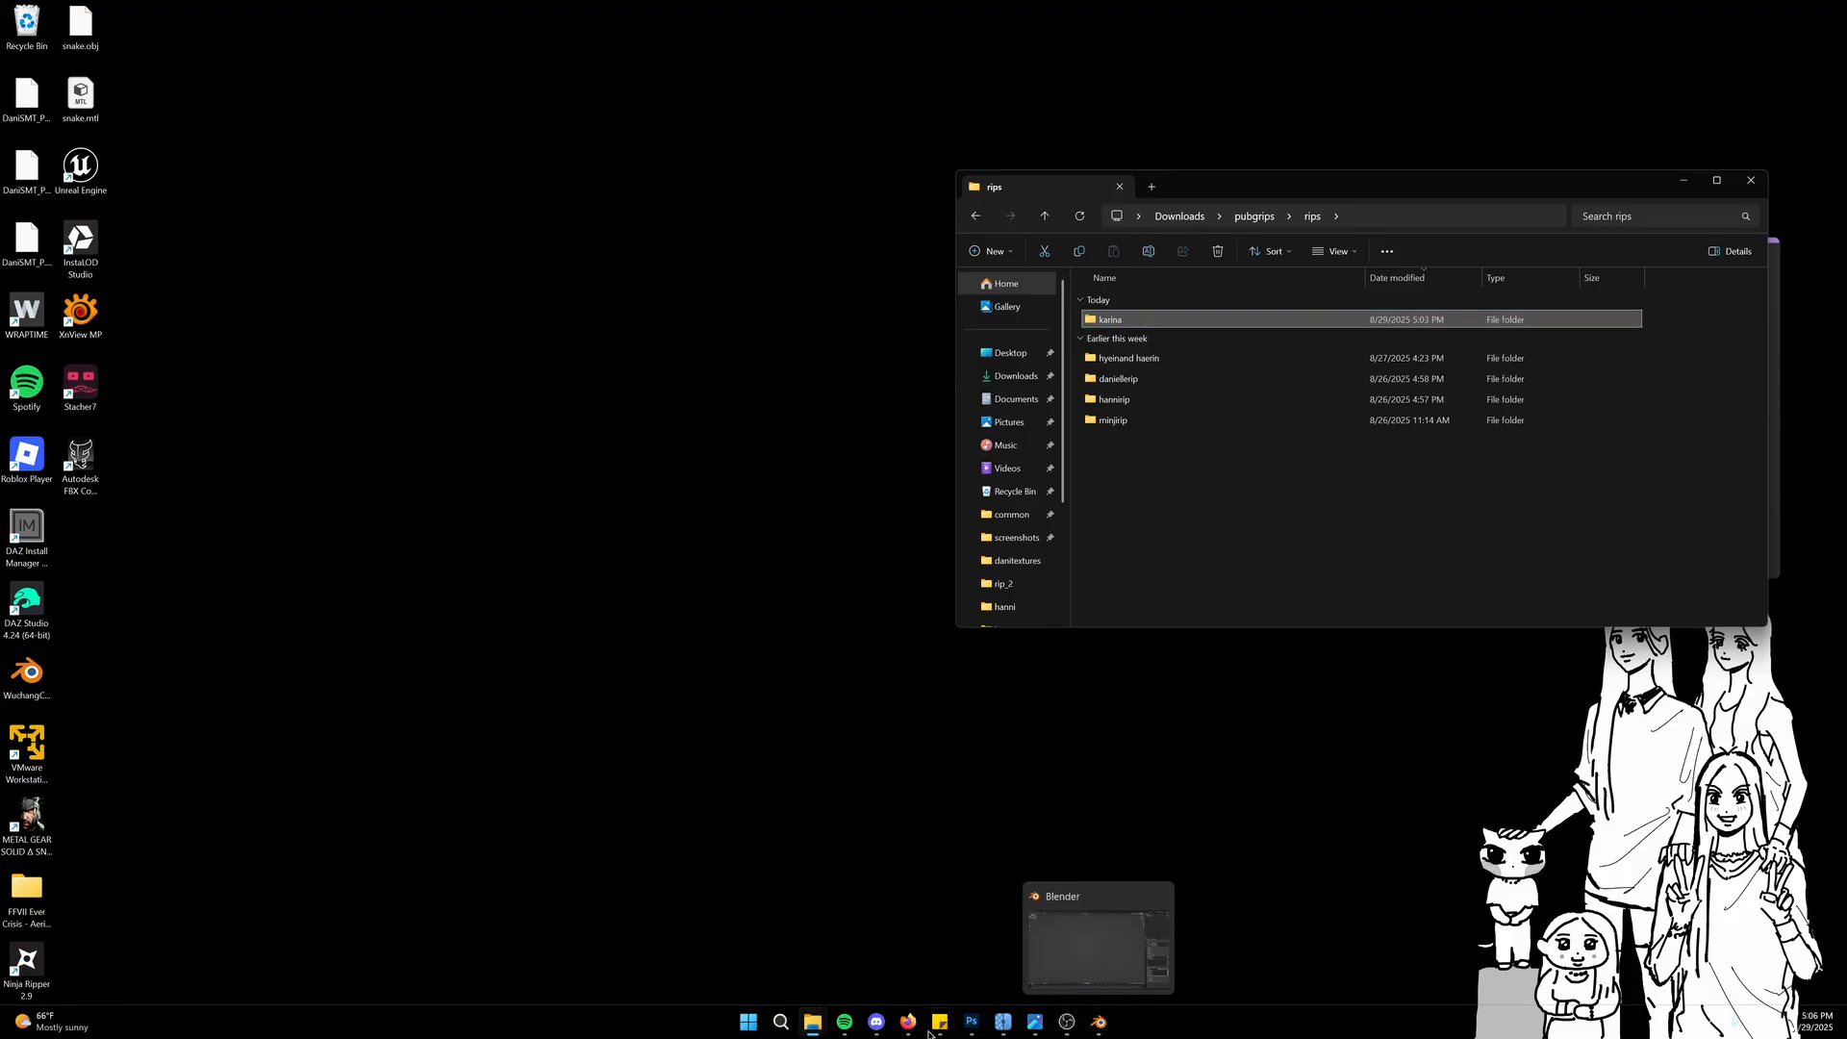
Switch to Blender and merge the timeline area into the 3D viewport
{"action": "left_click", "coordinate": [1101, 1028]}
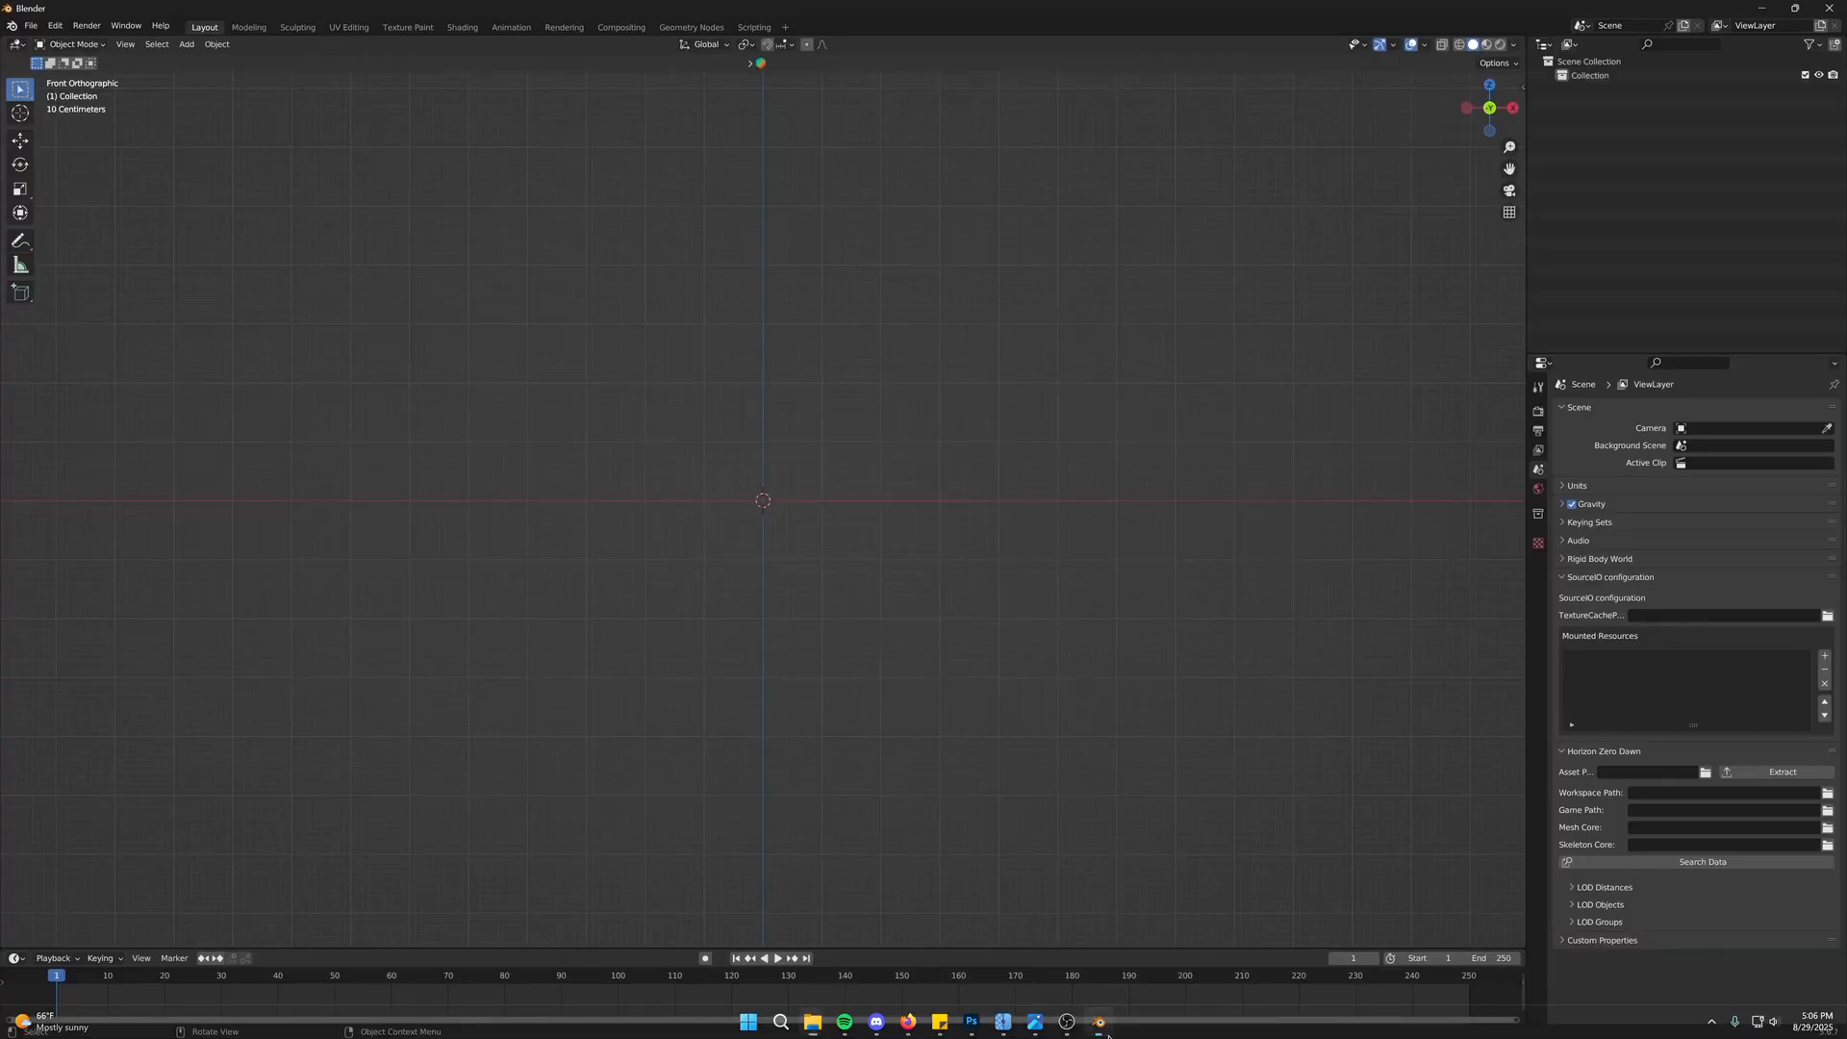
{"action": "right_click", "coordinate": [995, 958]}
{"action": "left_click", "coordinate": [947, 1025]}
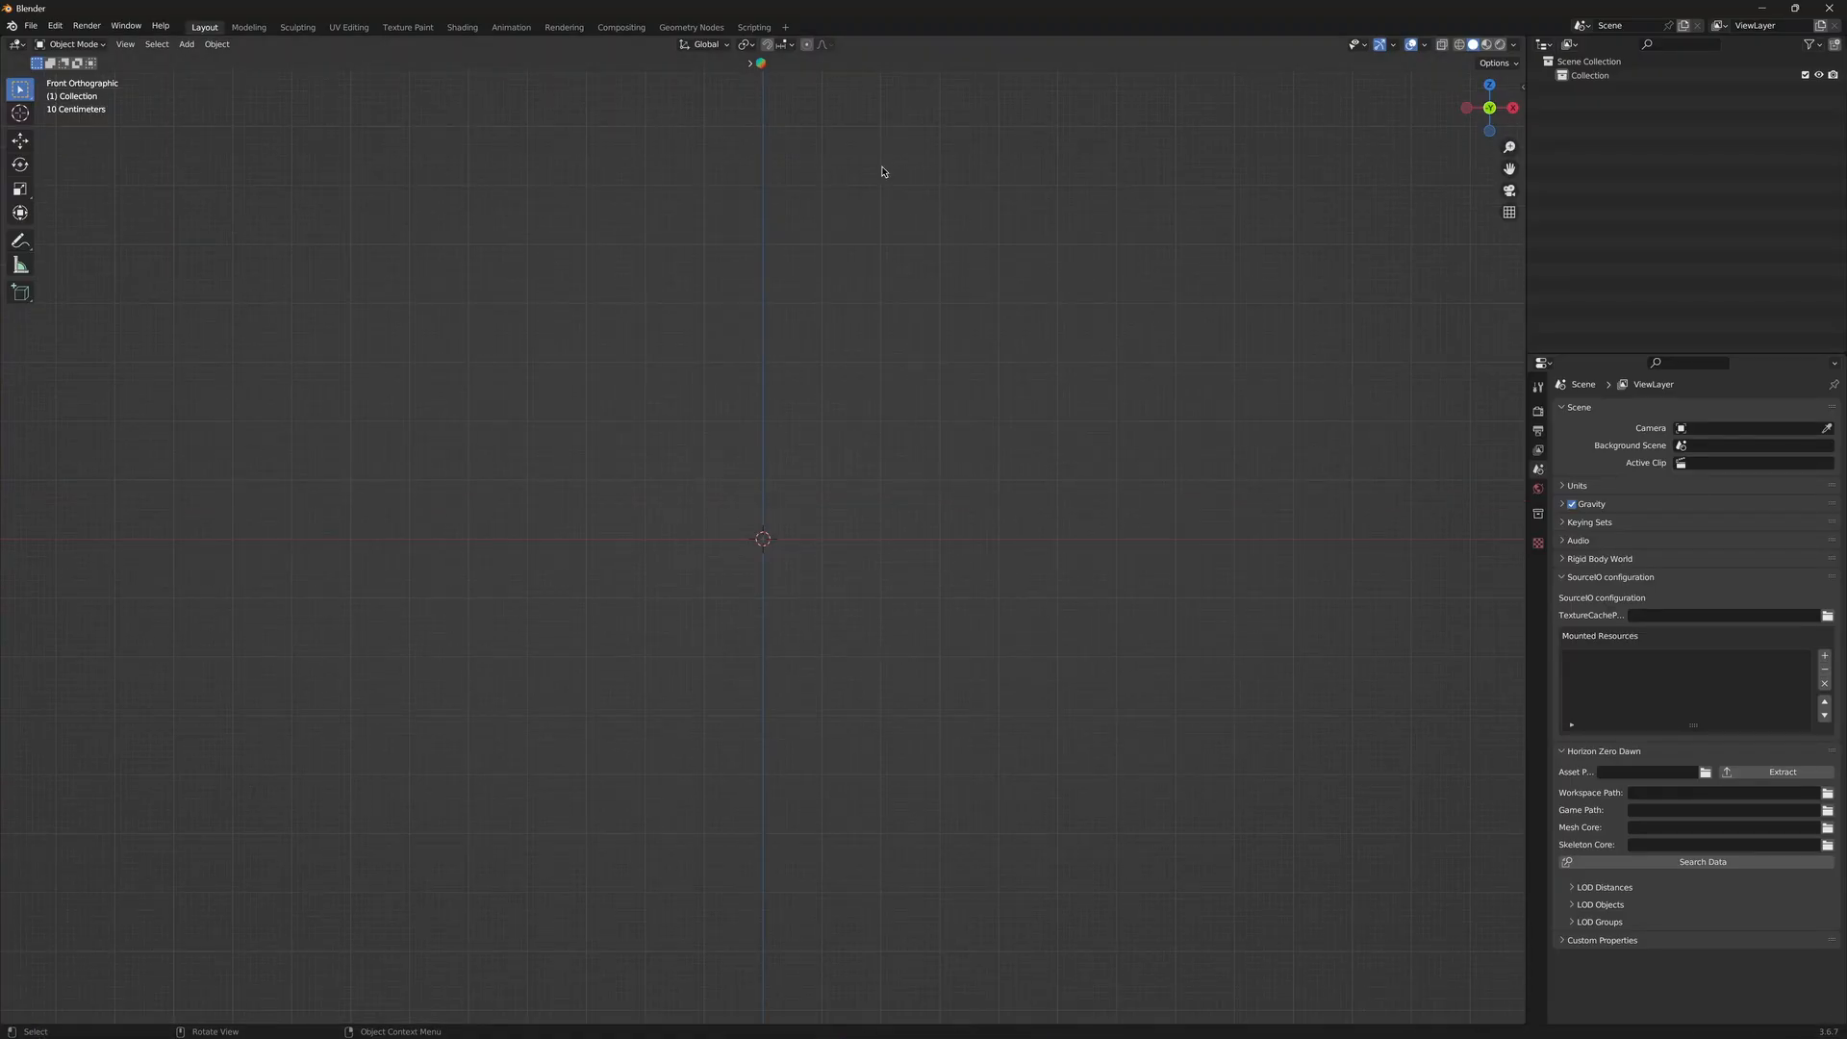
Delete the default Collection from the scene
{"action": "left_click", "coordinate": [1589, 75]}
{"action": "right_click", "coordinate": [1589, 76]}
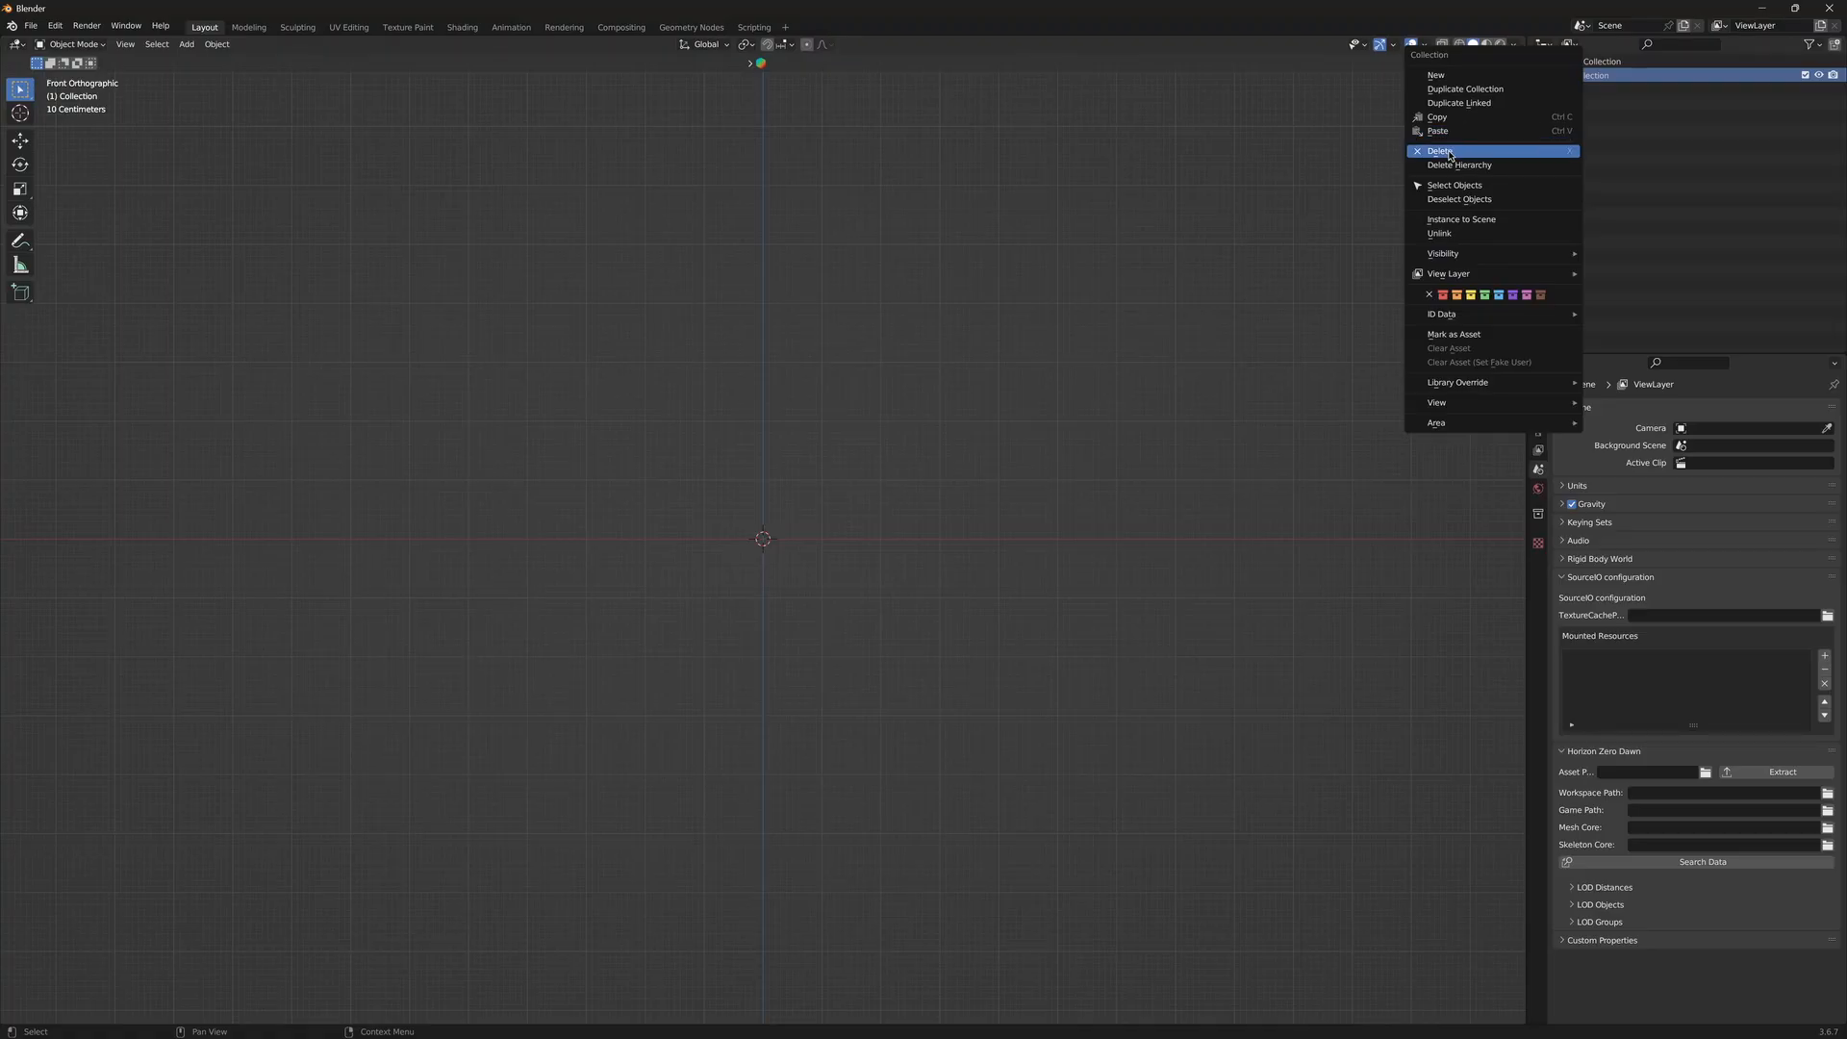
{"action": "left_click", "coordinate": [1449, 154]}
Start a Ninja Ripper 2 World Space import and browse to the karina\rip_0 folder
{"action": "left_click", "coordinate": [30, 26]}
{"action": "mouse_move", "coordinate": [103, 220]}
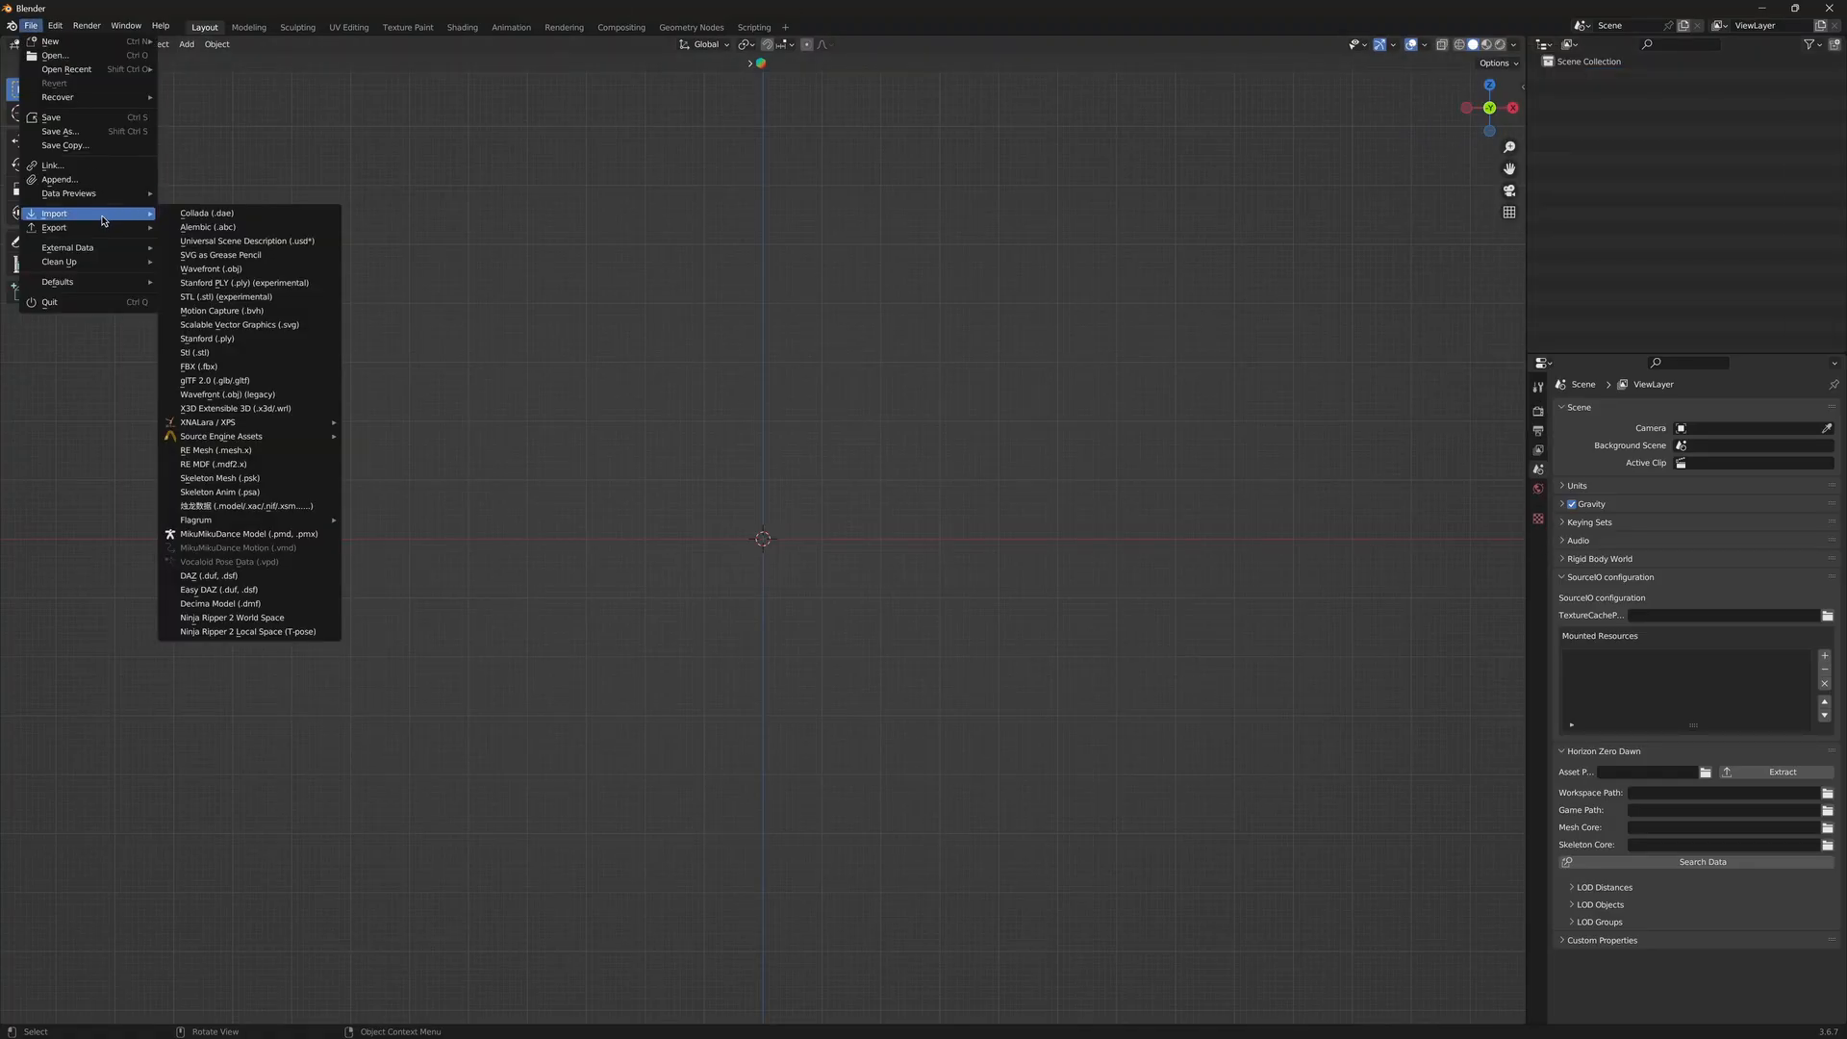
{"action": "left_click", "coordinate": [201, 497]}
{"action": "left_click", "coordinate": [30, 26]}
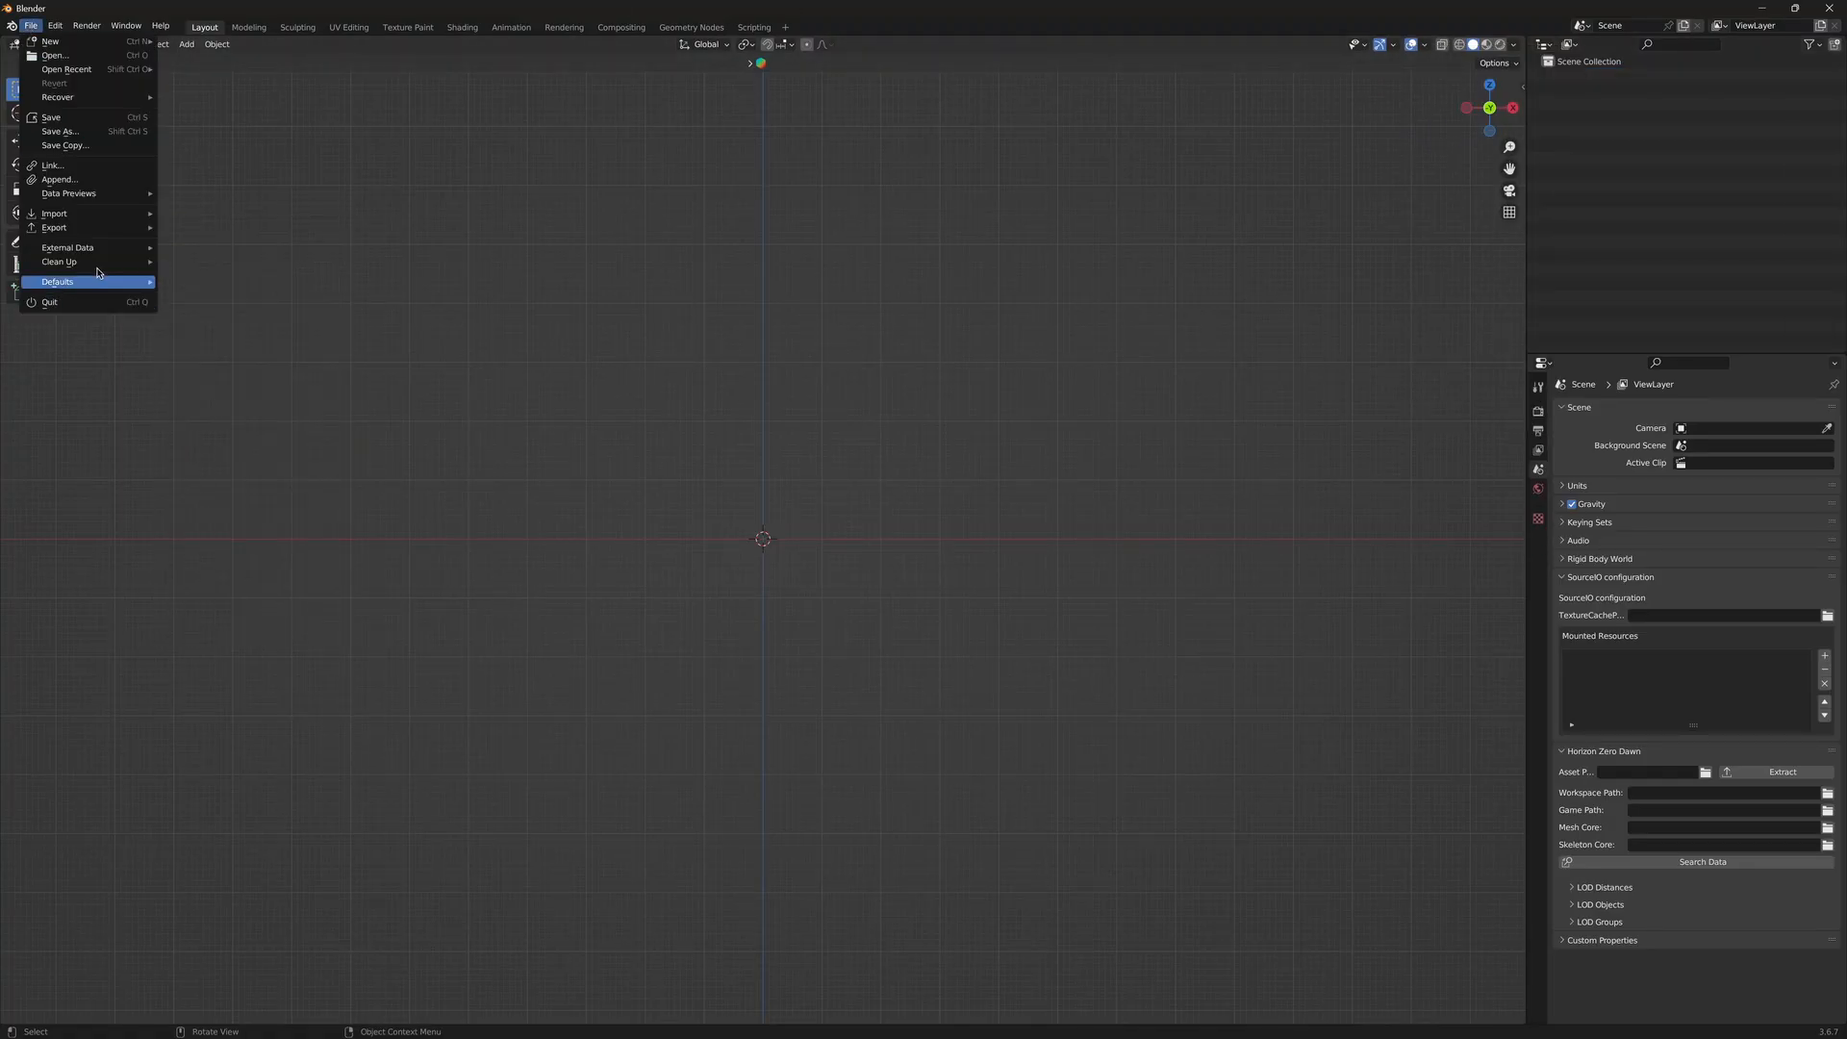
{"action": "left_click", "coordinate": [31, 26]}
{"action": "mouse_move", "coordinate": [82, 223]}
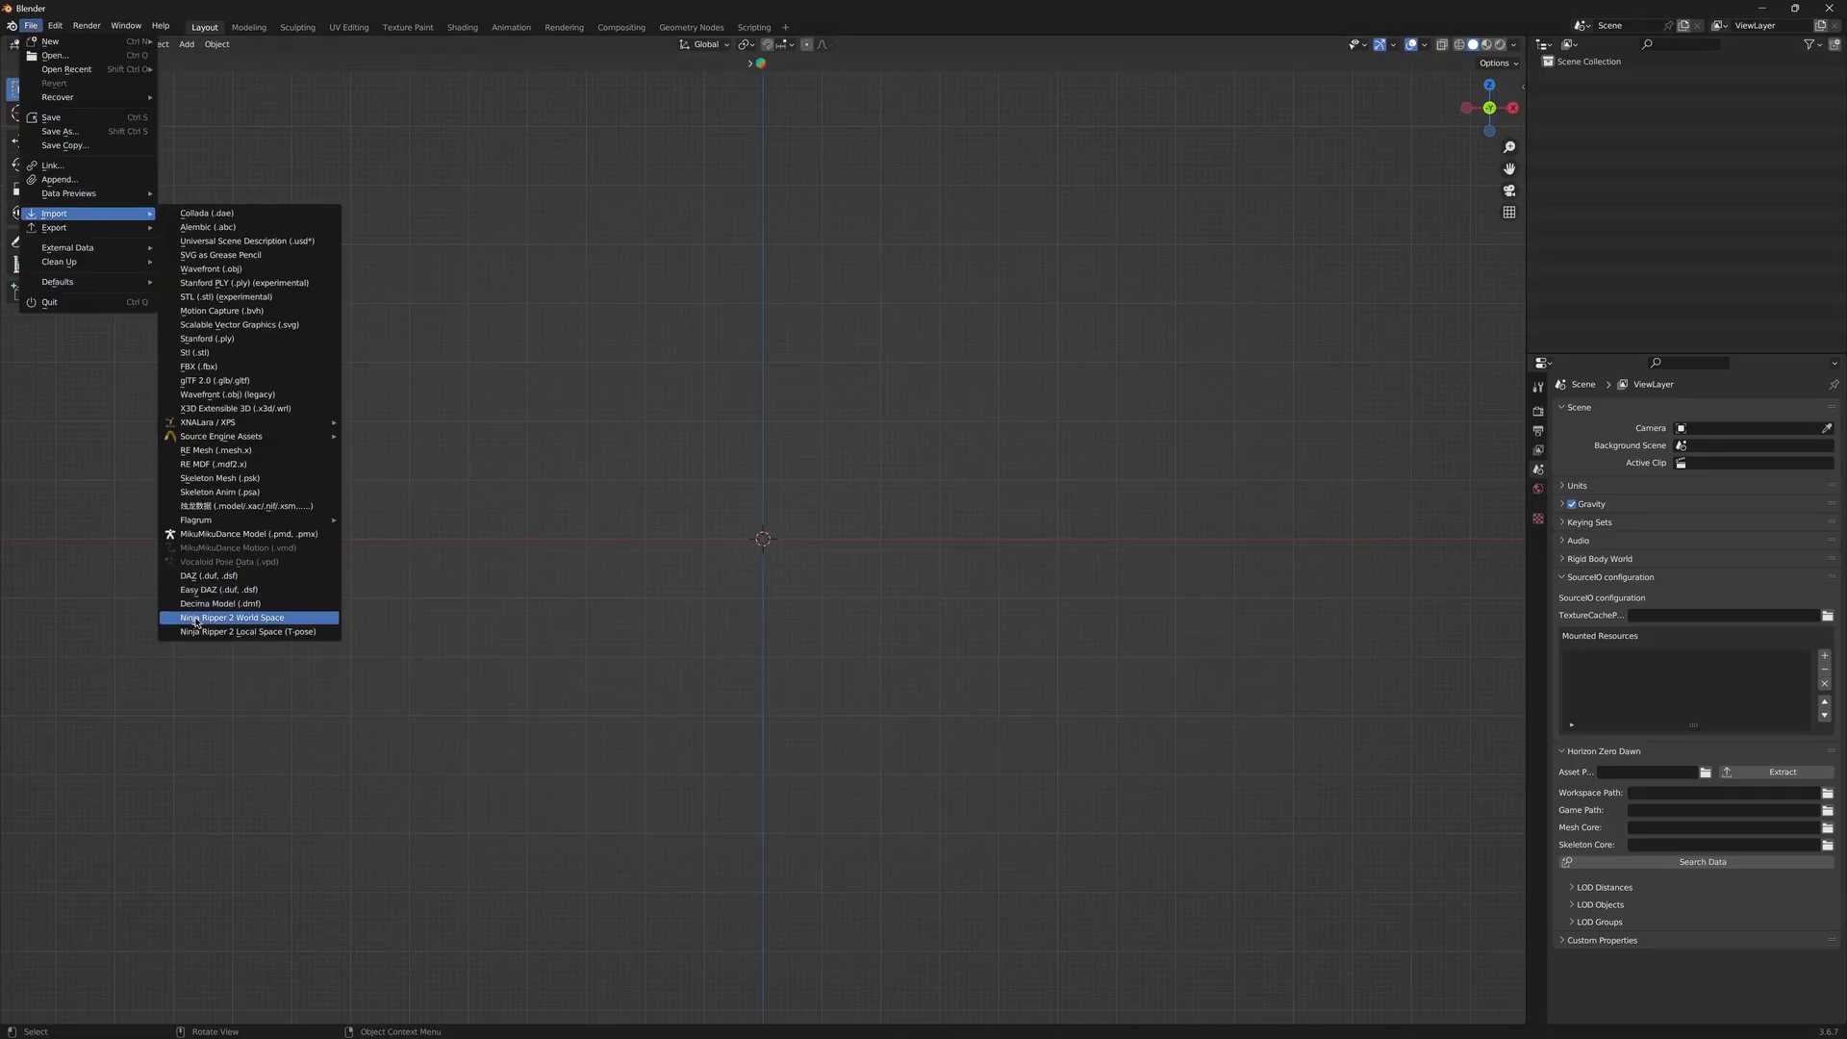
{"action": "left_click", "coordinate": [264, 633]}
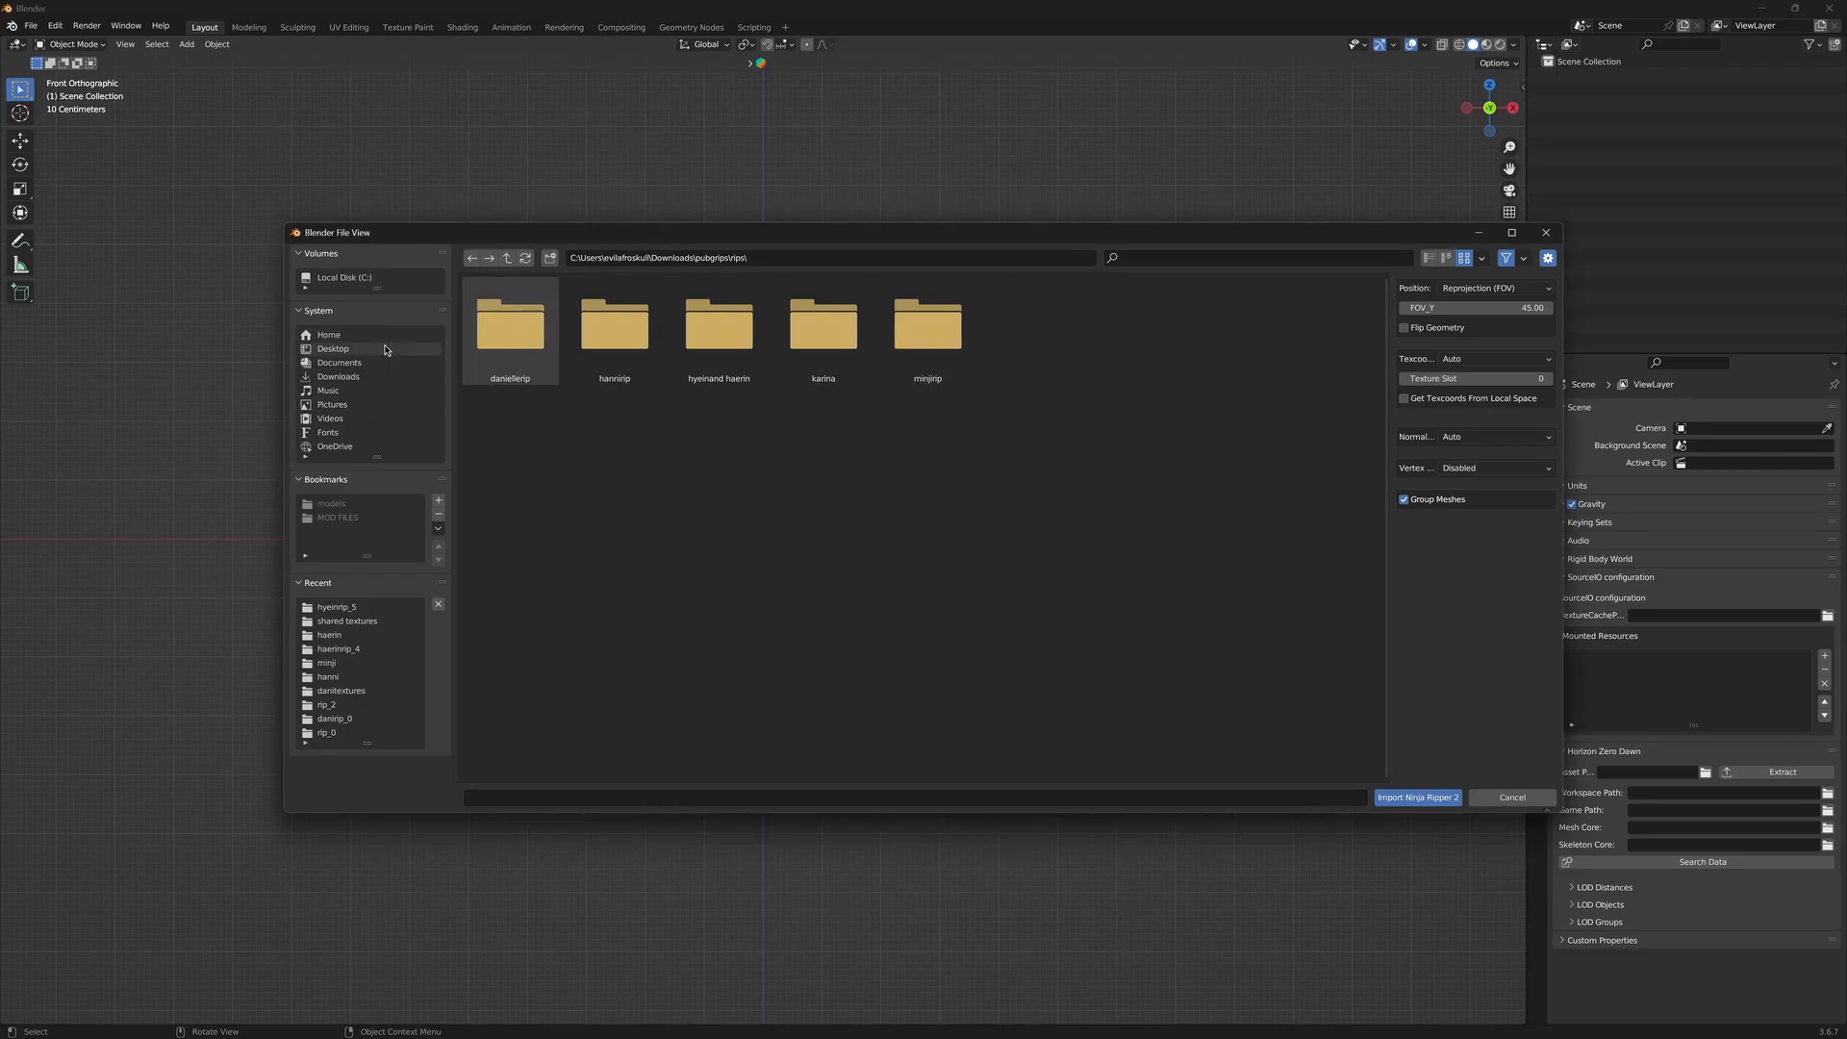
{"action": "double_click", "coordinate": [823, 329]}
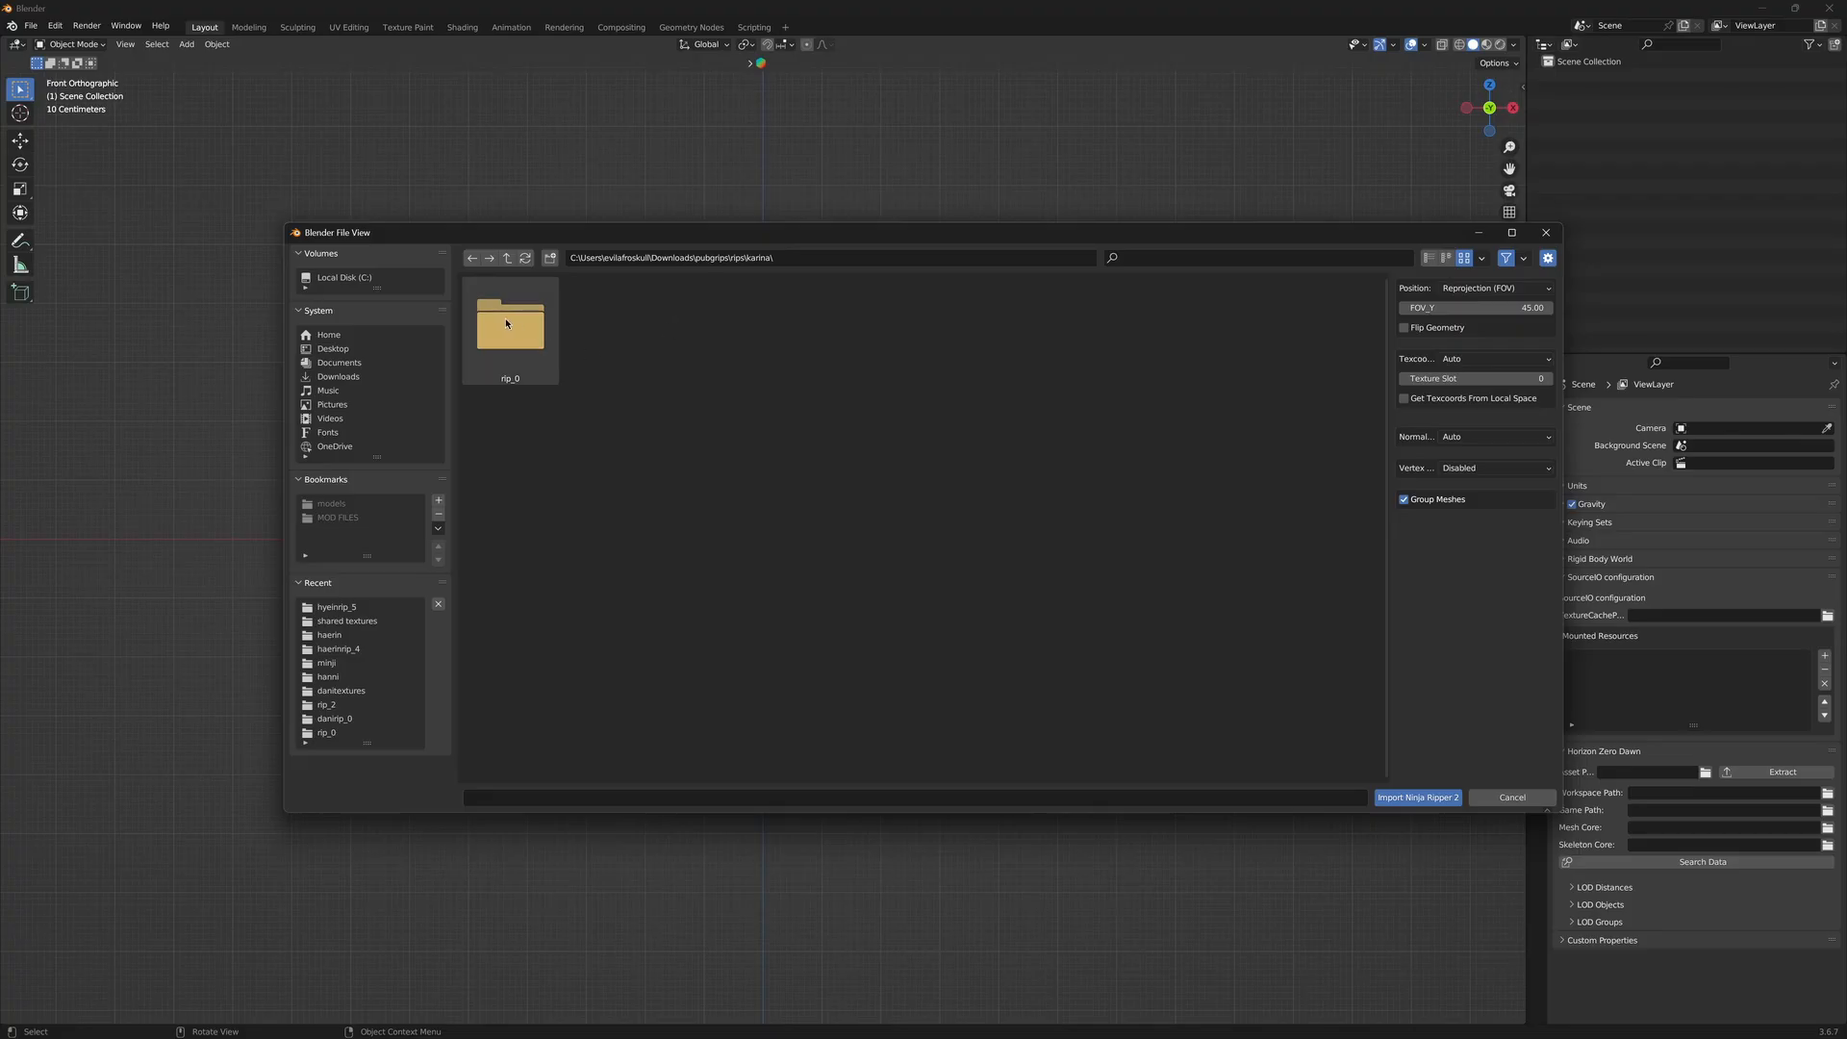
{"action": "double_click", "coordinate": [507, 323]}
Select all files from mesh_0.nr to mesh_130.nr in rip_0 and import them in world space with Reprojection (FOV) positioning
{"action": "left_click", "coordinate": [510, 322]}
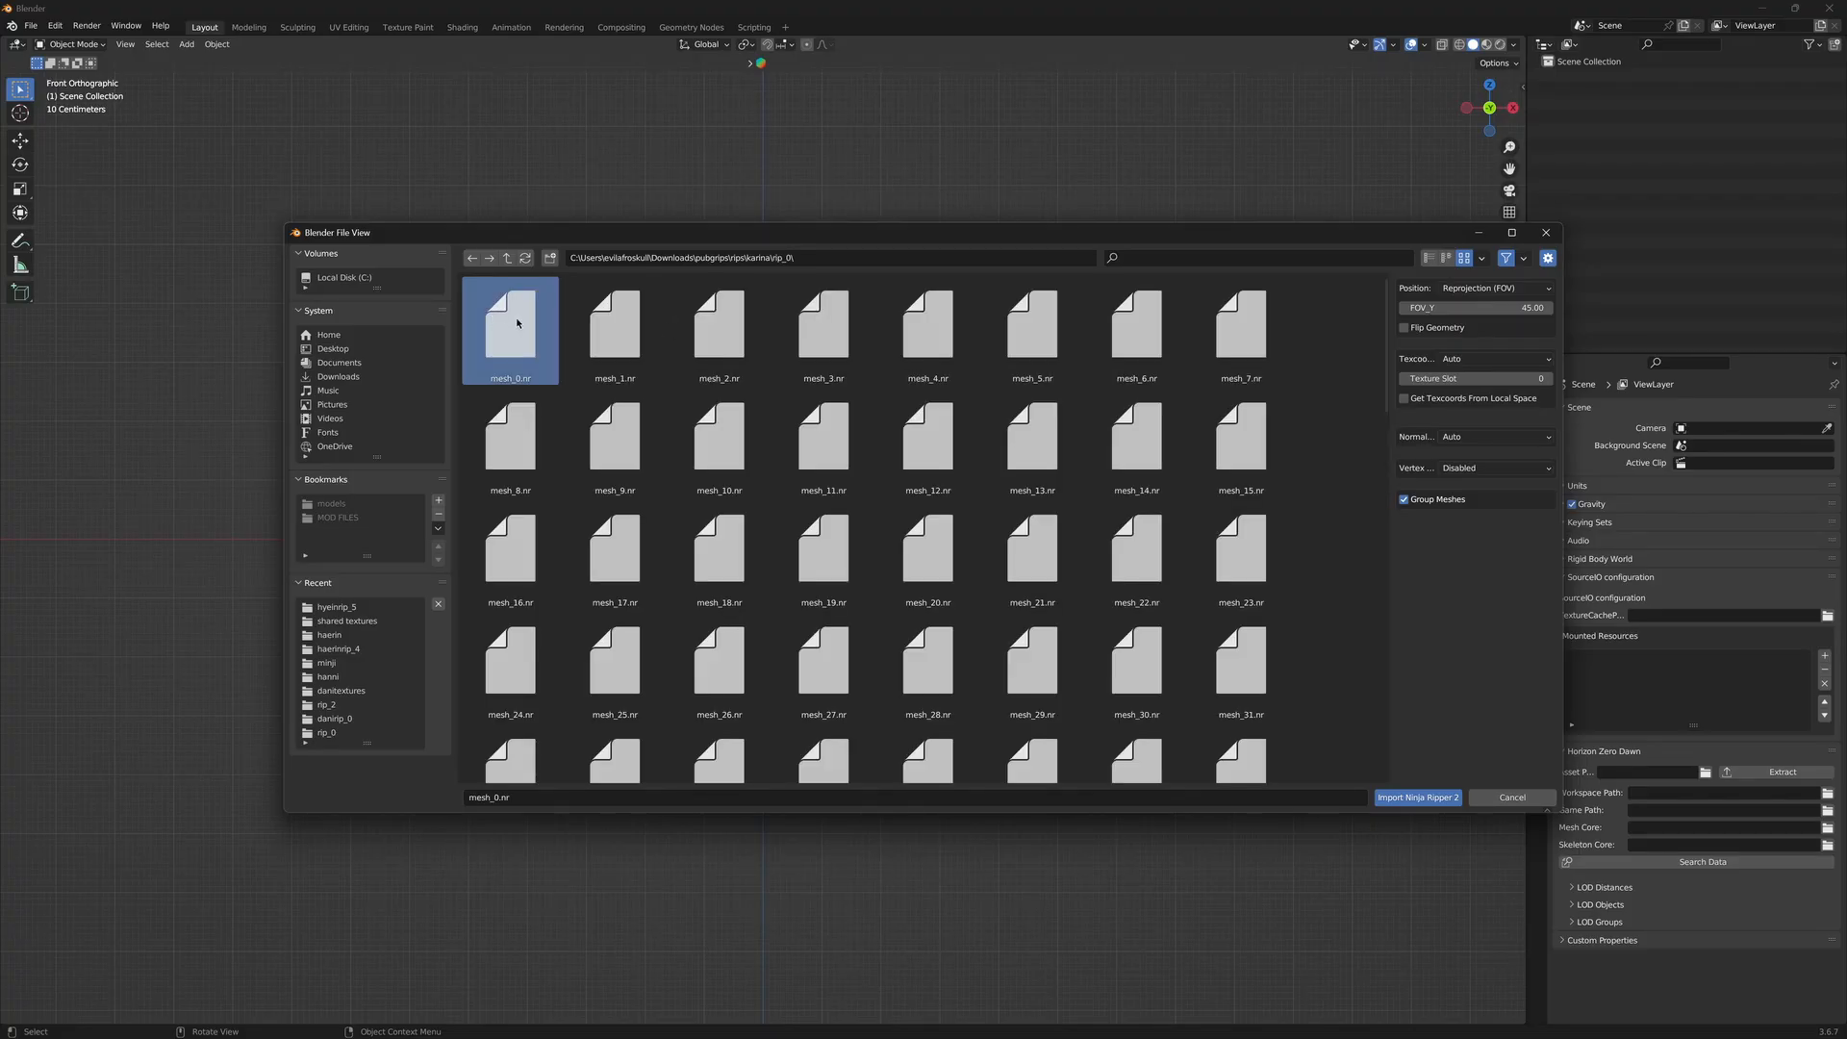
{"action": "scroll", "coordinate": [516, 322], "scroll_direction": "down", "scroll_amount": 10}
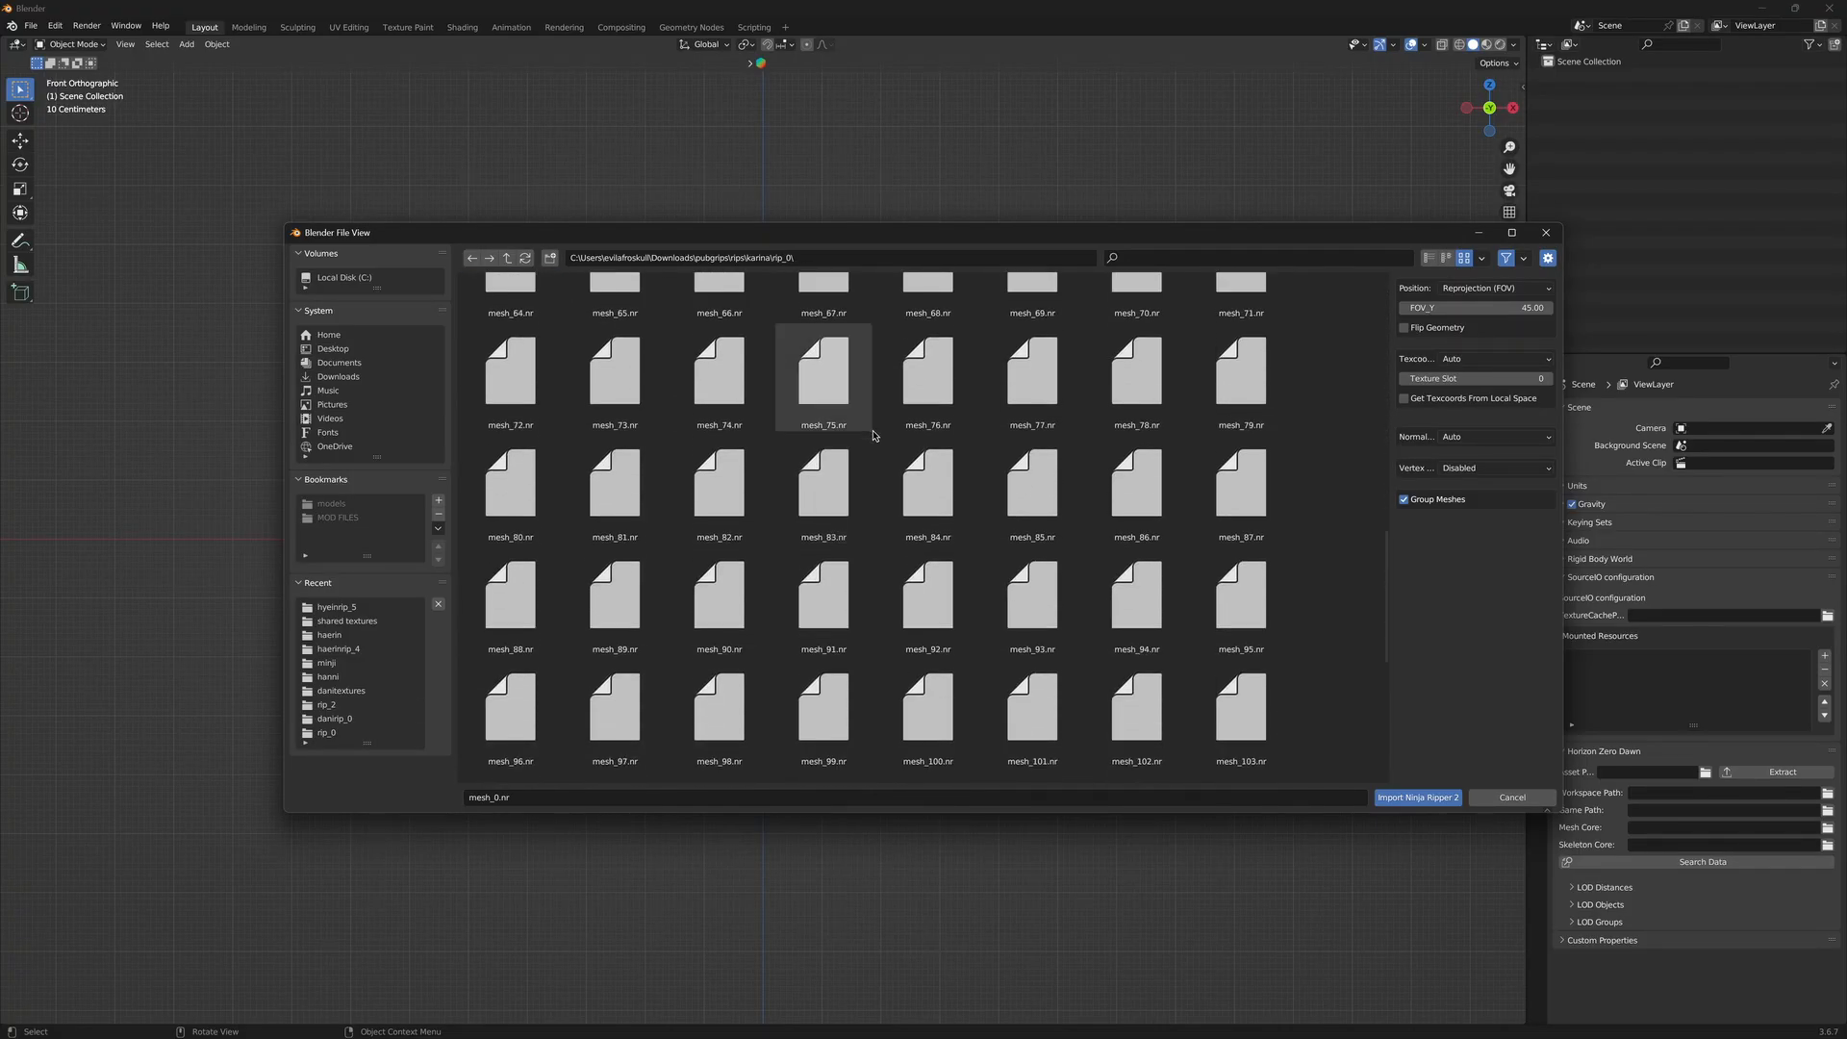
{"action": "scroll", "coordinate": [873, 436], "scroll_direction": "down", "scroll_amount": 5}
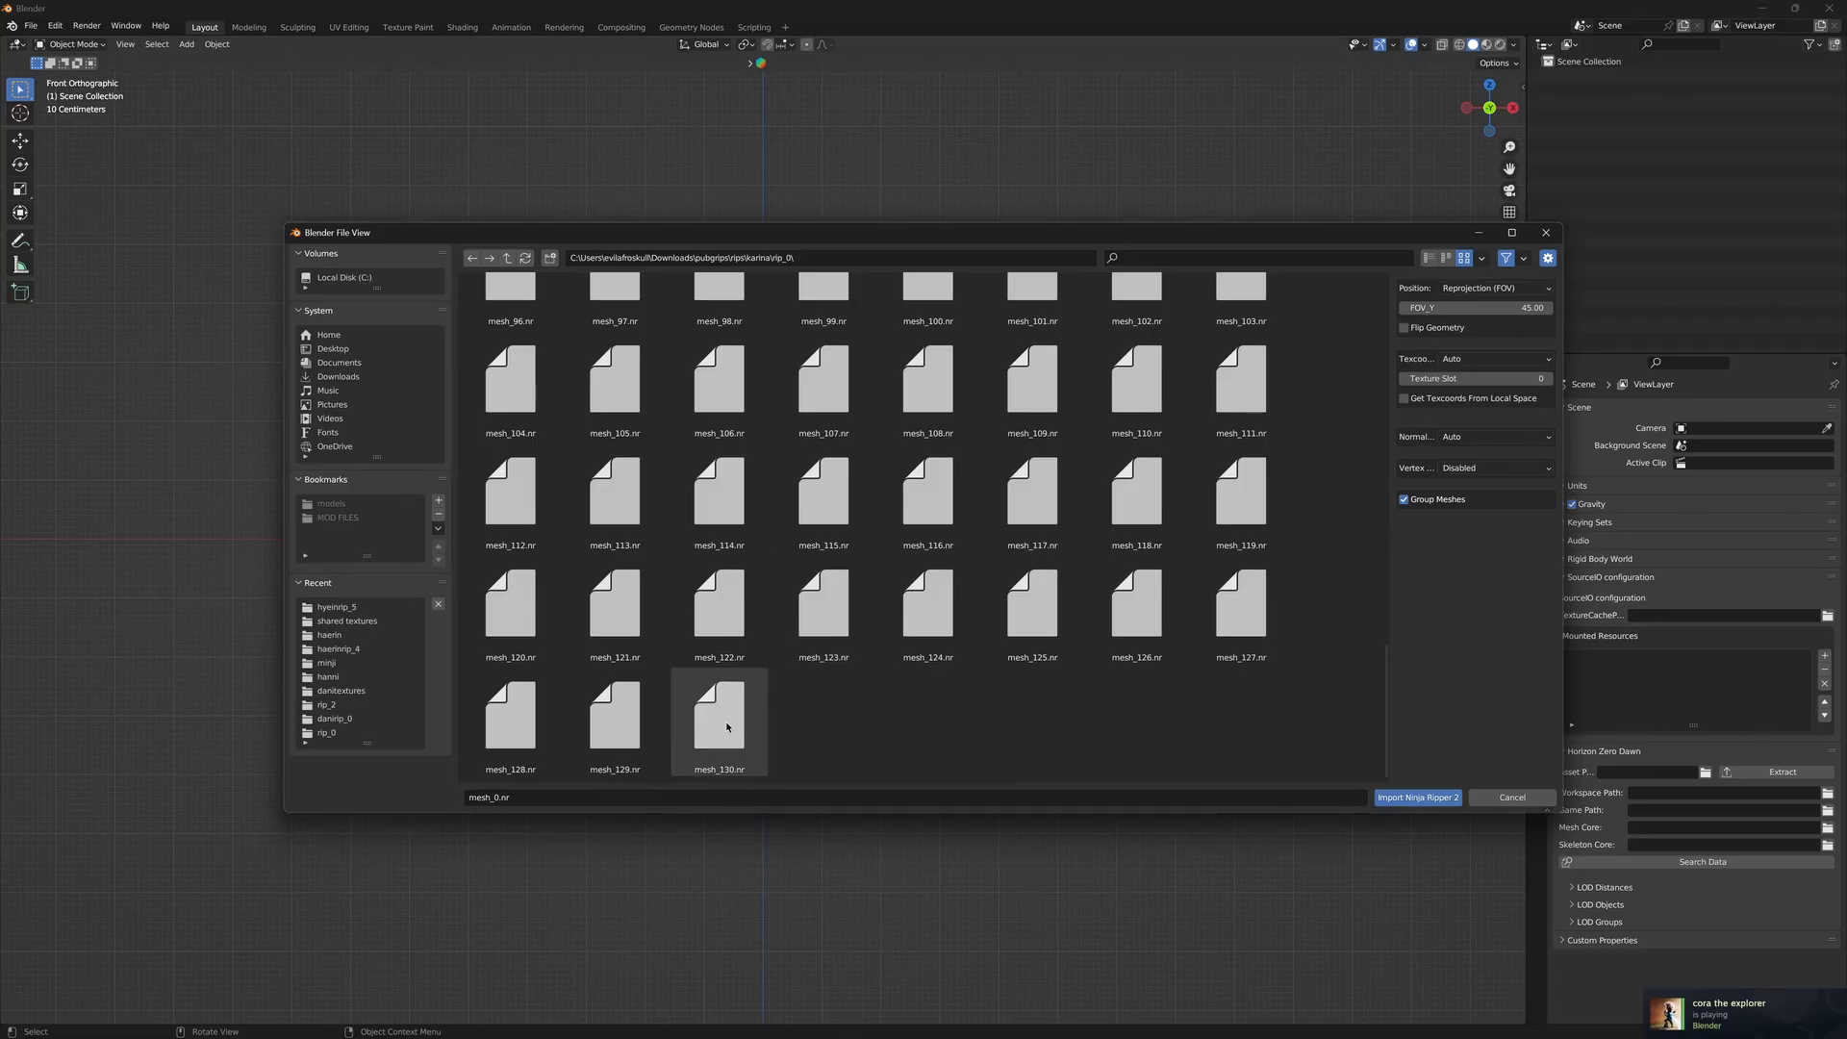
{"action": "key", "text": "a"}
{"action": "scroll", "coordinate": [962, 664], "scroll_direction": "down", "scroll_amount": 1}
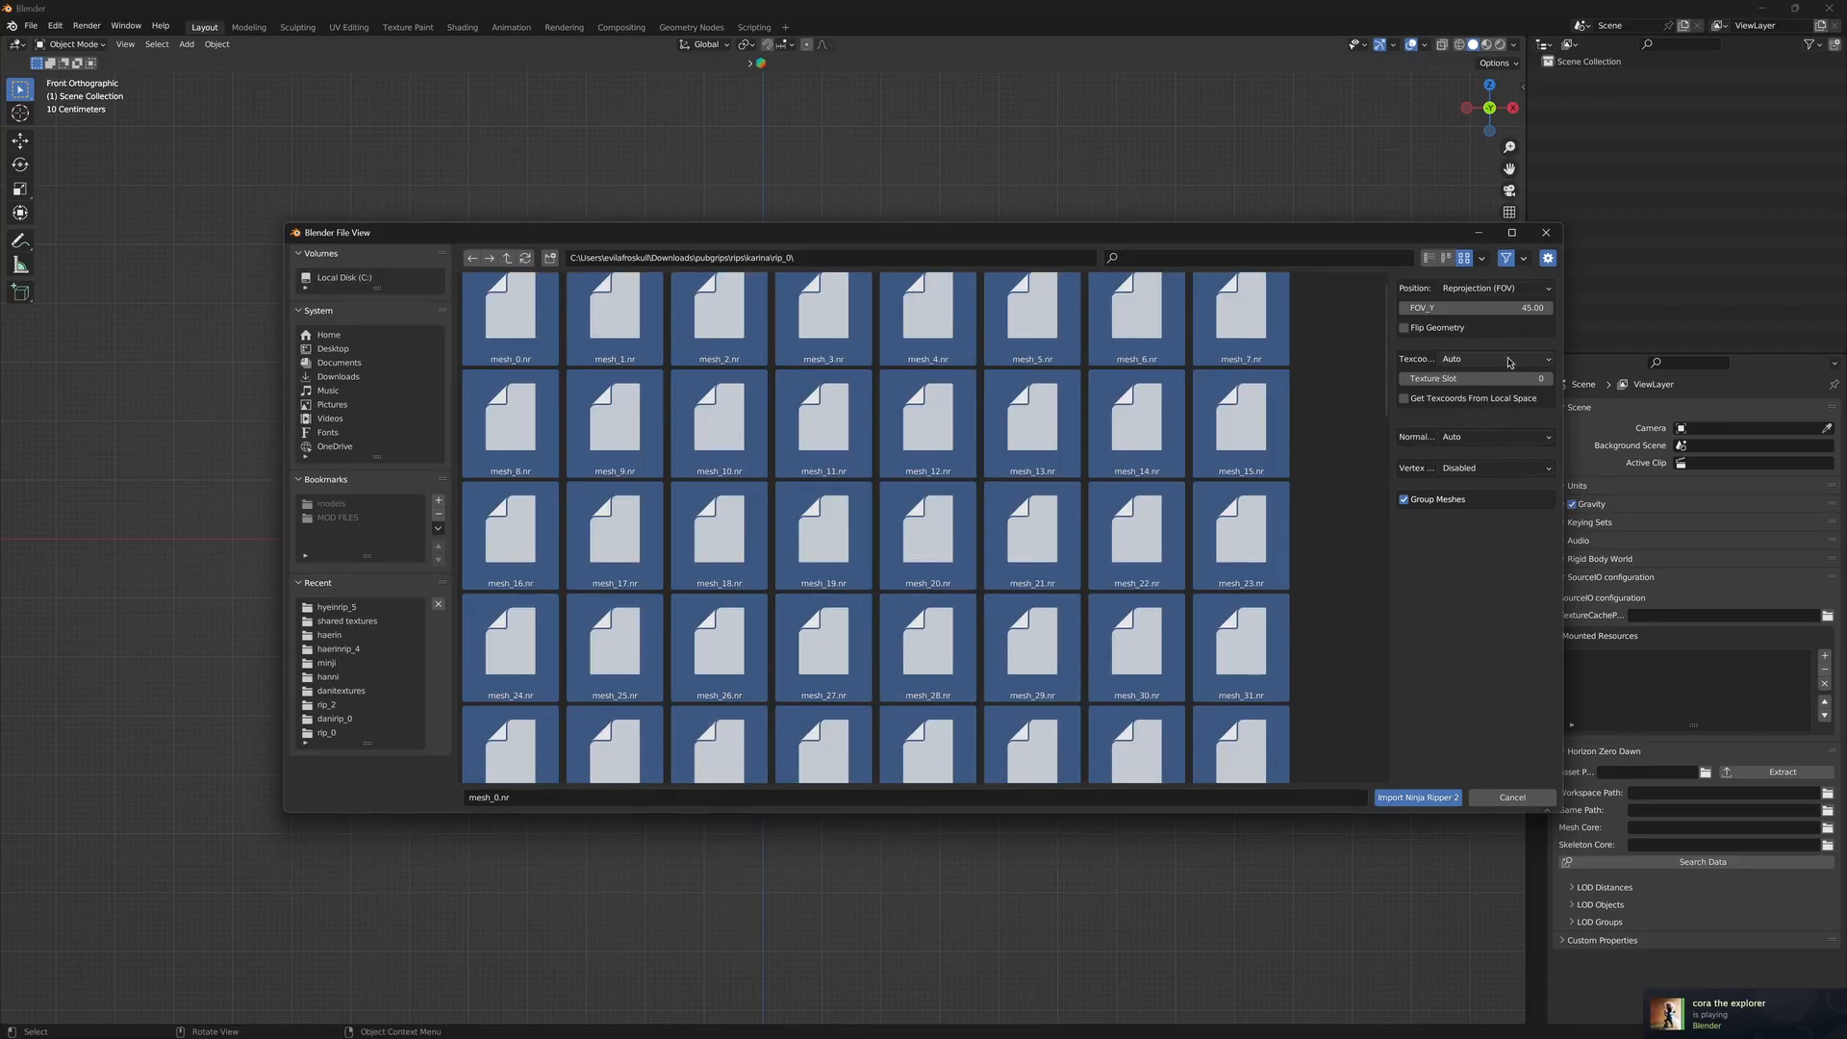
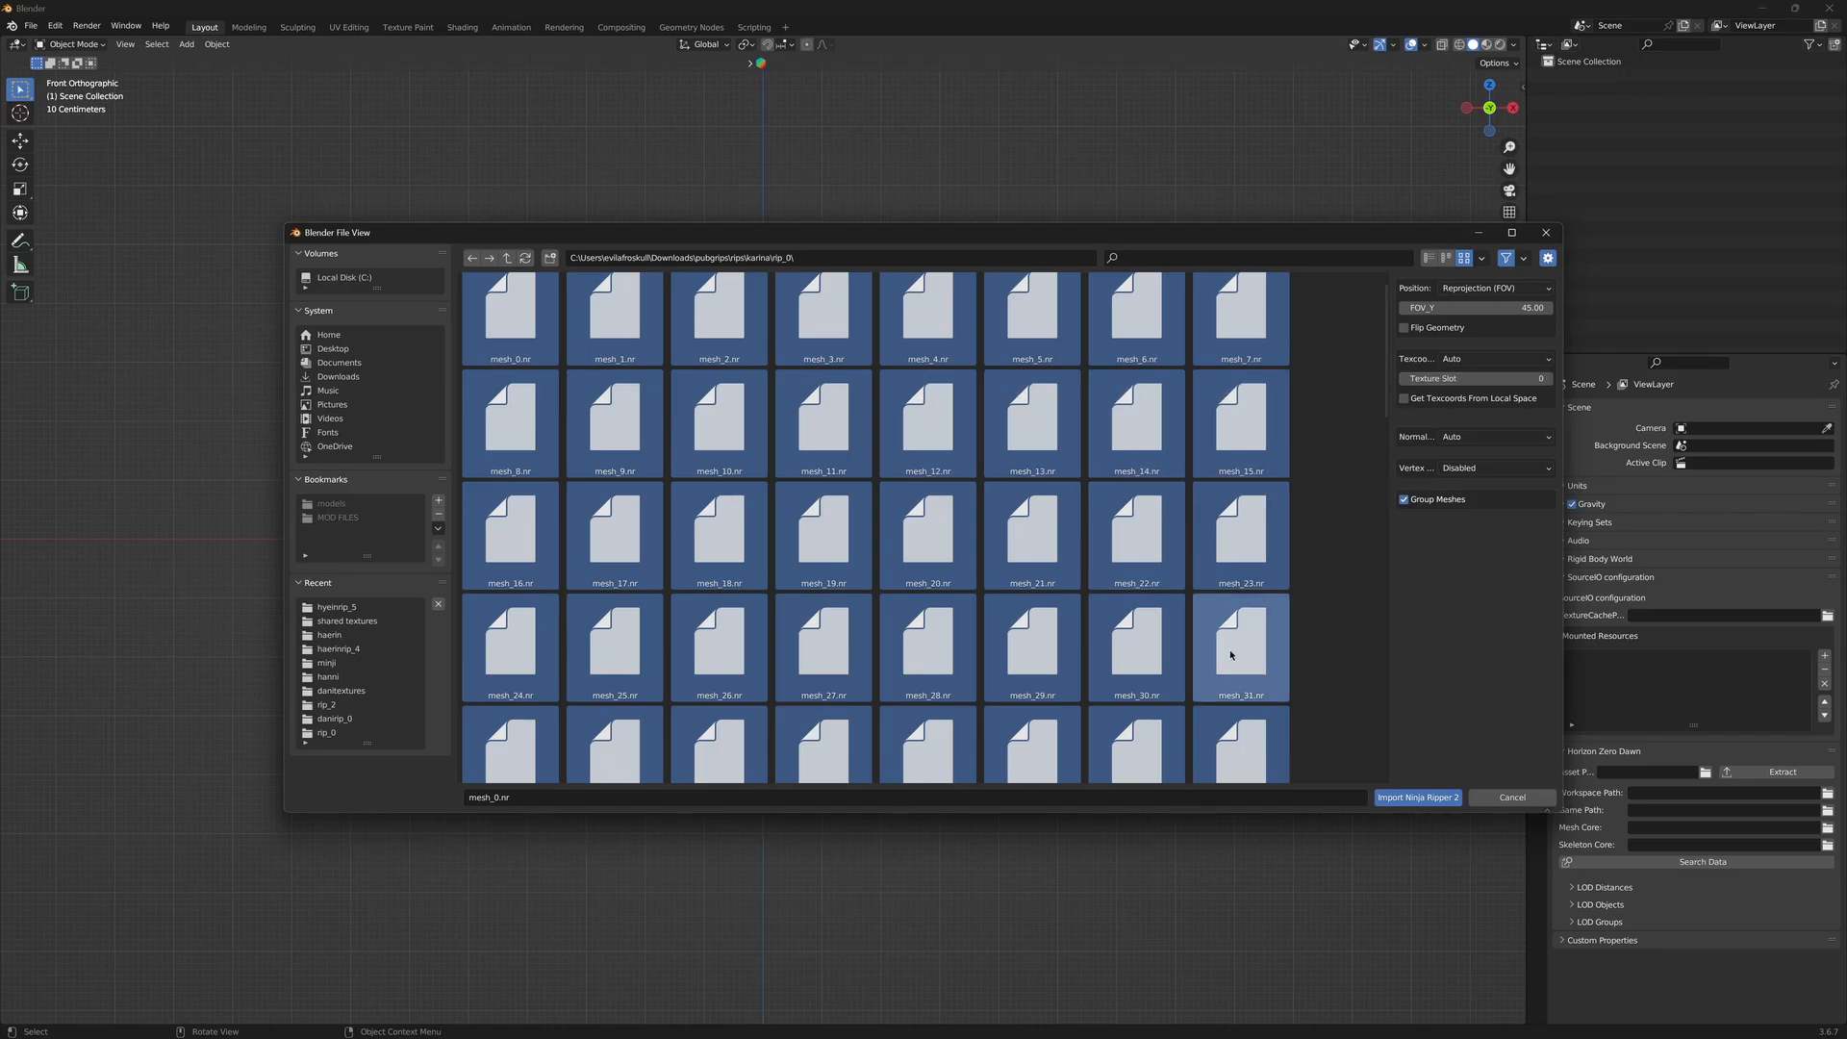
{"action": "left_click", "coordinate": [1409, 797]}
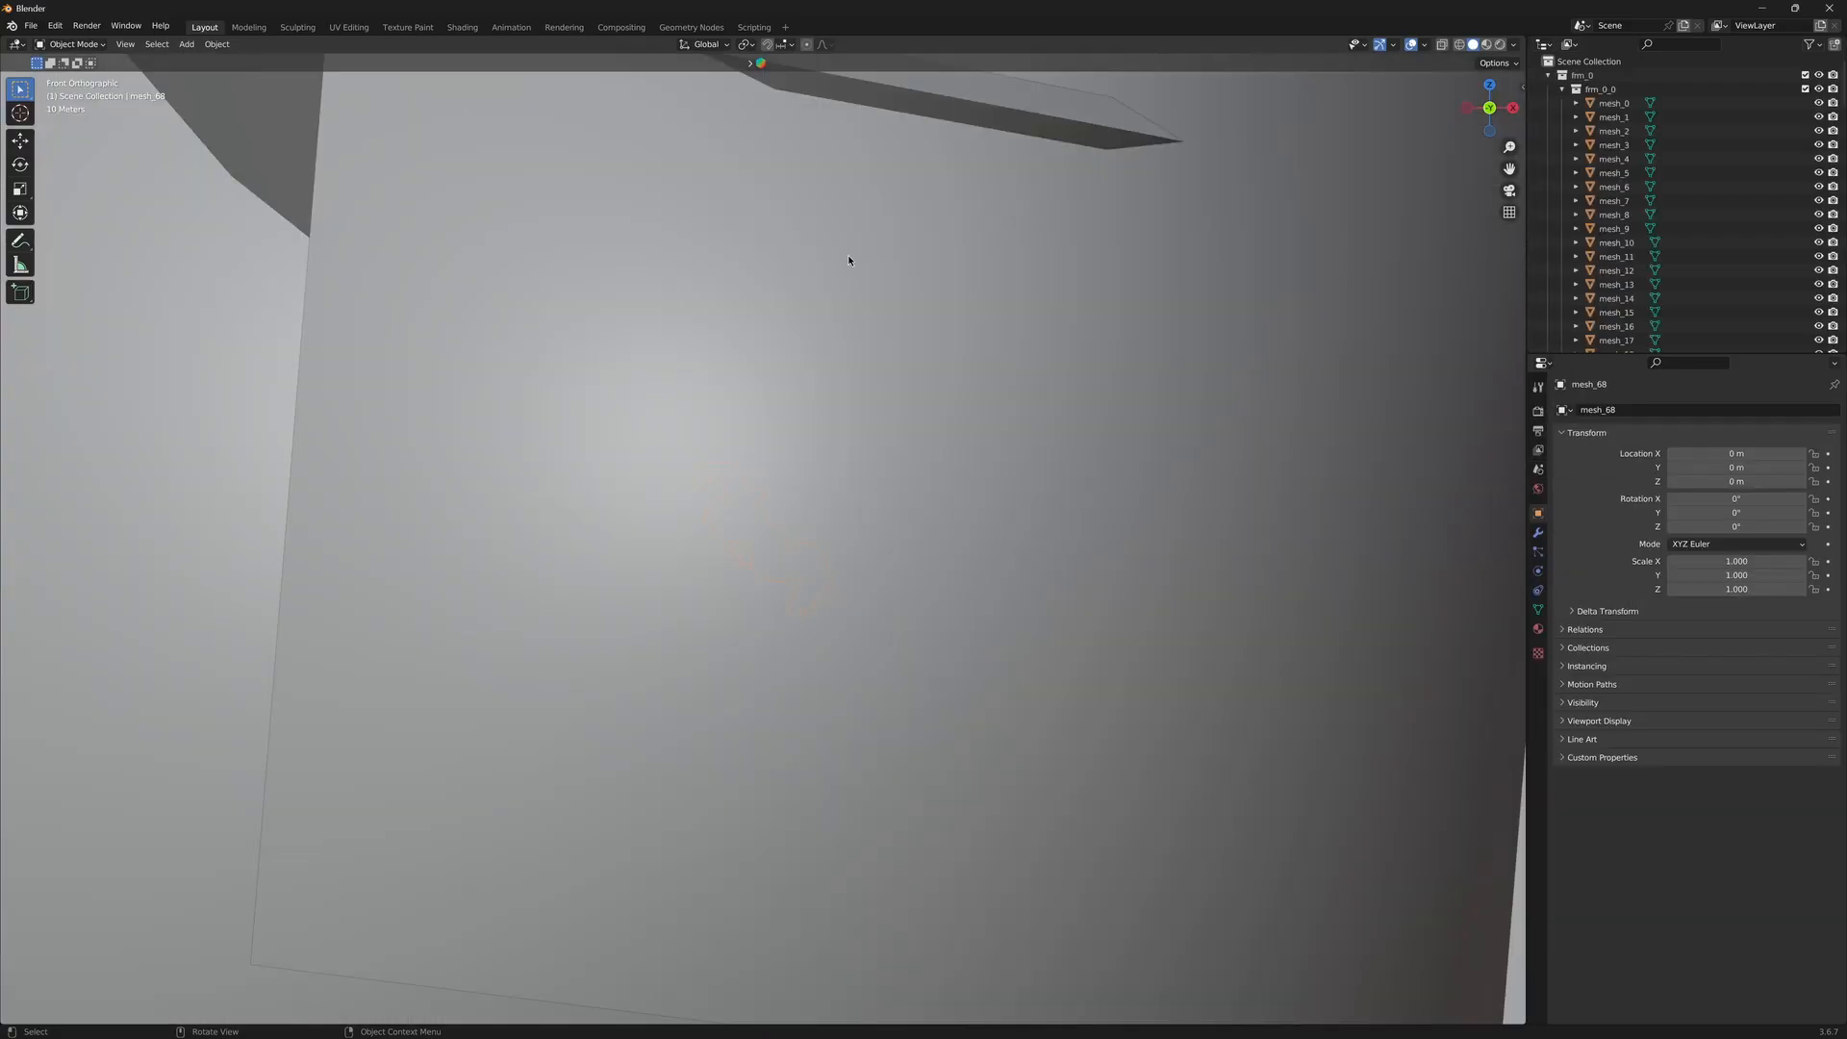
Delete the uppermost cluster of large scenery meshes from the imported world-space rip
{"action": "scroll", "coordinate": [852, 260], "scroll_direction": "down", "scroll_amount": 6}
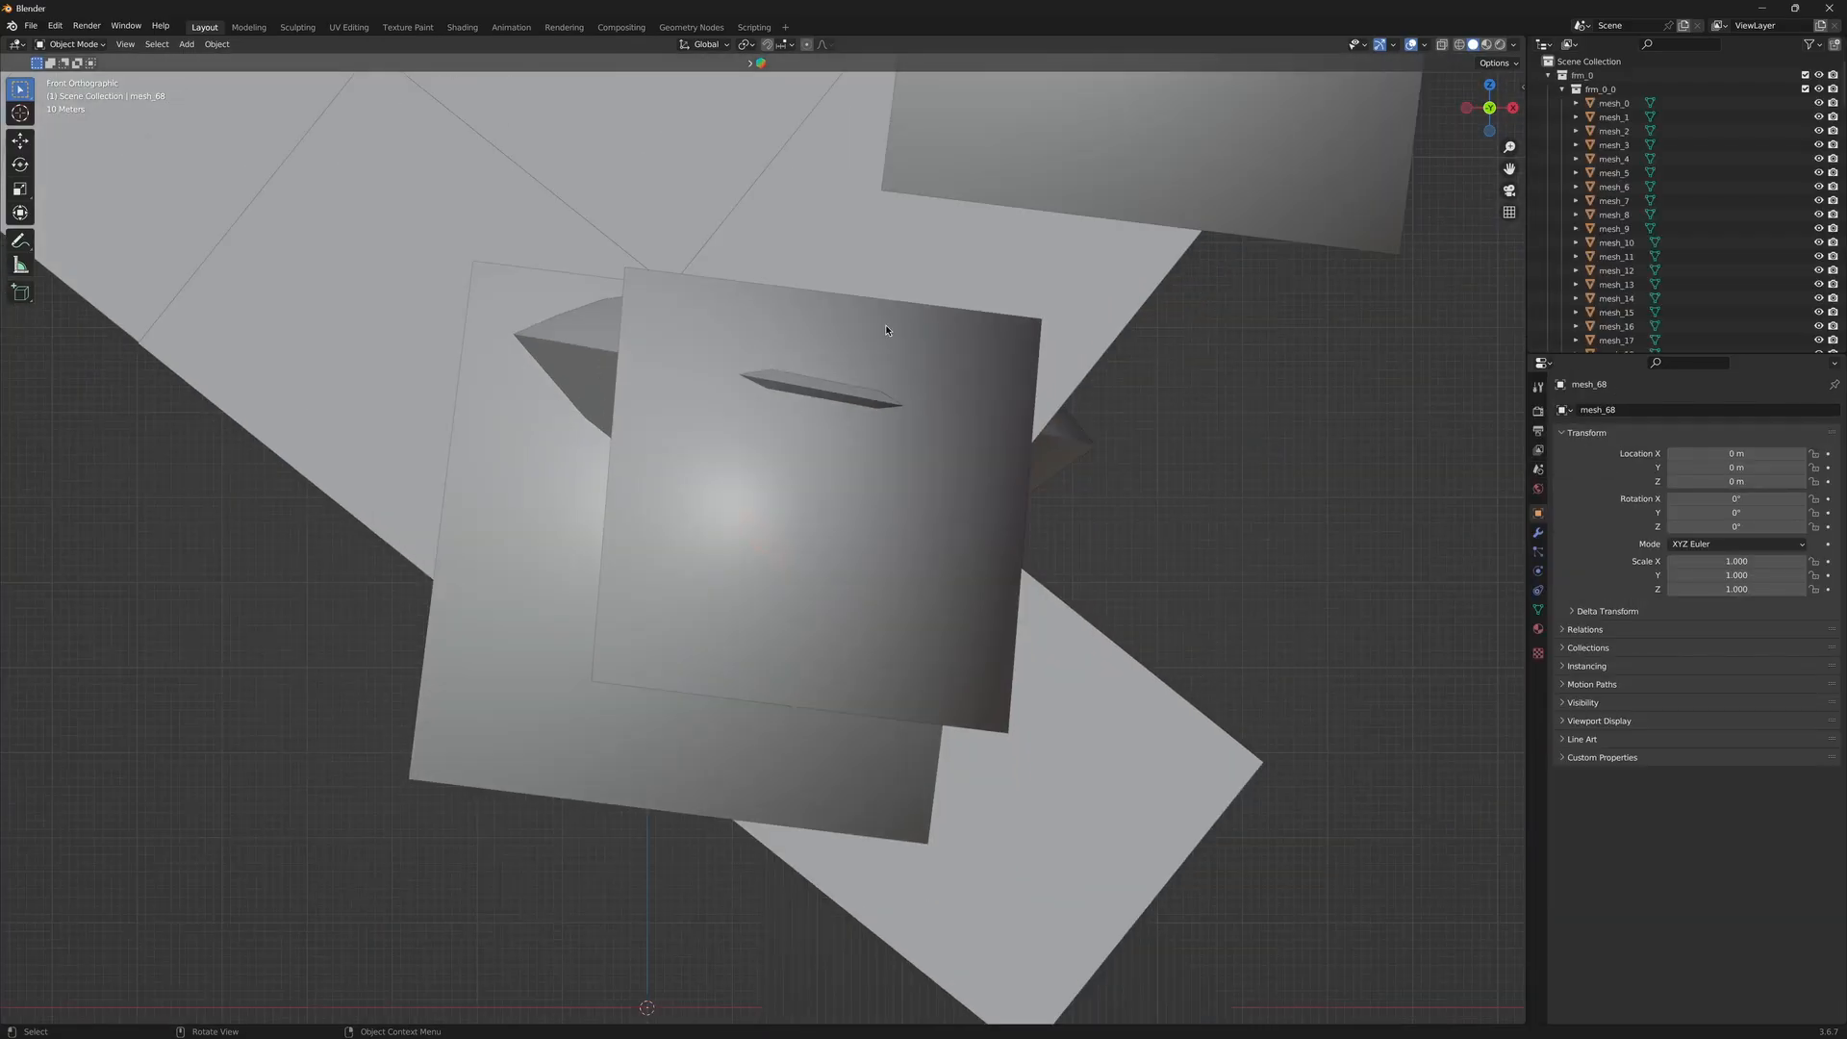
{"action": "scroll", "coordinate": [1676, 183], "scroll_direction": "down", "scroll_amount": 8}
{"action": "scroll", "coordinate": [1678, 183], "scroll_direction": "up", "scroll_amount": 8}
{"action": "scroll", "coordinate": [738, 288], "scroll_direction": "down", "scroll_amount": 7}
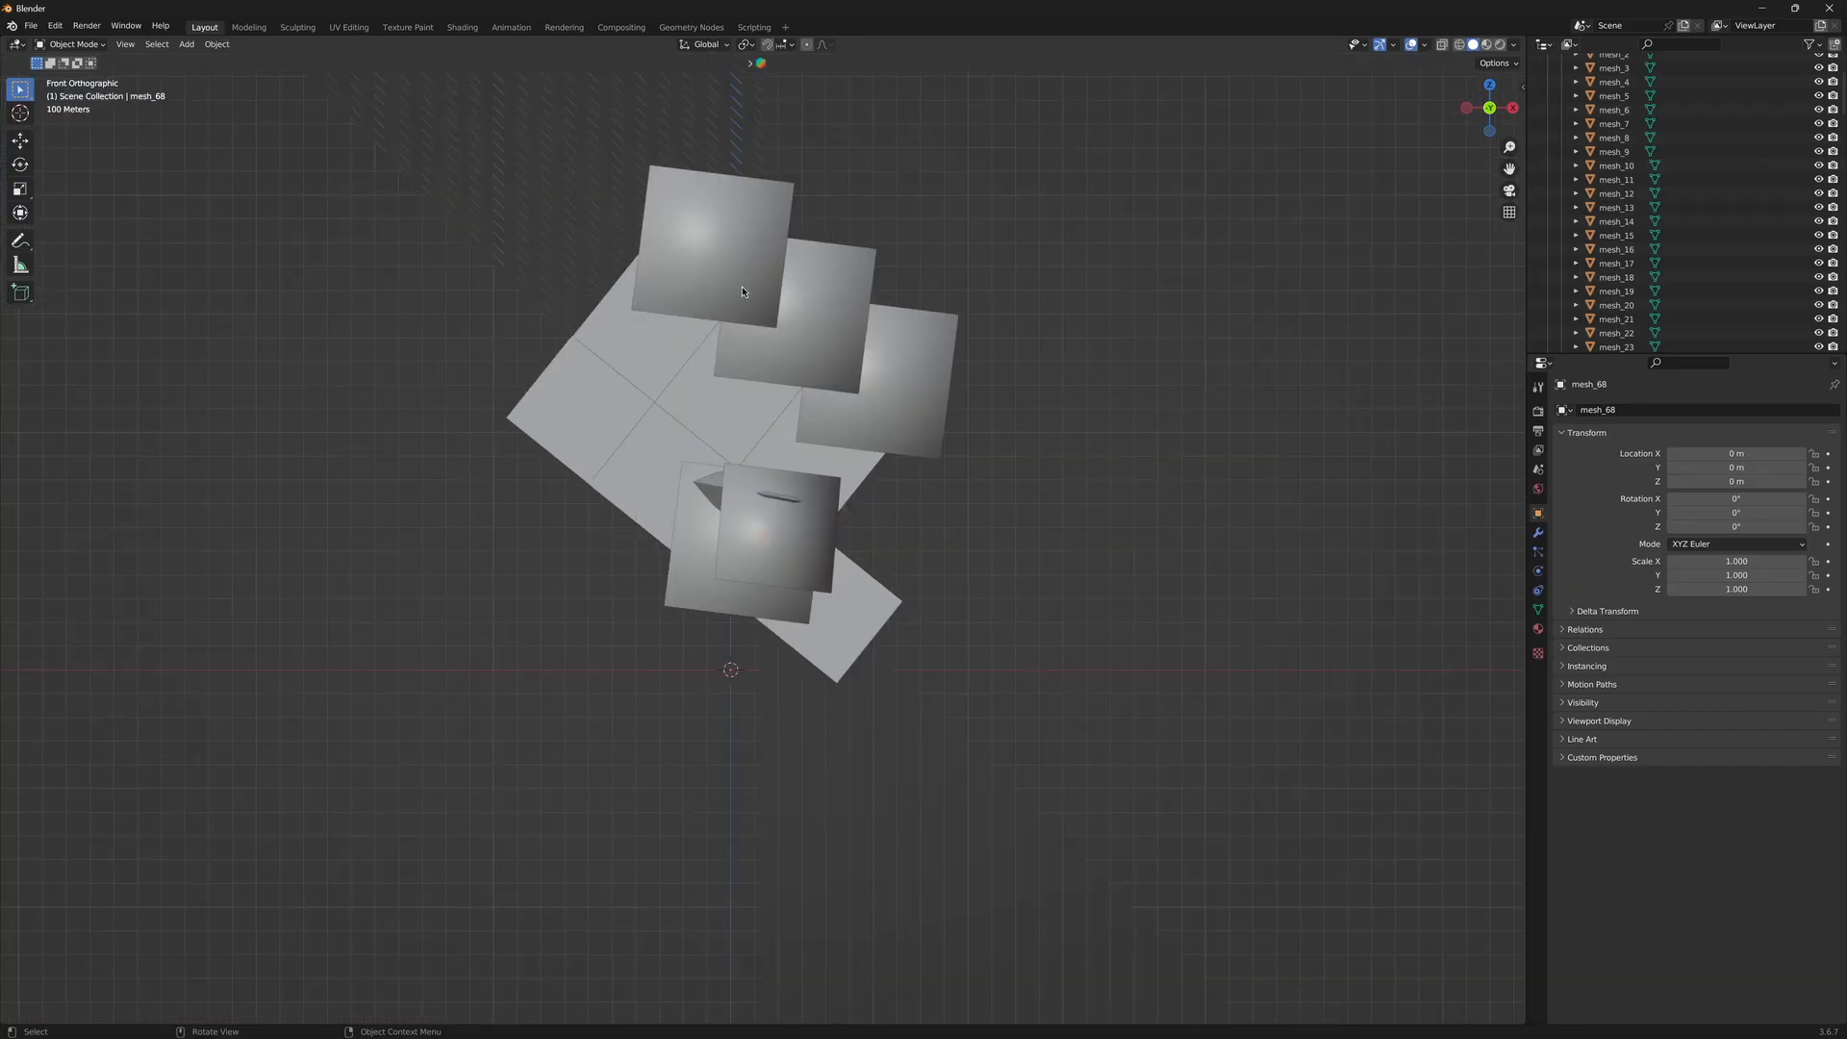
{"action": "left_click_drag", "start_coordinate": [739, 288], "coordinate": [800, 423]}
{"action": "scroll", "coordinate": [783, 570], "scroll_direction": "up", "scroll_amount": 6}
{"action": "scroll", "coordinate": [742, 487], "scroll_direction": "down", "scroll_amount": 5}
{"action": "left_click_drag", "start_coordinate": [673, 409], "coordinate": [855, 454]}
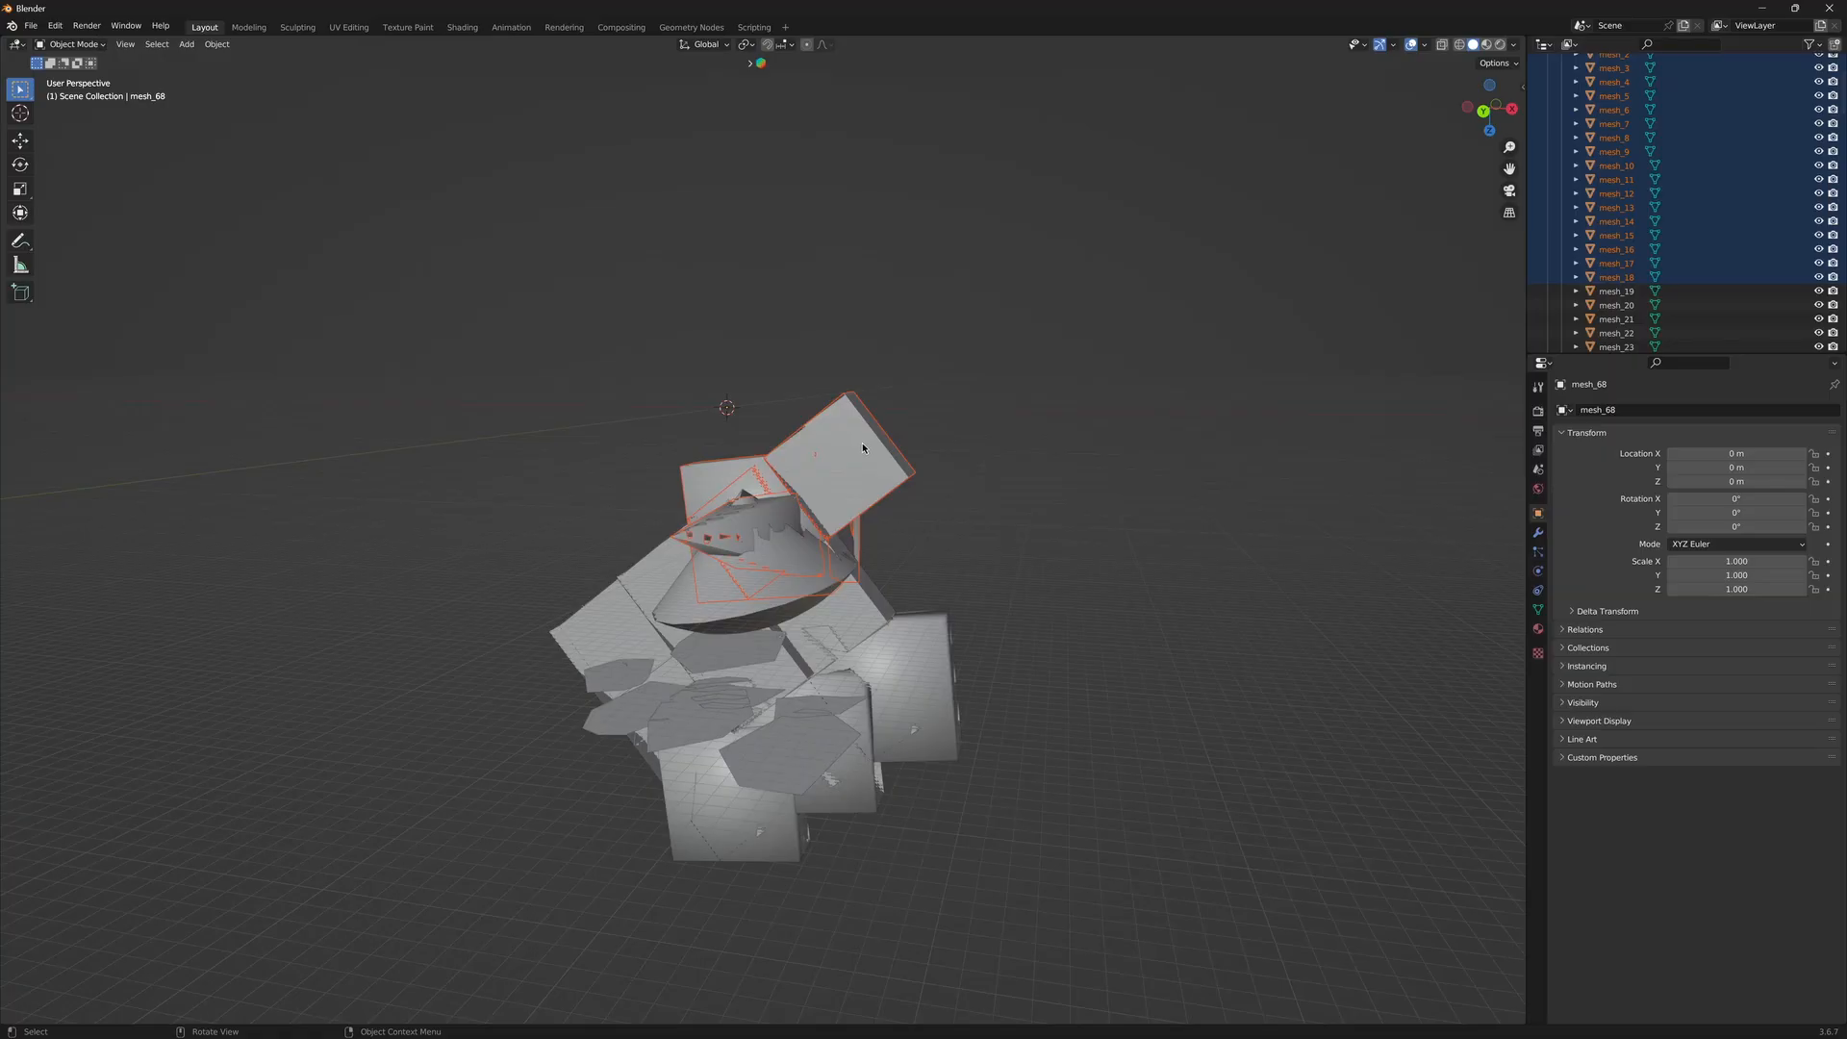
{"action": "key", "text": "x"}
{"action": "left_click", "coordinate": [863, 441]}
Delete the remaining scenery meshes around the world-space character, keeping only the character's own meshes
{"action": "left_click_drag", "start_coordinate": [800, 554], "coordinate": [972, 736]}
{"action": "key", "text": "x"}
{"action": "left_click", "coordinate": [938, 721]}
{"action": "left_click_drag", "start_coordinate": [589, 641], "coordinate": [741, 755]}
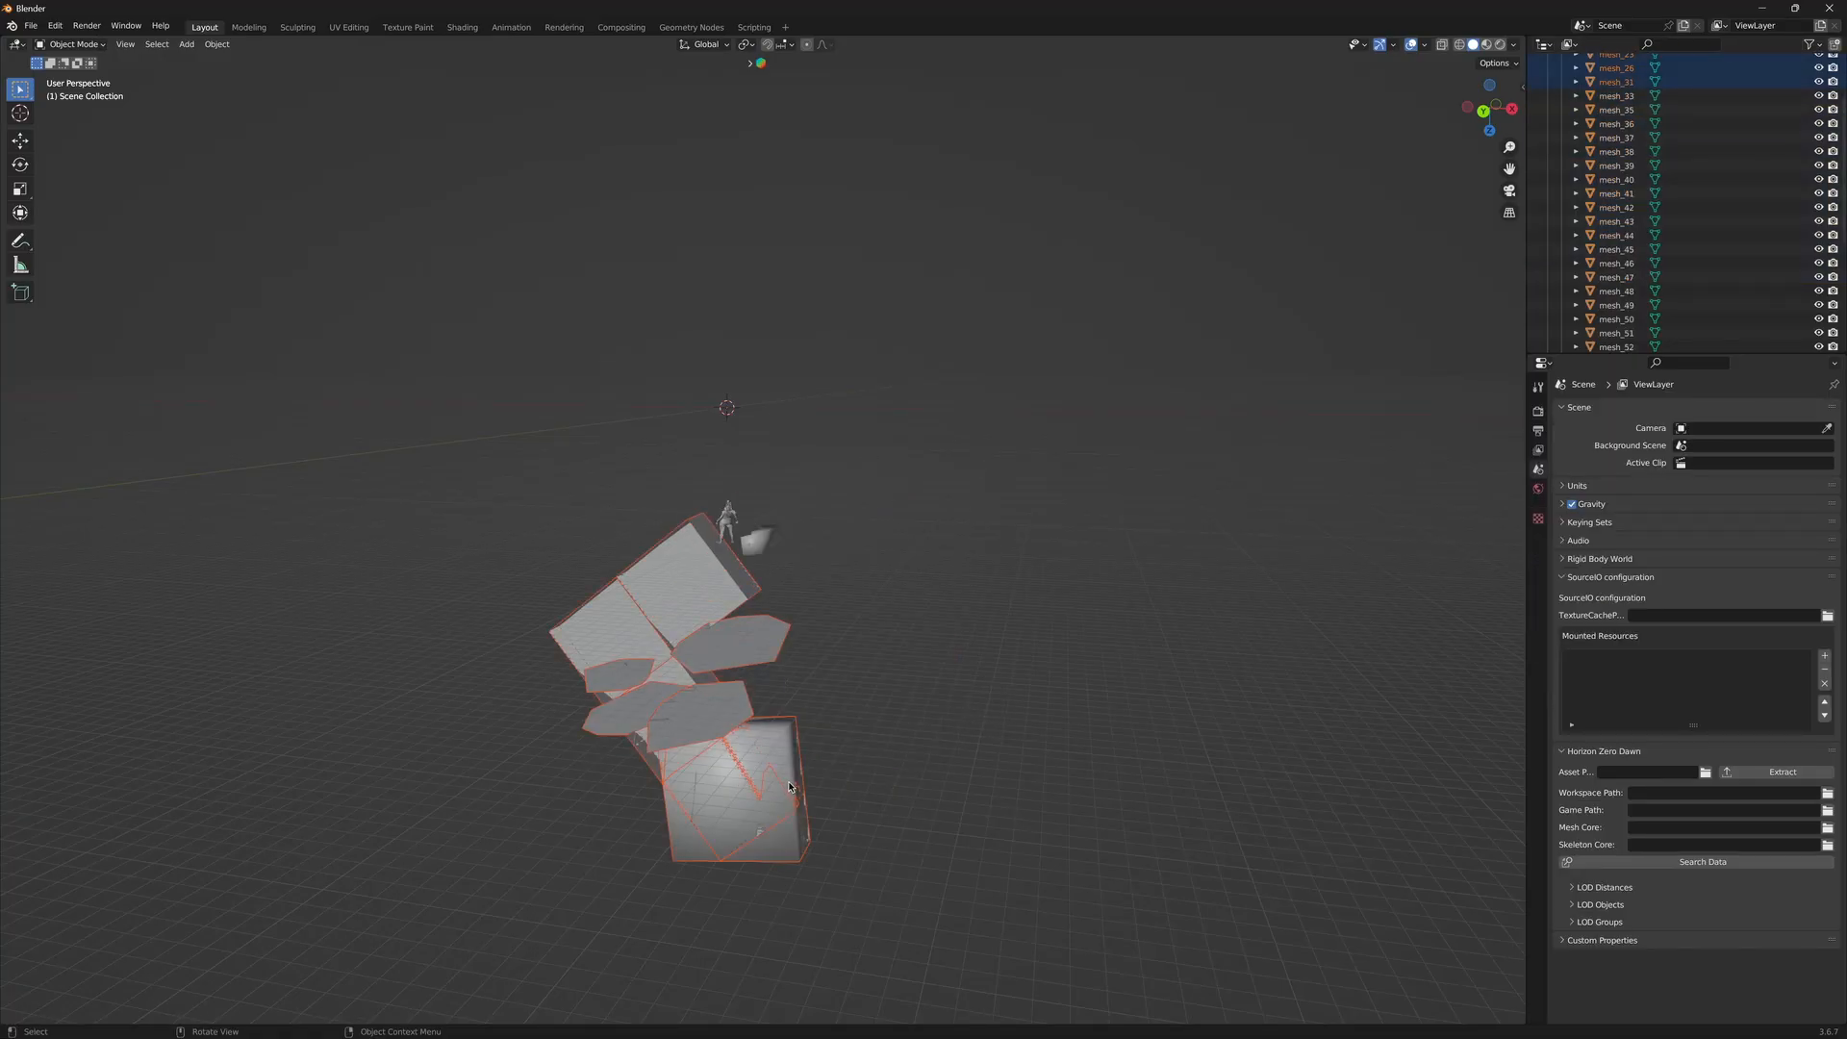
{"action": "key", "text": "x"}
{"action": "left_click", "coordinate": [801, 748]}
{"action": "left_click_drag", "start_coordinate": [759, 532], "coordinate": [788, 571]}
{"action": "key", "text": "x"}
{"action": "left_click", "coordinate": [788, 572]}
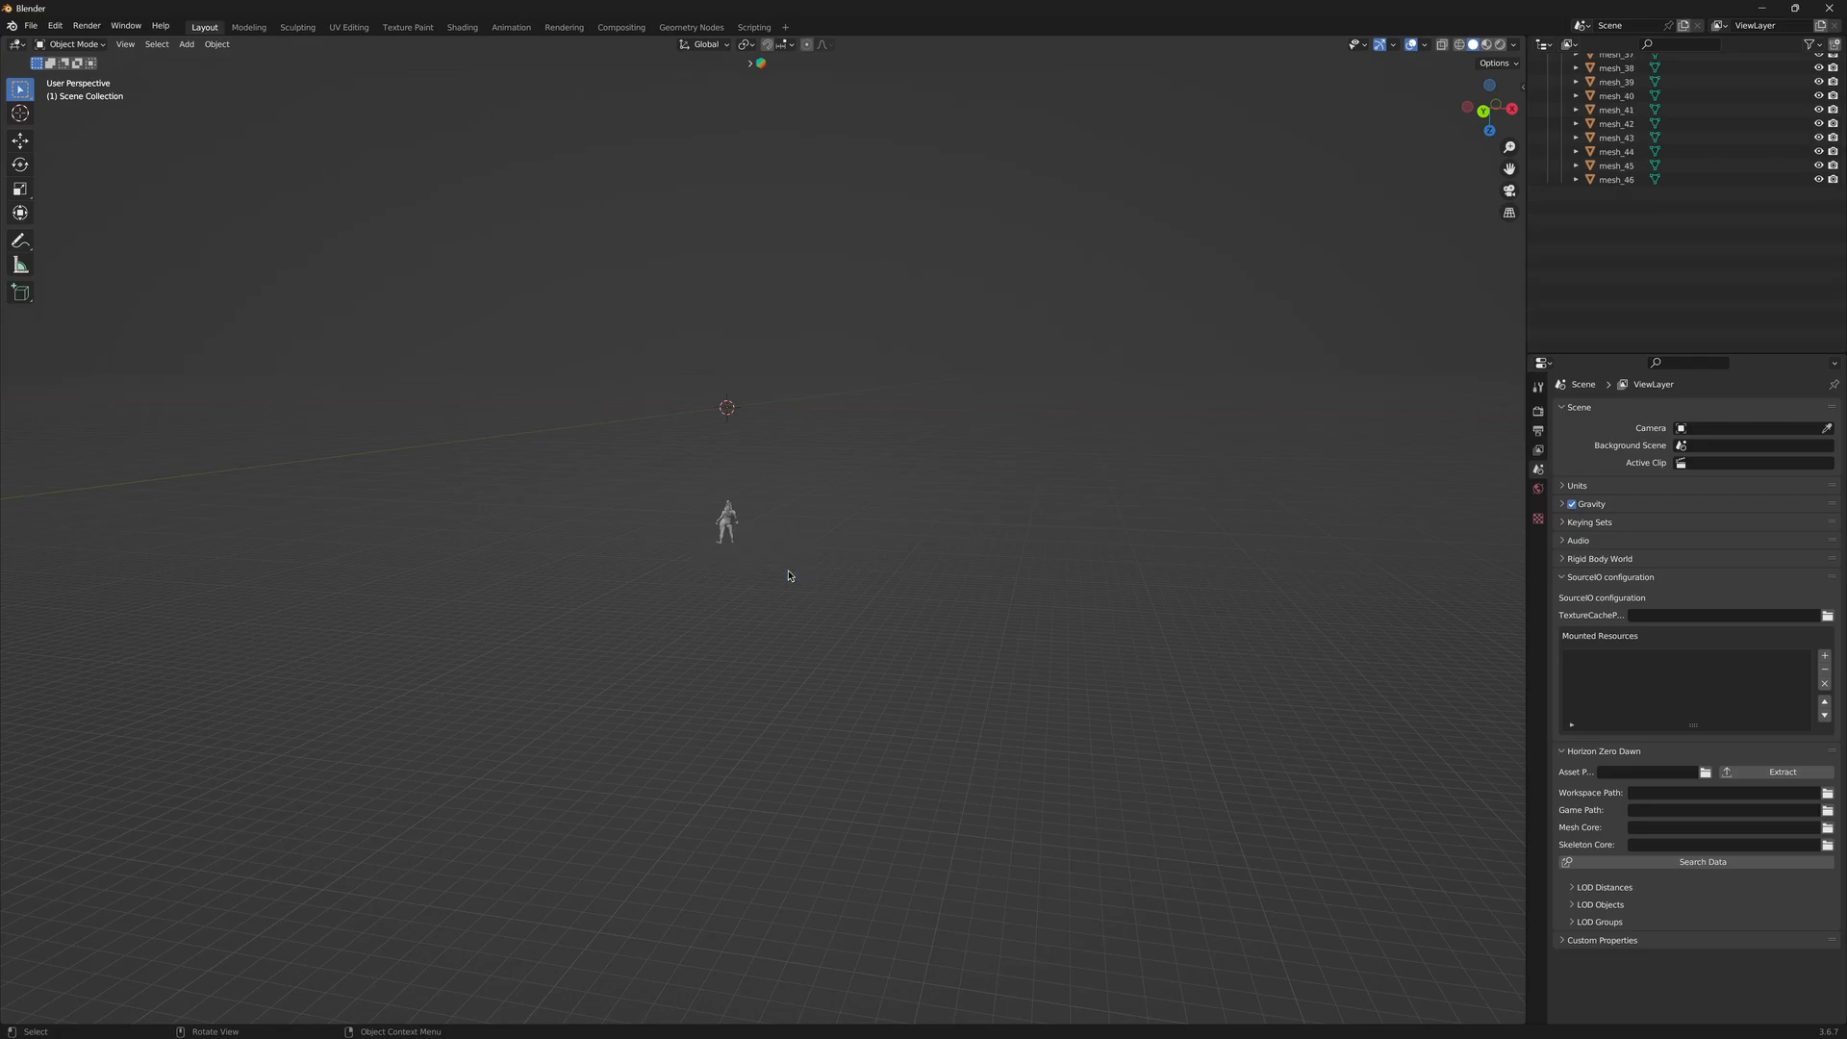
Examine the pose and orientation of the world-space character from the front and the side
{"action": "left_click_drag", "start_coordinate": [751, 475], "coordinate": [766, 618]}
{"action": "scroll", "coordinate": [761, 628], "scroll_direction": "up", "scroll_amount": 10}
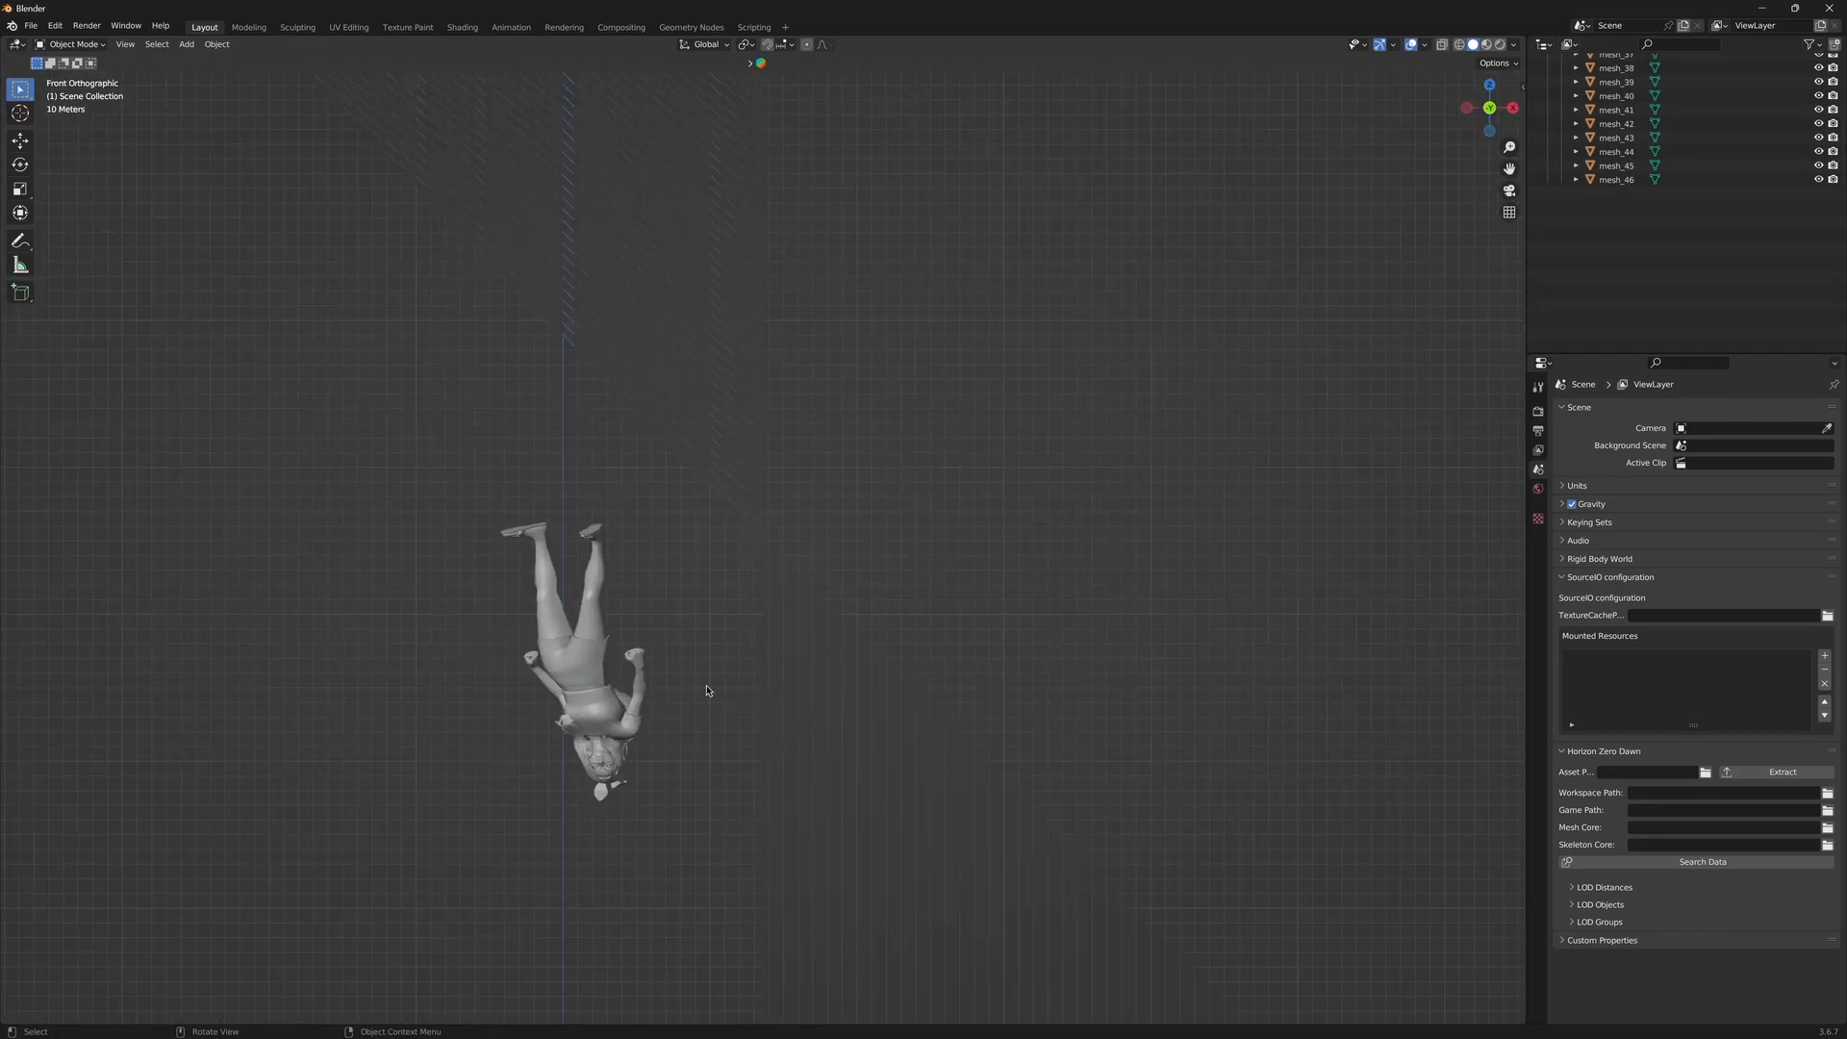
{"action": "left_click_drag", "start_coordinate": [705, 692], "coordinate": [1070, 406]}
{"action": "scroll", "coordinate": [751, 575], "scroll_direction": "down", "scroll_amount": 1}
{"action": "scroll", "coordinate": [750, 575], "scroll_direction": "up", "scroll_amount": 3}
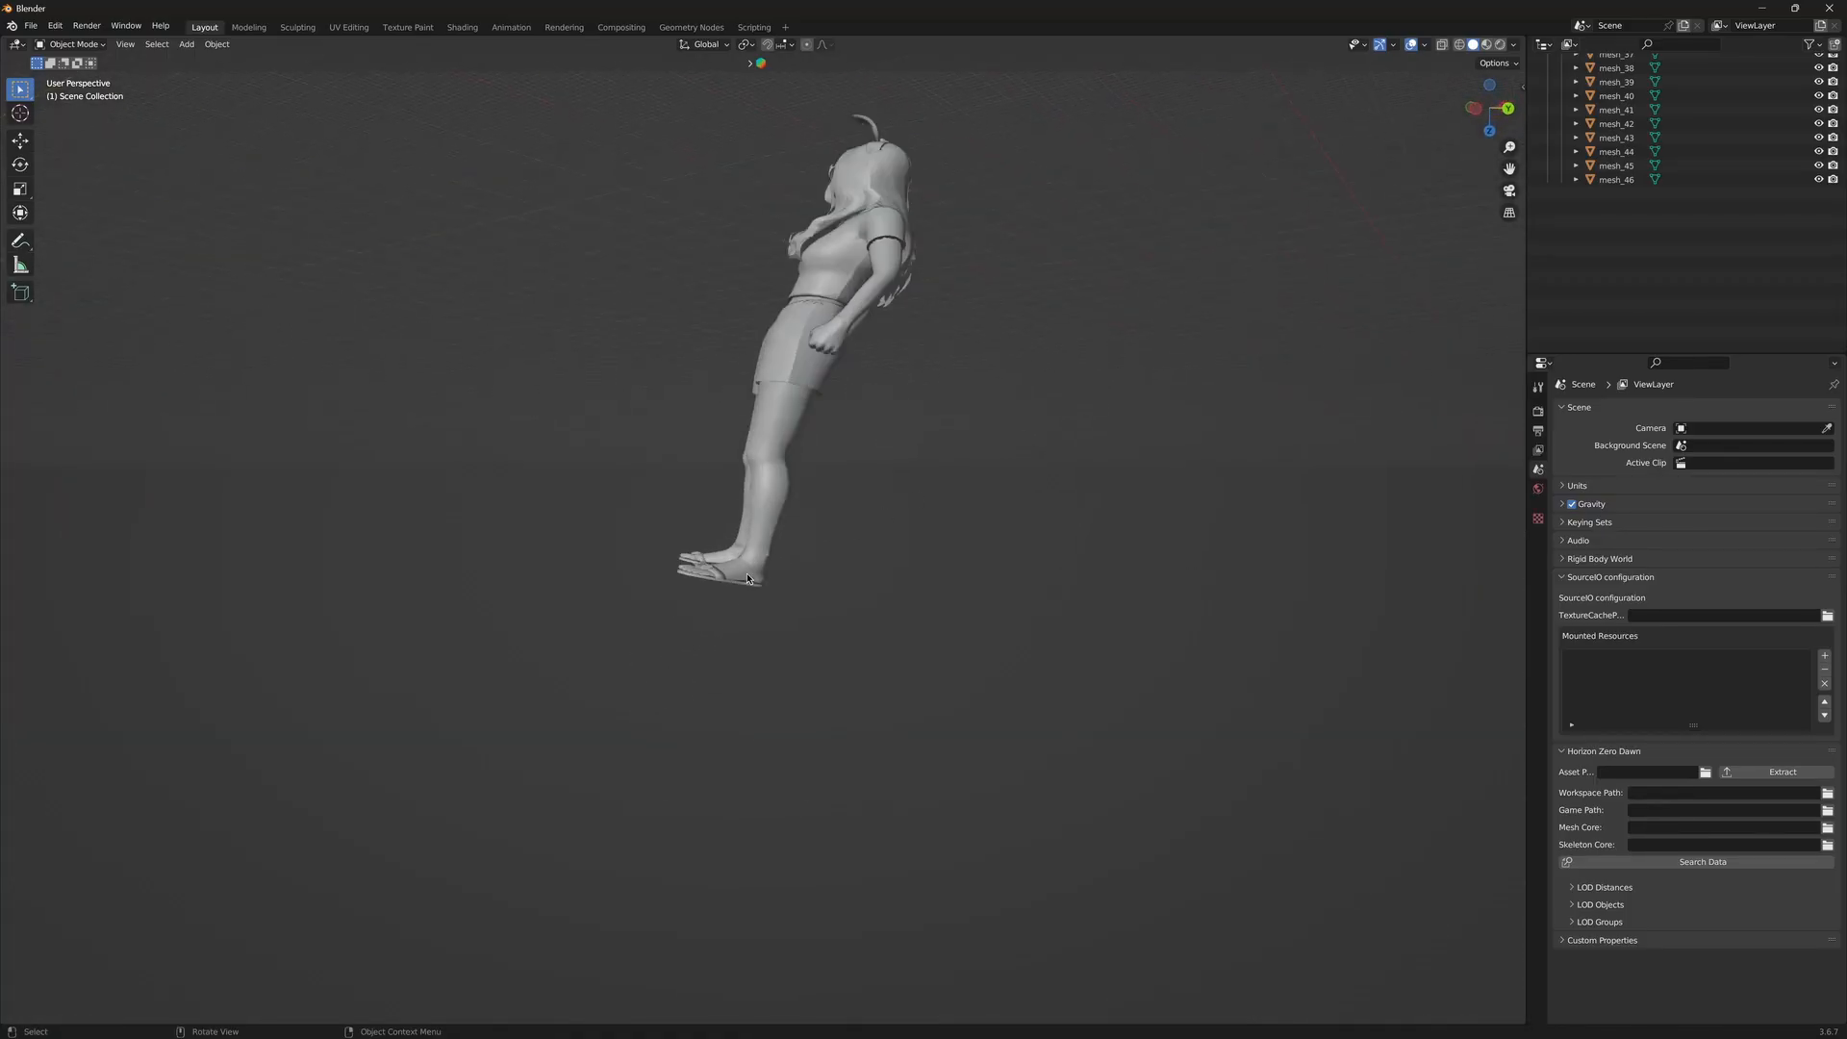
{"action": "scroll", "coordinate": [749, 578], "scroll_direction": "down", "scroll_amount": 1}
{"action": "scroll", "coordinate": [750, 577], "scroll_direction": "down", "scroll_amount": 3}
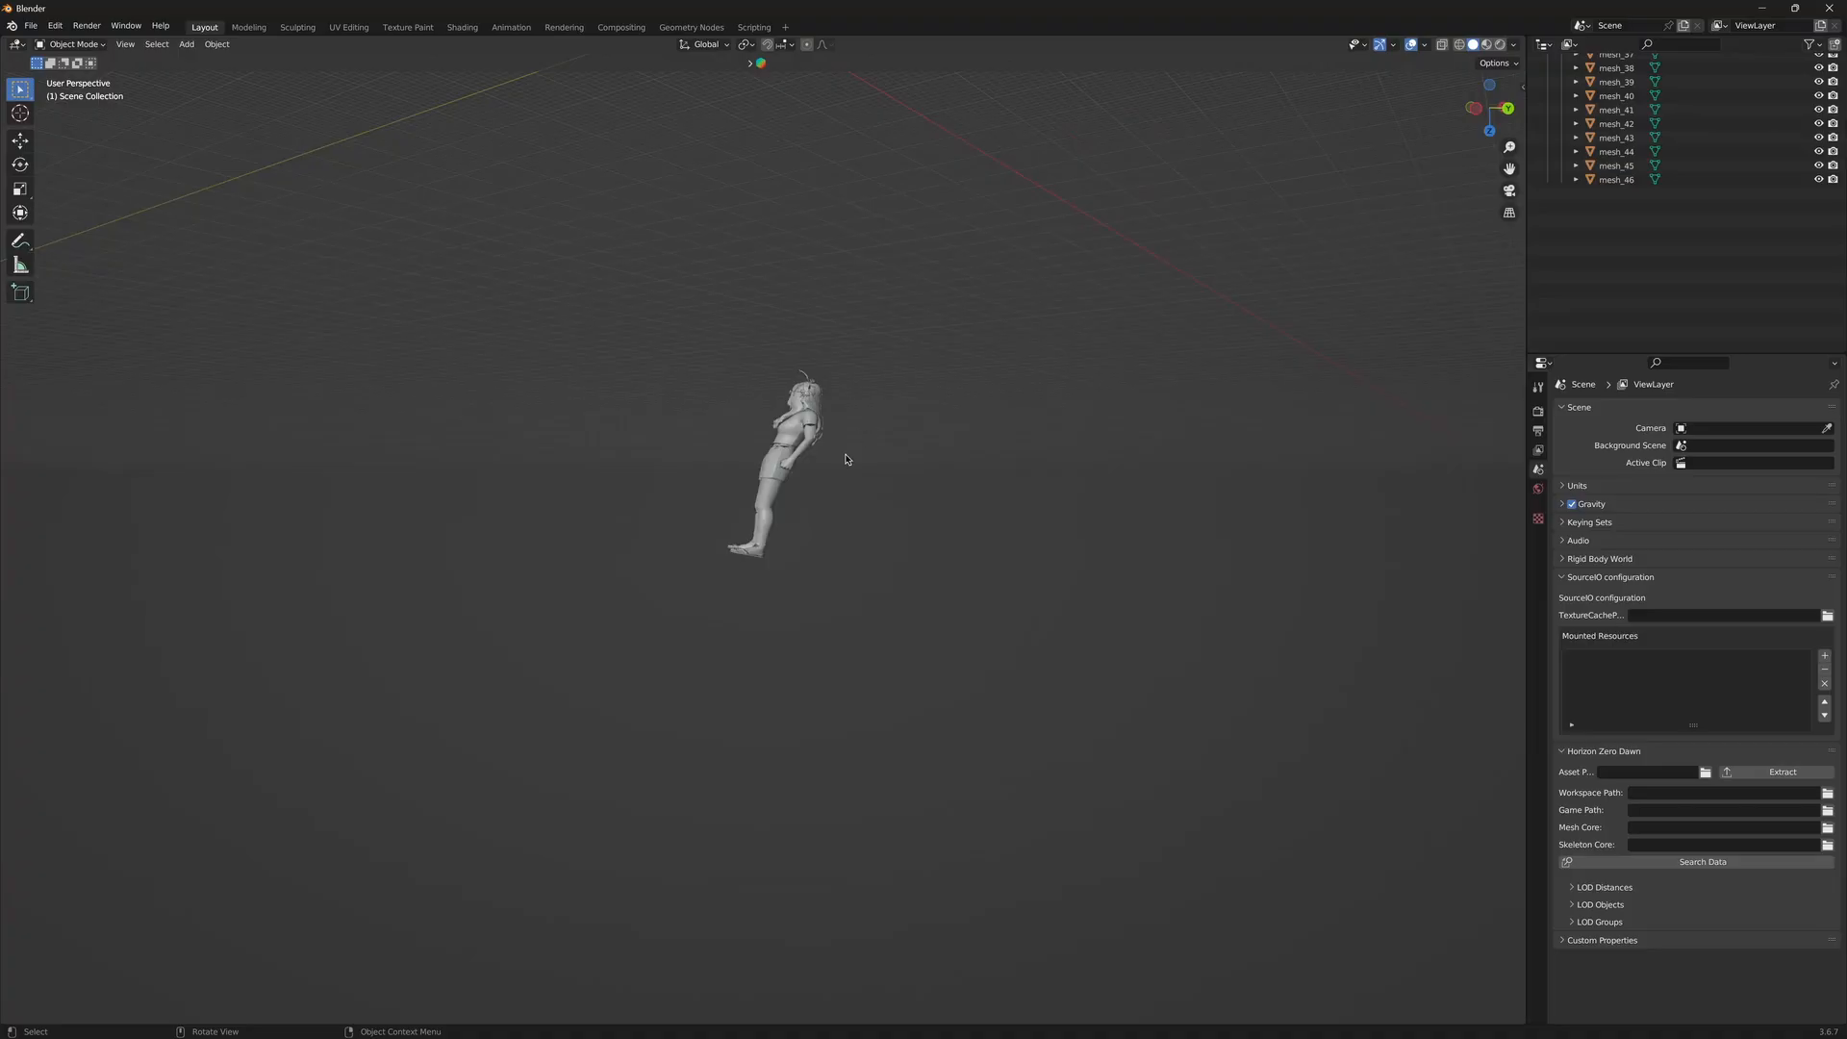
Delete all of the world-space character's meshes and return to the front view
{"action": "key", "text": "a"}
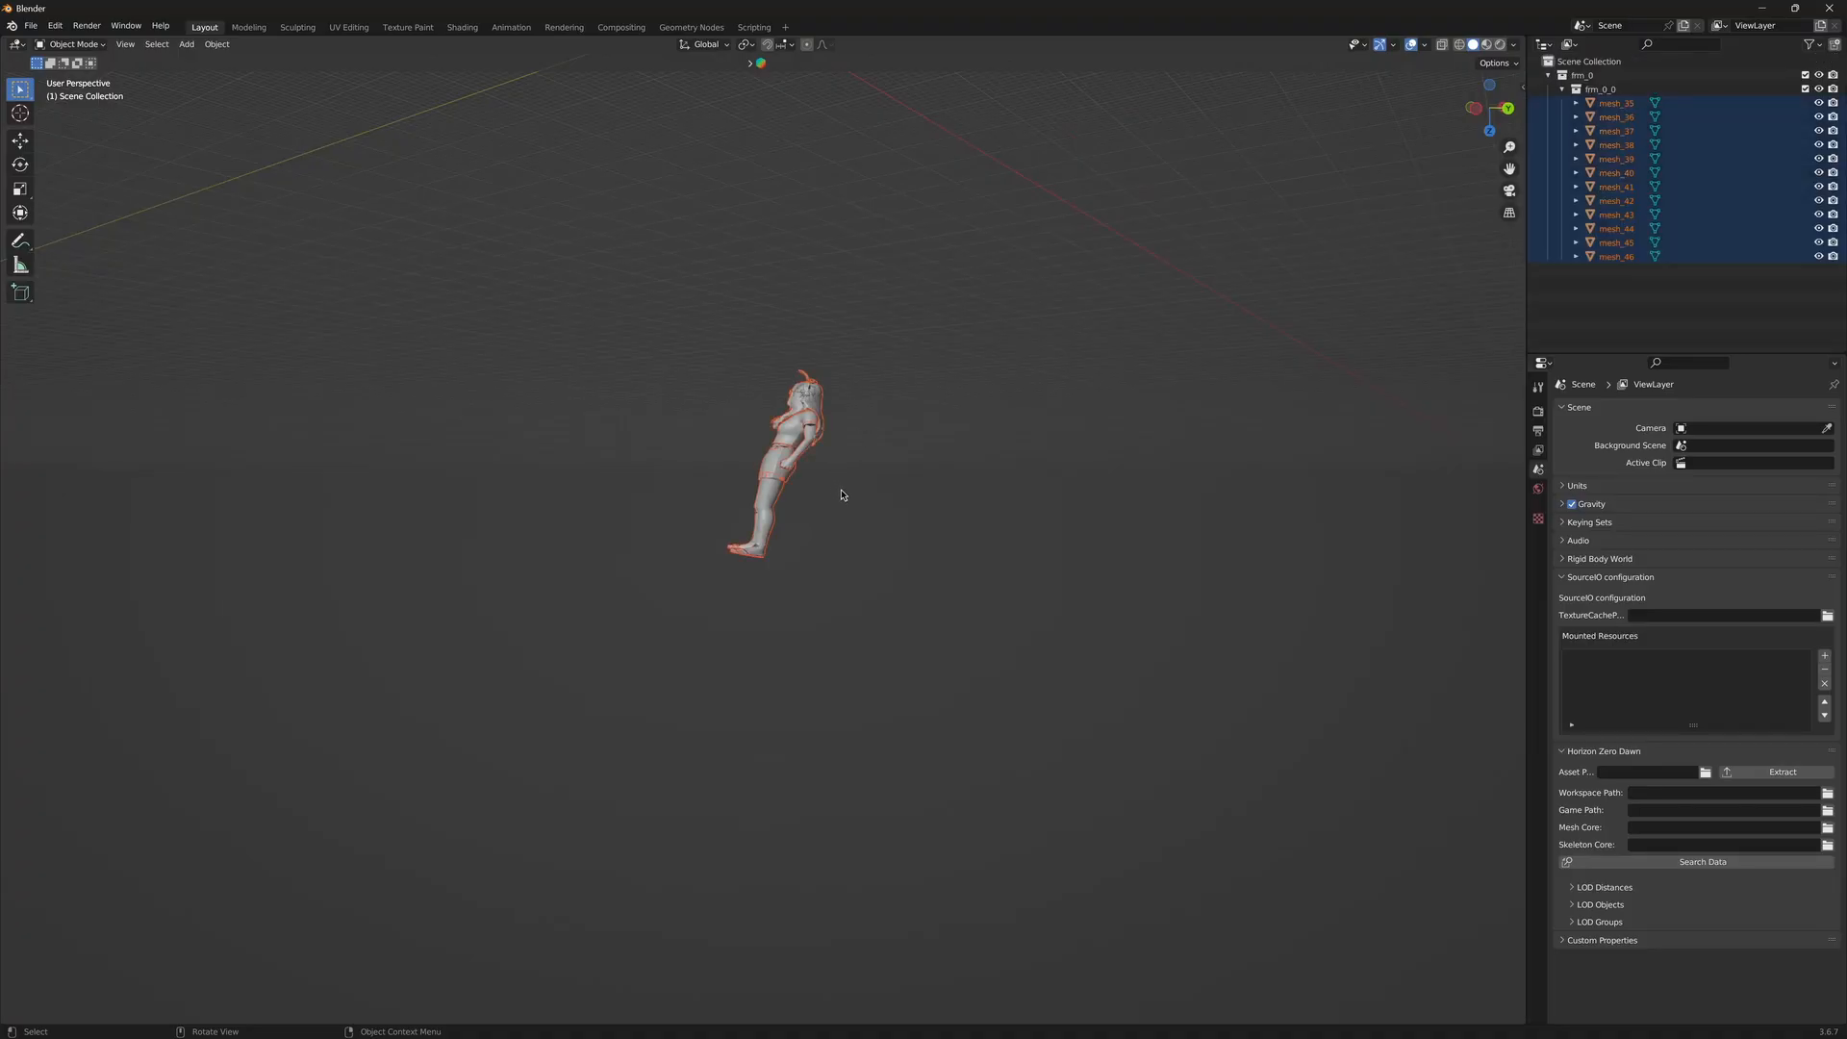
{"action": "key", "text": "Delete"}
{"action": "key", "text": "KP_1"}
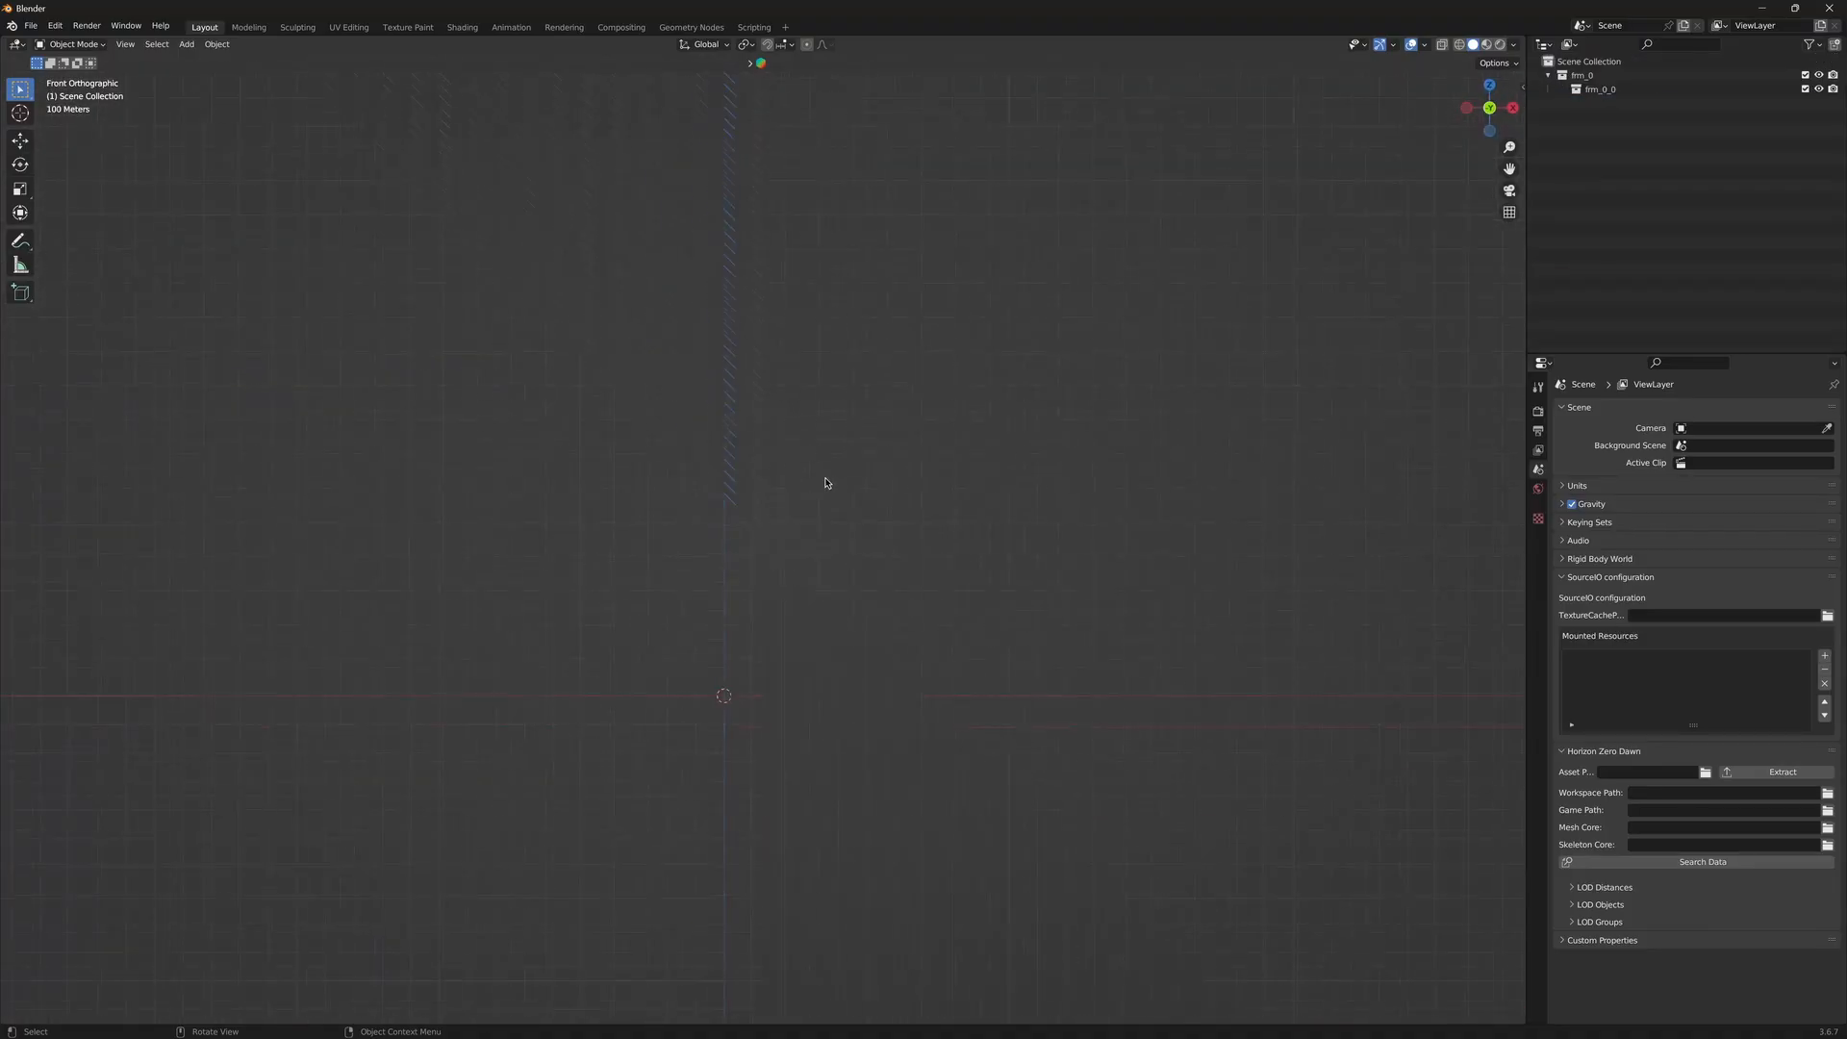
{"action": "scroll", "coordinate": [825, 483], "scroll_direction": "up", "scroll_amount": 3}
{"action": "scroll", "coordinate": [806, 497], "scroll_direction": "down", "scroll_amount": 1}
{"action": "scroll", "coordinate": [856, 779], "scroll_direction": "down", "scroll_amount": 1}
Add a fresh General Layout workspace in front view and delete the old Layout workspace
{"action": "left_click", "coordinate": [784, 28]}
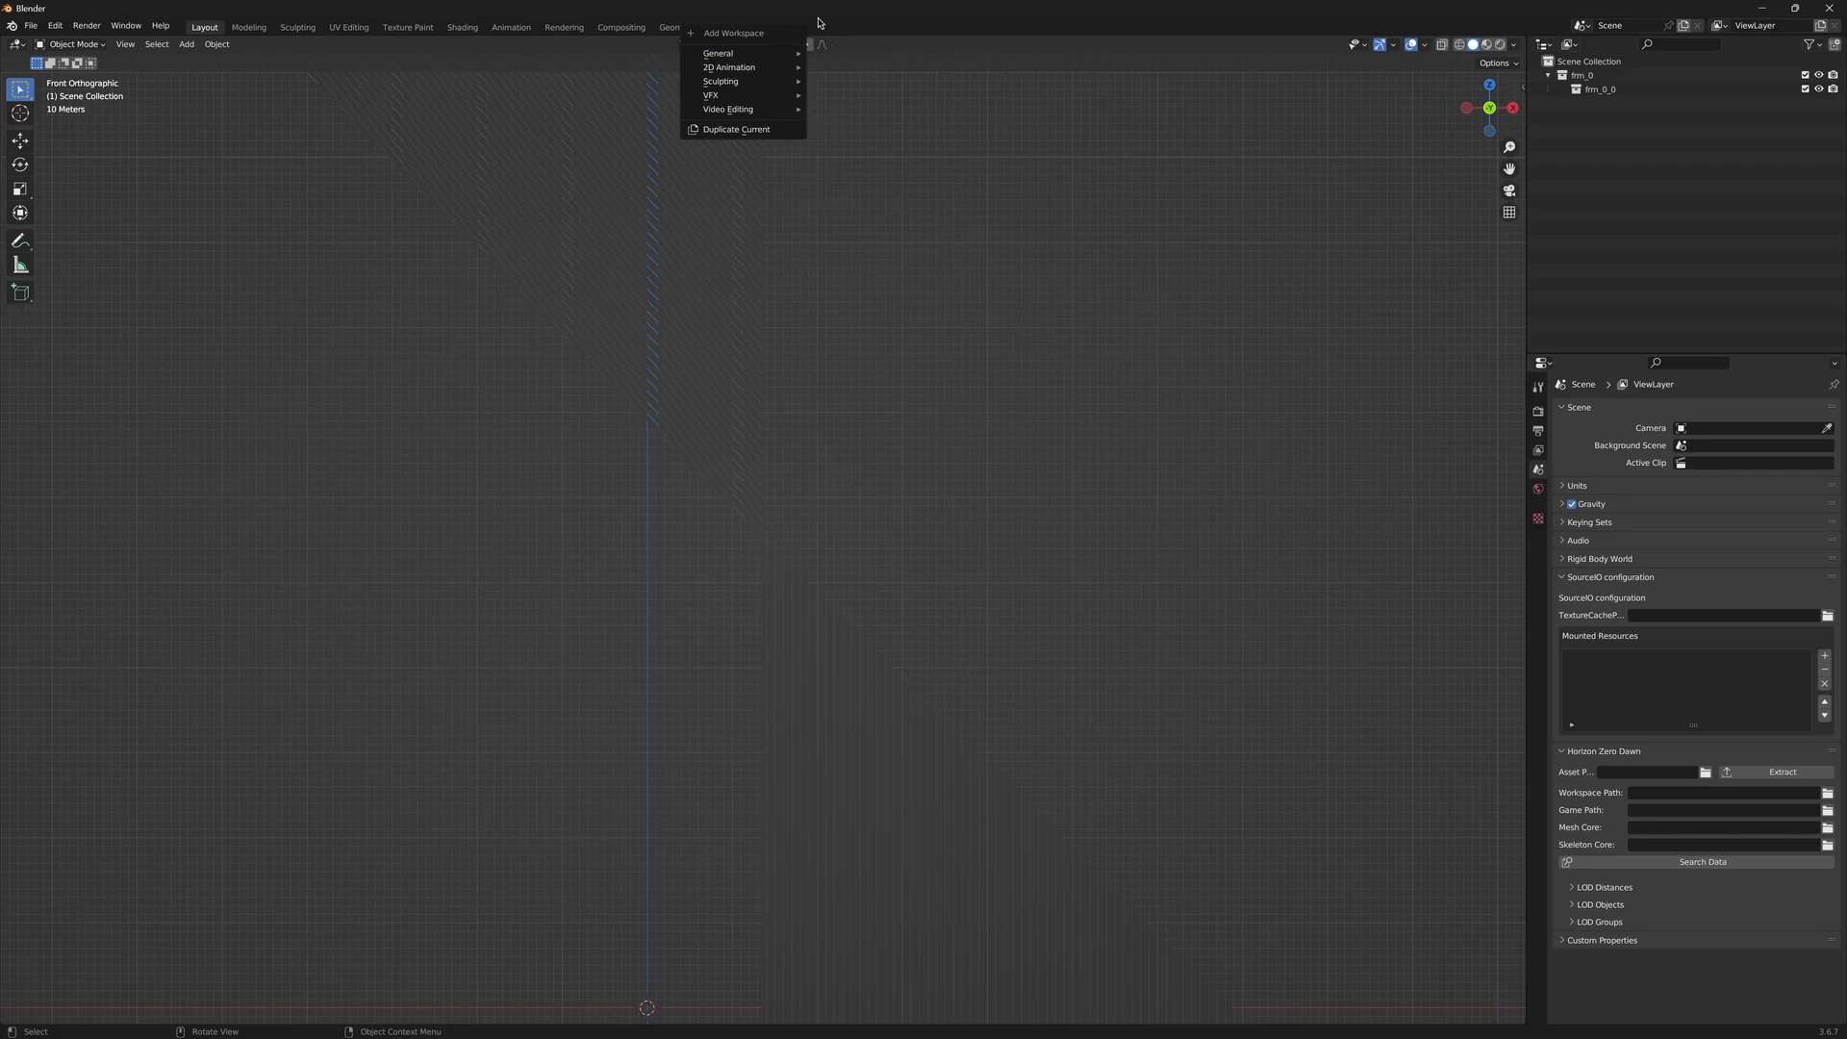
{"action": "left_click", "coordinate": [858, 96]}
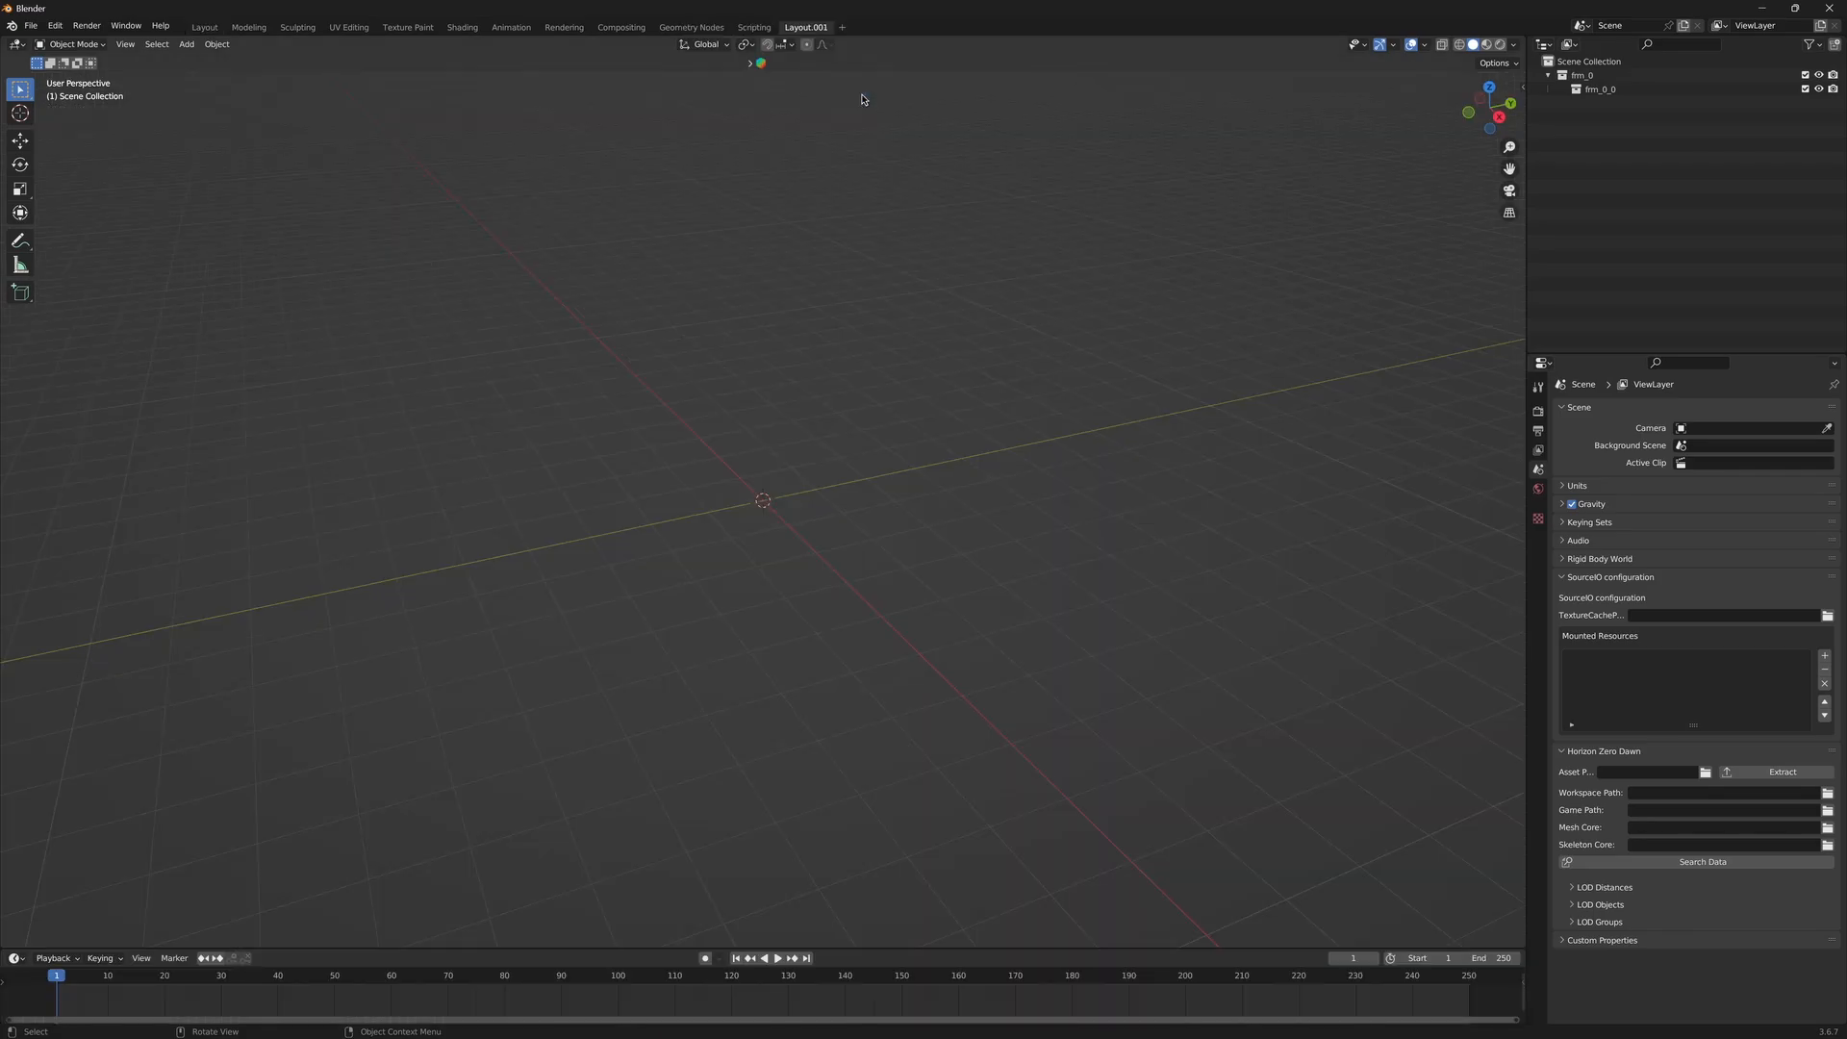
{"action": "key", "text": "KP_1"}
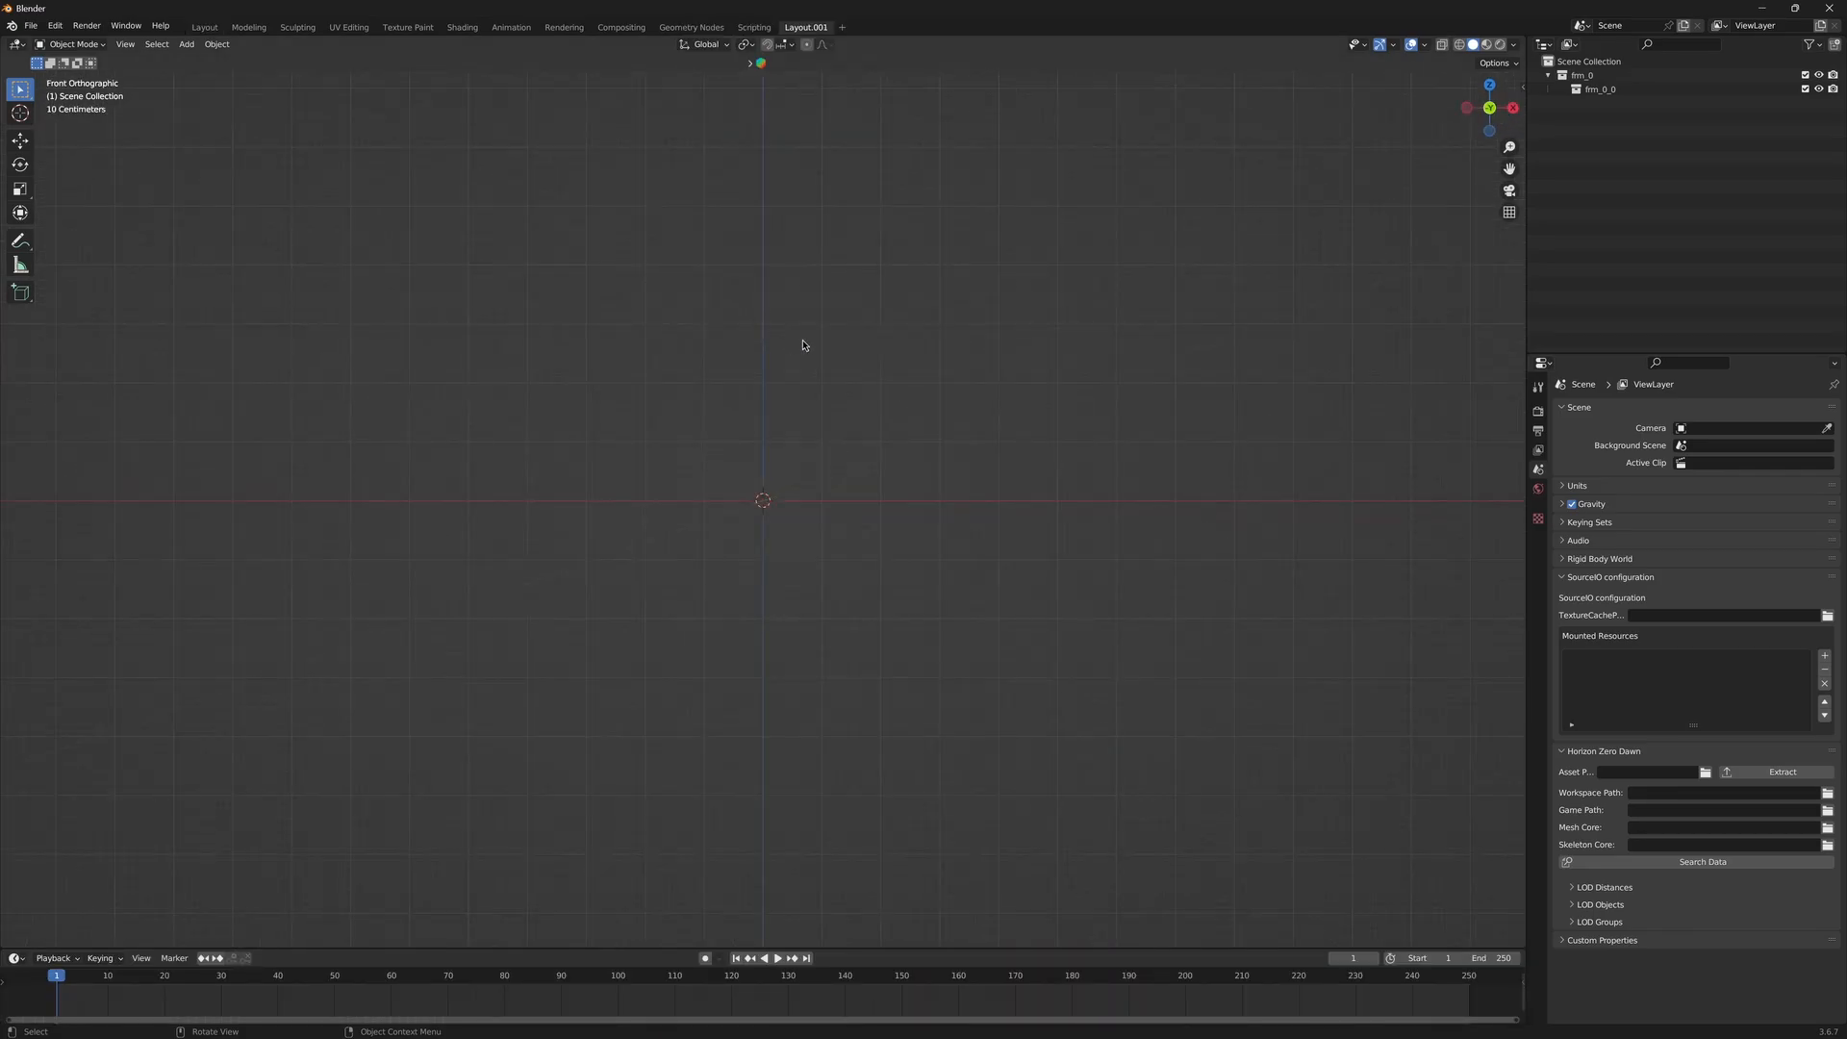
{"action": "left_click", "coordinate": [205, 27]}
{"action": "right_click", "coordinate": [208, 27]}
{"action": "left_click", "coordinate": [159, 68]}
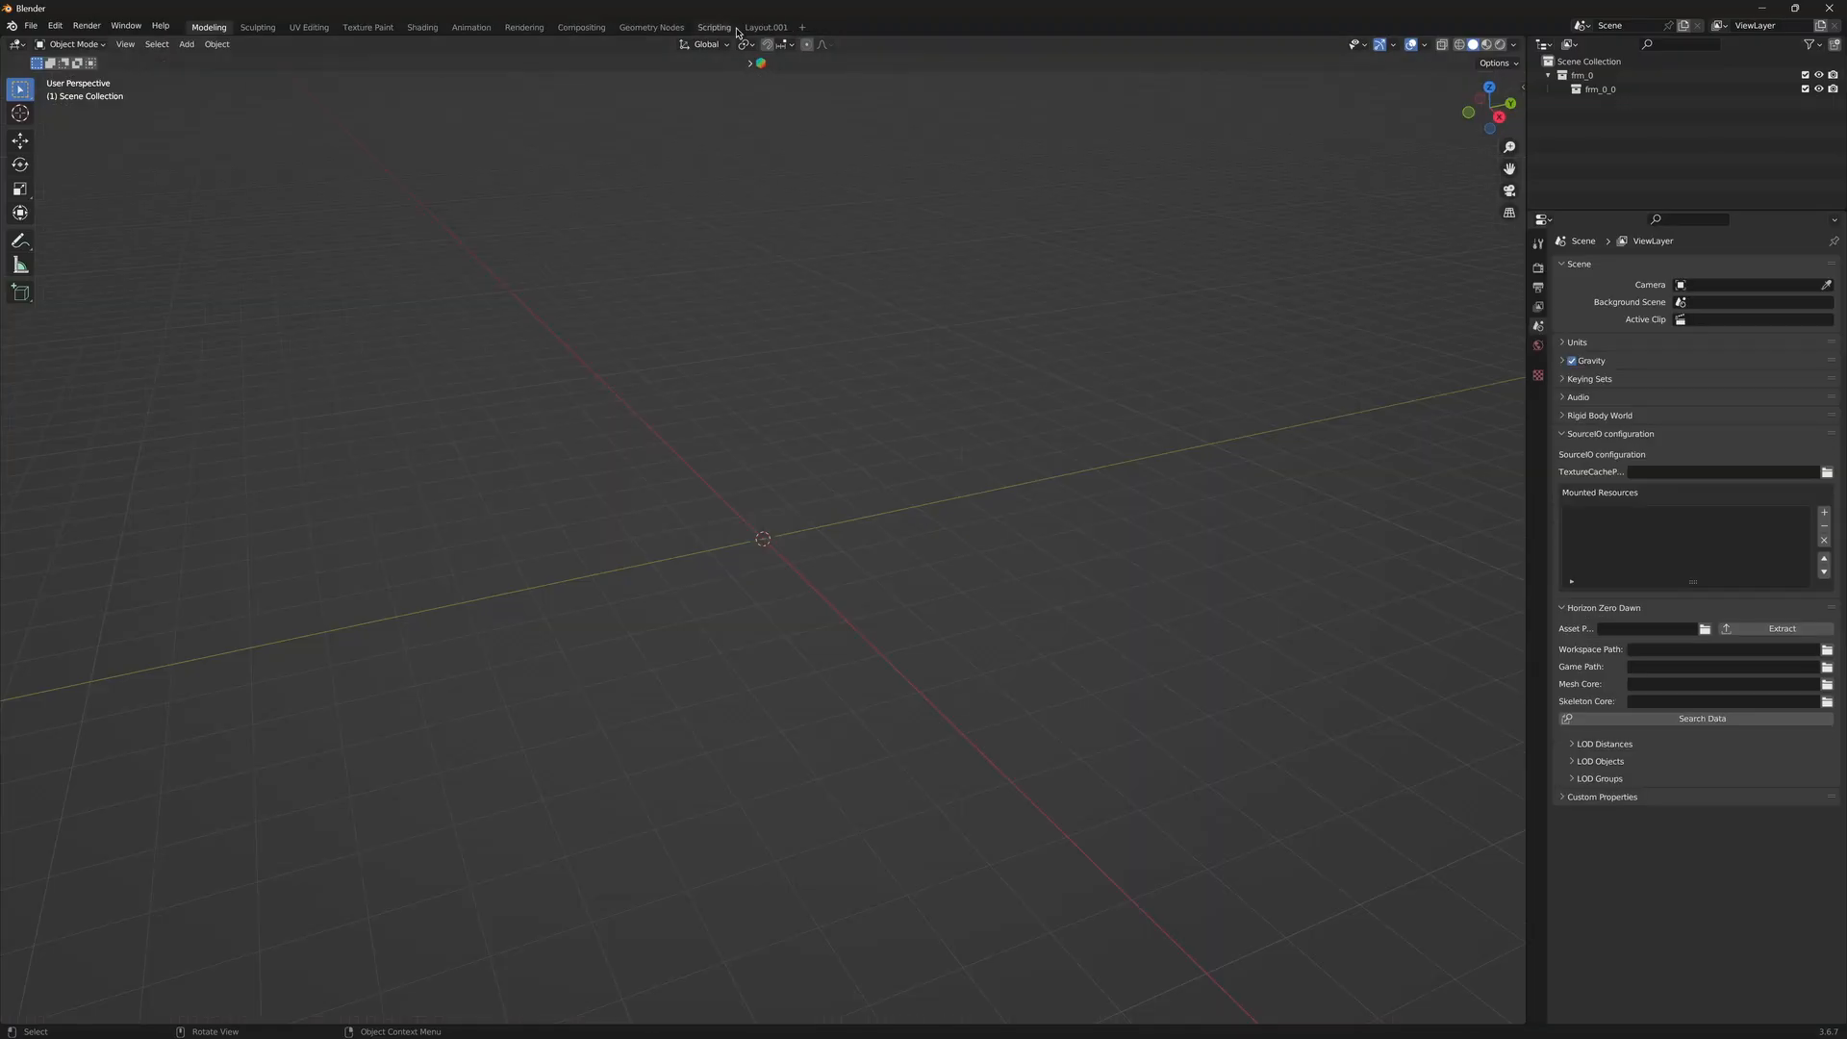
Move the Layout.001 workspace to the front of the workspace order
{"action": "left_click", "coordinate": [760, 27]}
{"action": "right_click", "coordinate": [764, 27]}
{"action": "left_click", "coordinate": [730, 68]}
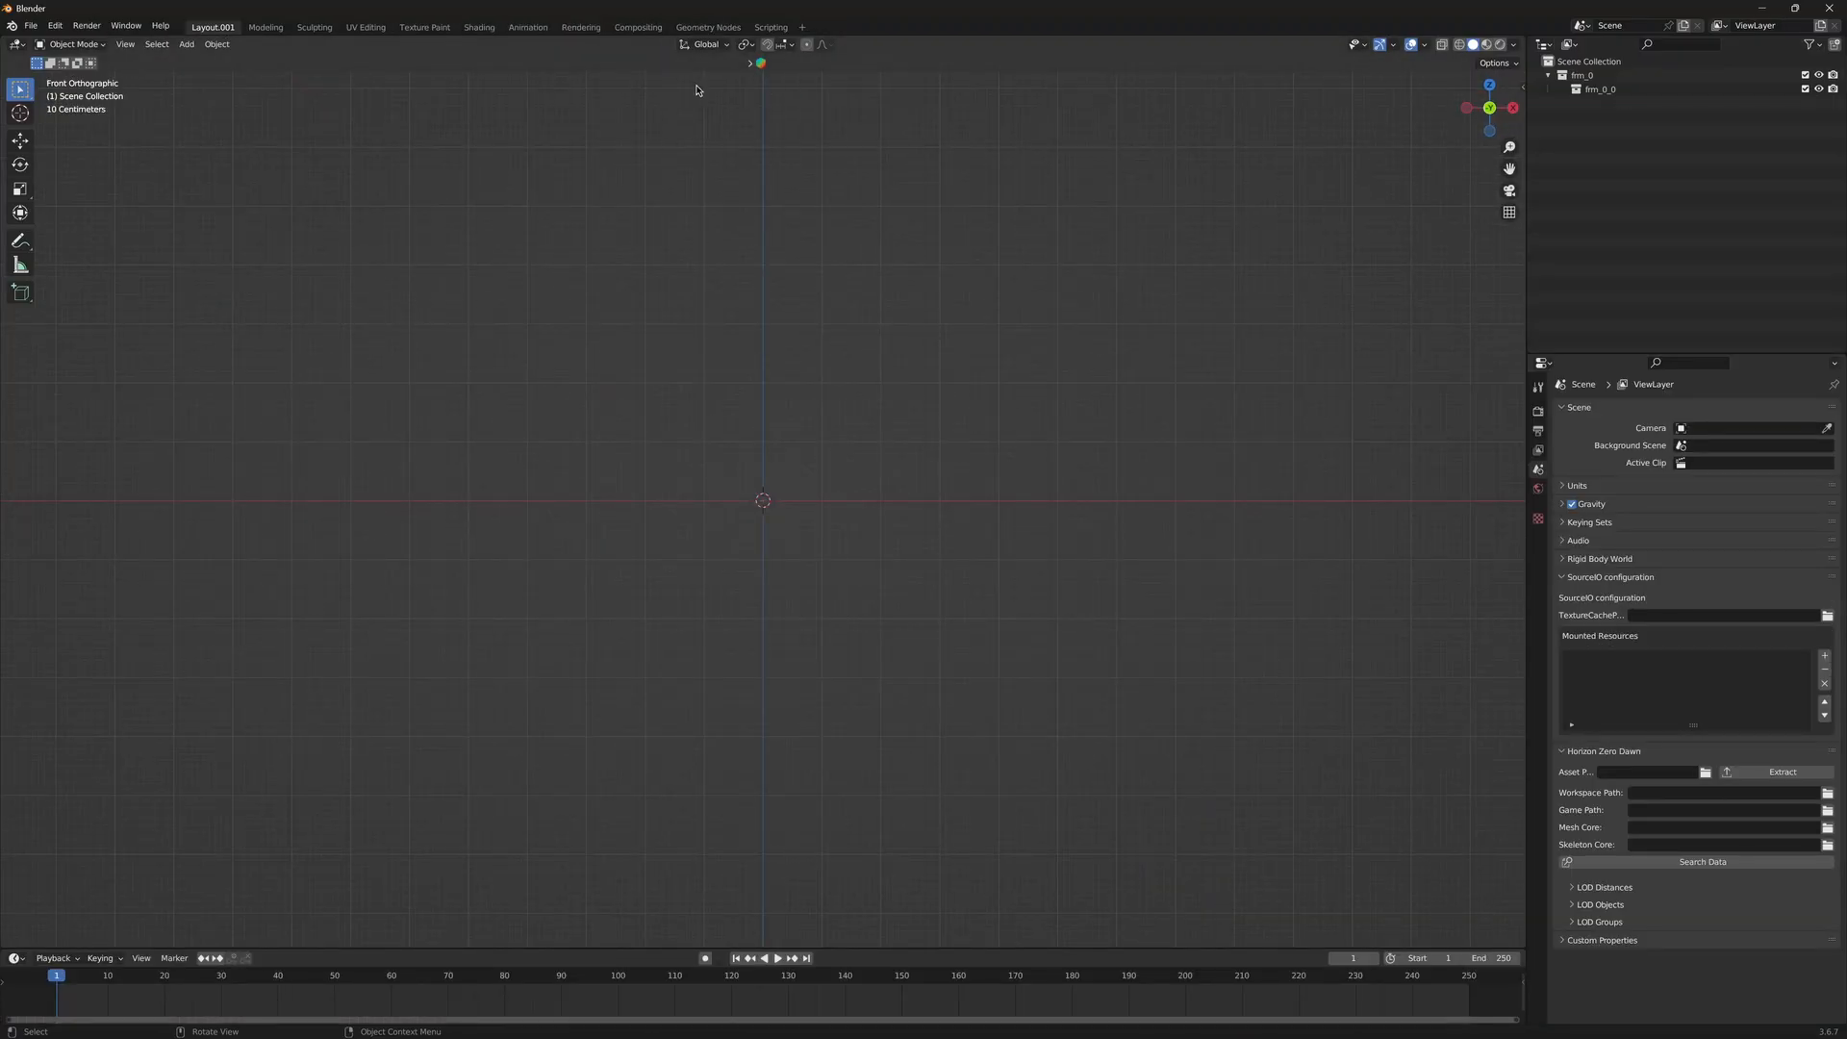
Start a Ninja Ripper 2 Local Space (T-pose) import and browse to the karina\rip_0 folder
{"action": "left_click", "coordinate": [33, 27]}
{"action": "left_click", "coordinate": [33, 27]}
{"action": "left_click", "coordinate": [33, 27]}
{"action": "mouse_move", "coordinate": [81, 218]}
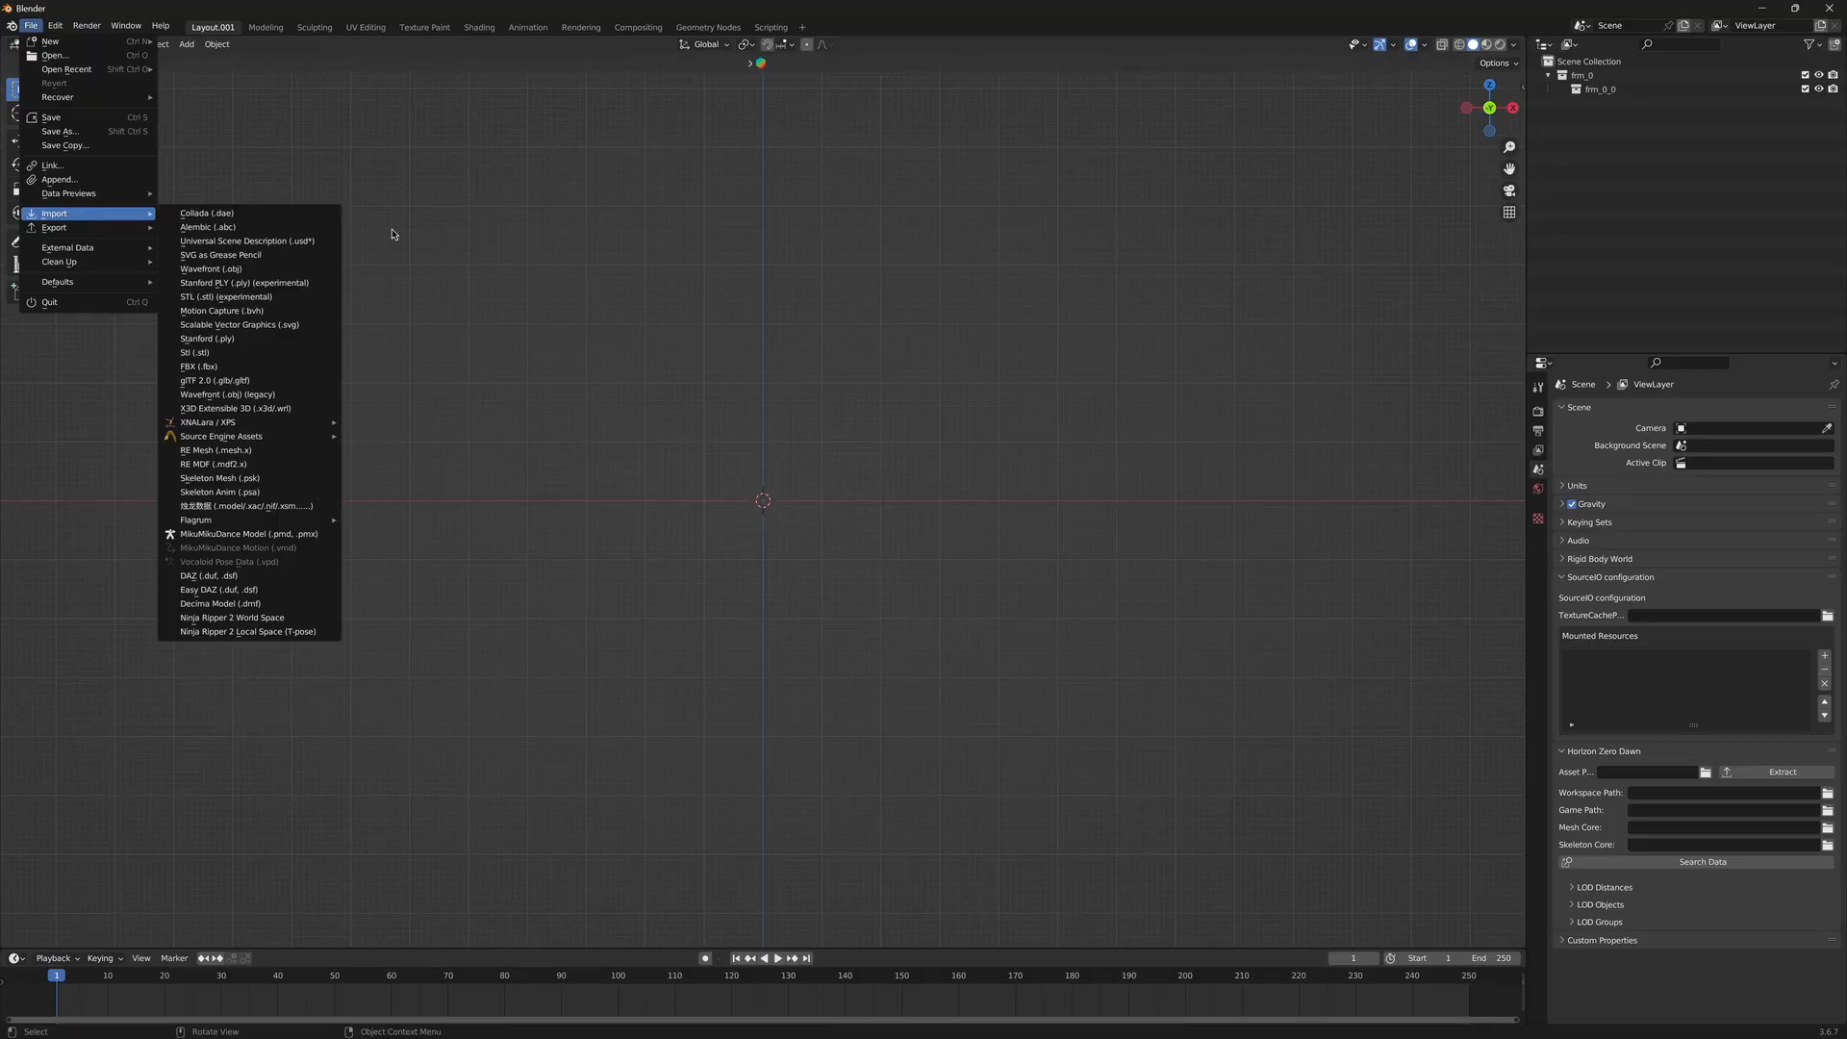
{"action": "left_click", "coordinate": [33, 26]}
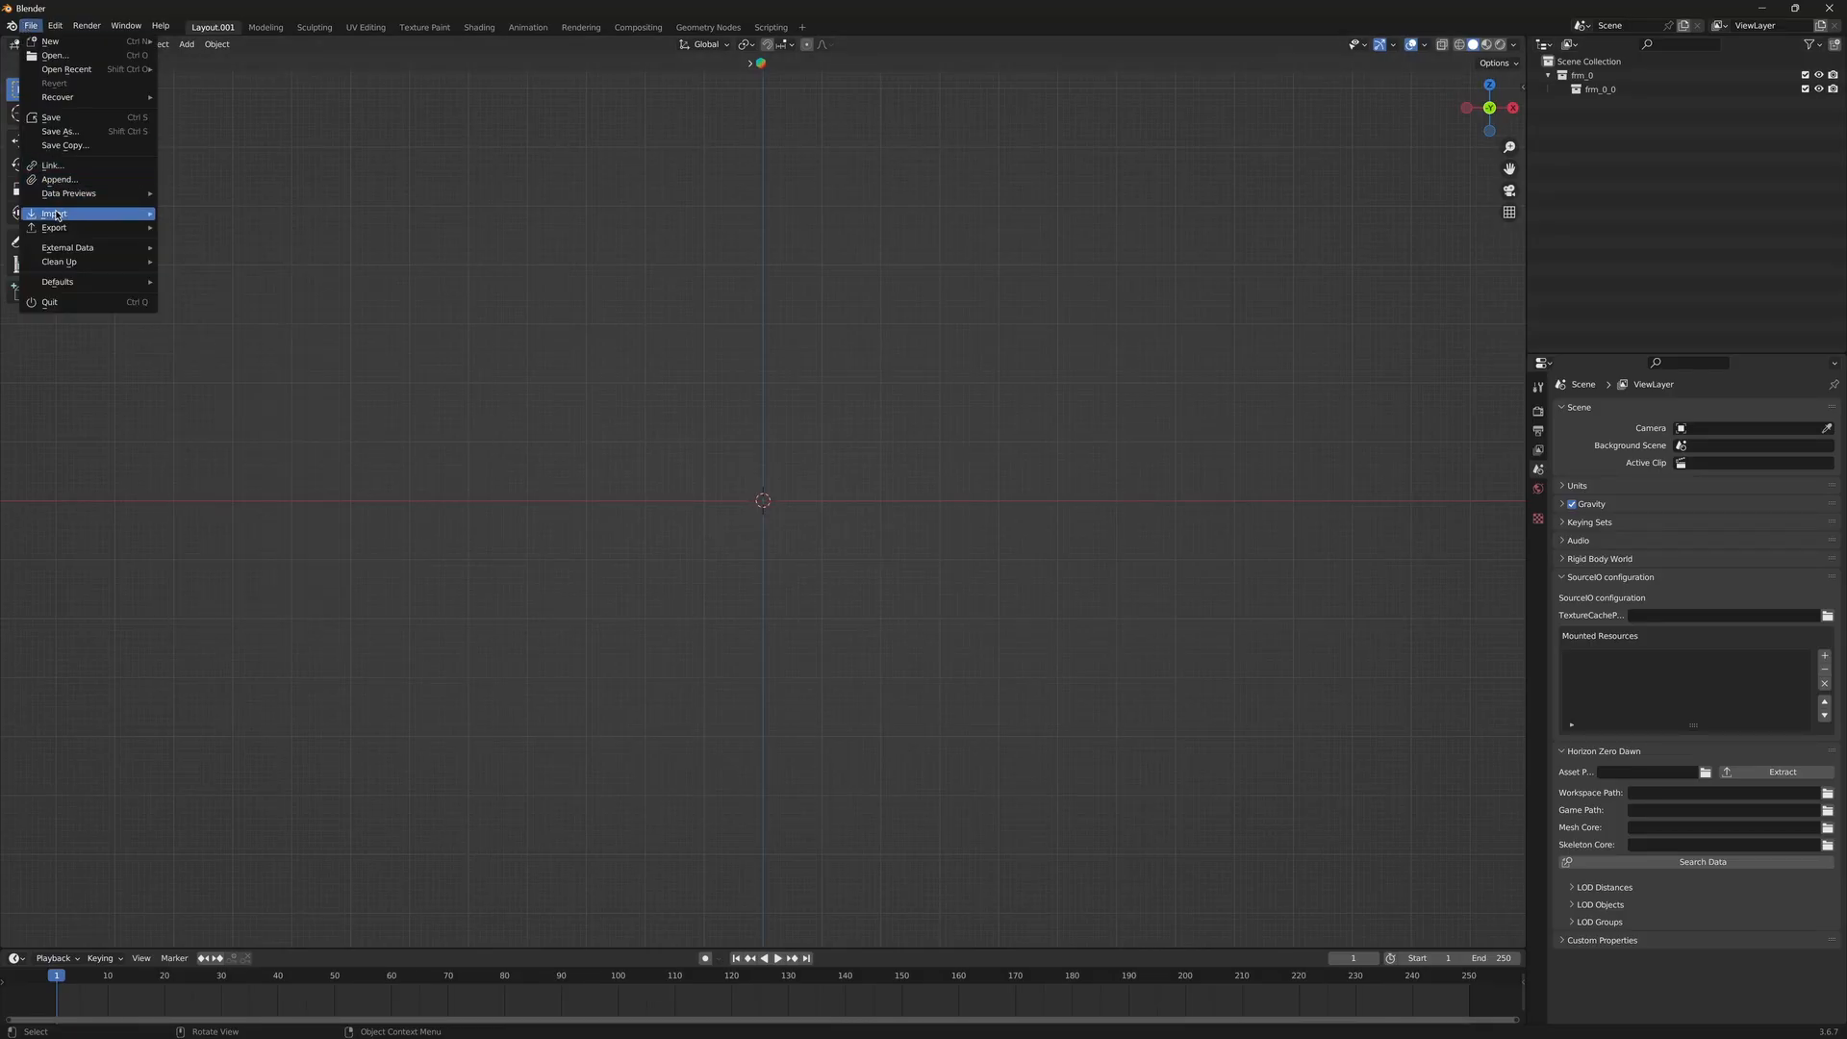
{"action": "mouse_move", "coordinate": [55, 215]}
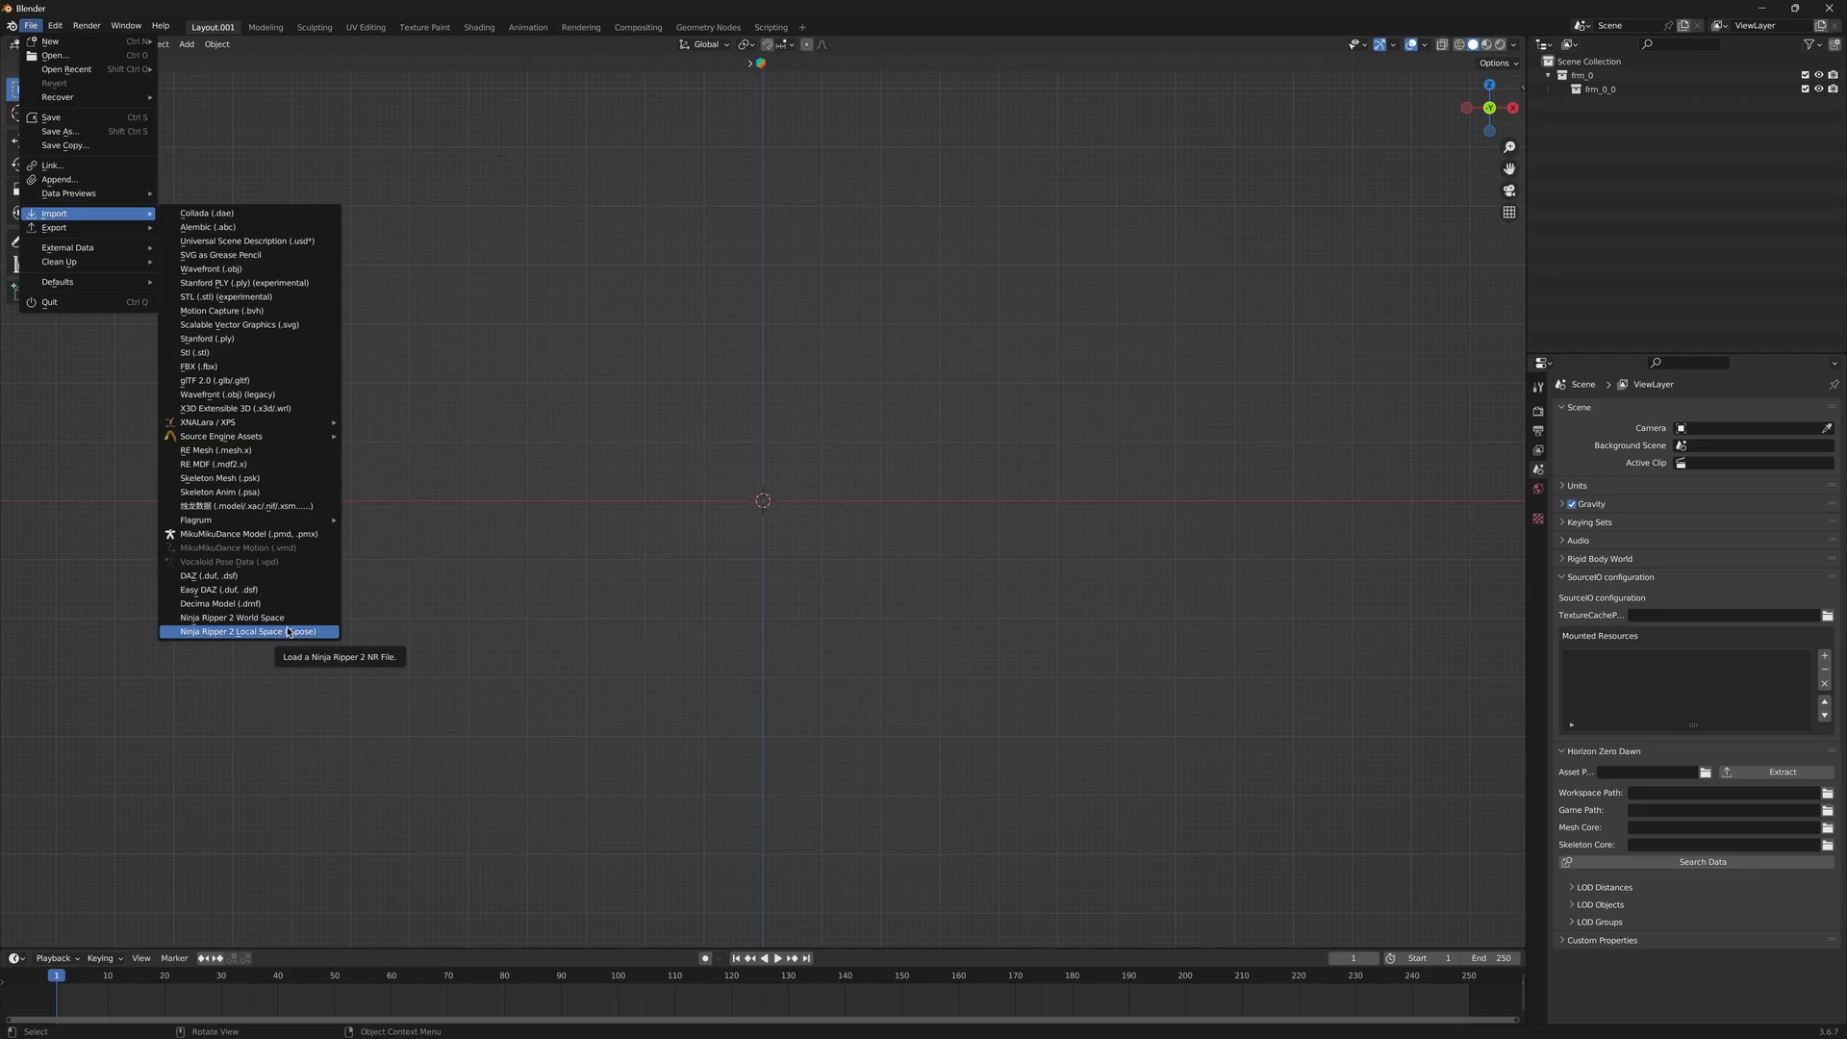
{"action": "left_click", "coordinate": [288, 632]}
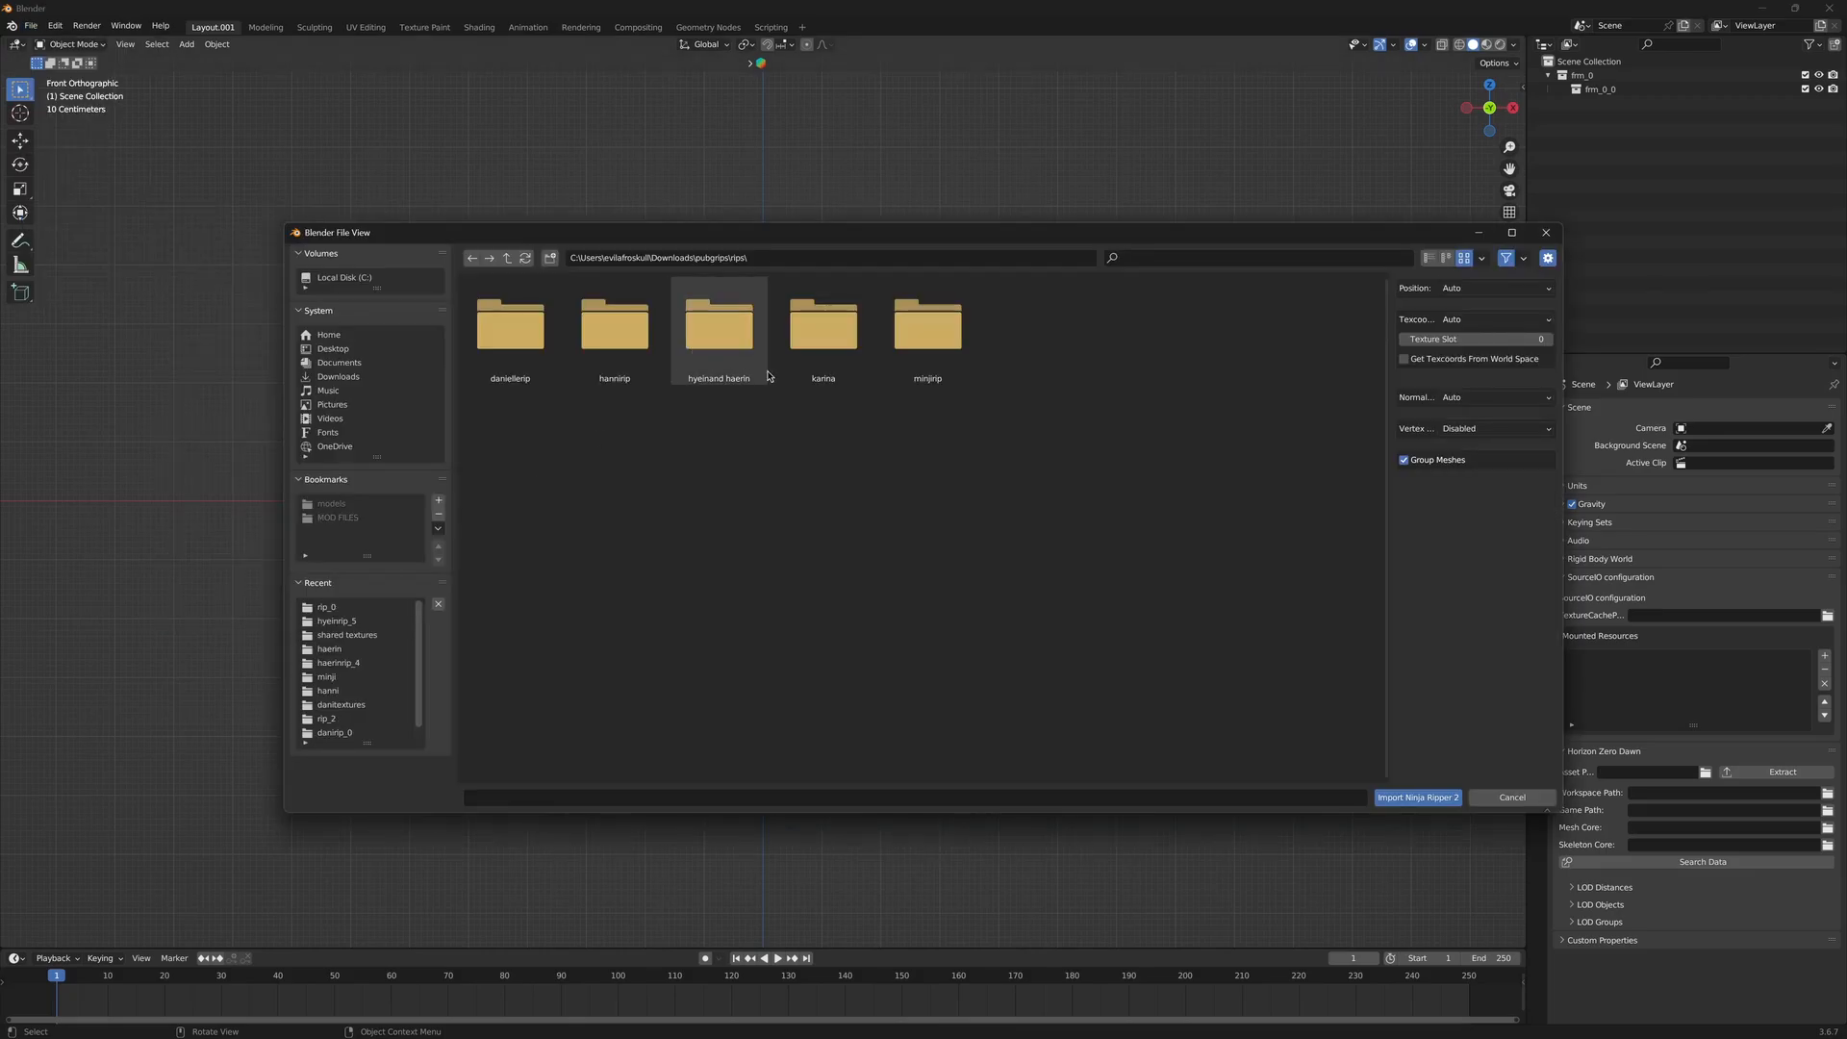
{"action": "double_click", "coordinate": [817, 334]}
{"action": "double_click", "coordinate": [510, 327]}
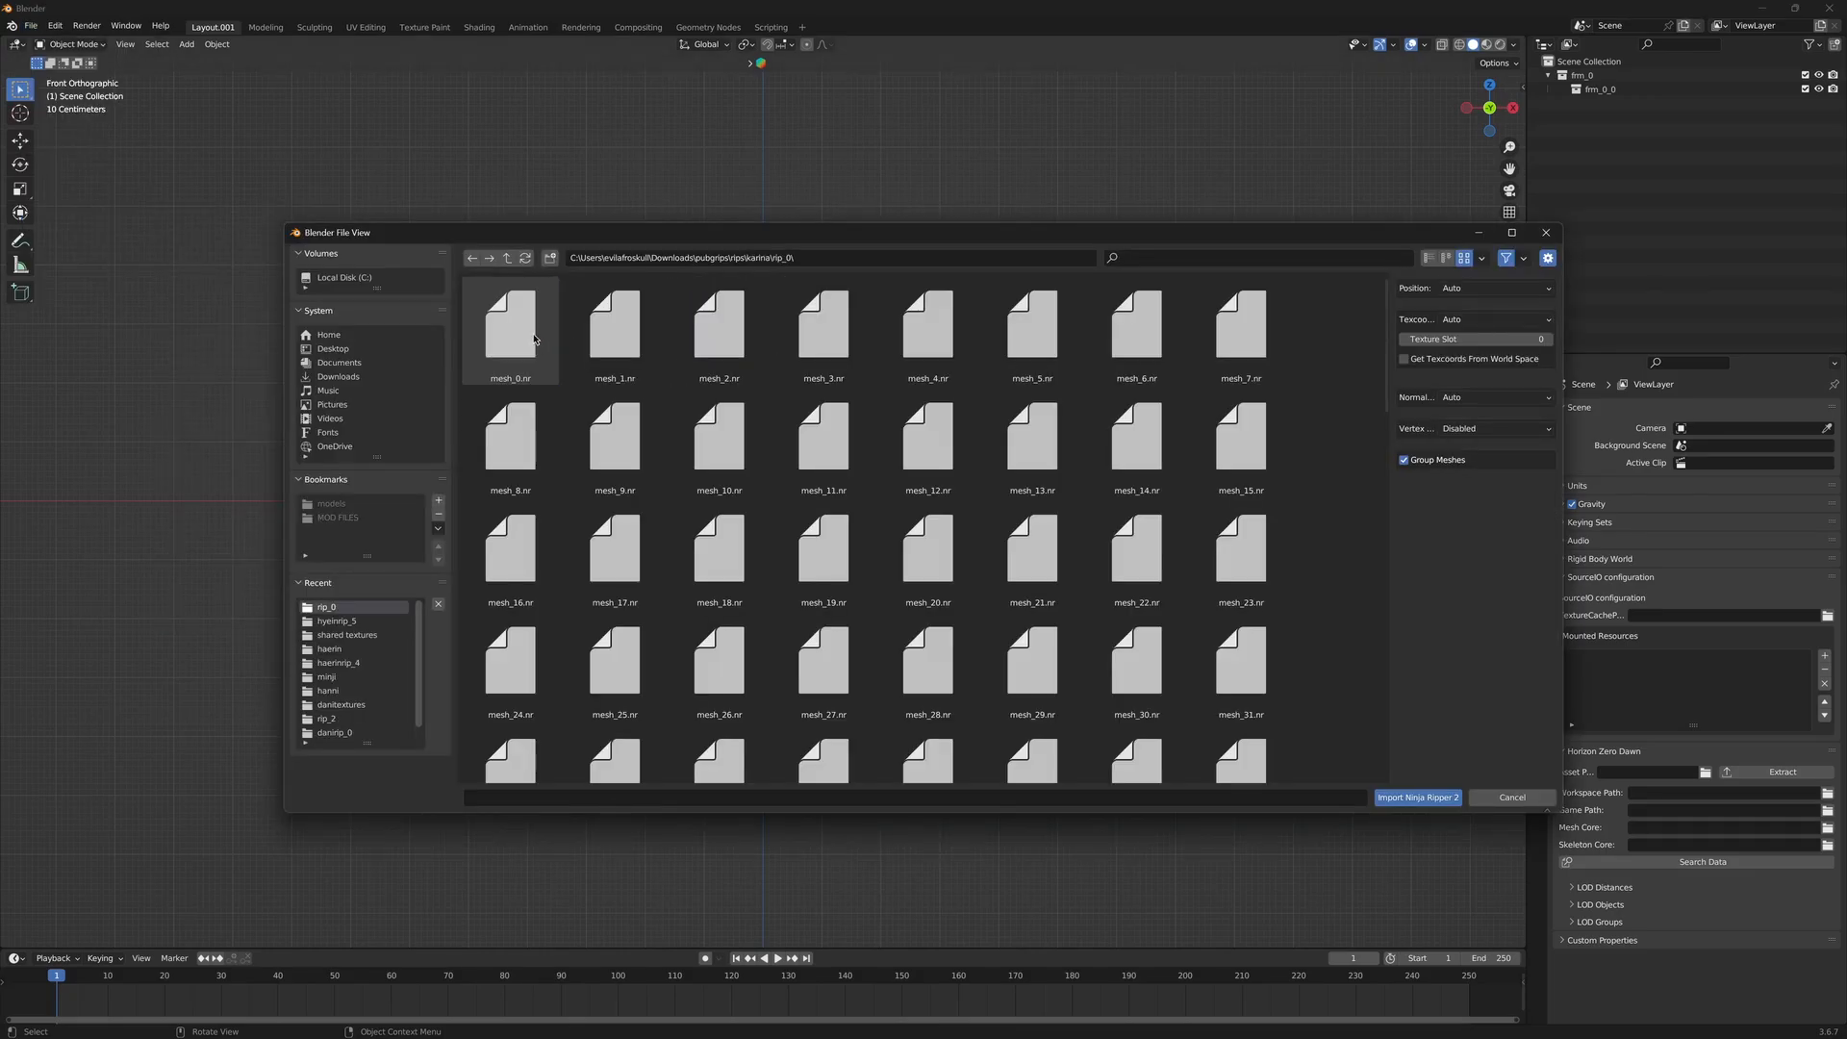
Select mesh_0.nr through mesh_130.nr and import them in local space with the Auto position setting
{"action": "left_click", "coordinate": [510, 327]}
{"action": "left_click_drag", "start_coordinate": [1386, 322], "coordinate": [1386, 722]}
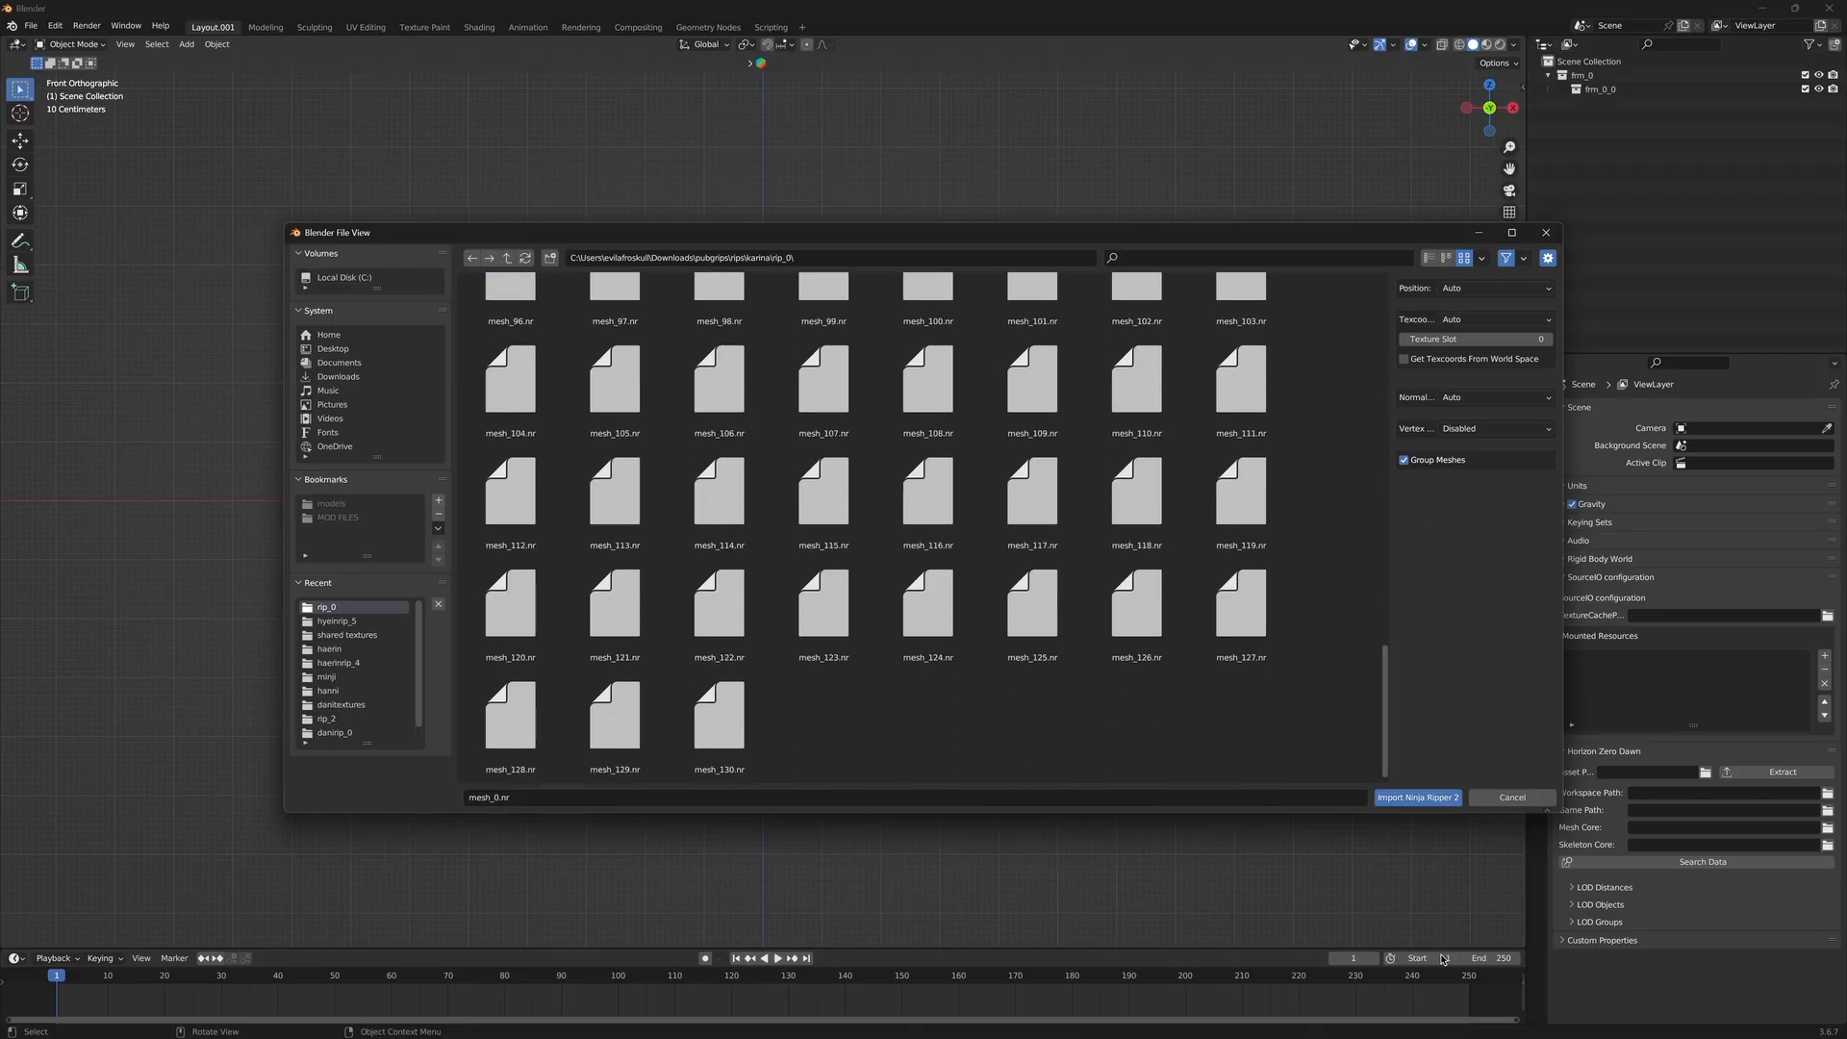
{"action": "left_click", "coordinate": [740, 750], "text": "shift"}
{"action": "left_click", "coordinate": [1418, 797]}
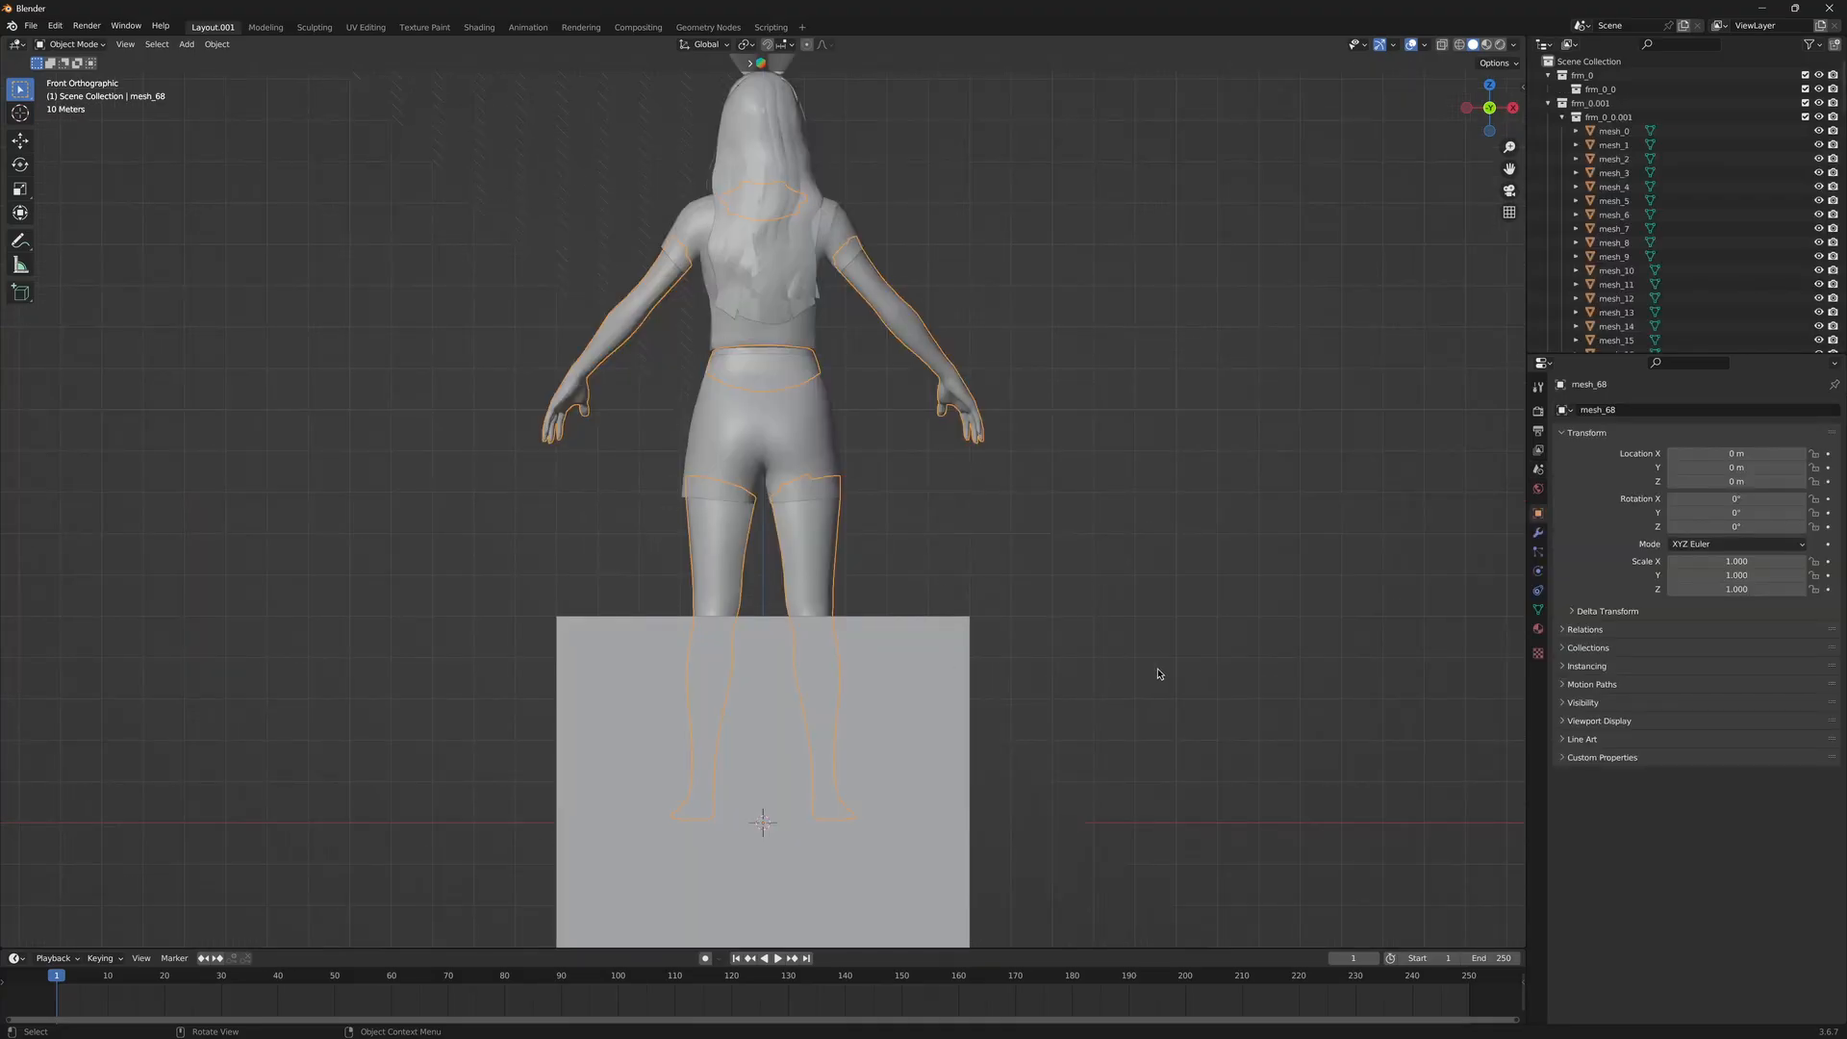
In wireframe shading, select the large scenery meshes far to the side of the character and delete them
{"action": "scroll", "coordinate": [1031, 766], "scroll_direction": "down", "scroll_amount": 8}
{"action": "scroll", "coordinate": [1116, 524], "scroll_direction": "down", "scroll_amount": 3}
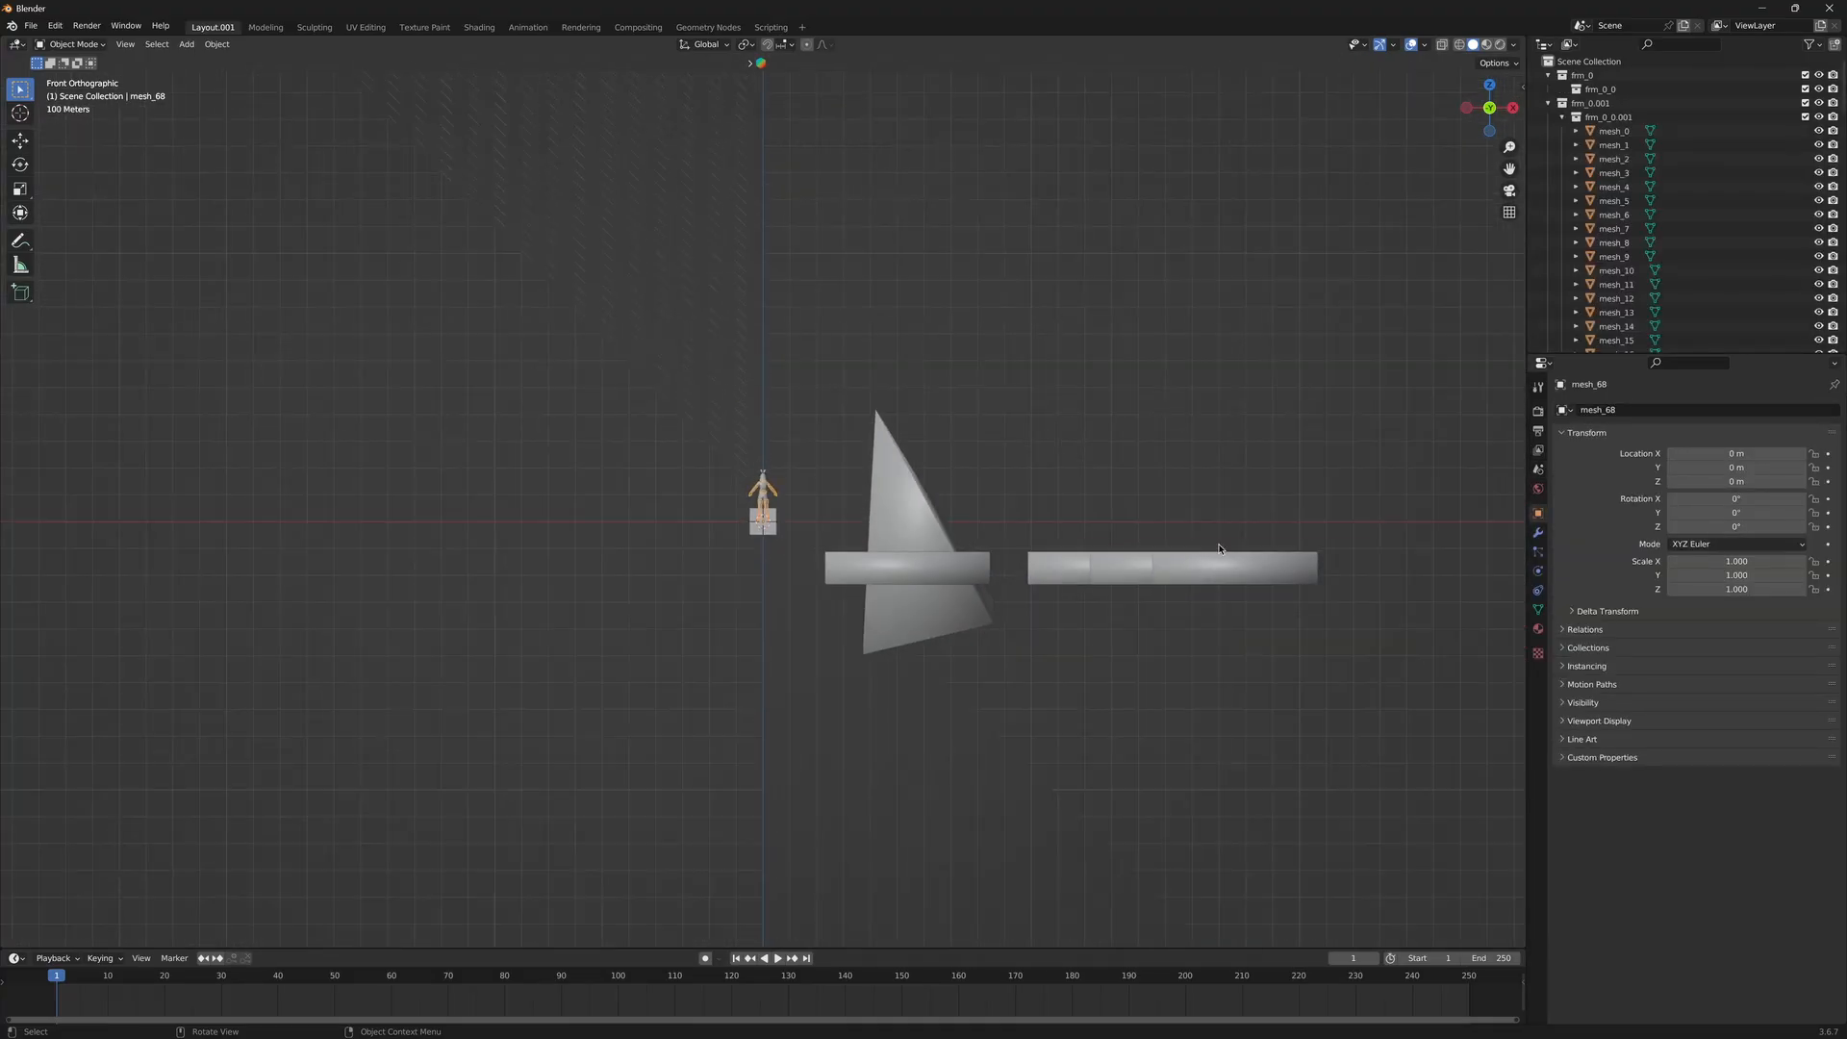
{"action": "key", "text": "z"}
{"action": "left_click", "coordinate": [944, 510]}
{"action": "left_click_drag", "start_coordinate": [886, 436], "coordinate": [1184, 699]}
{"action": "key", "text": "x"}
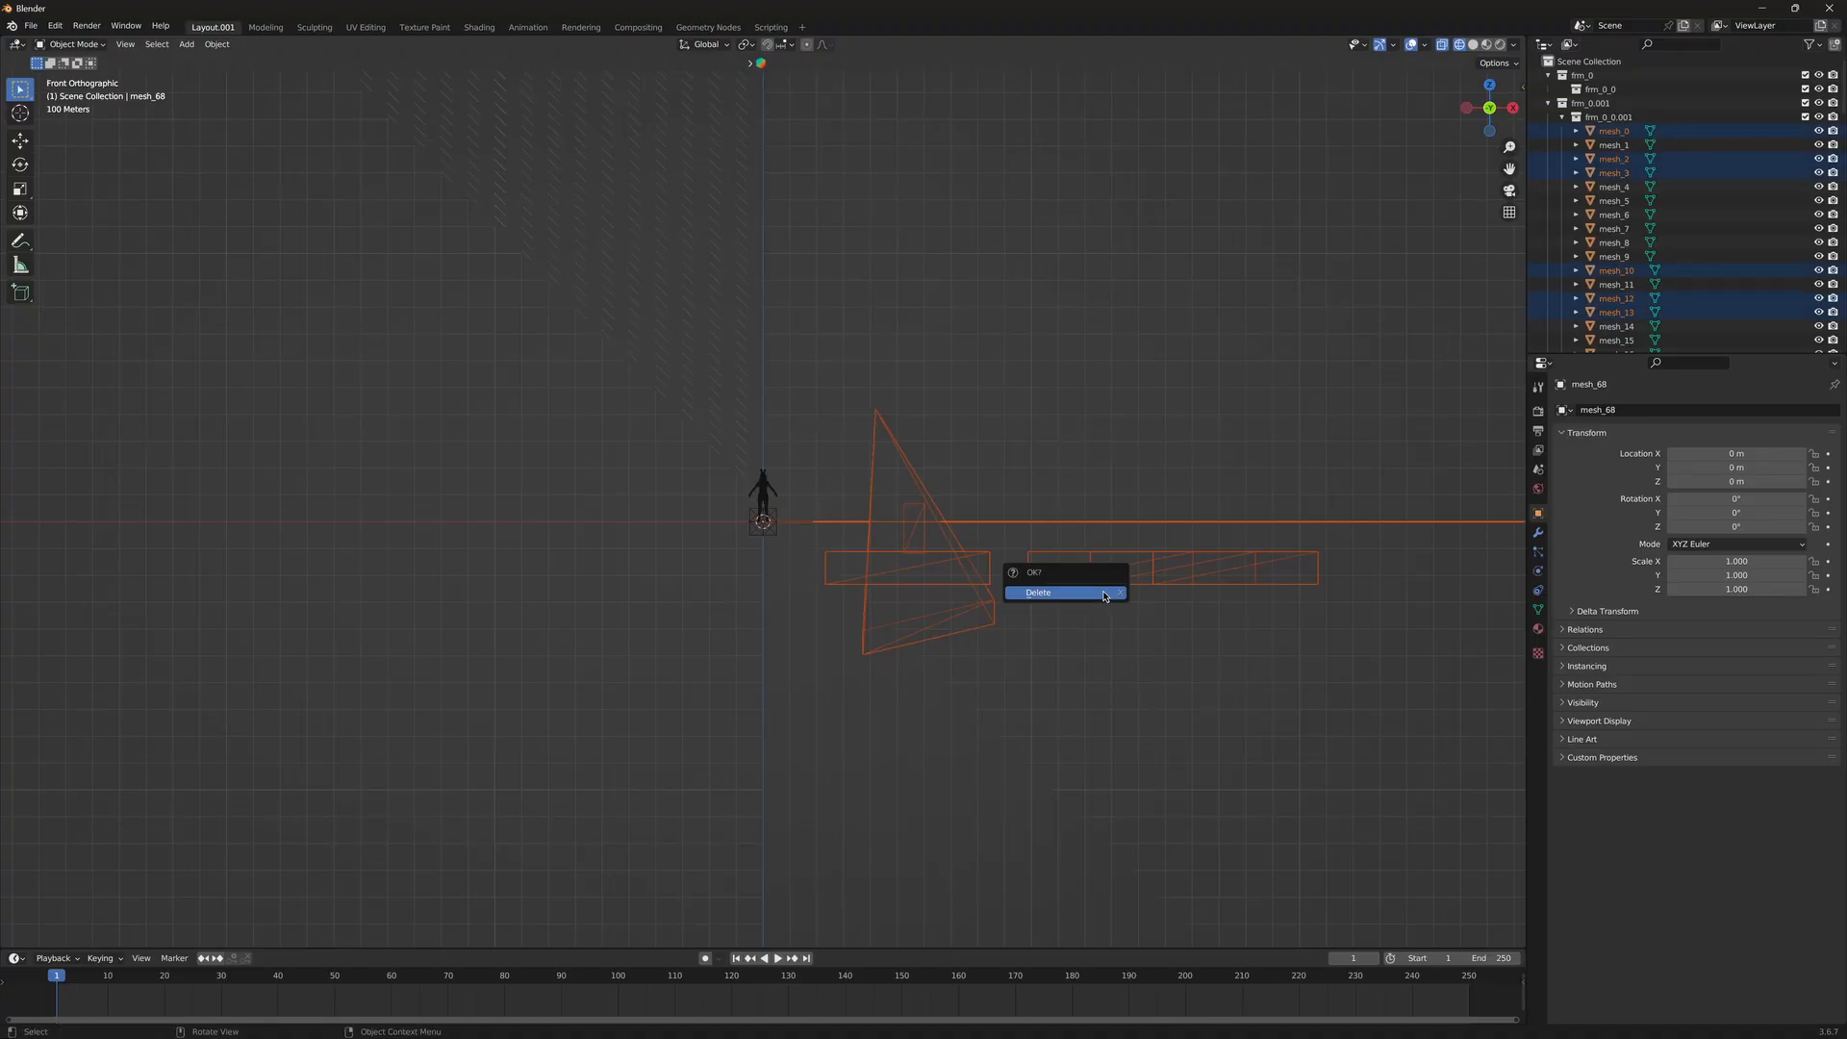
{"action": "left_click", "coordinate": [1101, 588]}
Delete the box around the character's feet and the leftover flat meshes along the ground line
{"action": "scroll", "coordinate": [961, 558], "scroll_direction": "up", "scroll_amount": 10}
{"action": "left_click_drag", "start_coordinate": [843, 555], "coordinate": [991, 743]}
{"action": "key", "text": "x"}
{"action": "left_click", "coordinate": [978, 638]}
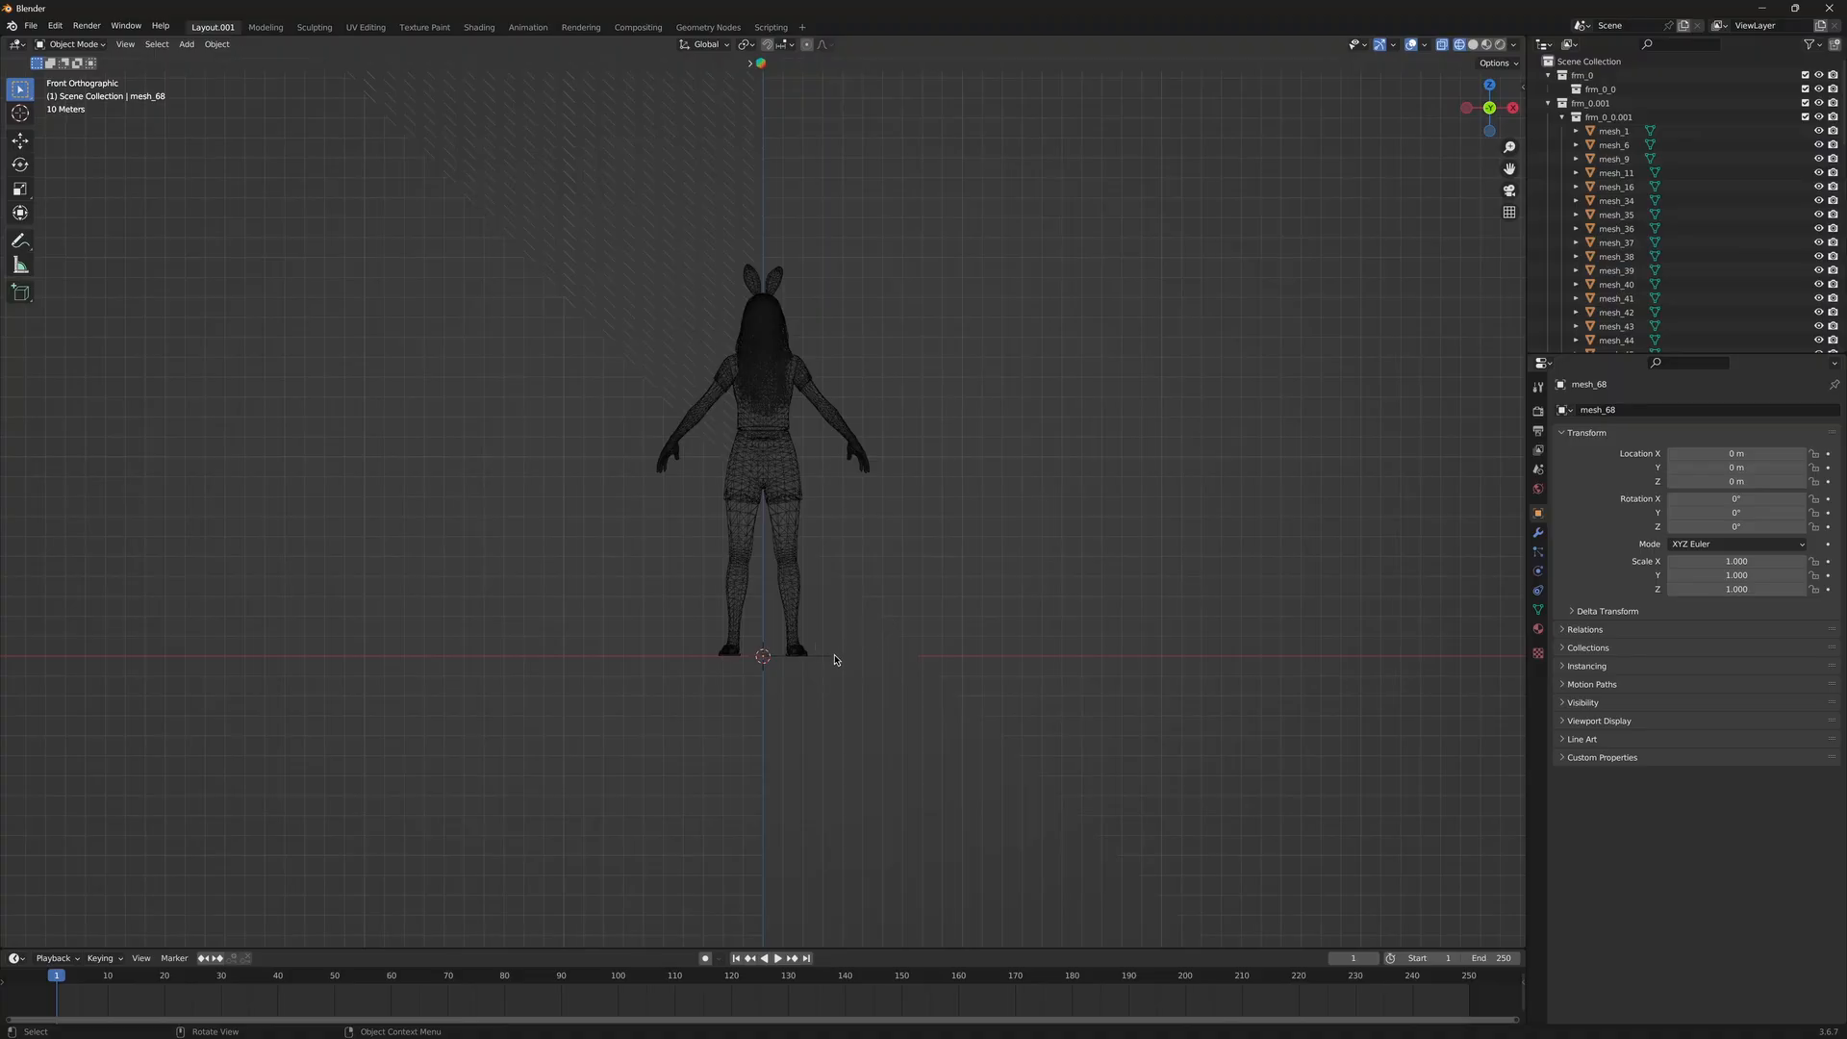
{"action": "scroll", "coordinate": [835, 658], "scroll_direction": "up", "scroll_amount": 5}
{"action": "left_click", "coordinate": [858, 674]}
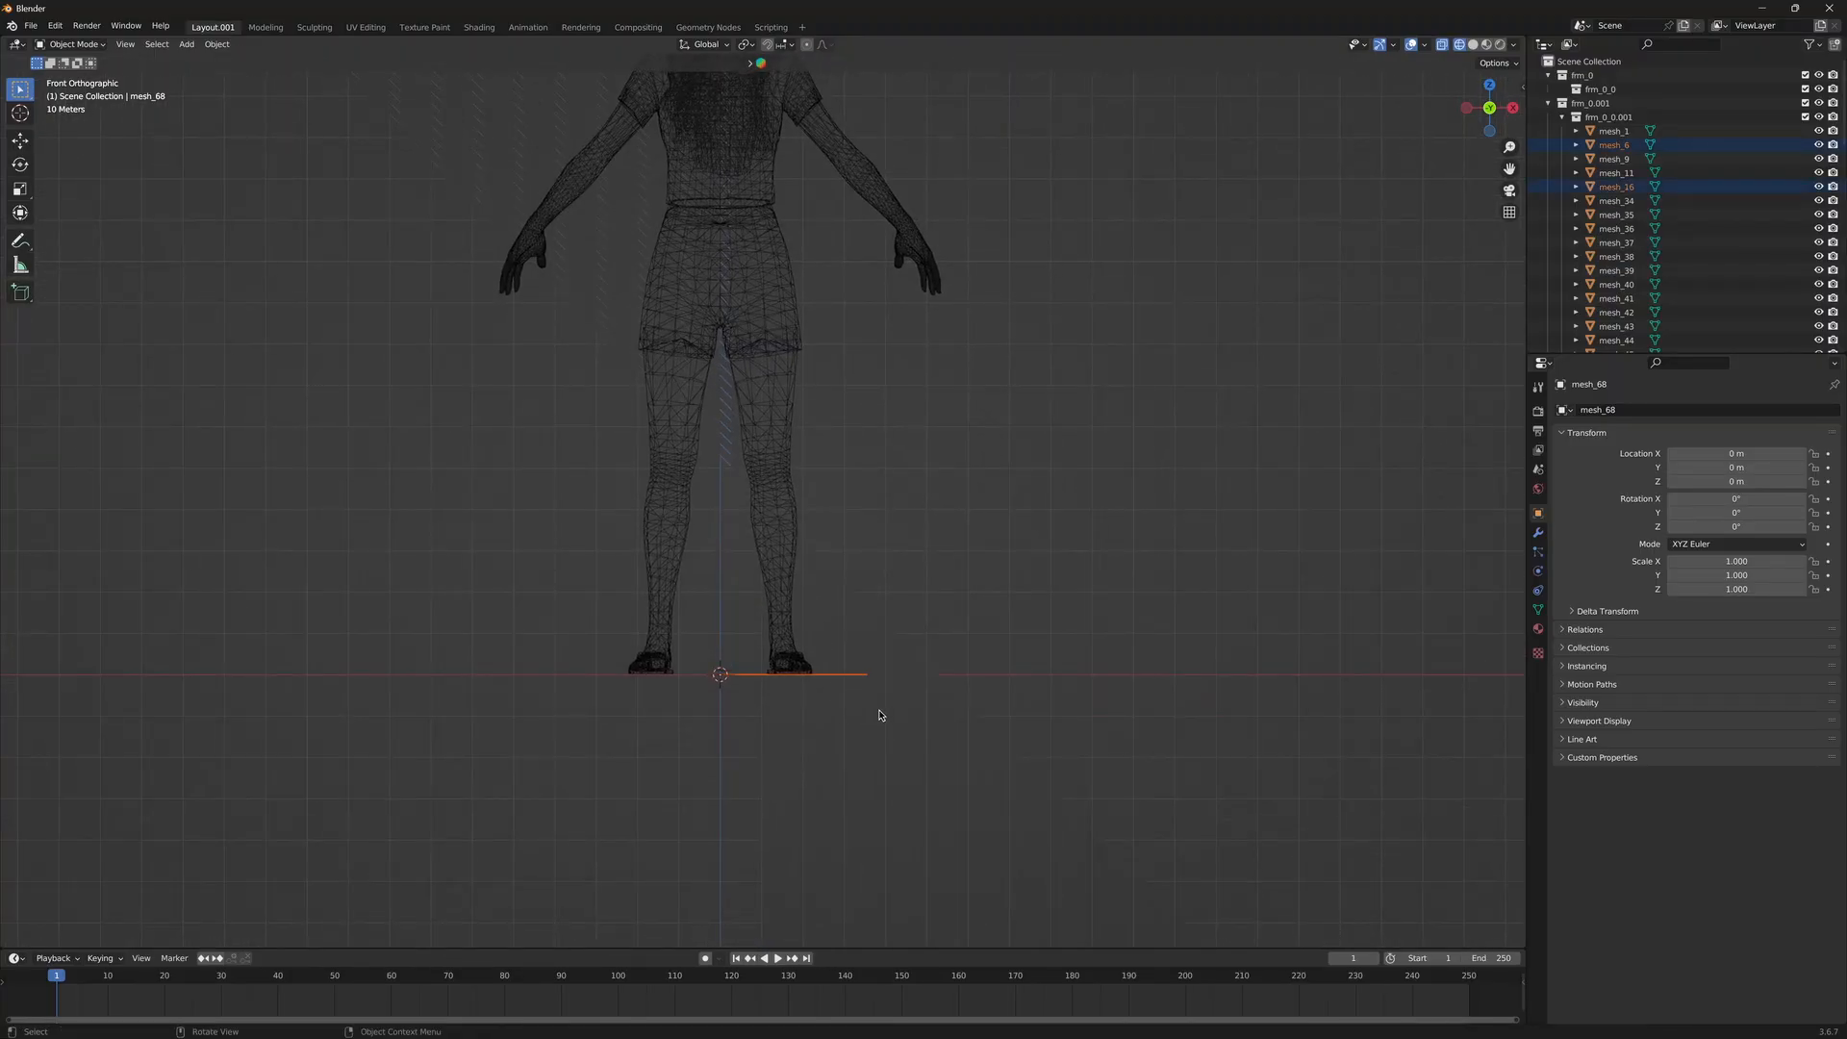
{"action": "key", "text": "x"}
{"action": "left_click", "coordinate": [878, 716]}
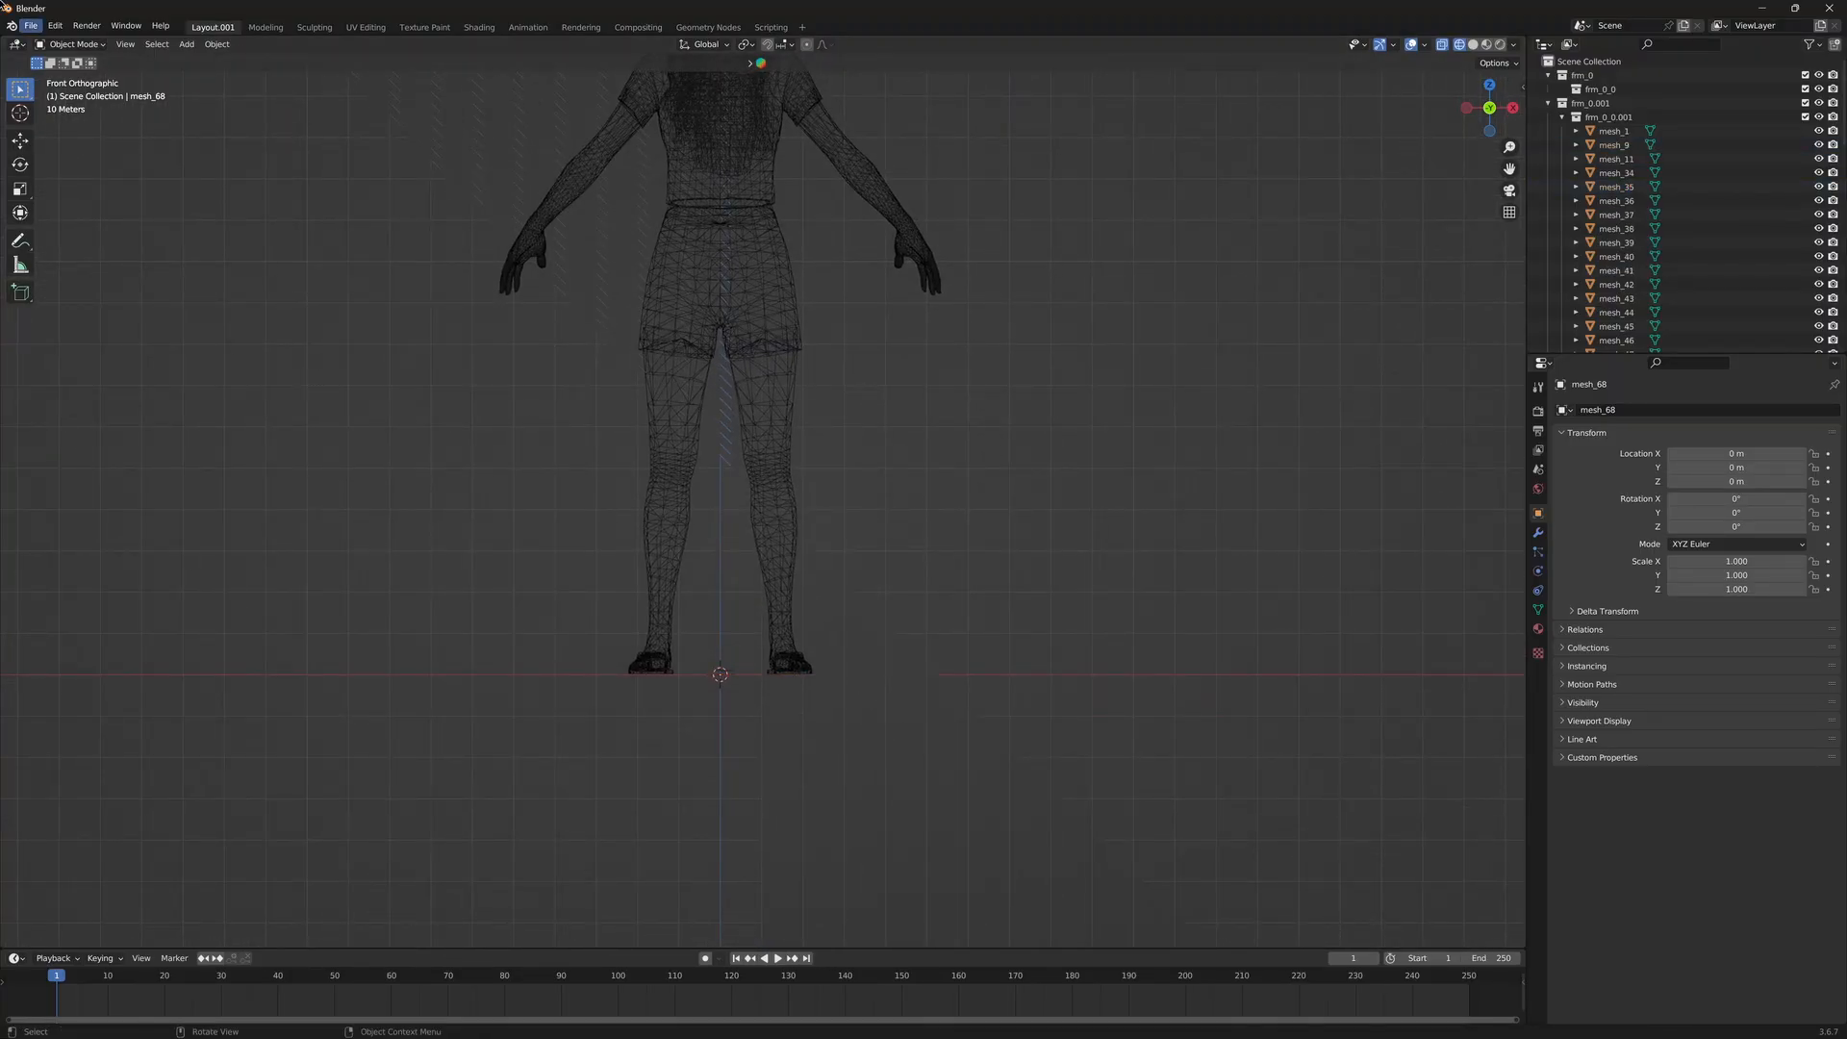
{"action": "left_click", "coordinate": [23, 29]}
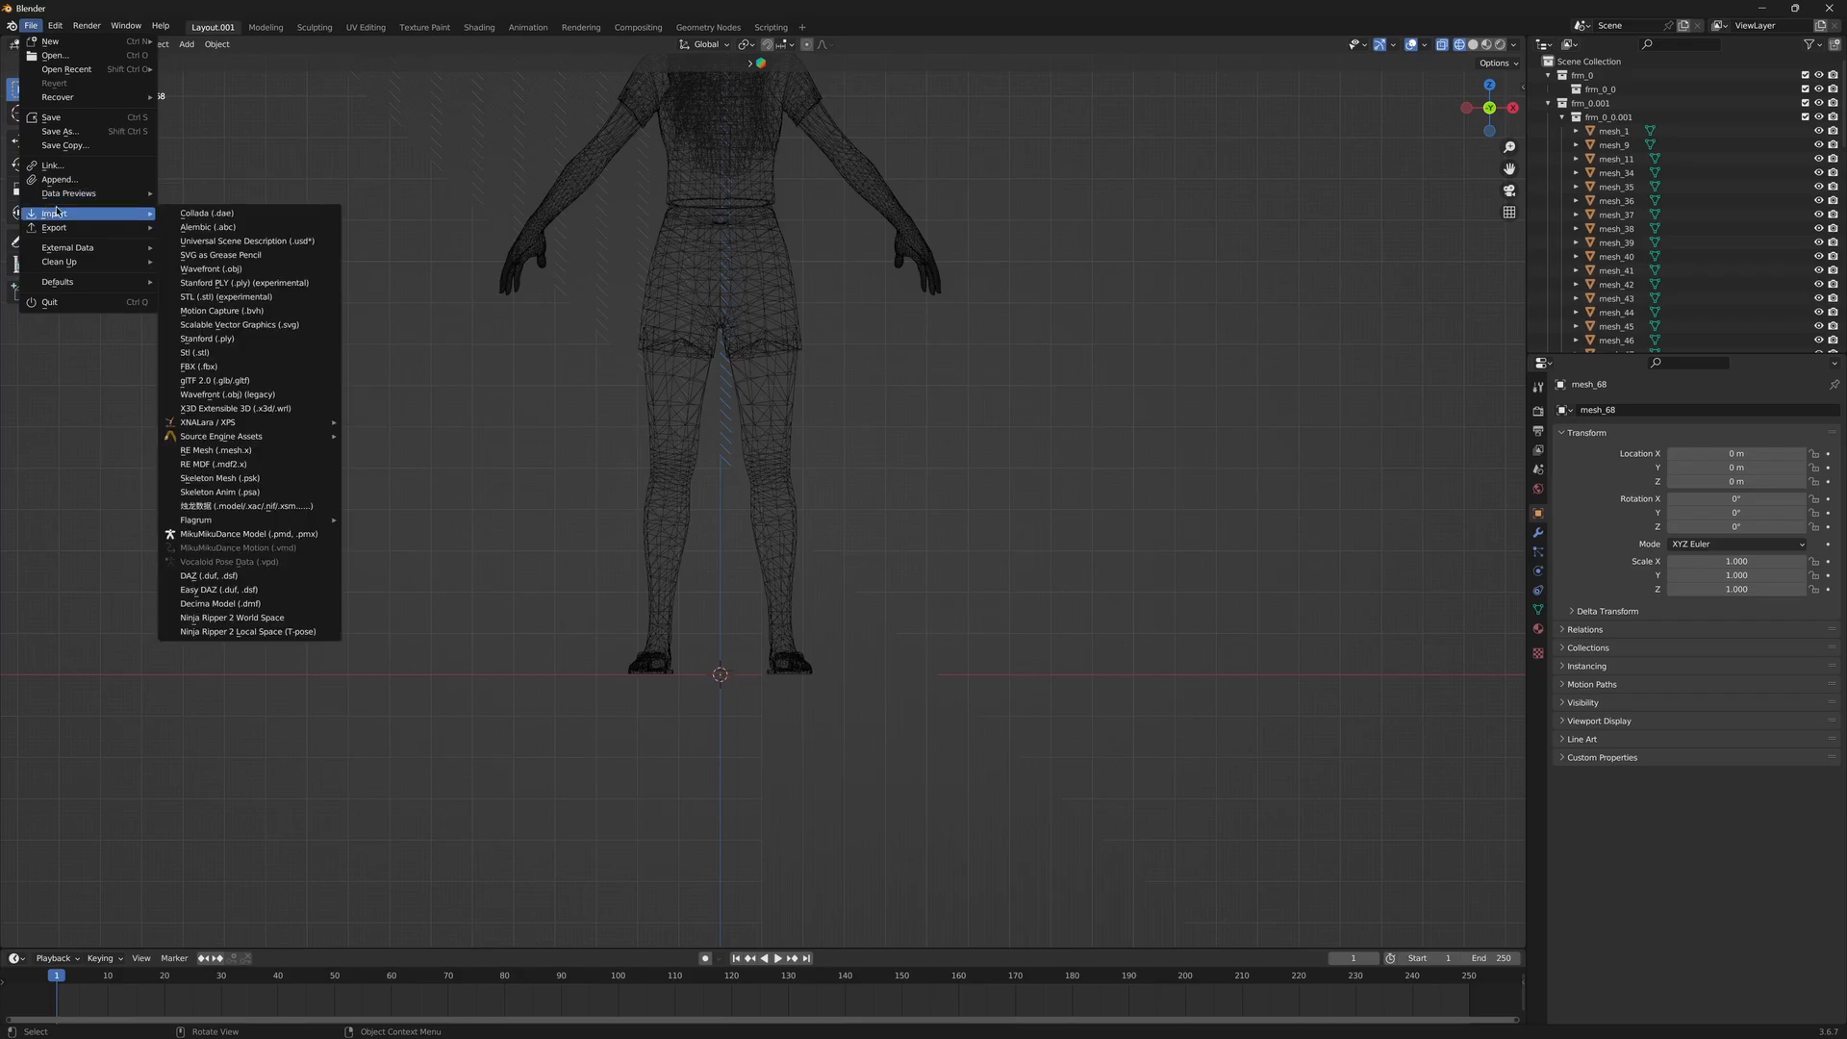
{"action": "left_click", "coordinate": [240, 631]}
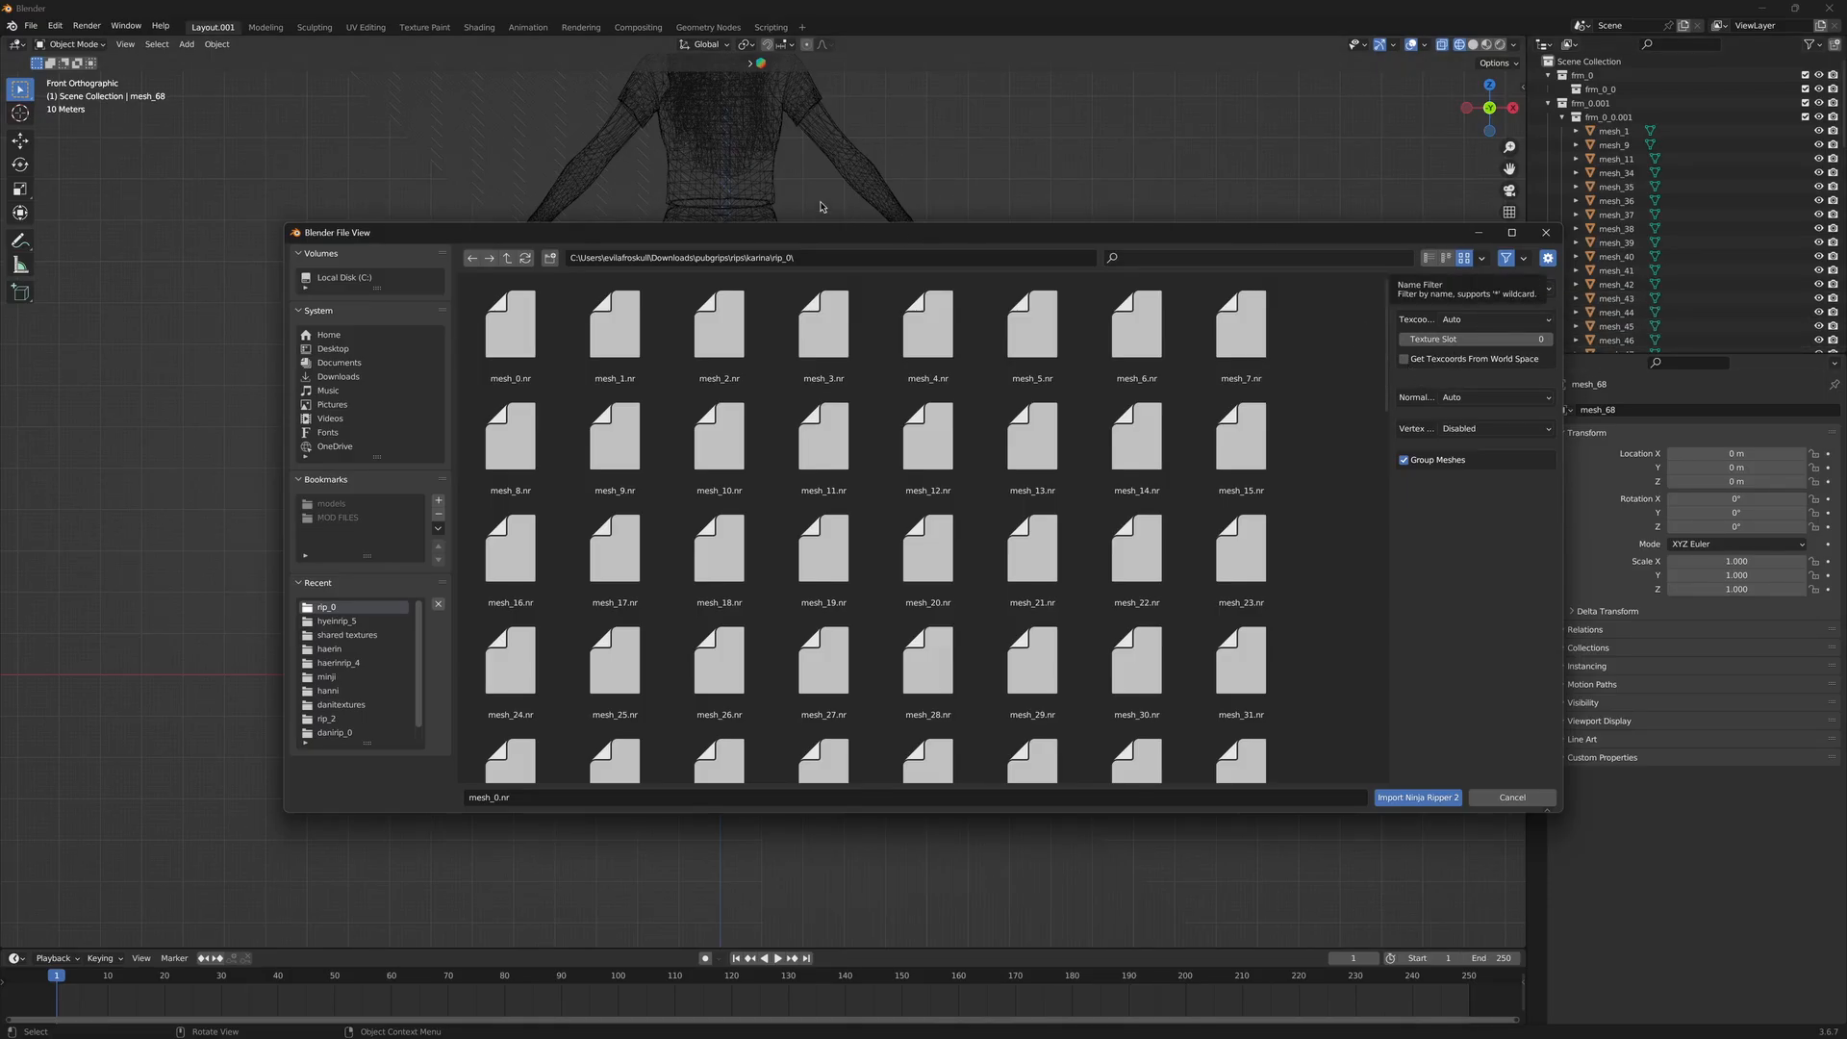
{"action": "left_click", "coordinate": [1492, 806]}
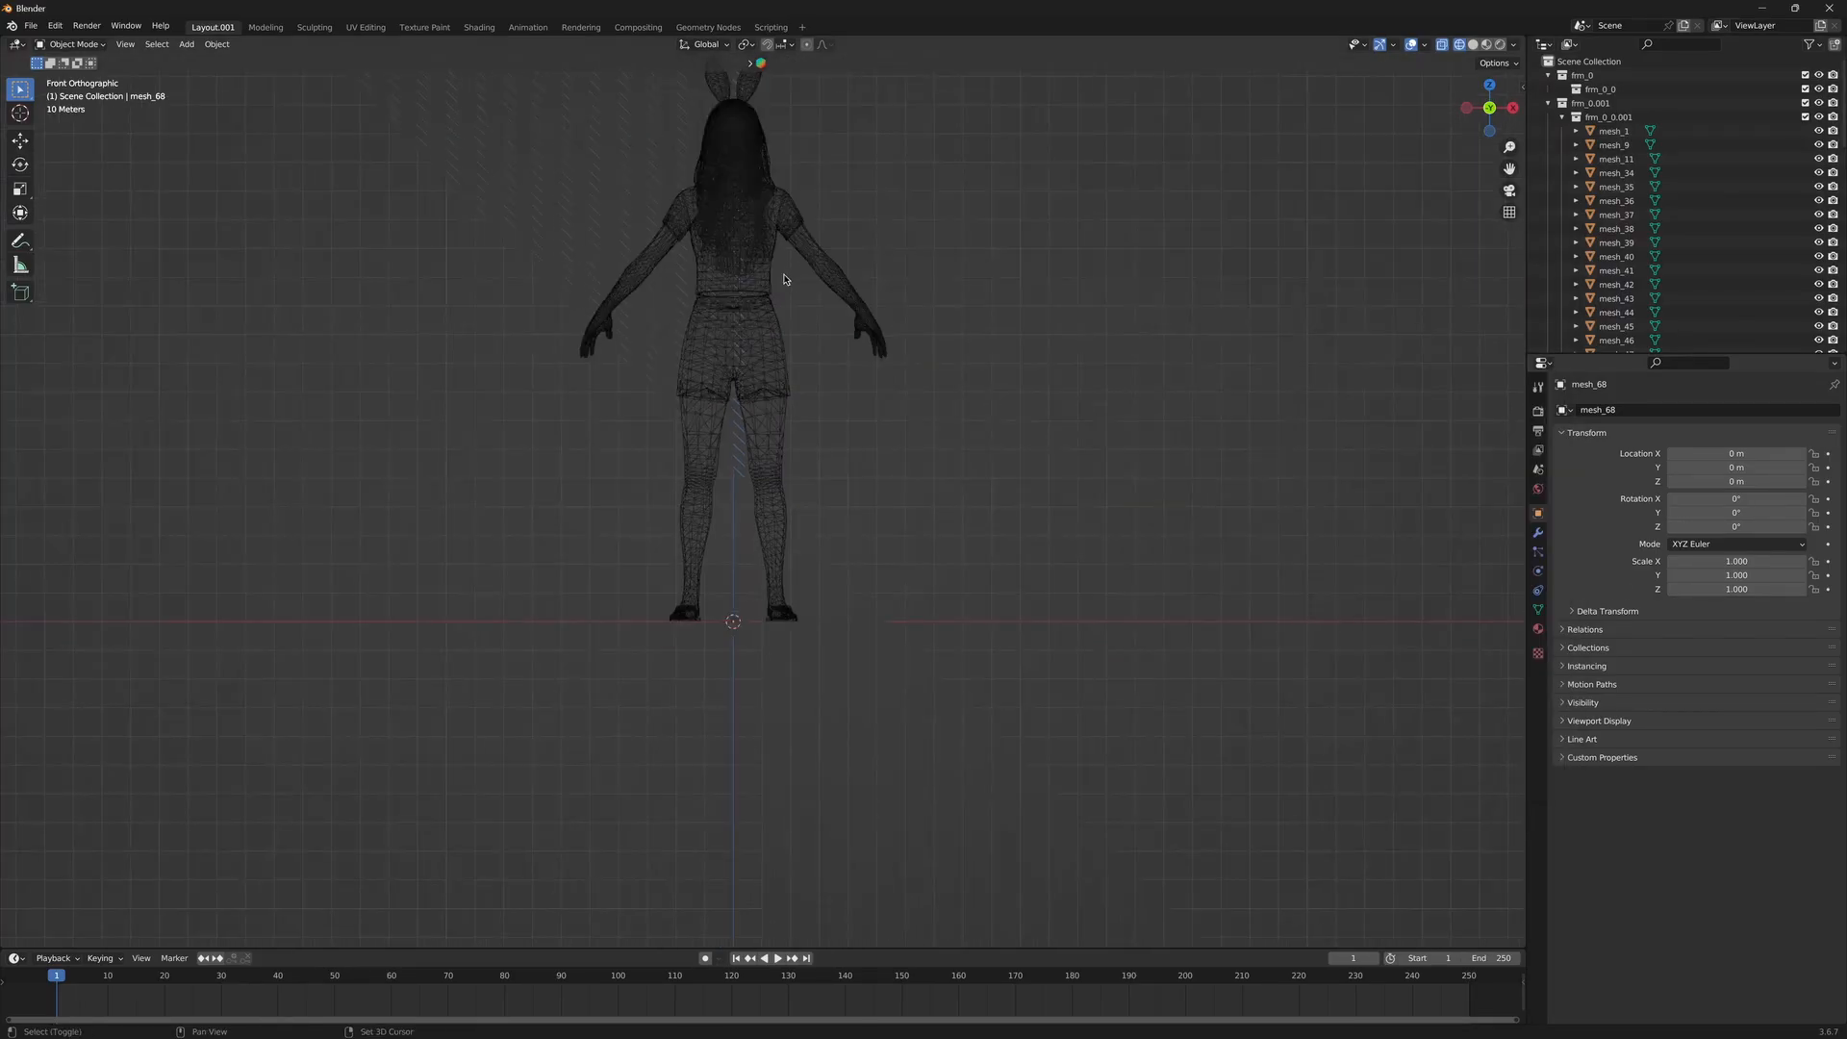
Switch the viewport to solid shading in front view and close the timeline area
{"action": "key", "text": "z"}
{"action": "left_click", "coordinate": [981, 336]}
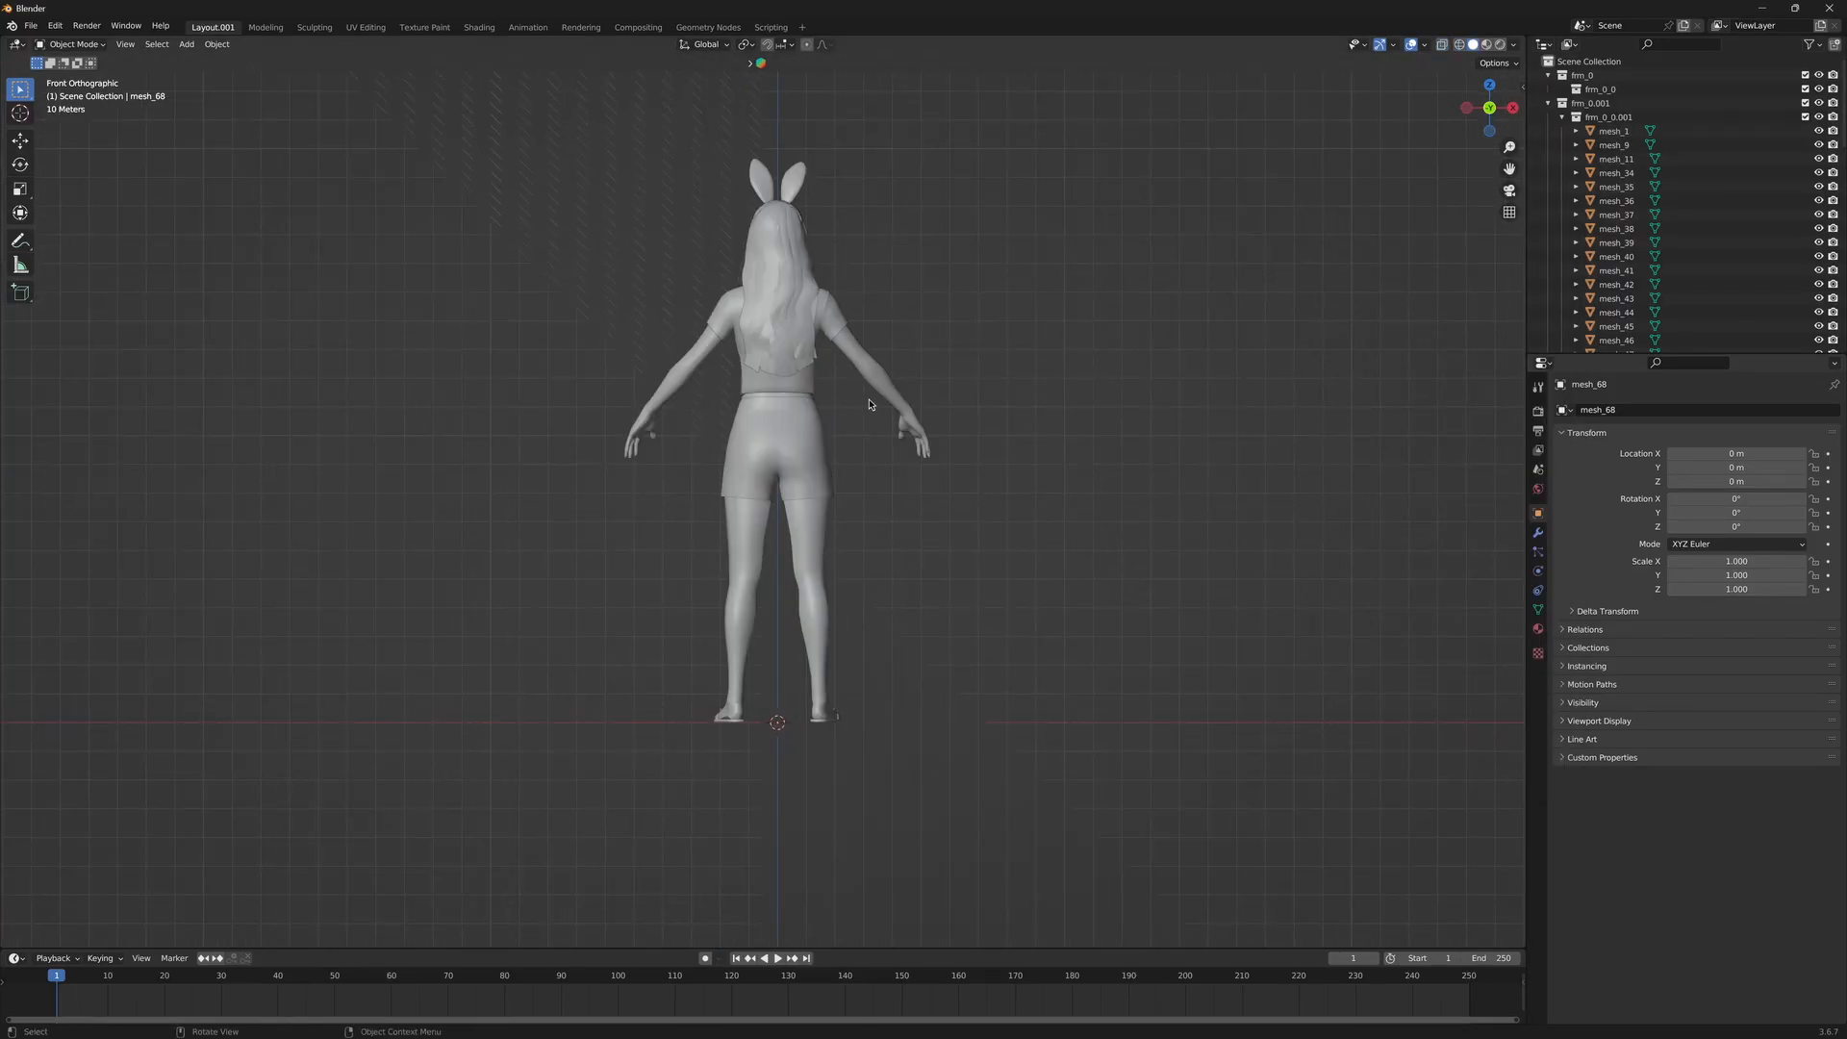
{"action": "left_click_drag", "start_coordinate": [870, 400], "coordinate": [684, 362]}
{"action": "key", "text": "KP_1"}
{"action": "right_click", "coordinate": [1138, 965]}
{"action": "left_click", "coordinate": [1142, 963]}
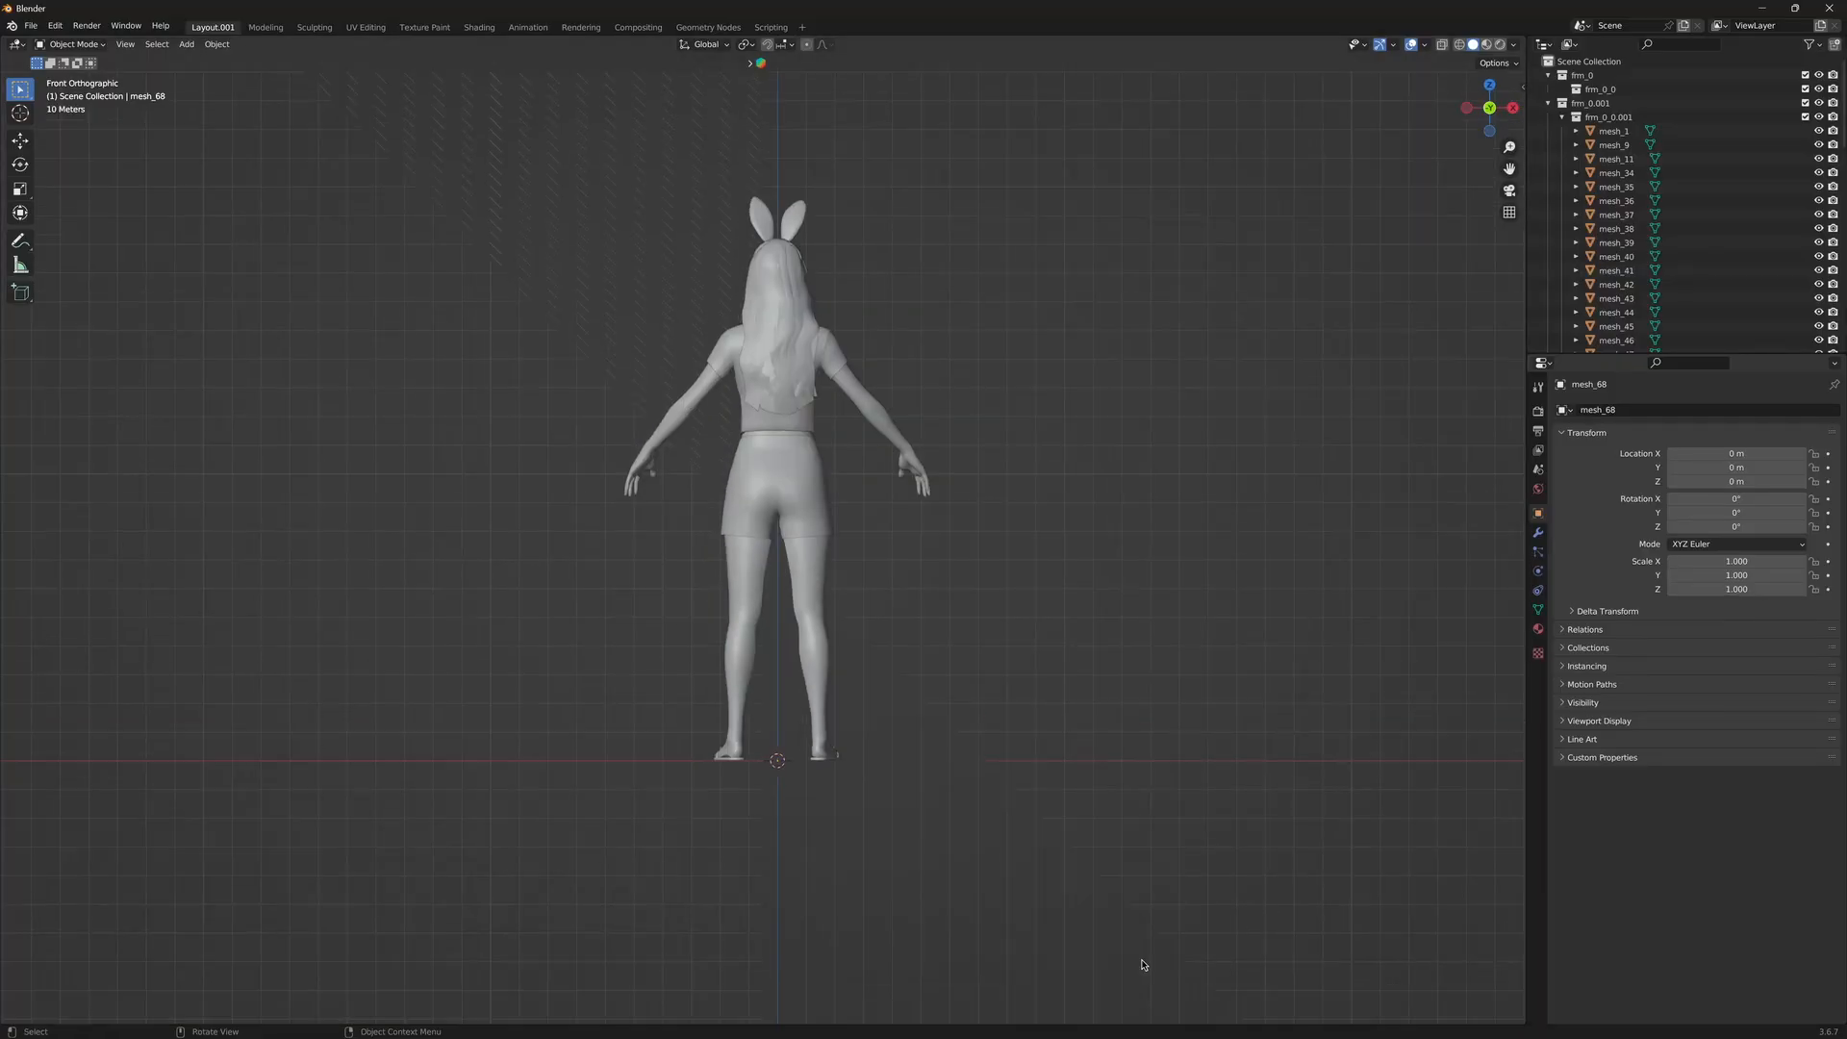
Rotate all the character meshes 180° around the global Z axis
{"action": "key", "text": "a"}
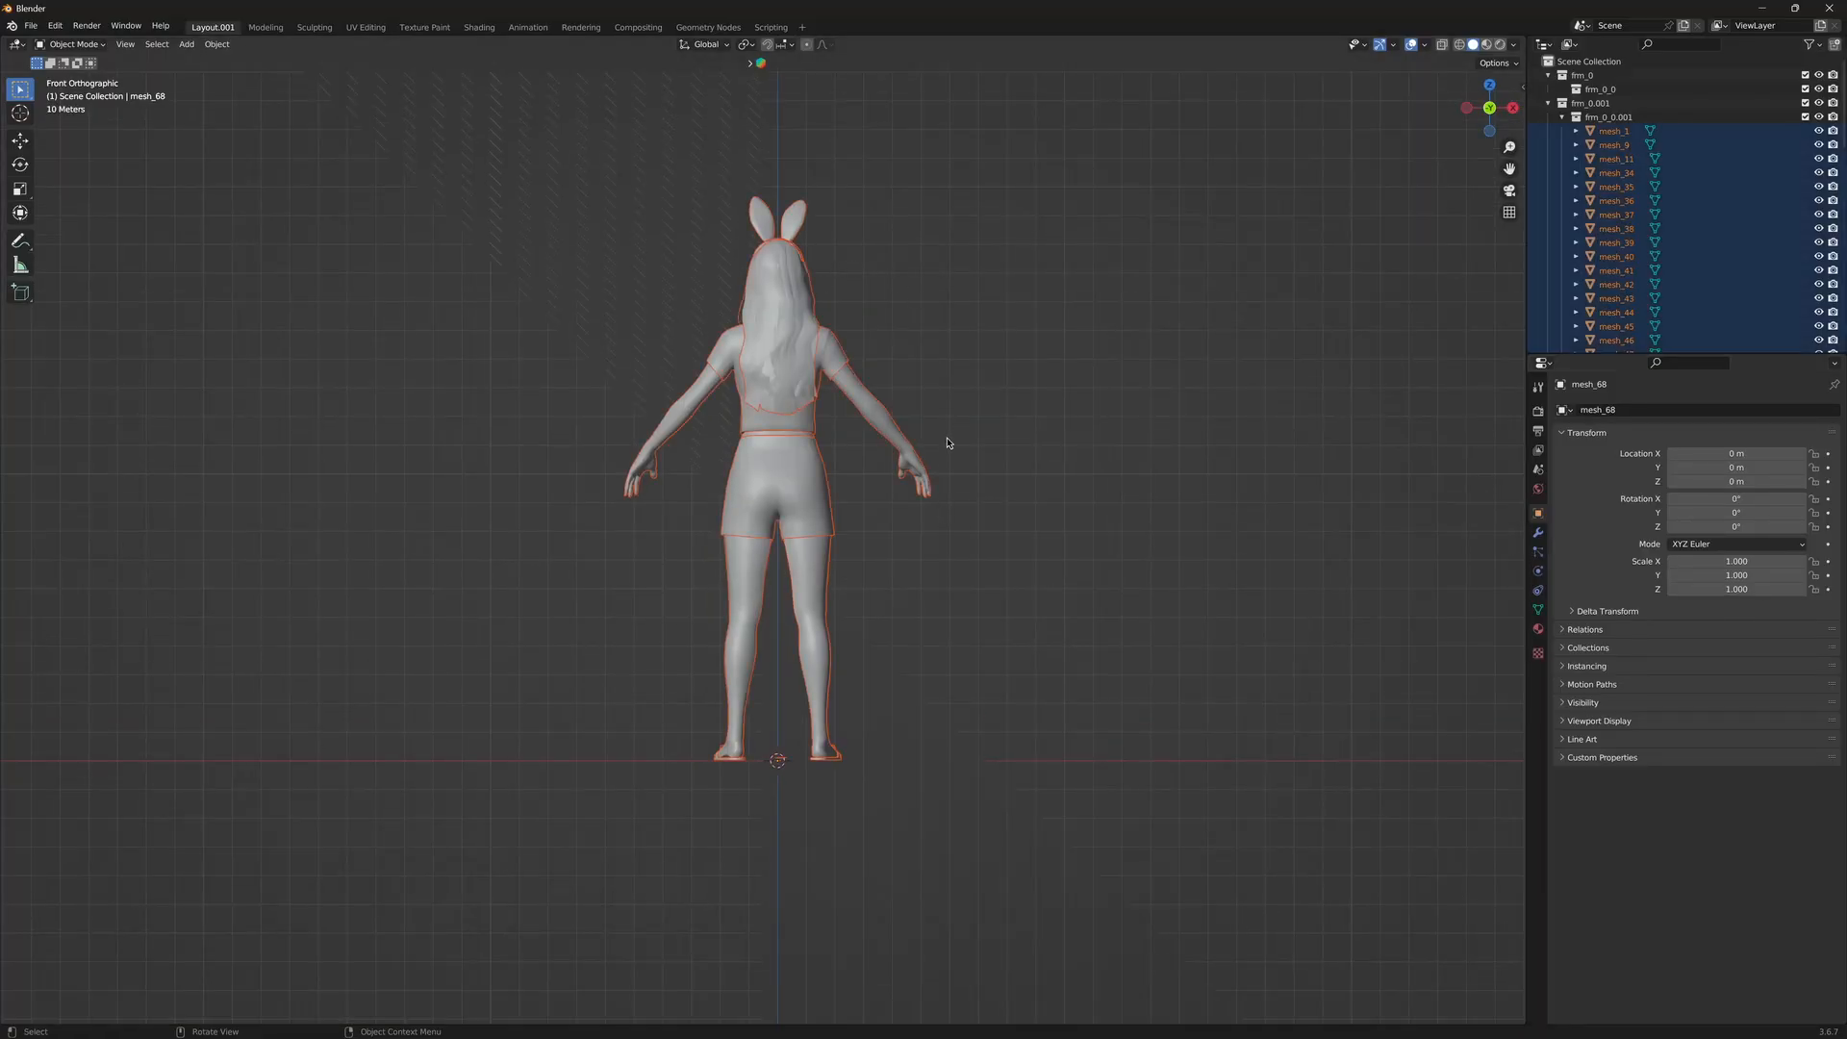
{"action": "key", "text": "r"}
{"action": "key", "text": "z"}
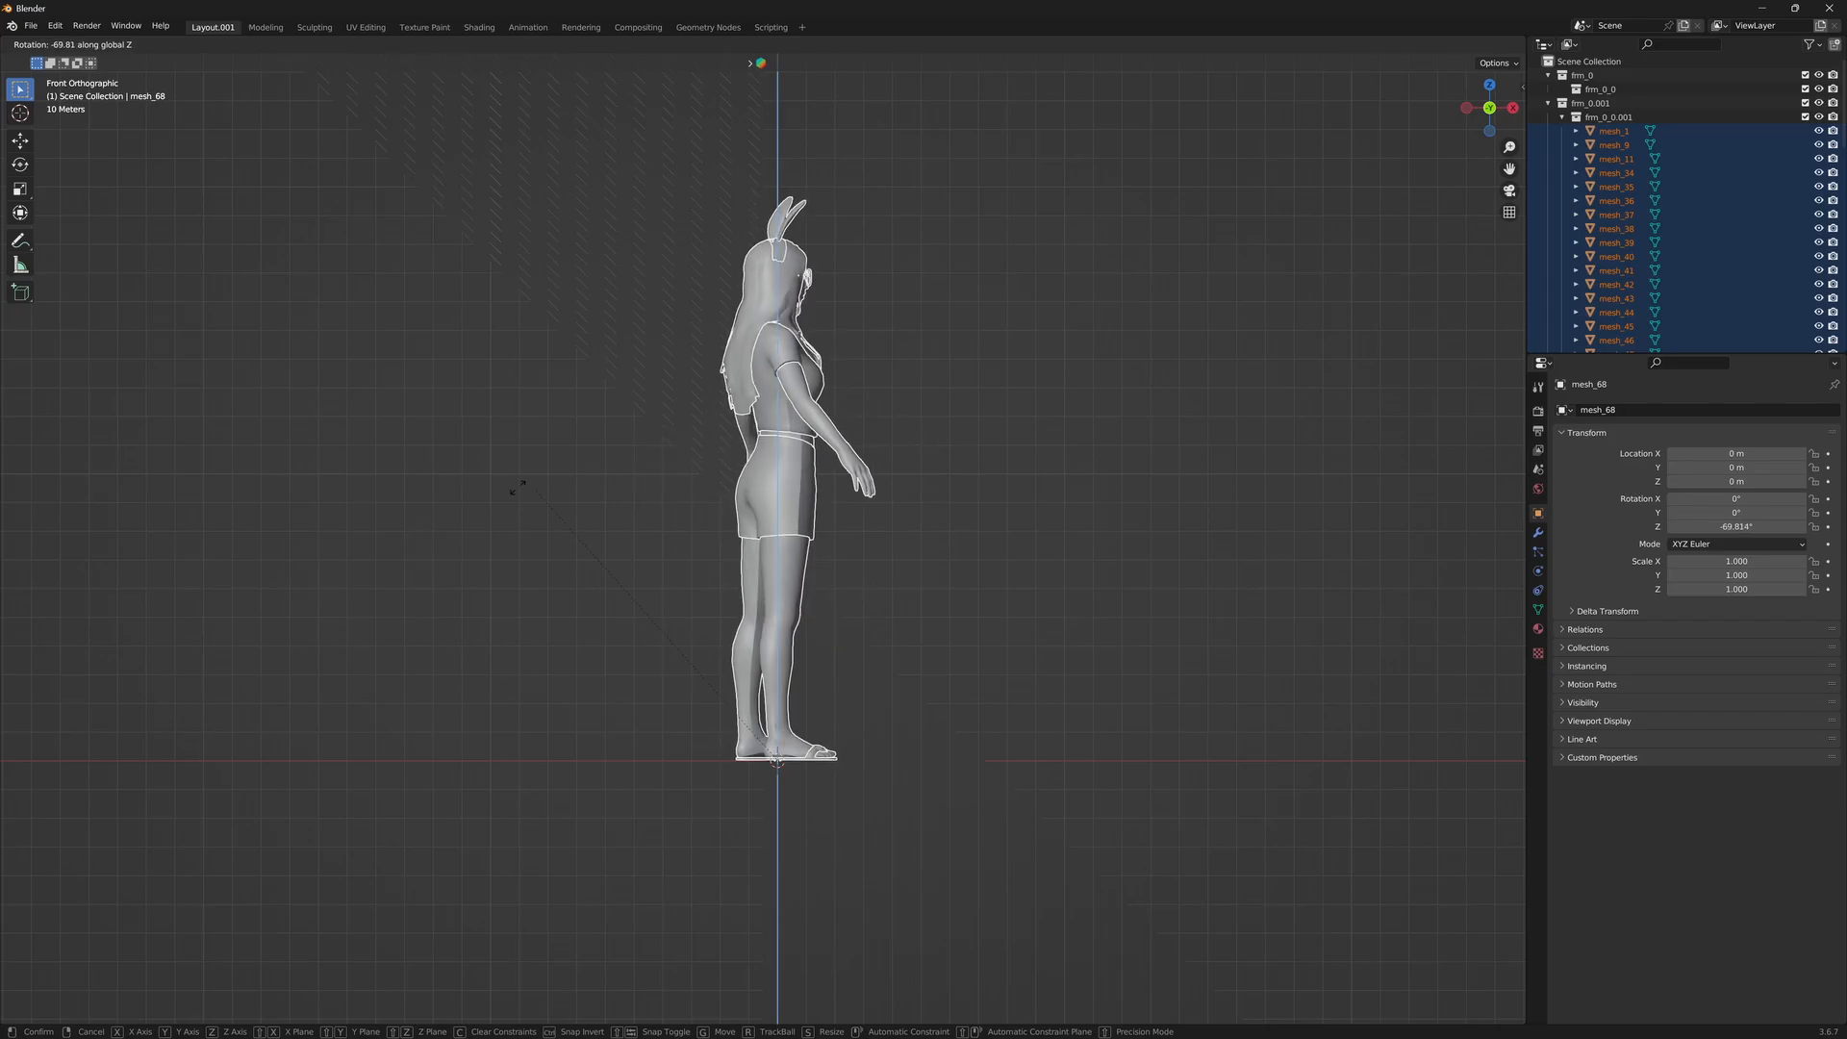
{"action": "left_click", "coordinate": [481, 584]}
{"action": "left_click", "coordinate": [66, 1018]}
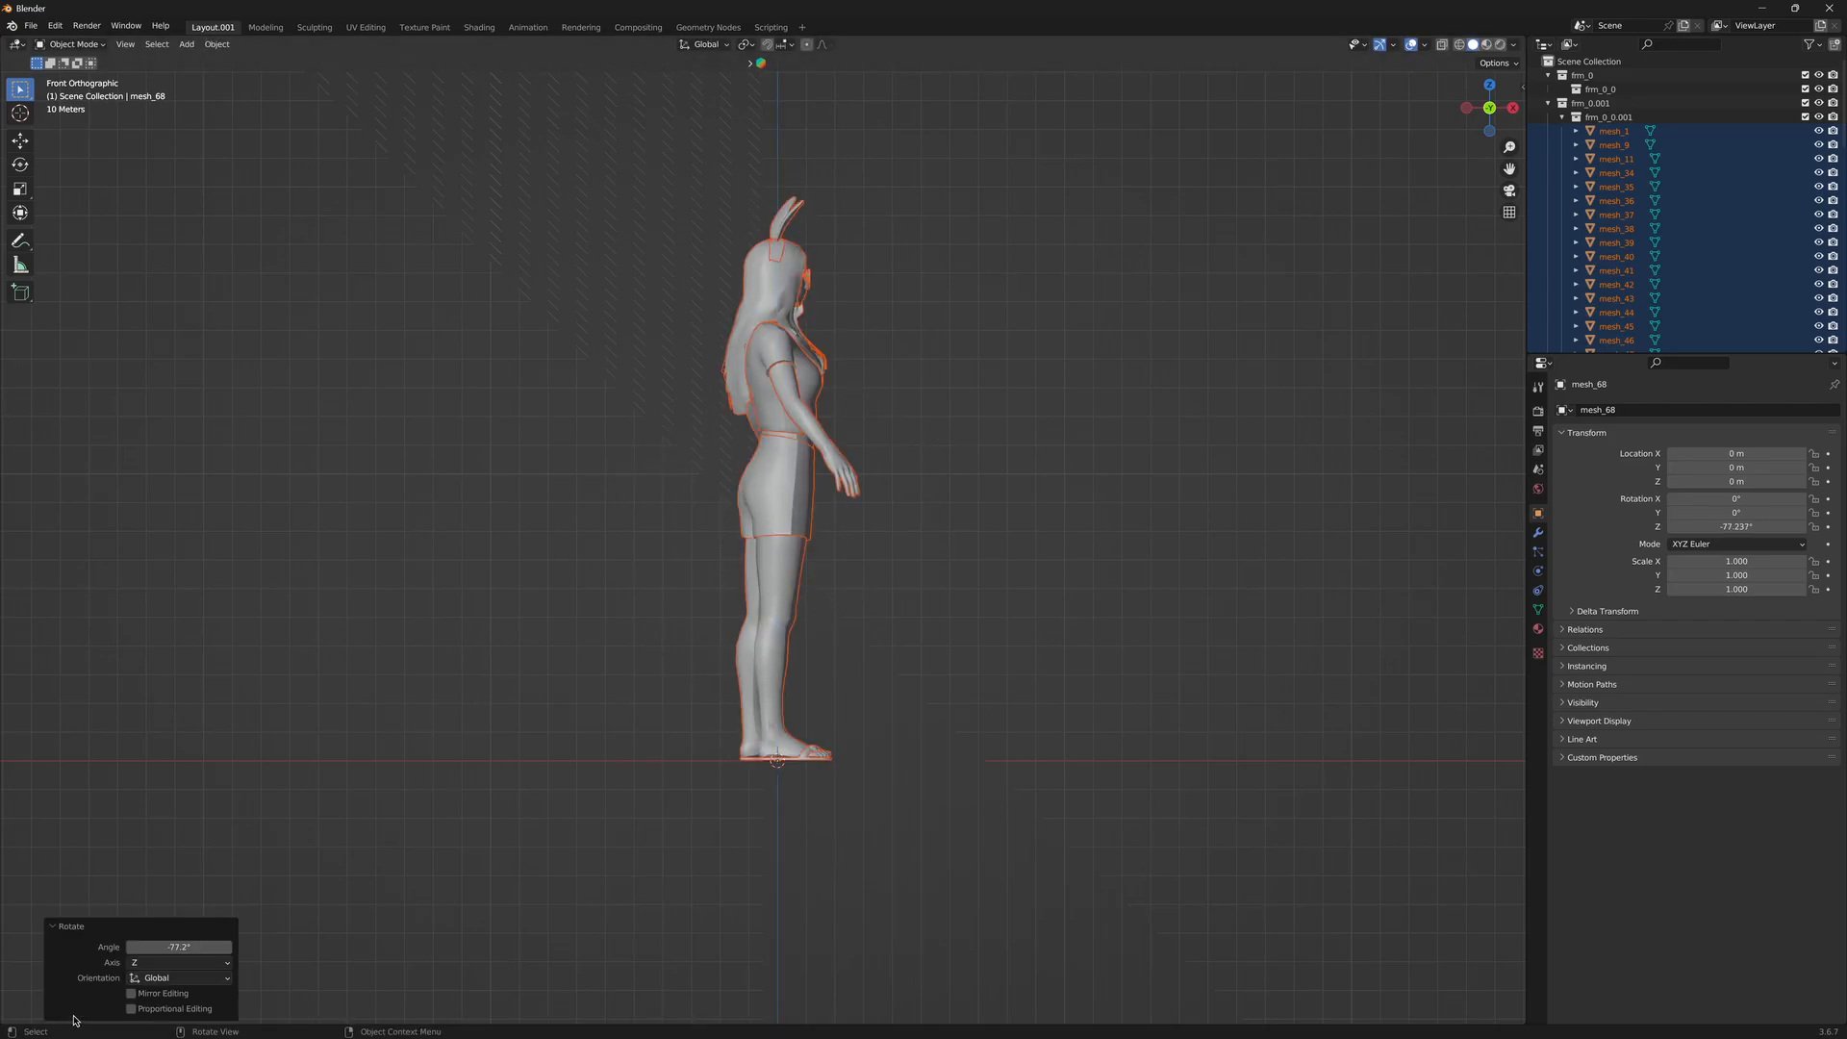
{"action": "left_click", "coordinate": [163, 946]}
{"action": "type", "text": "180"}
{"action": "key", "text": "Return"}
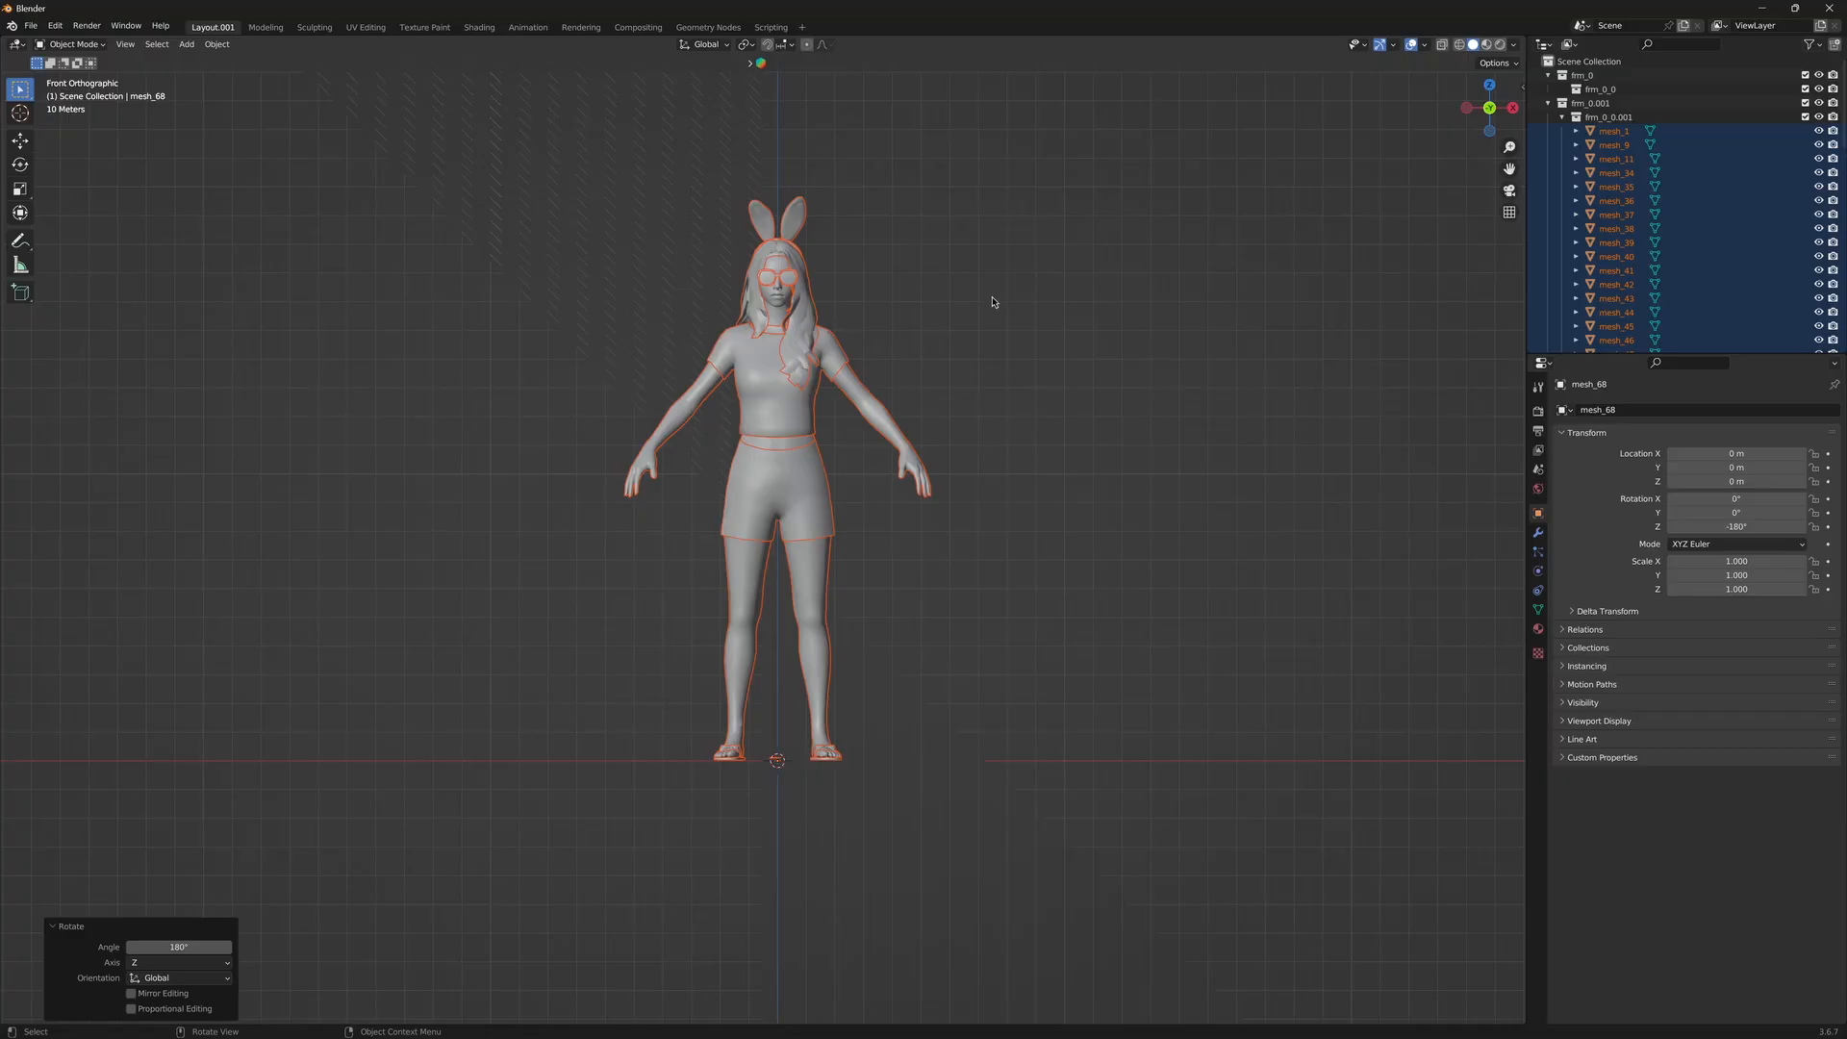
Switch the viewport to material preview and examine the textures on the clothes, arms and legs
{"action": "key", "text": "z"}
{"action": "left_click", "coordinate": [931, 417]}
{"action": "scroll", "coordinate": [866, 375], "scroll_direction": "up", "scroll_amount": 5}
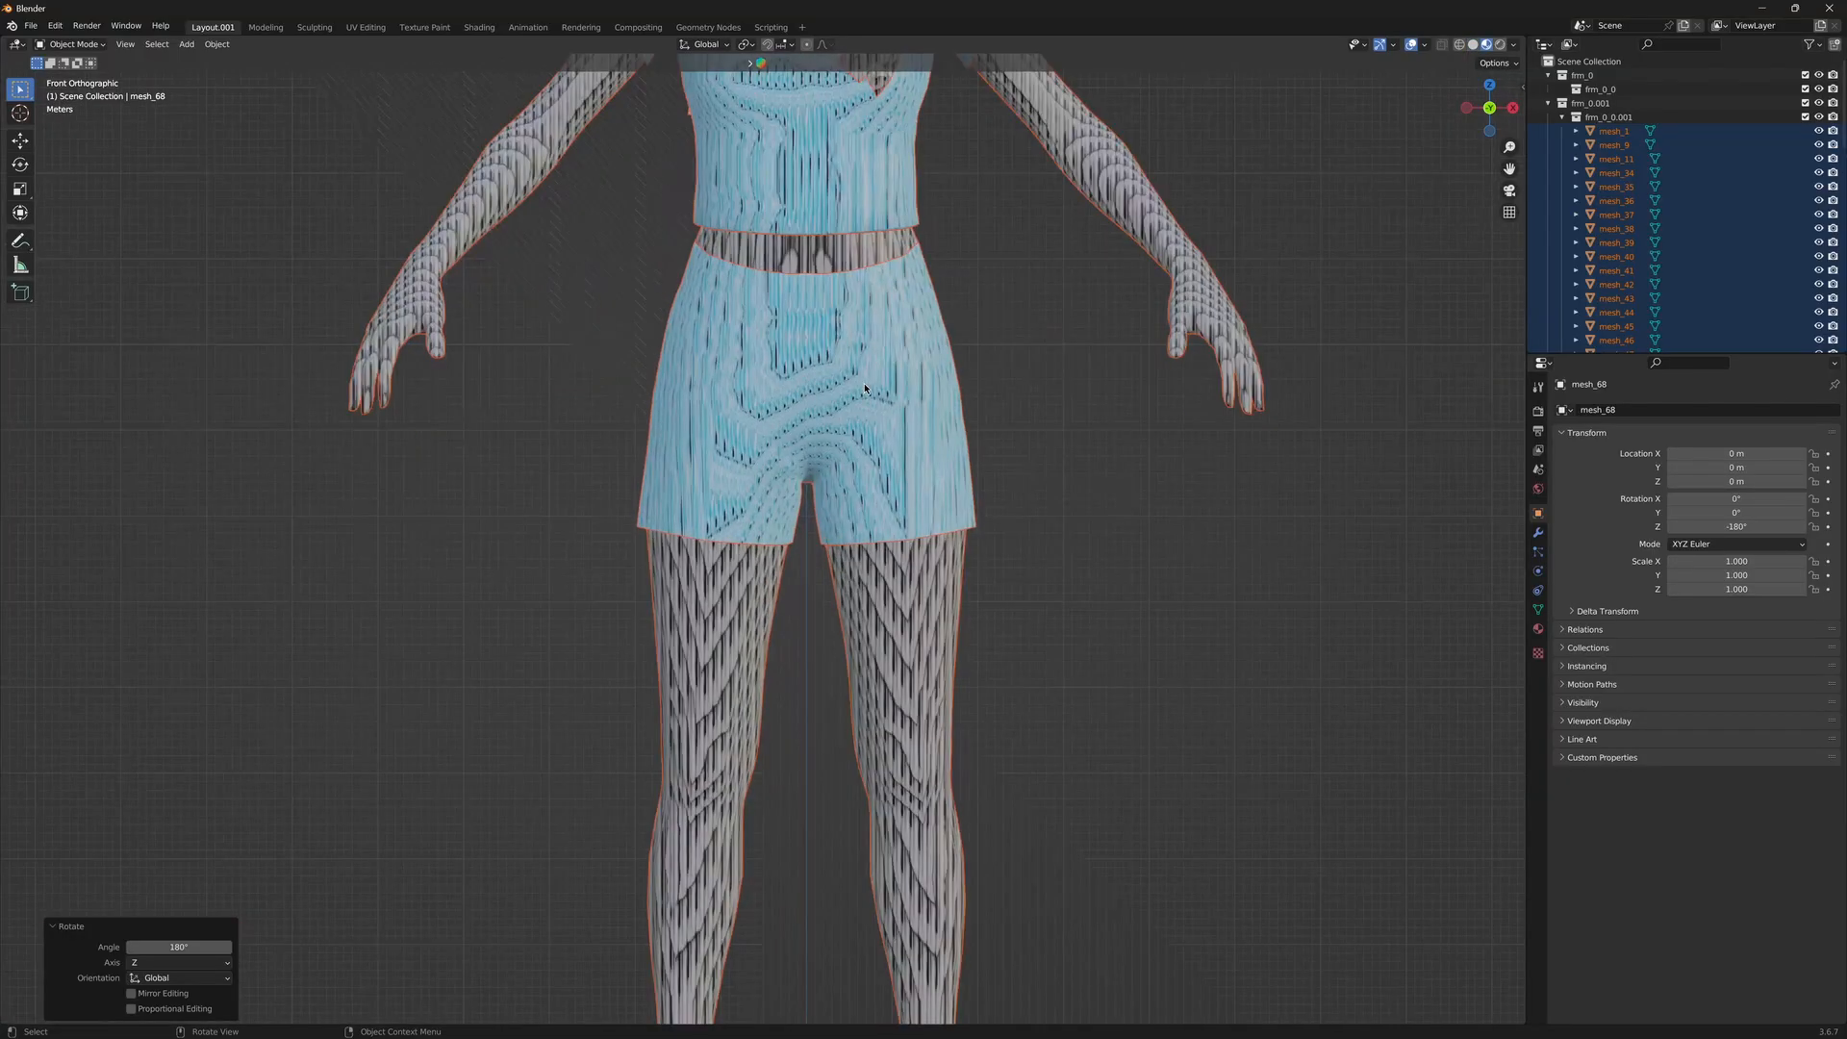
{"action": "scroll", "coordinate": [866, 380], "scroll_direction": "down", "scroll_amount": 2}
{"action": "scroll", "coordinate": [866, 388], "scroll_direction": "up", "scroll_amount": 2}
{"action": "scroll", "coordinate": [864, 390], "scroll_direction": "down", "scroll_amount": 3}
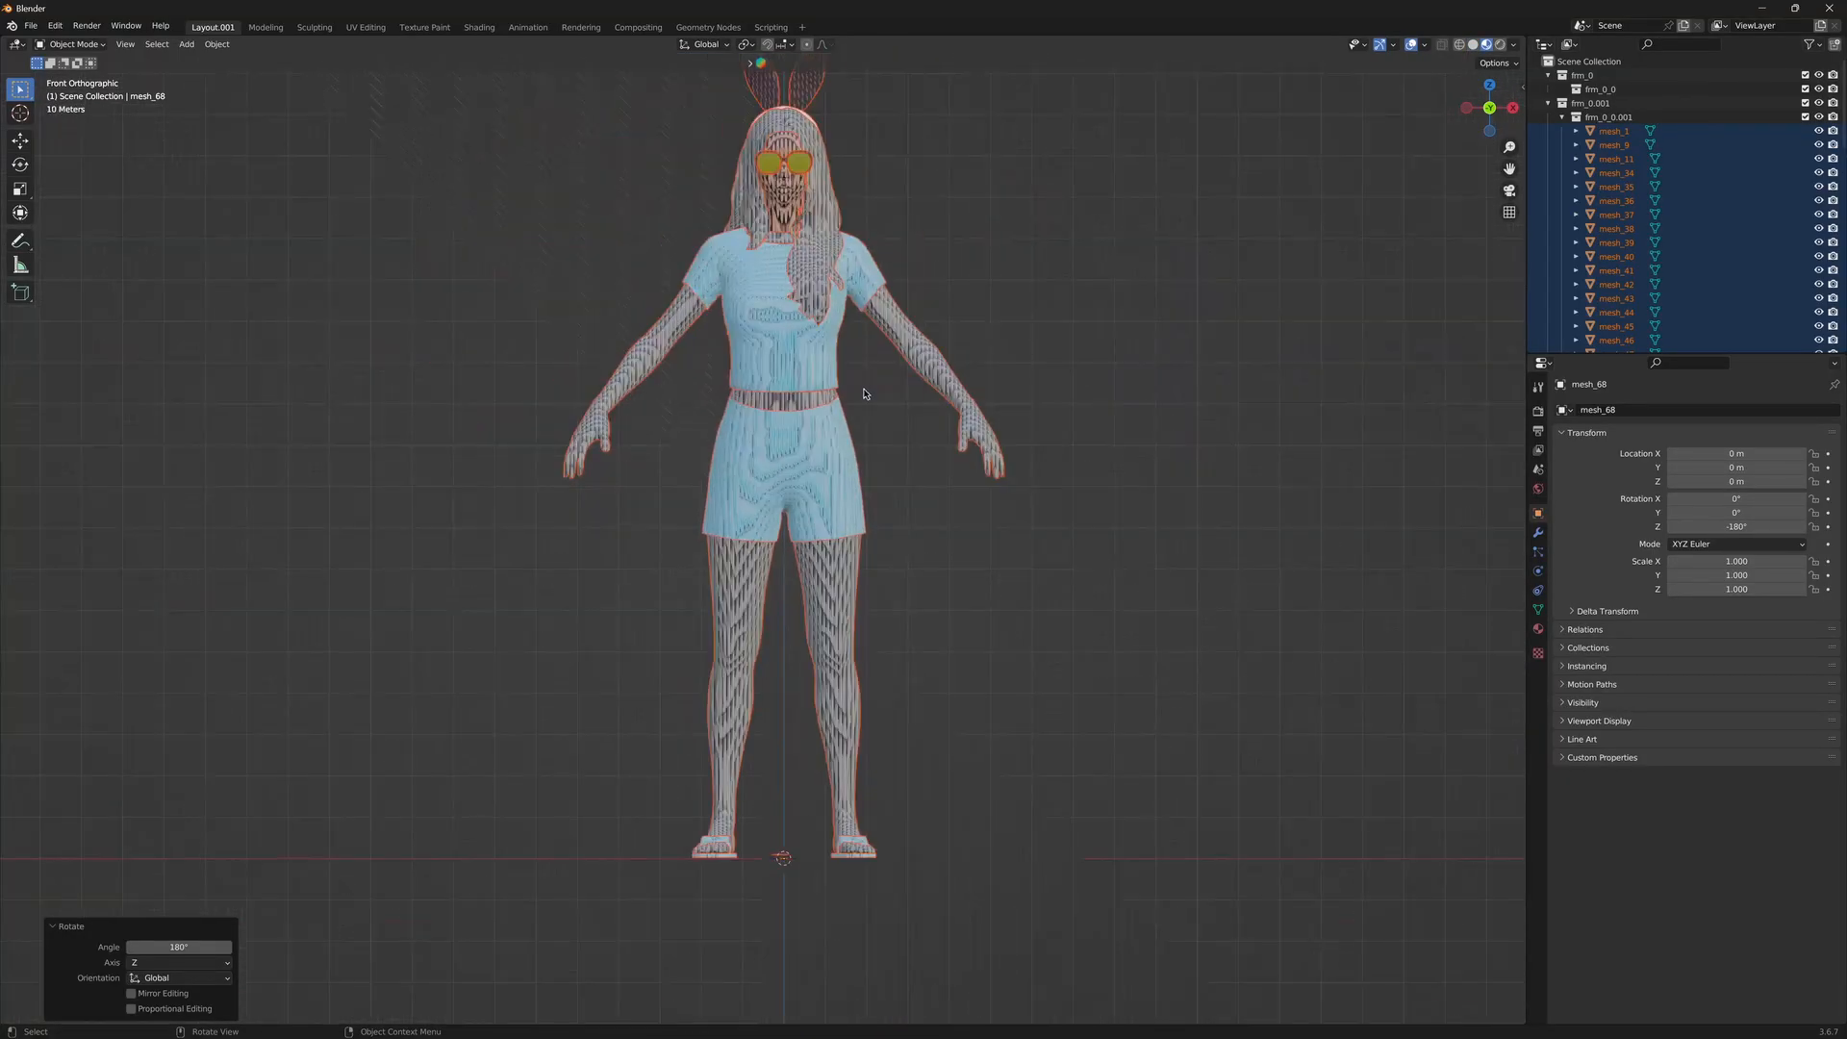
Expand the UV map list of mesh_68 and set uv_3 as the active render map
{"action": "left_click", "coordinate": [1538, 609]}
{"action": "left_click", "coordinate": [1584, 638]}
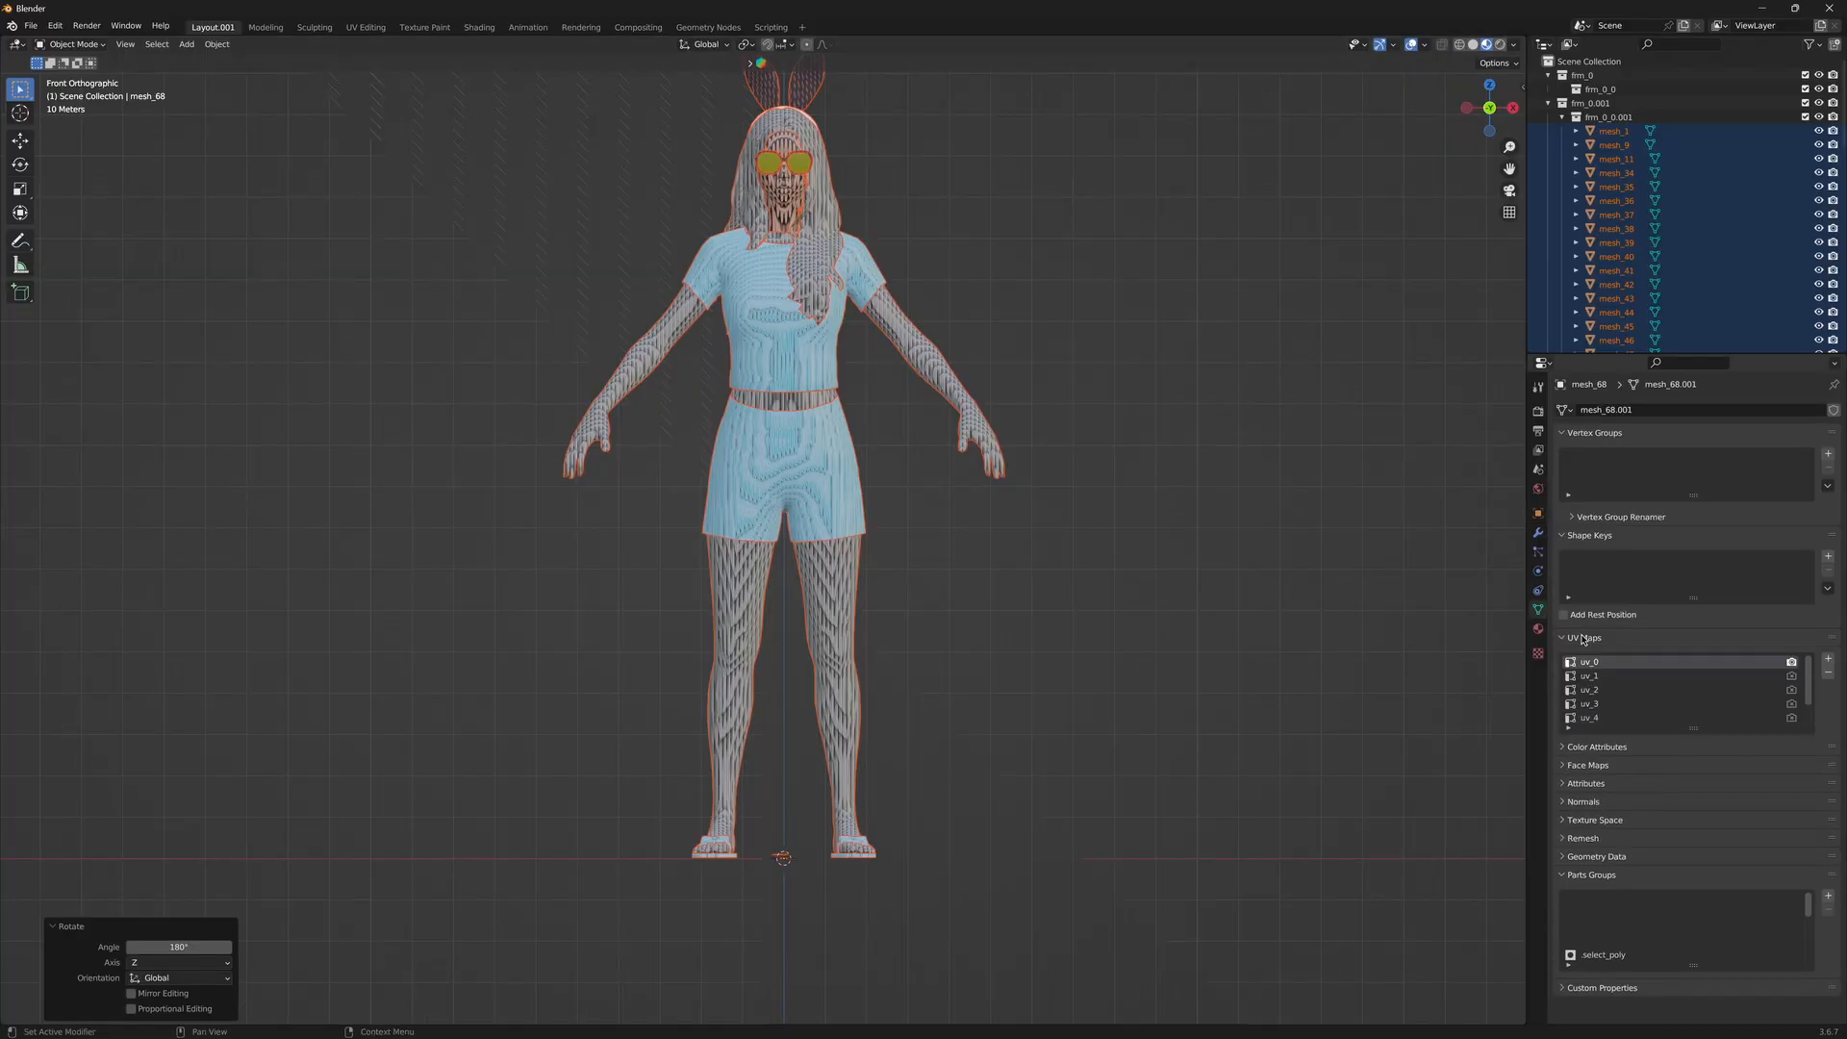
{"action": "left_click_drag", "start_coordinate": [1700, 730], "coordinate": [1696, 796]}
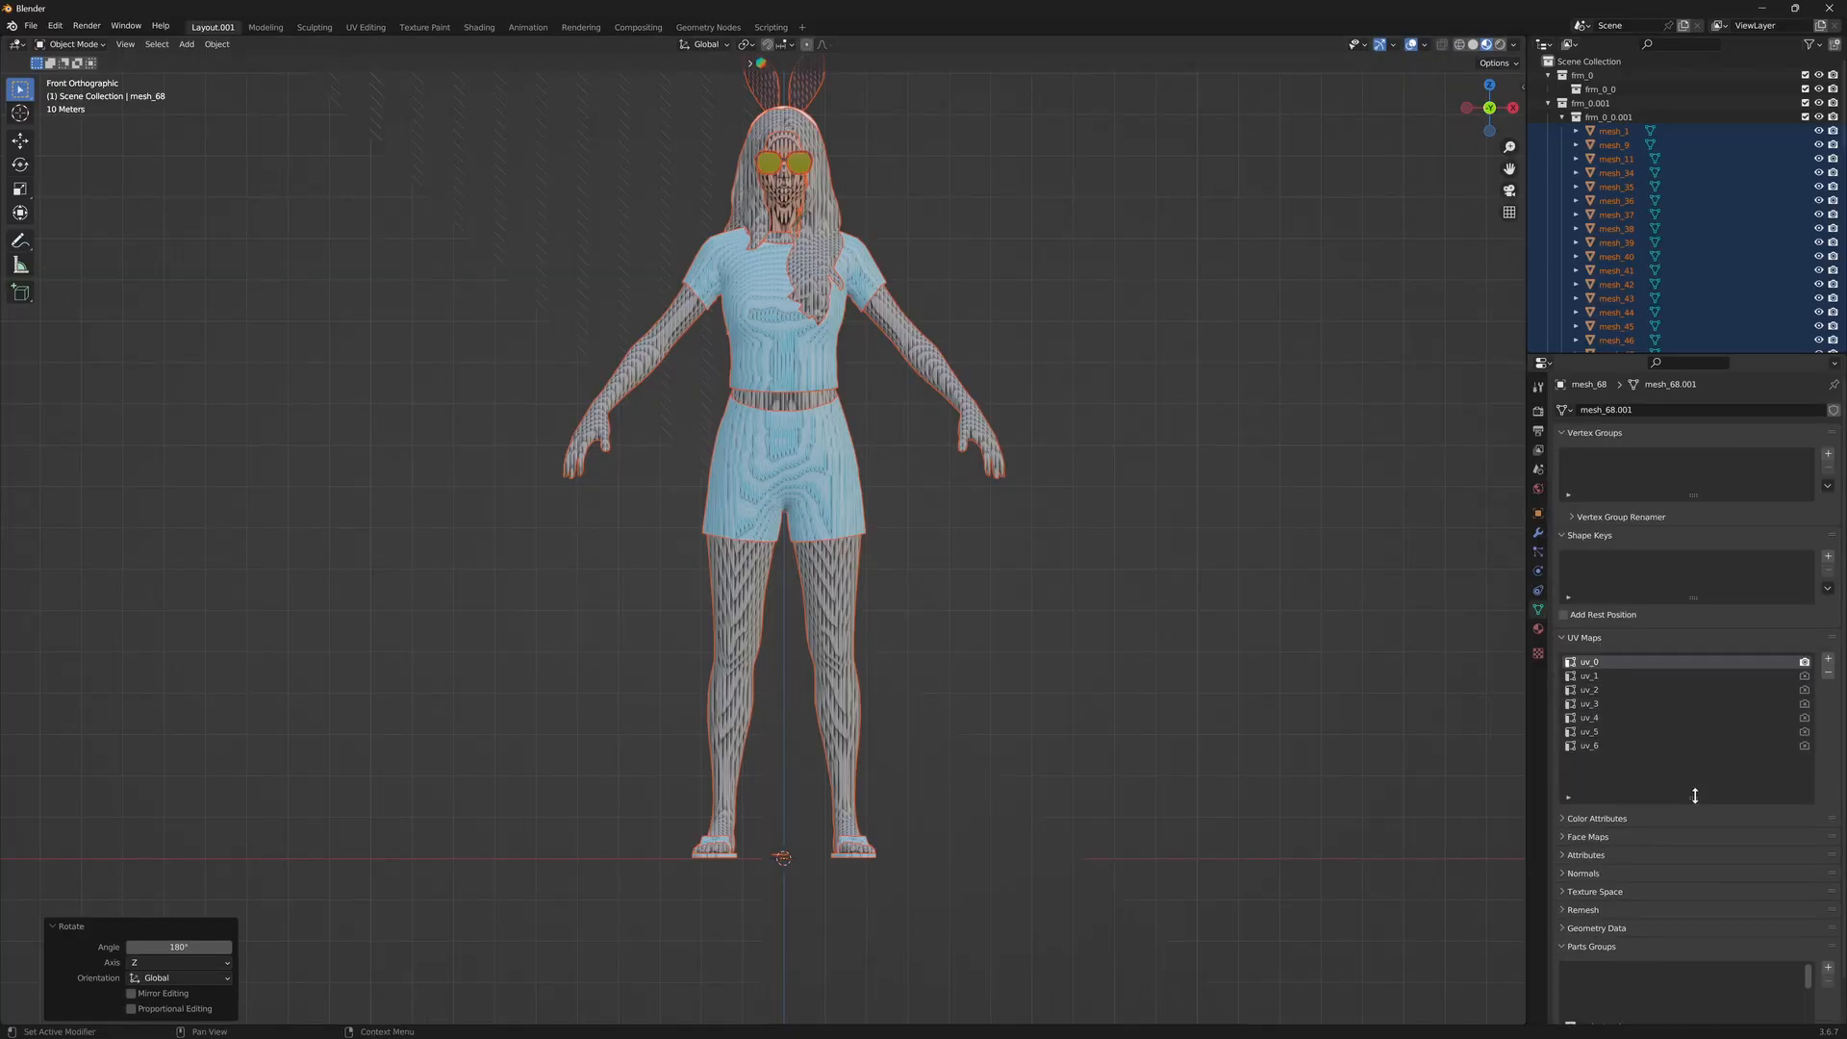
{"action": "left_click", "coordinate": [1804, 705]}
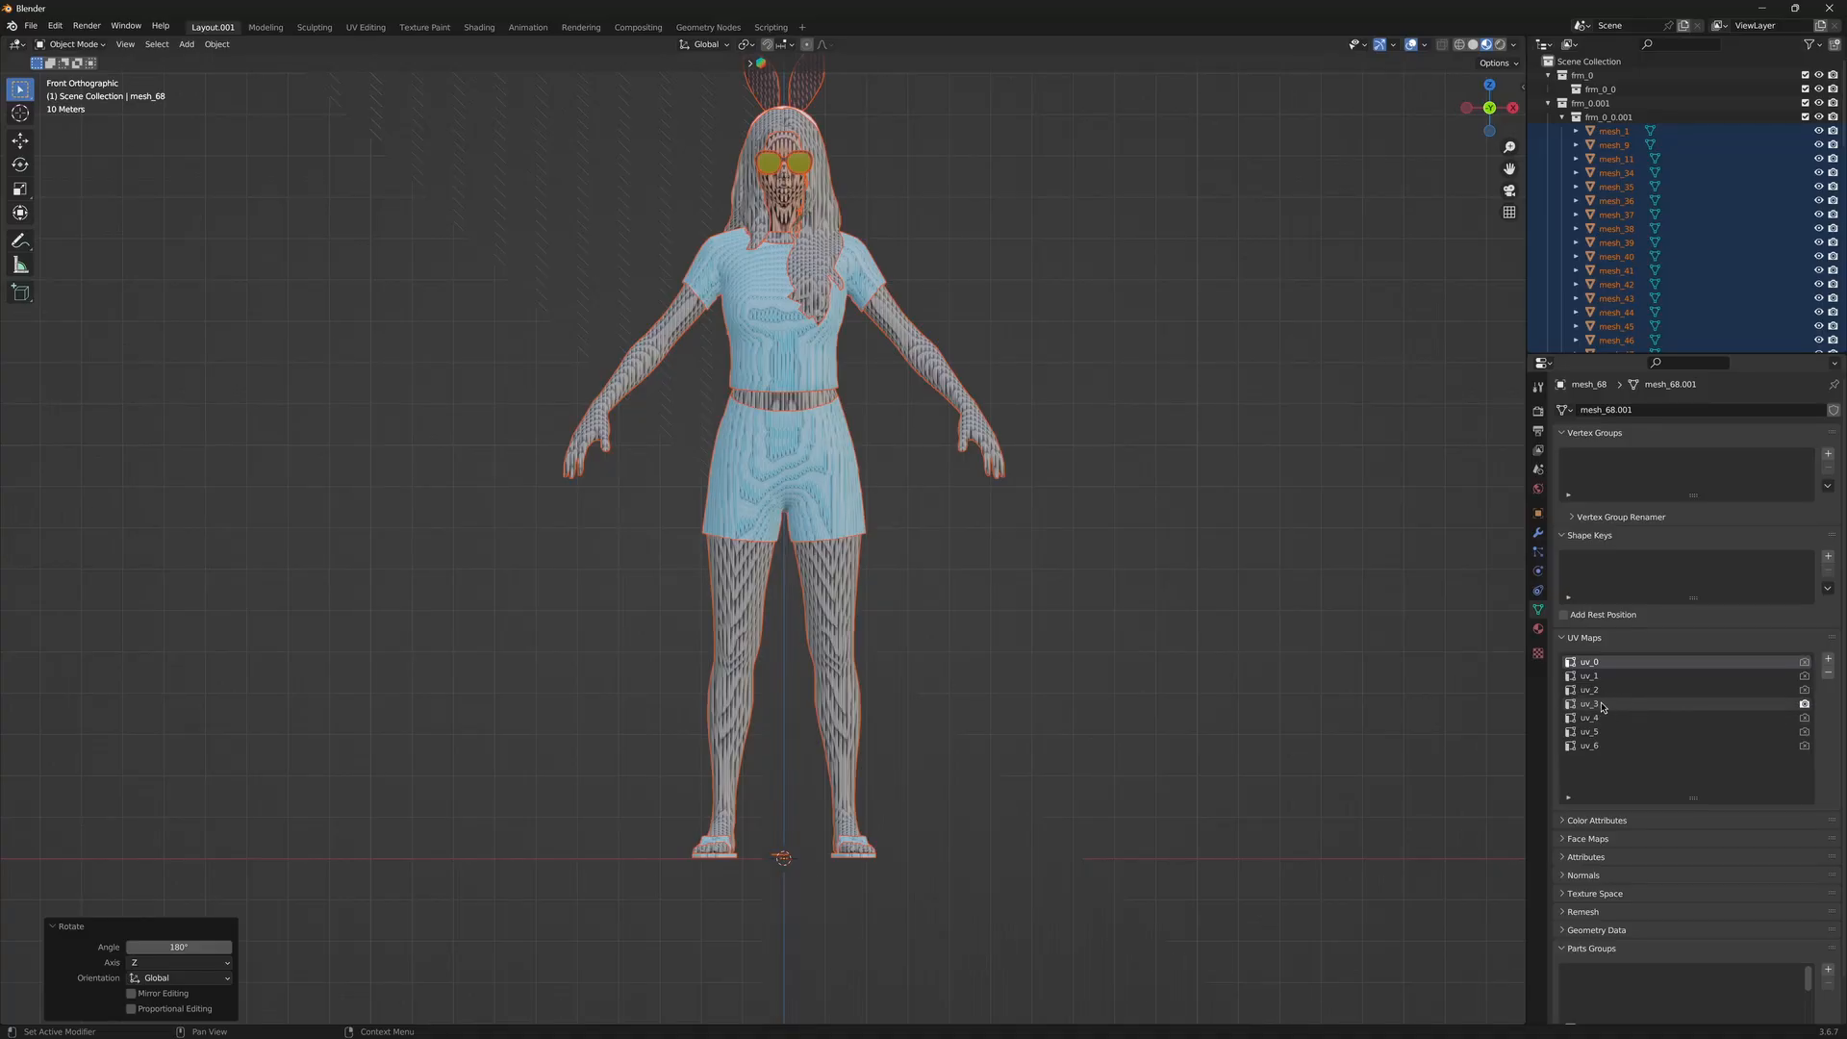
Switch the viewport to wireframe shading and deselect all the meshes
{"action": "scroll", "coordinate": [1605, 267], "scroll_direction": "down", "scroll_amount": 5}
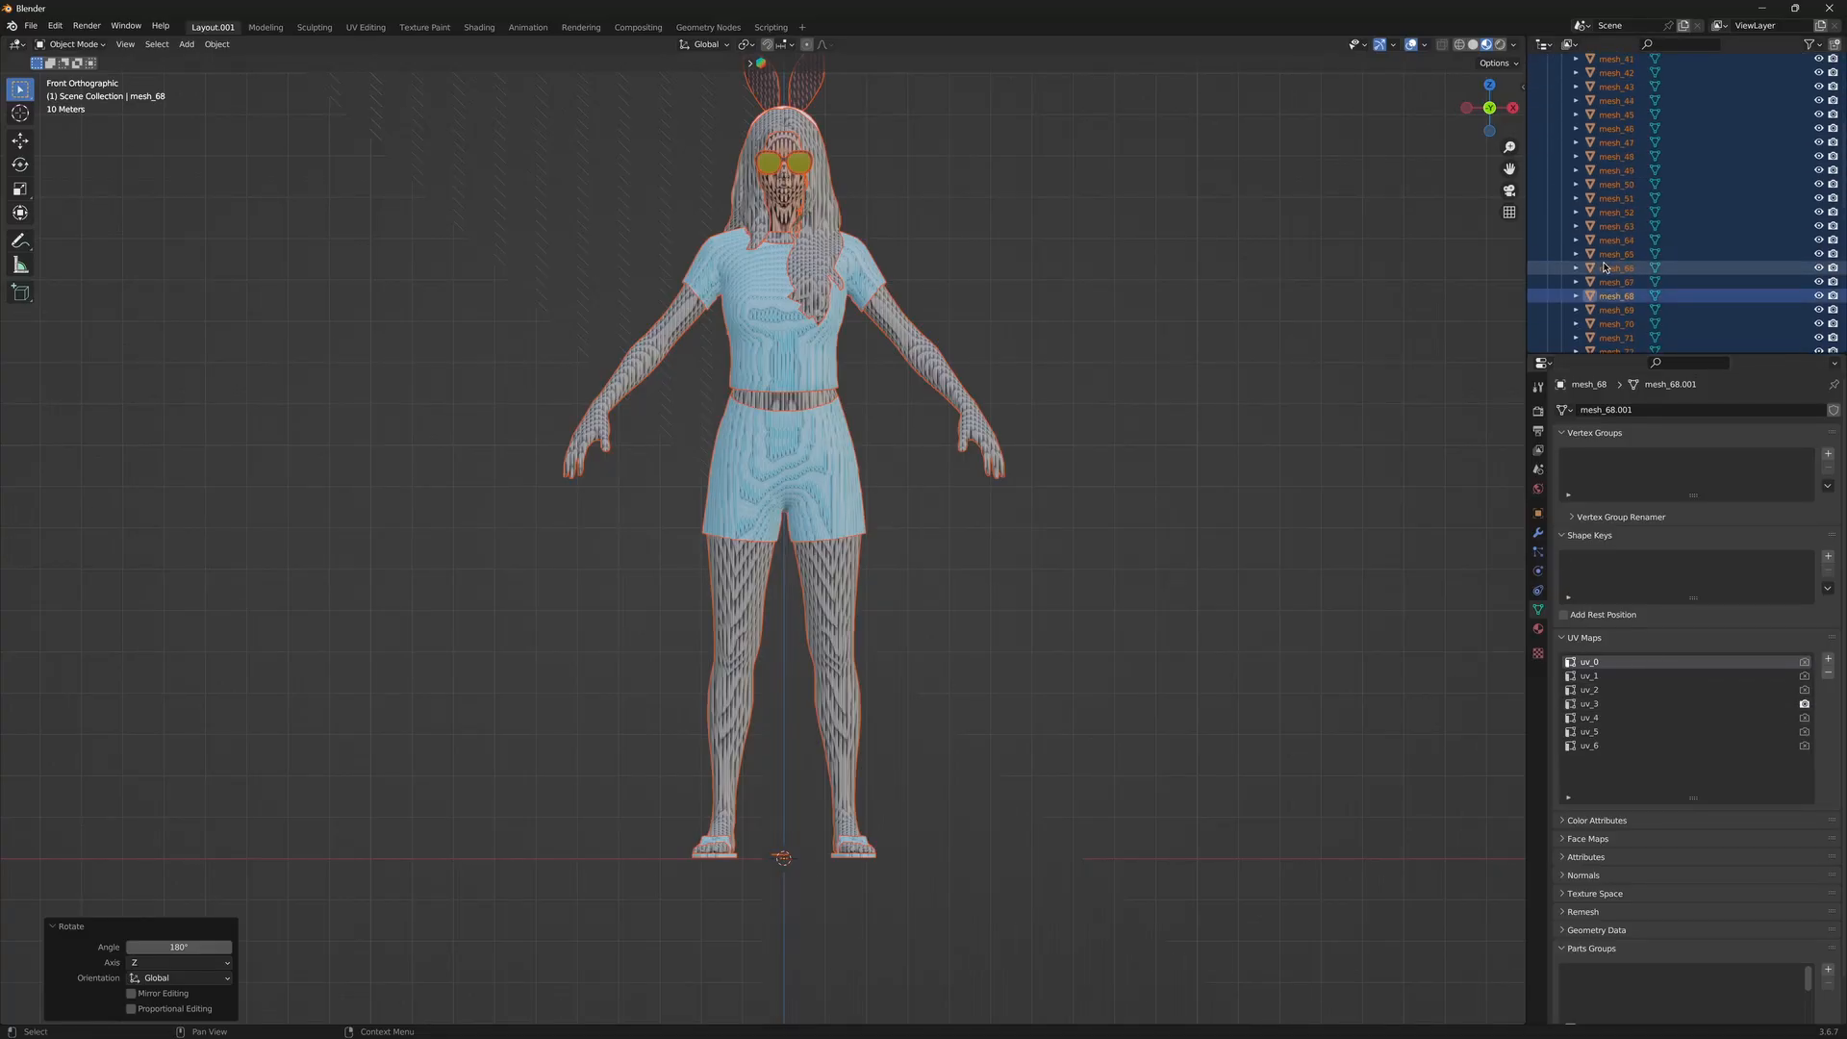
{"action": "scroll", "coordinate": [1604, 267], "scroll_direction": "down", "scroll_amount": 5}
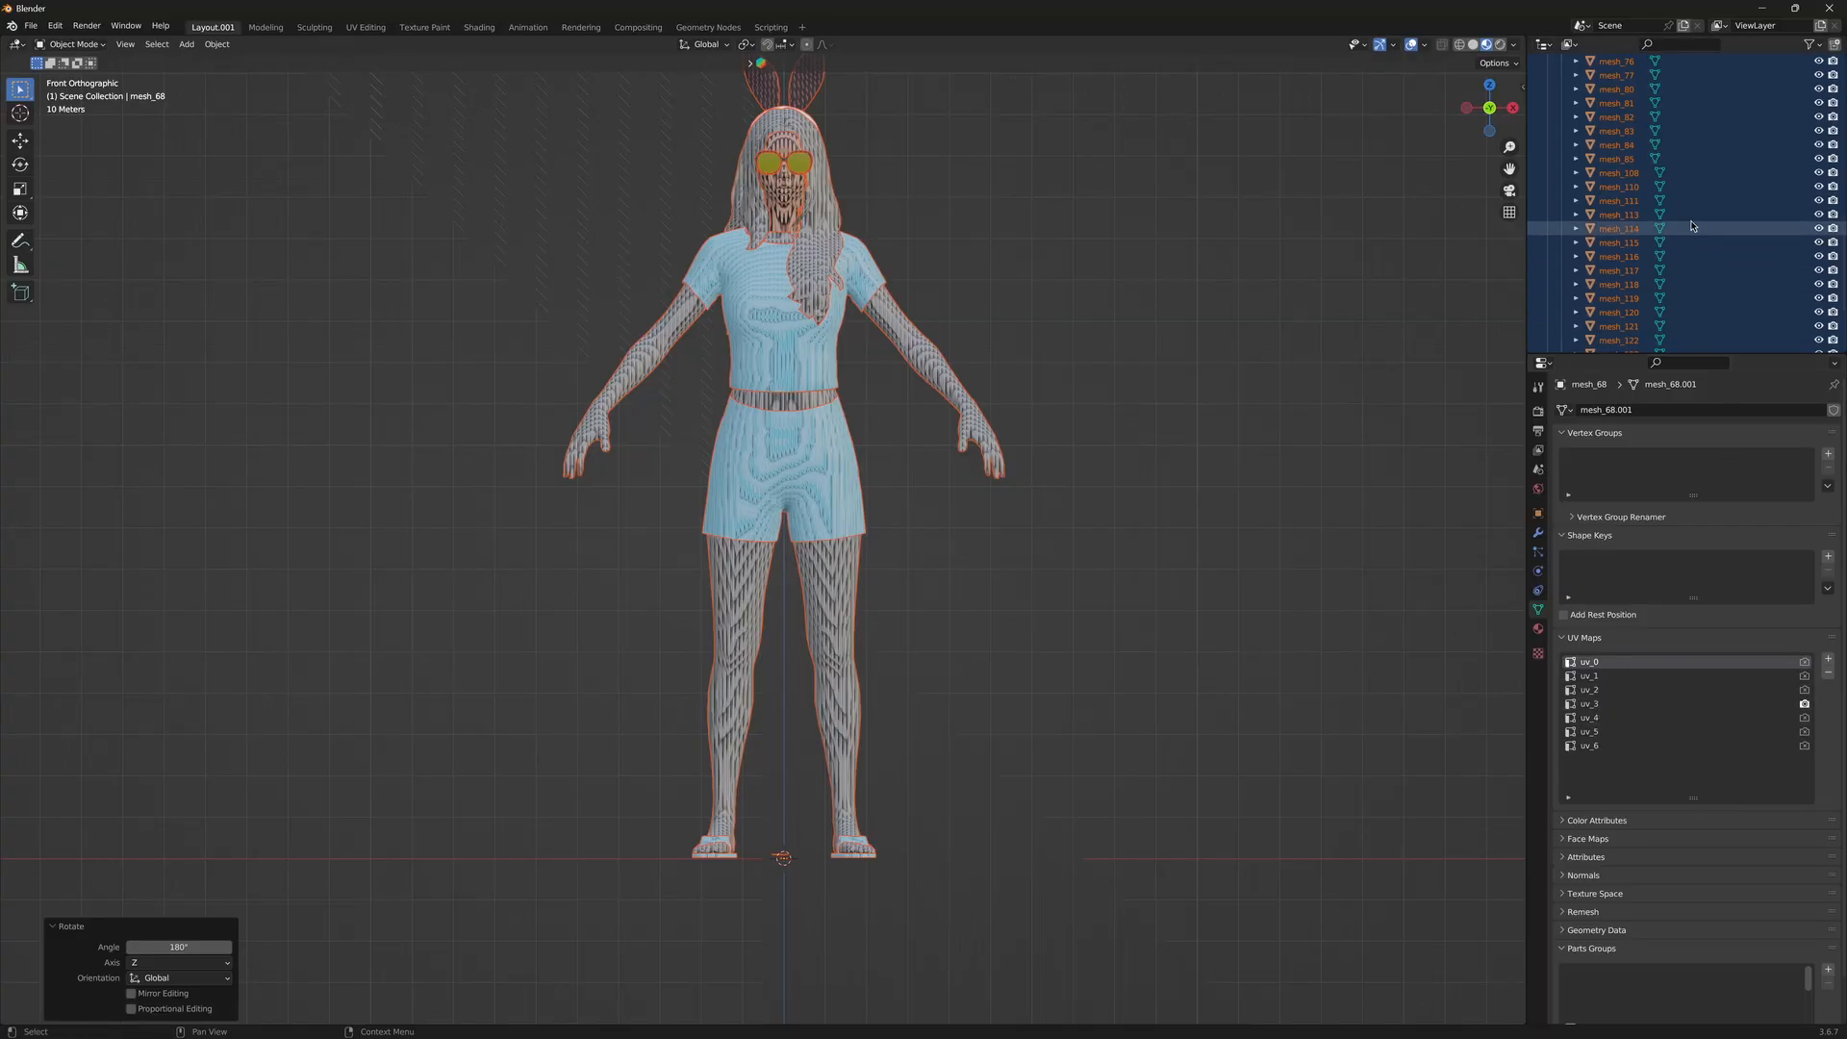
{"action": "scroll", "coordinate": [1636, 259], "scroll_direction": "up", "scroll_amount": 10}
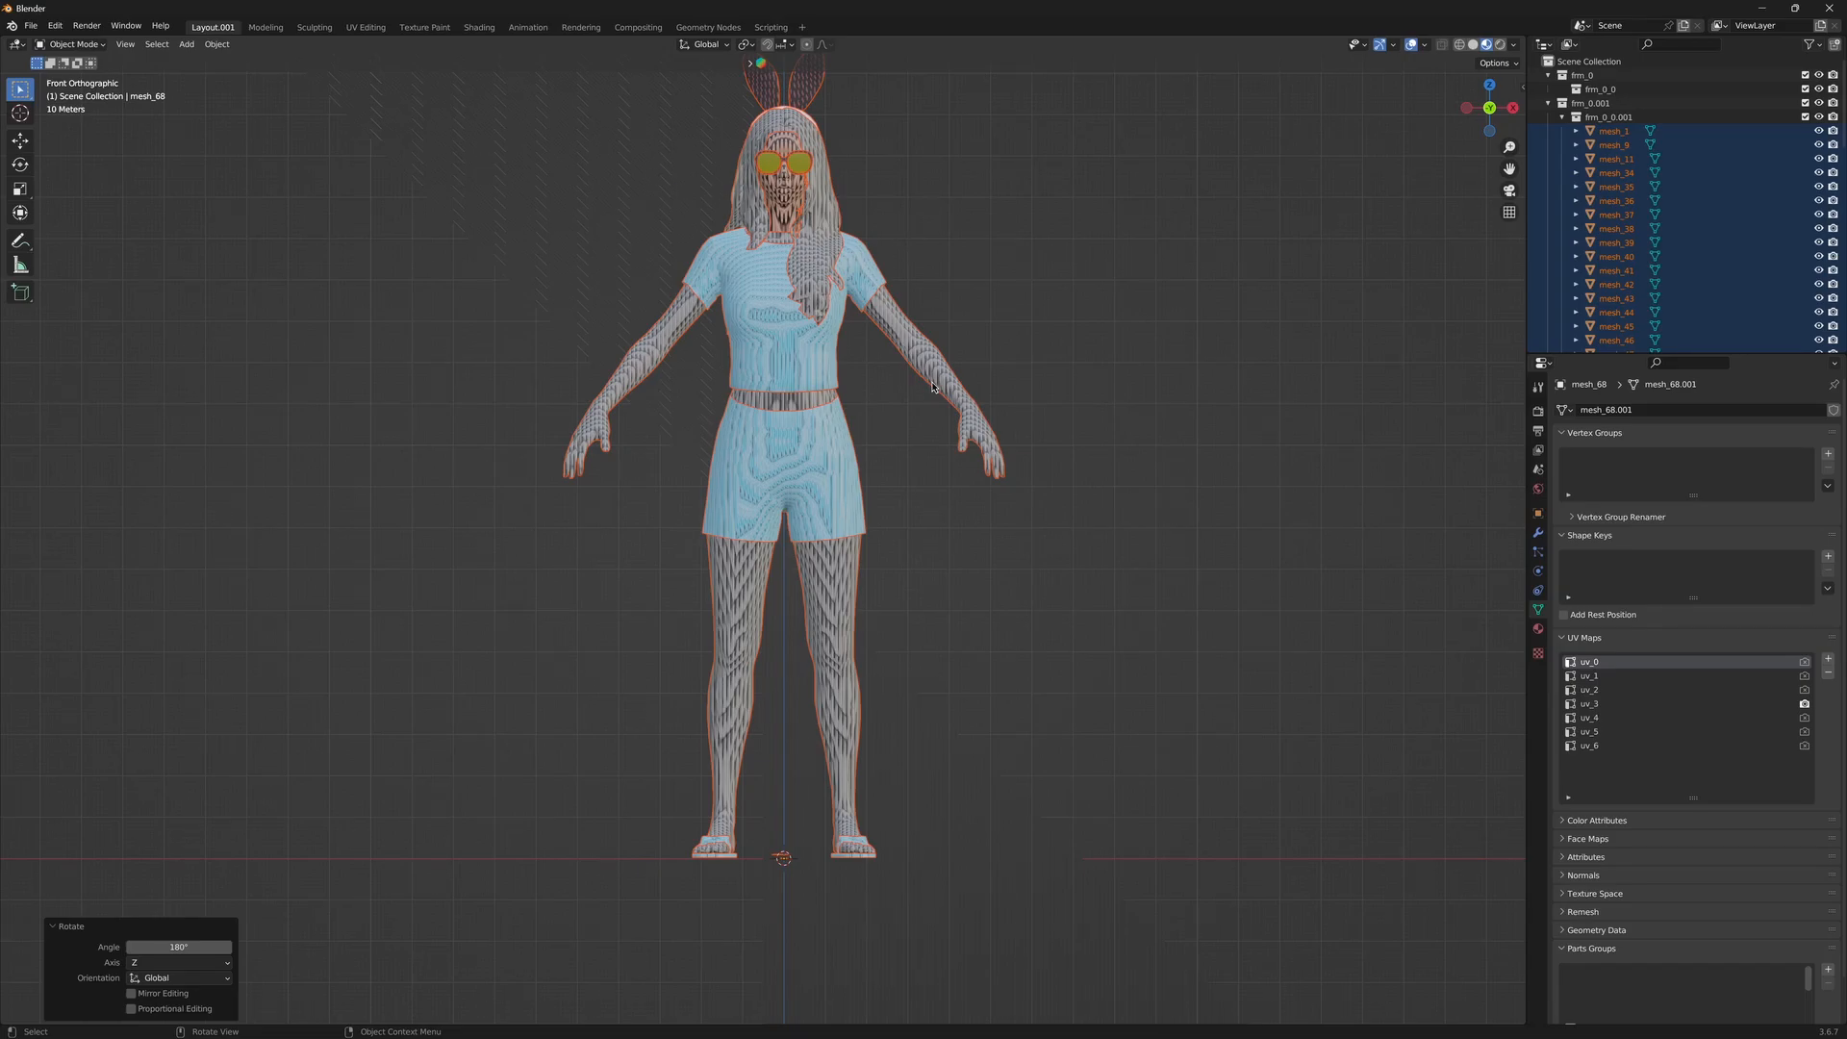
{"action": "key", "text": "z"}
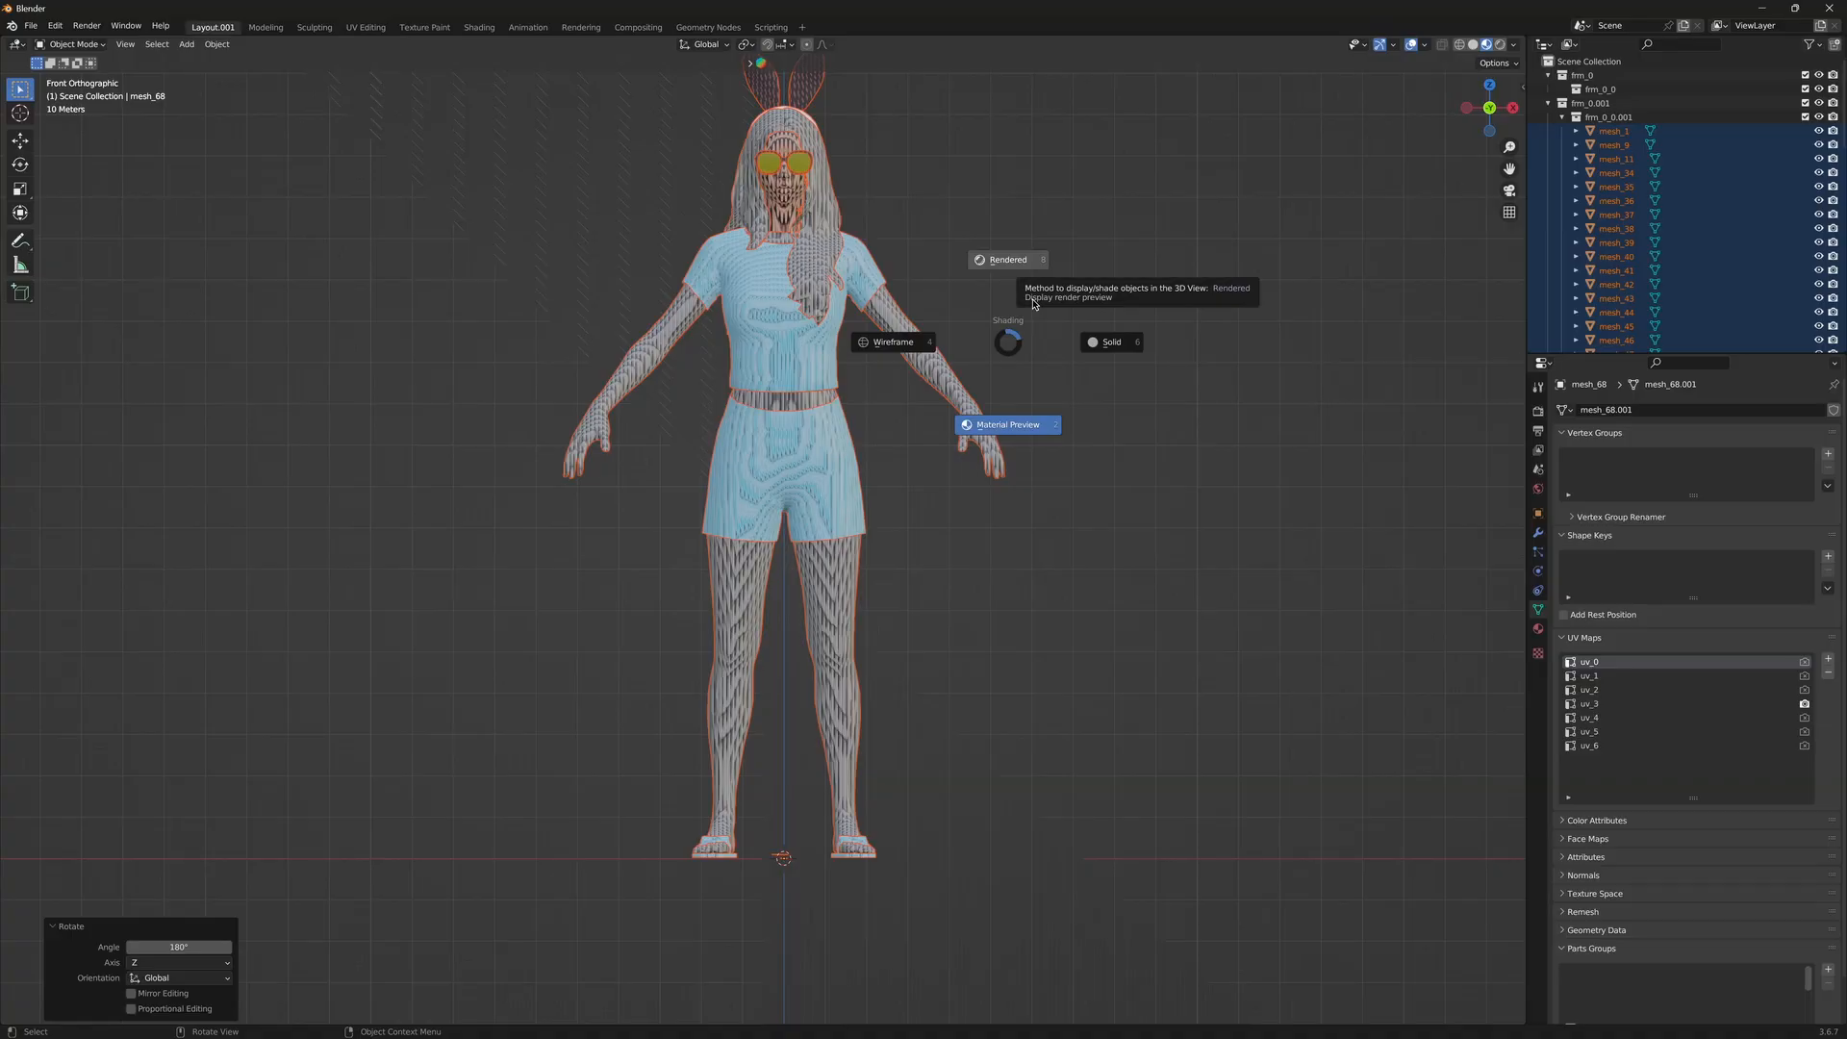
{"action": "left_click", "coordinate": [866, 348]}
{"action": "left_click", "coordinate": [1041, 546]}
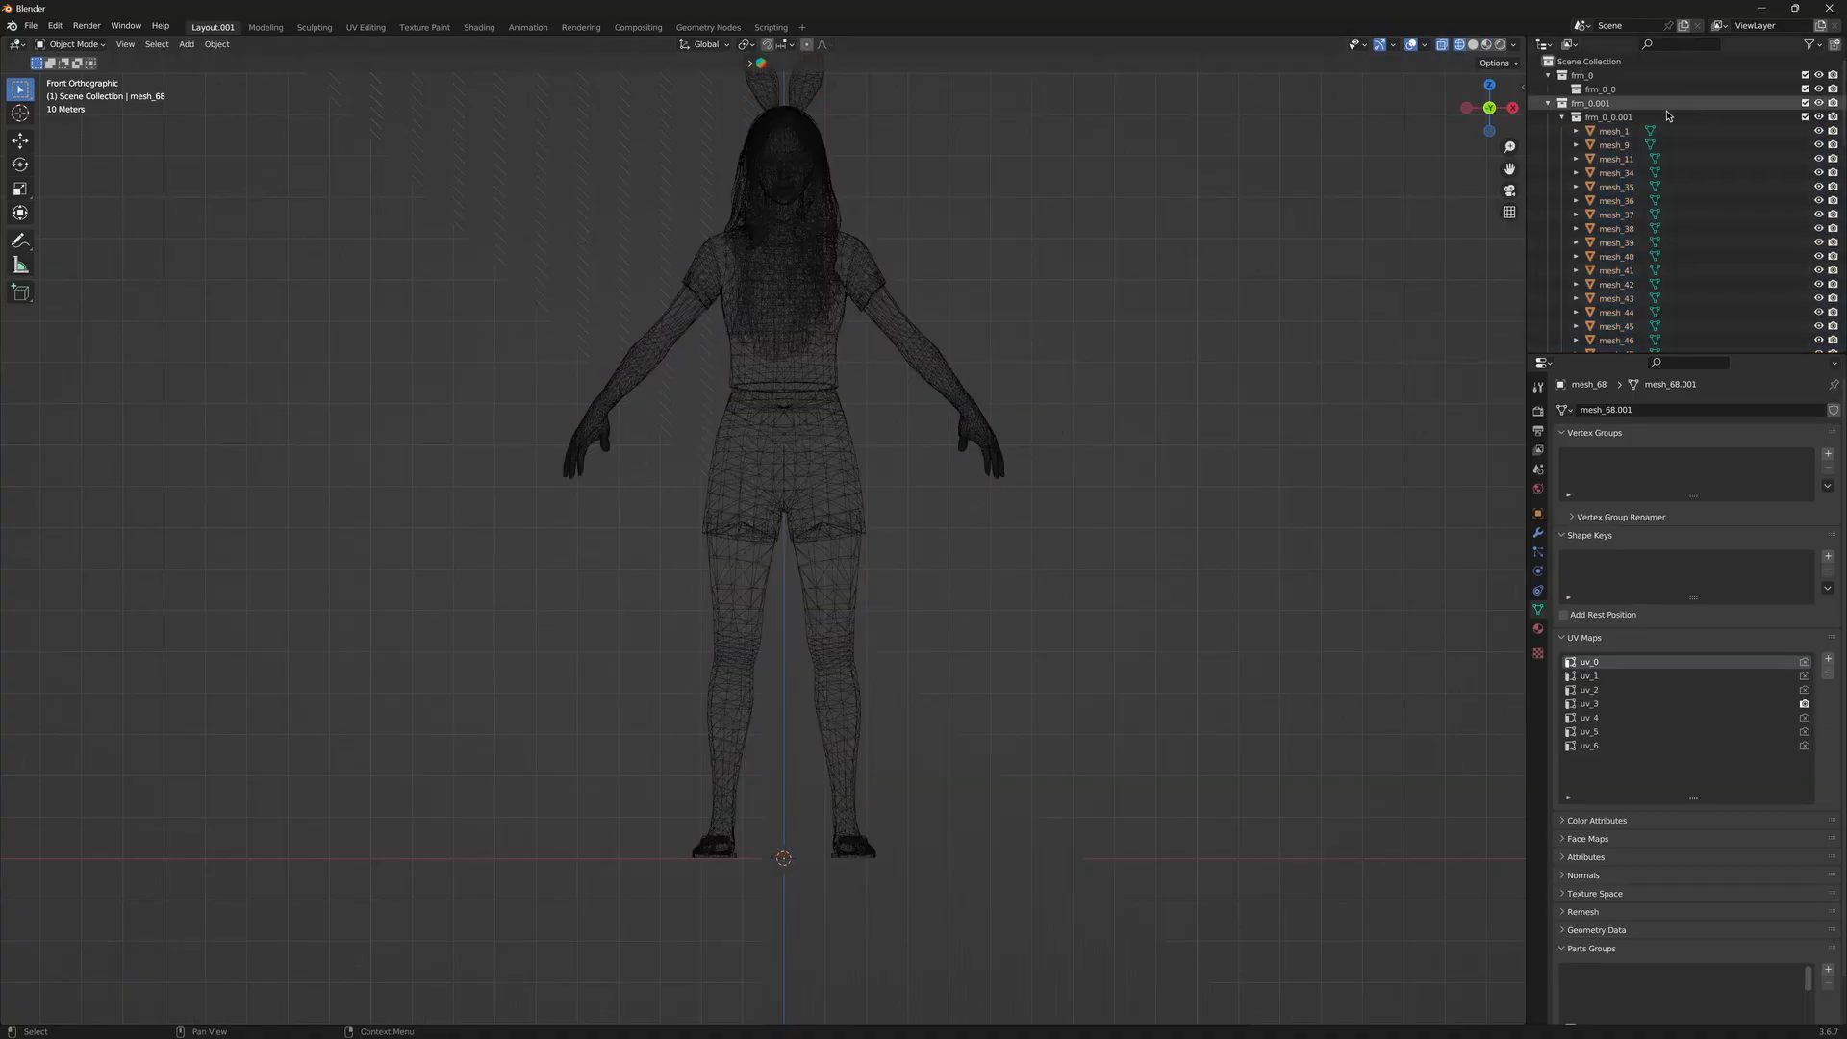
{"action": "left_click_drag", "start_coordinate": [1064, 670], "coordinate": [1145, 528]}
{"action": "left_click", "coordinate": [937, 520]}
{"action": "left_click_drag", "start_coordinate": [943, 516], "coordinate": [926, 556]}
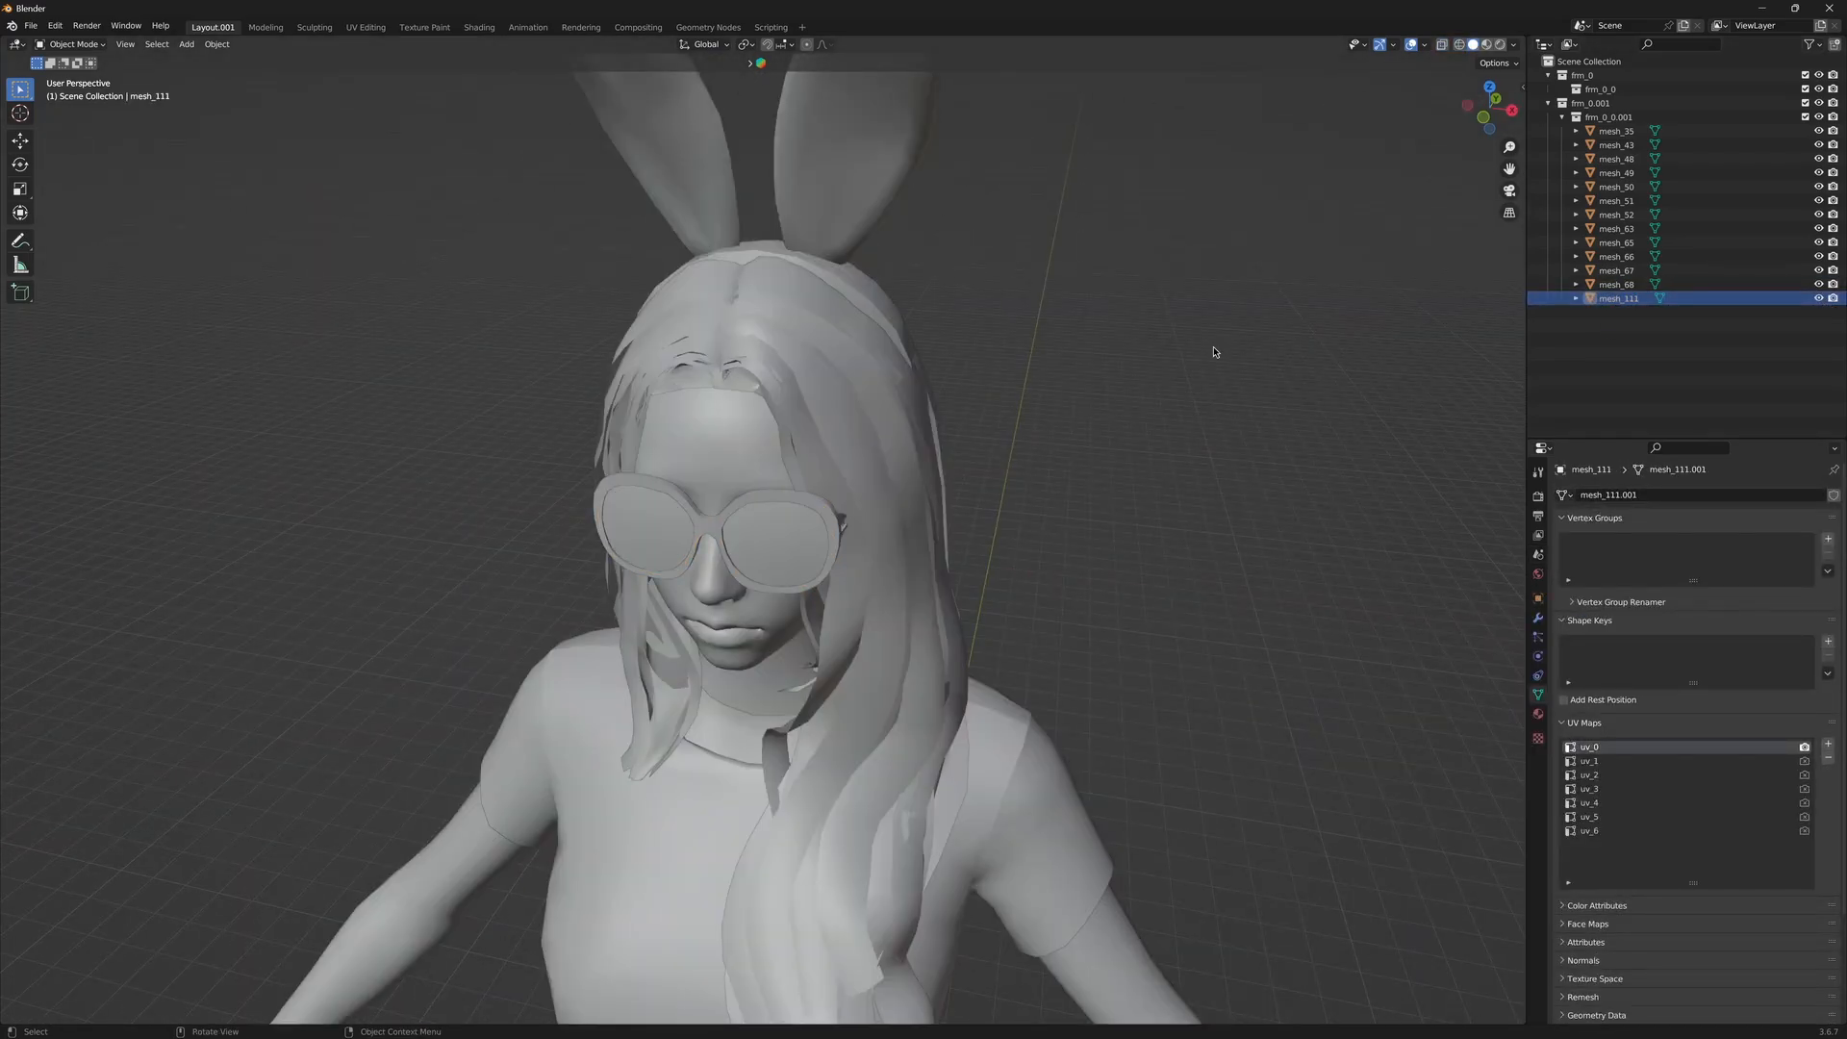
Return to front view with the whole character in sight
{"action": "scroll", "coordinate": [1155, 347], "scroll_direction": "down", "scroll_amount": 5}
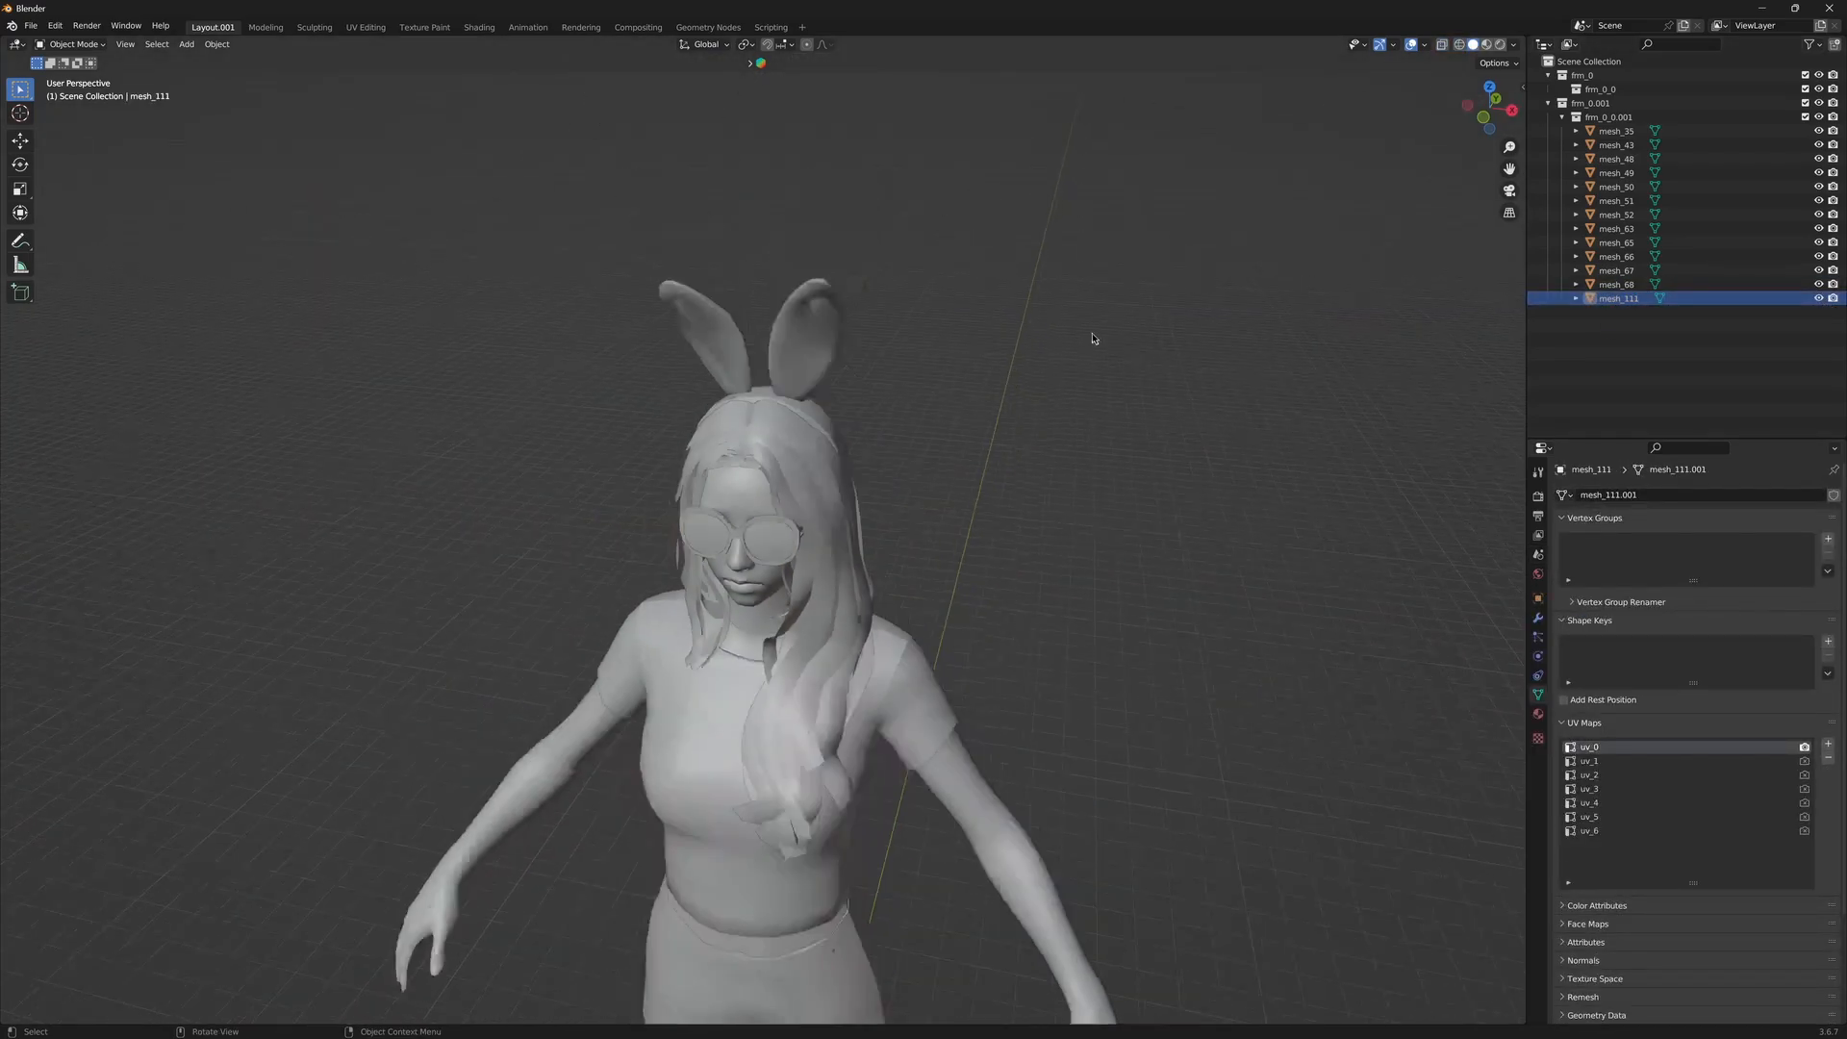
{"action": "key", "text": "KP_1"}
{"action": "scroll", "coordinate": [1010, 423], "scroll_direction": "down", "scroll_amount": 3}
{"action": "left_click_drag", "start_coordinate": [892, 522], "coordinate": [906, 350]}
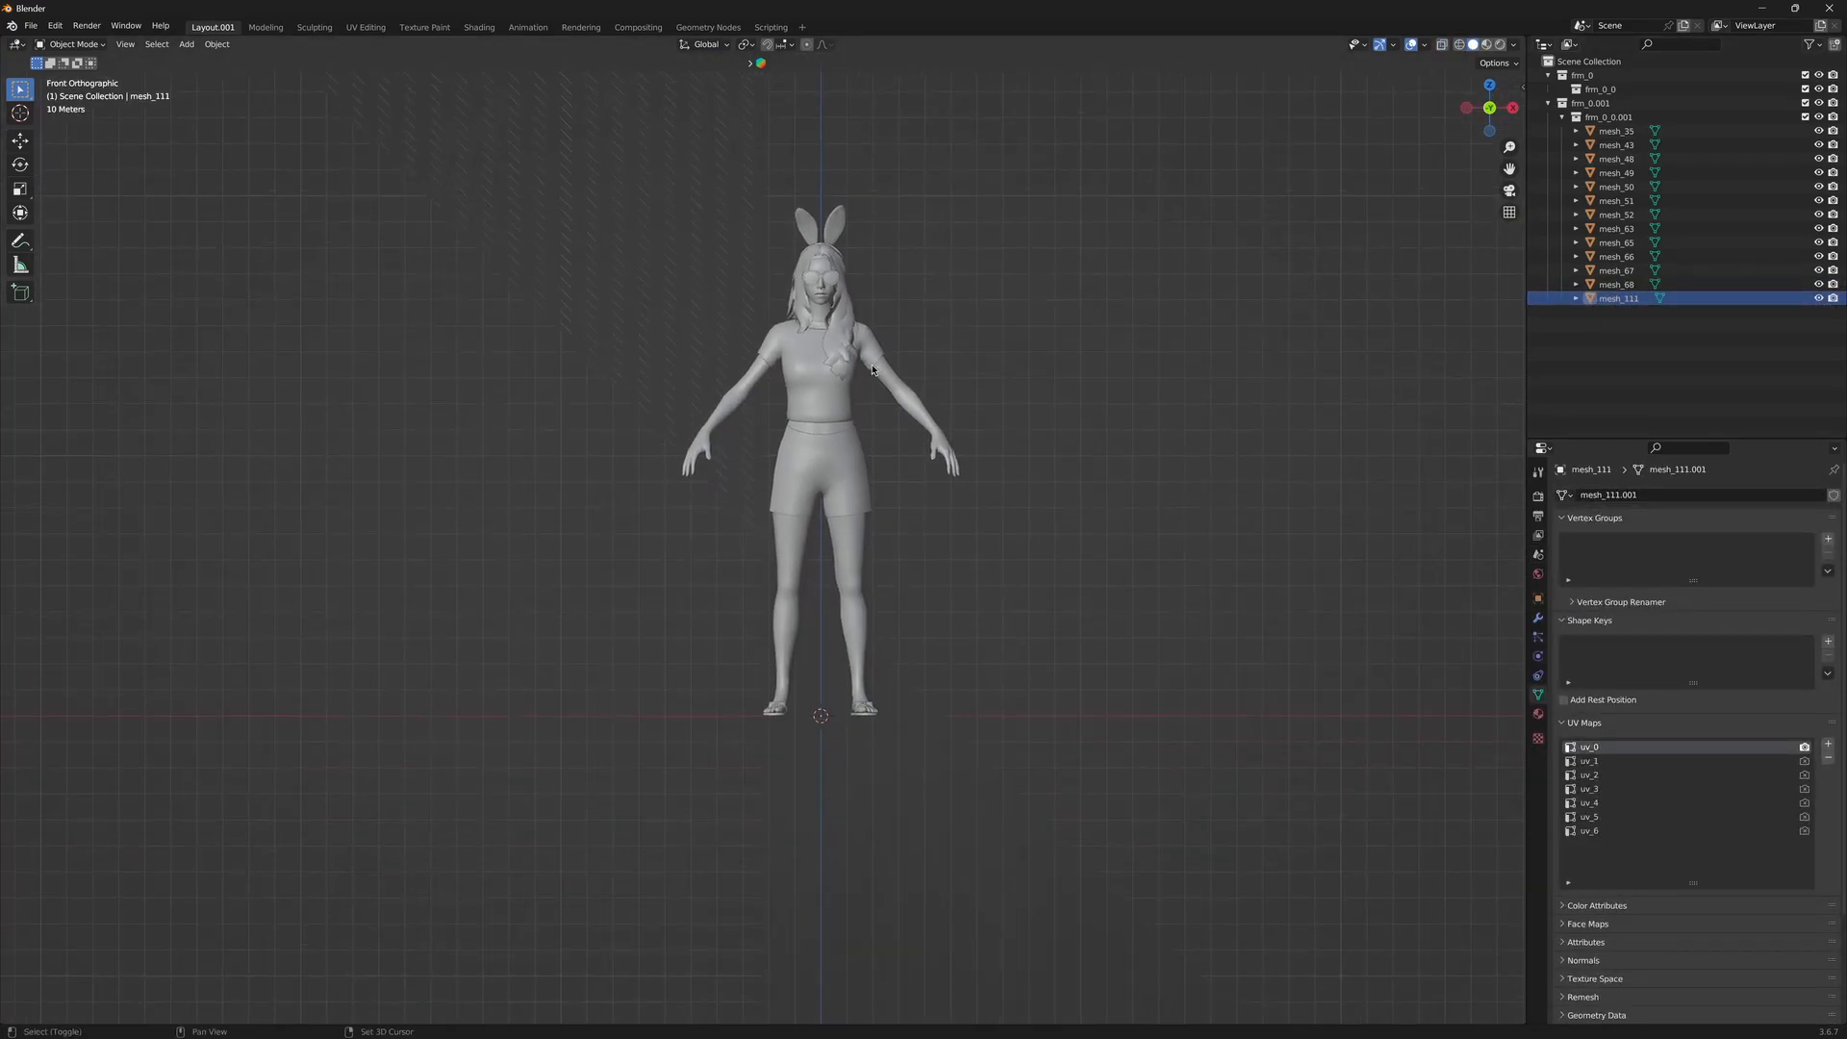
{"action": "scroll", "coordinate": [1343, 486], "scroll_direction": "down", "scroll_amount": 1}
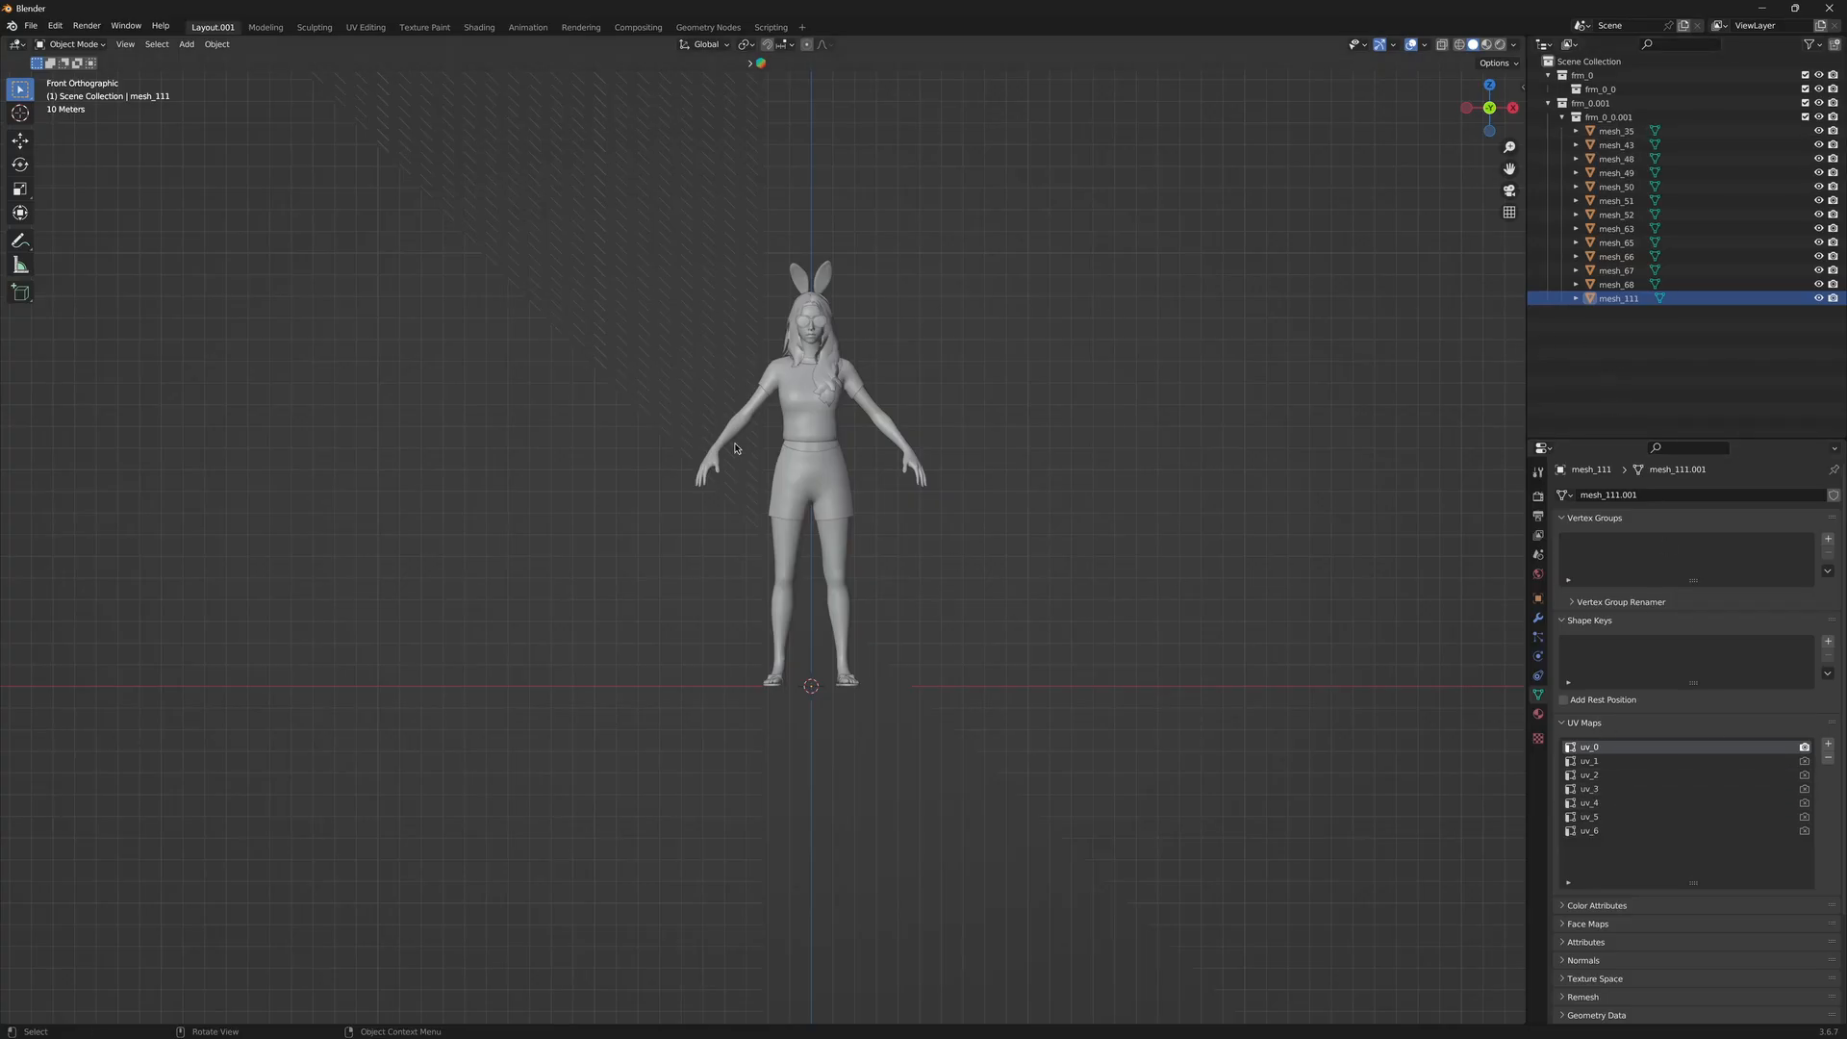
Display the character in material preview and examine the textures on the body, shorts and legs
{"action": "key", "text": "z"}
{"action": "left_click", "coordinate": [973, 361]}
{"action": "key", "text": "z"}
{"action": "left_click", "coordinate": [922, 498]}
{"action": "scroll", "coordinate": [862, 478], "scroll_direction": "up", "scroll_amount": 5}
{"action": "scroll", "coordinate": [890, 452], "scroll_direction": "down", "scroll_amount": 4}
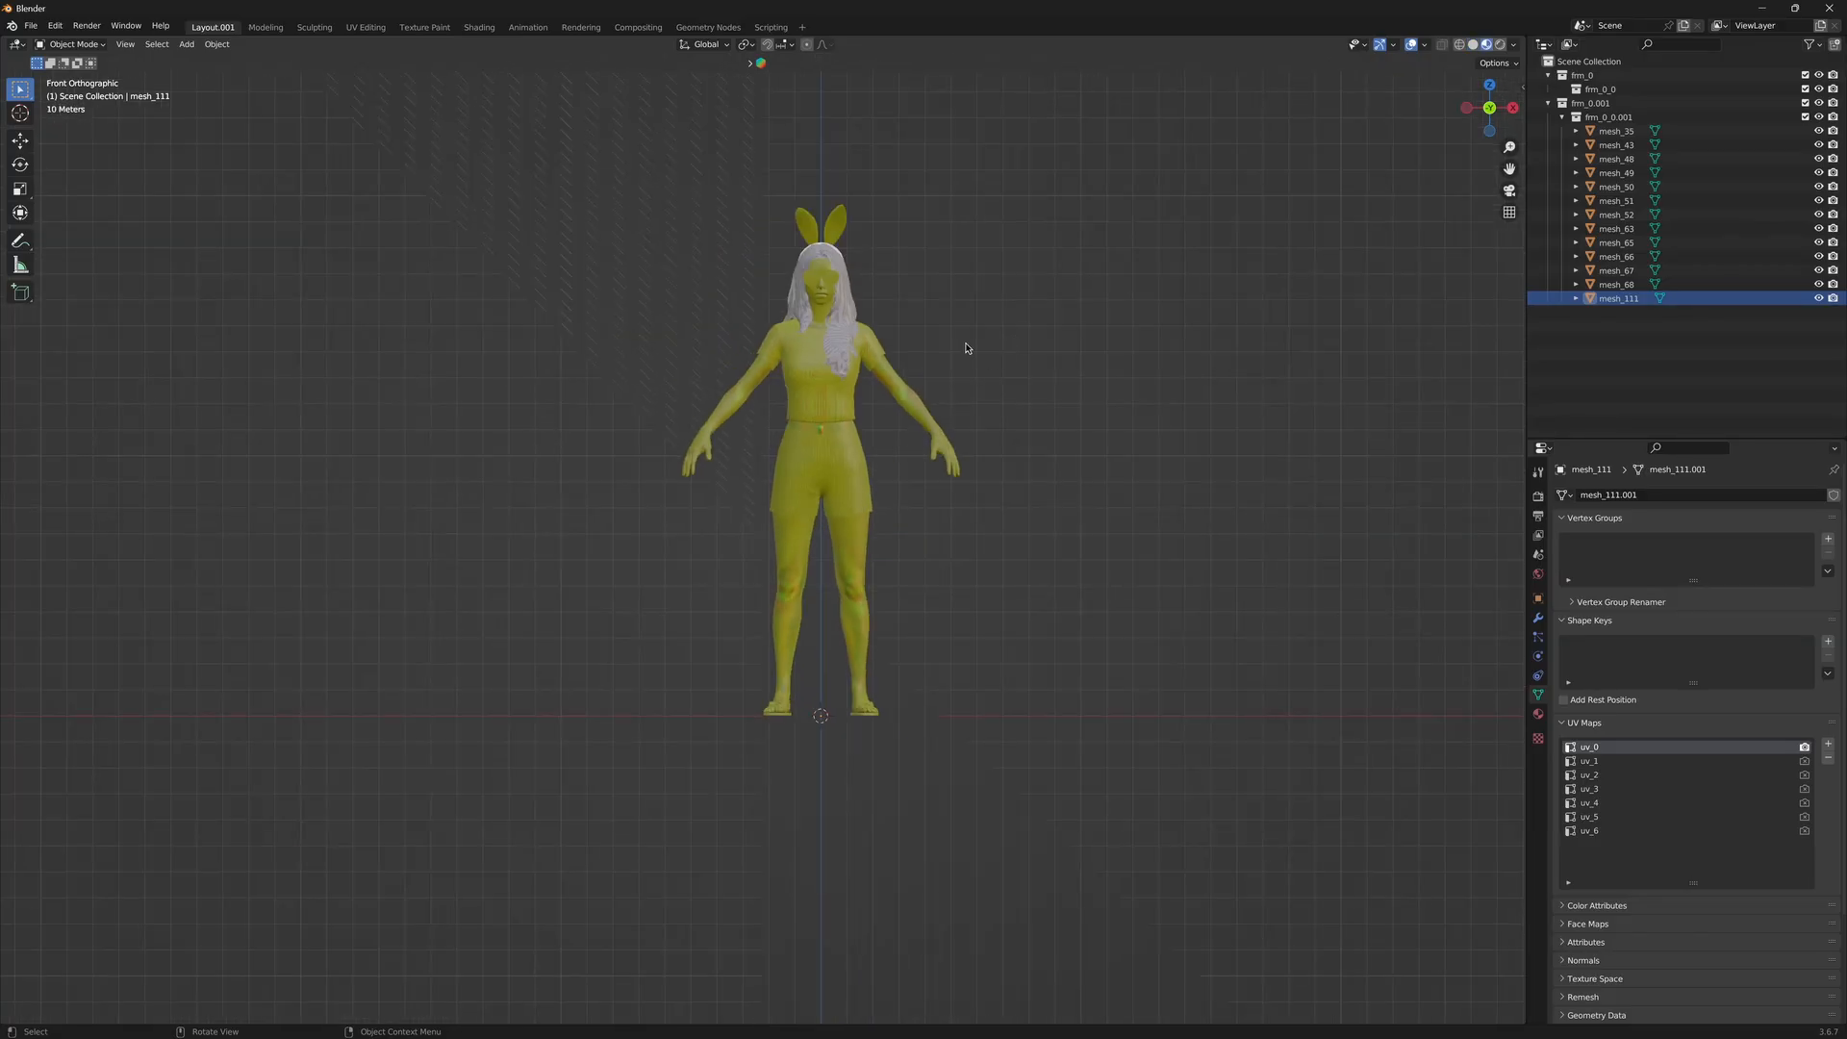
{"action": "mouse_move", "coordinate": [967, 348]}
{"action": "left_mouse_down"}
{"action": "mouse_move", "coordinate": [725, 384]}
{"action": "mouse_move", "coordinate": [907, 384]}
{"action": "mouse_move", "coordinate": [1199, 305]}
{"action": "mouse_move", "coordinate": [1126, 390]}
{"action": "mouse_move", "coordinate": [977, 355]}
{"action": "mouse_move", "coordinate": [948, 375]}
{"action": "left_mouse_up"}
{"action": "scroll", "coordinate": [948, 375], "scroll_direction": "down", "scroll_amount": 2}
{"action": "scroll", "coordinate": [929, 386], "scroll_direction": "up", "scroll_amount": 7}
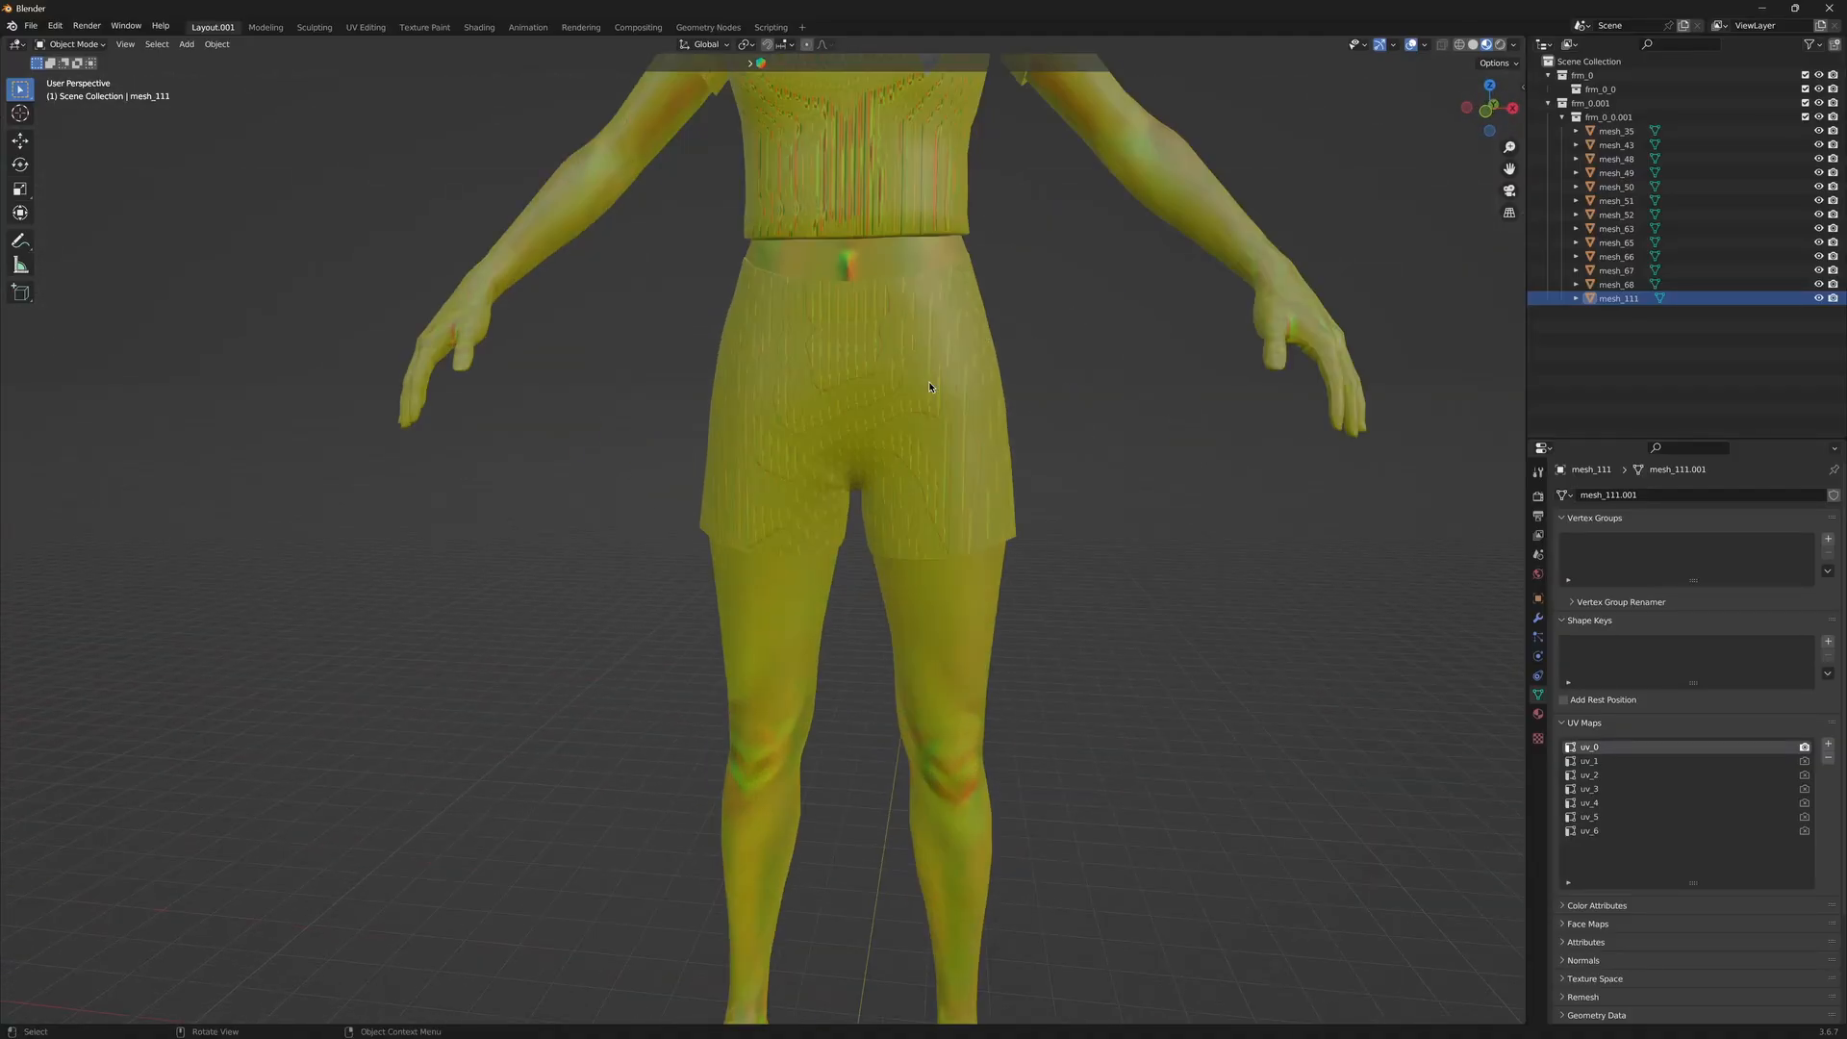